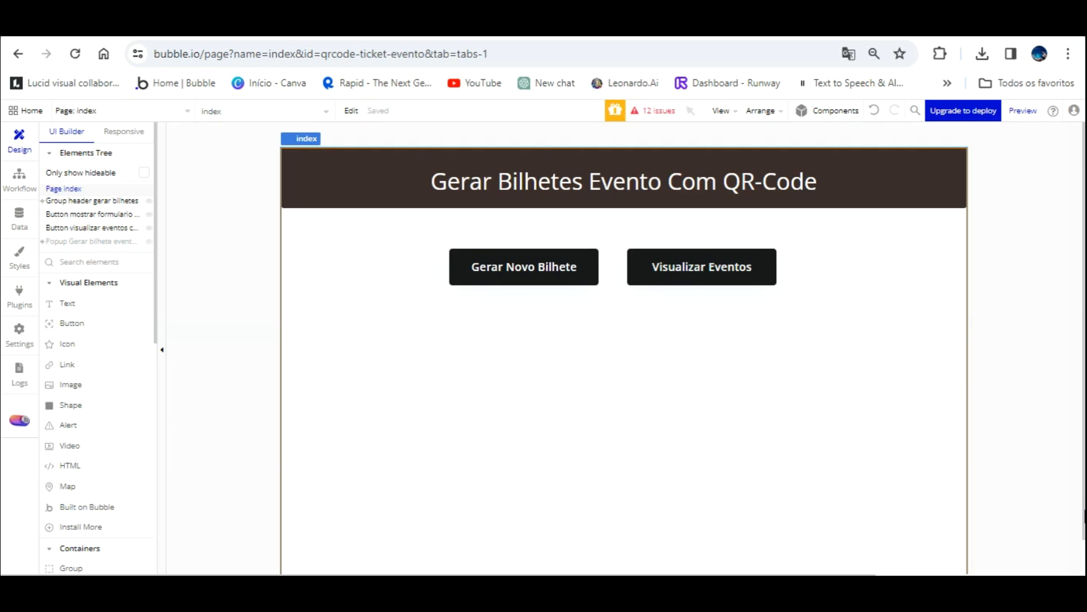
left_click(1030, 516)
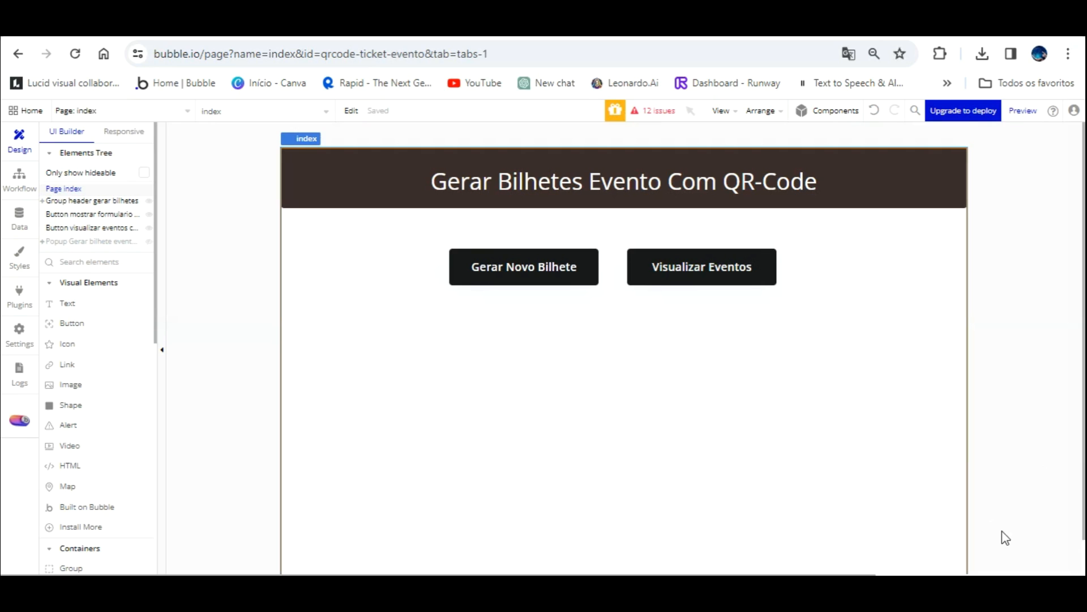
left_click(1024, 522)
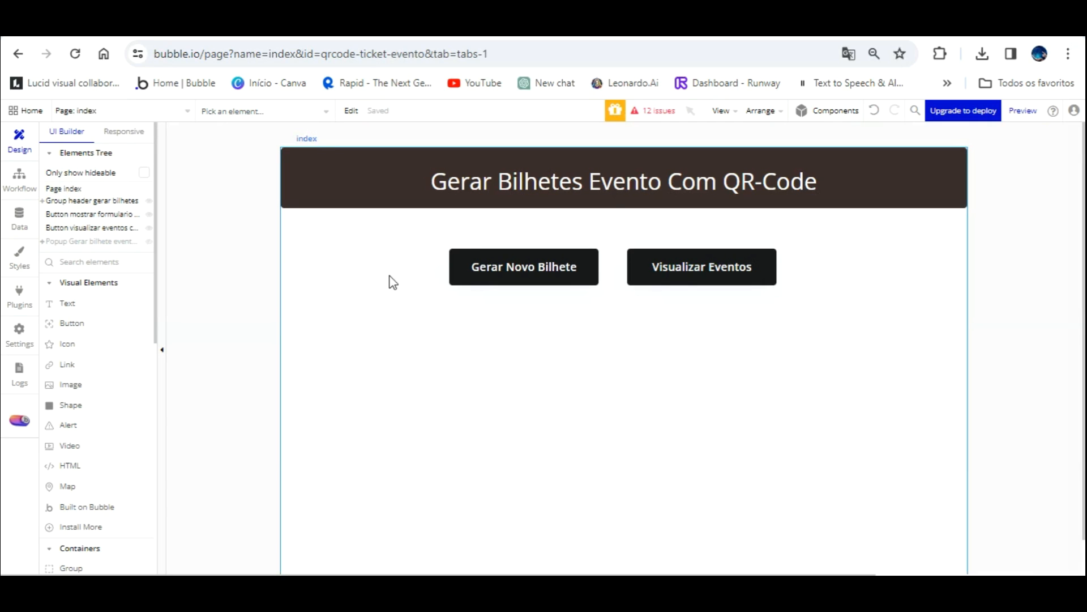
left_click(357, 163)
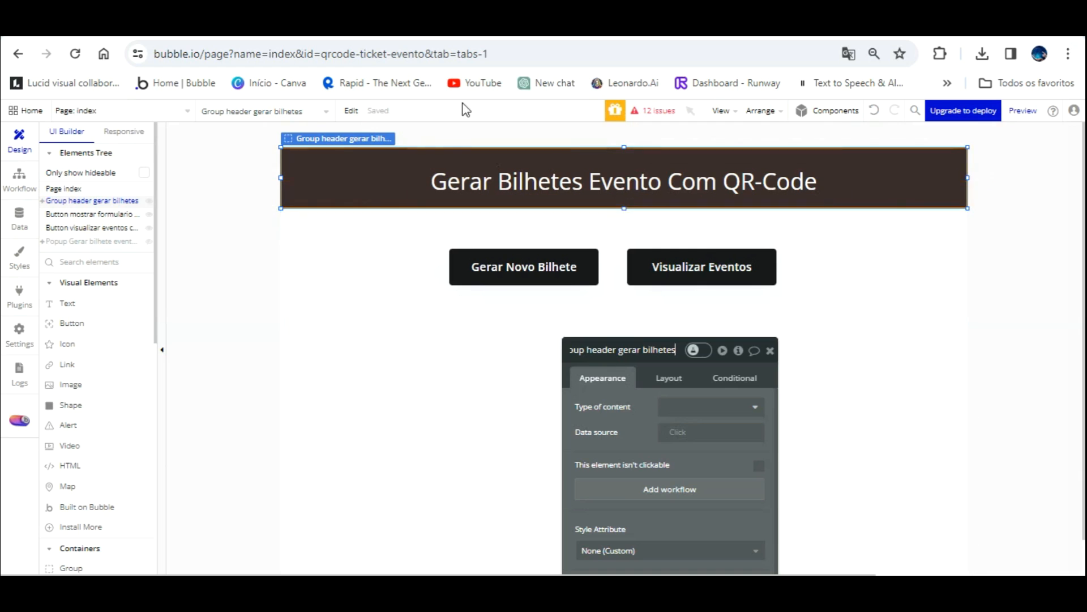
Step: Preview the index page with debug_mode set to false in its address, and return to the editor
left_click(1024, 110)
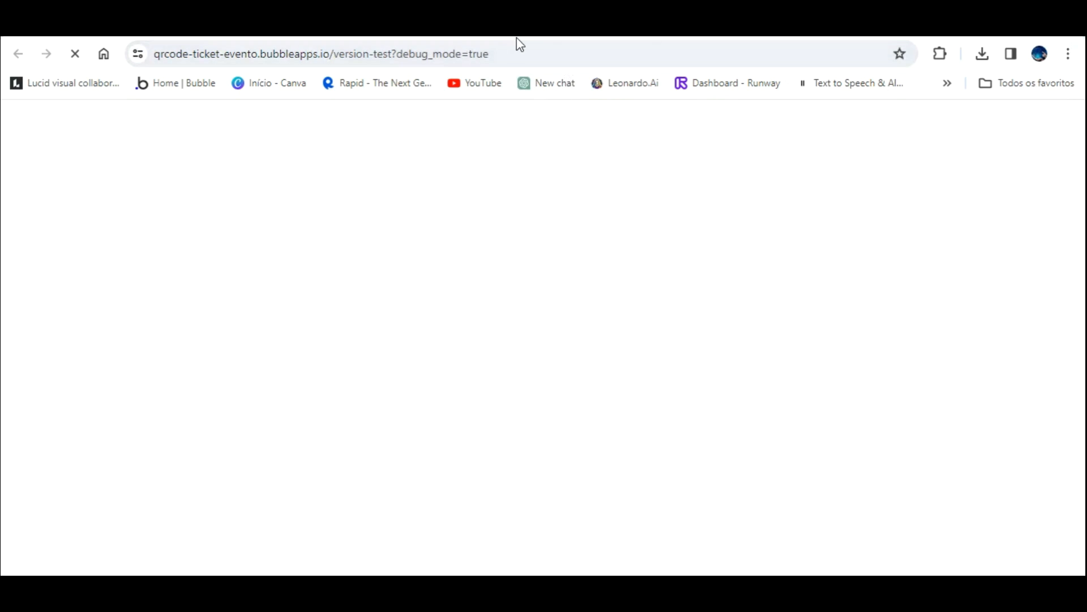
double_click(535, 59)
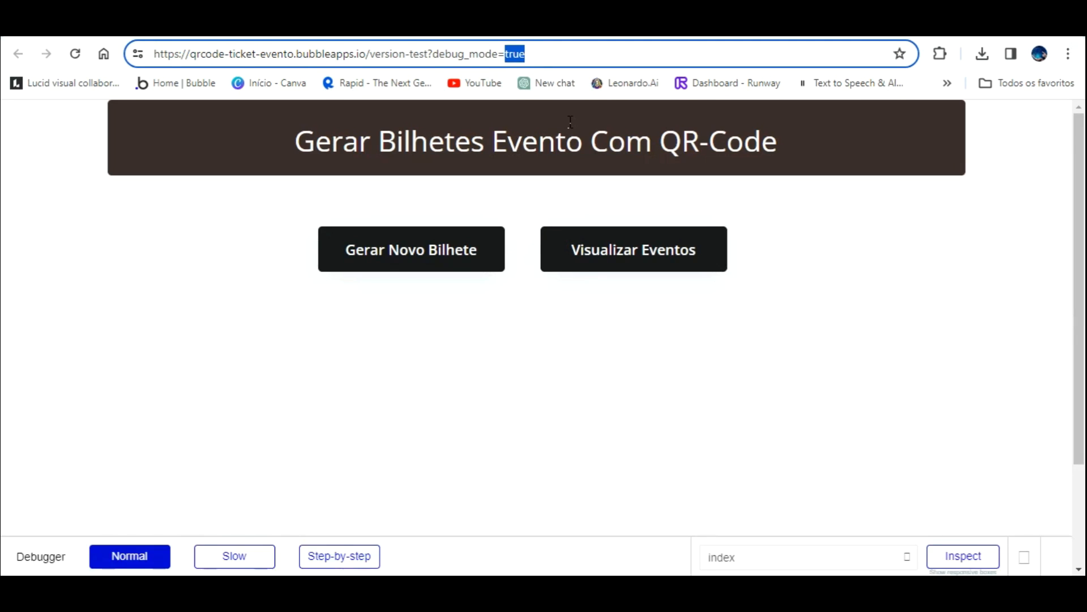
type("false")
key("Return")
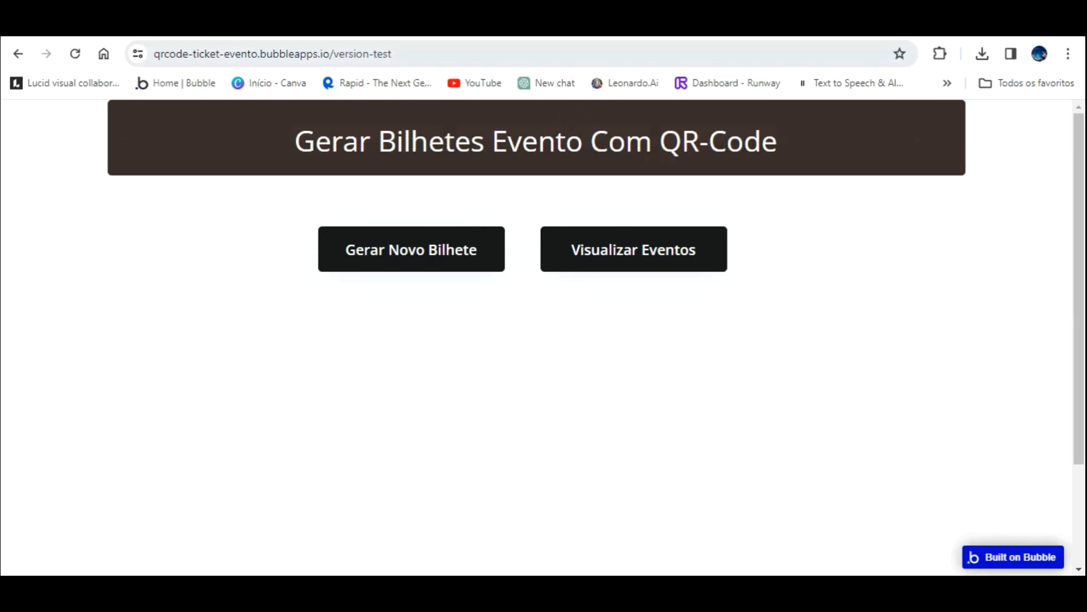
left_click(105, 30)
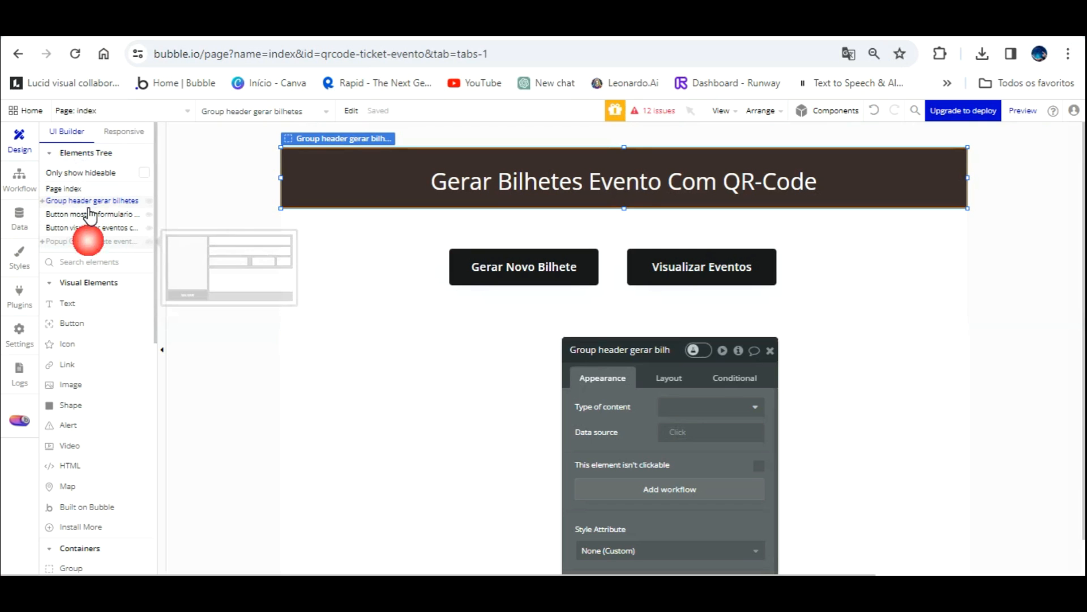
Step: Show the Gerar bilhete evento com qrcode popup on the canvas and review the properties of the popup and its picture uploader
left_click(90, 241)
left_click_drag(637, 379, 193, 185)
left_click(191, 159)
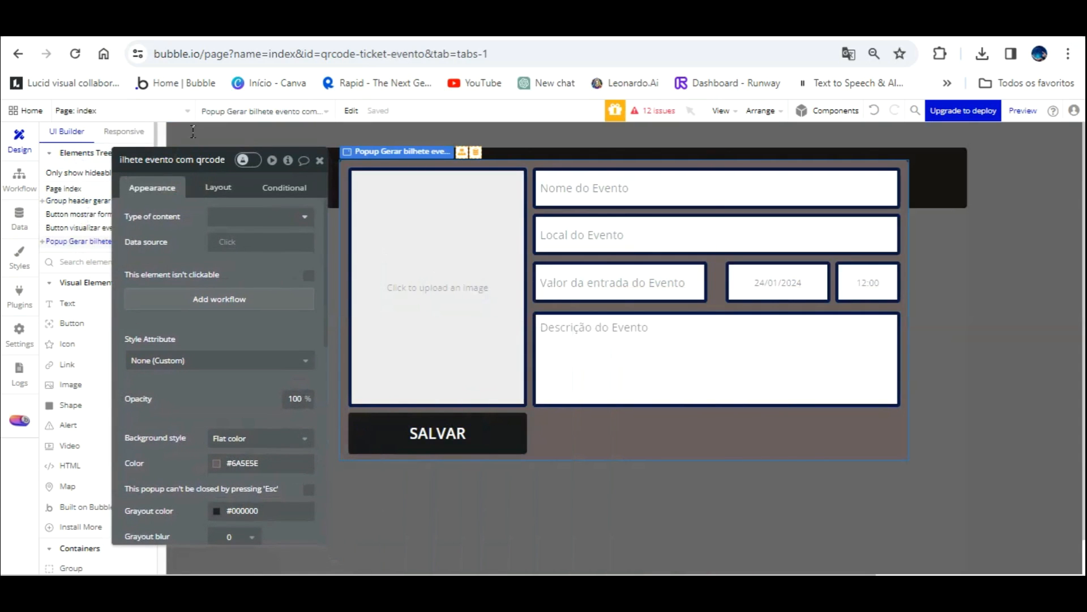
left_click(418, 187)
left_click(190, 163)
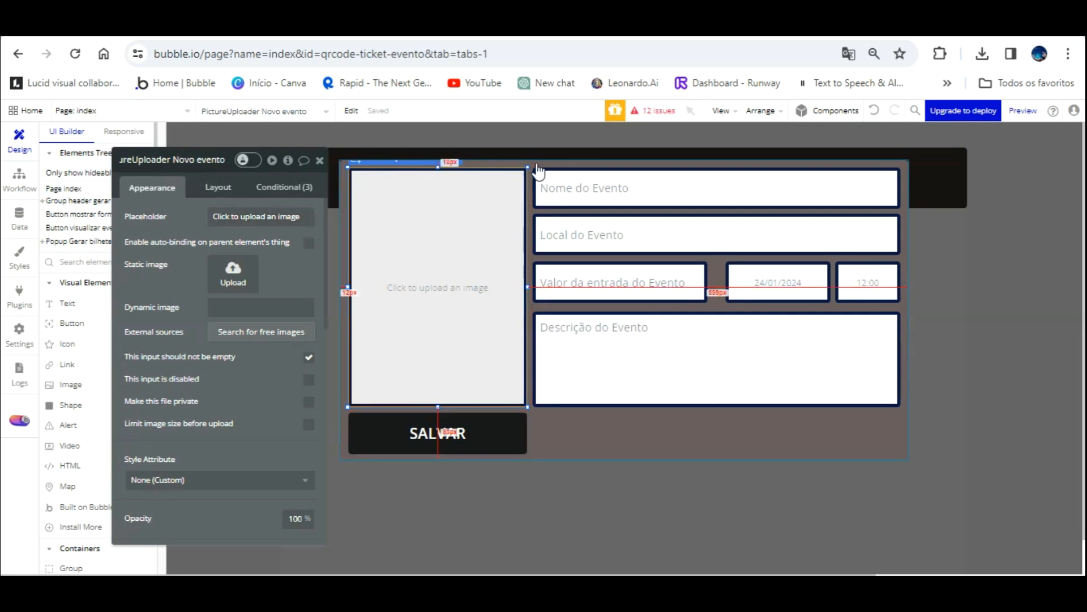
Step: Review the properties of the popup's event name, event location and entry value inputs
left_click(572, 166)
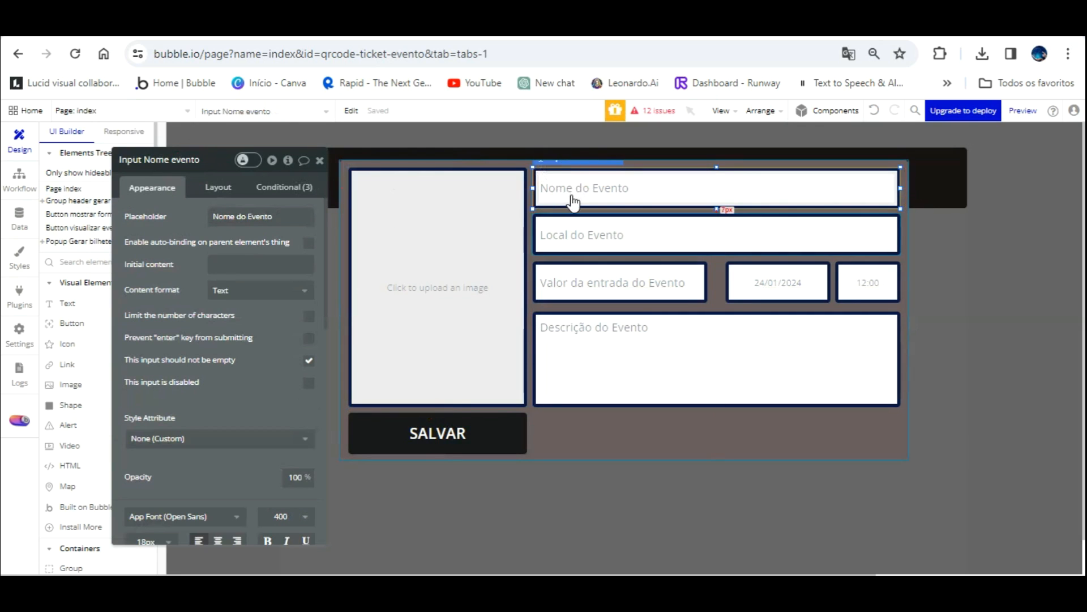
left_click(568, 226)
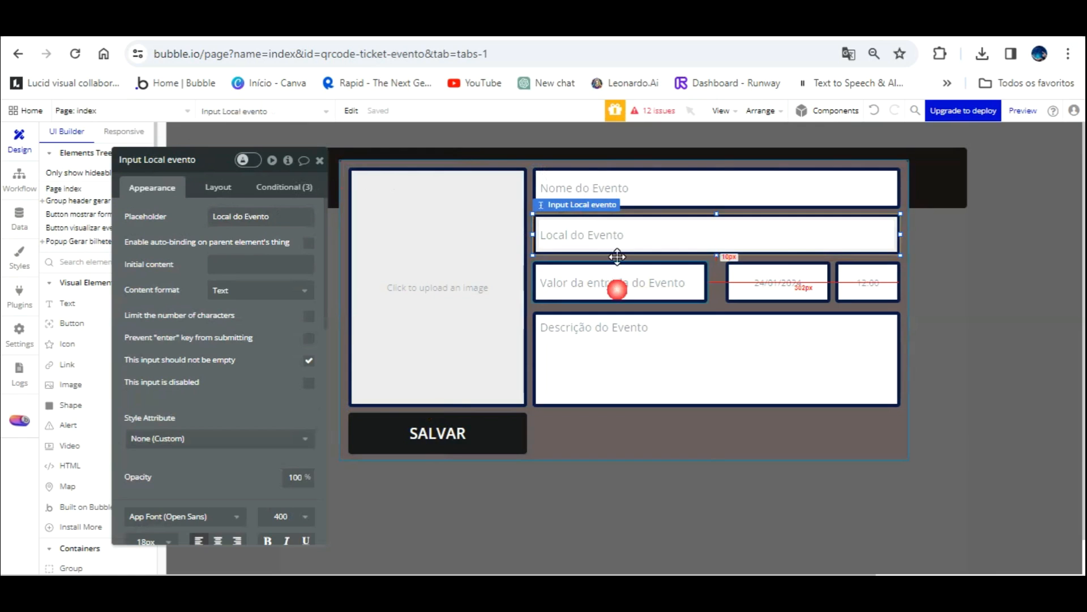
left_click(619, 284)
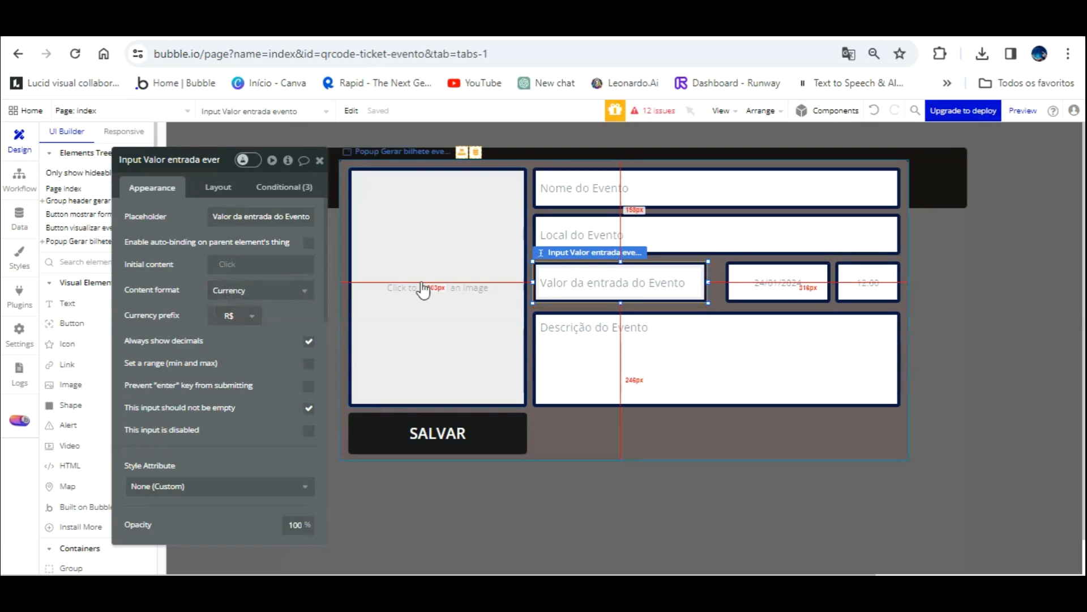
Step: Examine the event date picker's name, date format options and custom format
left_click(776, 281)
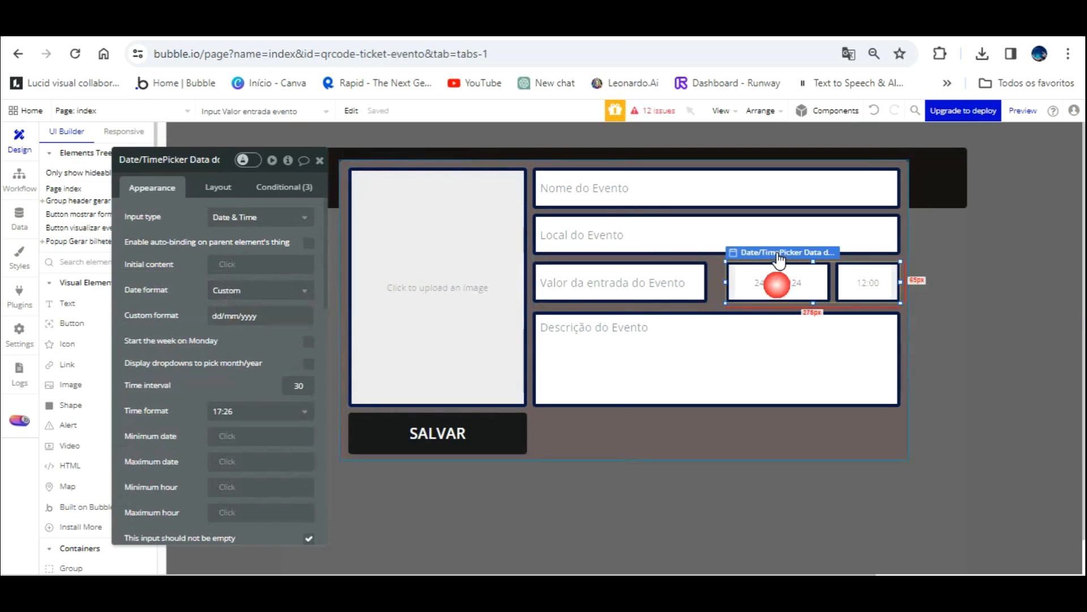
left_click(172, 160)
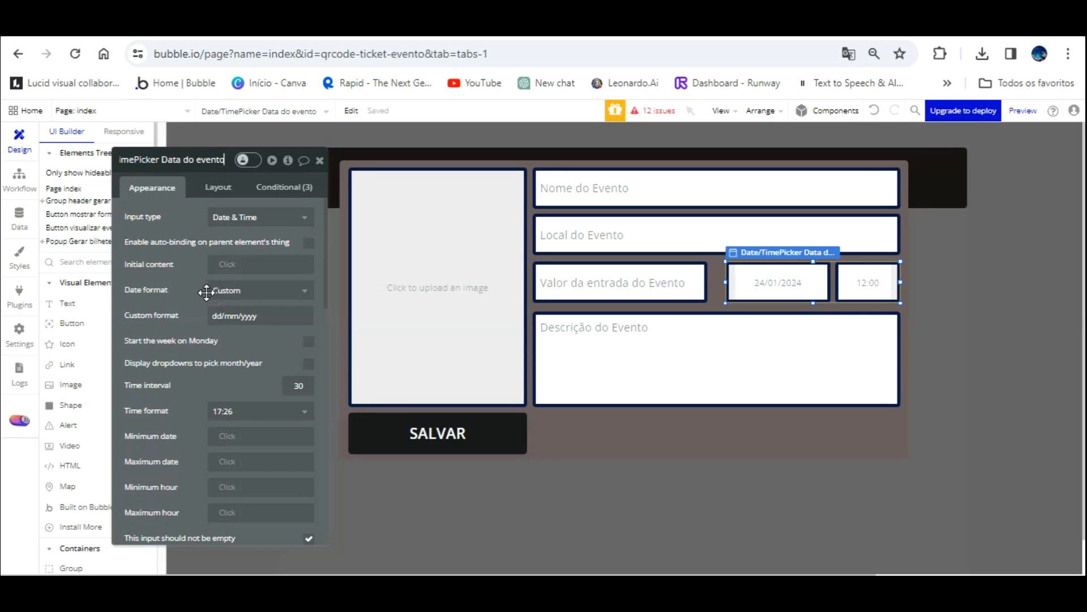
left_click(258, 315)
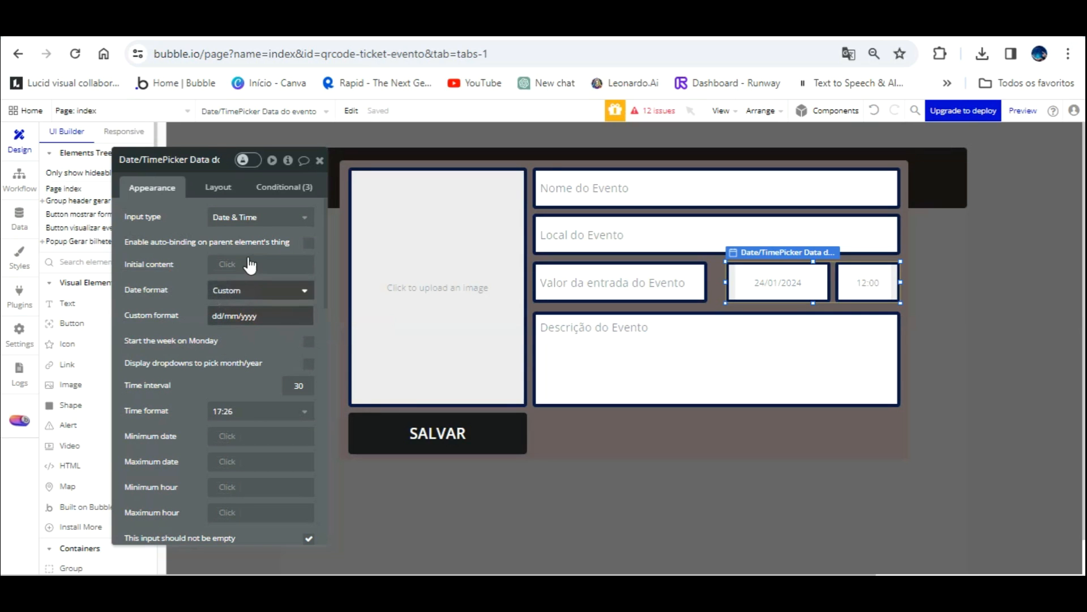
left_click(228, 290)
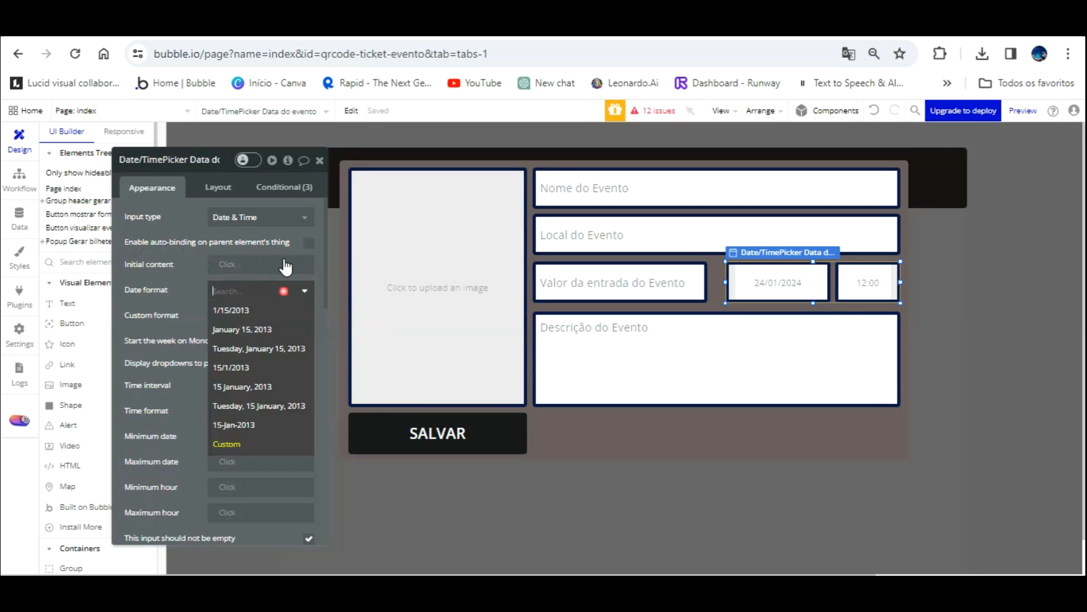
left_click(178, 269)
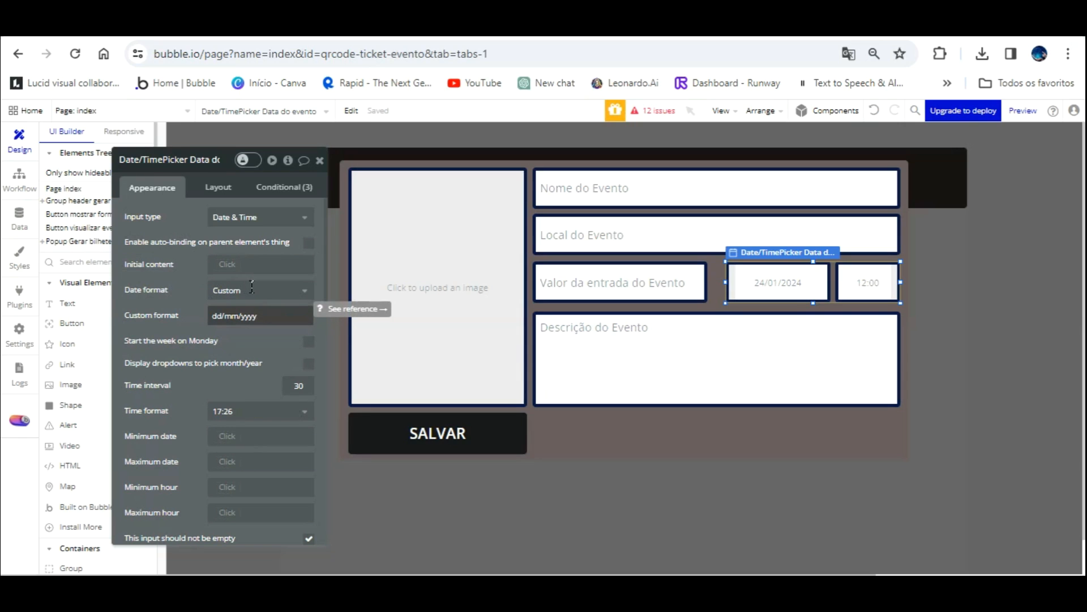
left_click(285, 364)
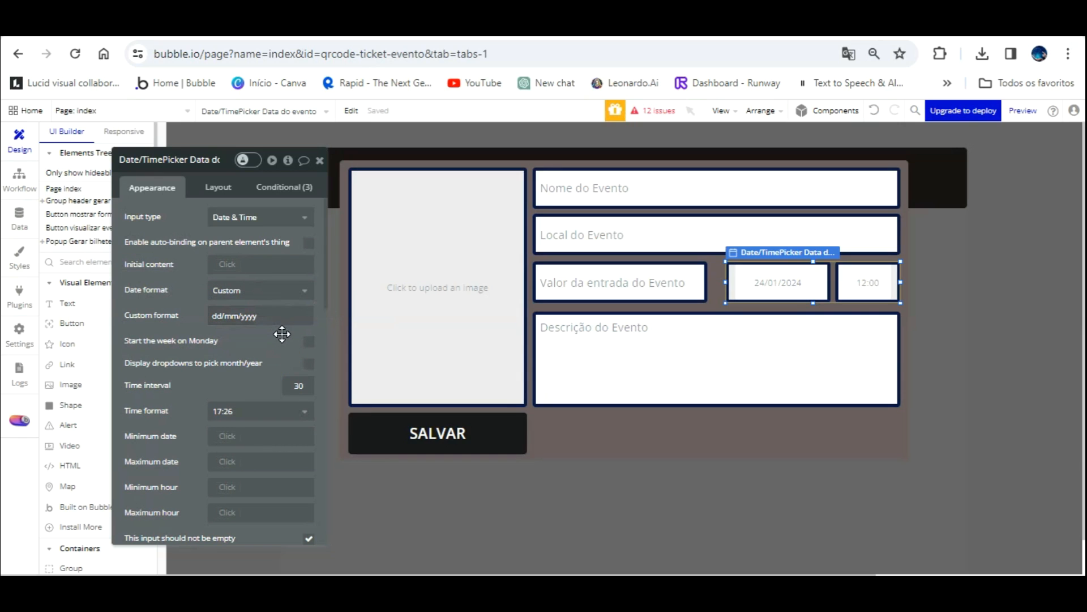
Step: Create a workflow for the Gerar Novo Bilhete button that shows Popup Gerar bilhete evento com qrcode
left_click(657, 459)
left_click(547, 259)
left_click(240, 273)
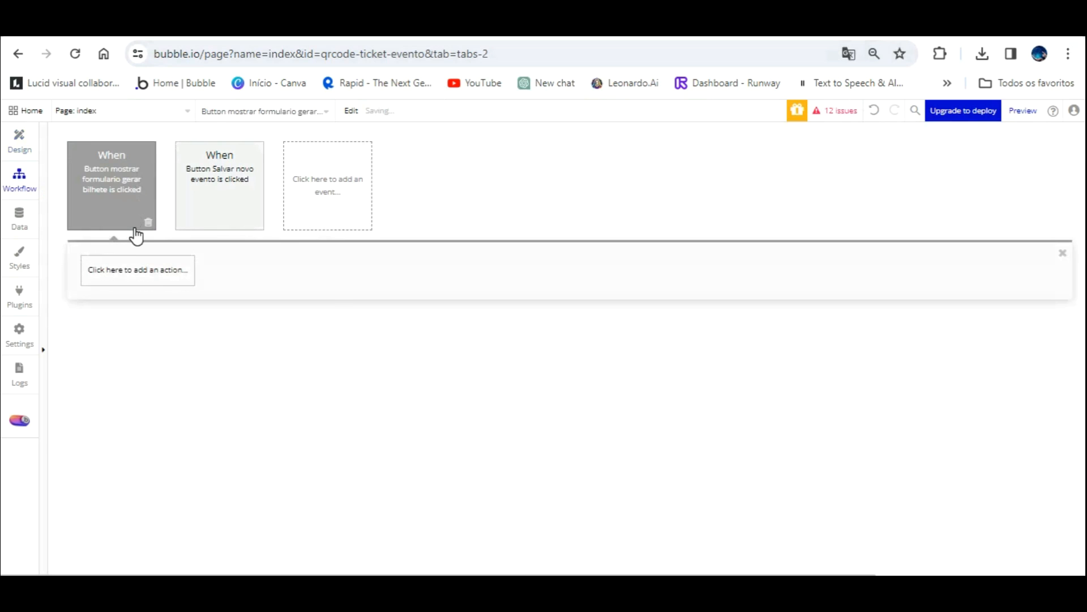
left_click(137, 267)
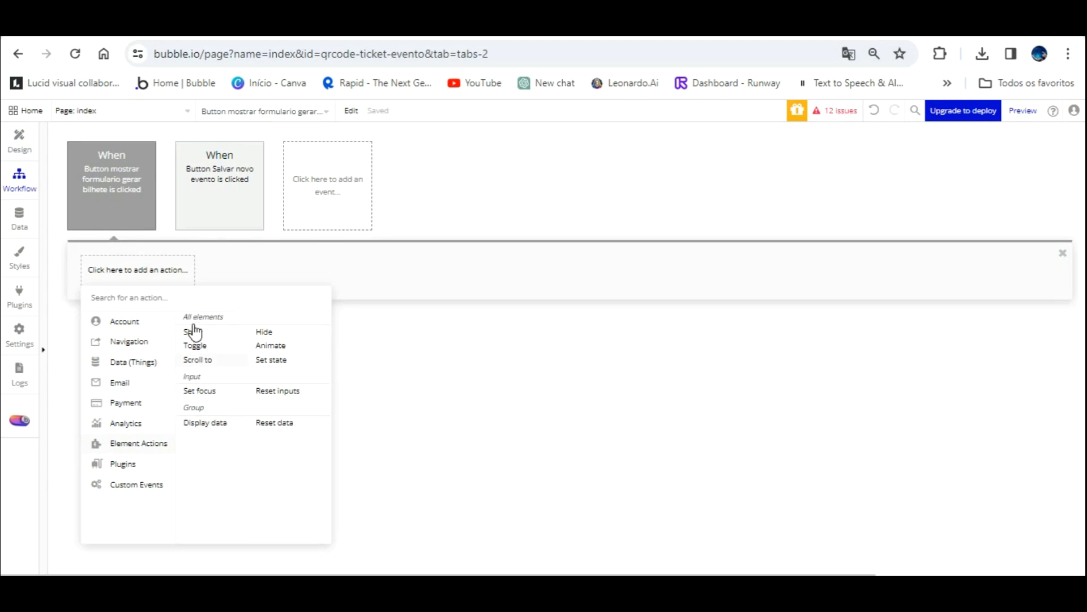
left_click(194, 332)
left_click(297, 188)
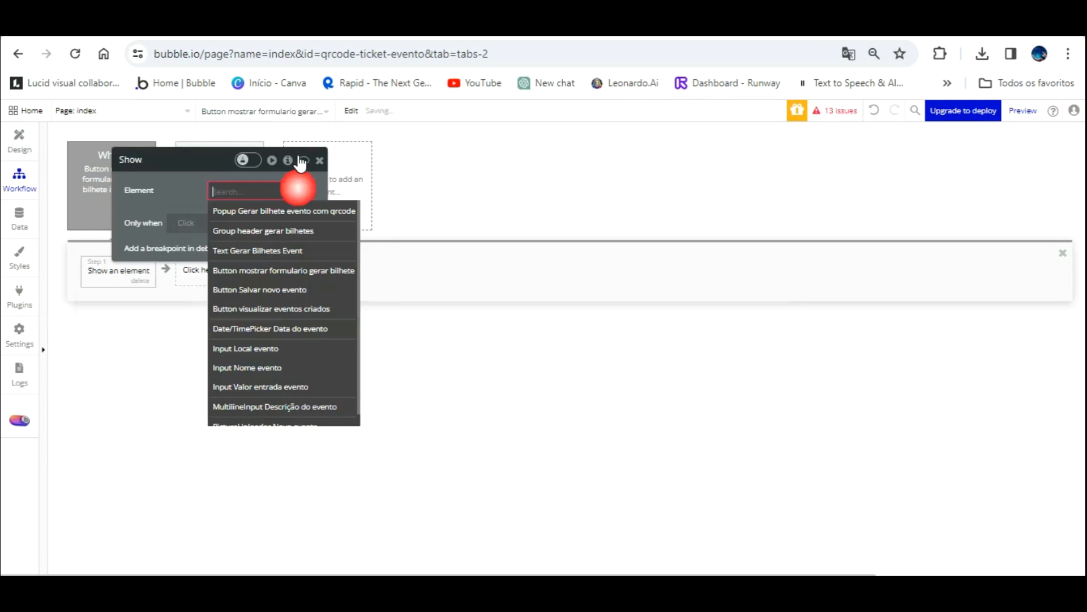
left_click(300, 210)
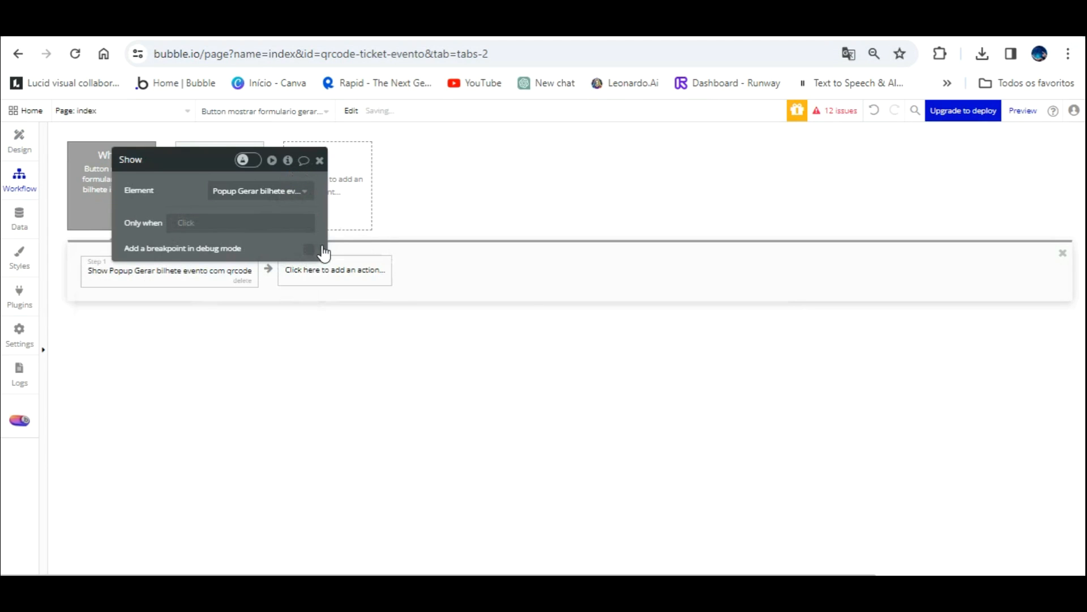
Step: Add a second action to the button's workflow that sets focus to Input Nome evento
left_click(322, 276)
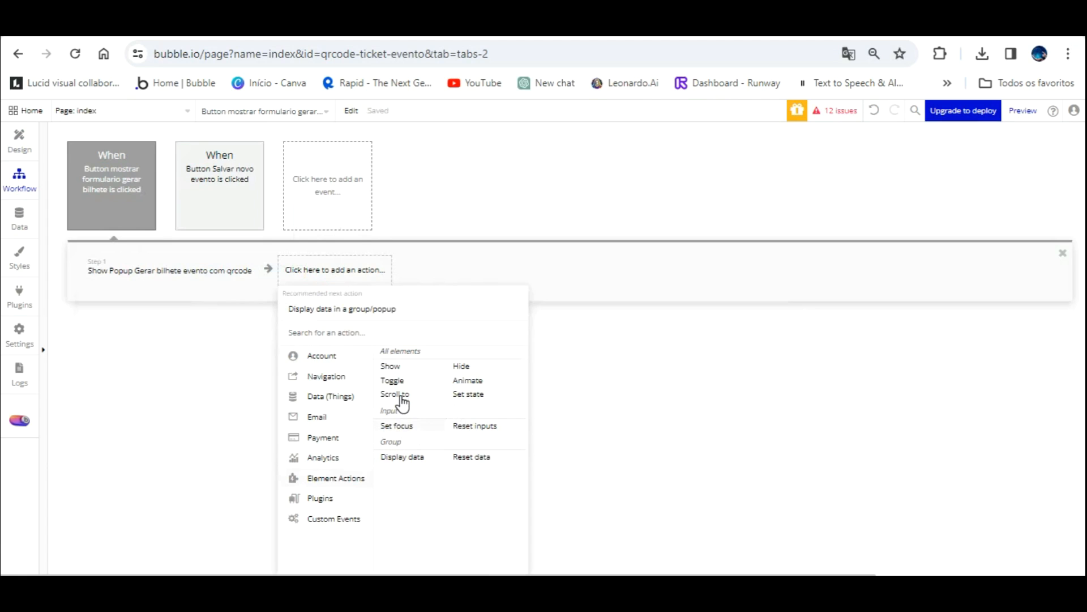
left_click(397, 426)
left_click(273, 191)
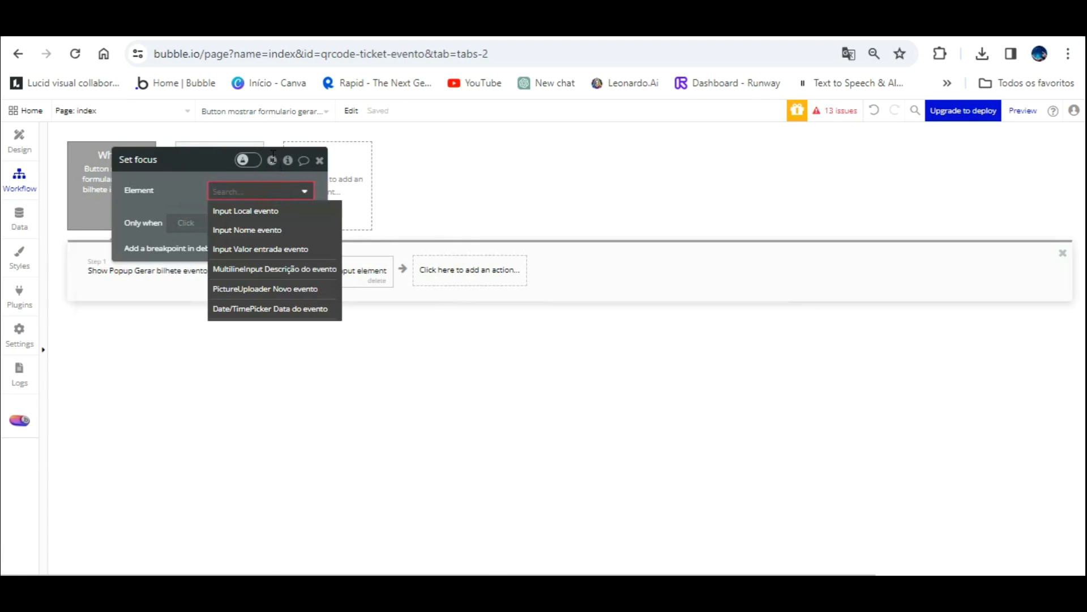
left_click(266, 229)
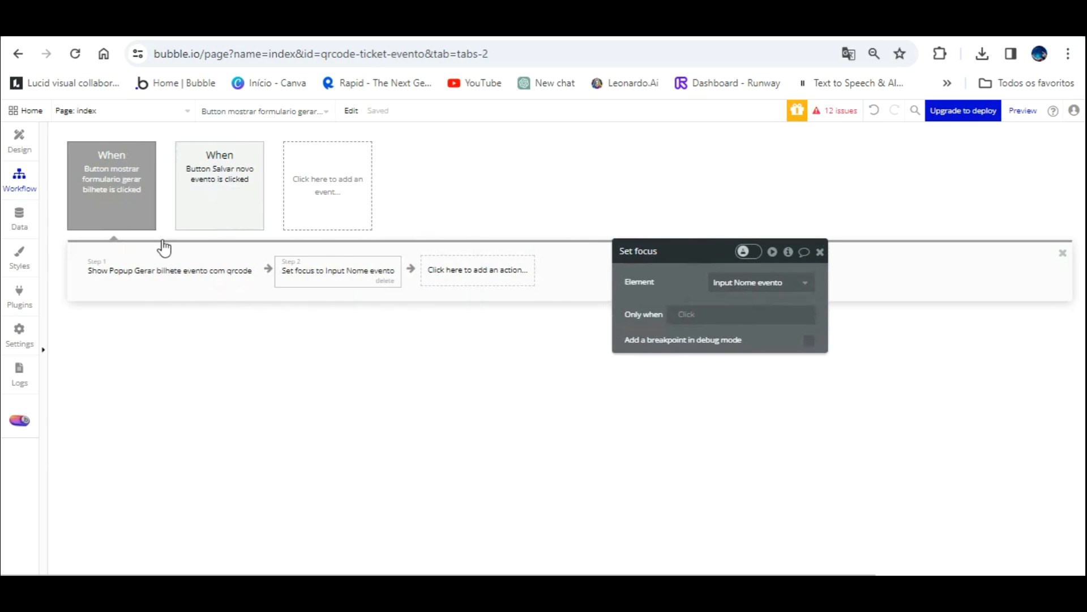
Step: Search the plugin library for "go" and install the Google Material Icons plugin
left_click(19, 140)
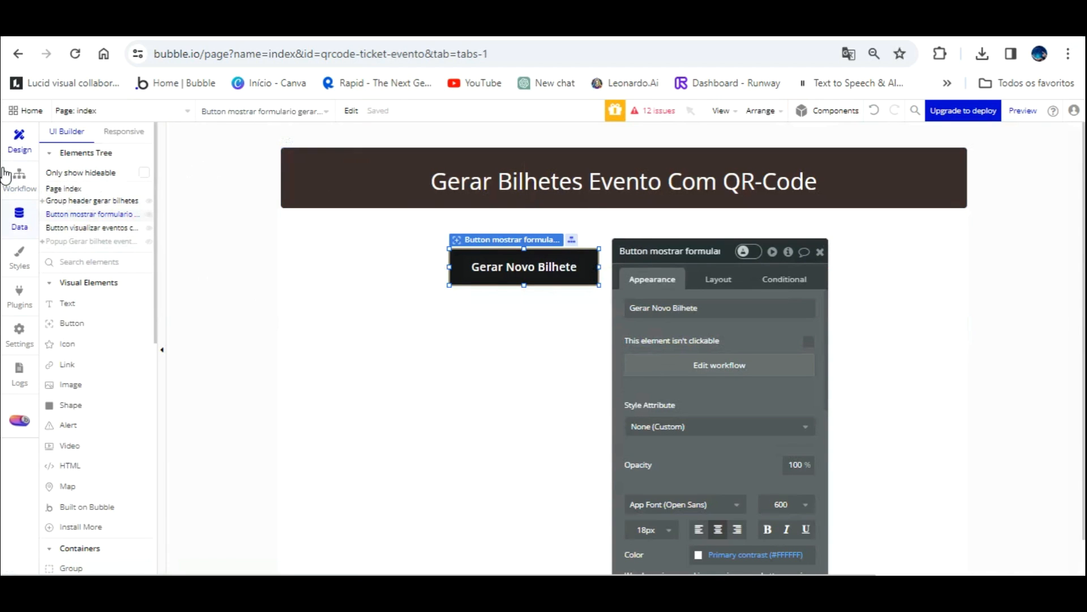
left_click(19, 293)
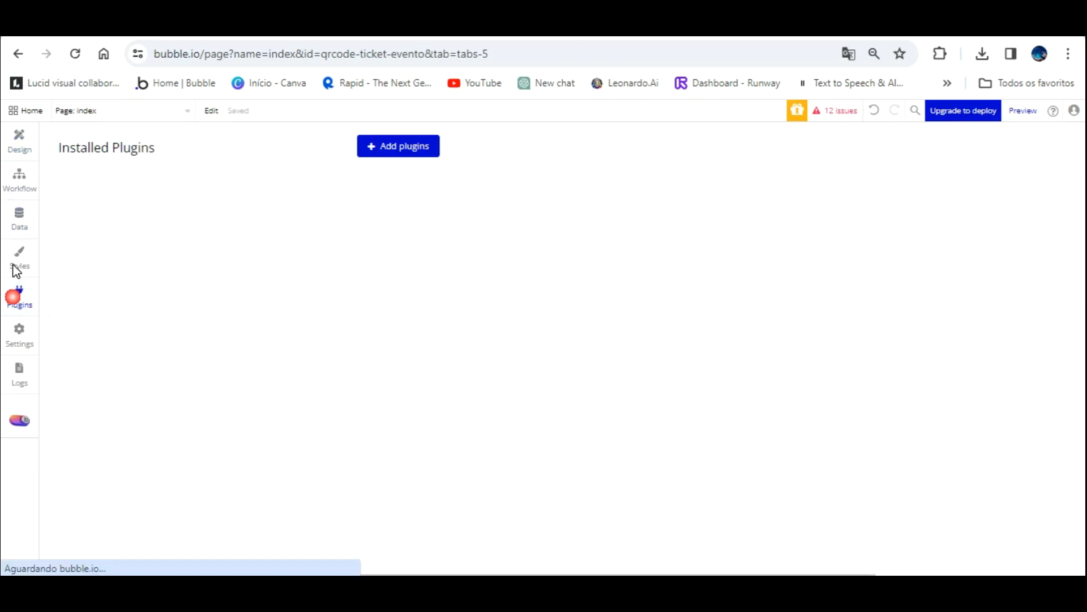
left_click(21, 214)
left_click(19, 295)
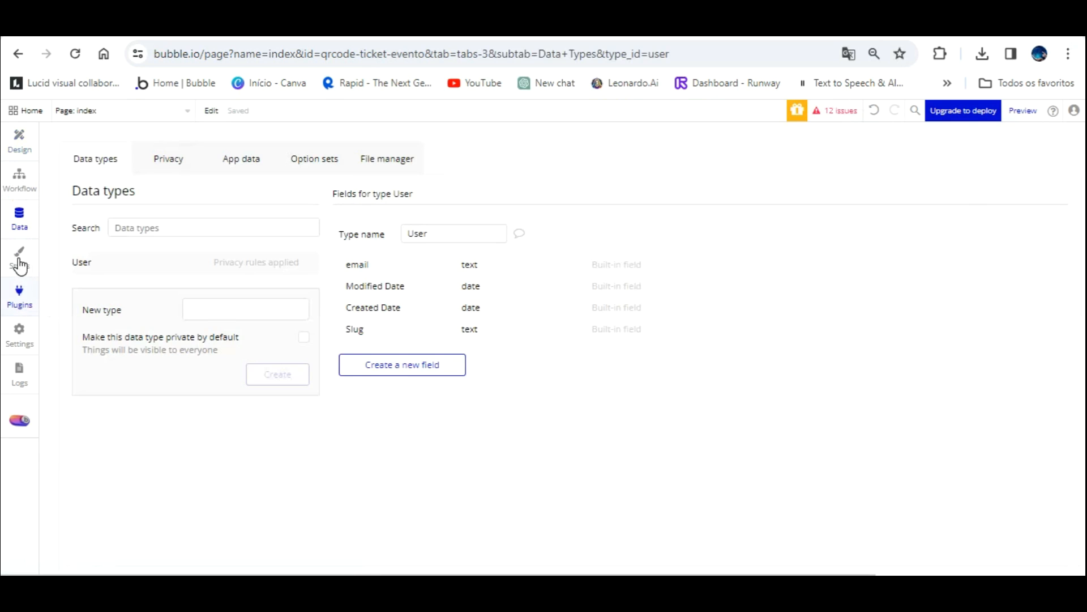
left_click(389, 146)
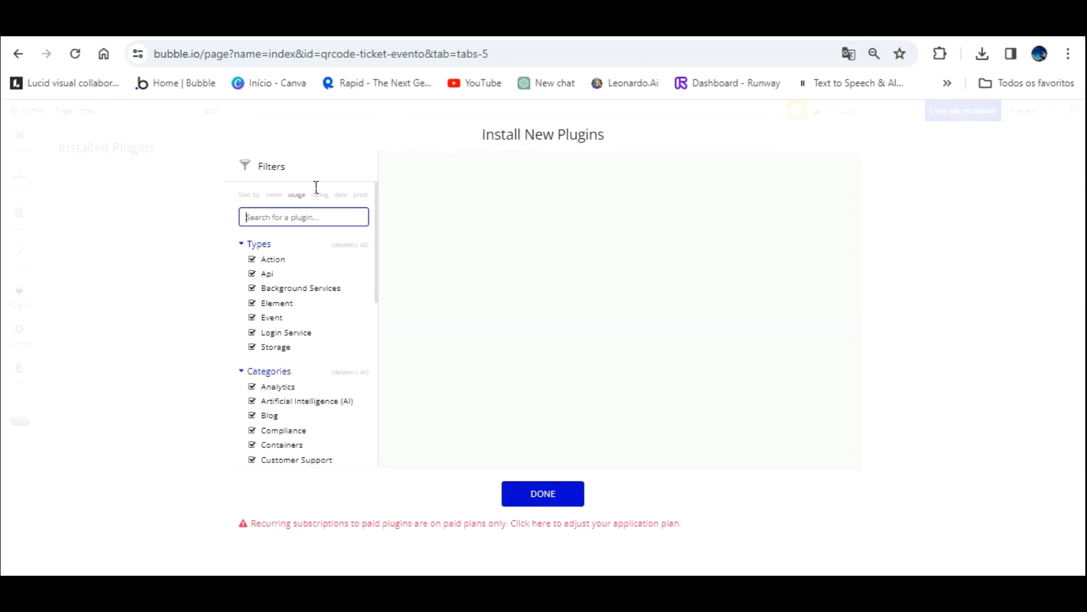
type("a")
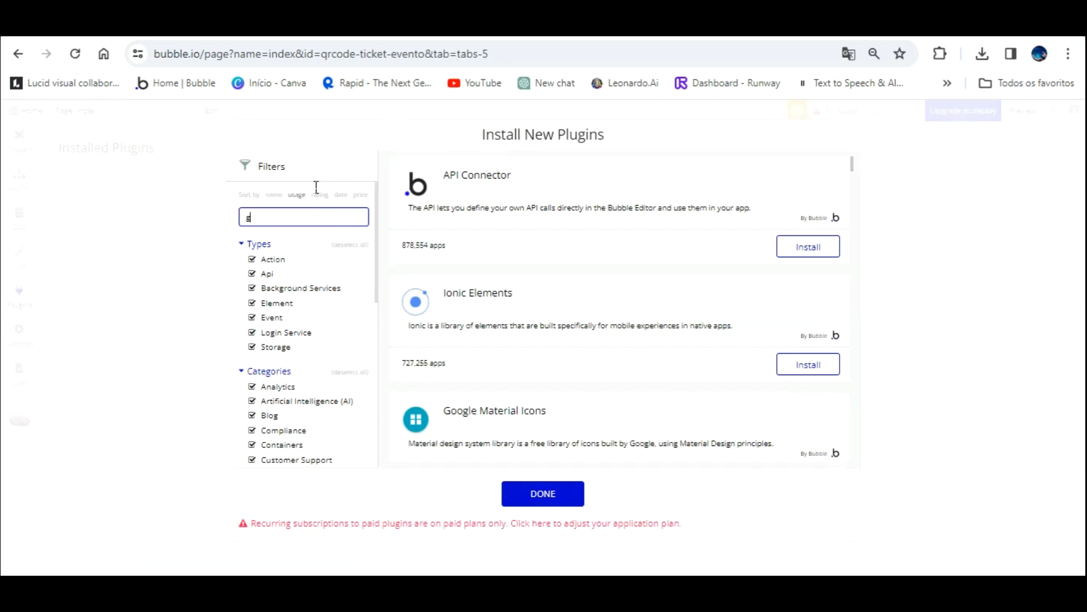
type("o")
scroll(650, 323, "down", 3)
left_click(804, 323)
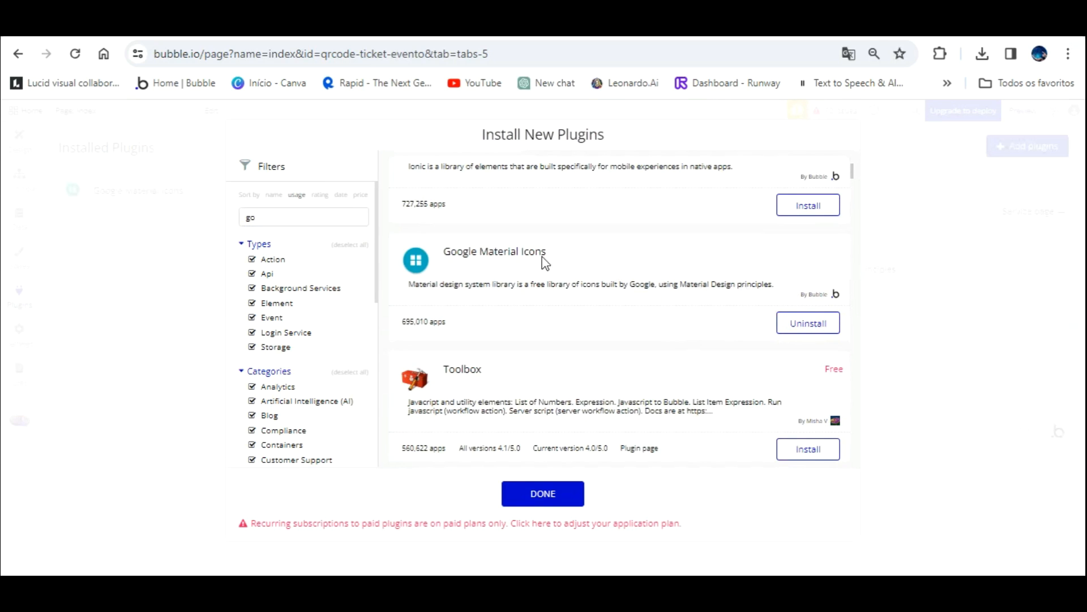
scroll(572, 290, "up", 3)
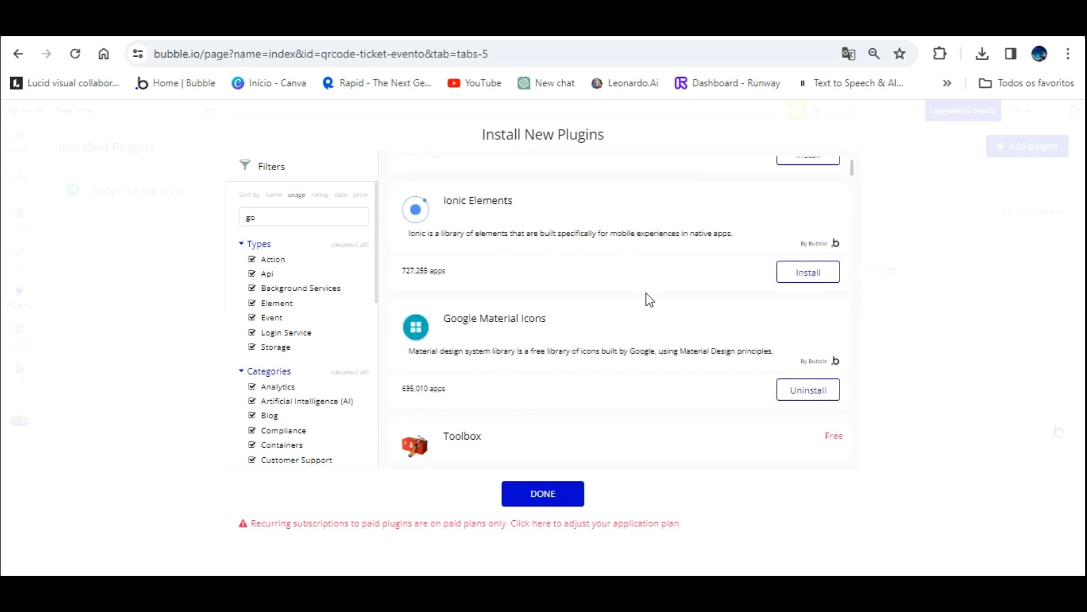
scroll(648, 299, "down", 2)
left_click(776, 310)
scroll(497, 243, "up", 2)
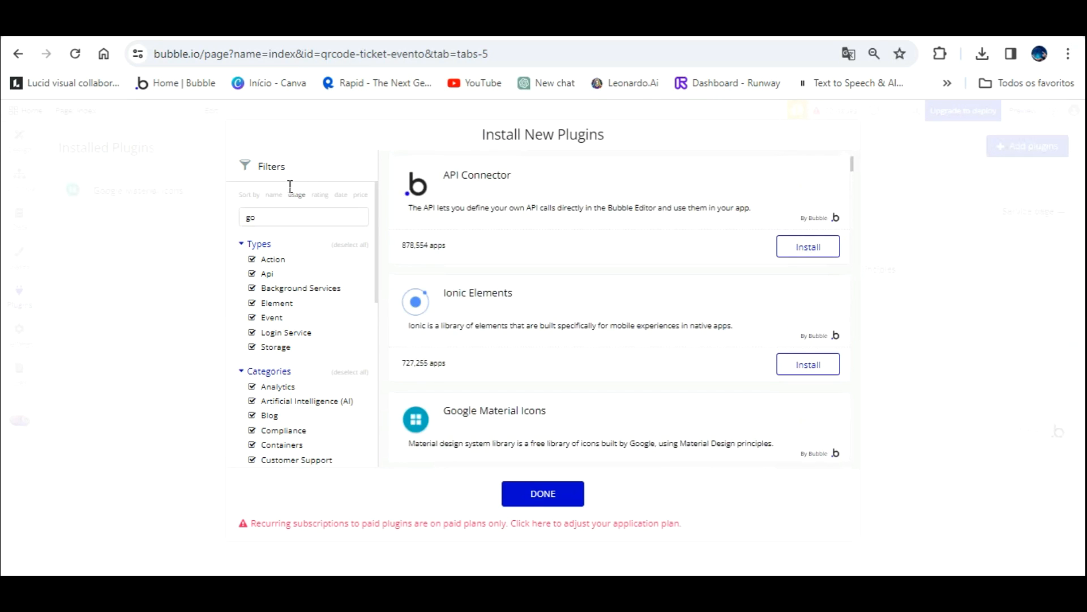
Step: Search the plugin library for "alert toast" and install the Alert Toast Message Notify · BEP plugin
left_click_drag(275, 217, 236, 192)
type("alert")
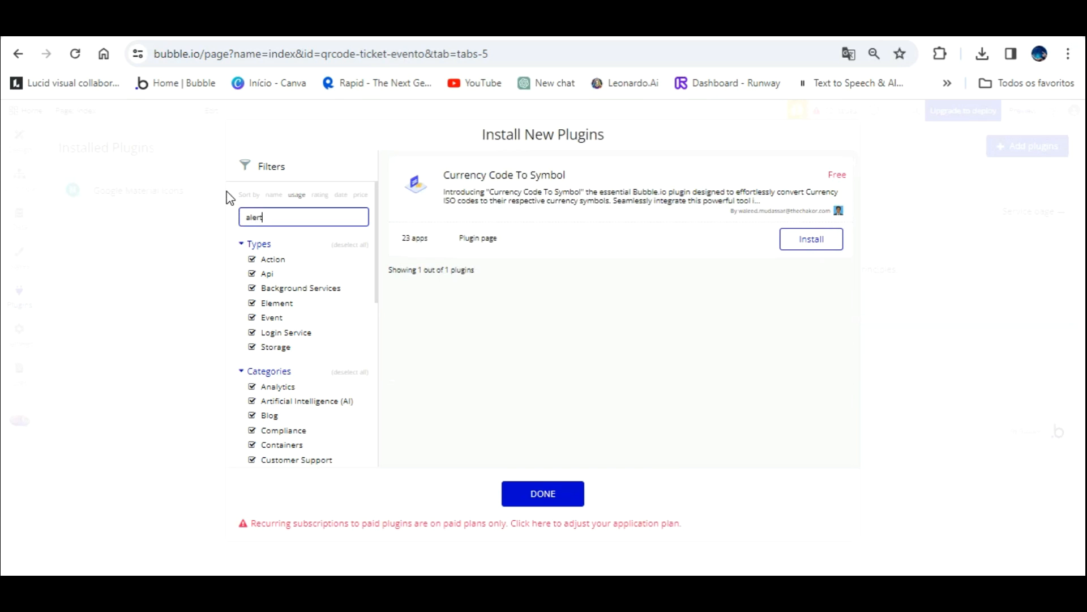
type(" toast")
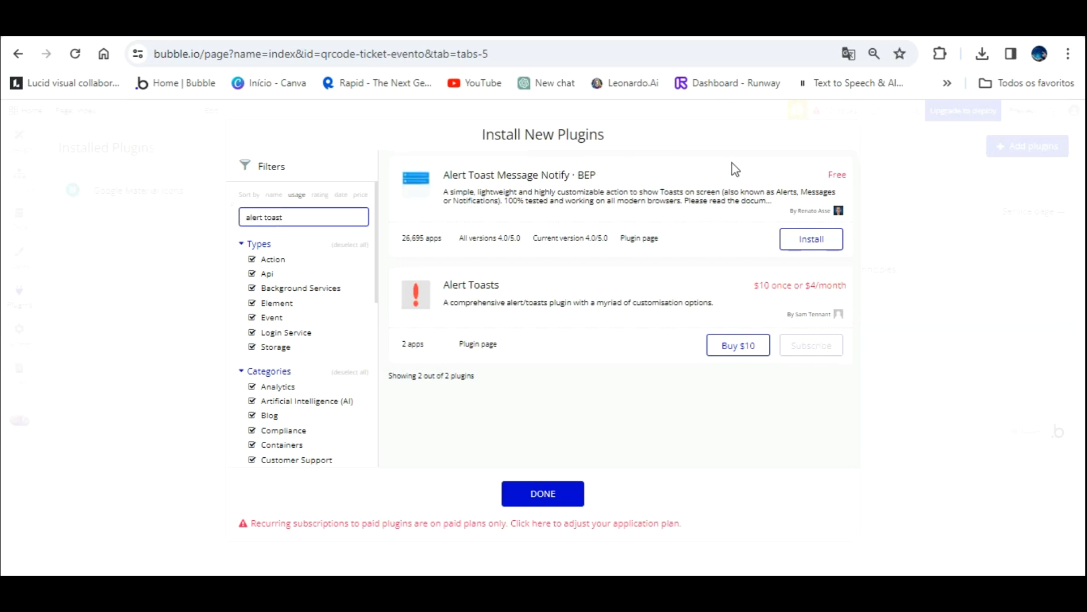
left_click(816, 239)
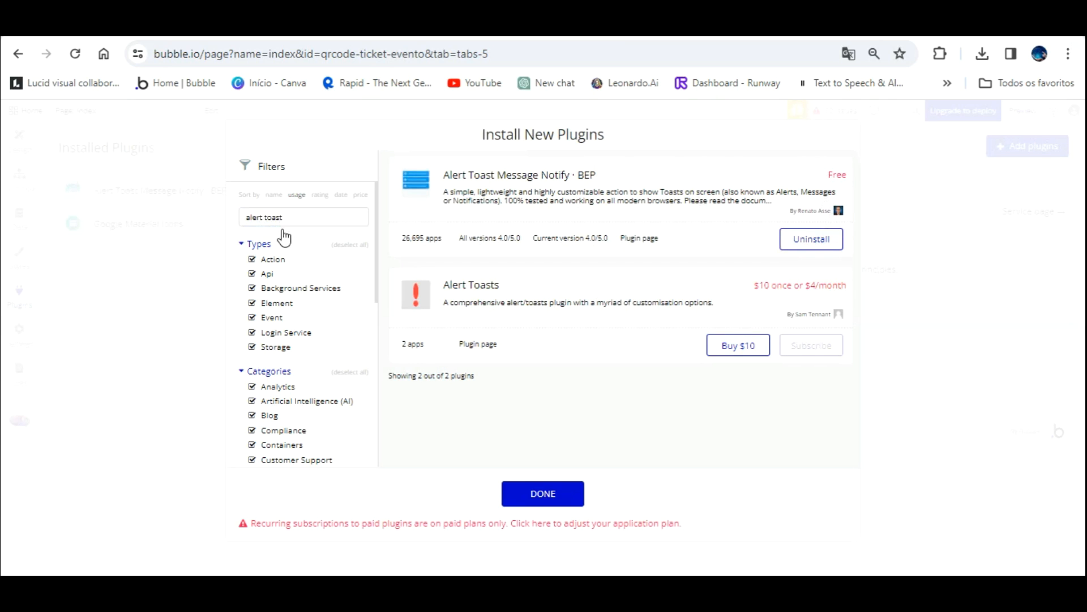
left_click(163, 192)
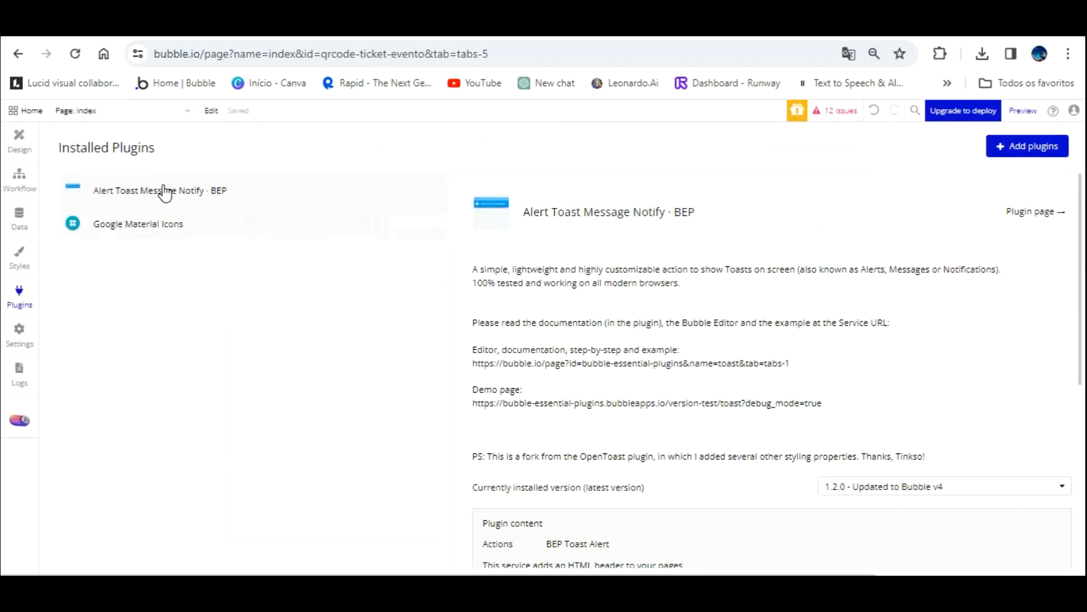
Step: Search the plugin library for "qrcode" and "qr code", and install the QR Code Generator to SVG plugin
left_click(1019, 146)
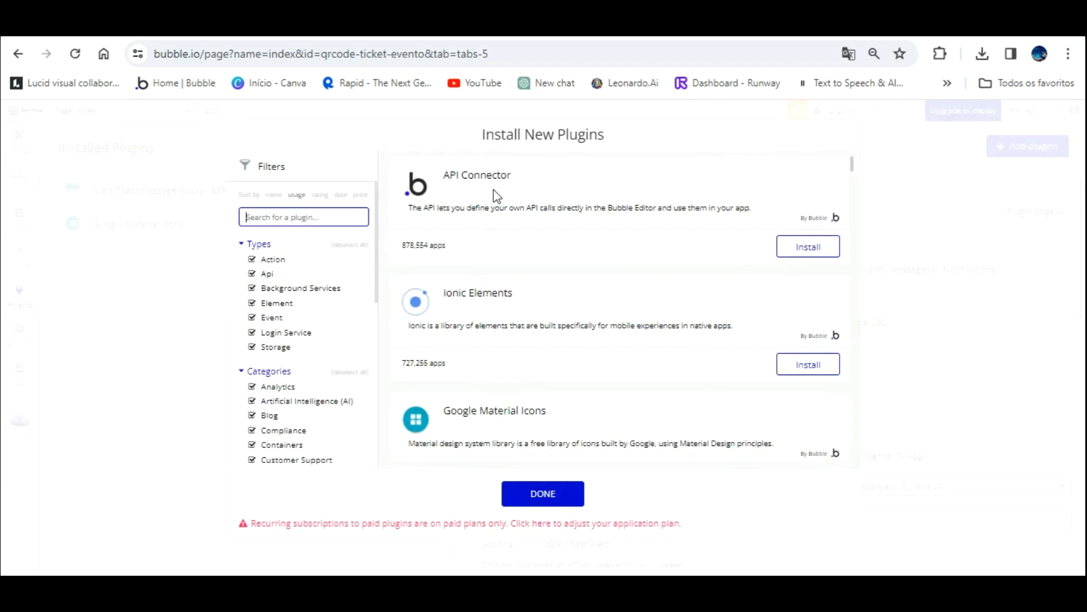
type("qrcode")
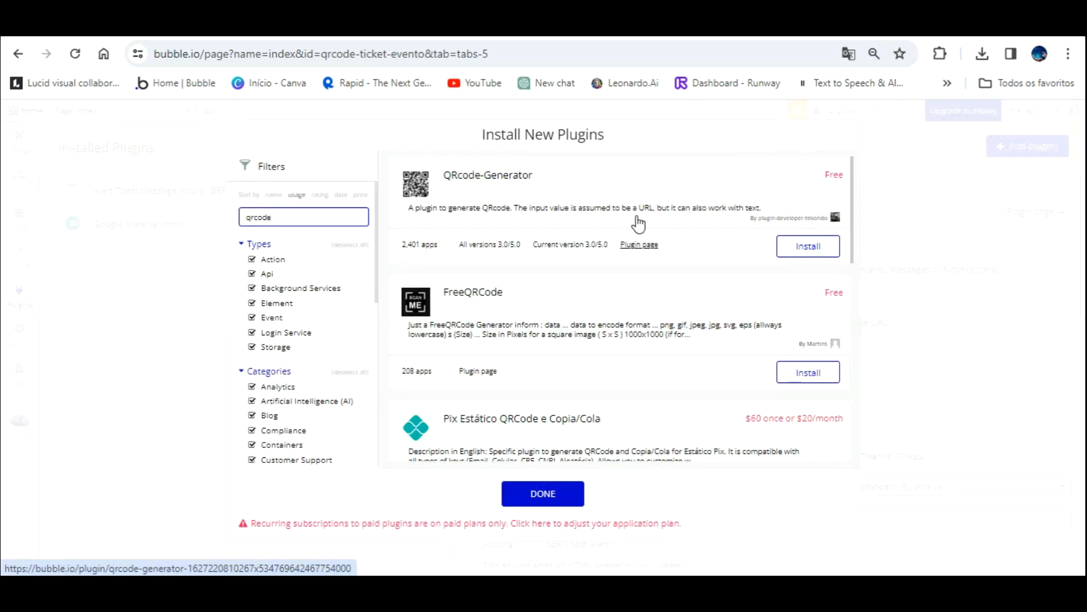
scroll(638, 228, "down", 8)
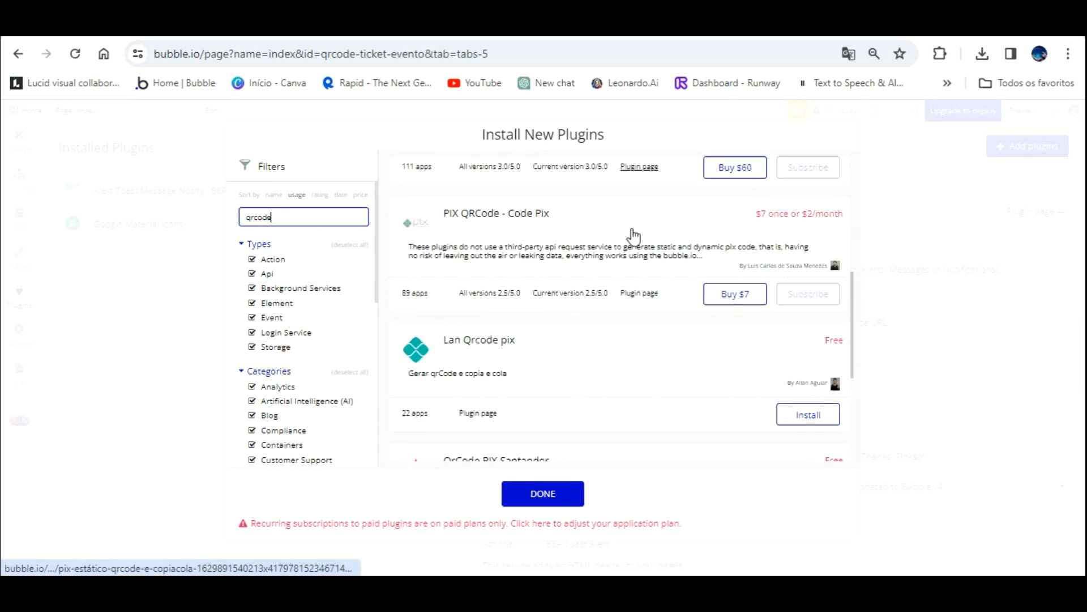
scroll(633, 235, "down", 2)
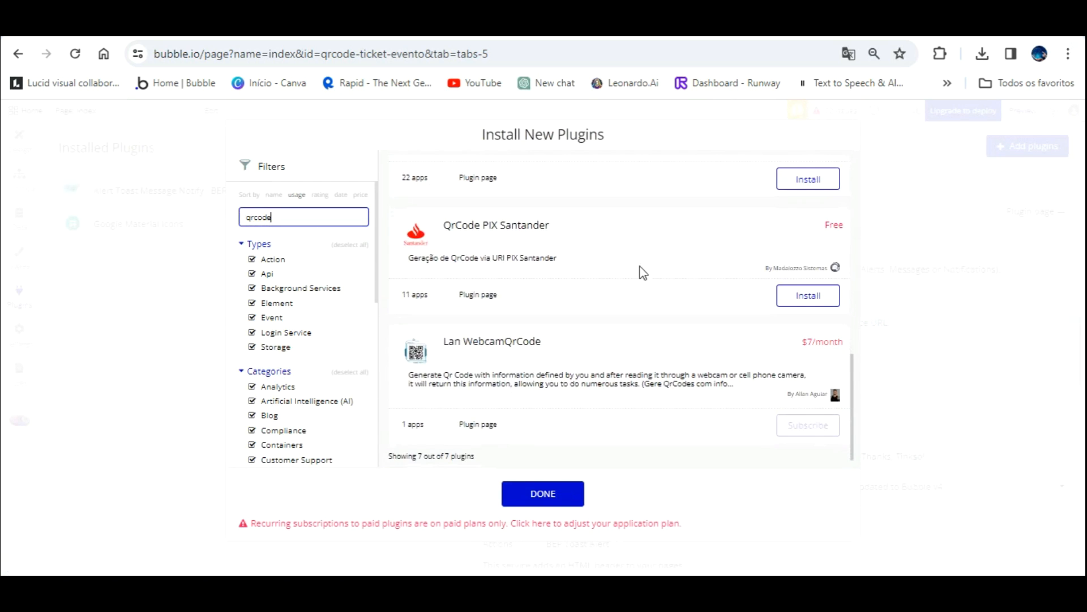
scroll(643, 272, "up", 4)
scroll(643, 276, "up", 6)
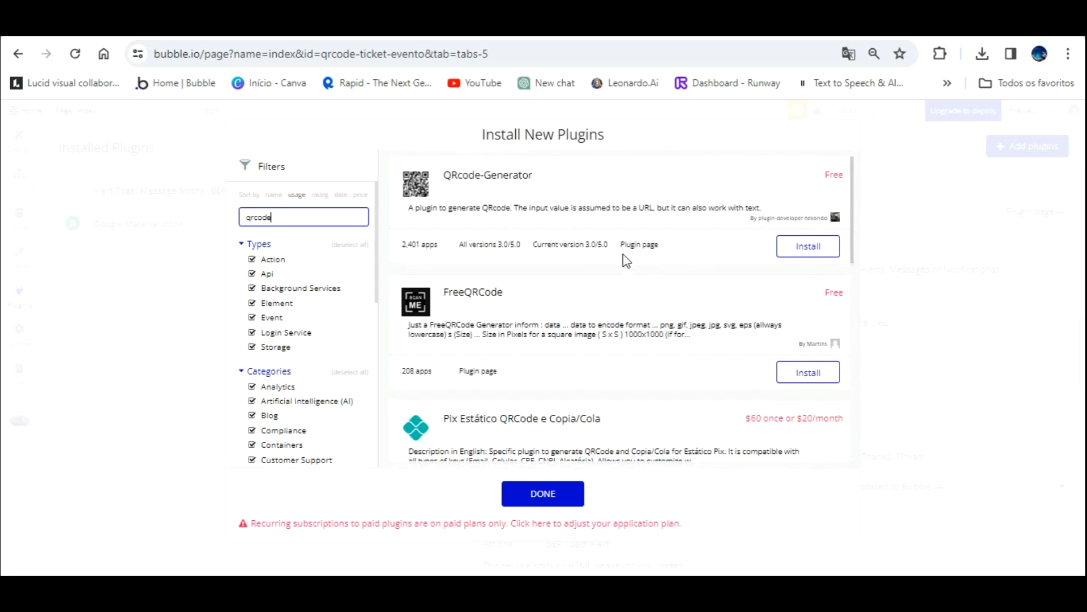
left_click(253, 217)
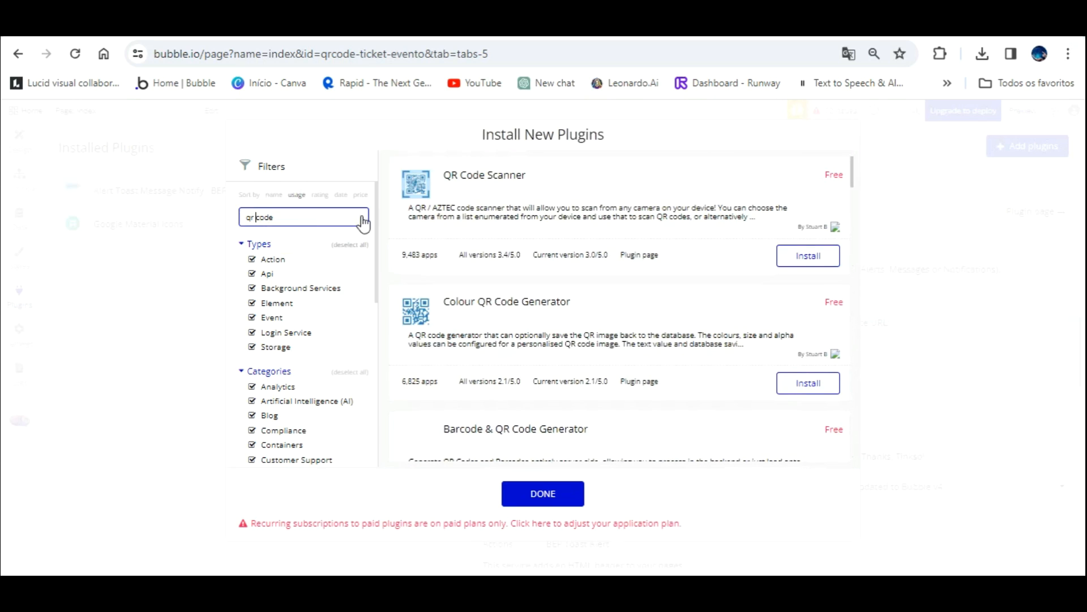
scroll(537, 238, "down", 4)
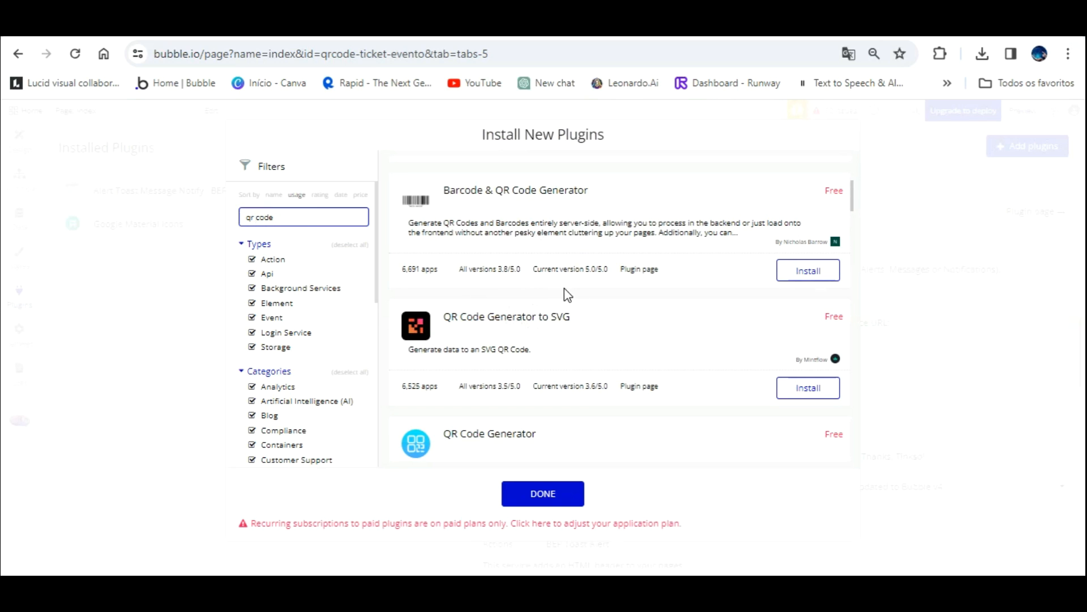
left_click(811, 387)
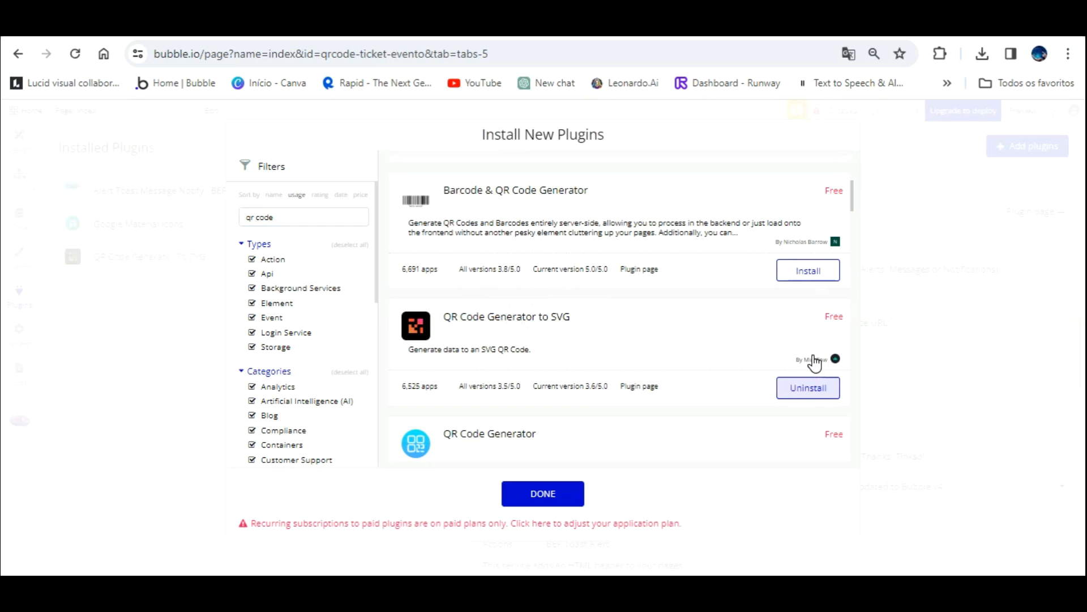
left_click(544, 491)
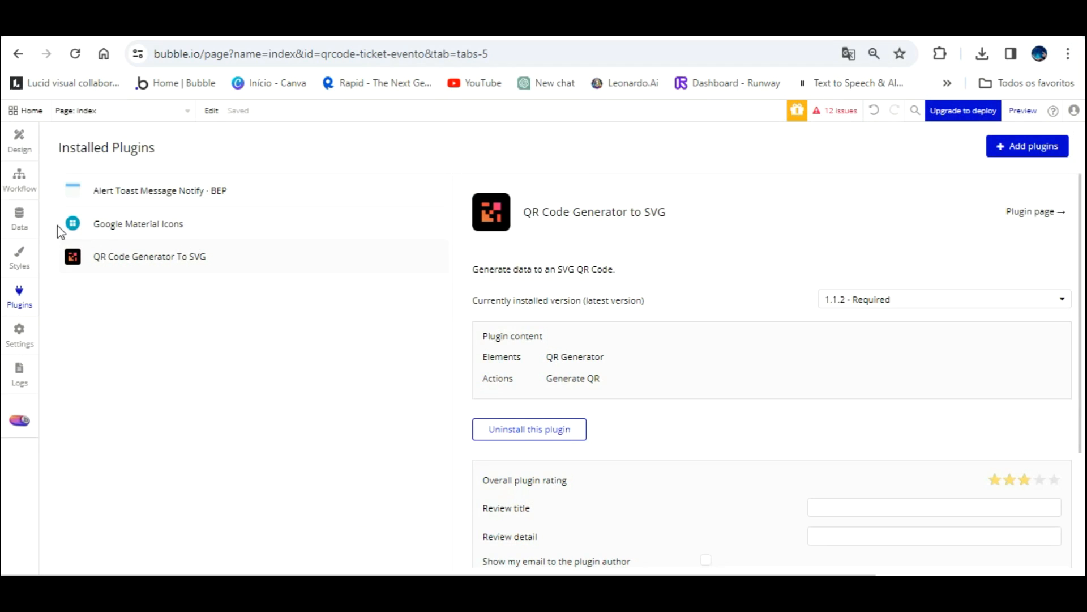
Step: Create a text field named "código user" on the User data type
left_click(19, 212)
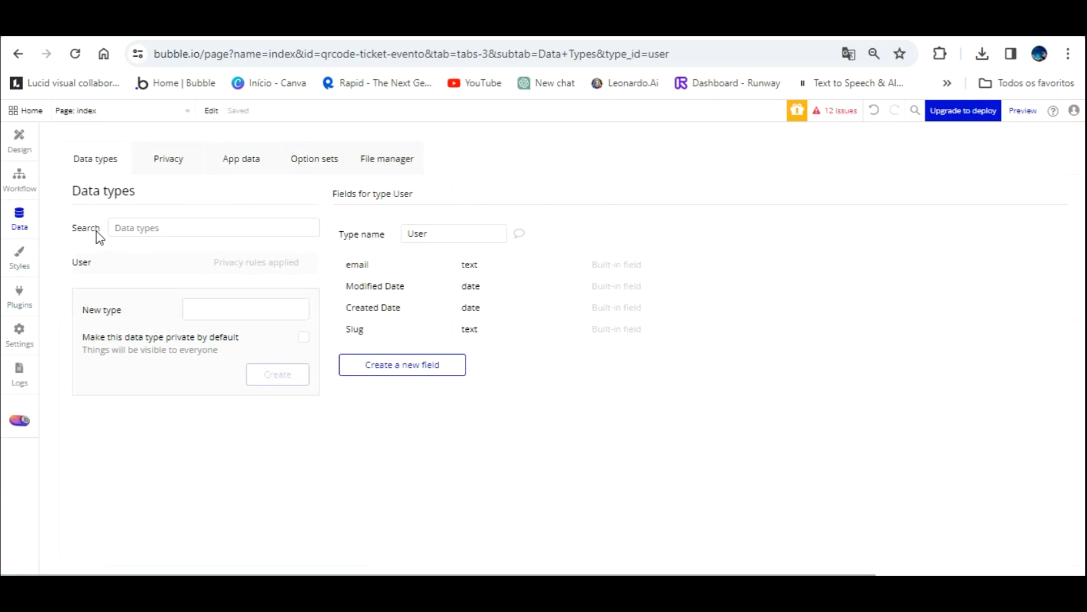
left_click(385, 363)
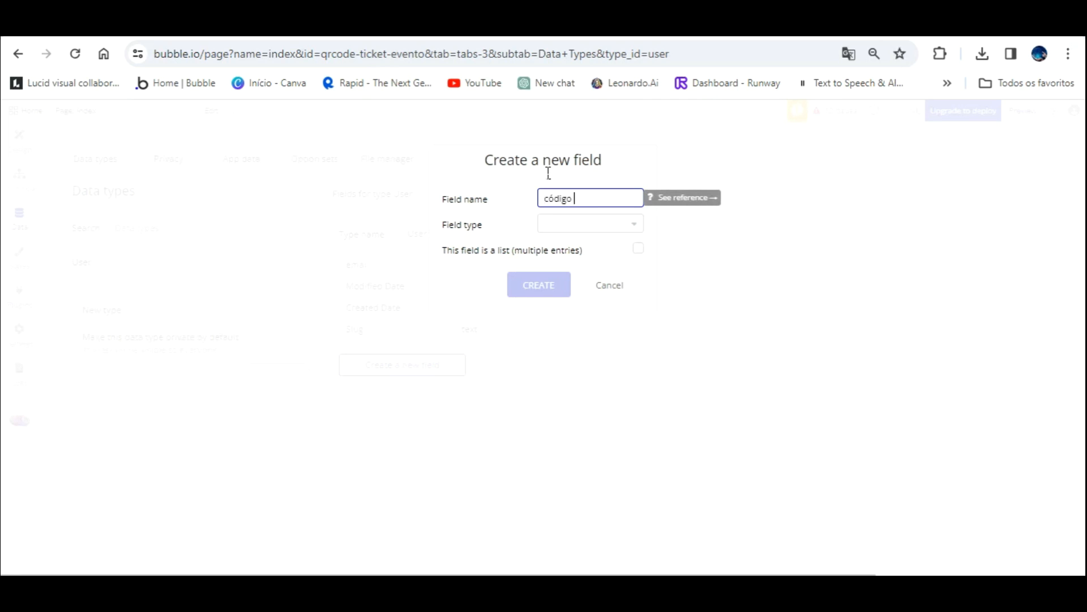
type("er")
key("Tab")
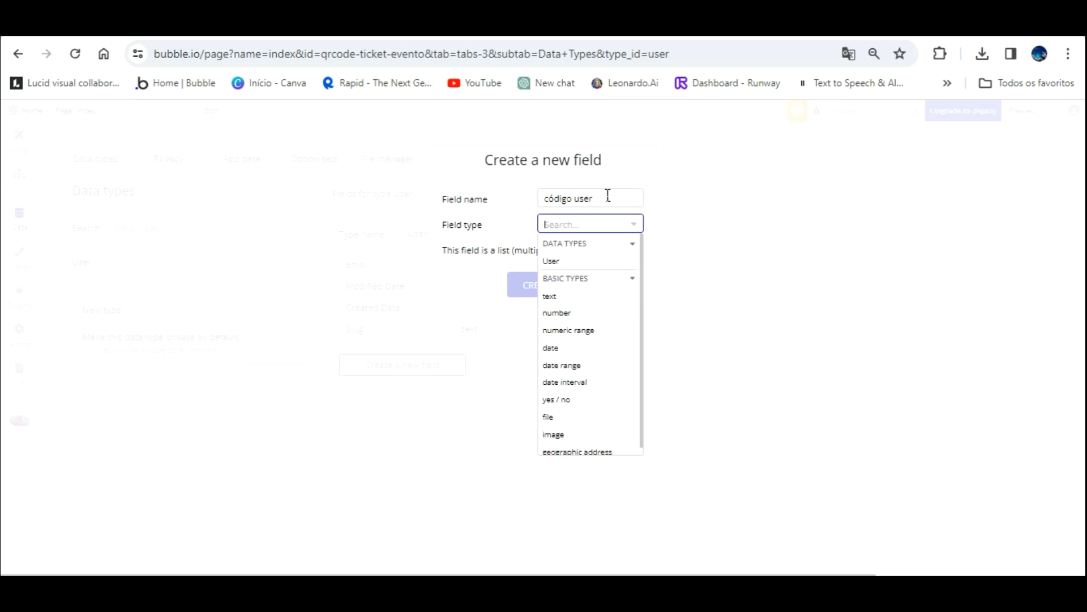
left_click(560, 295)
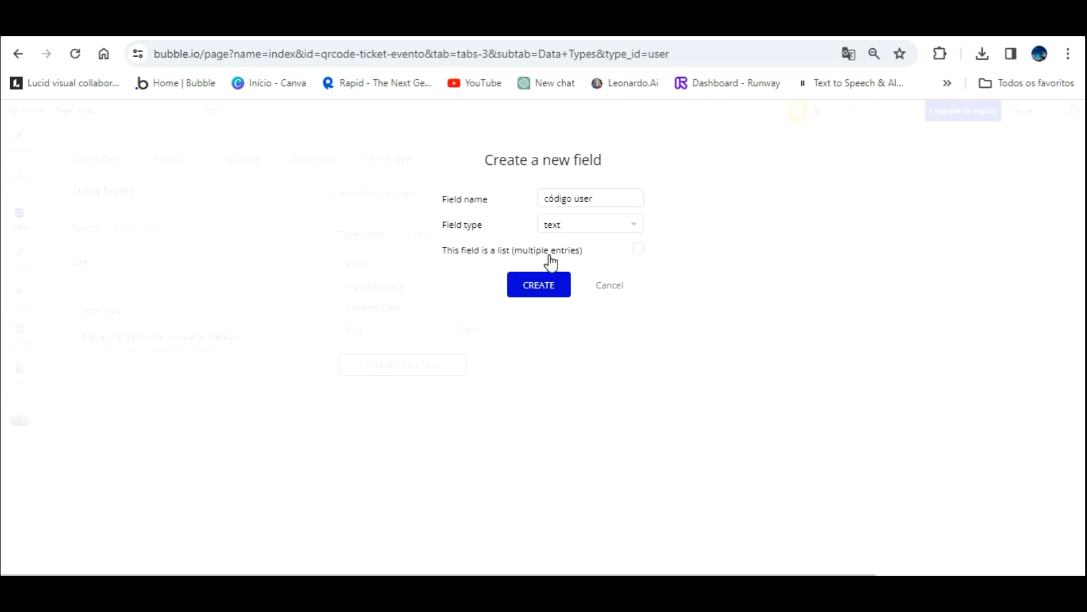
left_click(547, 286)
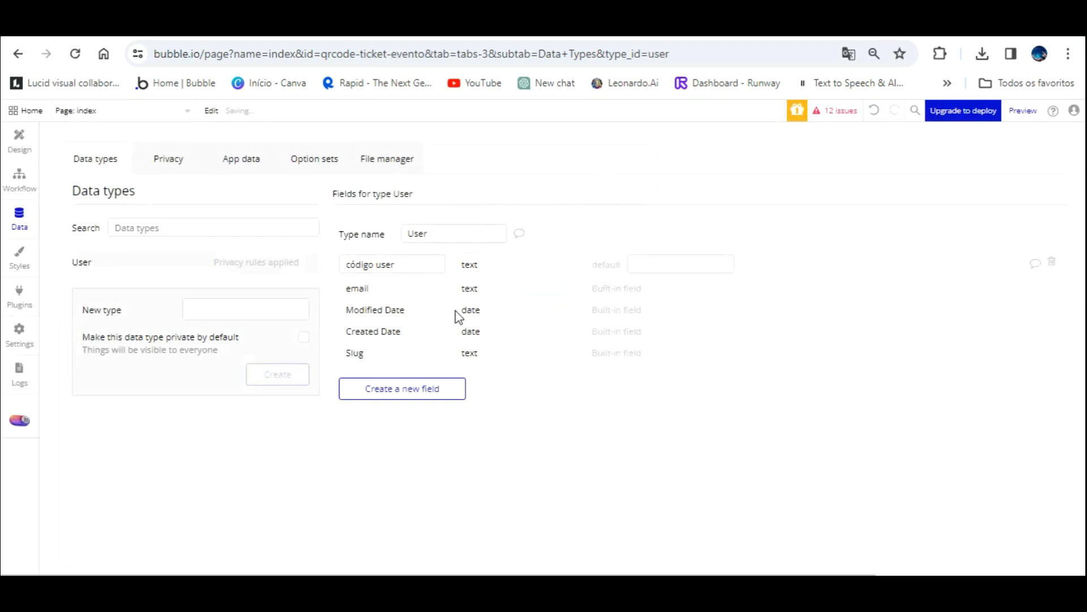
Step: Add a text field named "nome" to the User data type
left_click(394, 363)
type("nome")
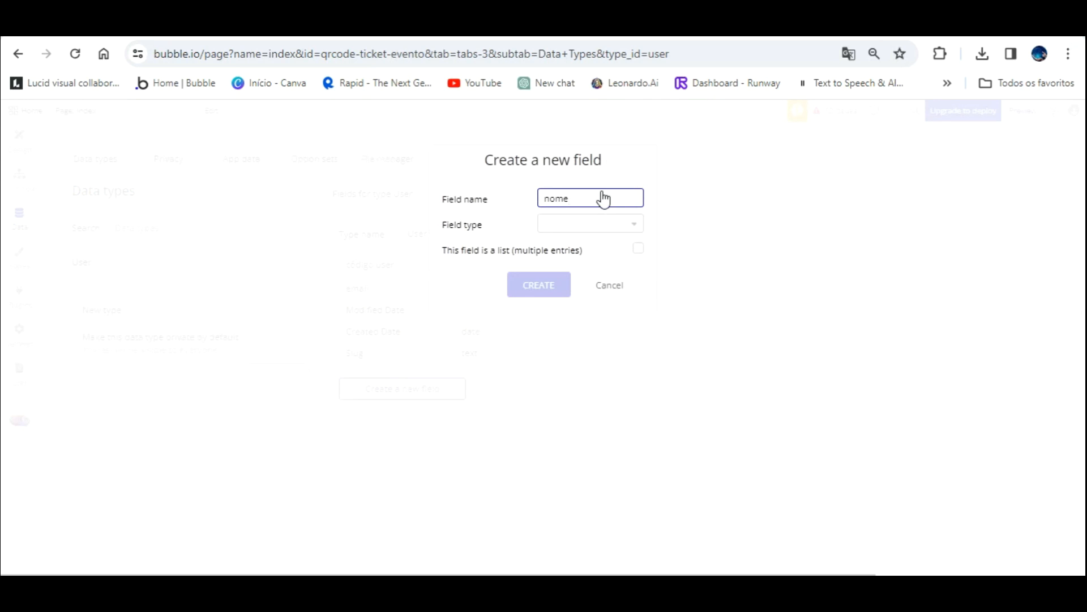
left_click(596, 223)
left_click(551, 295)
left_click(548, 288)
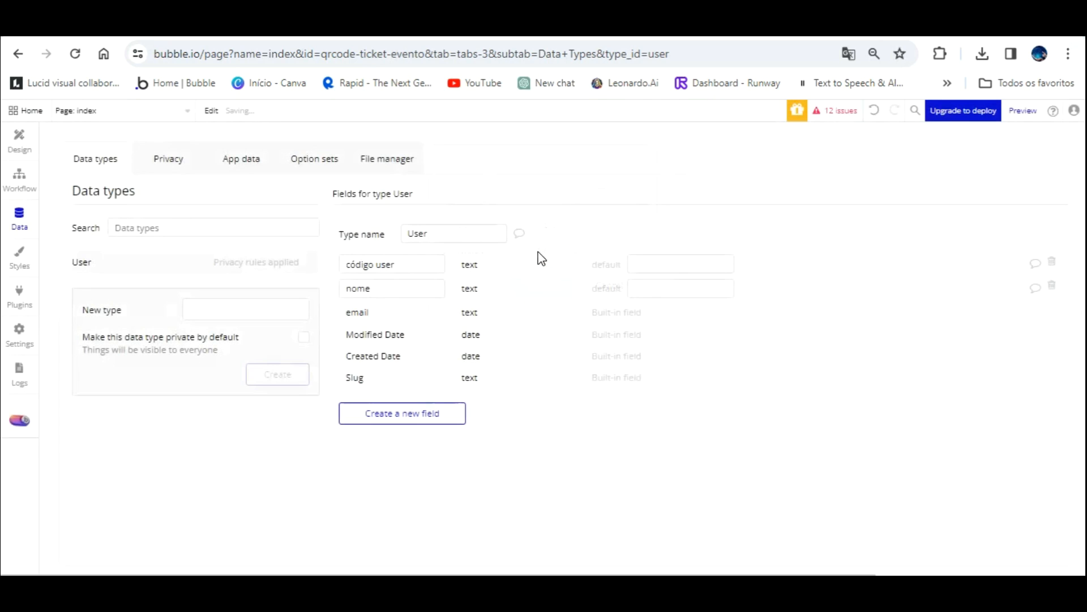
Step: Add a text field named "Qr-Code-B" to the User data type
left_click(403, 408)
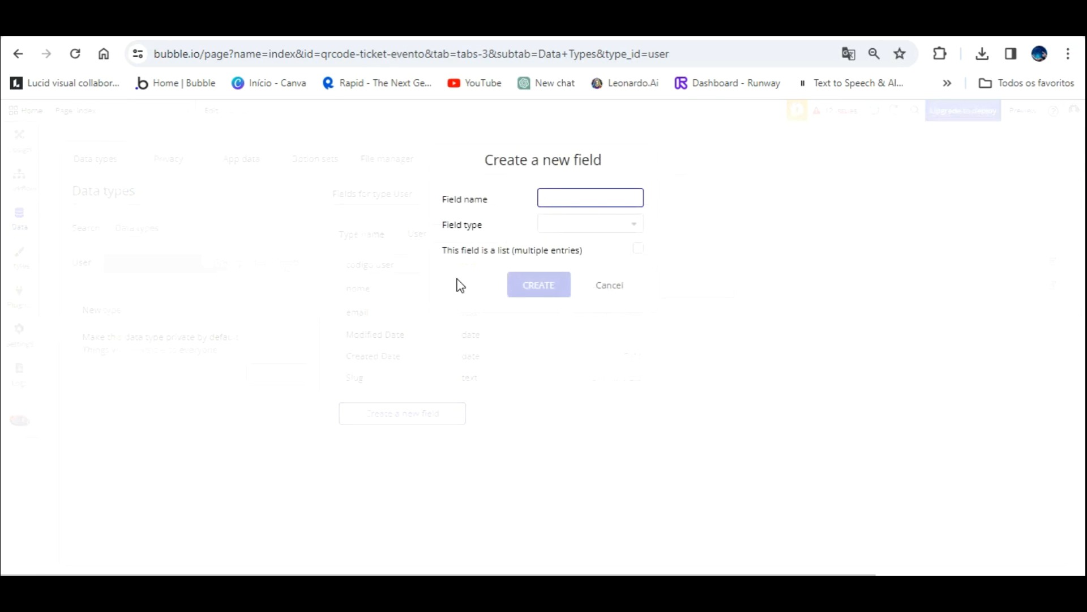
type("Qr-Code-B")
left_click(598, 224)
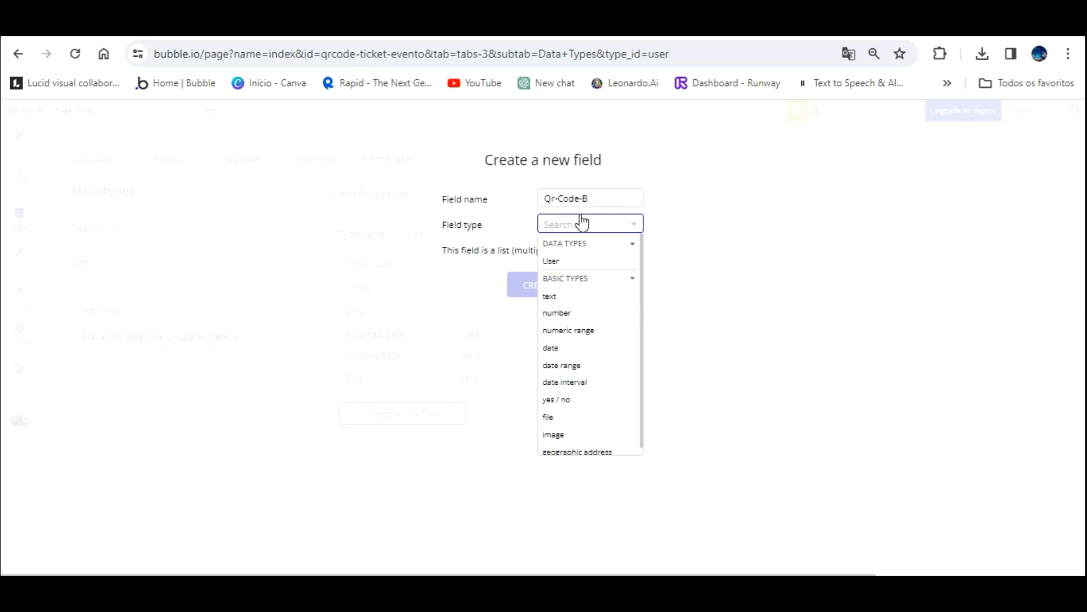
left_click(551, 296)
left_click(545, 287)
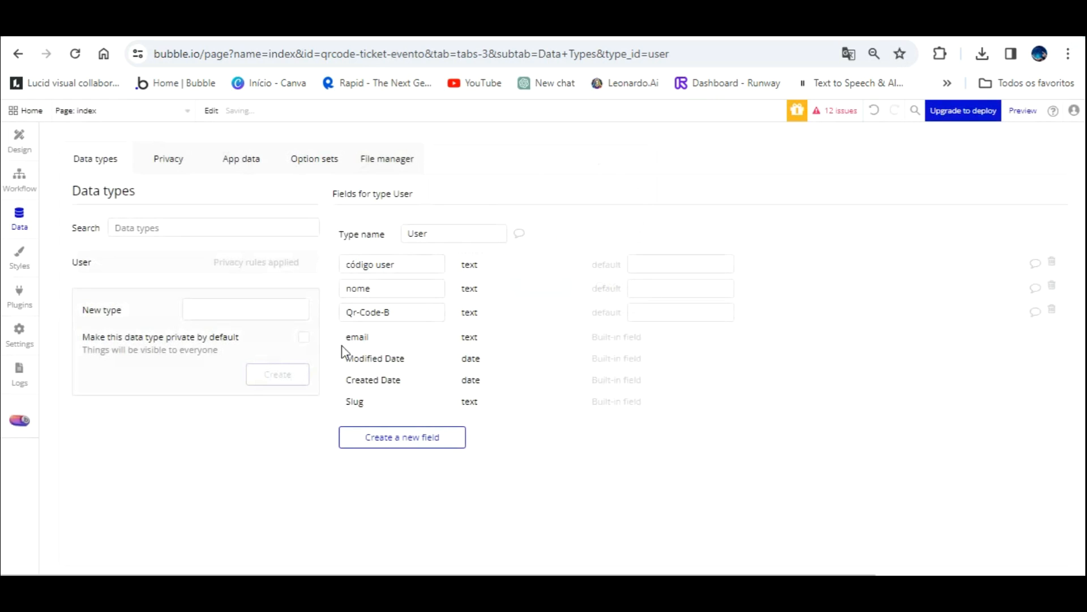
Step: Create a new data type named "Bilhetes" without making it private by default
left_click(226, 309)
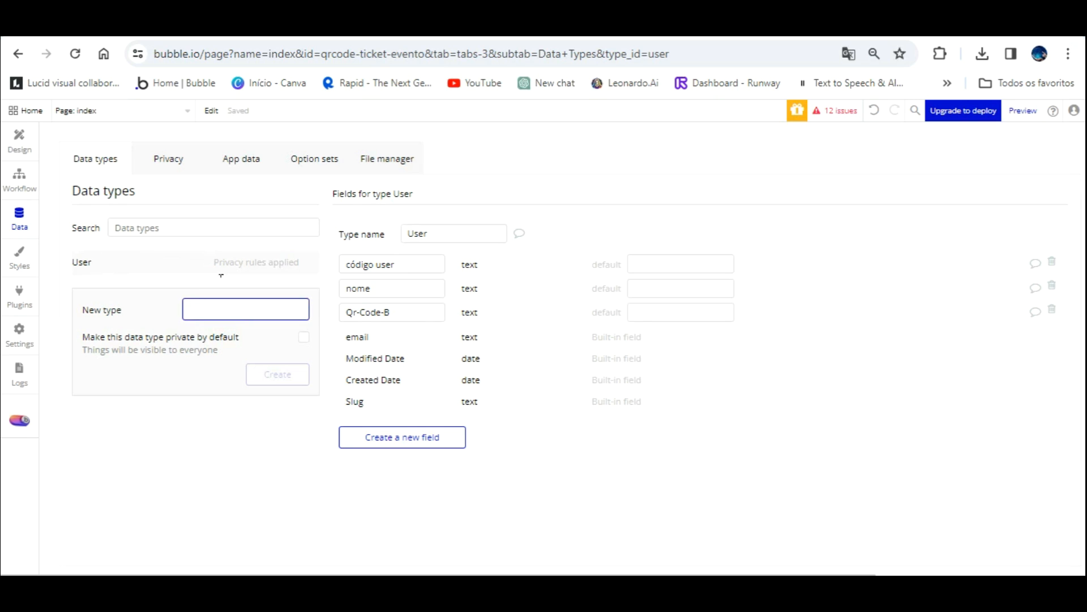
type("Bilhete")
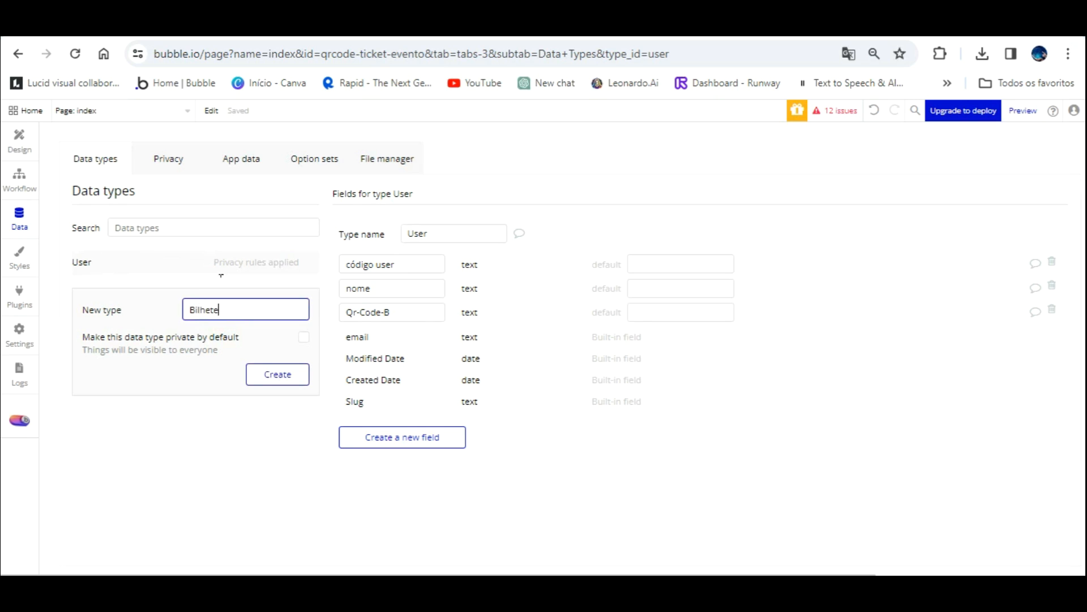
type("s")
left_click(277, 374)
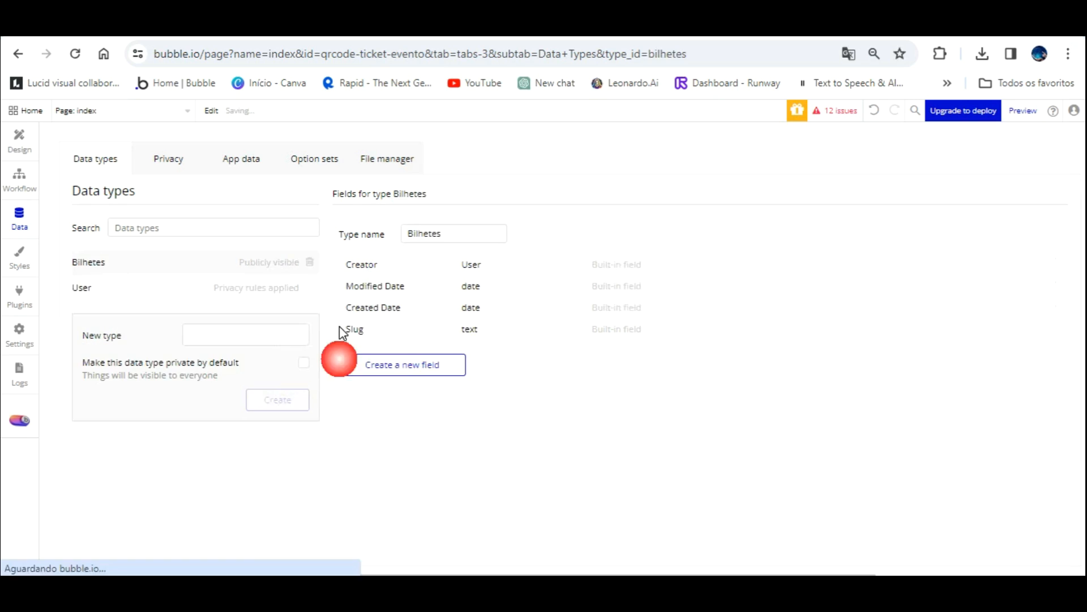
Step: Create a text field named "Códgio evento bilhete" on the Bilhetes data type
left_click(439, 362)
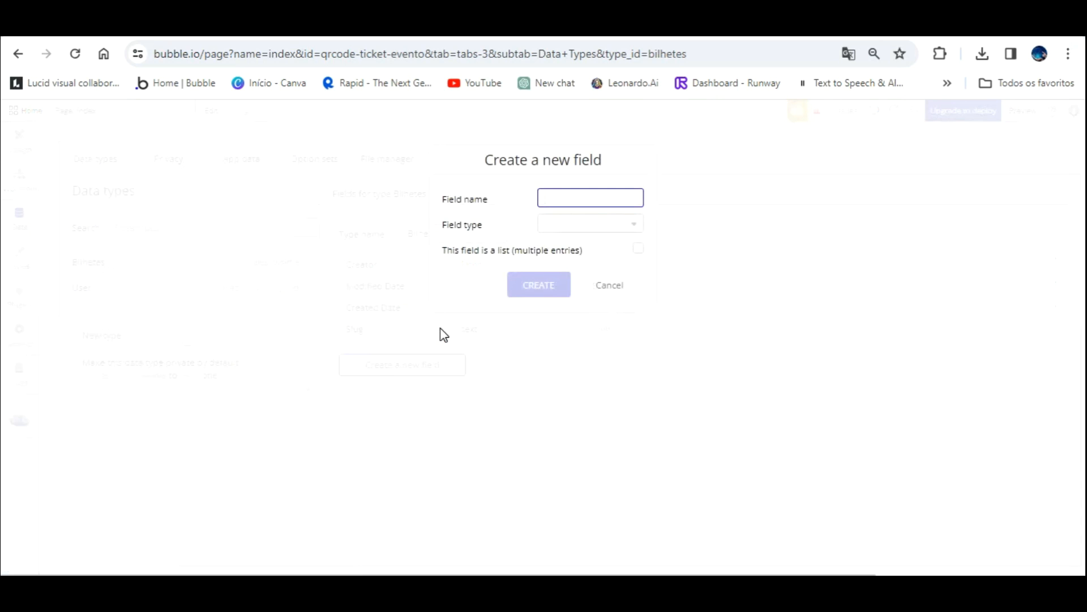
type("Códgio evento bilhete")
left_click(582, 223)
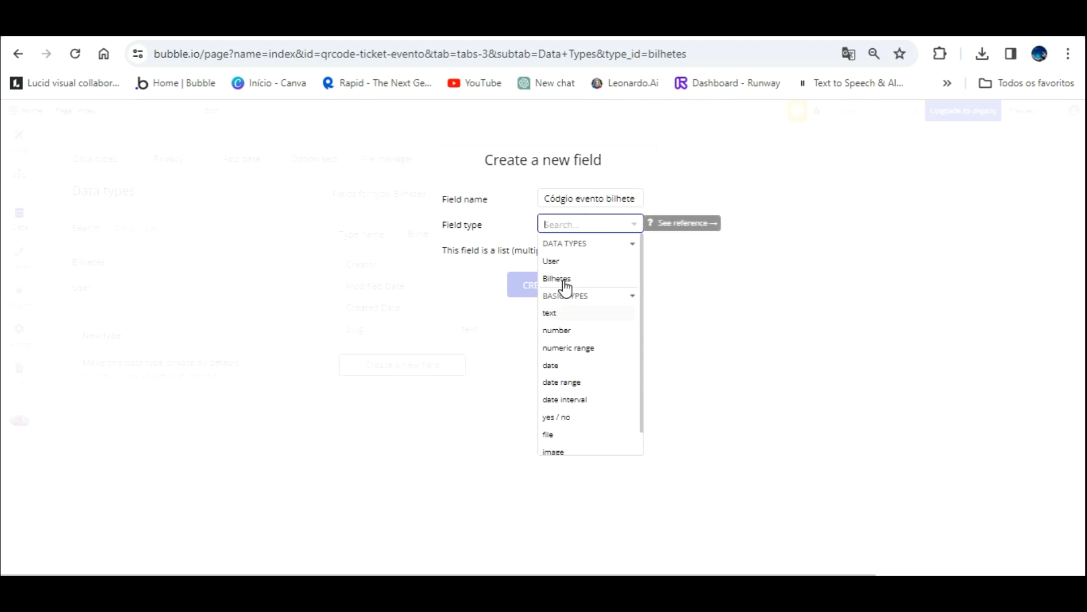
left_click(561, 311)
left_click(539, 284)
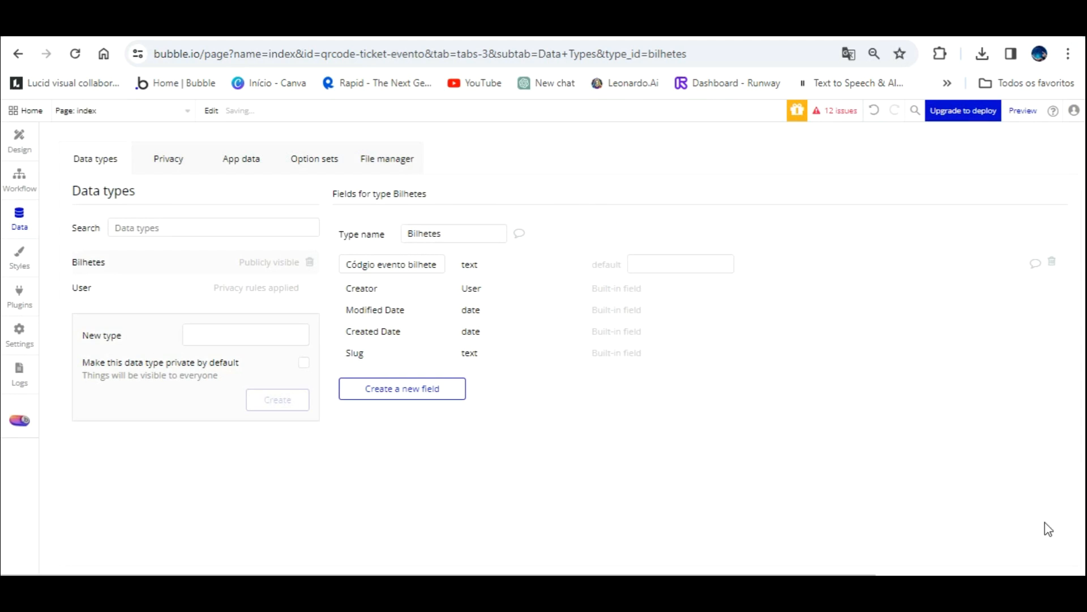
Step: Add a date field named "Data evento bilhete" to the Bilhetes data type
left_click(443, 387)
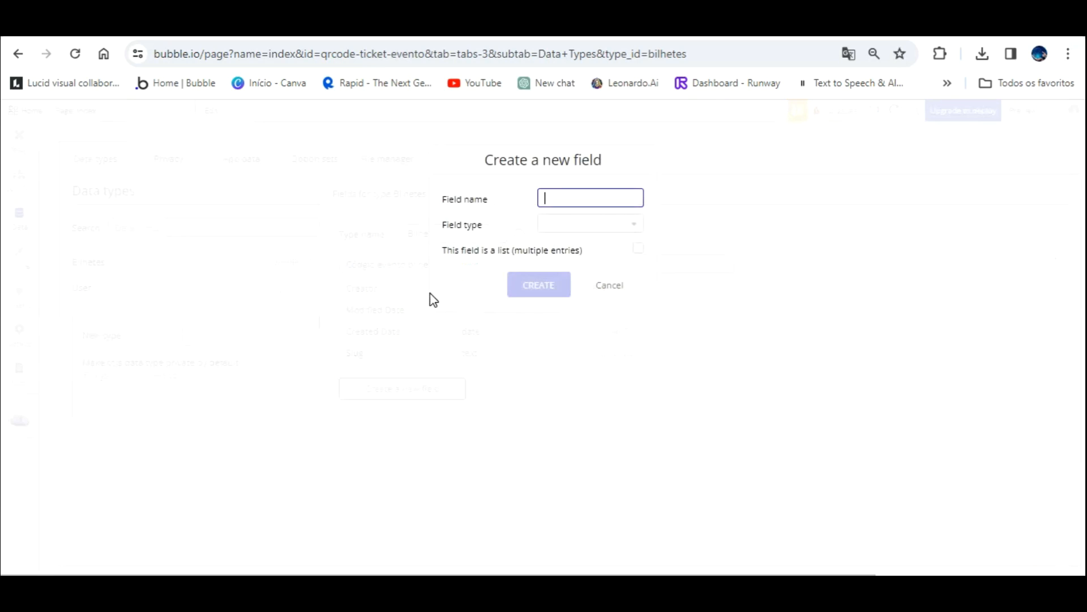
type("Data evento bilhete")
left_click(558, 223)
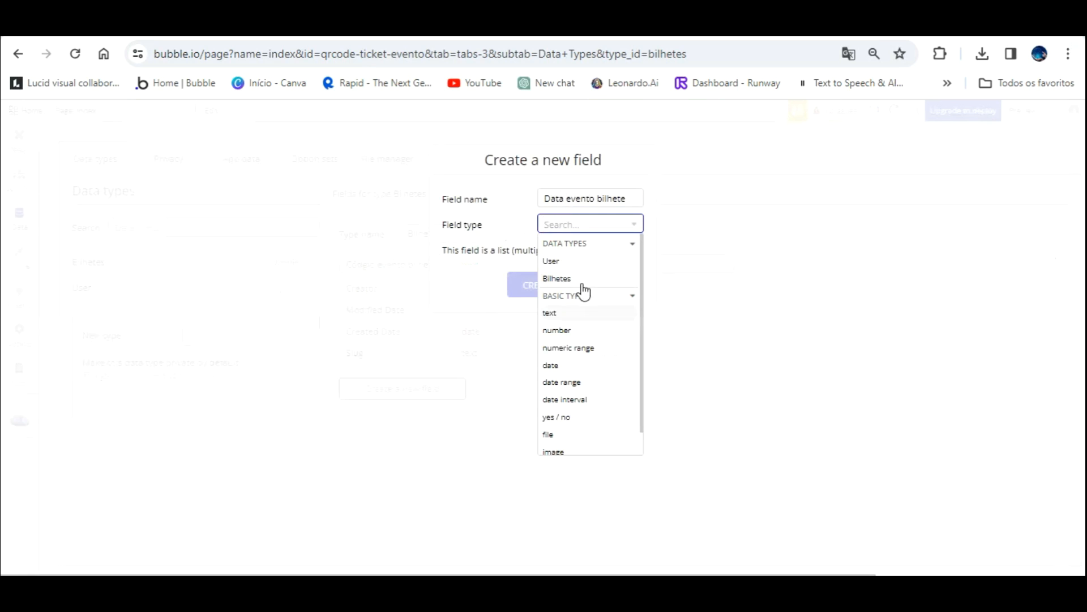
left_click(561, 365)
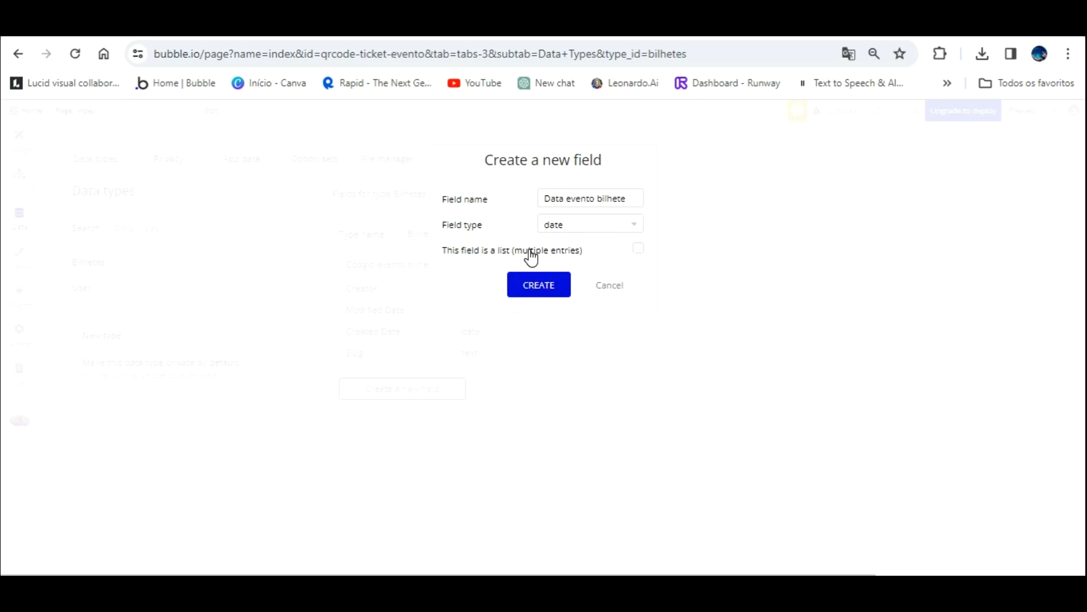
left_click(526, 282)
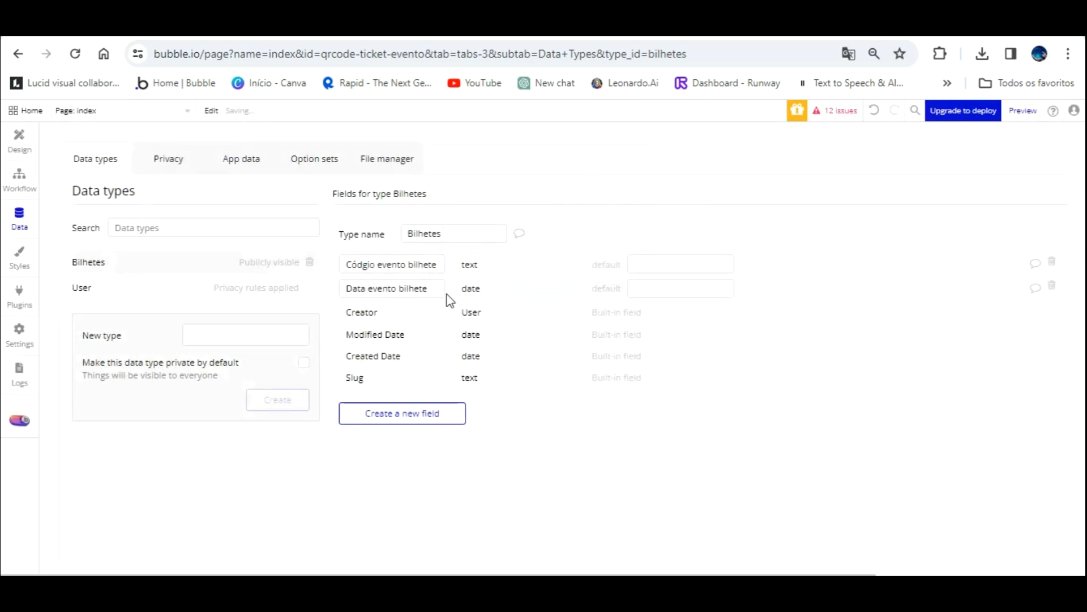
Step: Add a text field named "Descrição evento bilhete" to the Bilhetes data type
left_click(403, 409)
type("Dewcrição r")
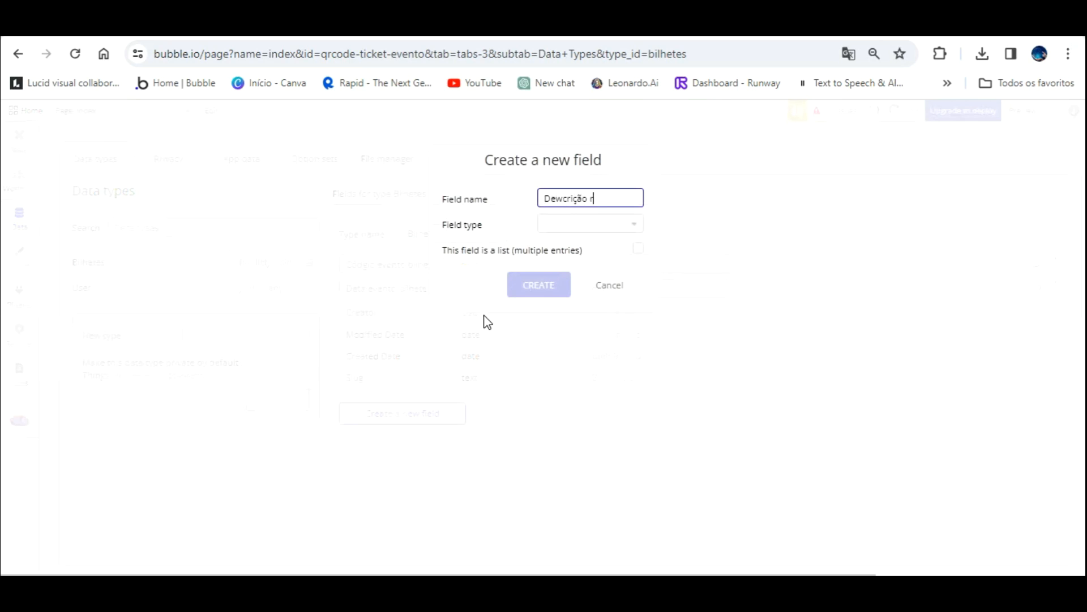
key("BackSpace")
key("BackSpace")
key("BackSpace")
key("BackSpace")
type("scrição evento bilhete")
left_click(572, 222)
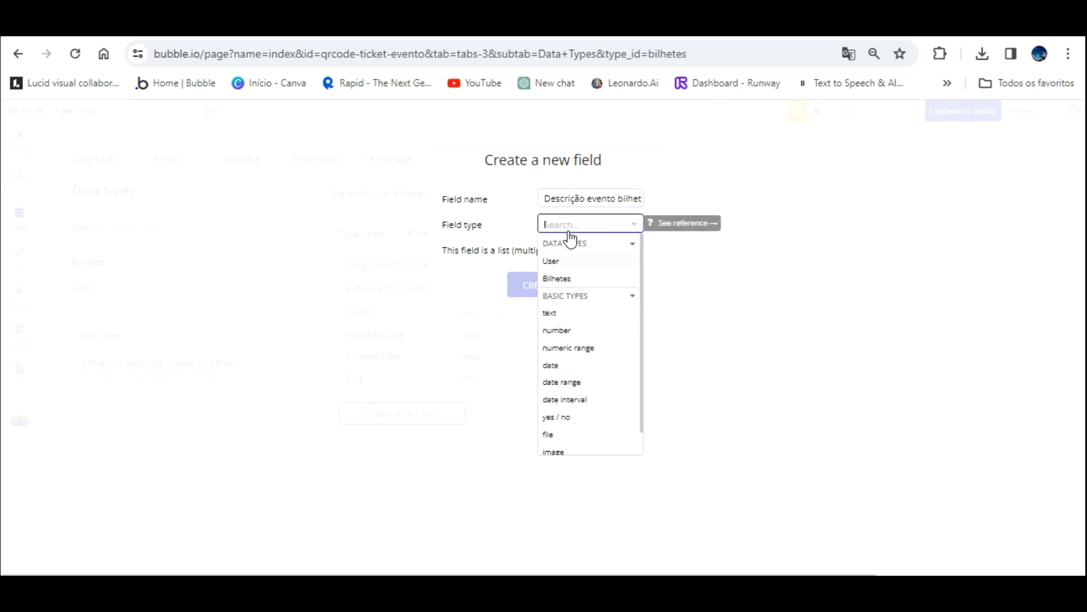
left_click(567, 312)
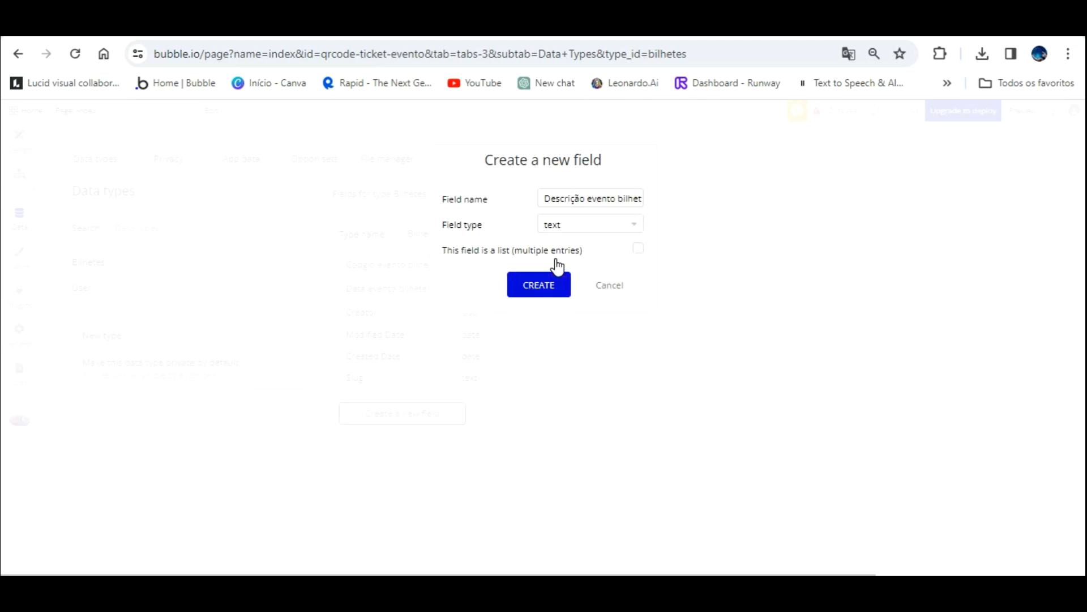
left_click(556, 284)
Step: Add a field named "Dono compra bilhete" of type User to the Bilhetes data type
left_click(402, 436)
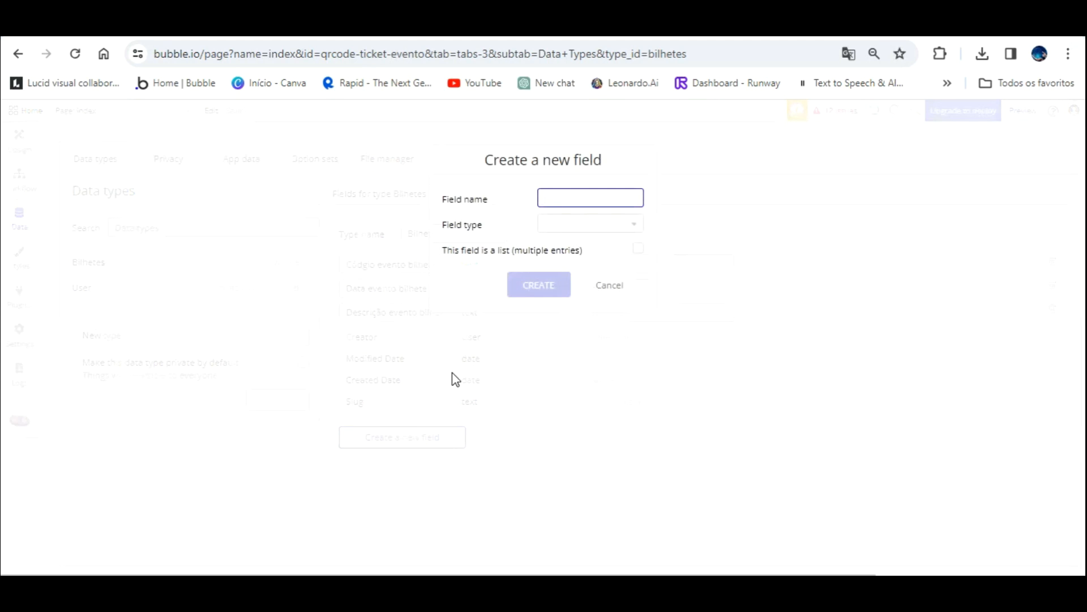
type("Dono compra bilhete")
left_click(597, 223)
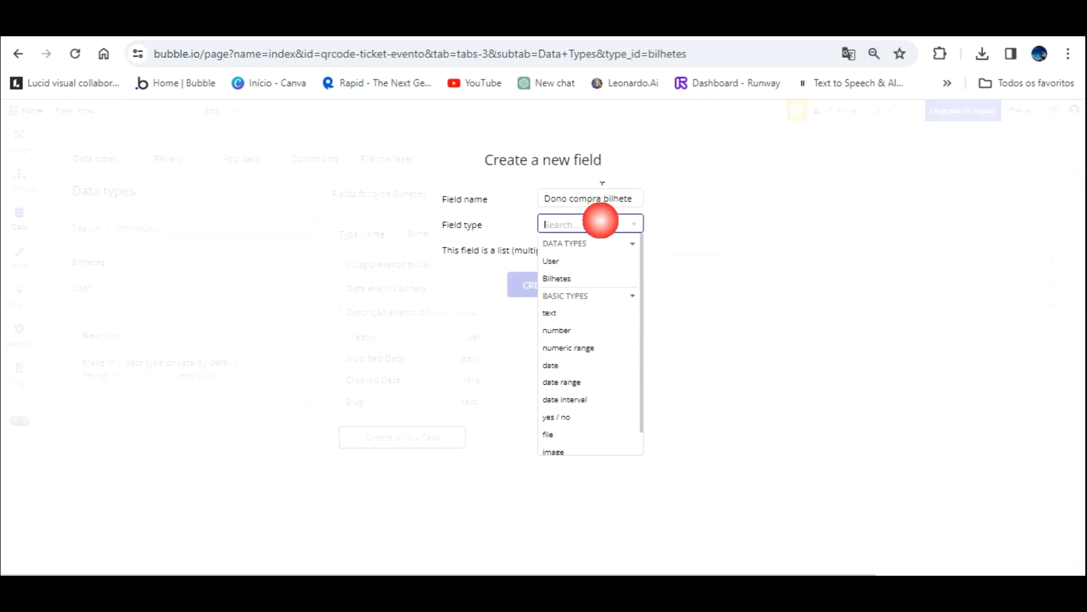
left_click(547, 260)
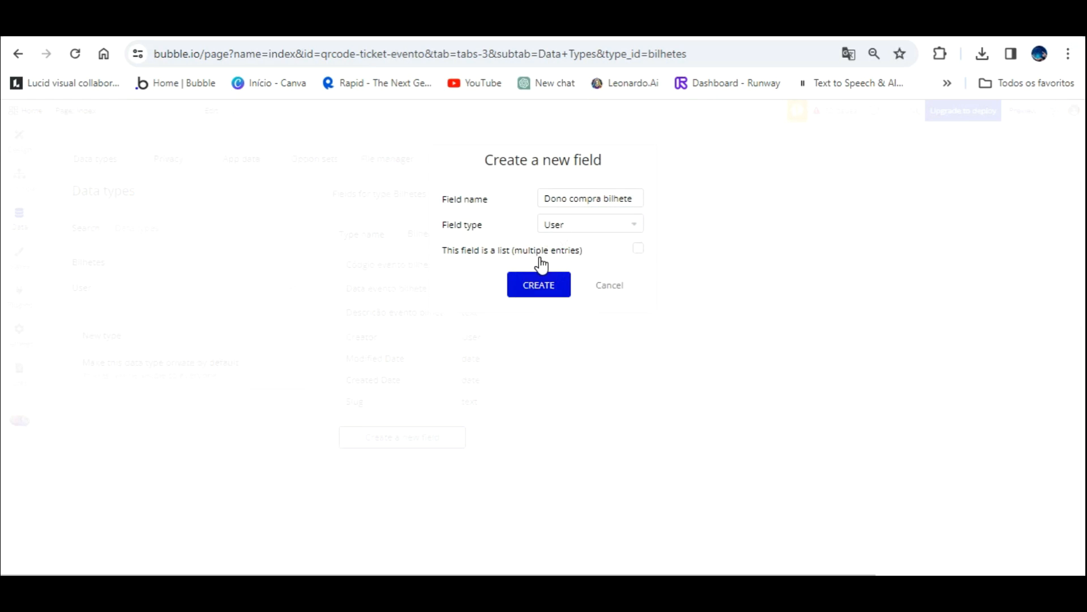
left_click(538, 285)
Step: Add an image field named "Imagem compra bilhete" to the Bilhetes data type
left_click(399, 459)
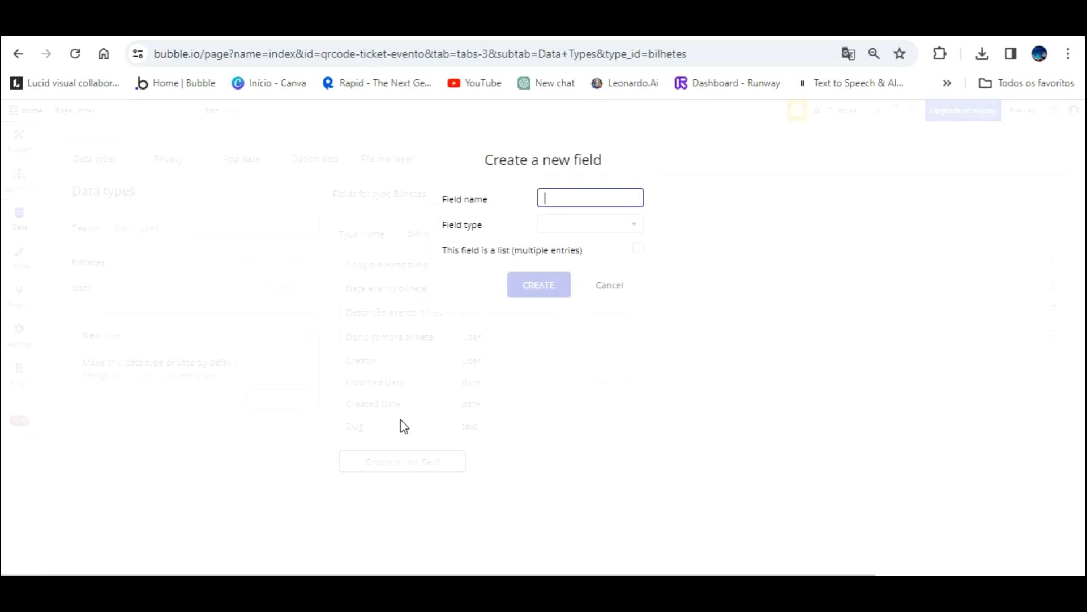
type("Imagem compra bi")
type("te")
left_click(592, 224)
scroll(610, 376, "down", 2)
left_click(563, 427)
left_click(537, 285)
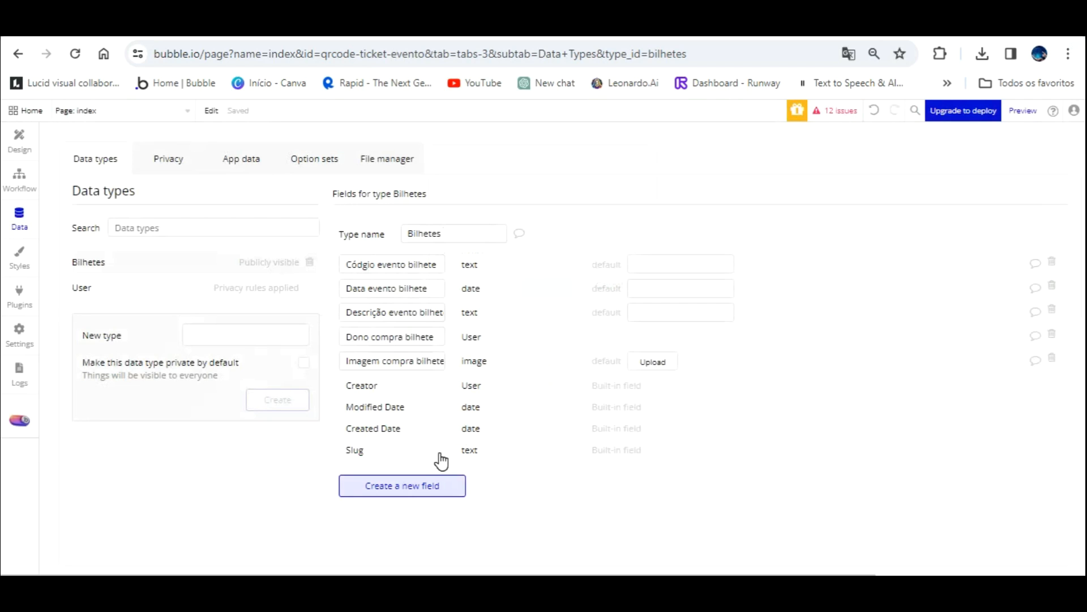
Step: Add a text field named "Local evento bilhete" to the Bilhetes data type
left_click(439, 484)
type("Loc")
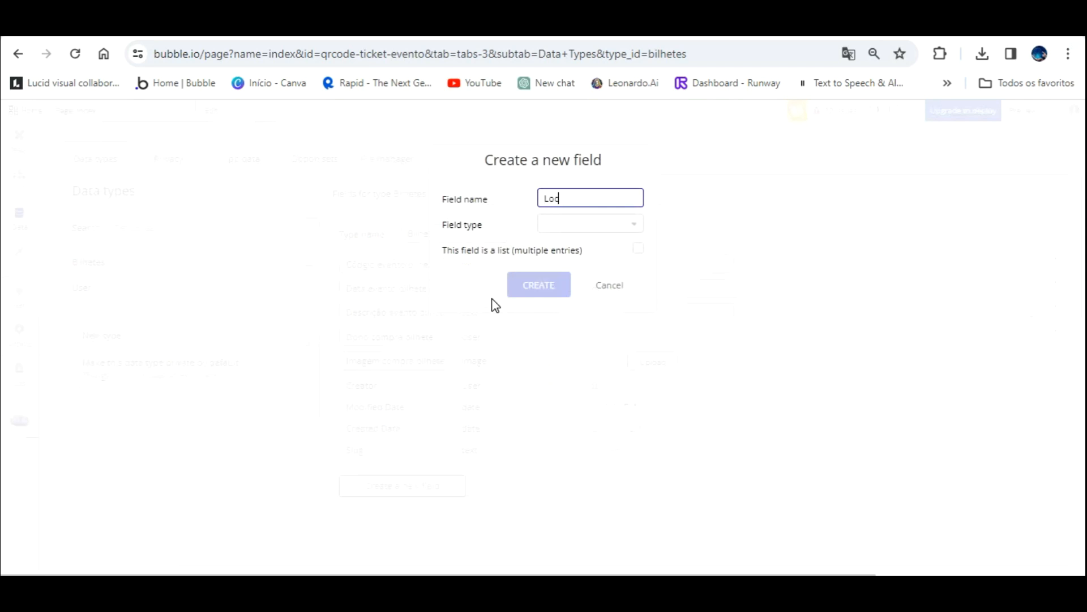
type("al evento bilhete")
left_click(550, 224)
left_click(550, 311)
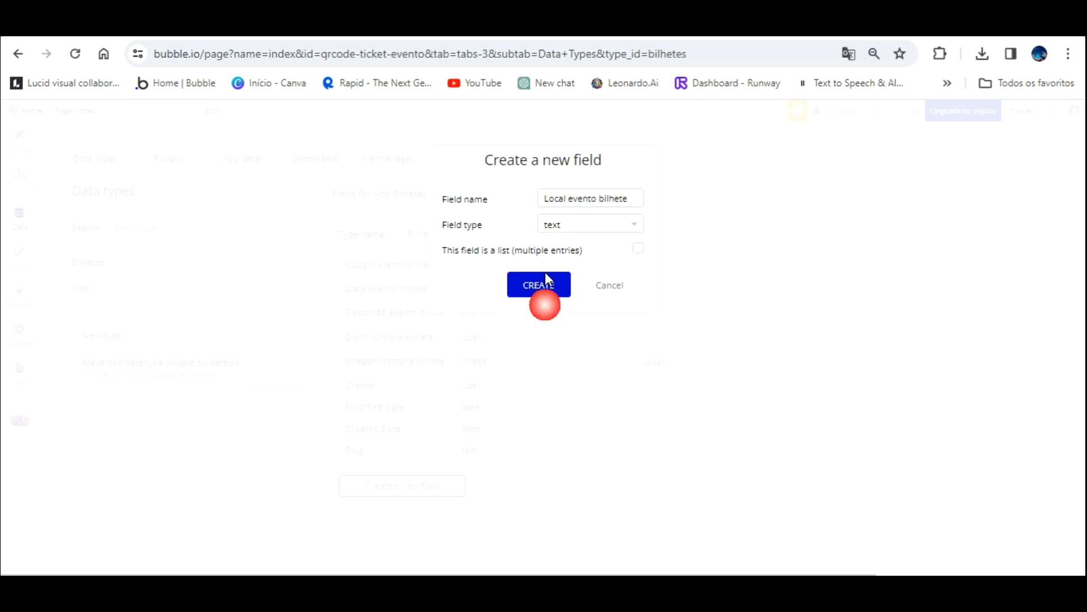
left_click(540, 283)
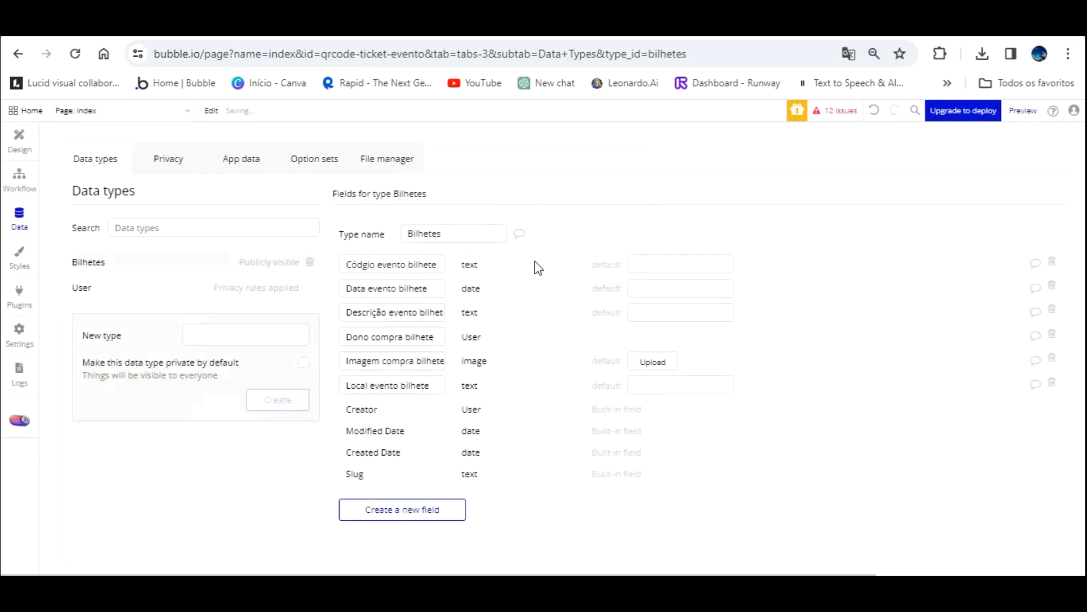
Step: Add a text field named "Nome evento bilhete" to the Bilhetes data type
left_click(400, 511)
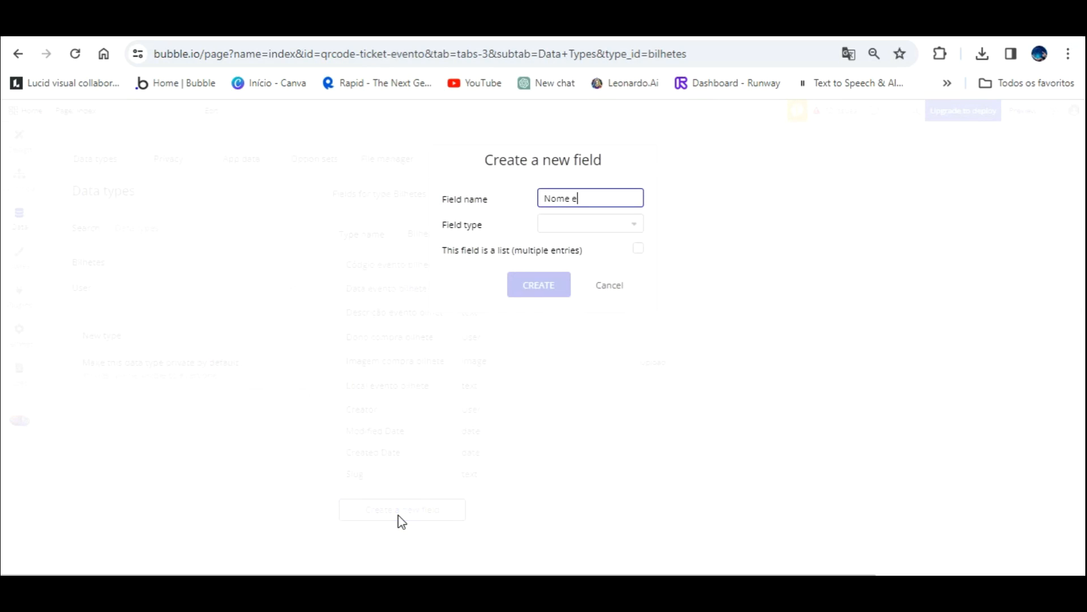
type("Nome evento bilhete")
left_click(604, 222)
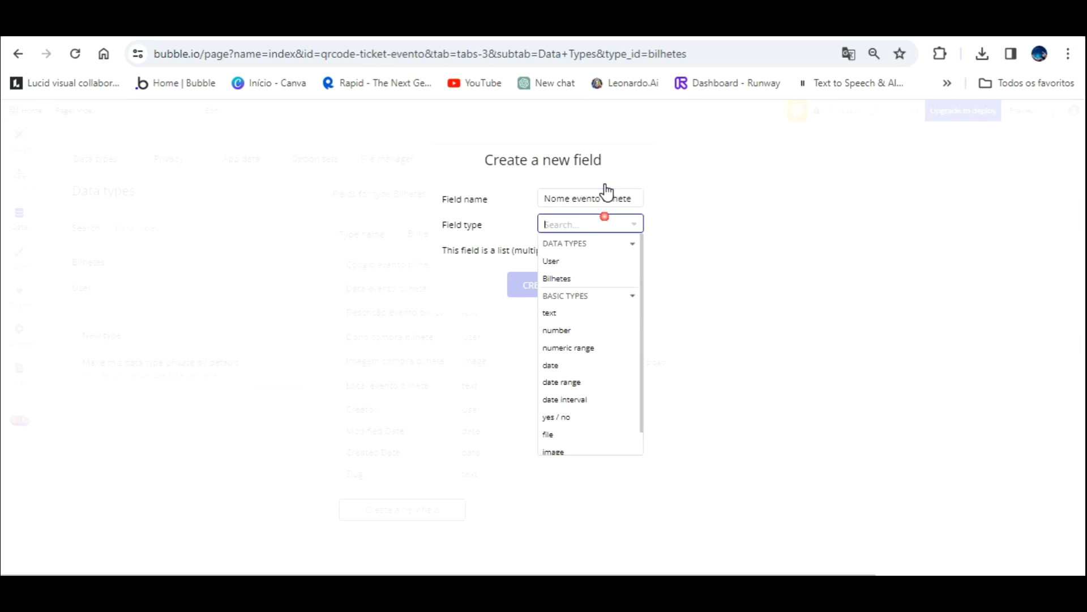
left_click(549, 309)
left_click(540, 285)
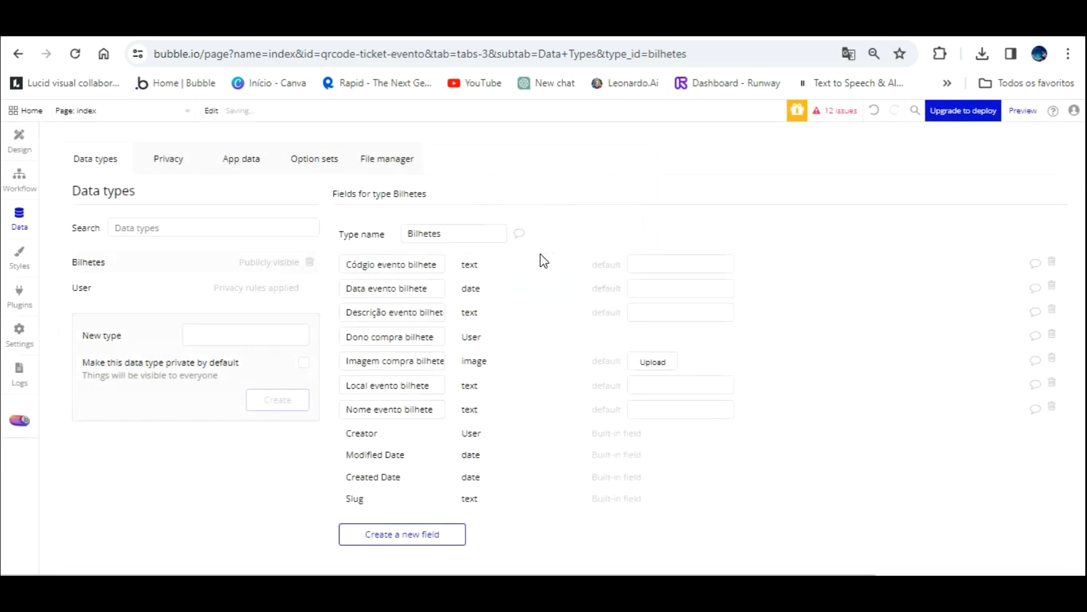
Step: Add a text field named "Qr-Code bilhete" to the Bilhetes data type
left_click(419, 534)
type("Qr-Code bilhete")
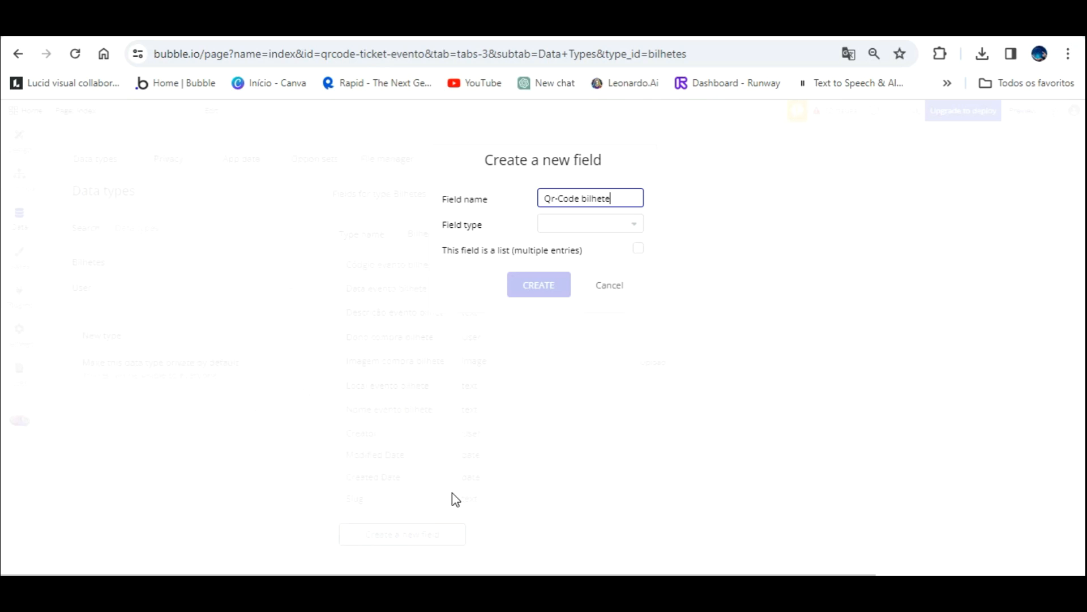
key("Tab")
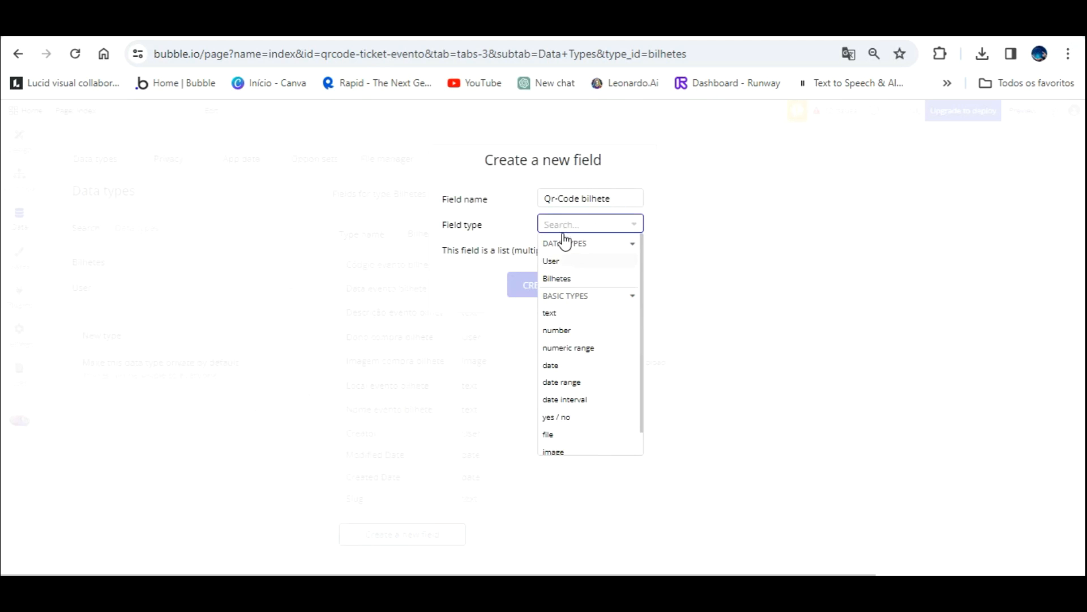
left_click(553, 312)
left_click(556, 283)
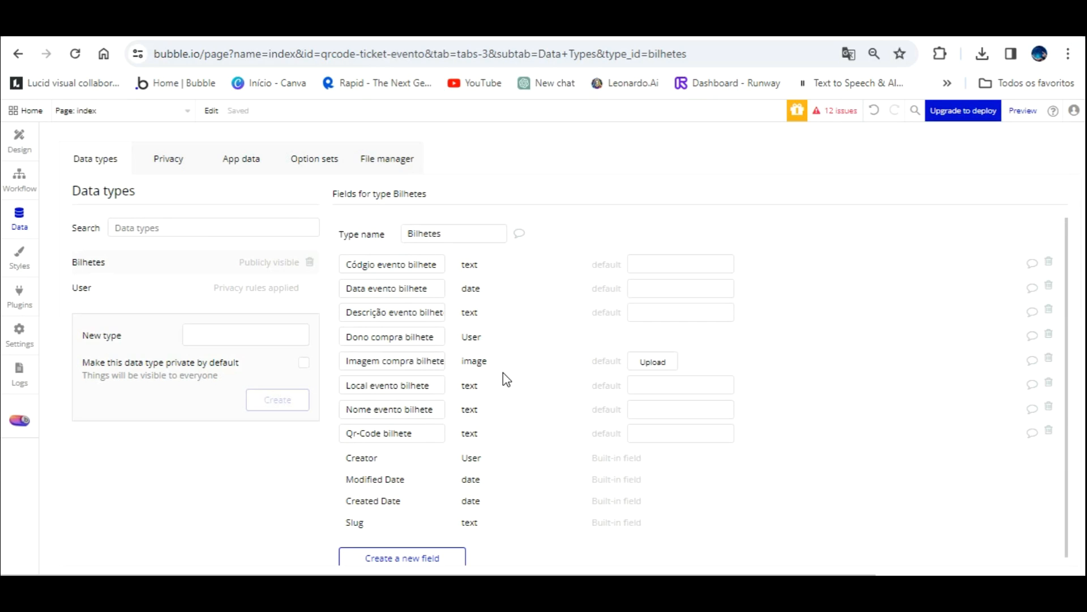
Step: Add a yes / no field named "Status compra bilhete" to the Bilhetes data type
scroll(498, 385, "down", 1)
left_click(408, 544)
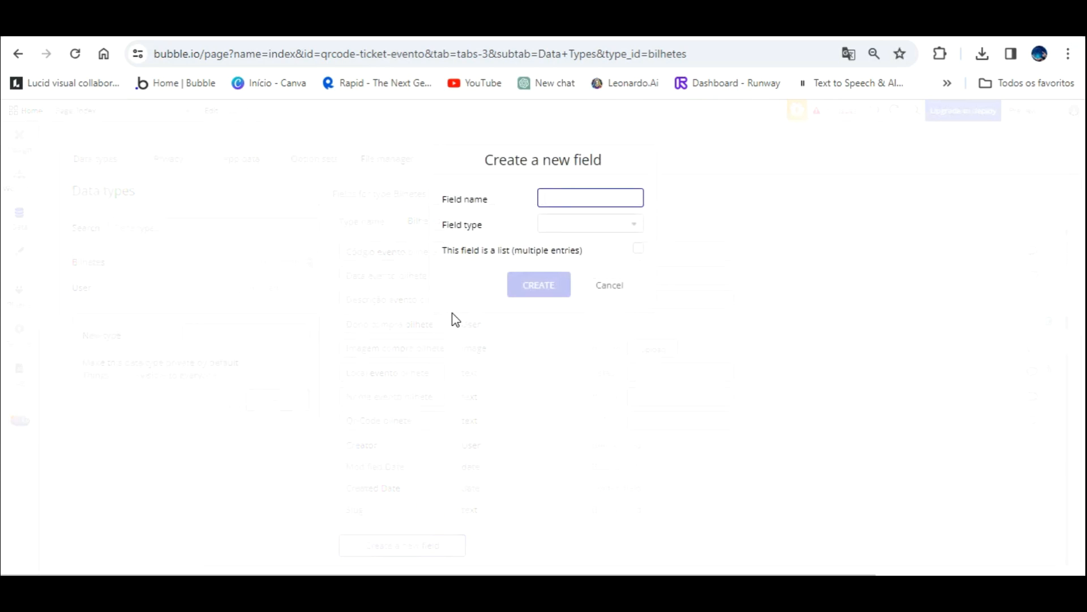
type("Status compra bi")
left_click(616, 223)
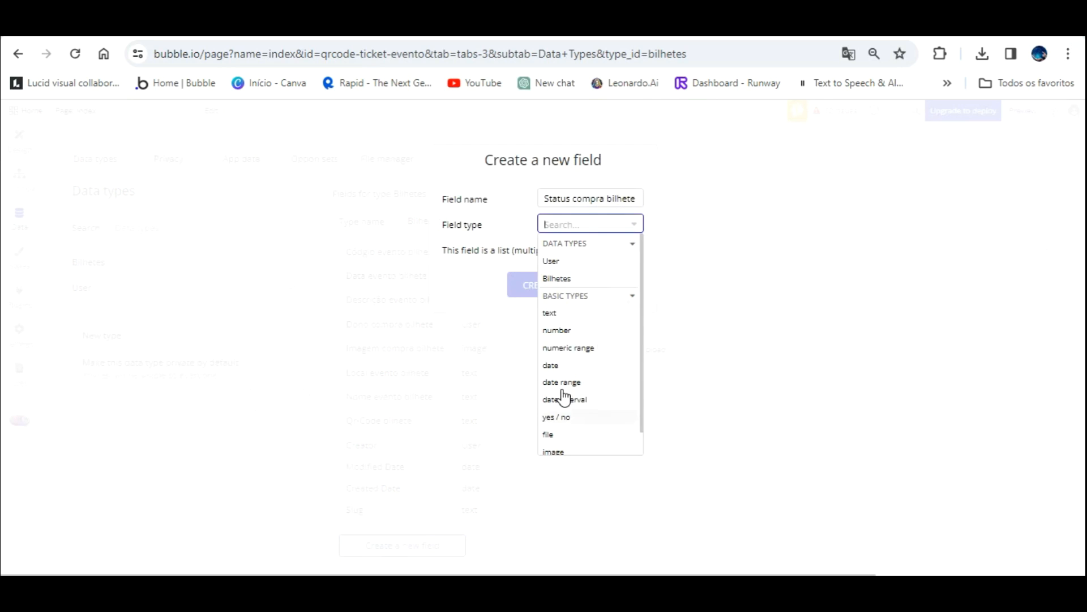
left_click(565, 415)
left_click(512, 280)
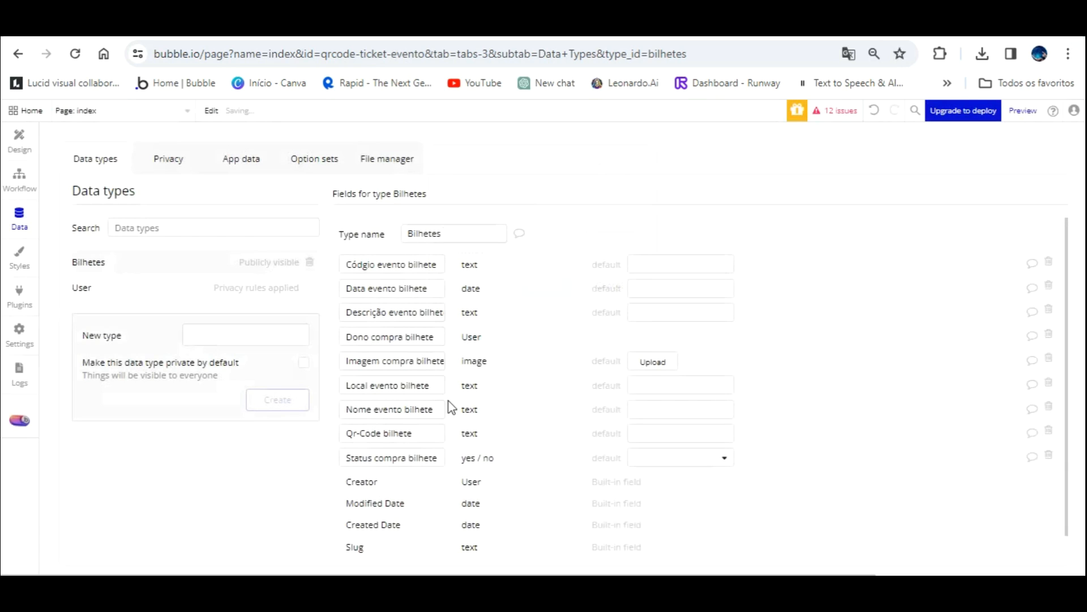
Step: Add a number field named "Valor evento bilhete" to the Bilhetes data type
left_click(409, 545)
type("Valo")
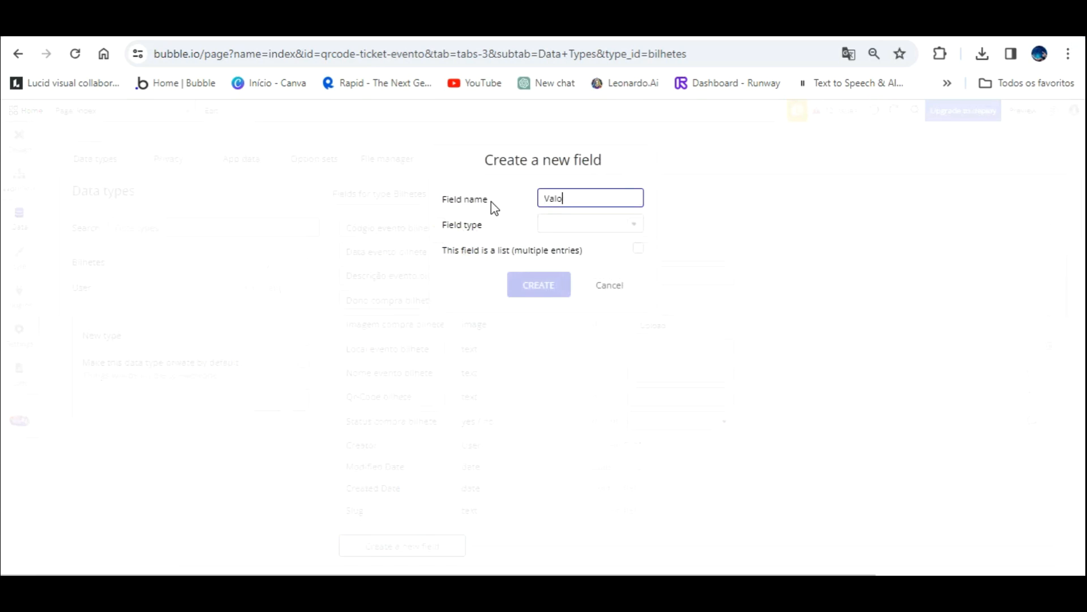
type("r evento bilhete")
left_click(602, 223)
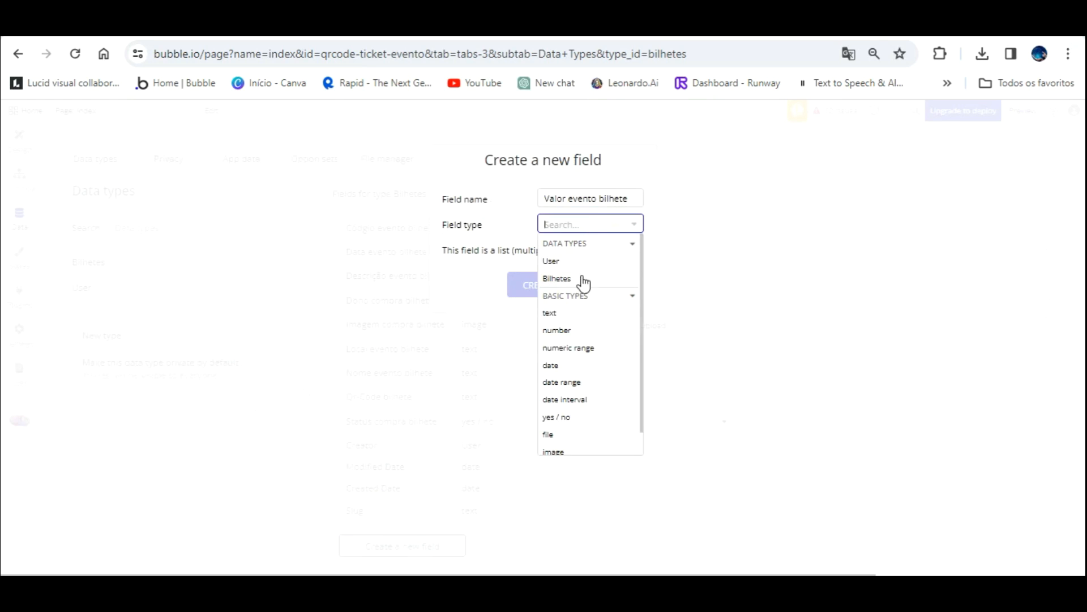
left_click(558, 330)
left_click(539, 283)
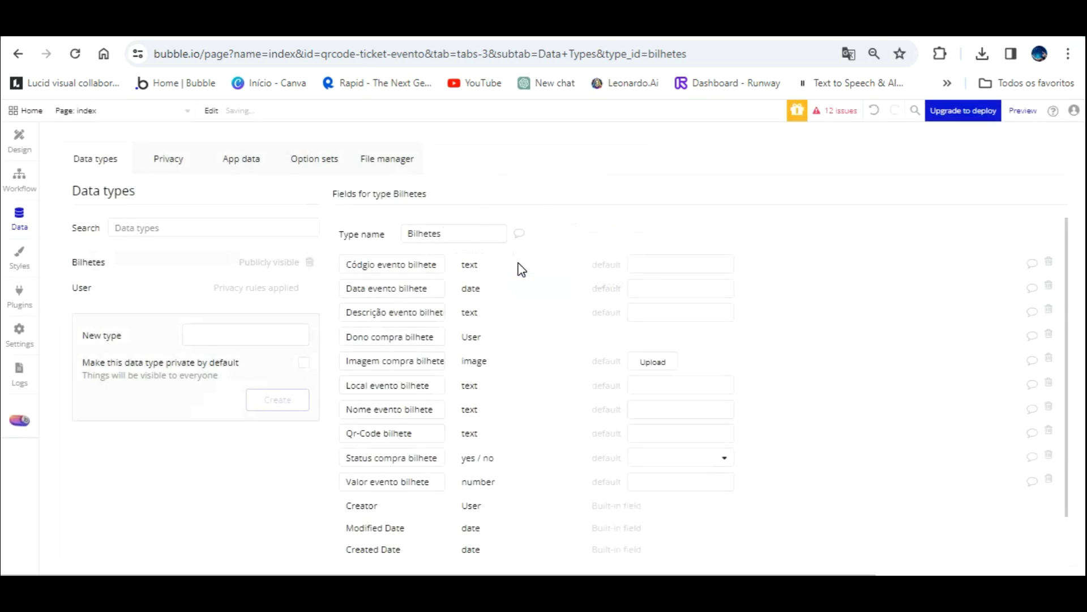
Step: Create a new data type named "Eventos" without making it private by default
left_click(225, 334)
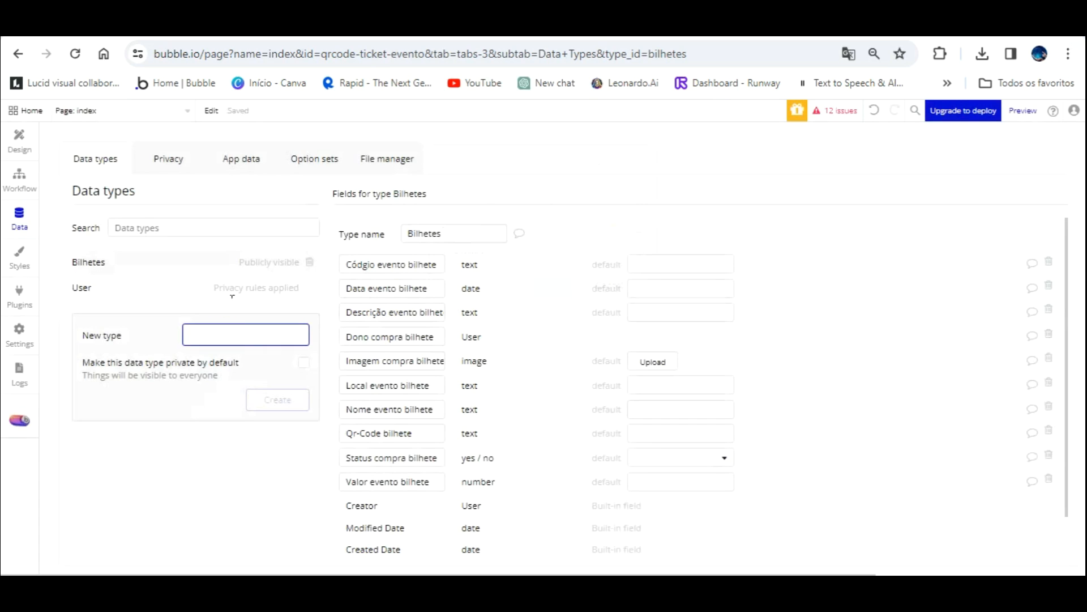
type("Evento")
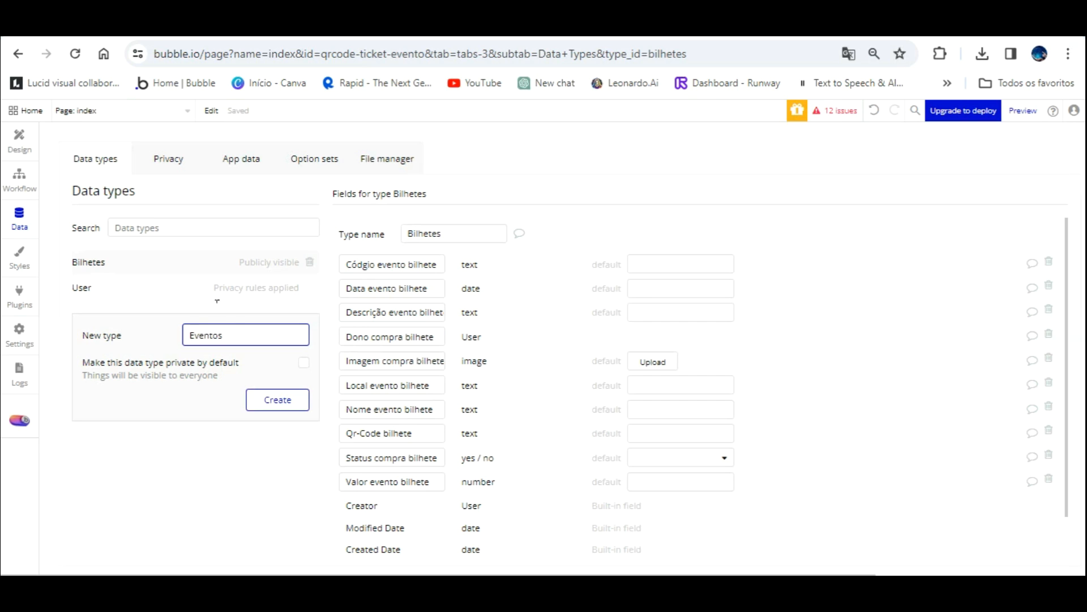
type("s")
left_click(278, 399)
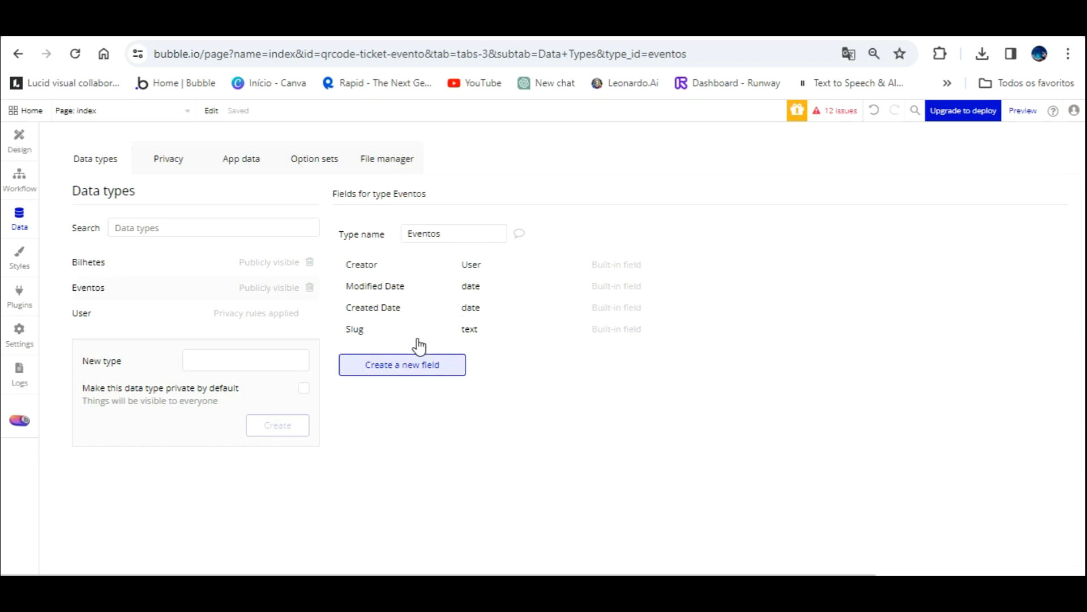
Step: Add a date field named "Data evento" to the Eventos data type
left_click(418, 365)
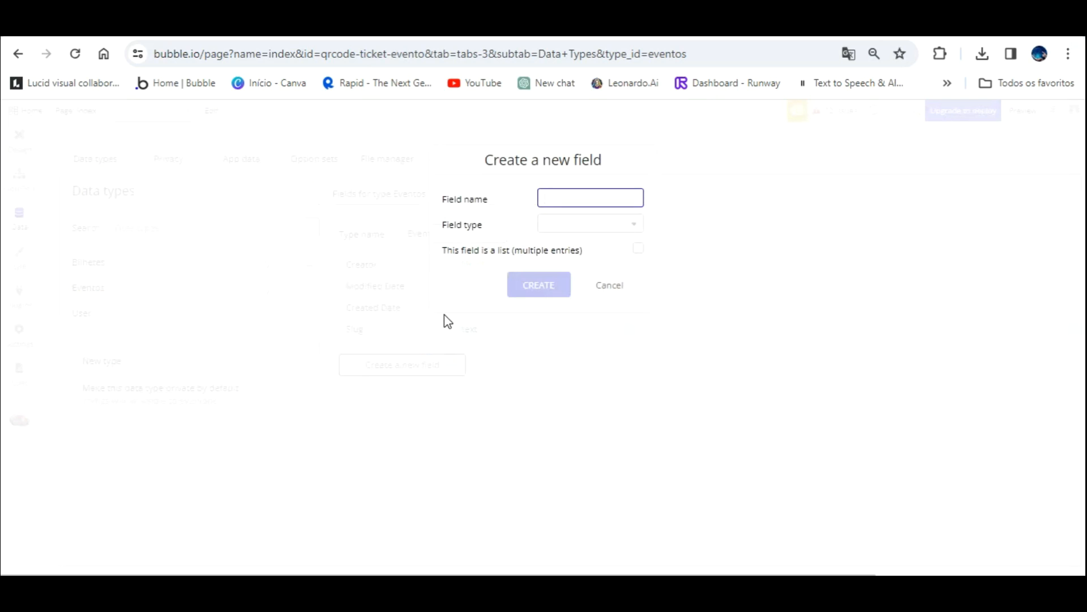
type("Data evento")
left_click(581, 227)
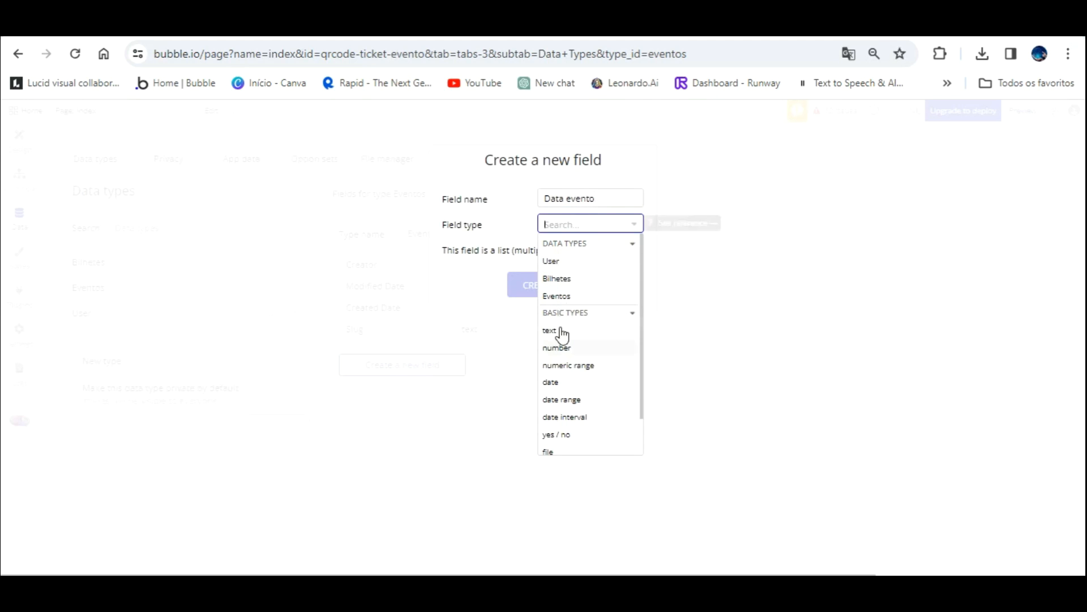
left_click(562, 370)
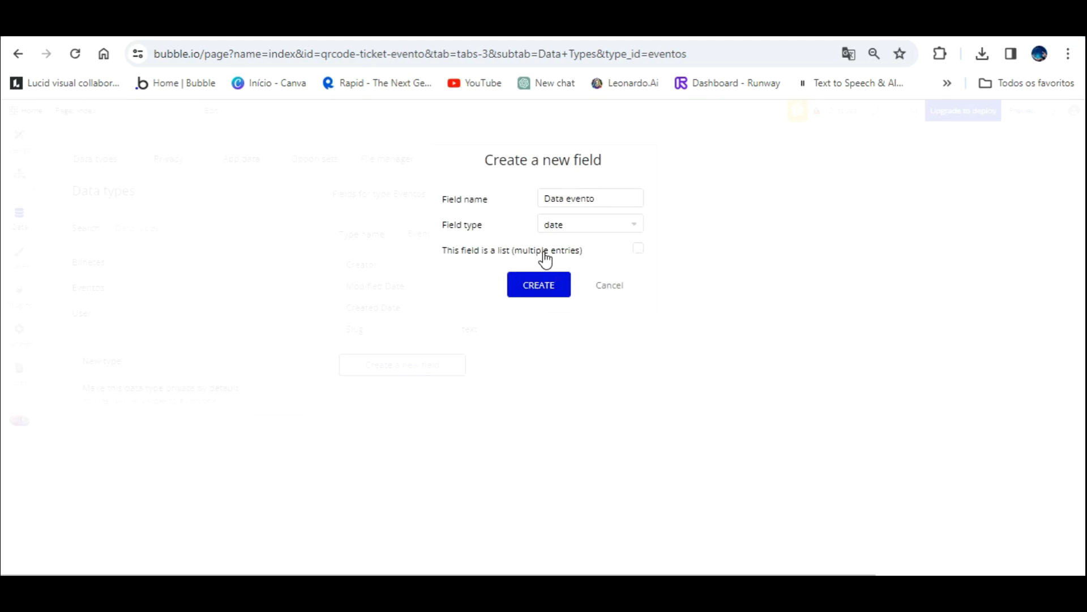
left_click(542, 284)
Step: Add a text field named "Descrição evento" to the Eventos data type
left_click(413, 380)
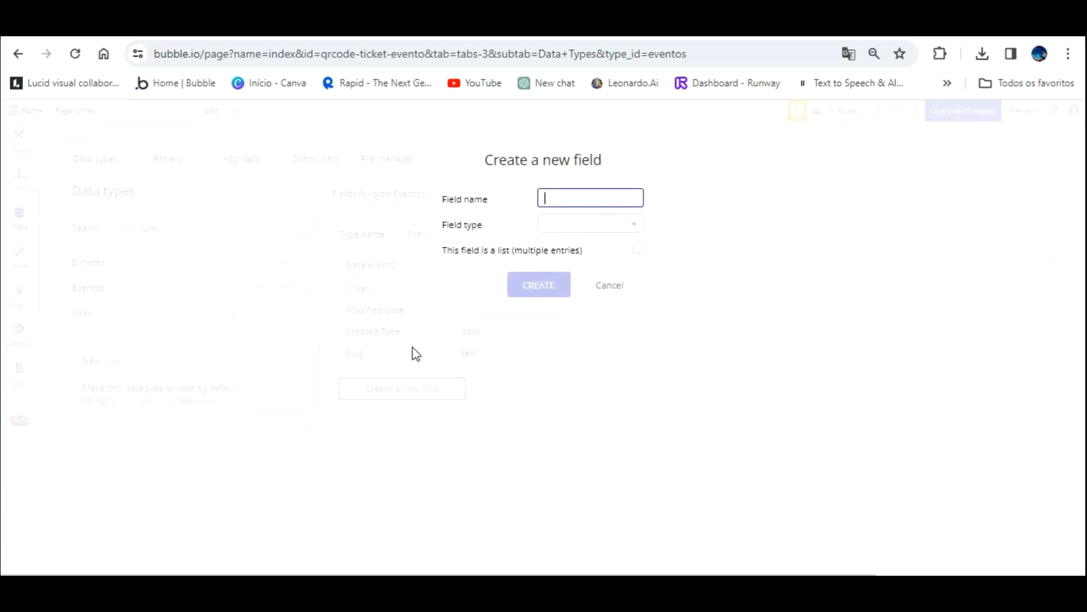
type("Dewcrição evento")
key("BackSpace")
type("s")
key("Tab")
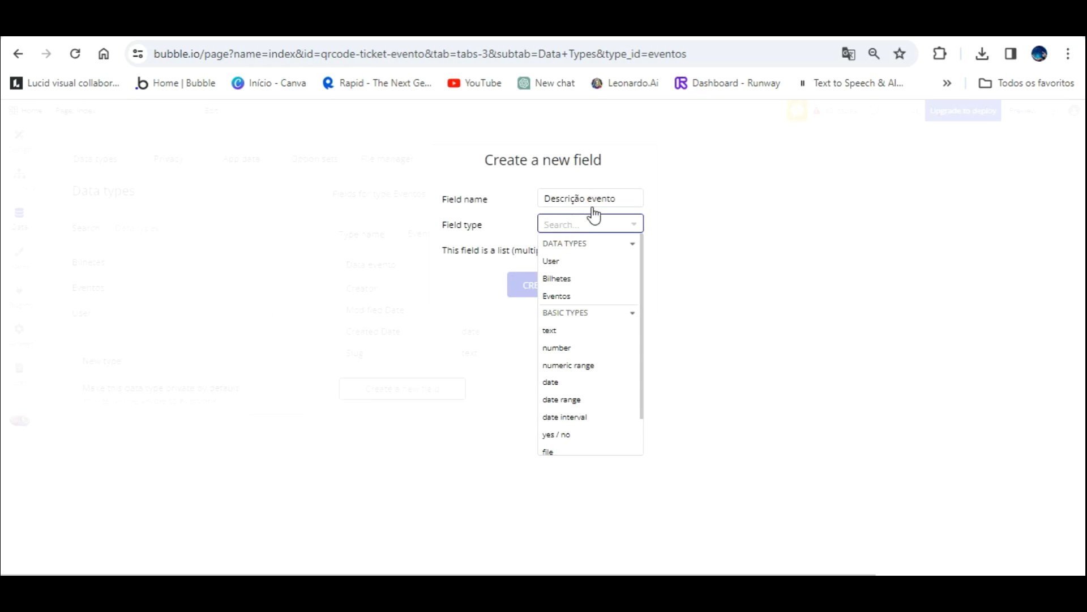
key("Return")
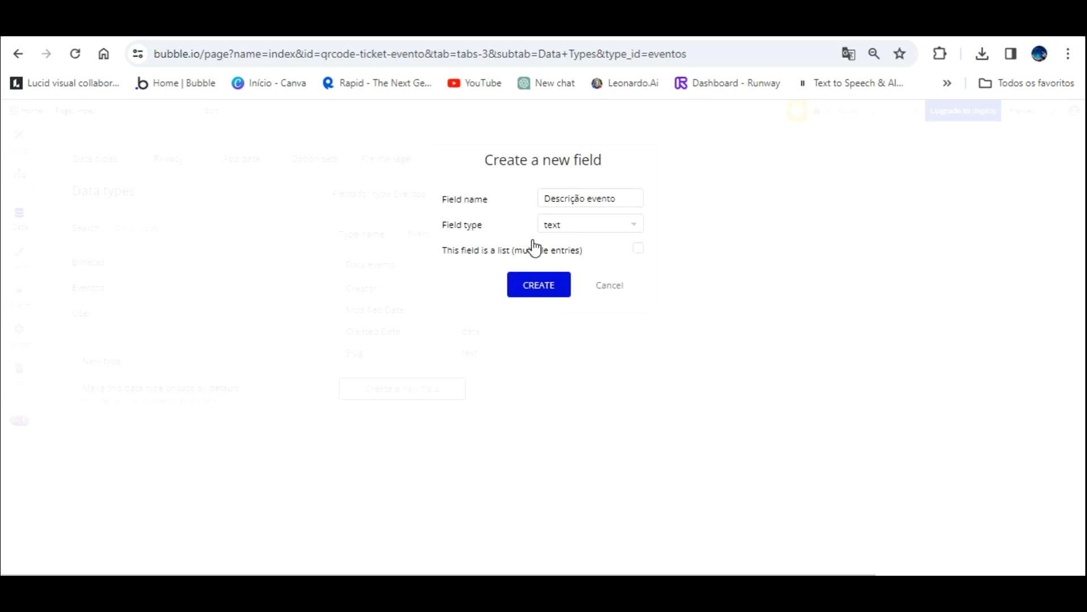
key("Return")
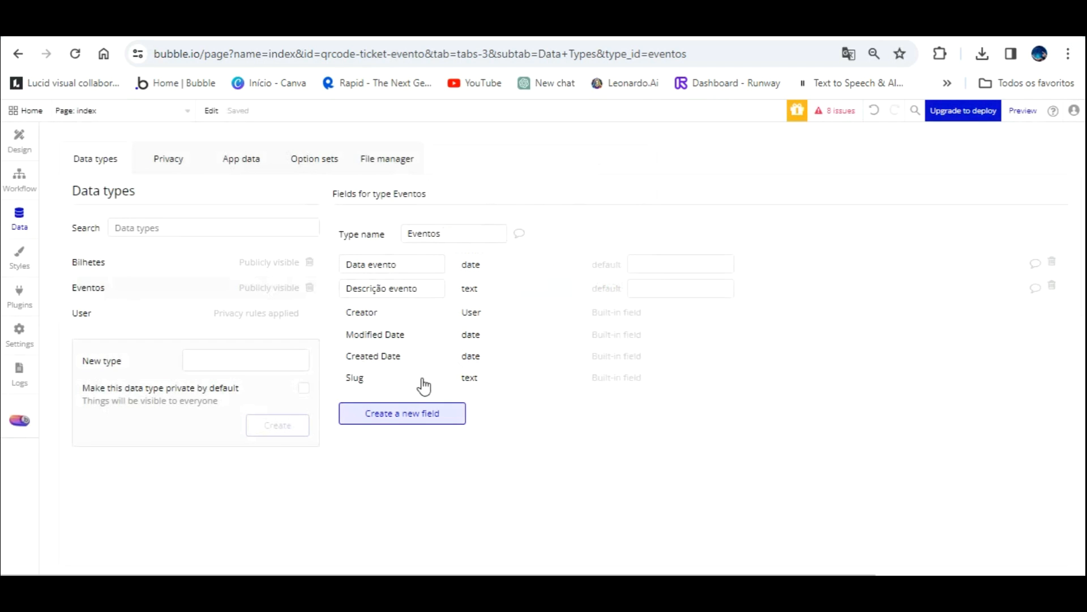
Step: Add an image field named "Imagem evento" to the Eventos data type
left_click(417, 411)
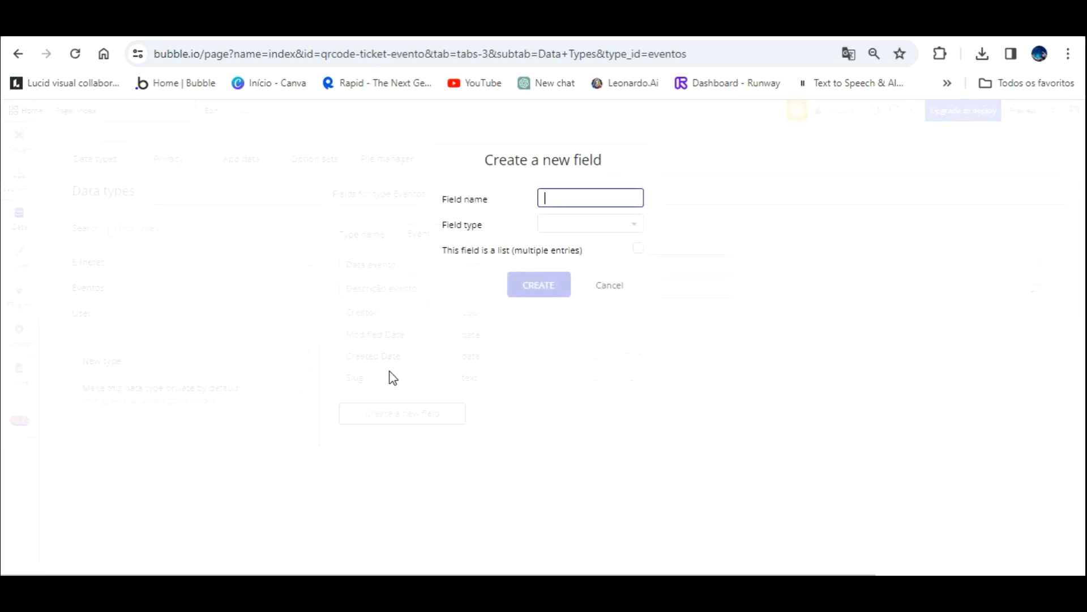
type("Imagem evento")
left_click(582, 225)
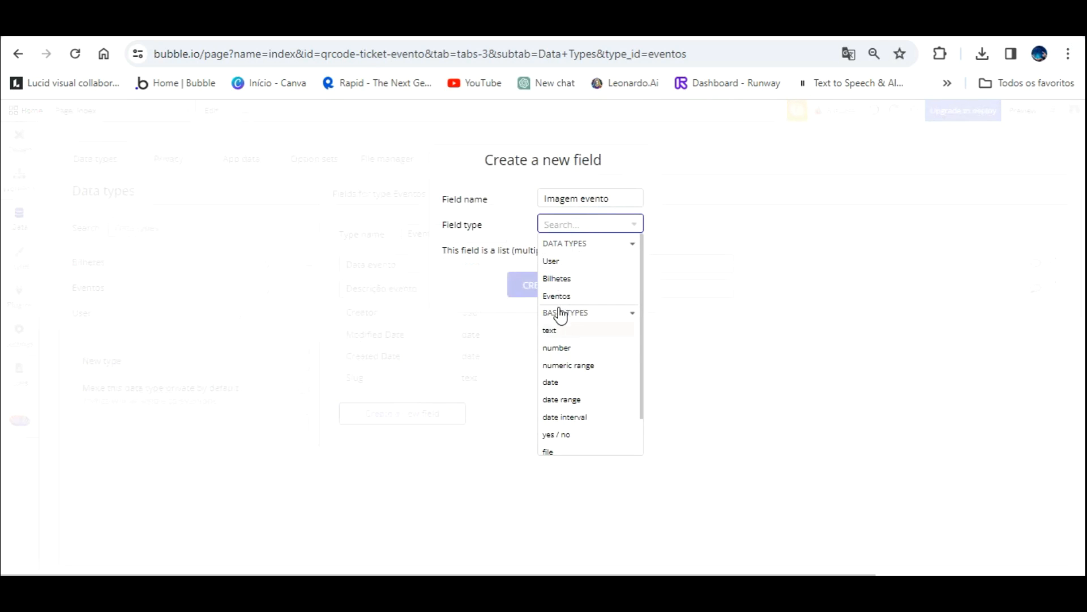
scroll(595, 371, "down", 1)
scroll(595, 371, "down", 1)
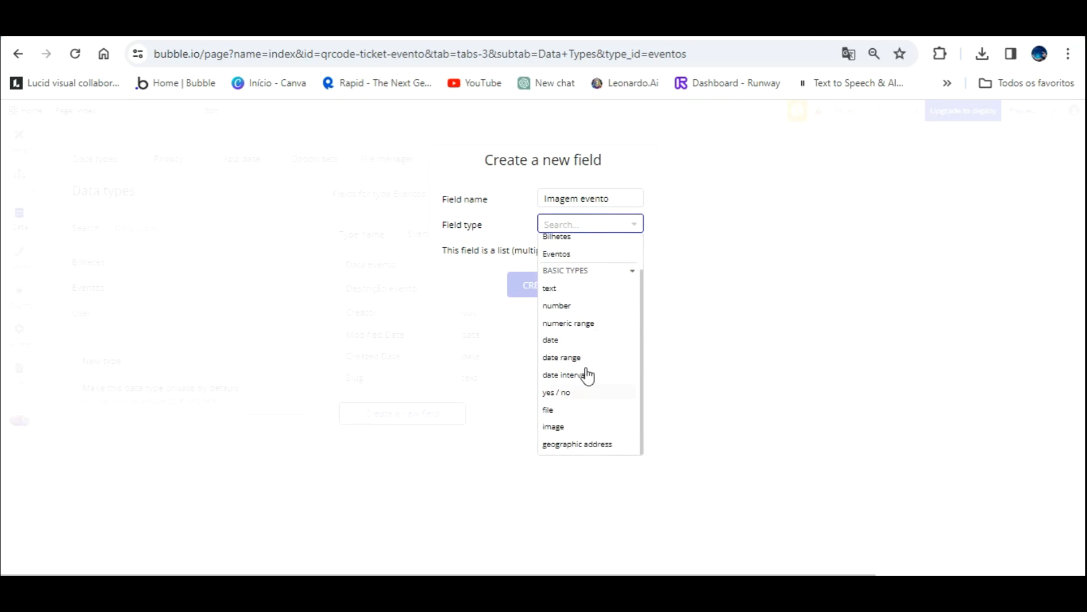
left_click(560, 425)
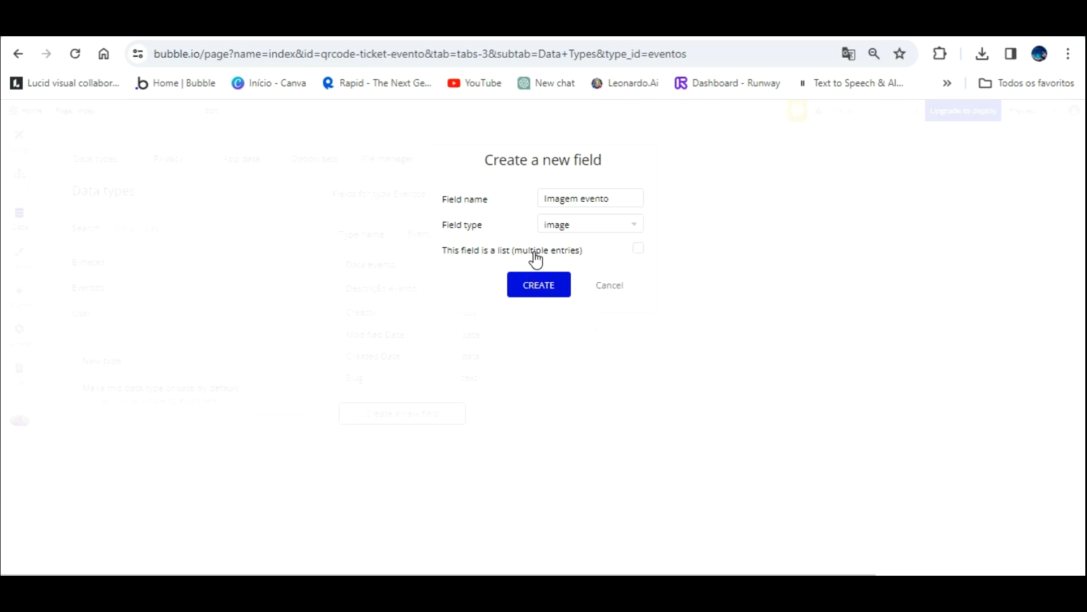
left_click(535, 281)
Step: Add a text field named "Local evento" to the Eventos data type
left_click(390, 437)
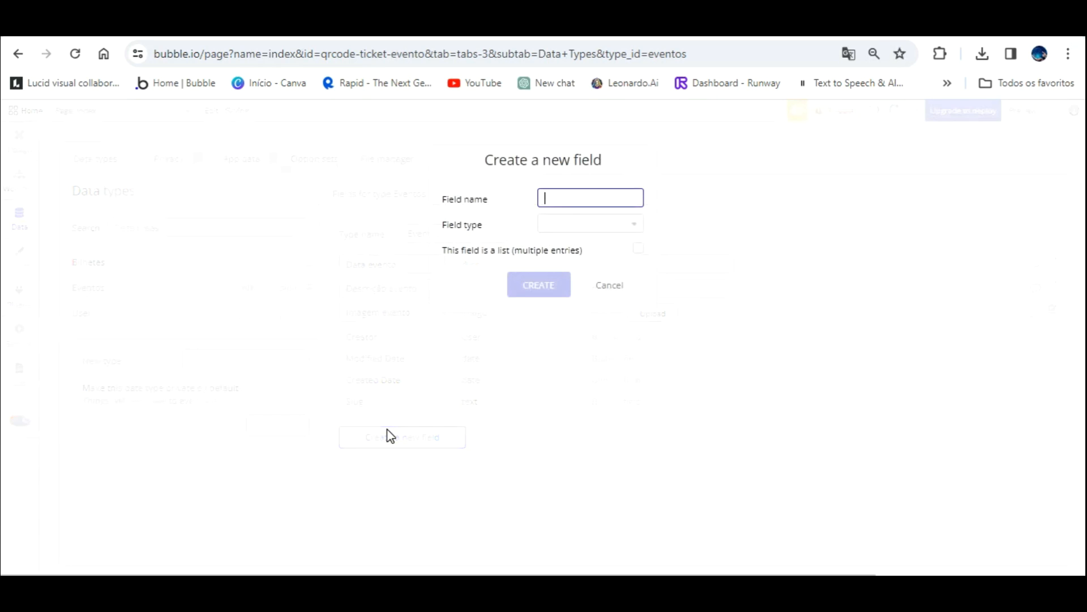
type("Local evento")
left_click(566, 224)
left_click(563, 330)
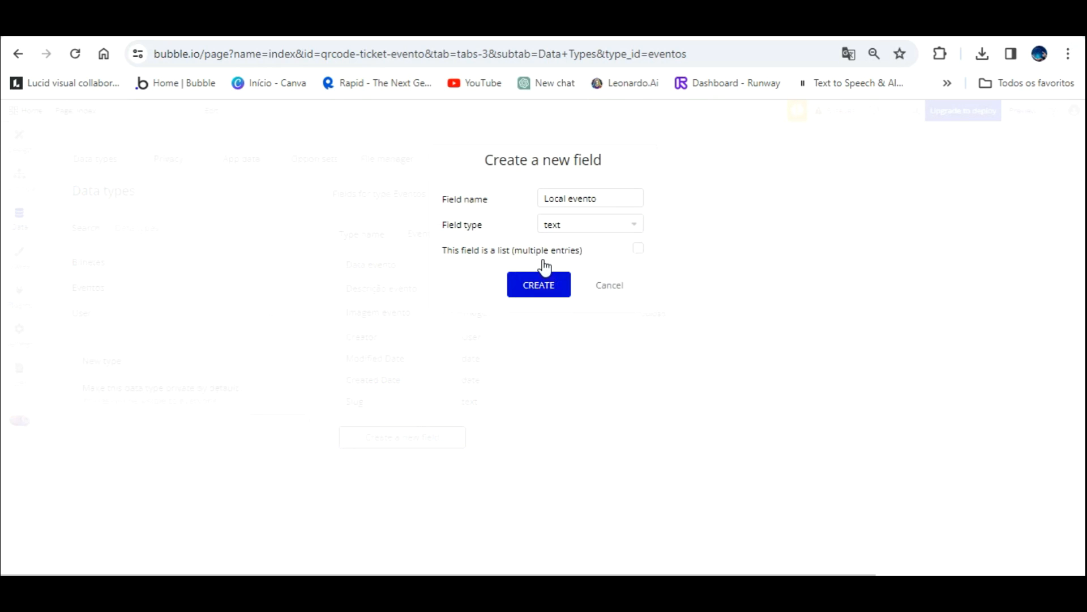
left_click(541, 283)
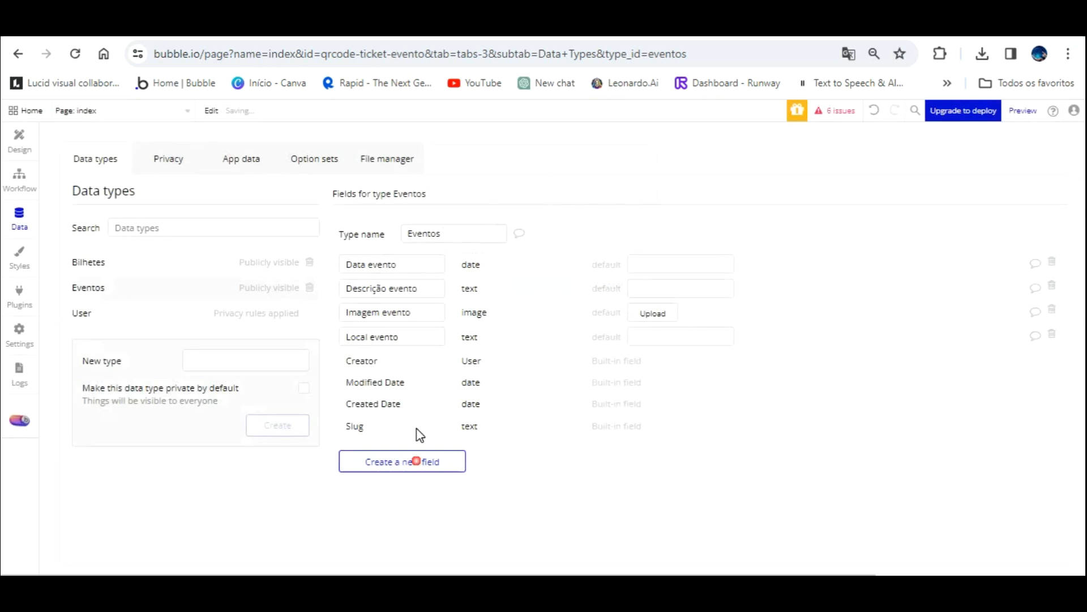
Step: Add a text field named "Nome evento" to the Eventos data type
left_click(416, 458)
type("Nome evento")
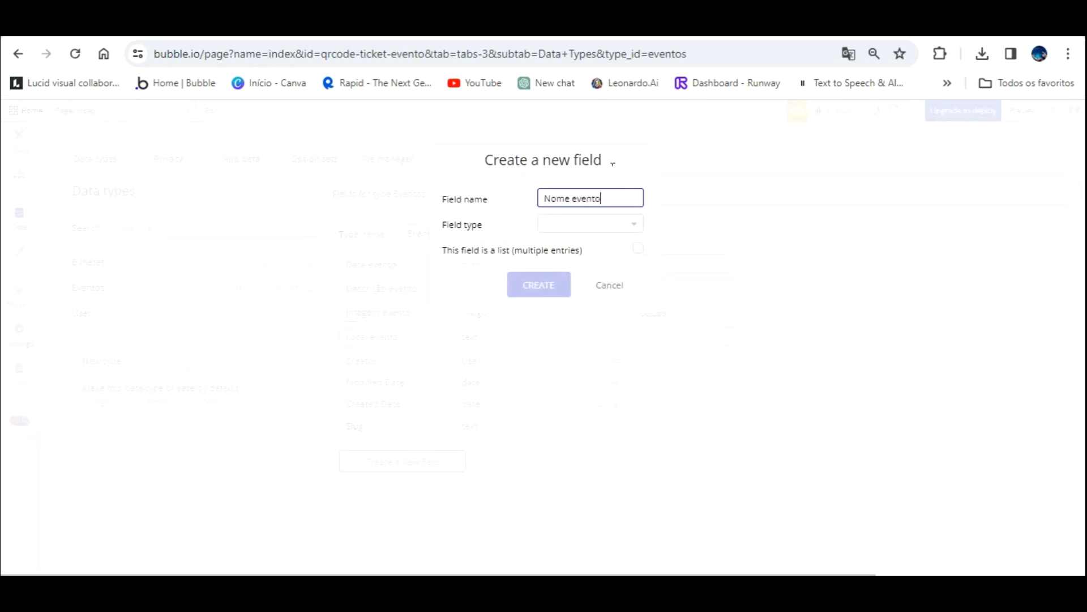
left_click(574, 226)
left_click(552, 330)
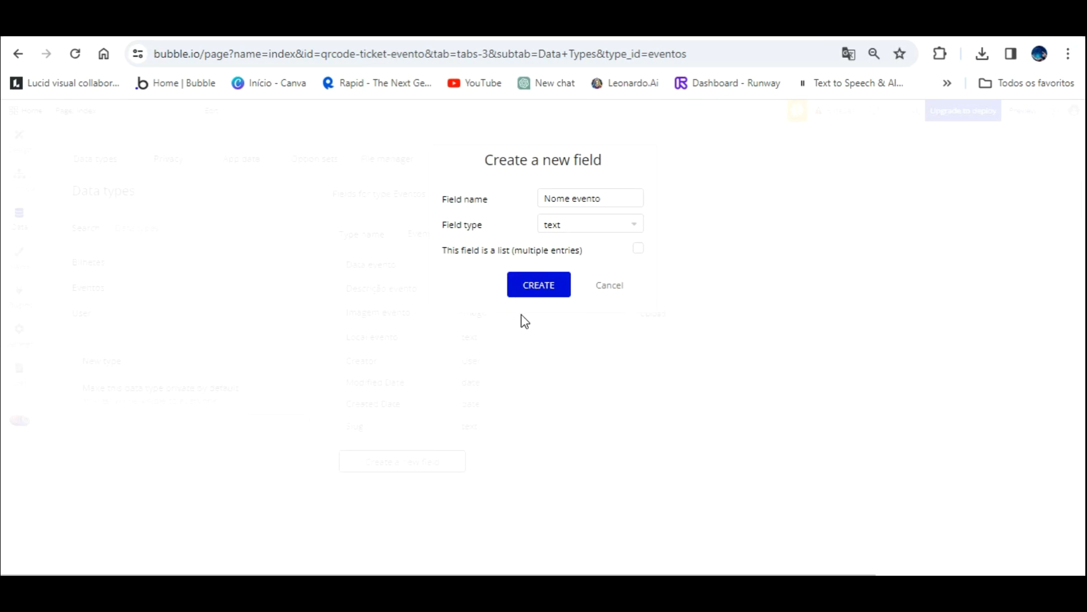
left_click(529, 284)
Step: Add a number field named "Valor evento" to the Eventos data type
left_click(400, 484)
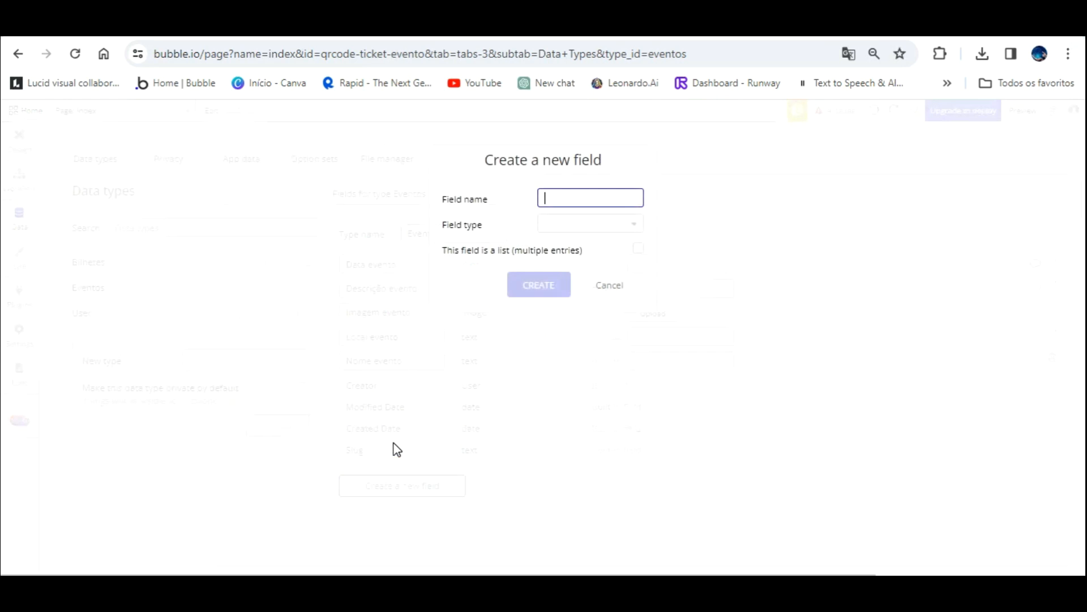
type("Valor eve")
left_click(605, 219)
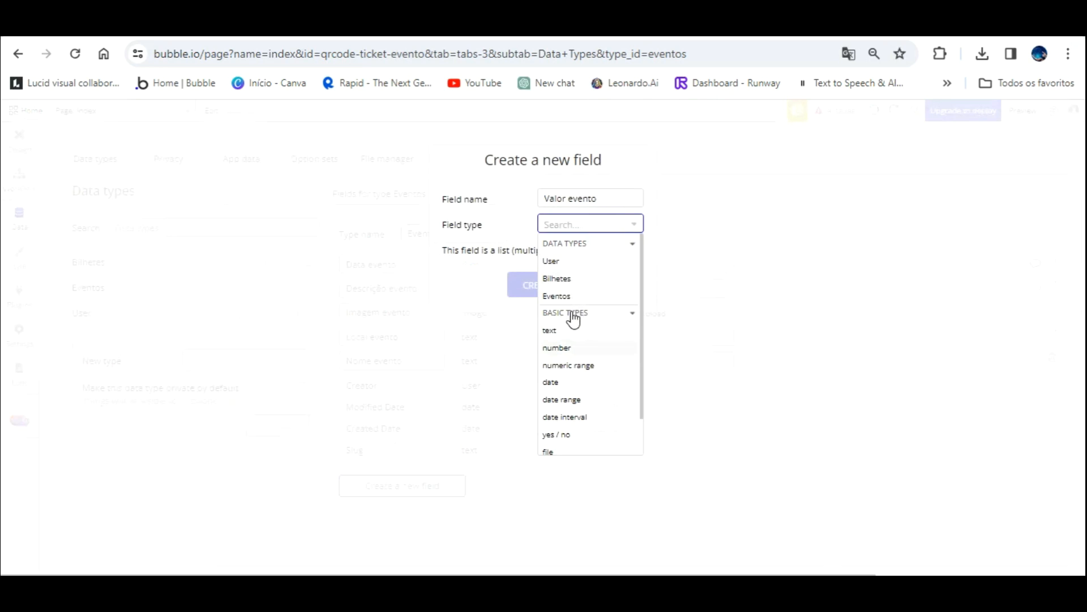
left_click(569, 347)
left_click(532, 285)
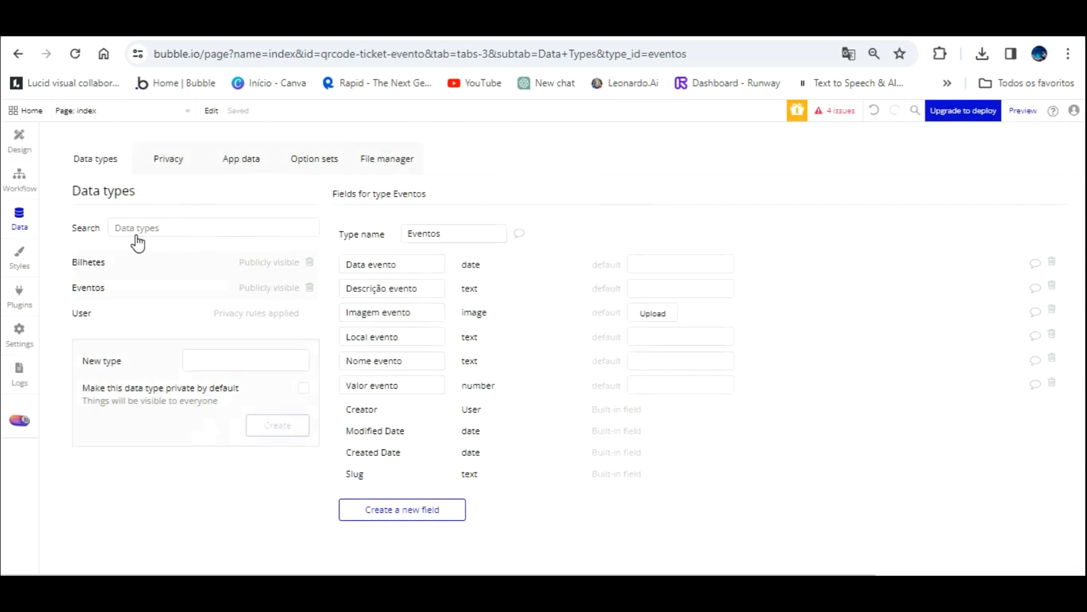
Step: Add a field named "Lista de Bilhetes" to the User data type, holding a list of Bilhetes entries
left_click(98, 311)
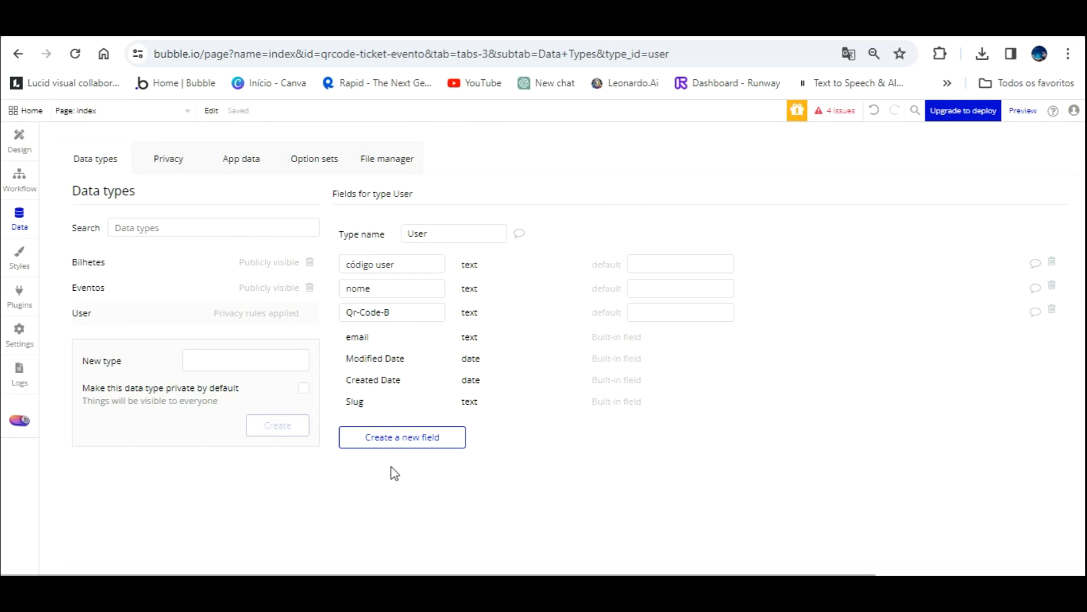
left_click(397, 408)
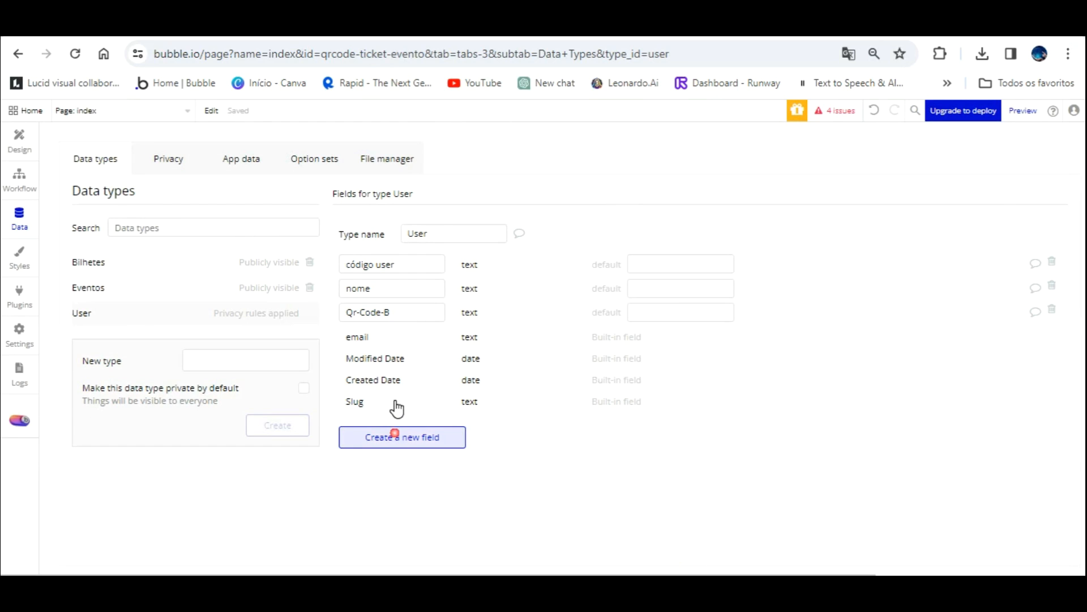
type("Lista de Bi")
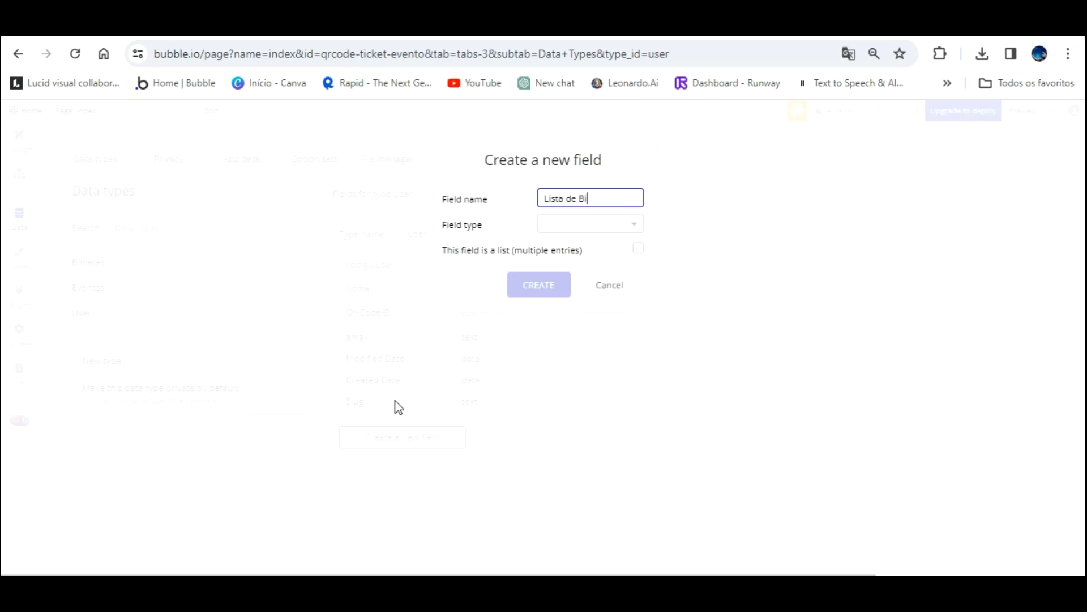
type("lhetes")
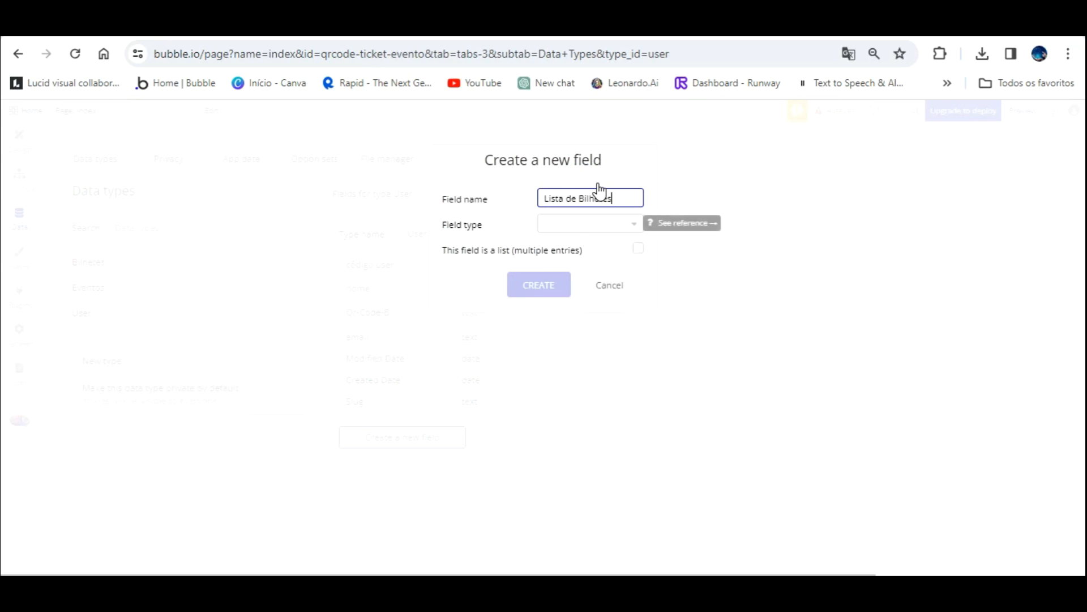
key("Tab")
left_click(570, 278)
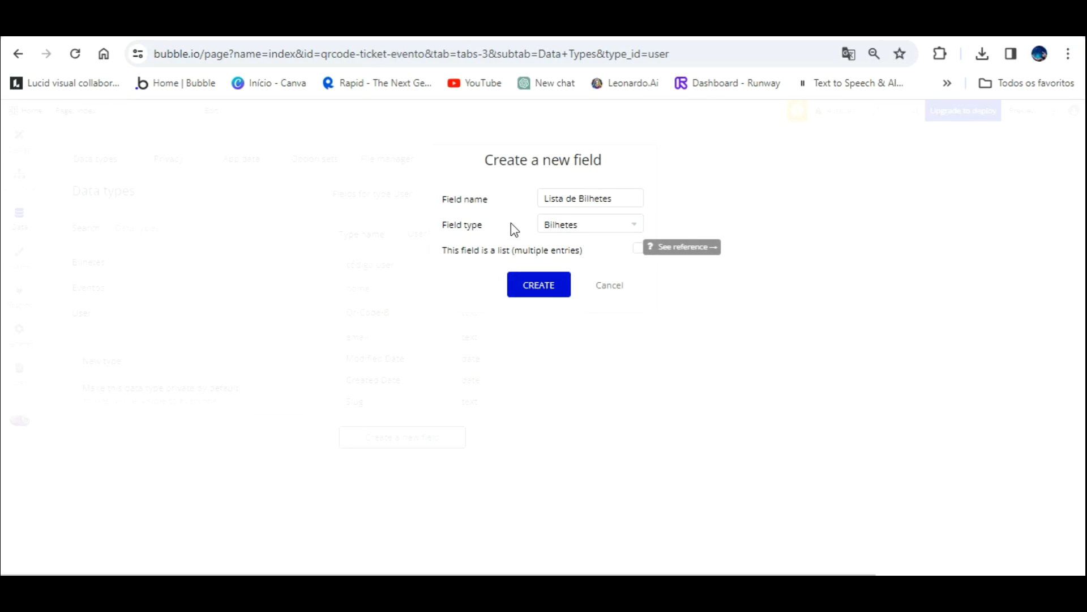
left_click(637, 249)
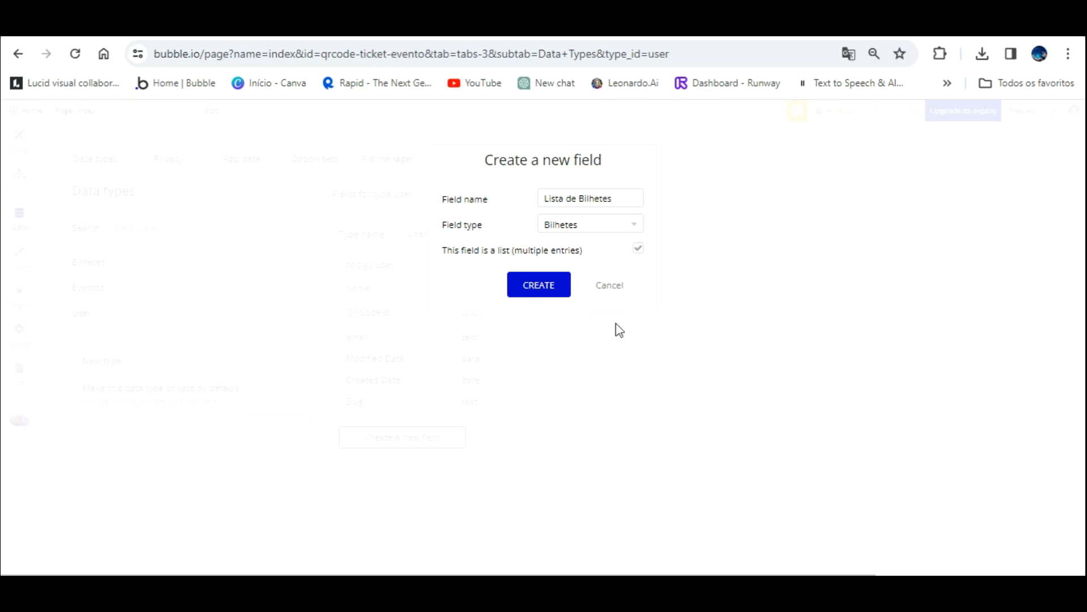
left_click(538, 284)
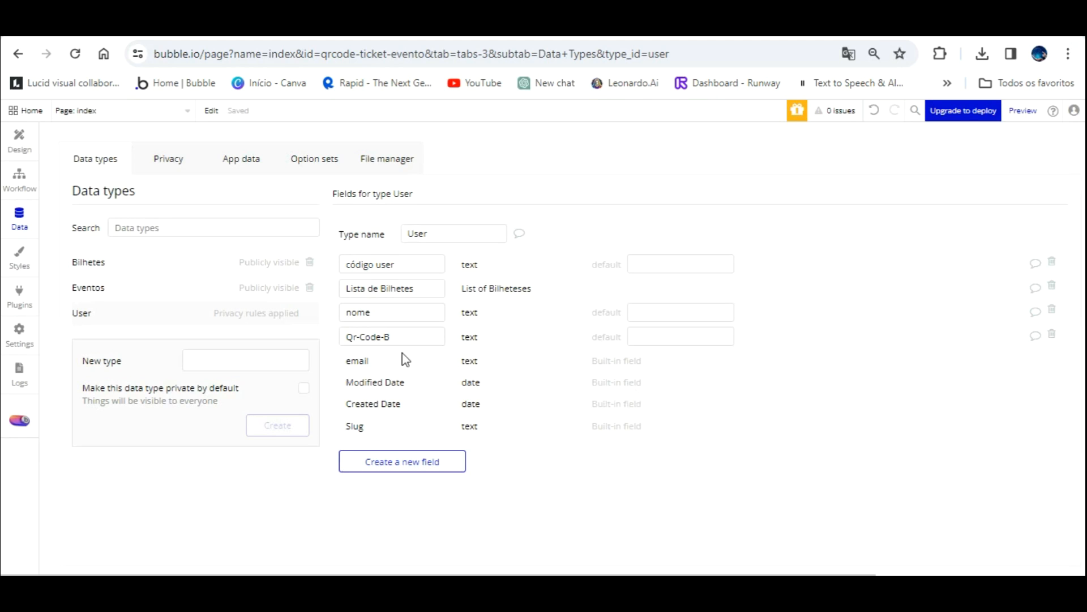
Step: Create a workflow for the SALVAR button in the Gerar bilhete evento popup
left_click(14, 144)
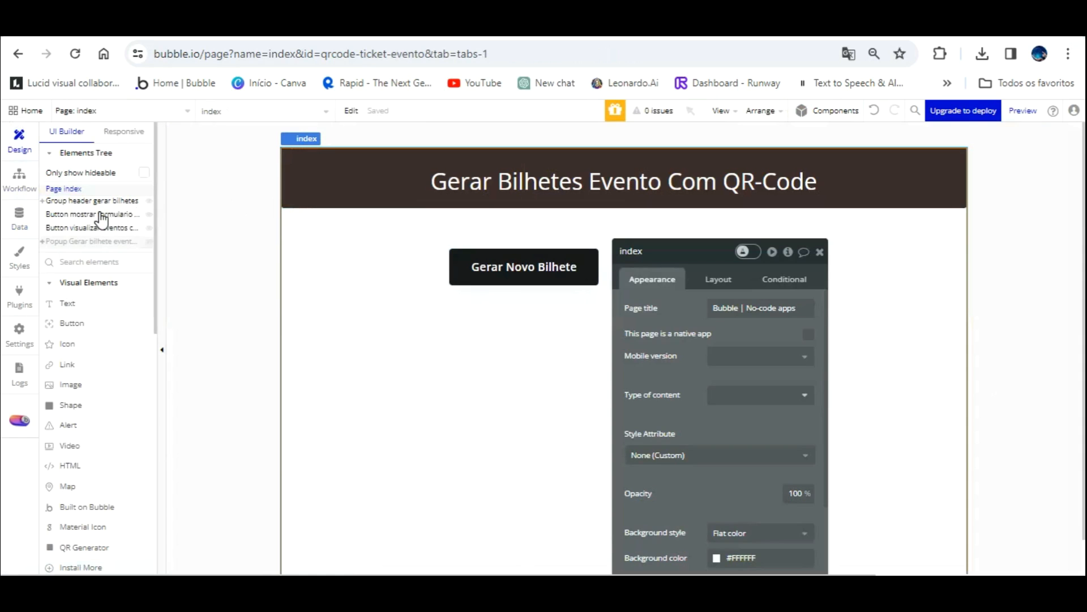
left_click(97, 241)
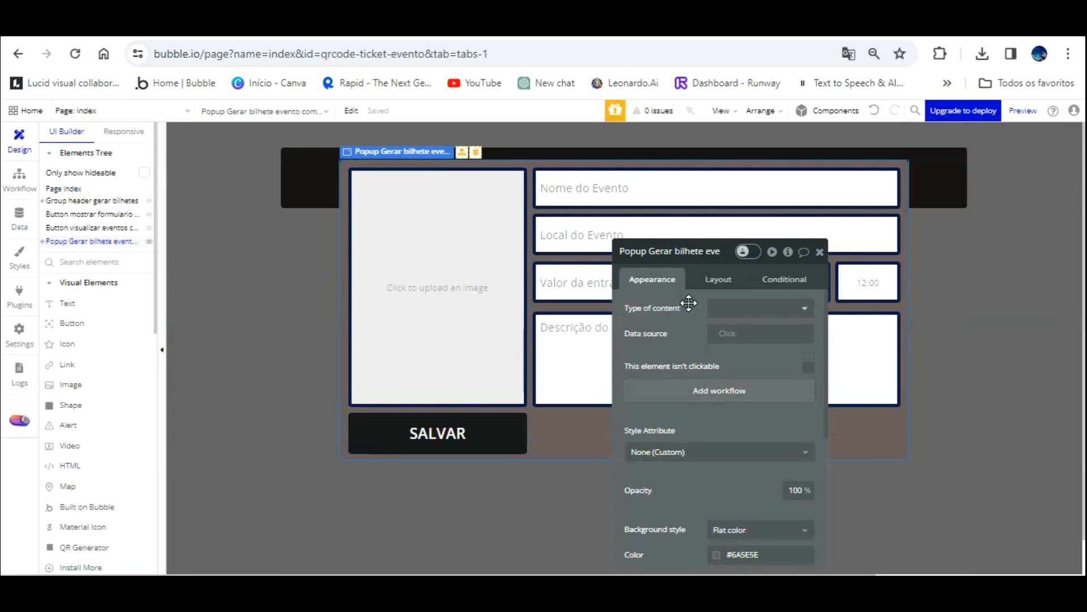
left_click_drag(689, 303, 923, 187)
left_click(441, 419)
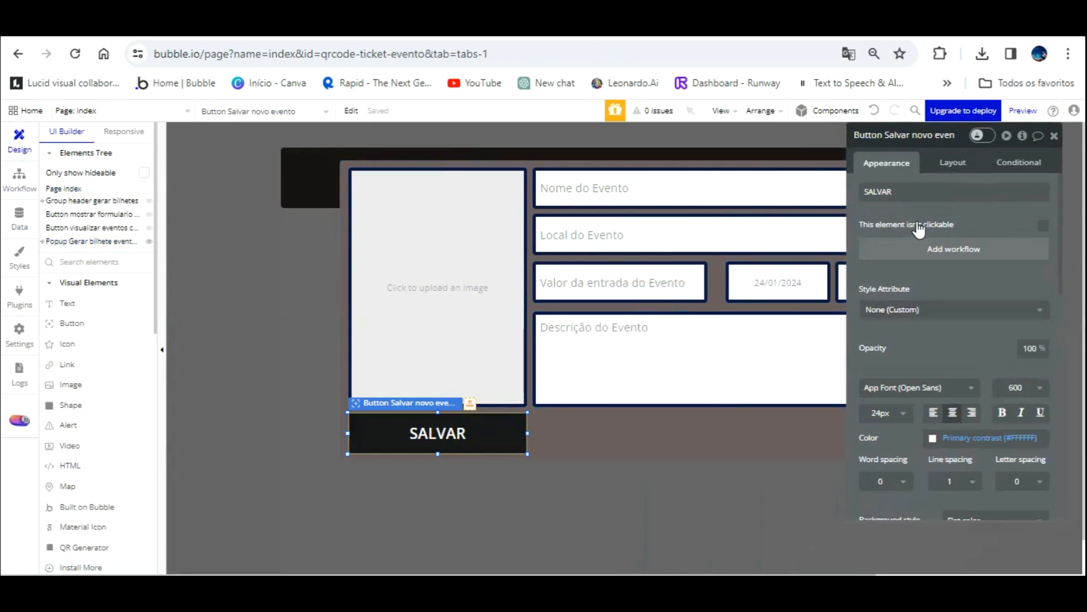
left_click(918, 249)
Step: Add a "Create a new thing" action of type Eventos to the SALVAR workflow, including all of the type's fields
left_click(133, 273)
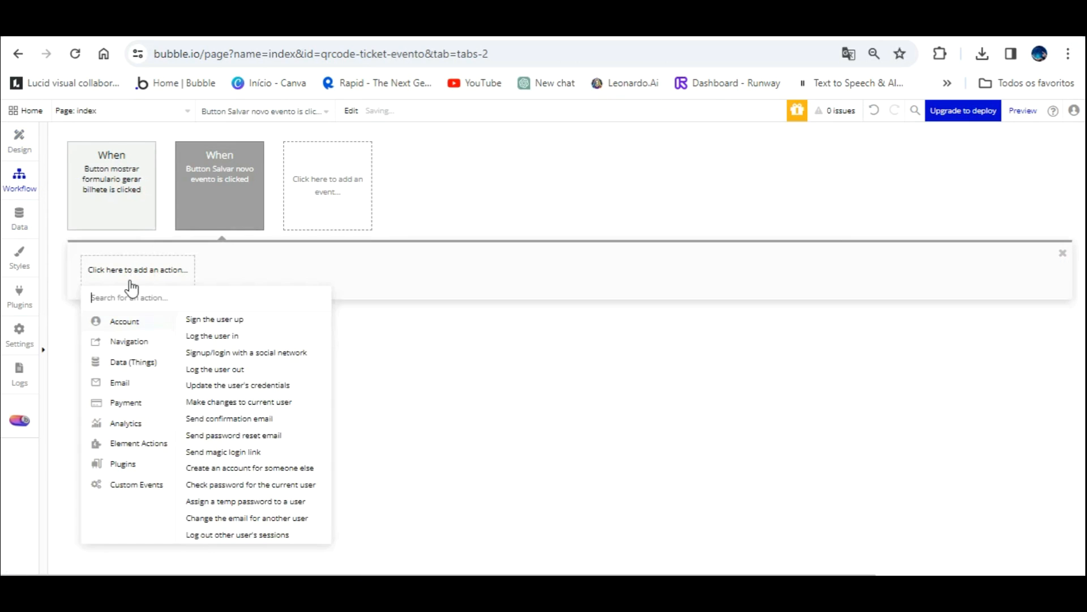
left_click(237, 321)
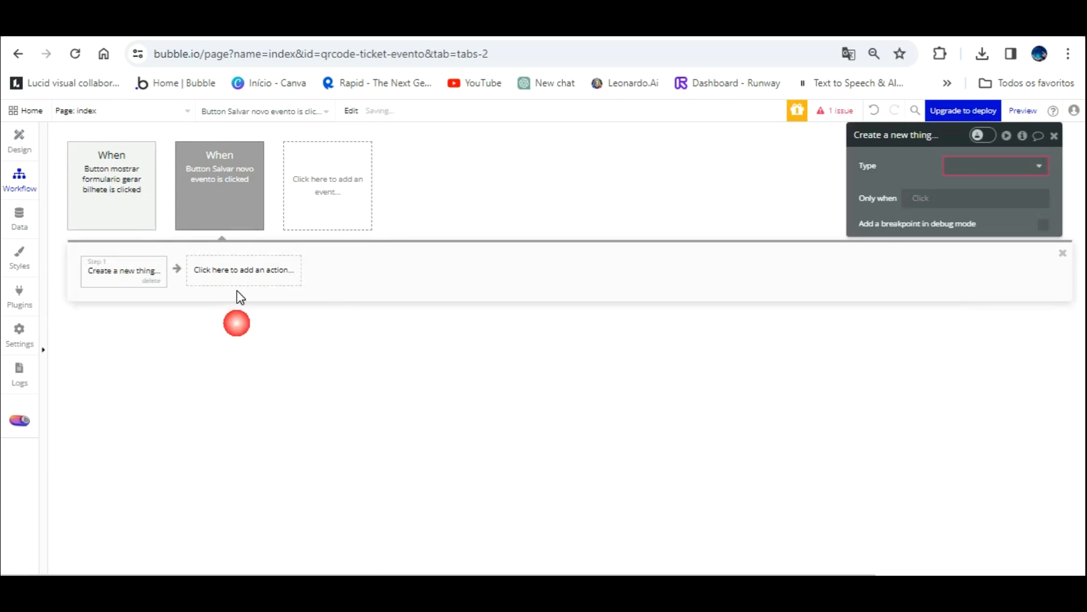
left_click(1016, 166)
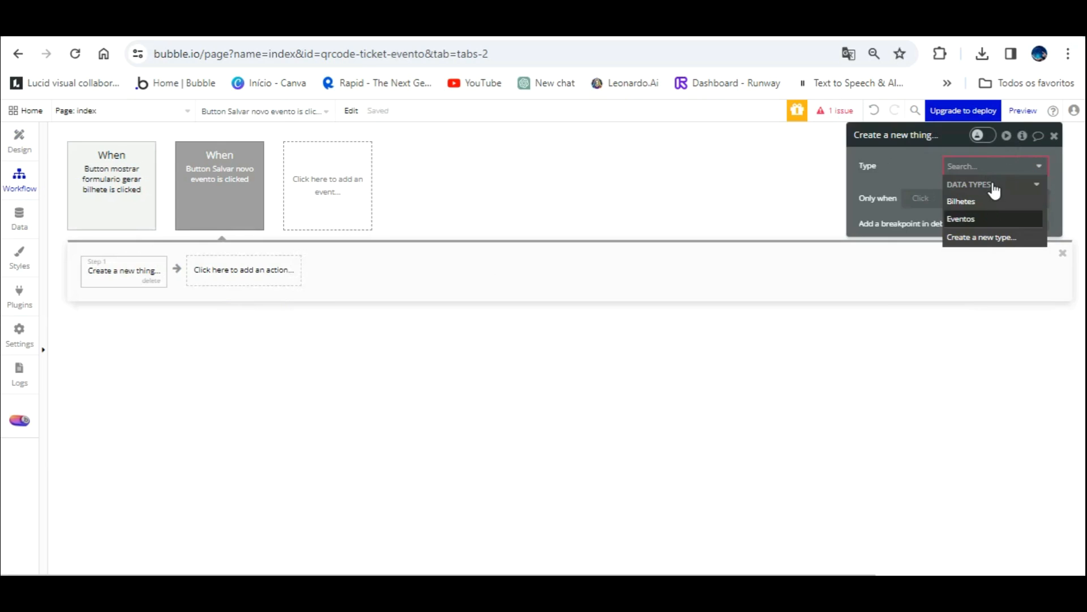
left_click(966, 218)
left_click(1031, 222)
Step: Set Data evento in the create action to the value of Date/TimePicker Data do evento
left_click_drag(936, 189, 452, 175)
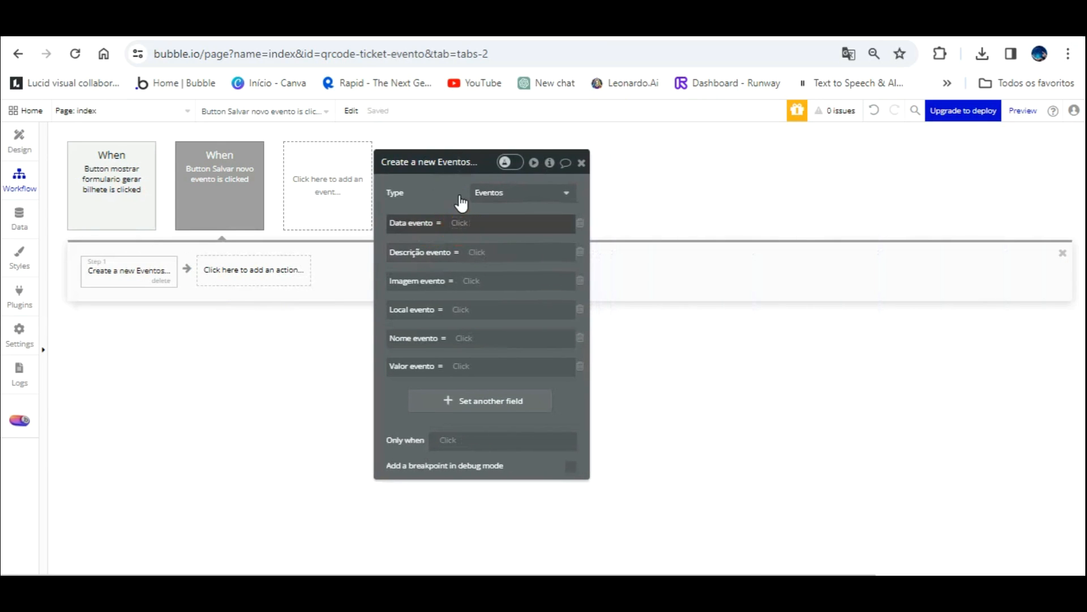
left_click(460, 222)
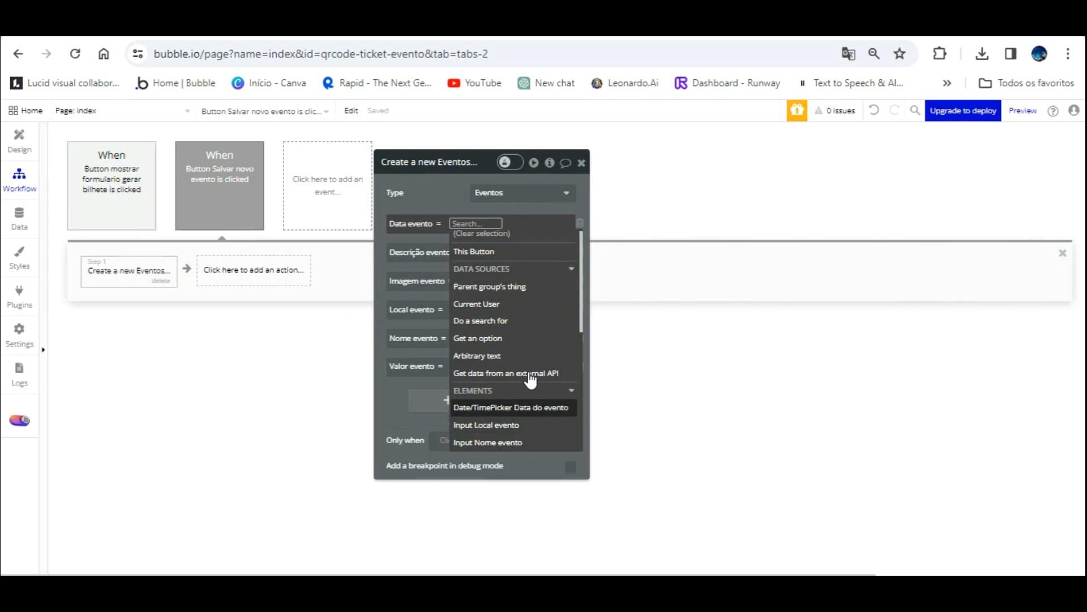
left_click(530, 407)
left_click(424, 262)
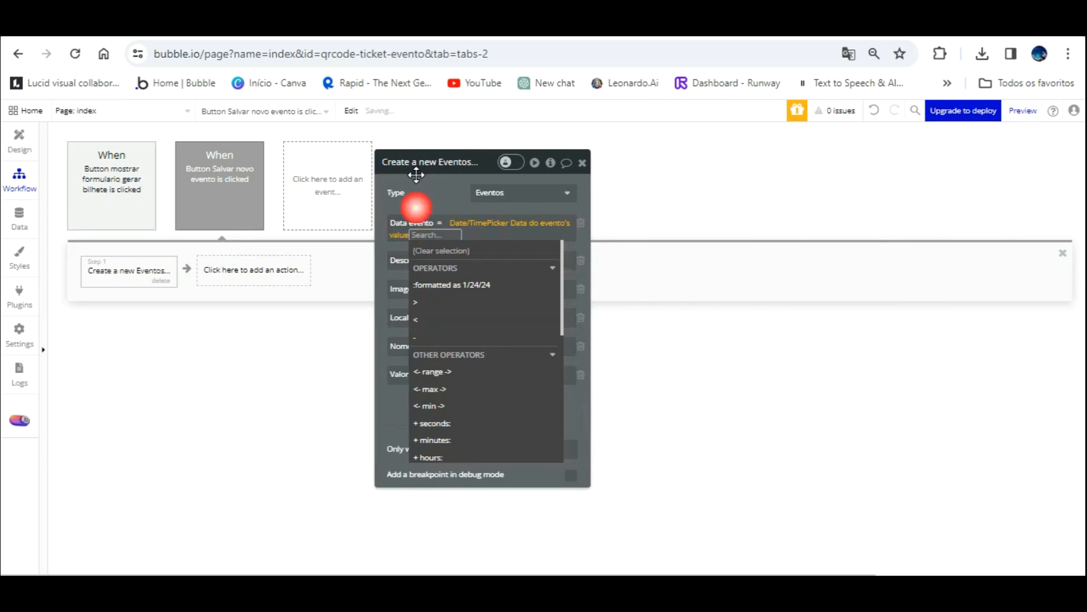
left_click(419, 163)
Step: Set Descrição evento in the create action to the value of MultilineInput Descrição do evento
left_click(476, 260)
scroll(512, 326, "down", 5)
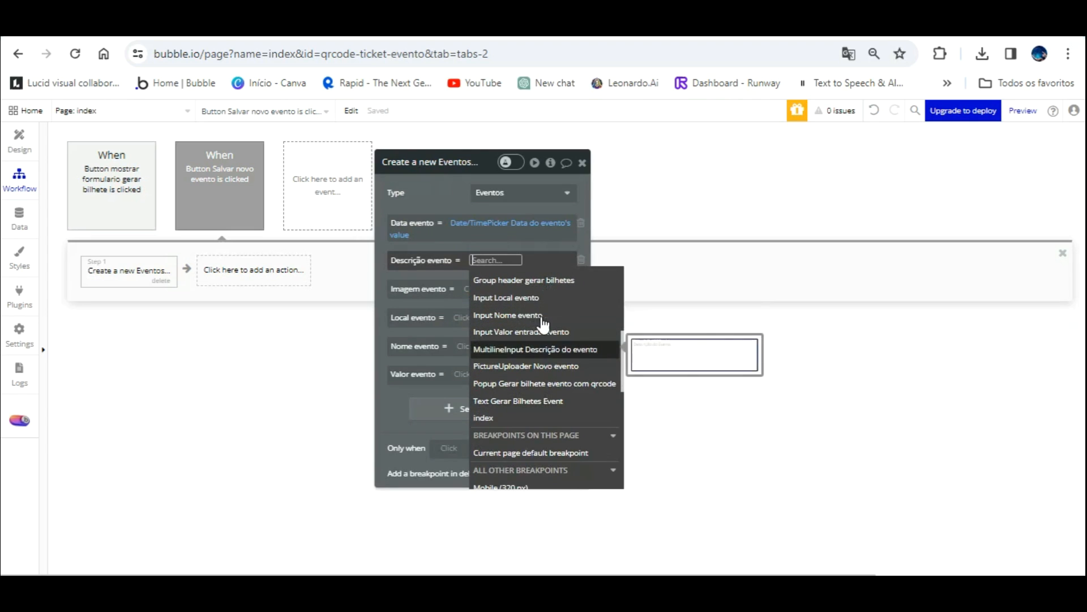
left_click(541, 348)
left_click(456, 308)
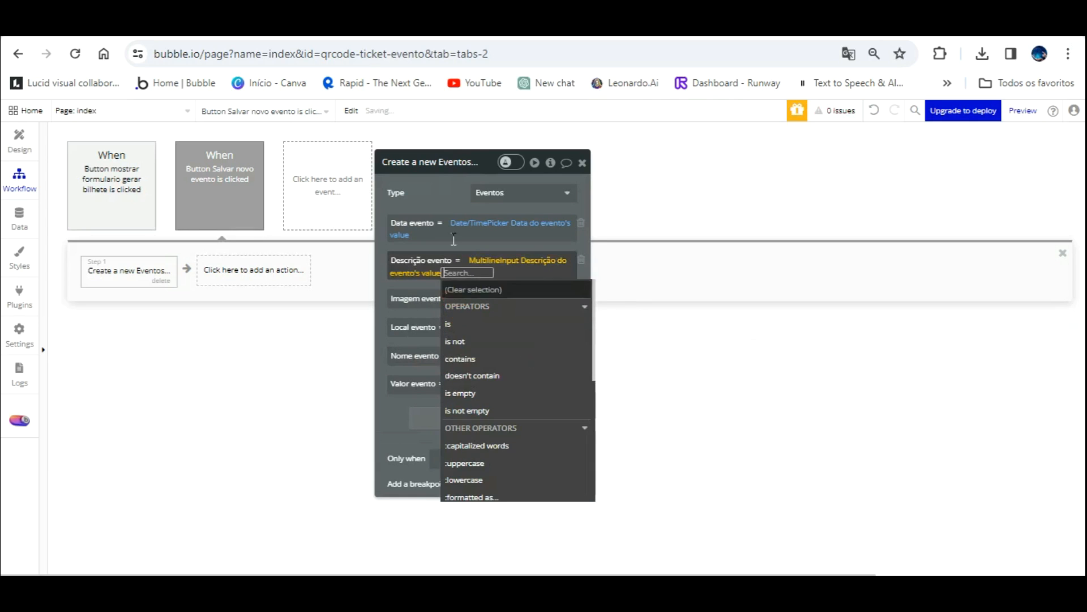
left_click(432, 166)
Step: Examine the popup's event name, location and description inputs in the page design, and return to the SALVAR workflow
left_click(19, 135)
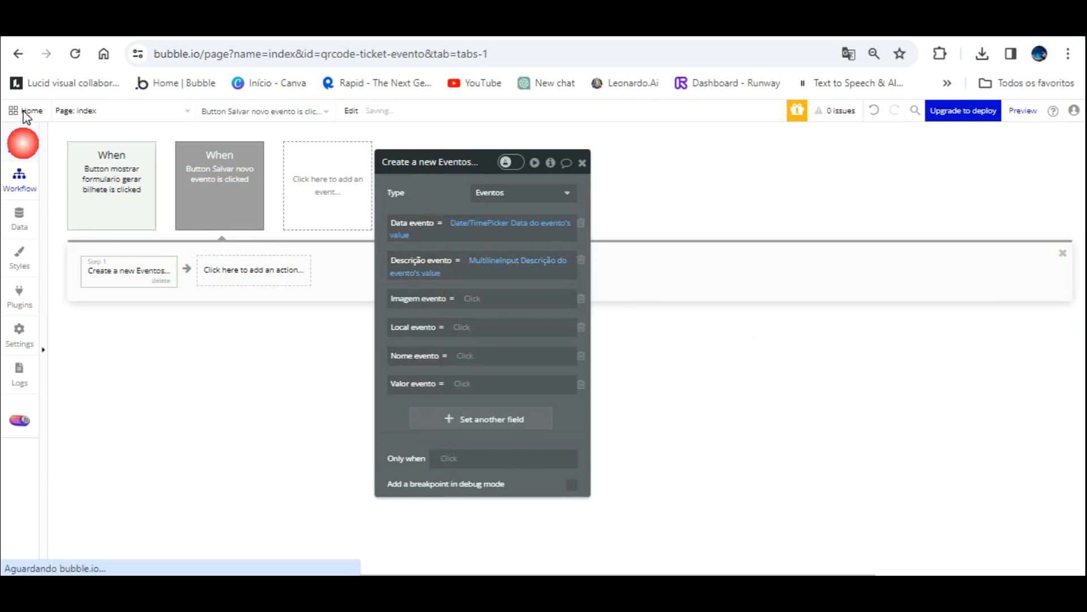
left_click_drag(453, 162, 218, 145)
left_click(622, 224)
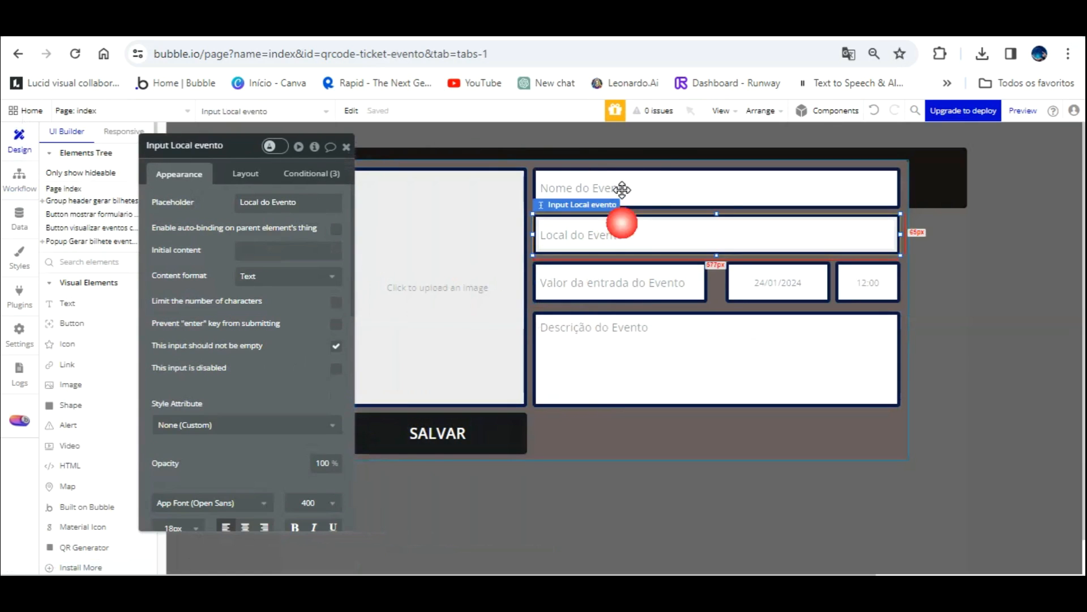
left_click(621, 188)
left_click(648, 238)
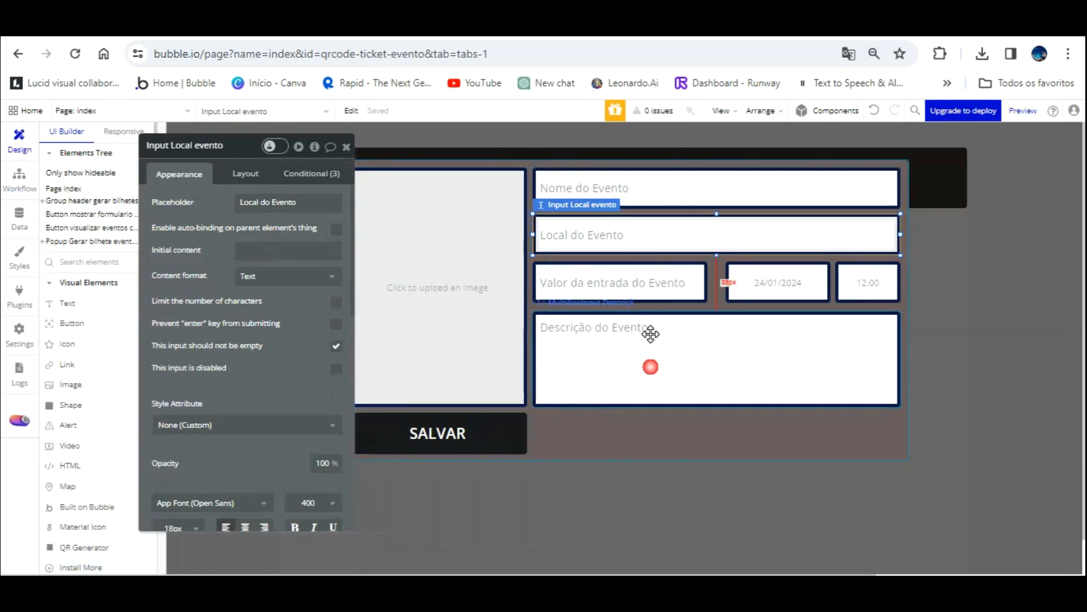
left_click(650, 334)
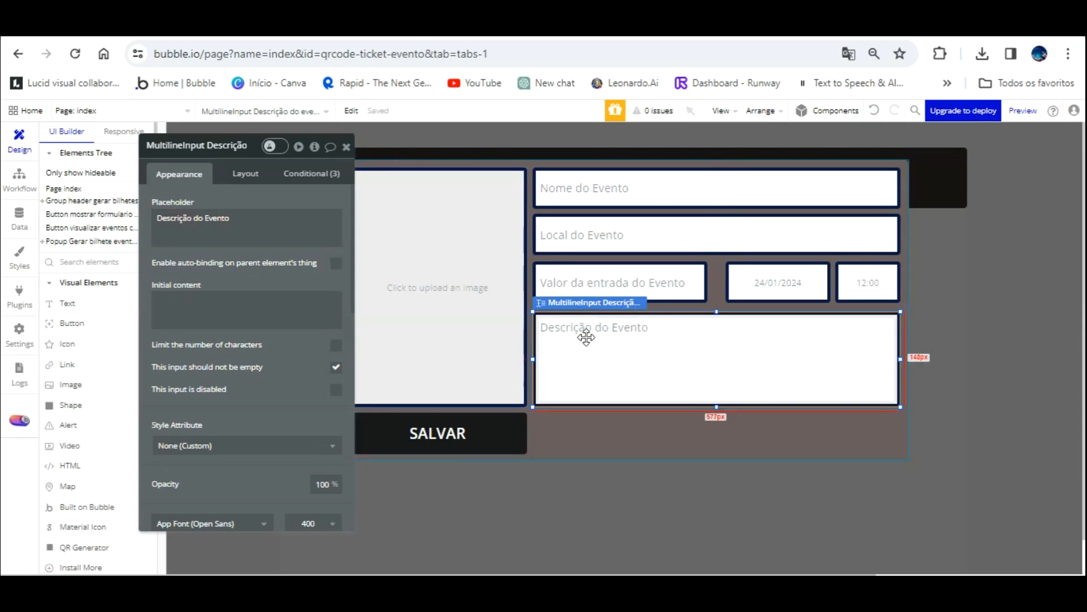
left_click(19, 177)
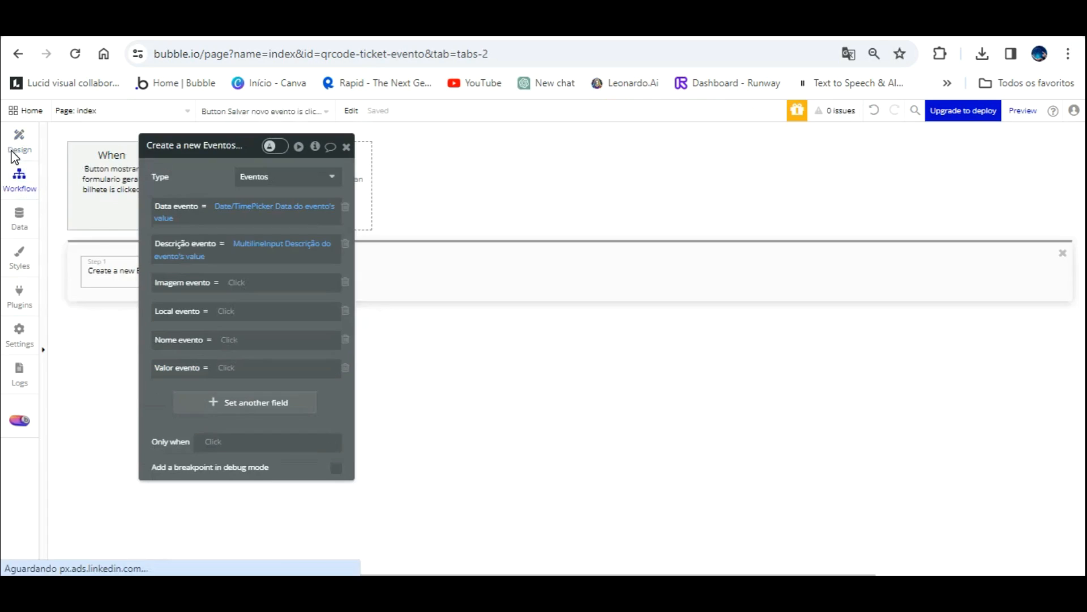
Step: Set Imagem evento in the create action to the value of PictureUploader Novo evento
left_click(238, 282)
scroll(316, 379, "down", 5)
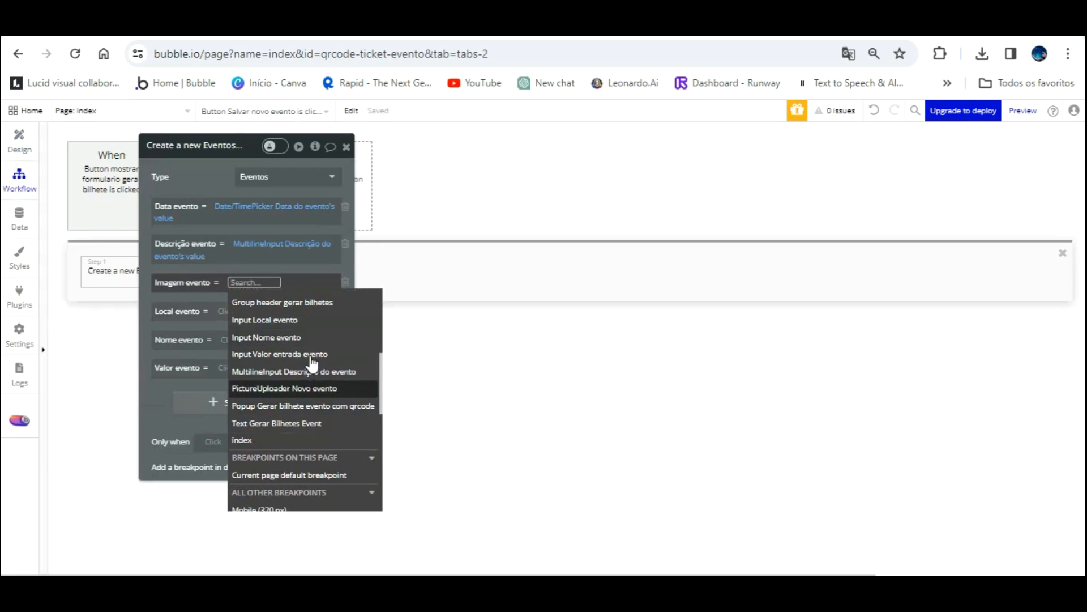
left_click(317, 388)
left_click(192, 346)
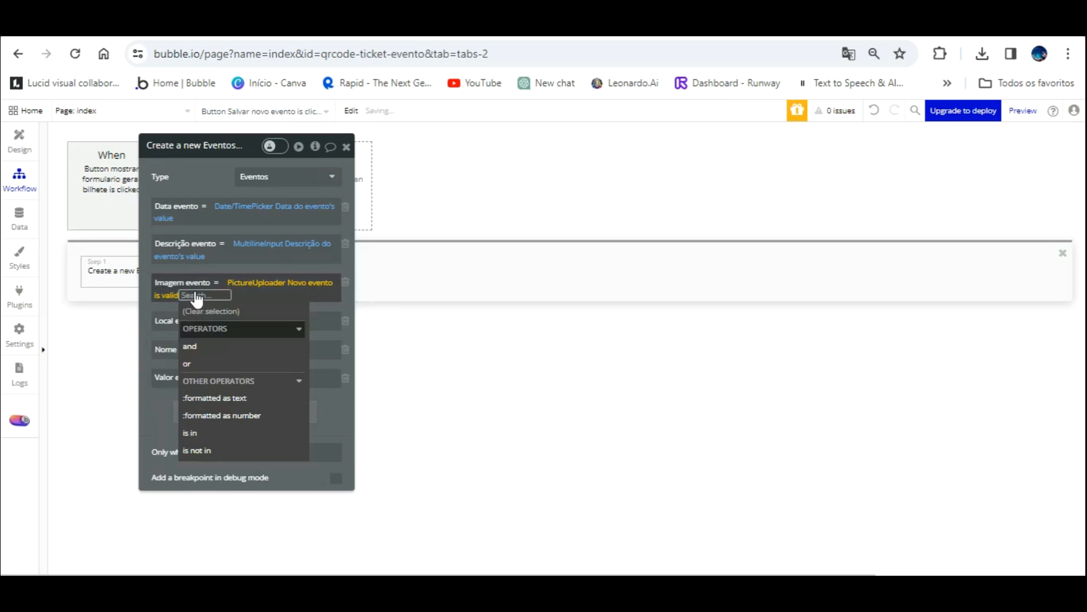
left_click(172, 295)
left_click(172, 346)
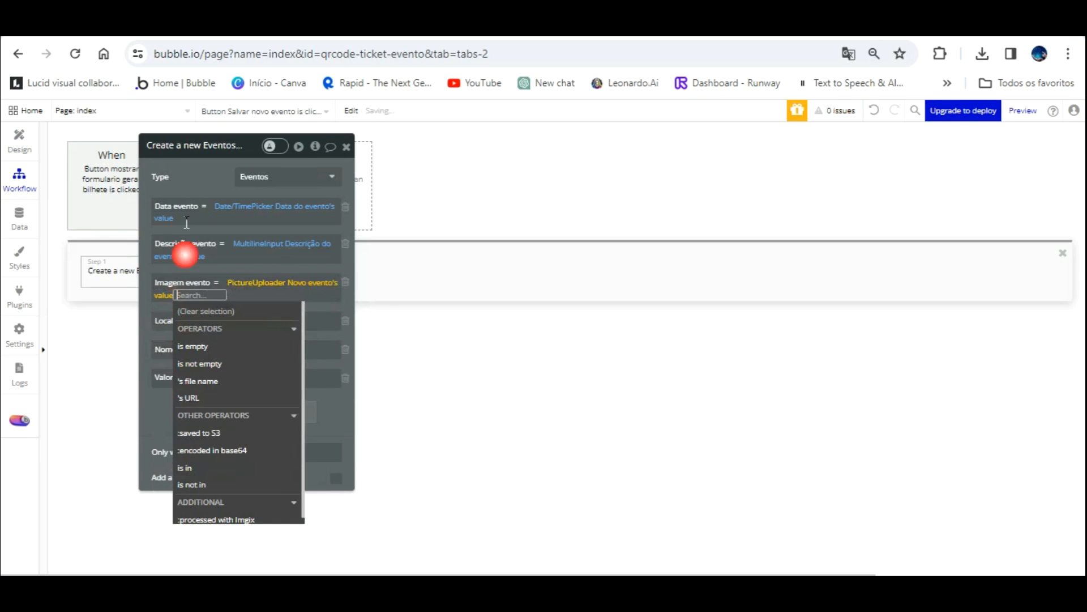
left_click(199, 184)
Step: Set Local evento in the create action to the value of Input Local evento
left_click(229, 320)
scroll(328, 453, "down", 5)
scroll(340, 448, "up", 3)
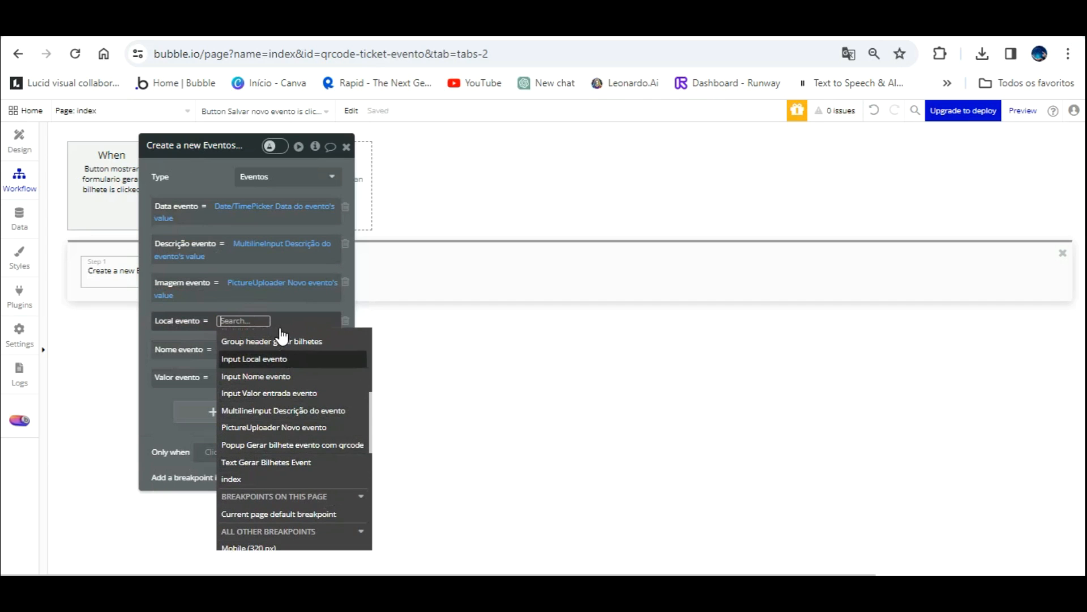
left_click(289, 357)
left_click(302, 354)
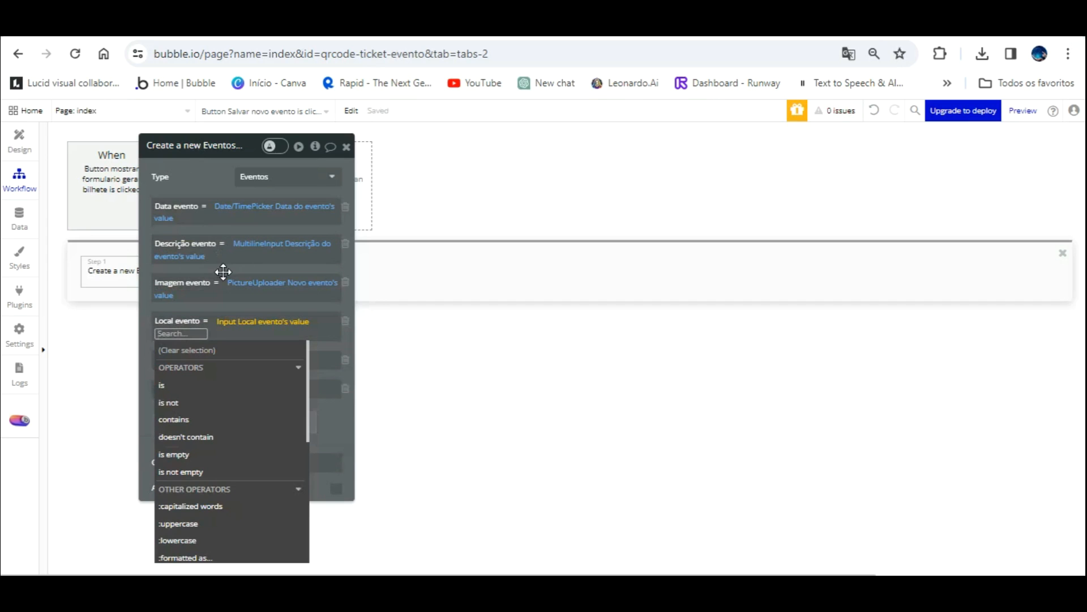
left_click(220, 328)
Step: Set Nome evento in the create action to the value of Input Nome evento
left_click(222, 348)
scroll(283, 430, "down", 5)
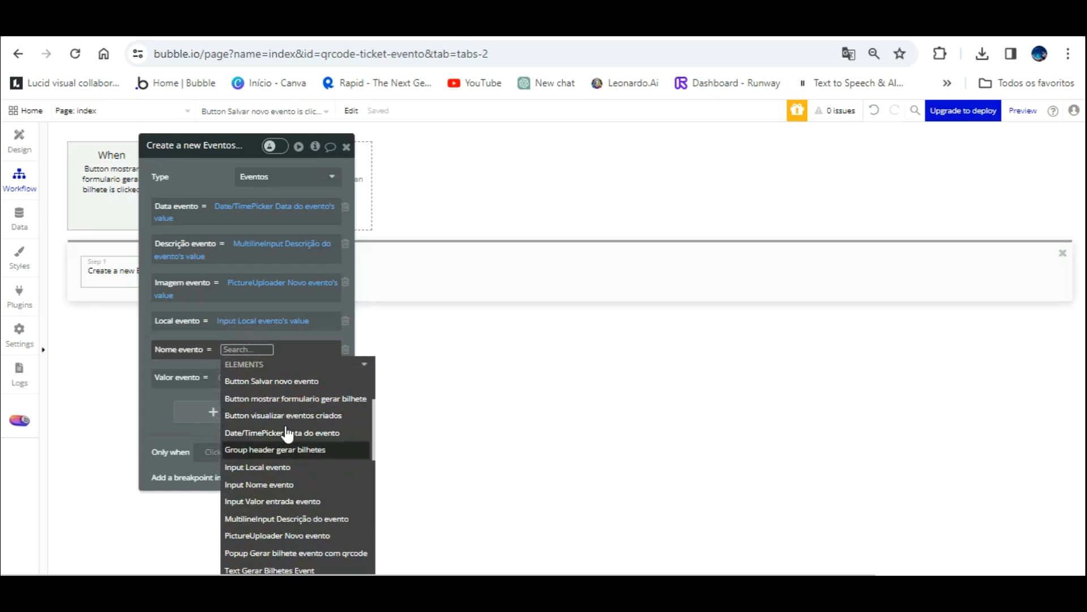
left_click(284, 484)
left_click(190, 371)
left_click(247, 327)
Step: Set Valor evento in the create action to the value of Input Valor entrada evento, and finish editing the action
left_click(227, 377)
scroll(340, 425, "down", 5)
left_click(322, 449)
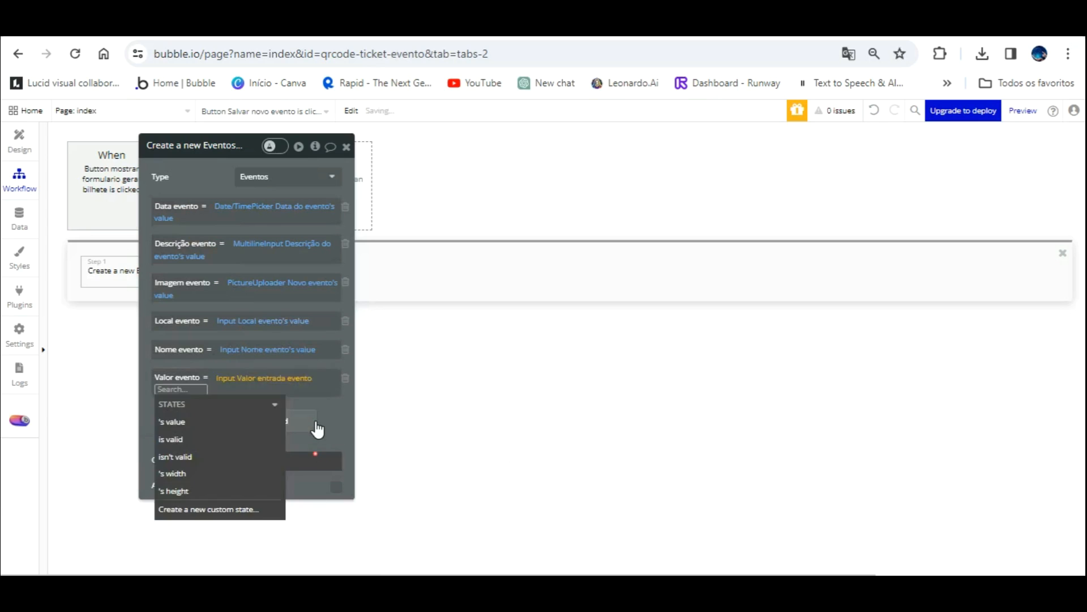
left_click(193, 421)
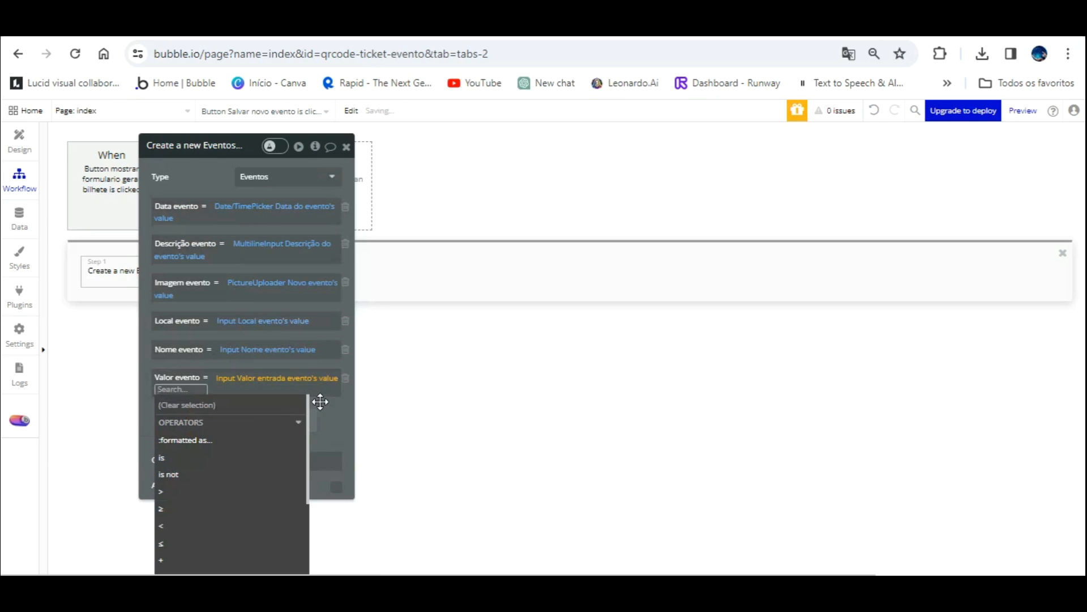
left_click_drag(329, 400, 773, 390)
Step: Add a Reset inputs element action after the create step of the Salvar novo evento workflow
left_click(250, 275)
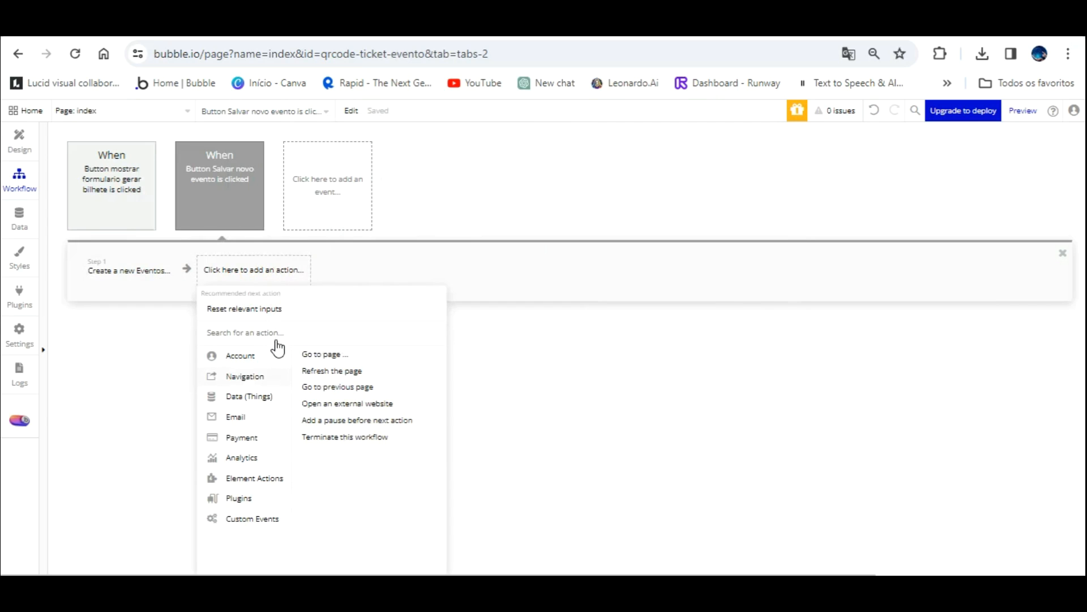
mouse_move(276, 470)
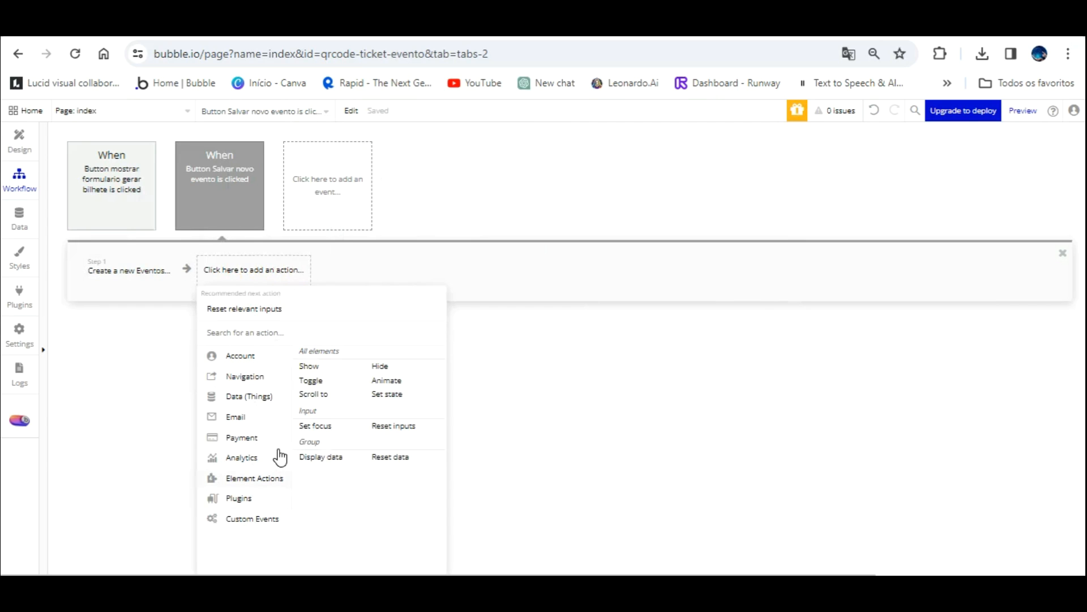
left_click(393, 425)
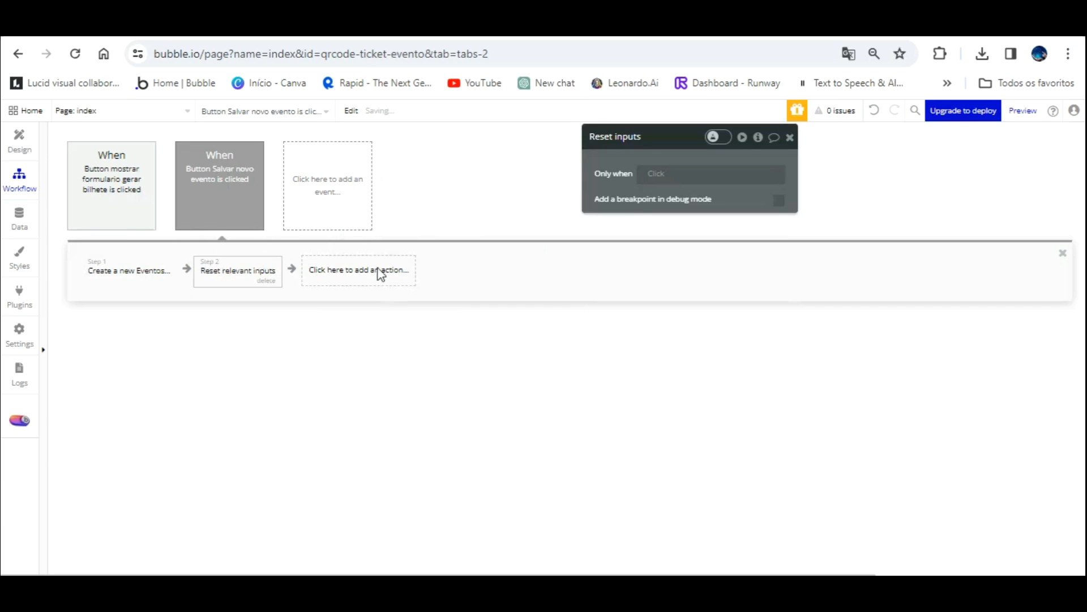
Step: Add a BEP Toast Alert action as the third step of the workflow
left_click(364, 249)
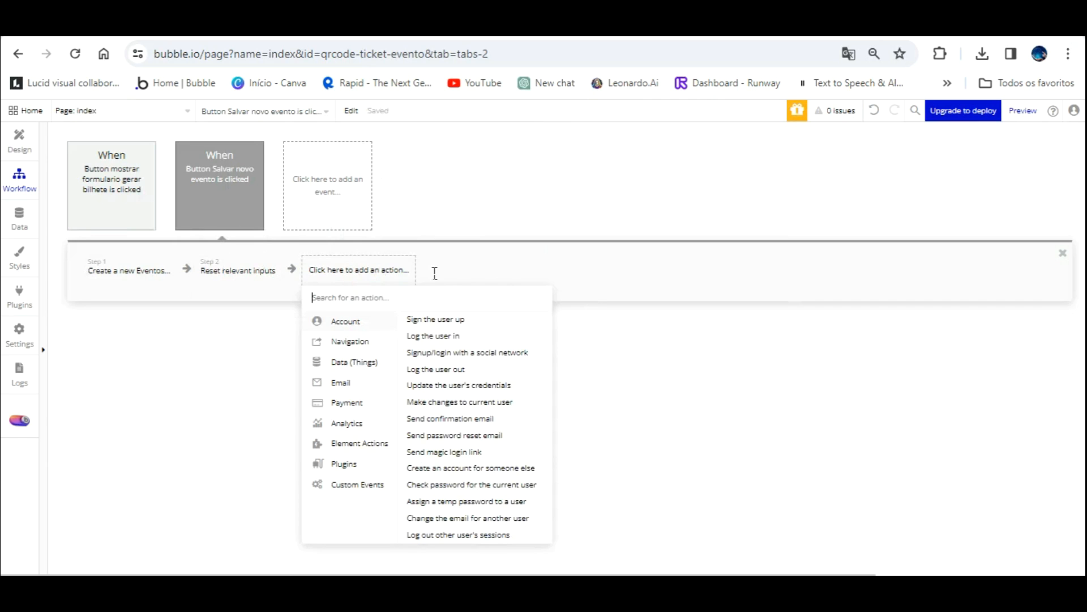
type("bep")
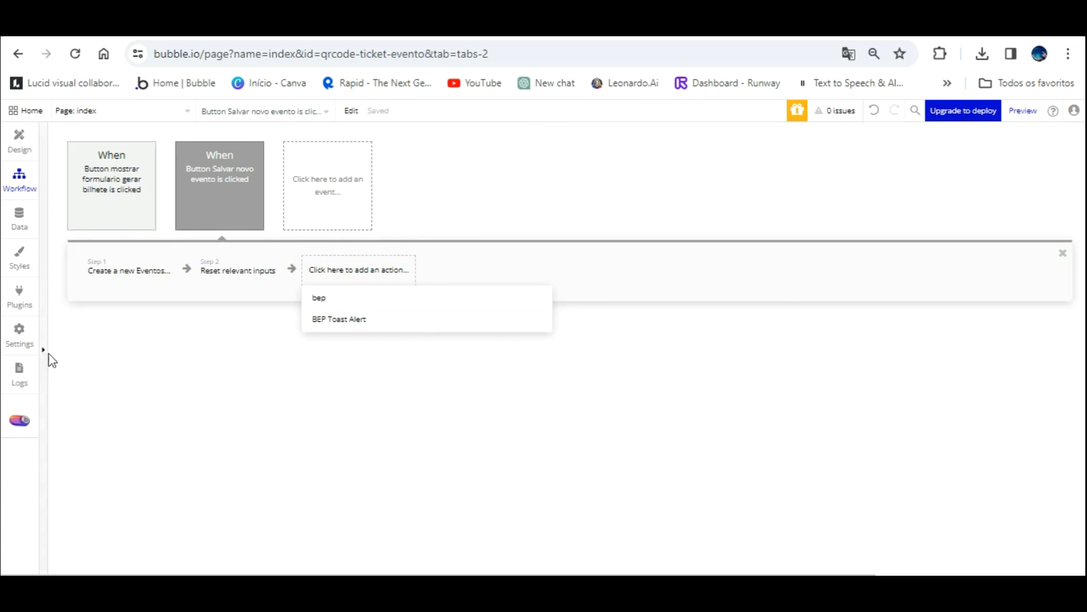
left_click(351, 319)
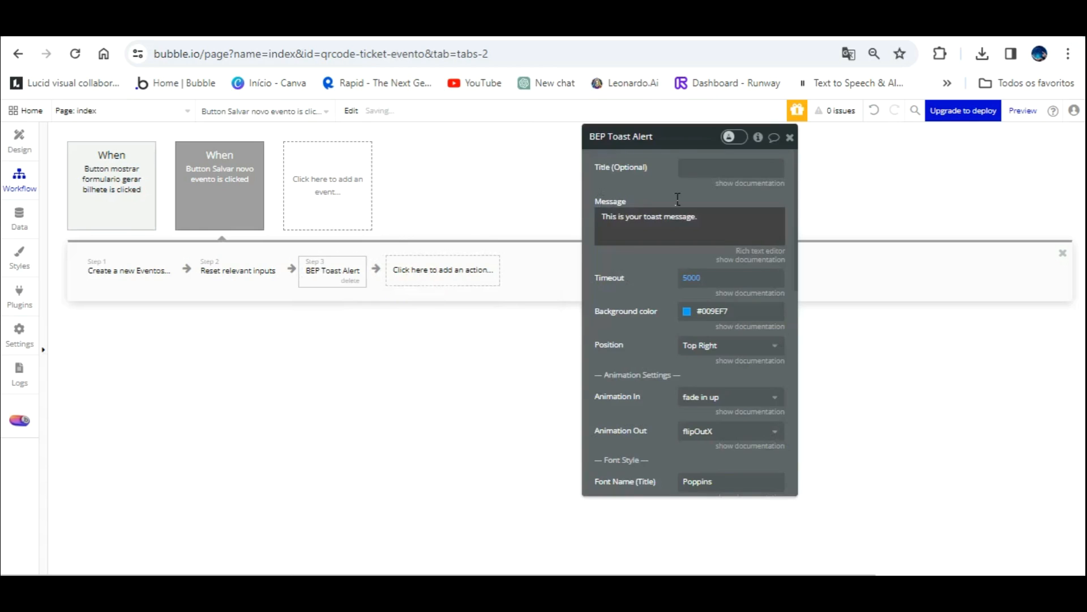
Step: Set the toast alert's position to Center and its timeout to 2500
scroll(694, 194, "down", 3)
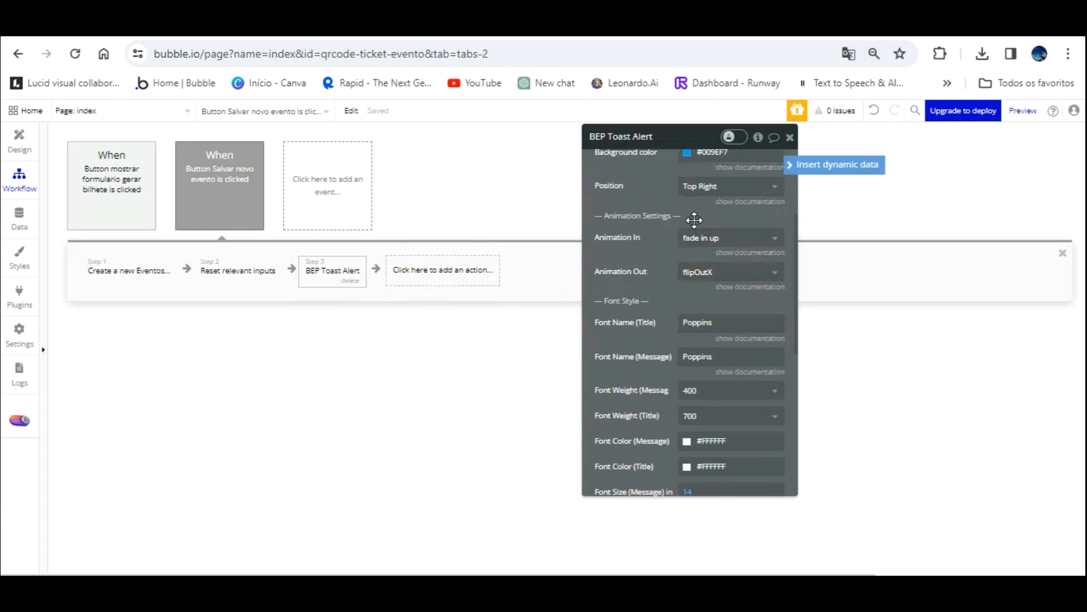
scroll(697, 219, "up", 2)
left_click(716, 267)
left_click(697, 286)
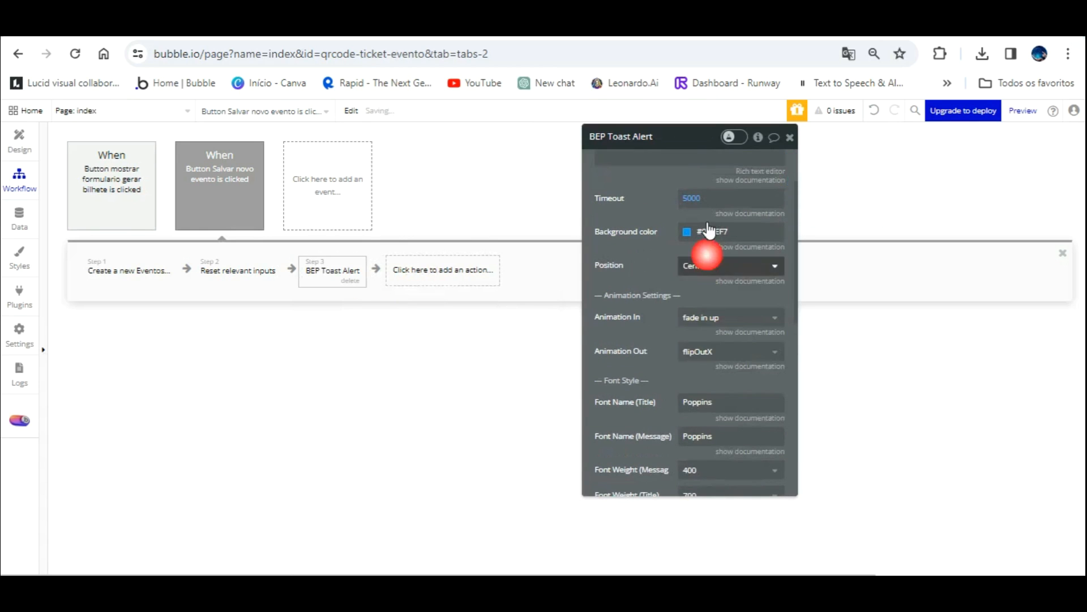
left_click(703, 231)
left_click(674, 190)
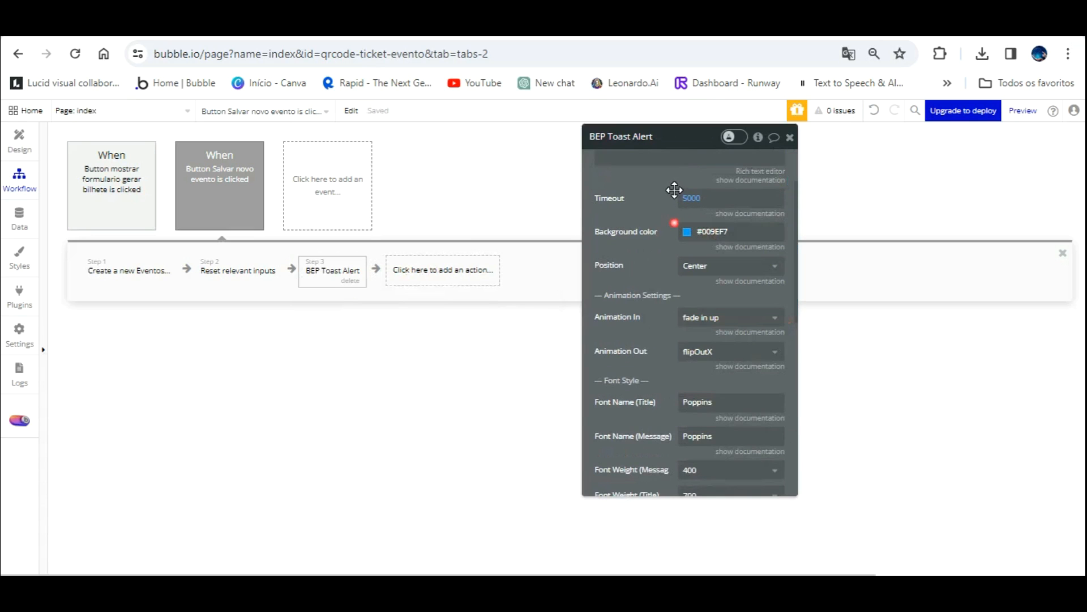
left_click(685, 195)
type("25")
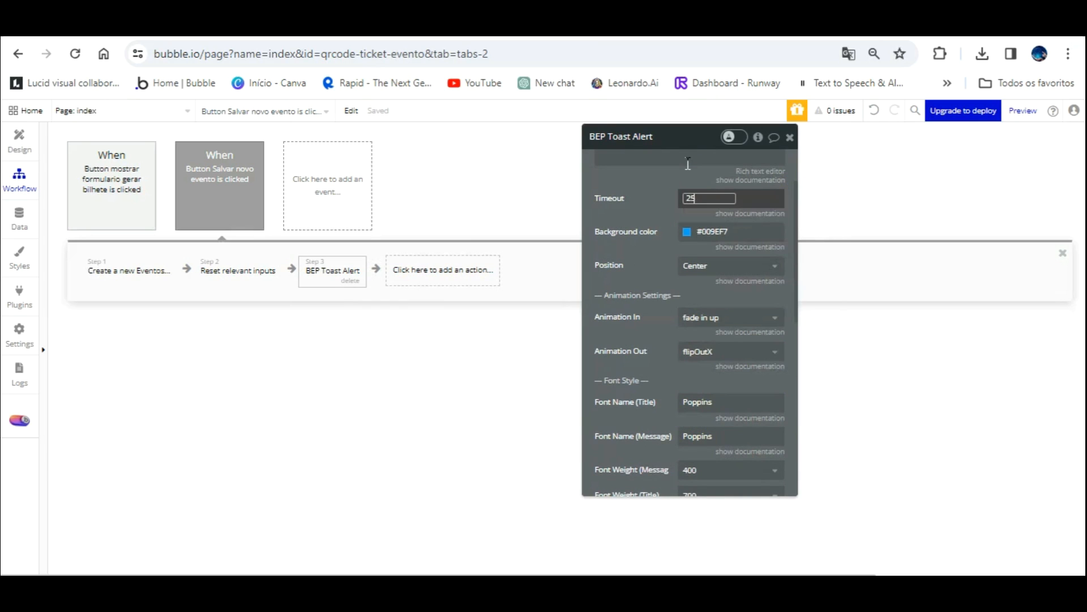
left_click(633, 182)
Step: Replace the toast alert's message with "Evento criado com sucesso!"
scroll(651, 180, "up", 2)
left_click(665, 222)
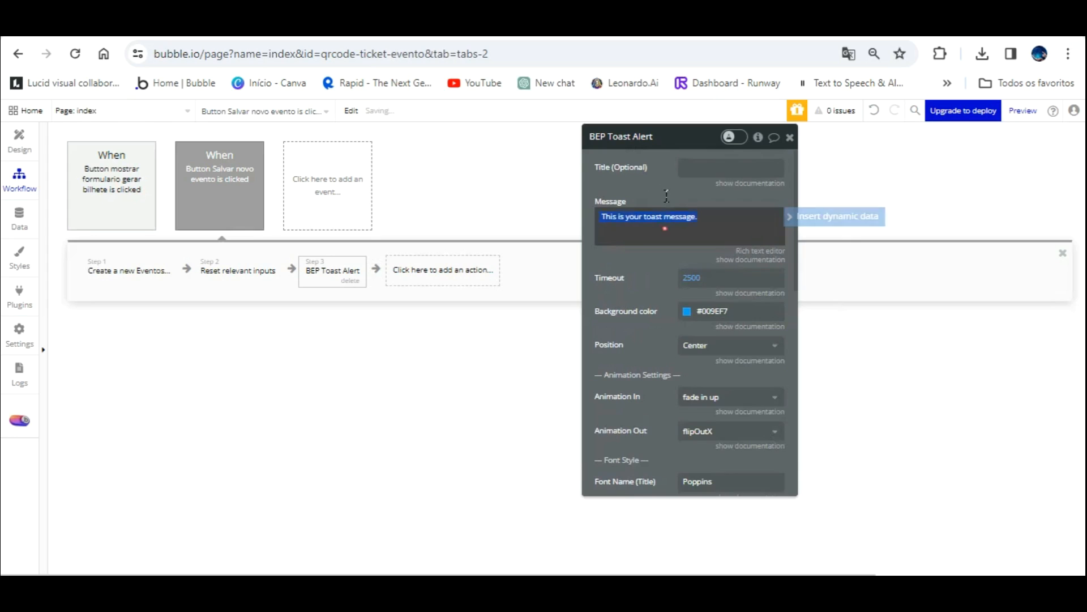
type("Eve")
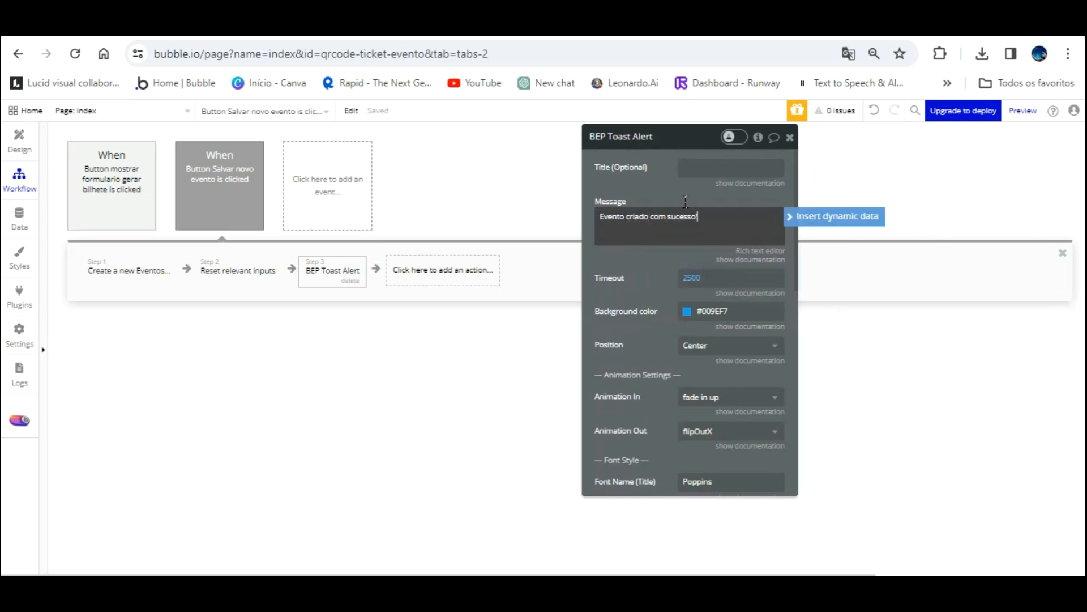
type("nto criado com sucesso!")
Step: Set the toast alert's message font size to 20 px
scroll(673, 303, "down", 4)
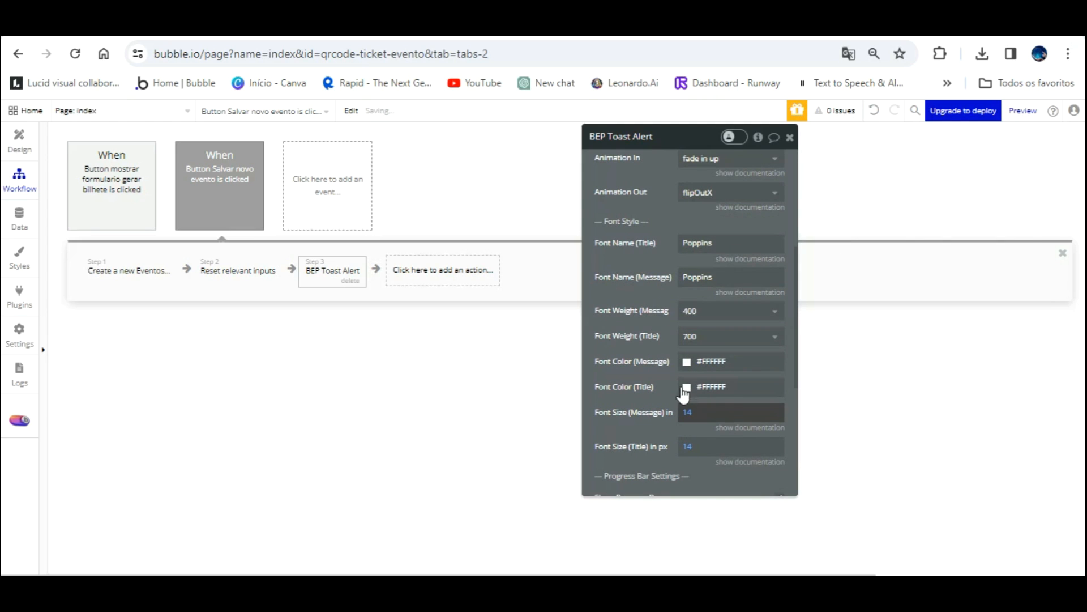
left_click(687, 414)
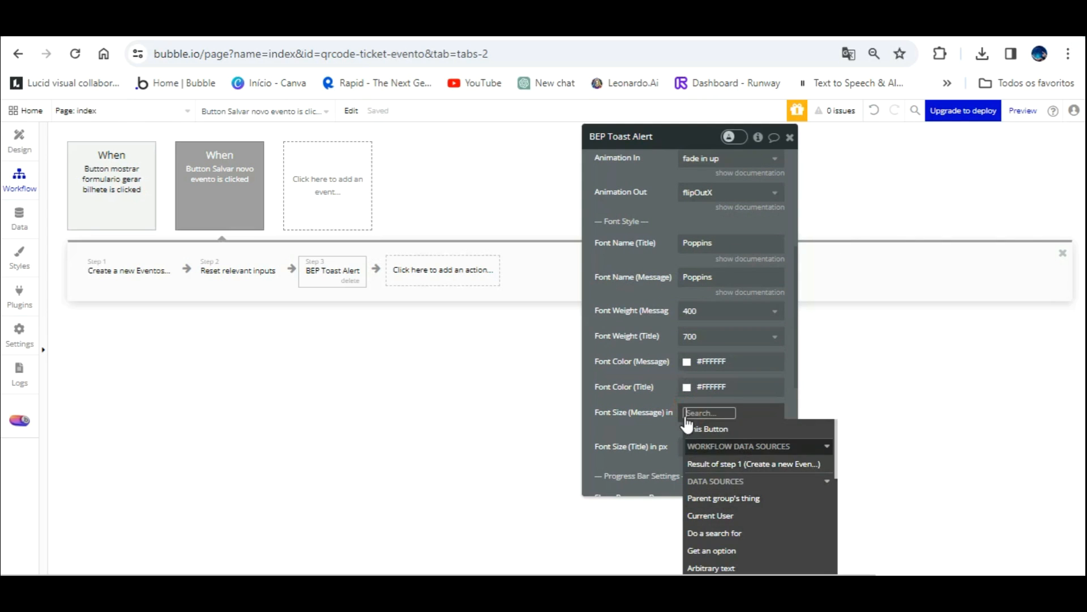
type("20")
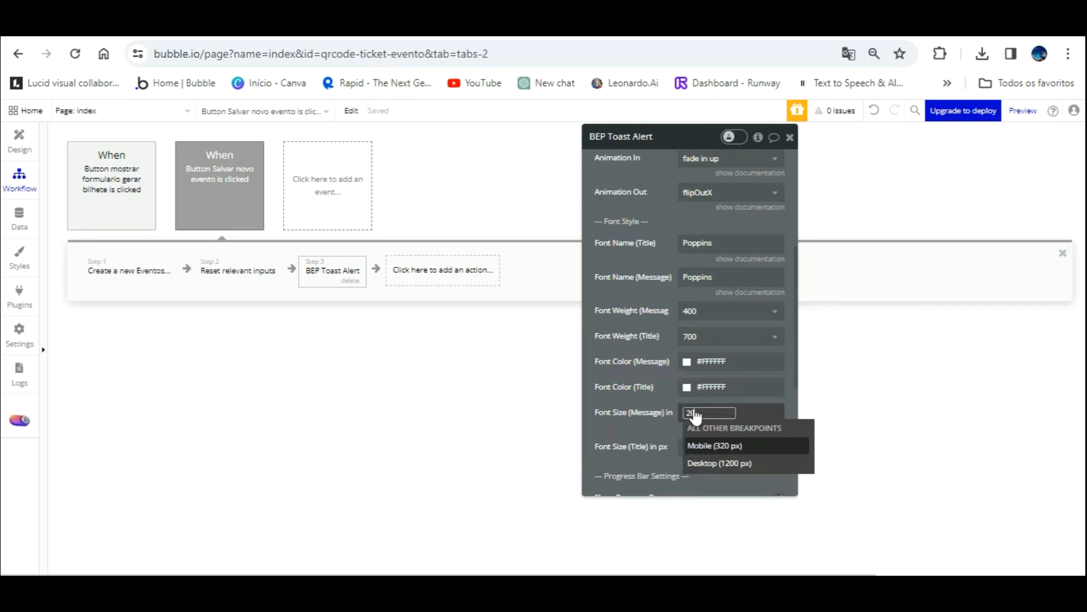
left_click(664, 402)
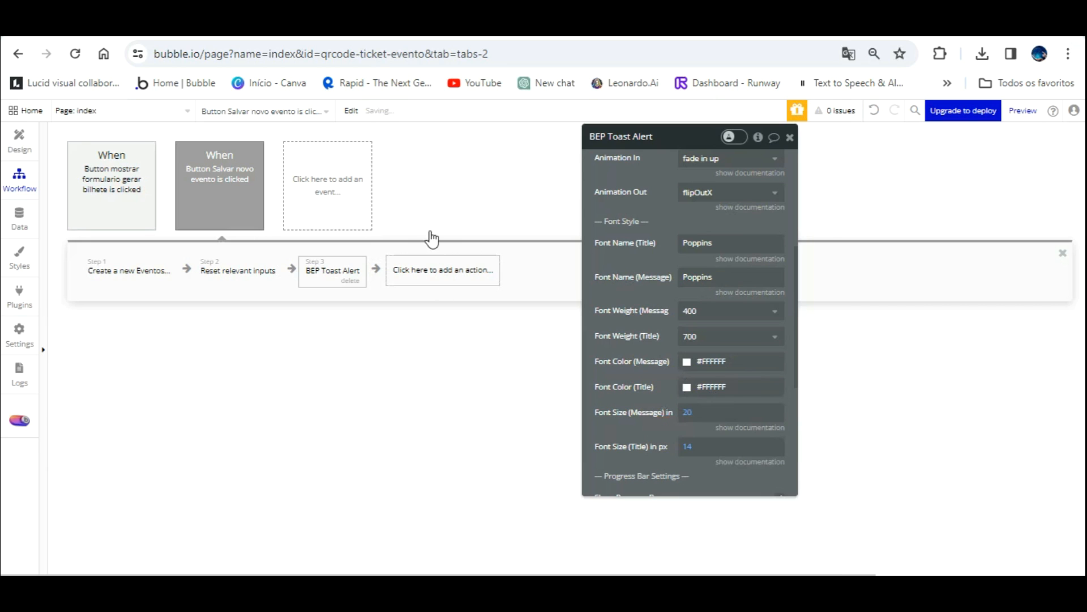
Step: Add a Hide element action as the fourth step of the workflow and choose the element it hides
left_click(431, 269)
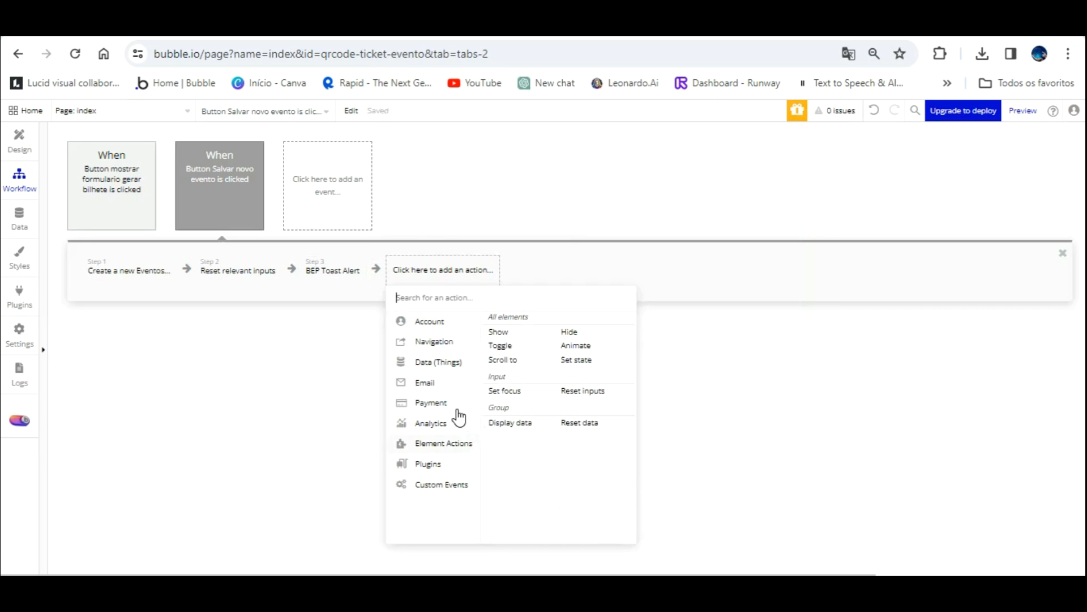
left_click(575, 332)
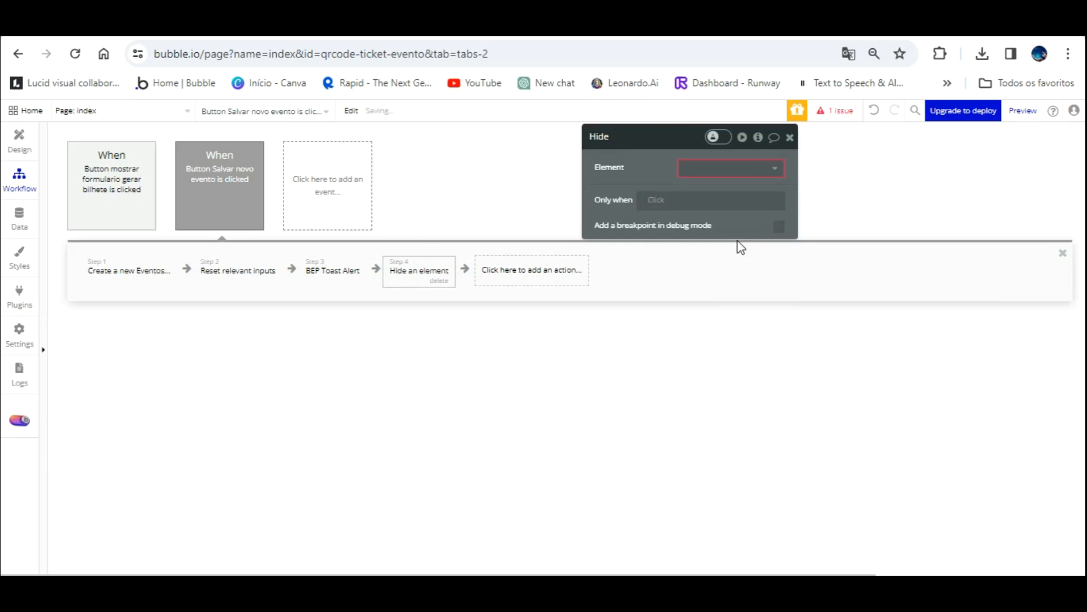
left_click(752, 169)
left_click(755, 187)
left_click(709, 409)
Step: Switch to the running app preview, refresh it to the latest version and open the Gerar Novo Bilhete form
left_click(510, 28)
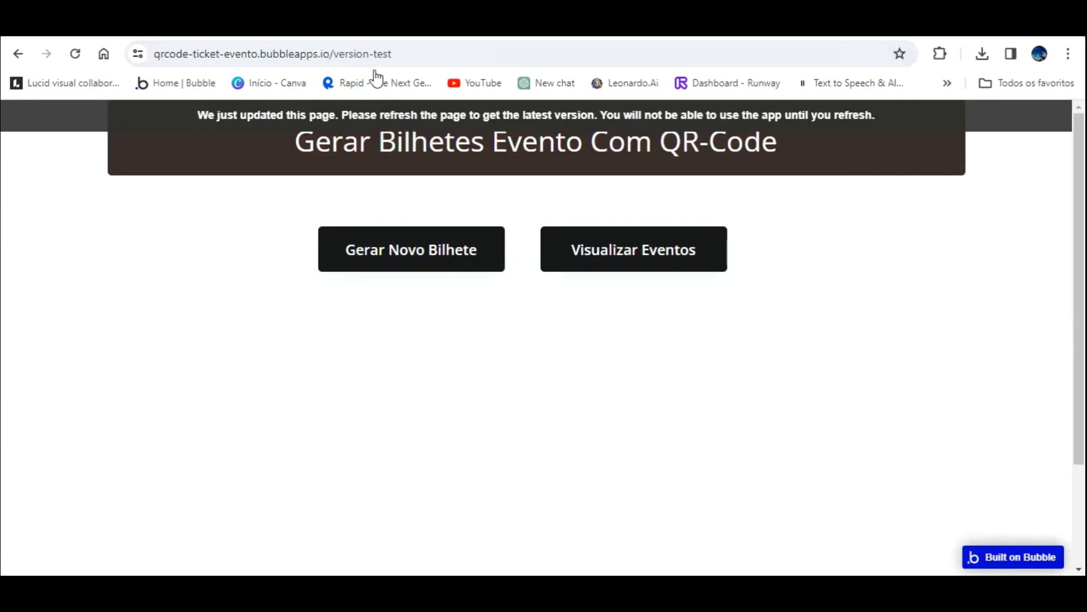
left_click(374, 115)
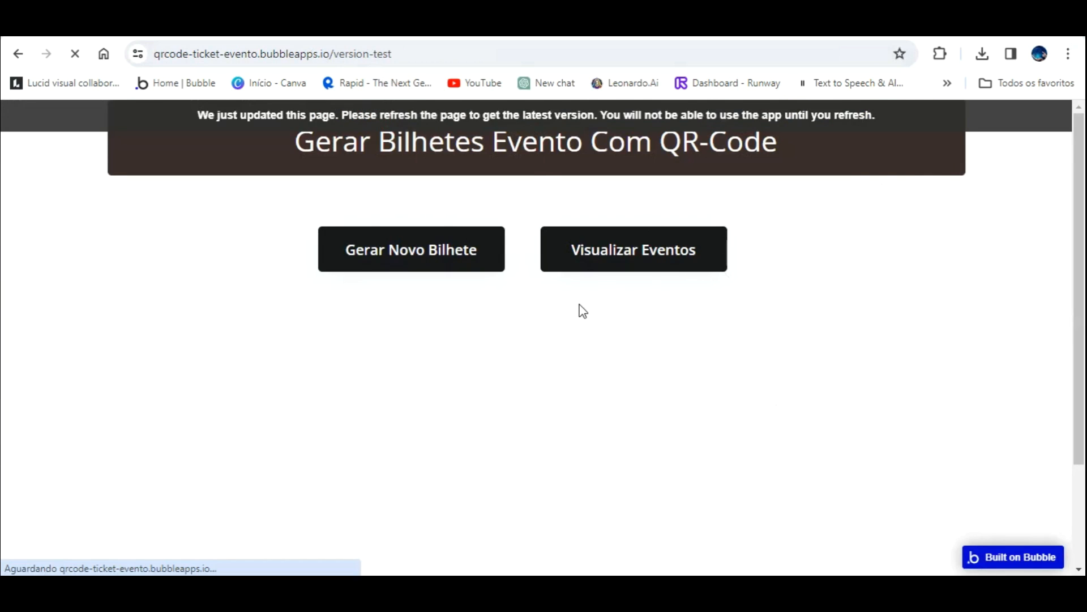
left_click(461, 248)
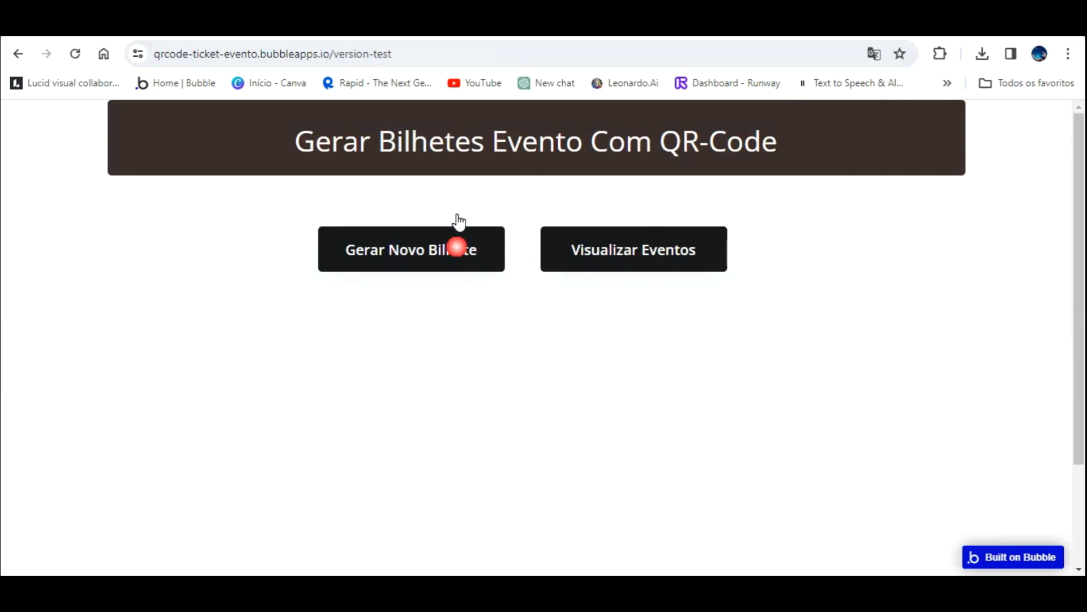
Step: Upload the picture of the curly-haired boy on a blue scooter from Downloads as the event image
left_click(294, 296)
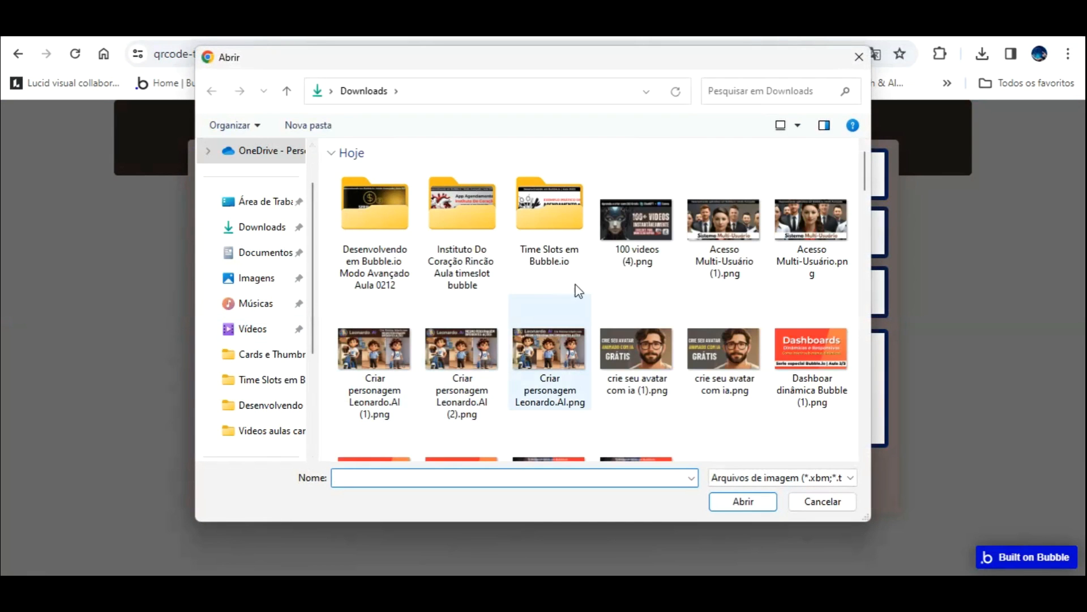
scroll(723, 301, "down", 10)
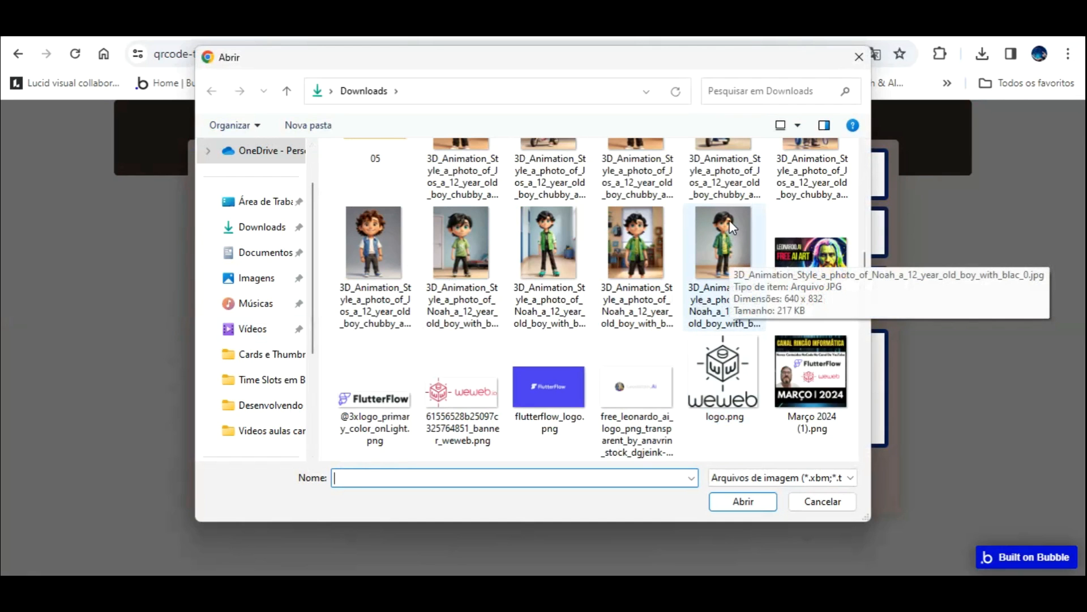
scroll(717, 227, "up", 1)
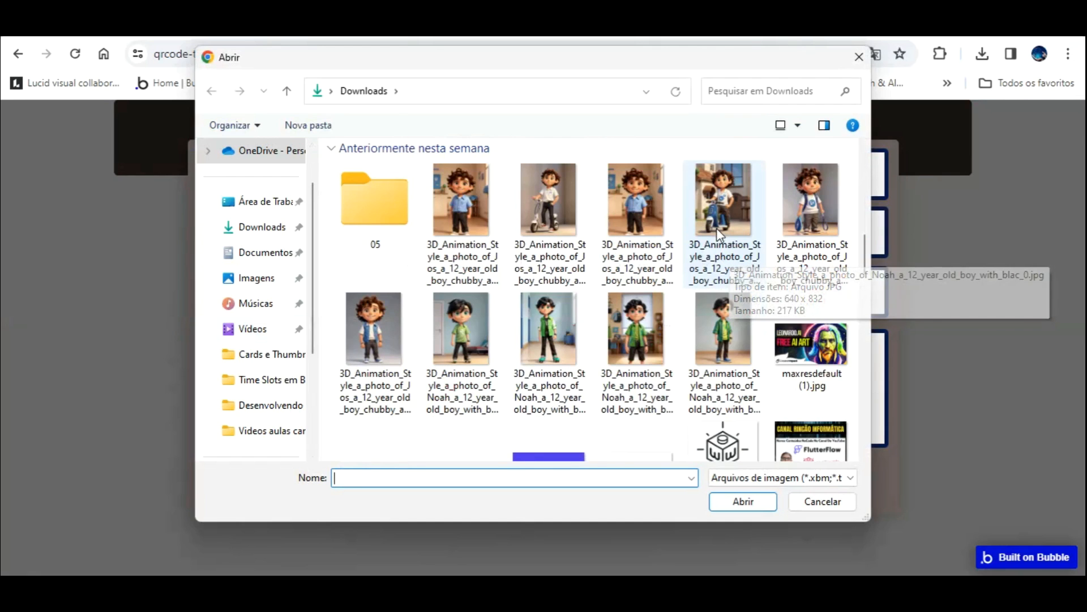
double_click(720, 170)
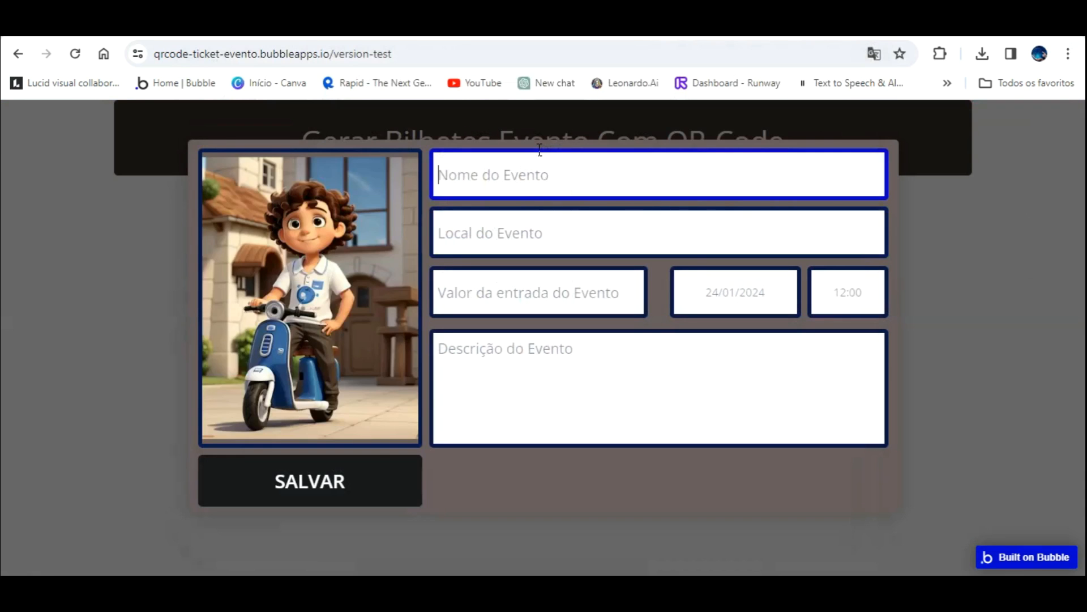
Step: Name the event "Festa Comemoração Aulas Inteligência Artificial" in the new event form
key("alt+Tab")
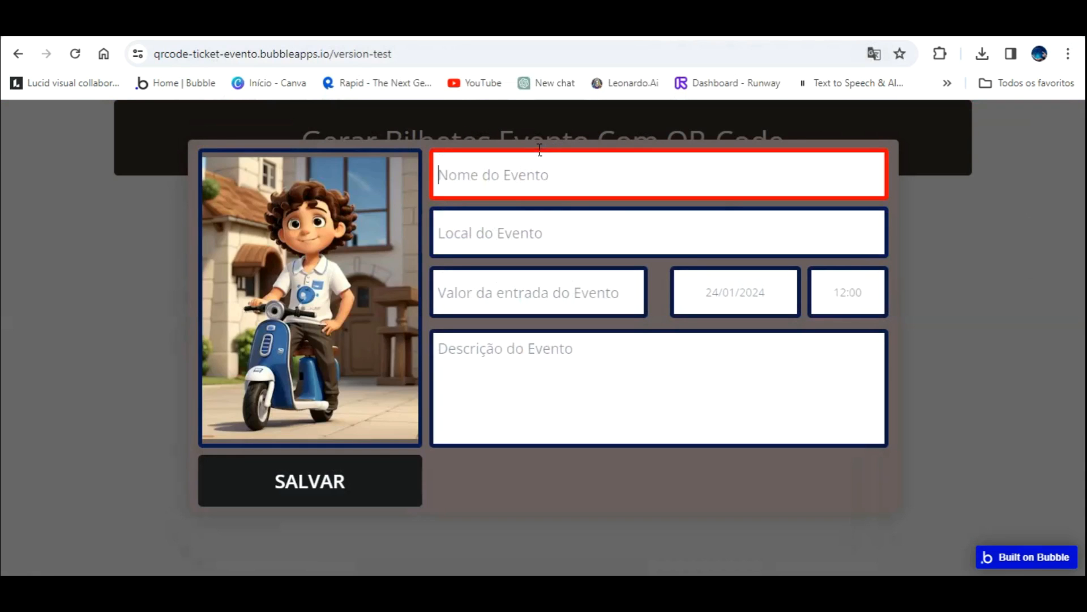
type("F")
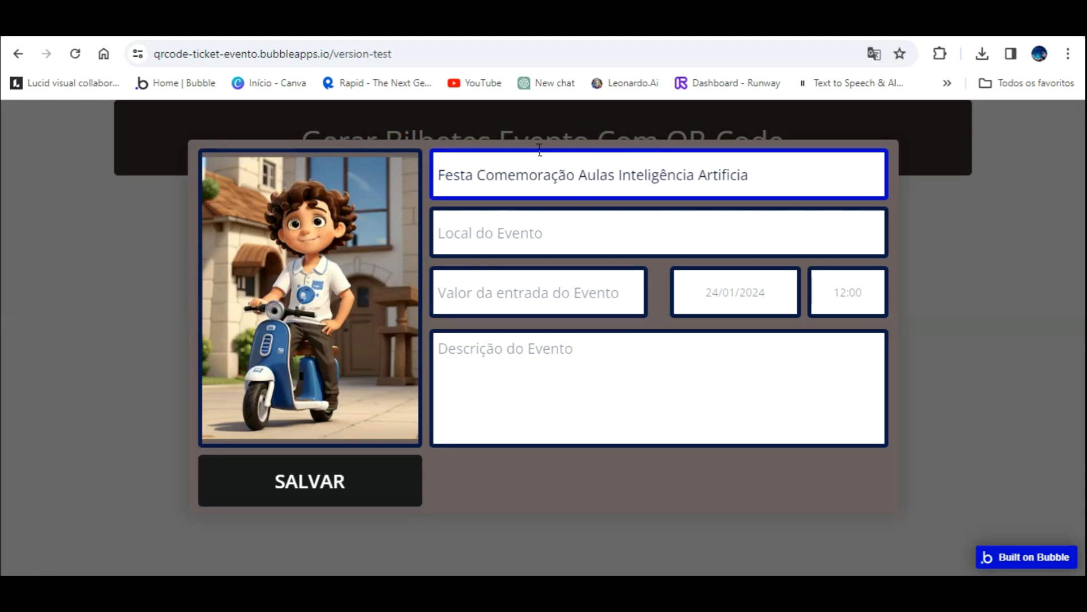
key("Tab")
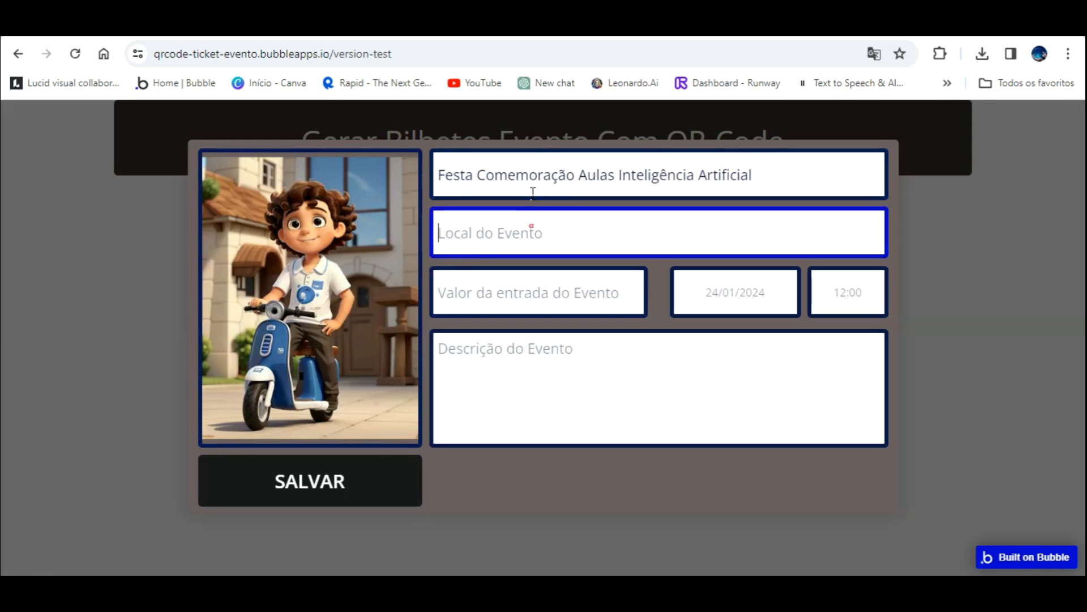
Step: Enter "Rincão Informática" as the event location and R$ 50.00 as the entry price
type("C")
key("BackSpace")
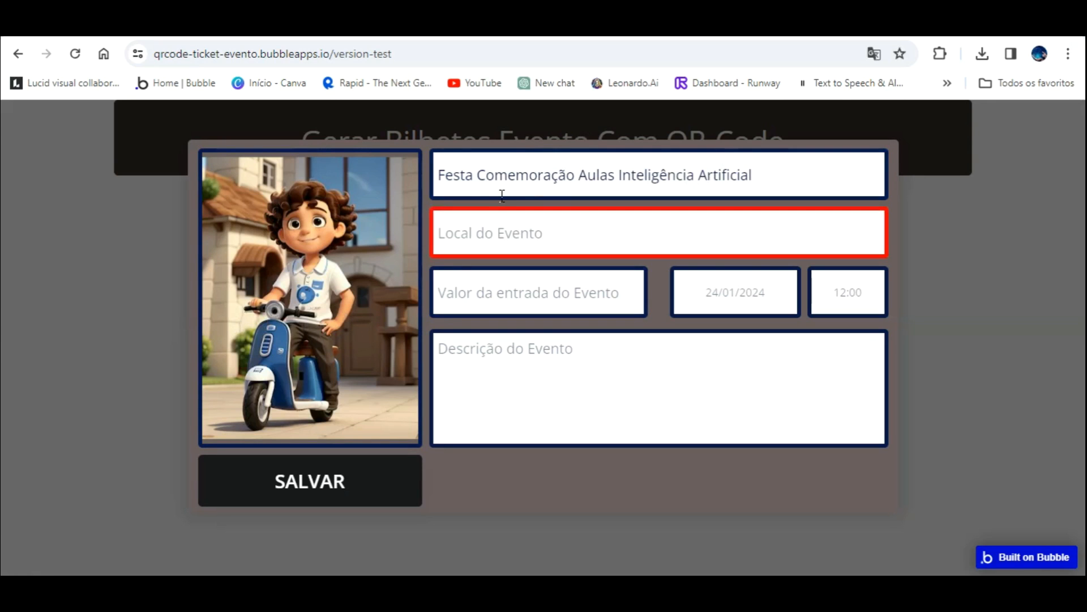
type("Rincão Infor")
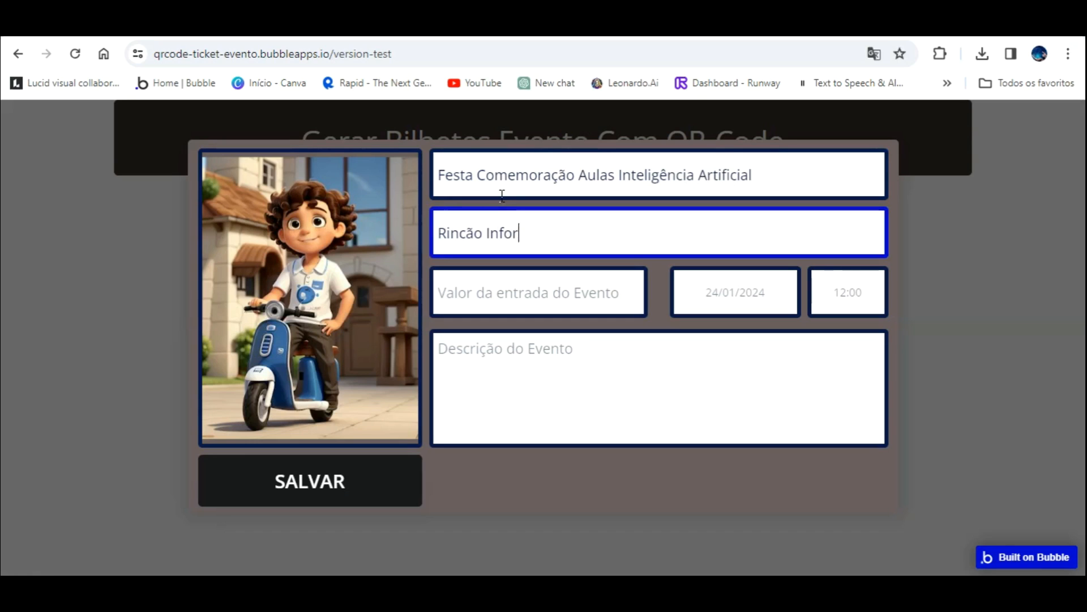
type("mática")
key("Tab")
type("0")
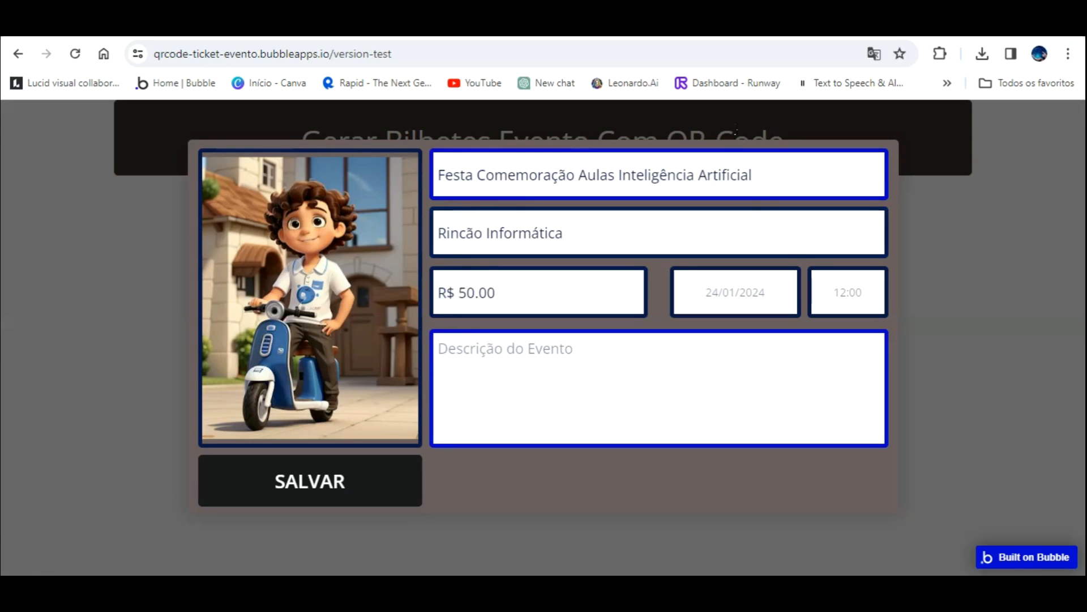
Step: Set the event date to 28/01/2024 and the start time to 20:00
left_click(757, 276)
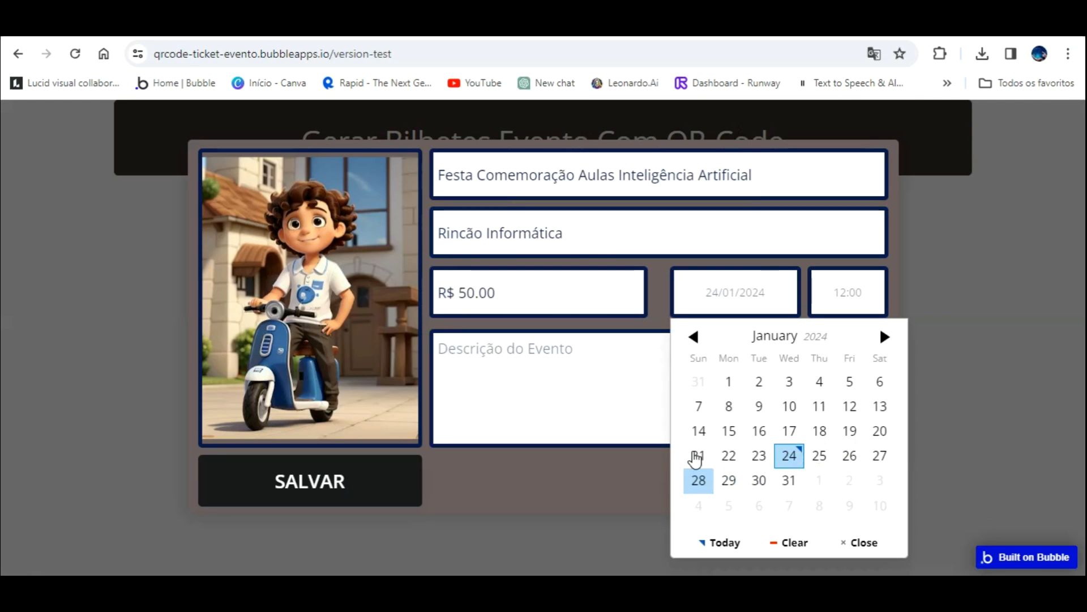
left_click(698, 473)
left_click(854, 276)
scroll(837, 388, "down", 6)
left_click(812, 390)
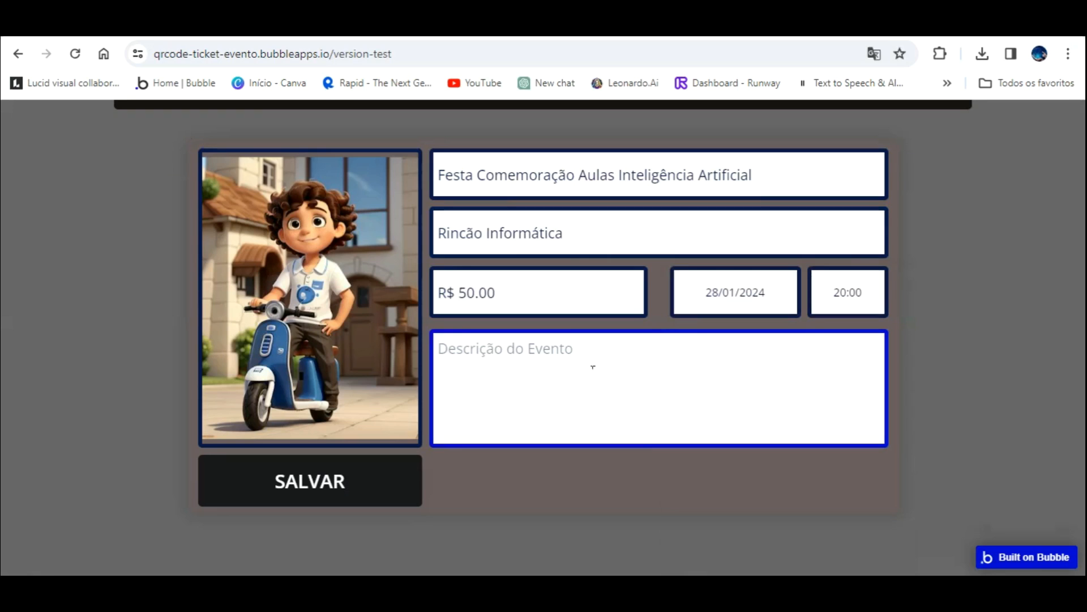
Step: Enter the description "Festa de comemoração do canal rincão informática no youtube as novas aulas de IA." and save the event
type("F")
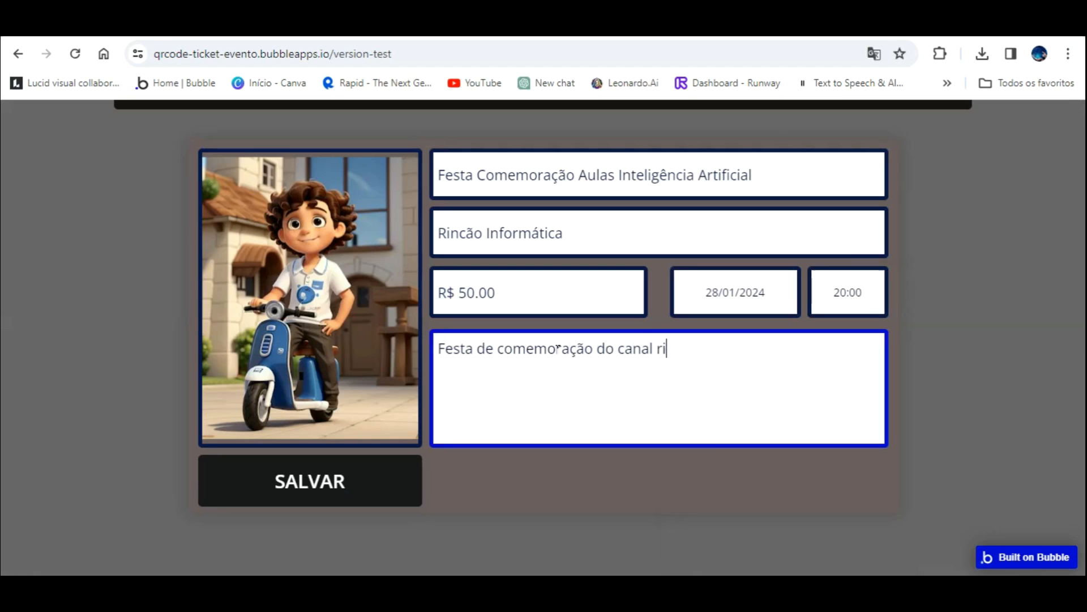
type("ormática no")
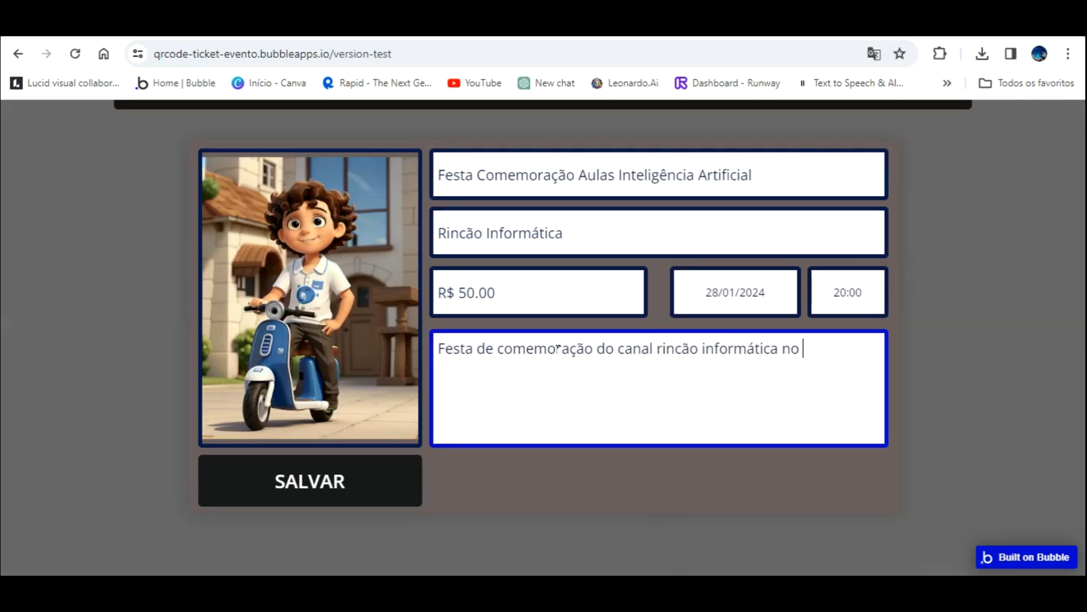
type(" youtube")
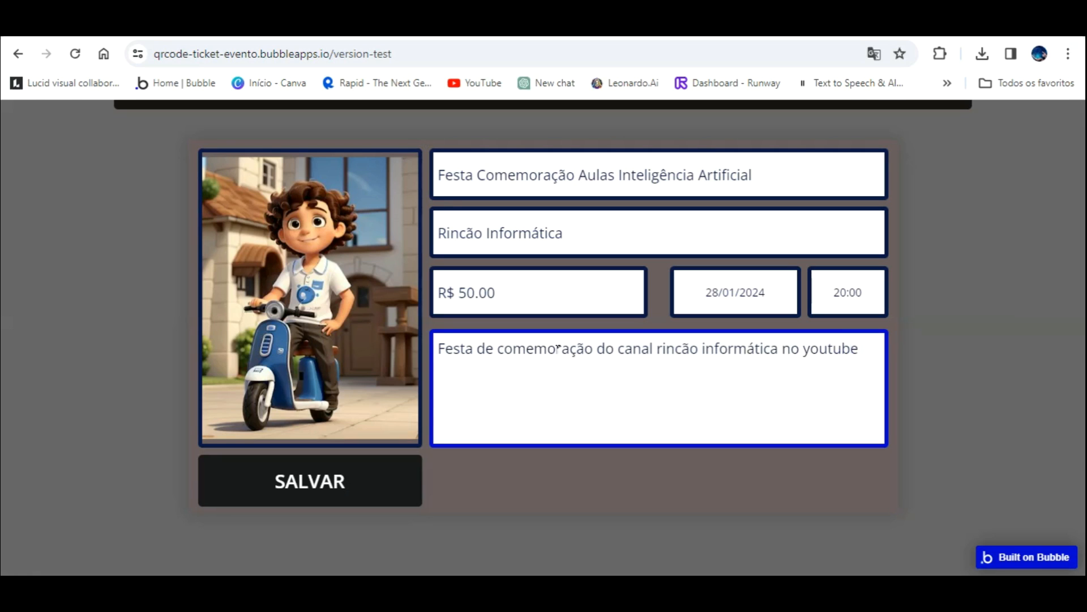
type("novas aulas de IA")
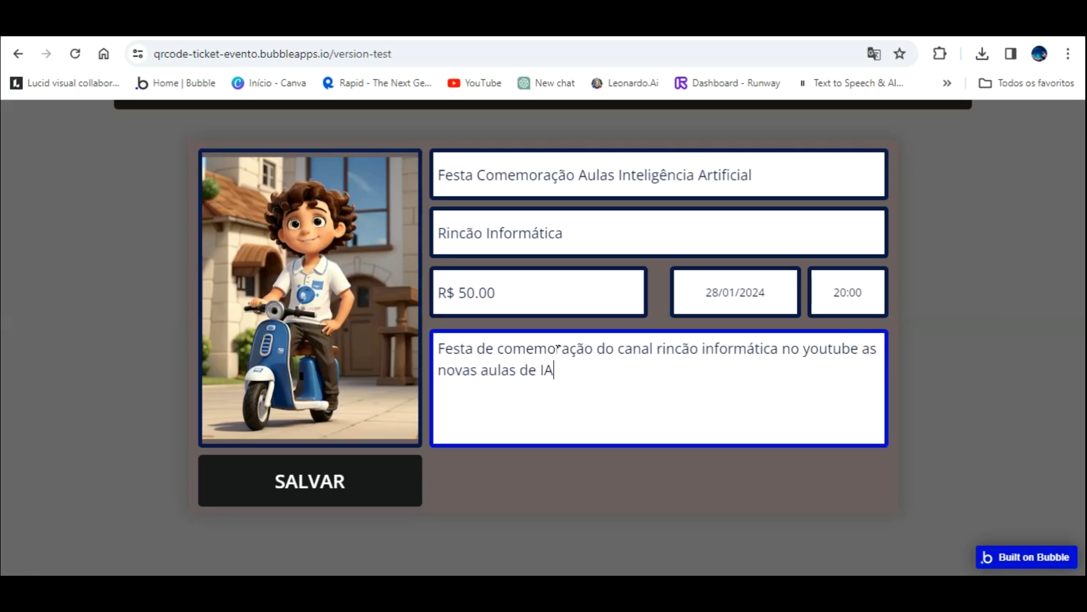
type(".")
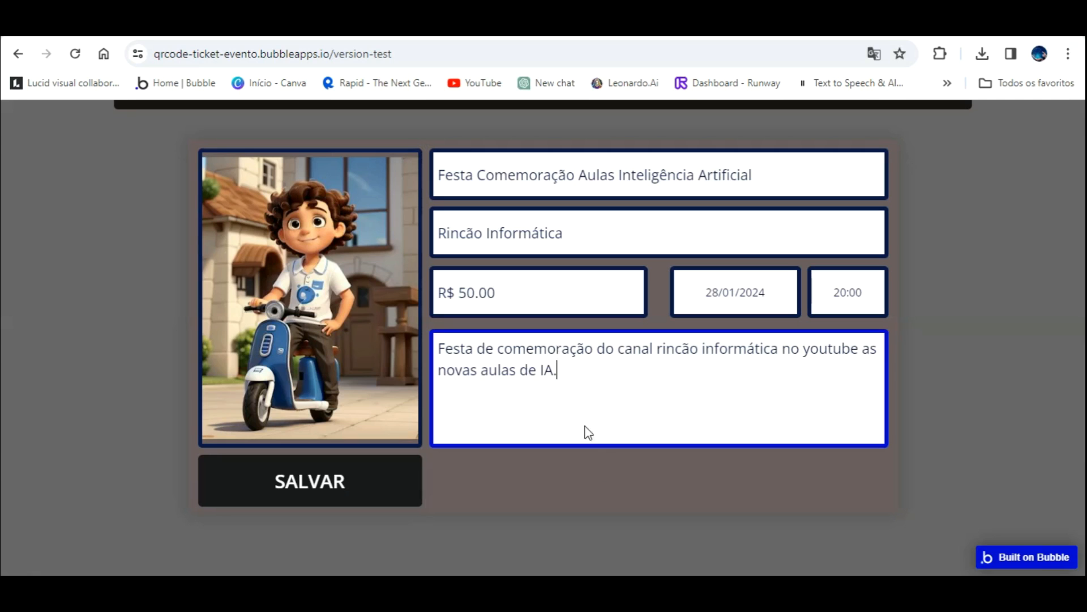
left_click(346, 462)
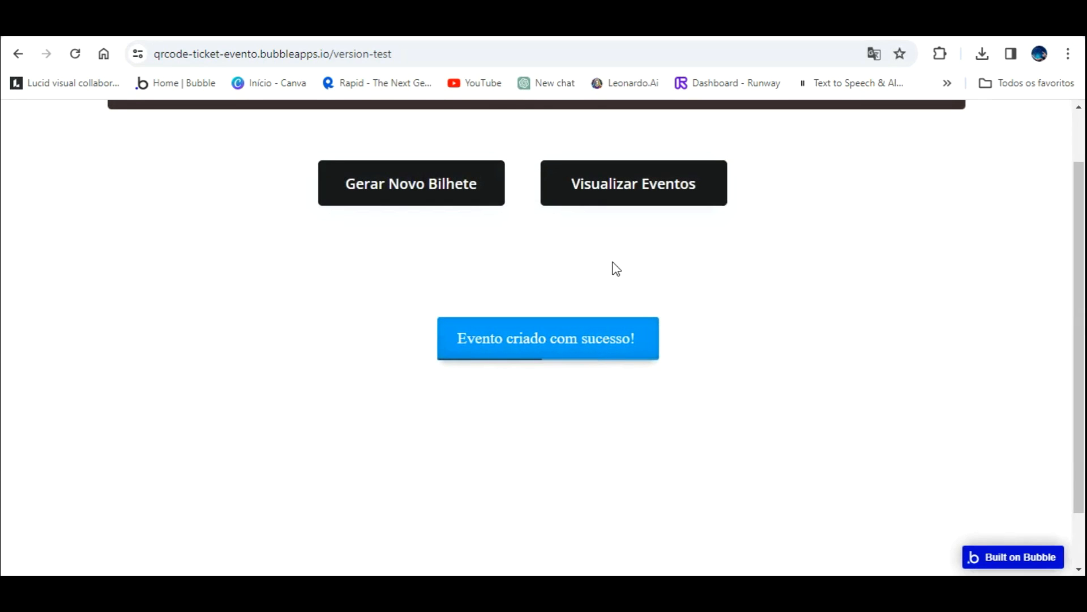
Step: Switch to the Bubble editor and check the saved event's record among the application data for All Eventos
left_click(186, 24)
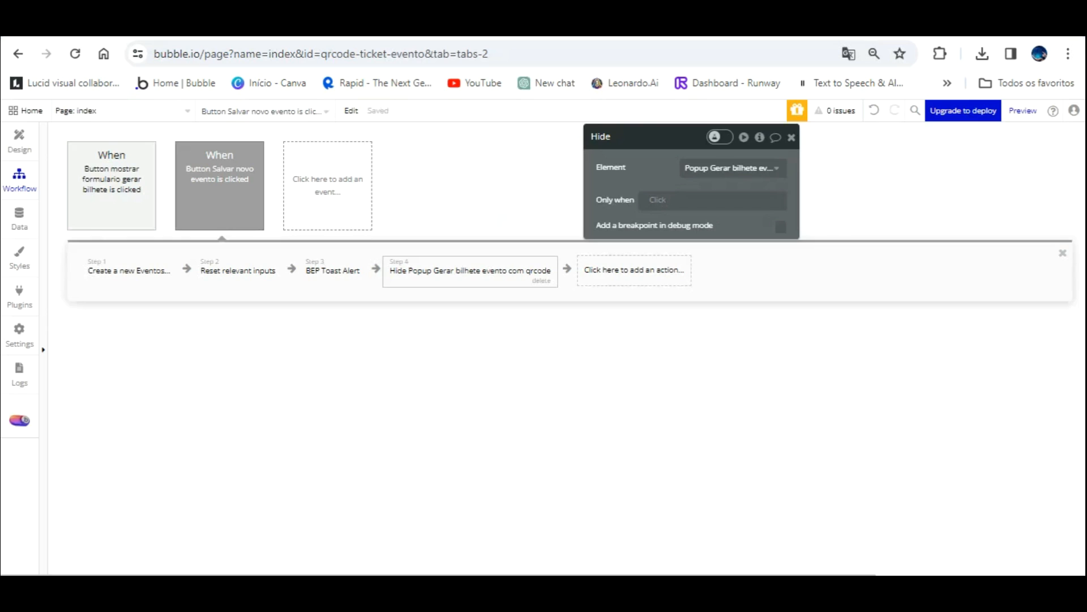
left_click(26, 227)
left_click(91, 287)
left_click(239, 164)
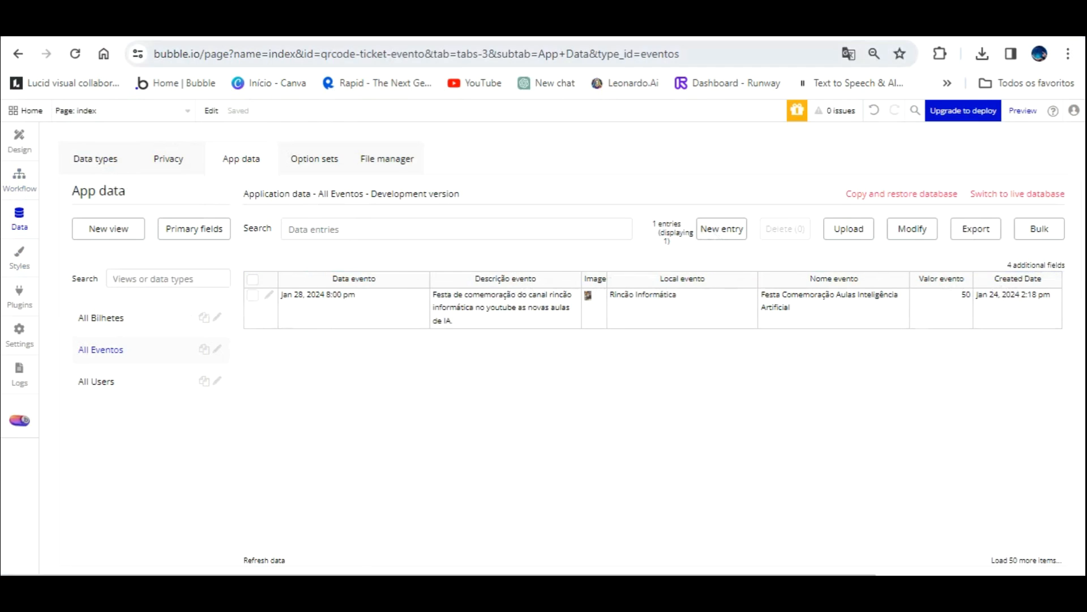
Step: Switch back to the running app preview and open the Gerar Novo Bilhete form for another event
left_click(329, 26)
scroll(477, 280, "up", 2)
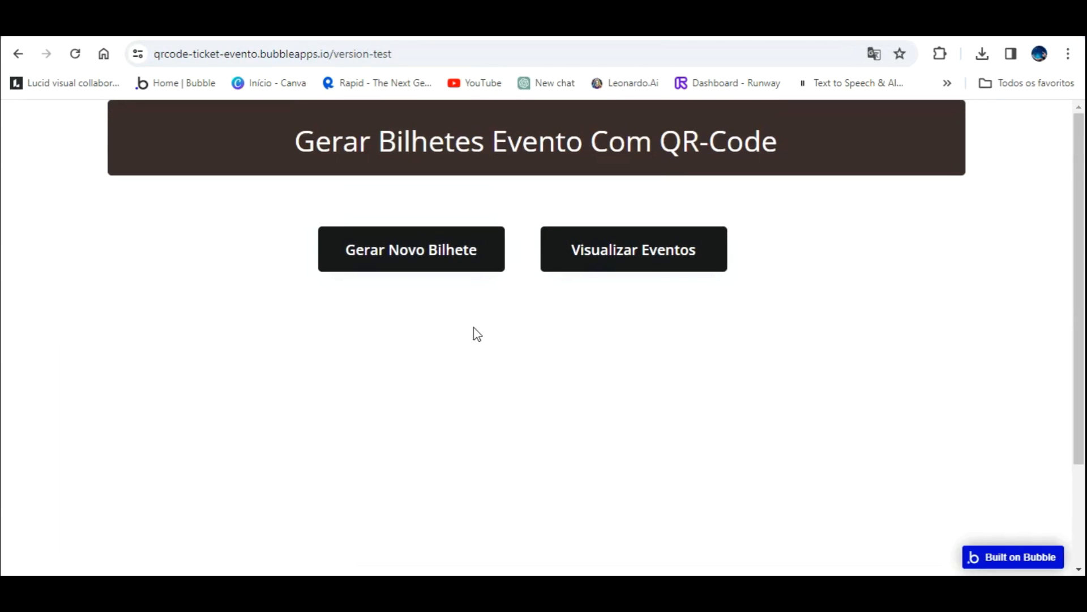
left_click(436, 237)
Step: Upload the Pngtree 3D cartoon robot picture from the Imagens e Videos aulas Diversas Canal folder as the second event's image
left_click(340, 257)
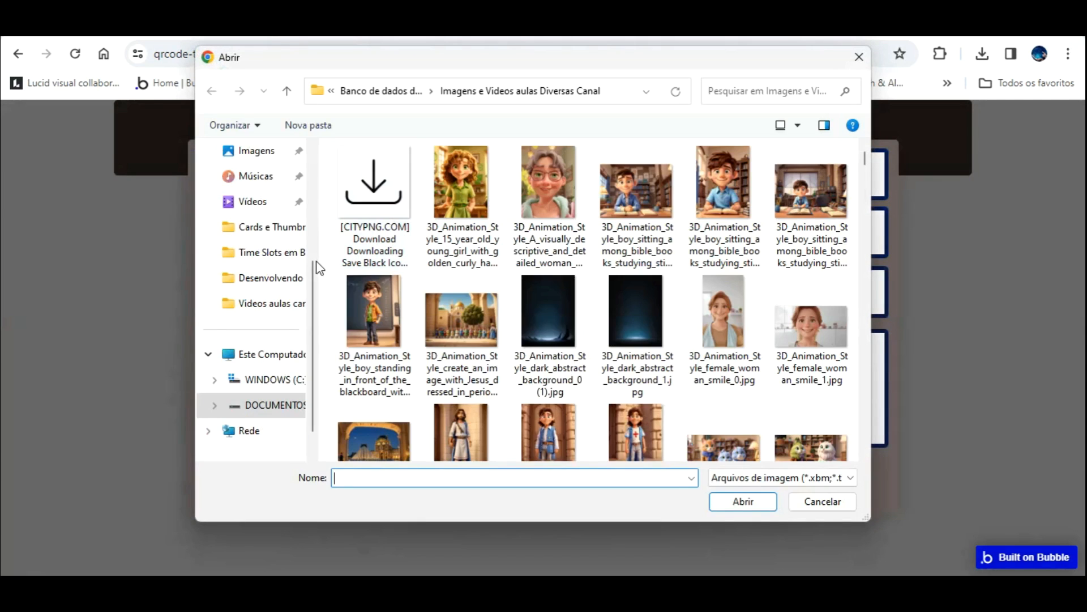
scroll(637, 292, "down", 8)
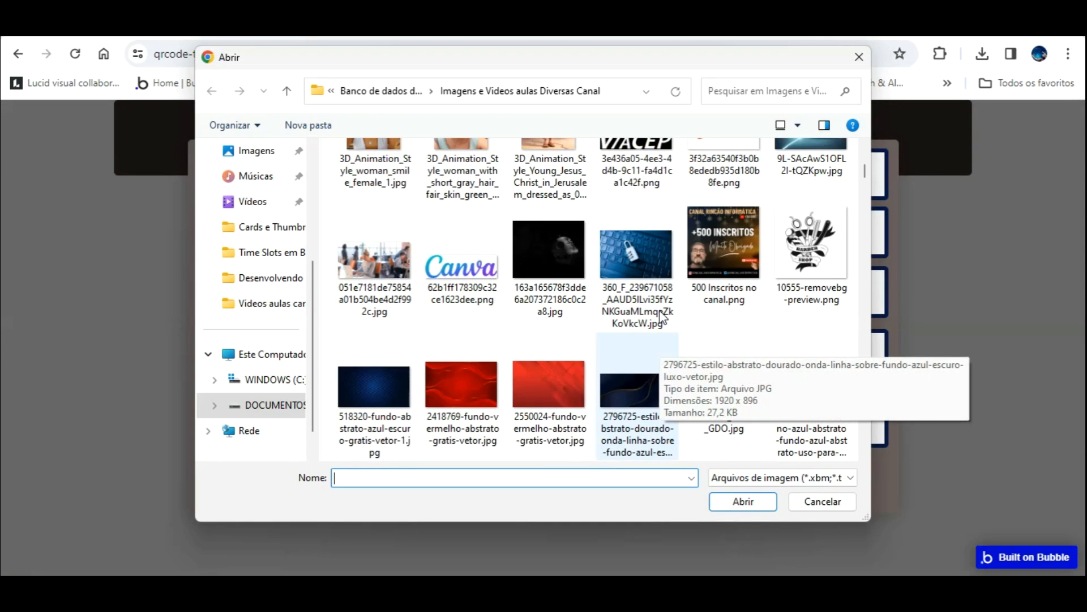
scroll(663, 317, "down", 7)
scroll(663, 317, "down", 4)
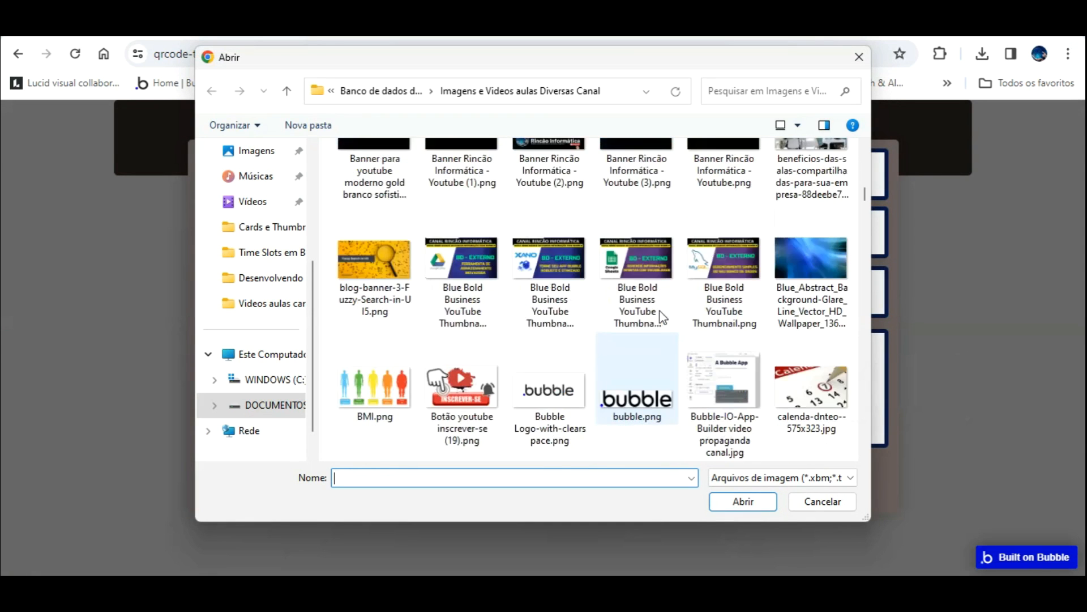
scroll(663, 317, "down", 8)
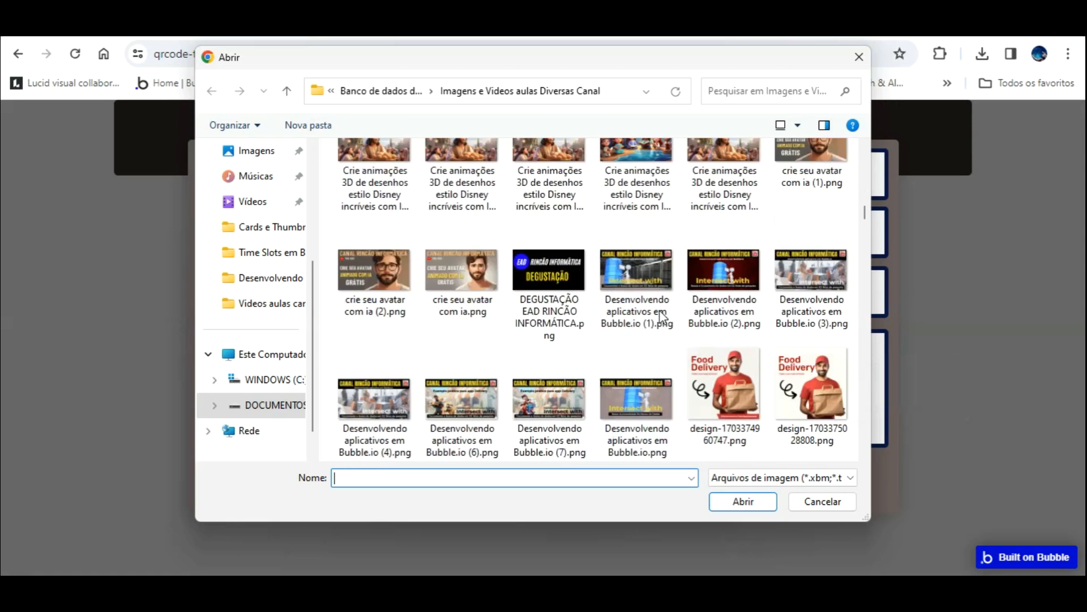
scroll(661, 317, "down", 10)
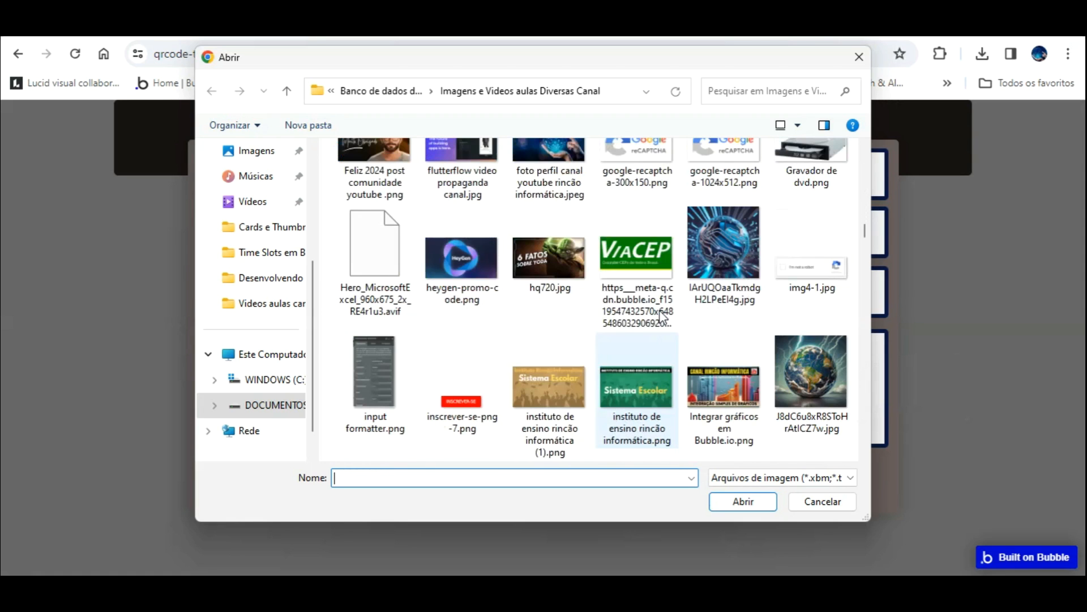
scroll(662, 318, "down", 2)
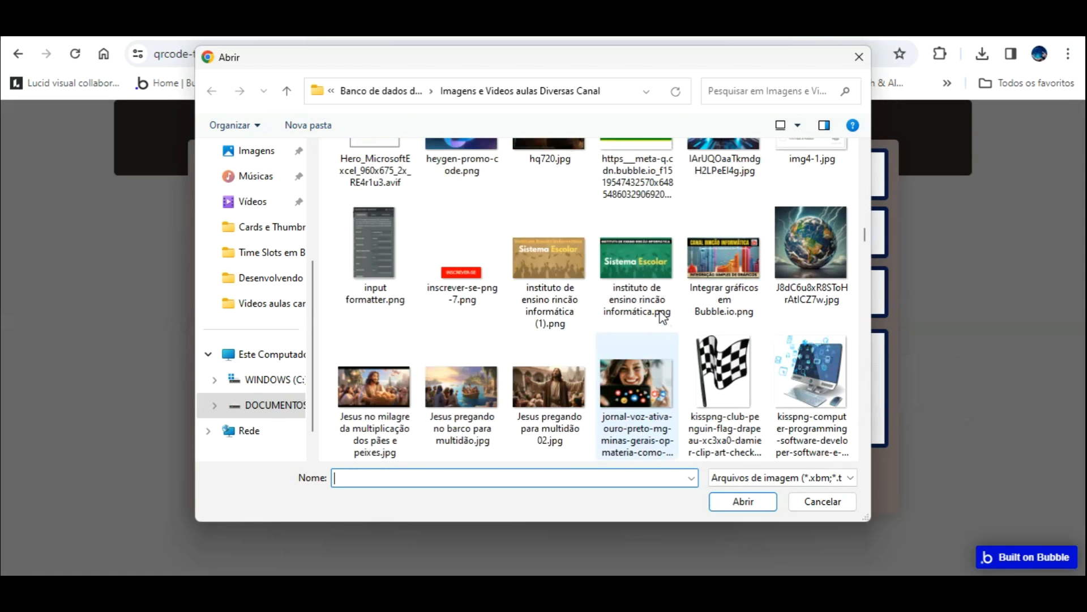
scroll(663, 317, "down", 2)
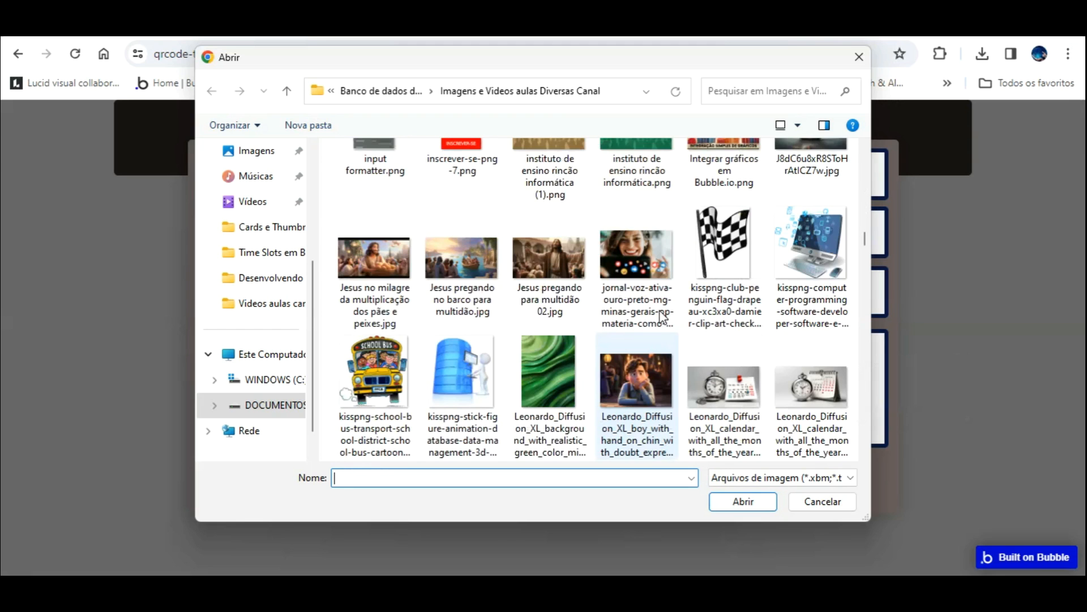
scroll(663, 317, "down", 2)
scroll(663, 317, "down", 2)
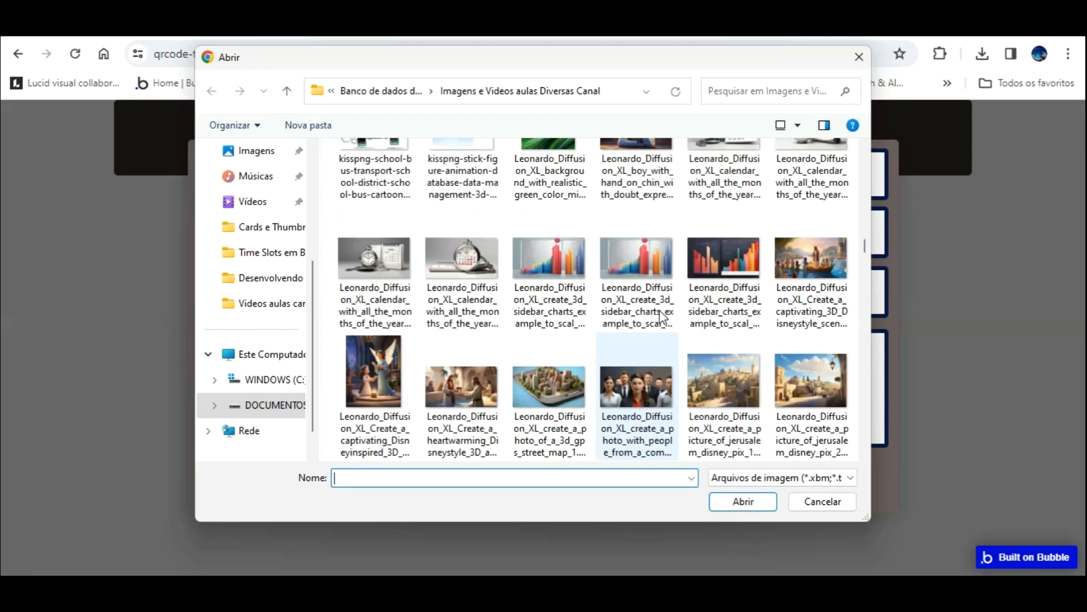
scroll(662, 317, "down", 8)
scroll(663, 317, "down", 10)
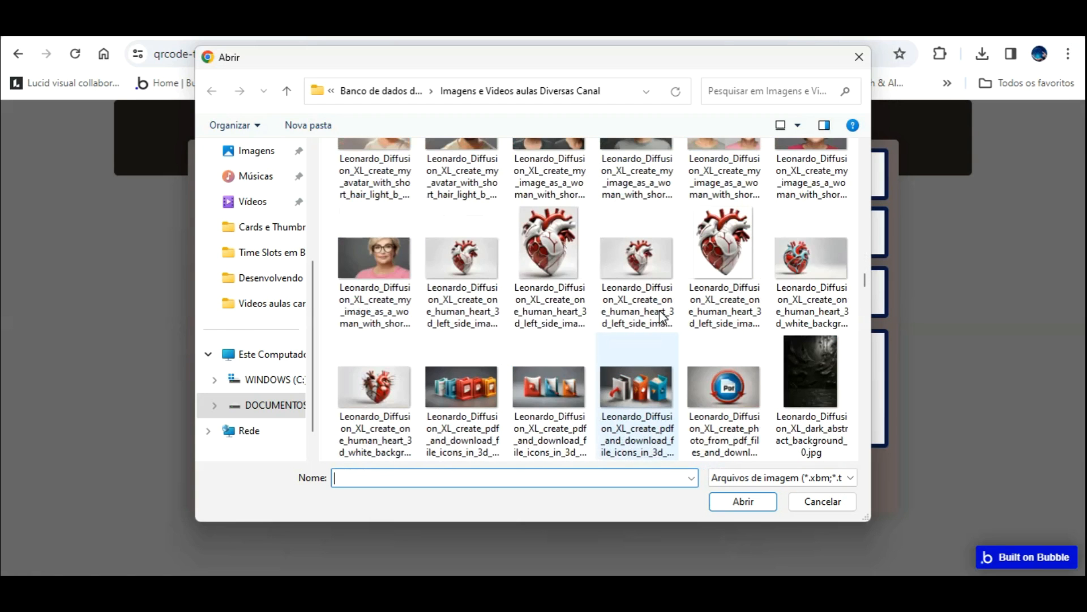
scroll(663, 317, "down", 2)
scroll(662, 317, "down", 2)
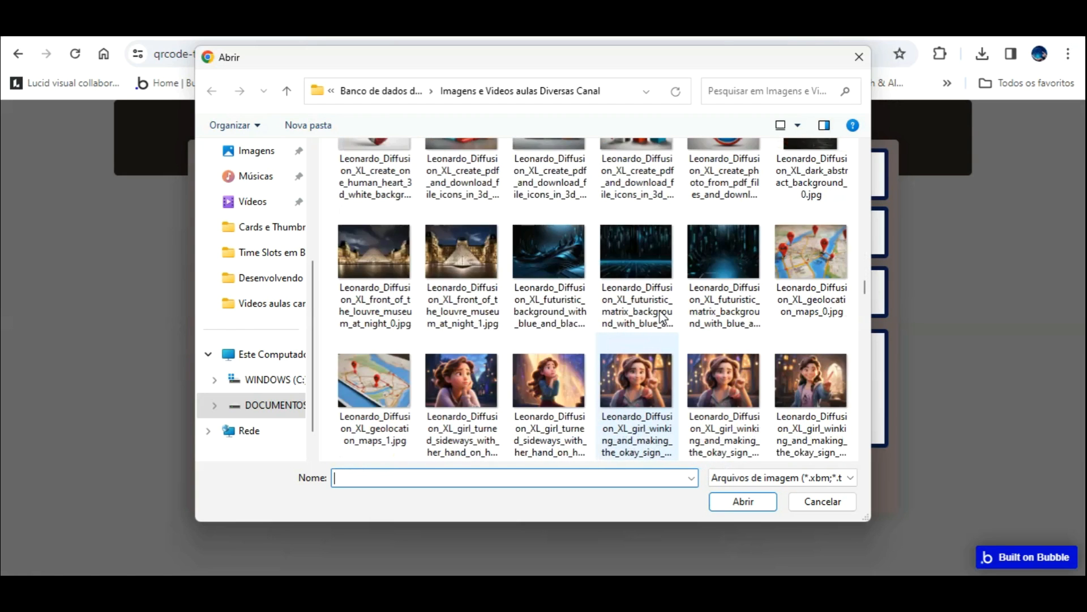
scroll(662, 316, "down", 6)
scroll(661, 316, "up", 1)
scroll(662, 316, "up", 3)
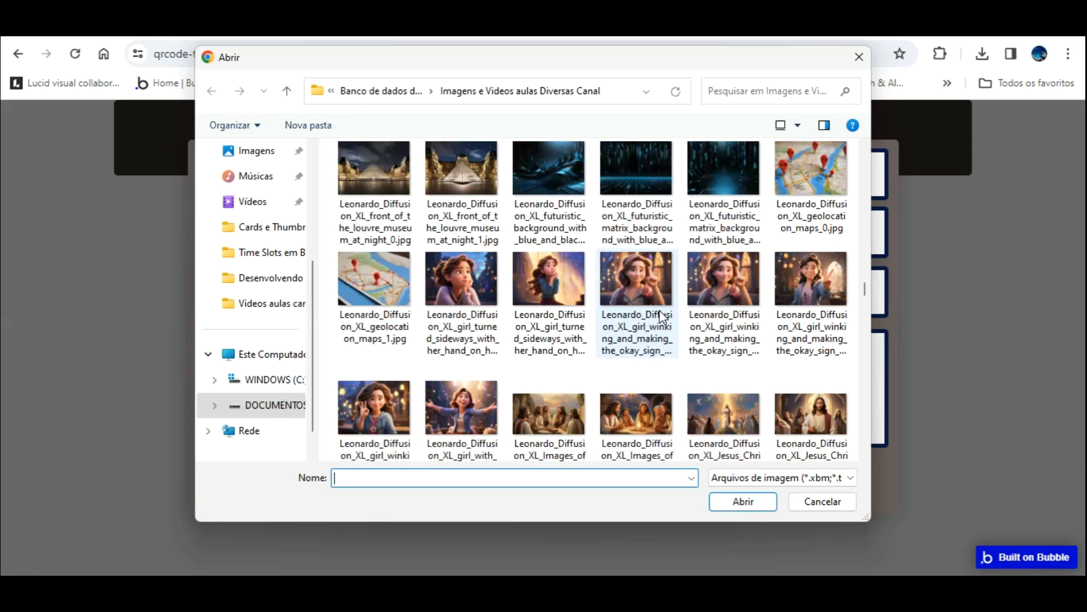
scroll(661, 316, "down", 12)
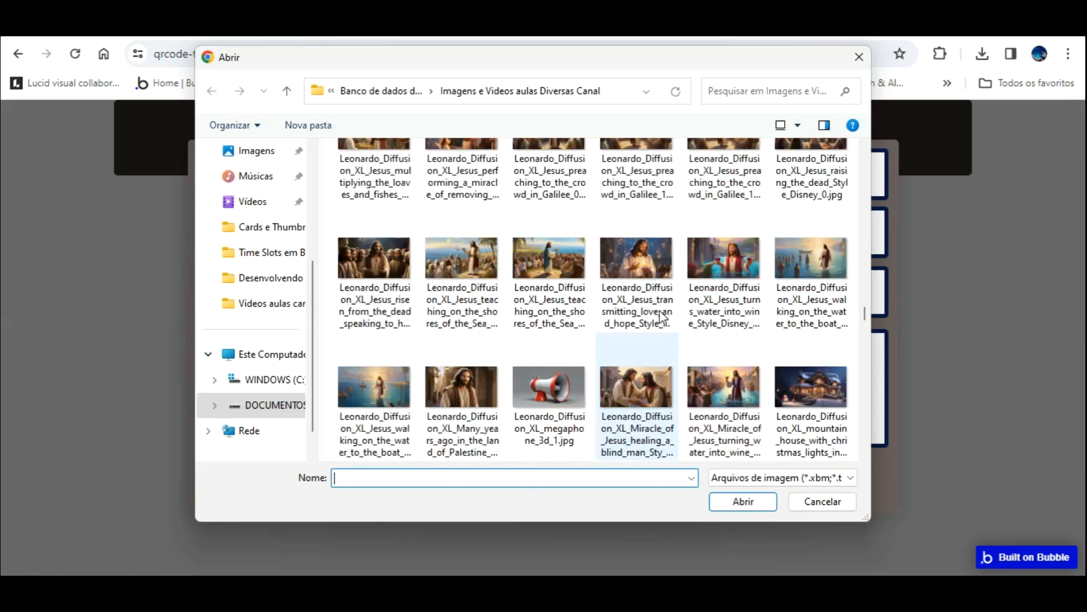
scroll(661, 316, "down", 4)
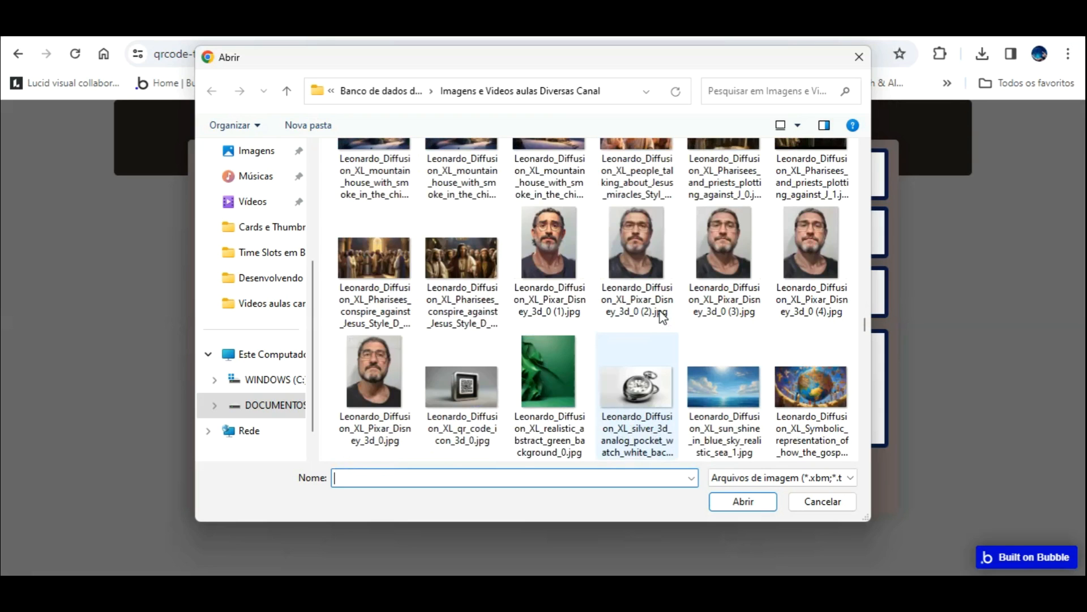
scroll(661, 316, "down", 2)
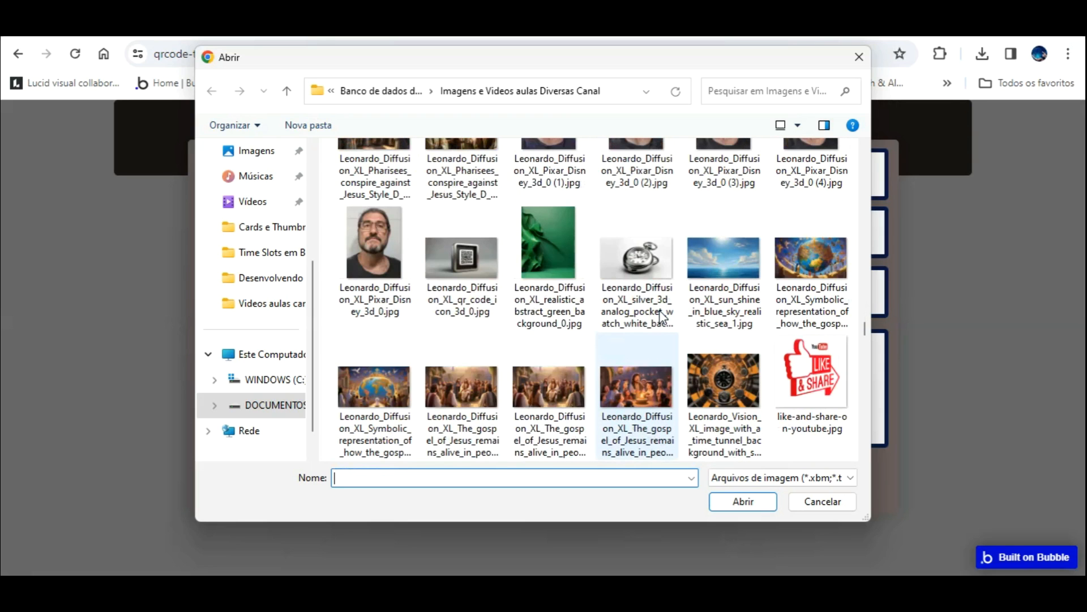
scroll(661, 316, "down", 2)
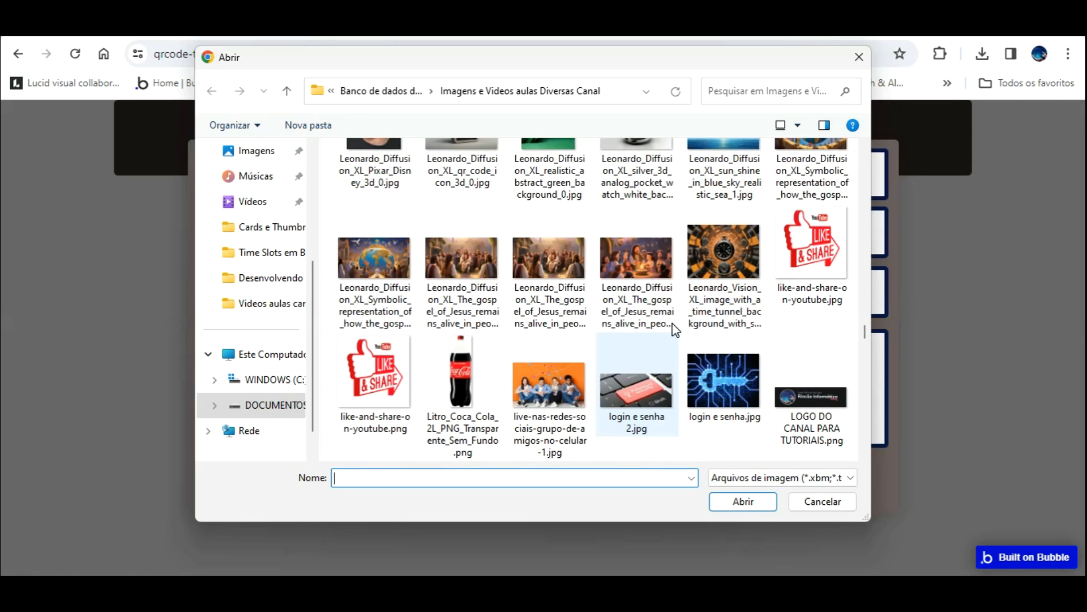
scroll(675, 329, "down", 10)
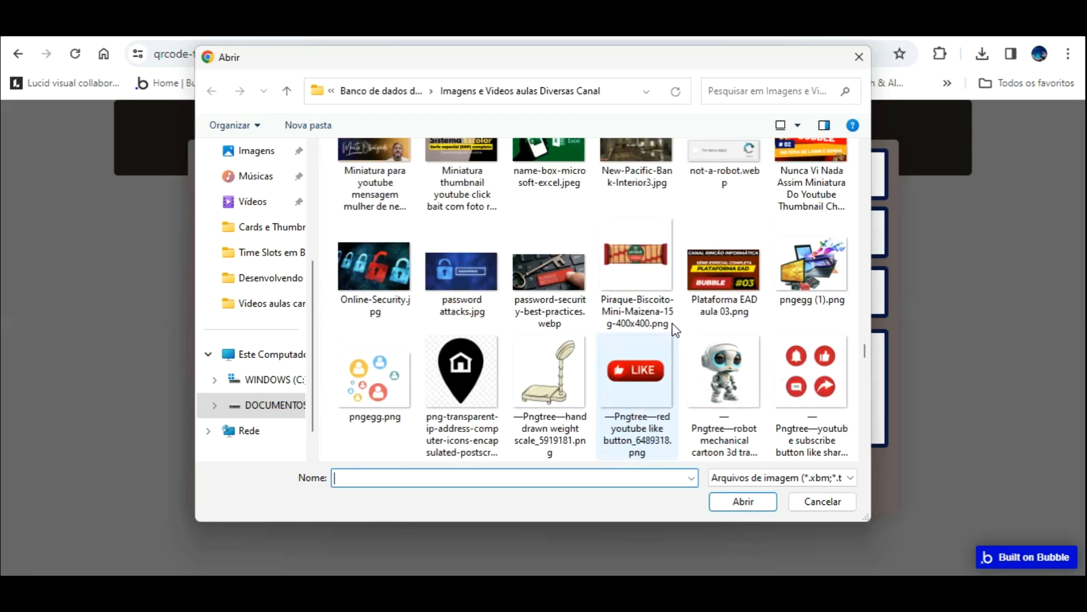
scroll(675, 330, "up", 1)
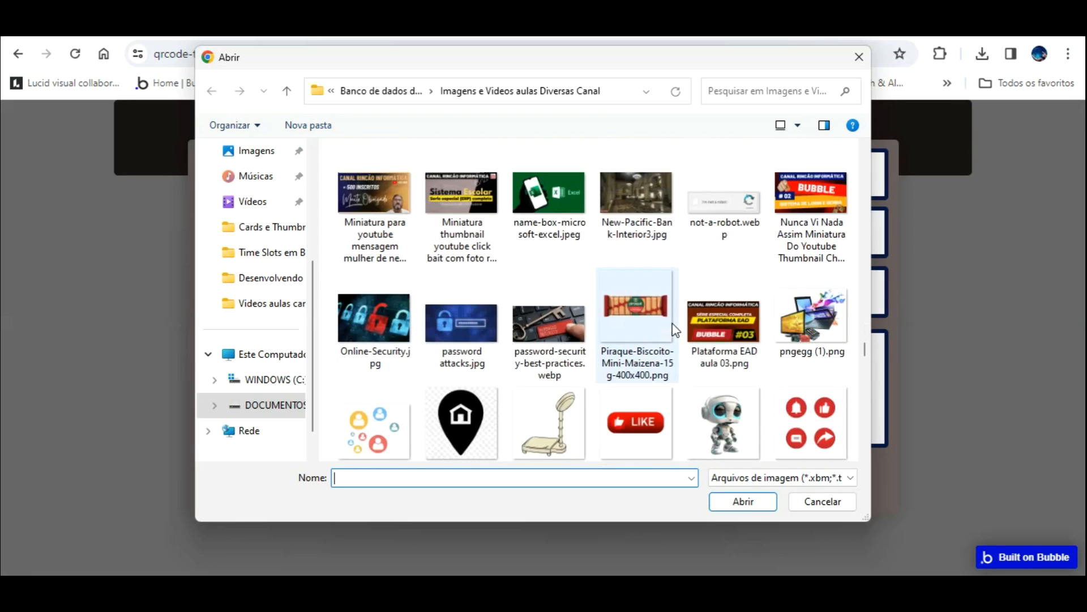
double_click(735, 385)
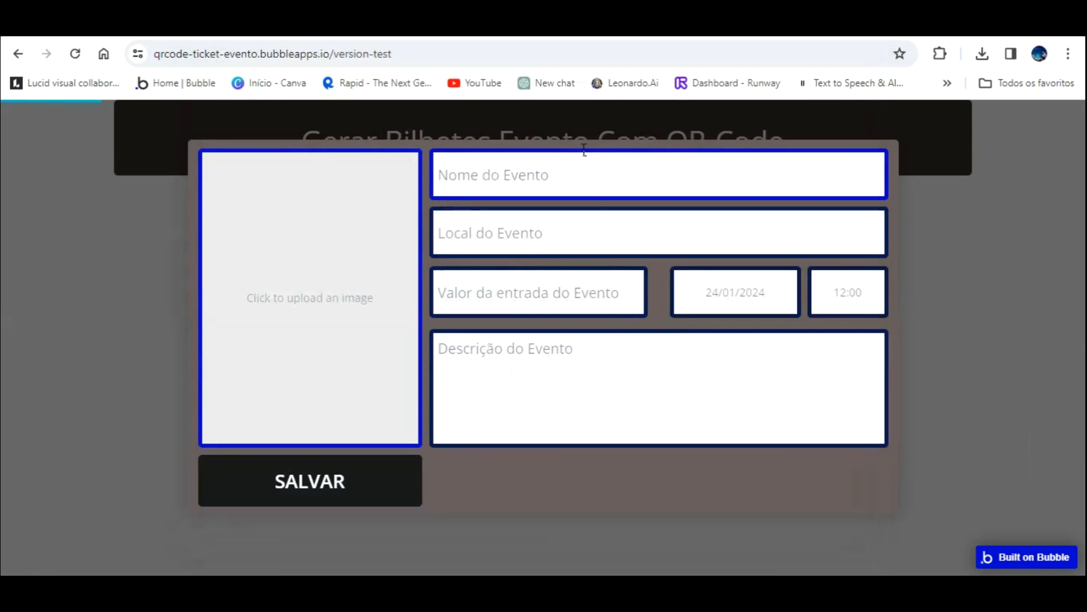
Step: Name the second event "Evento Teste", with location "RIncão Informática" and an entry price of R$ 100.00
type("Evento")
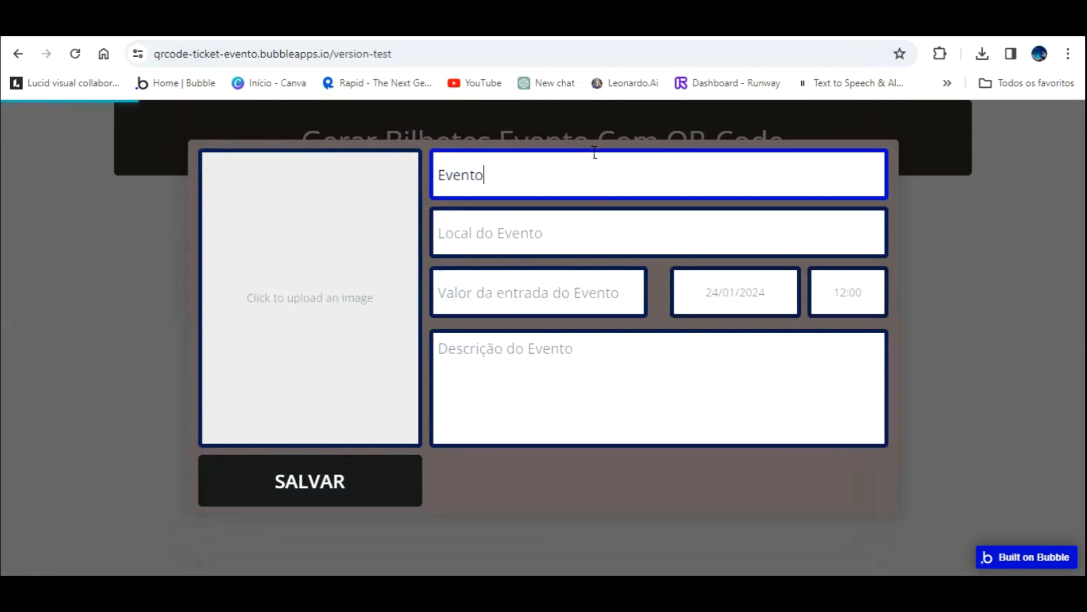
type(" Teste")
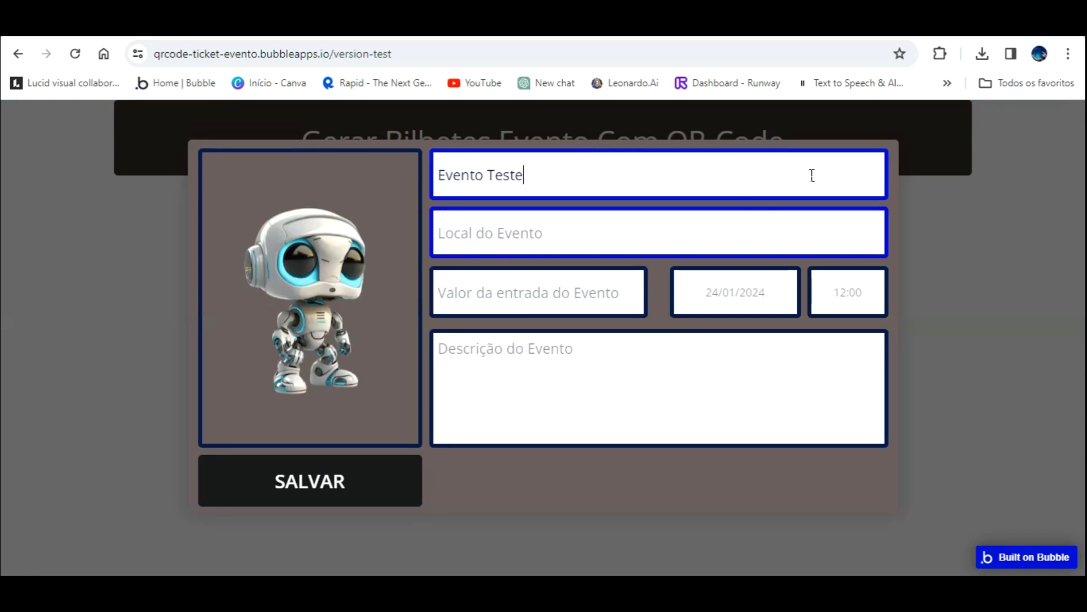
left_click(559, 213)
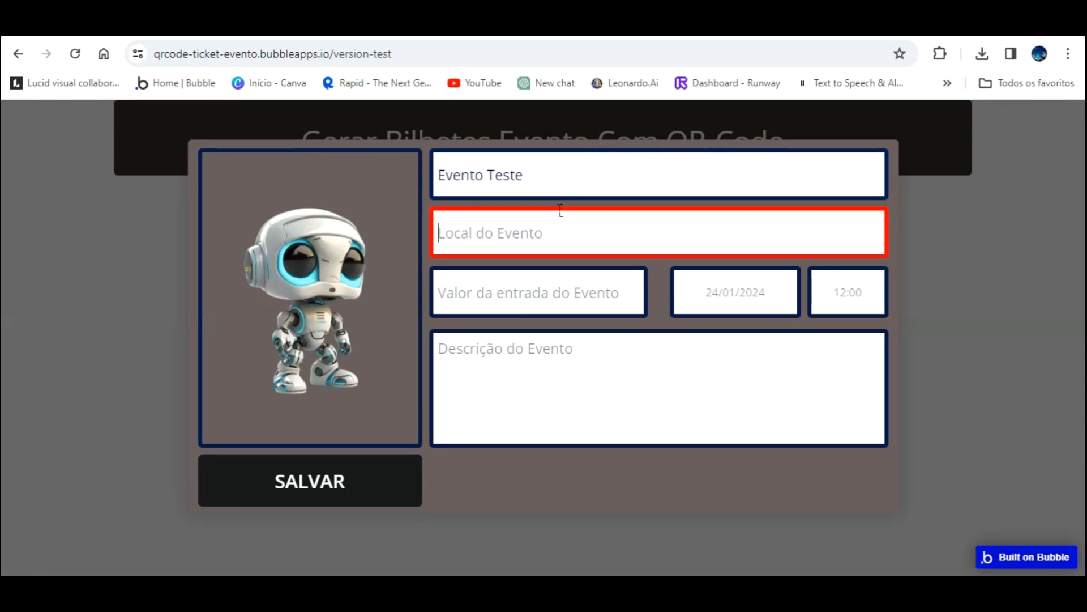
type("RIncão In")
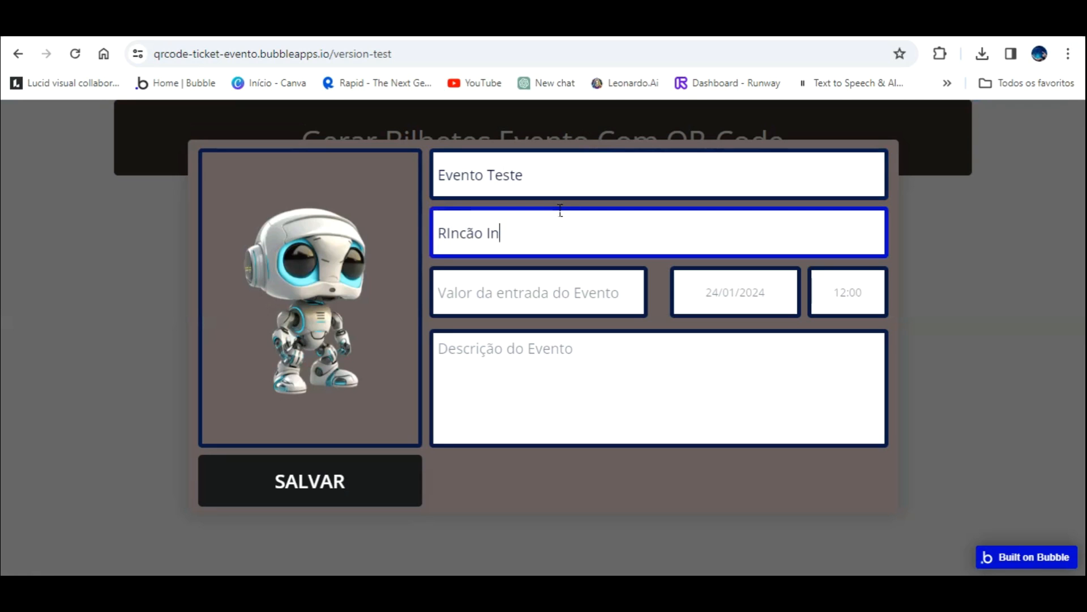
type("formática")
key("Tab")
type("0")
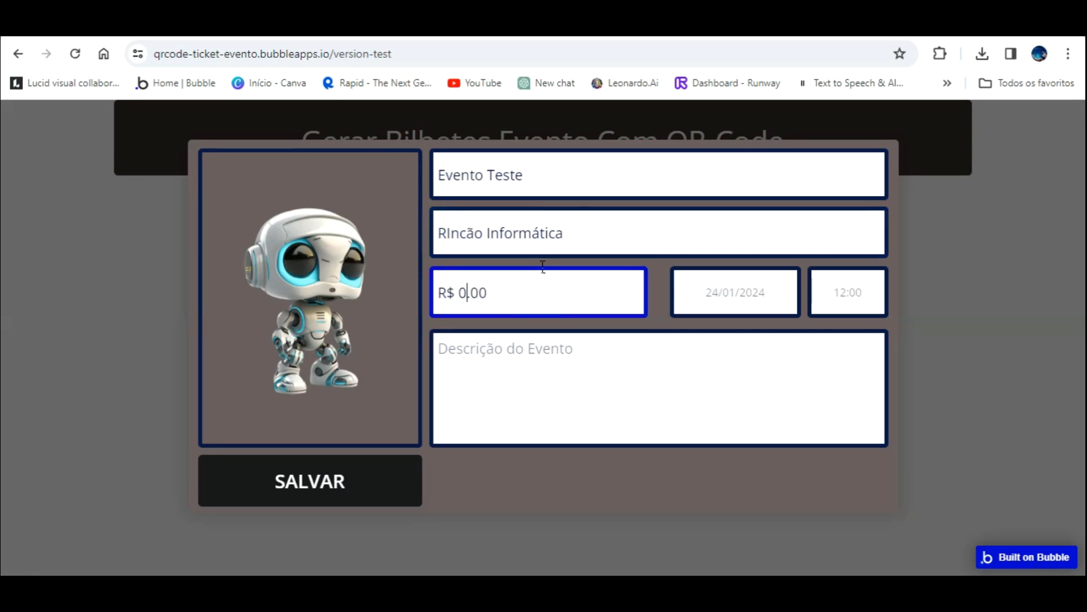
type("100")
Step: Set the second event's date to 27/01/2024 and its time to 19:00
key("Tab")
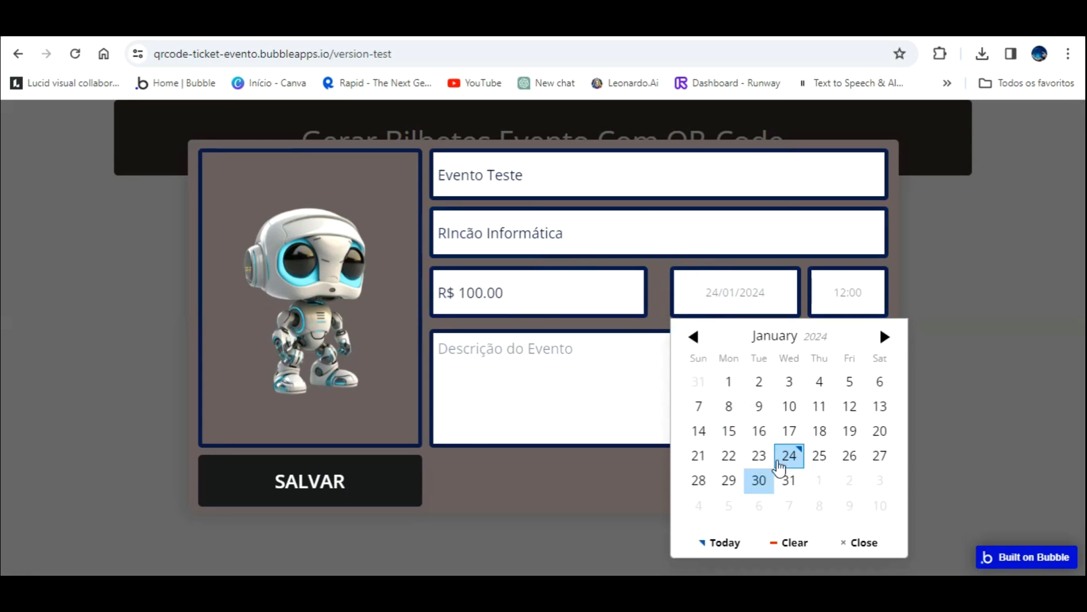
left_click(880, 456)
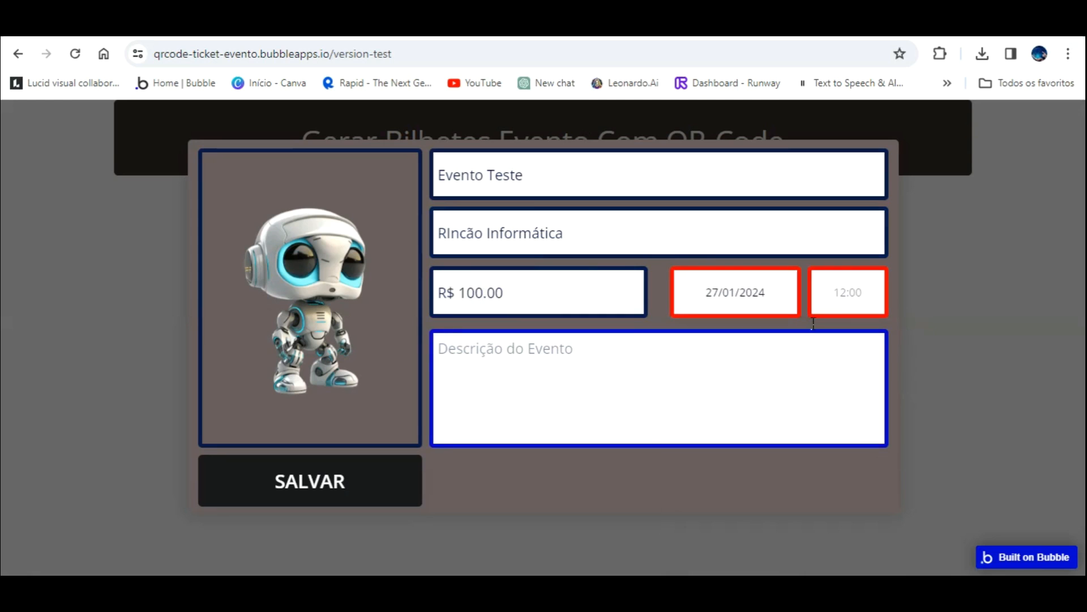
left_click(837, 286)
scroll(852, 402, "down", 3)
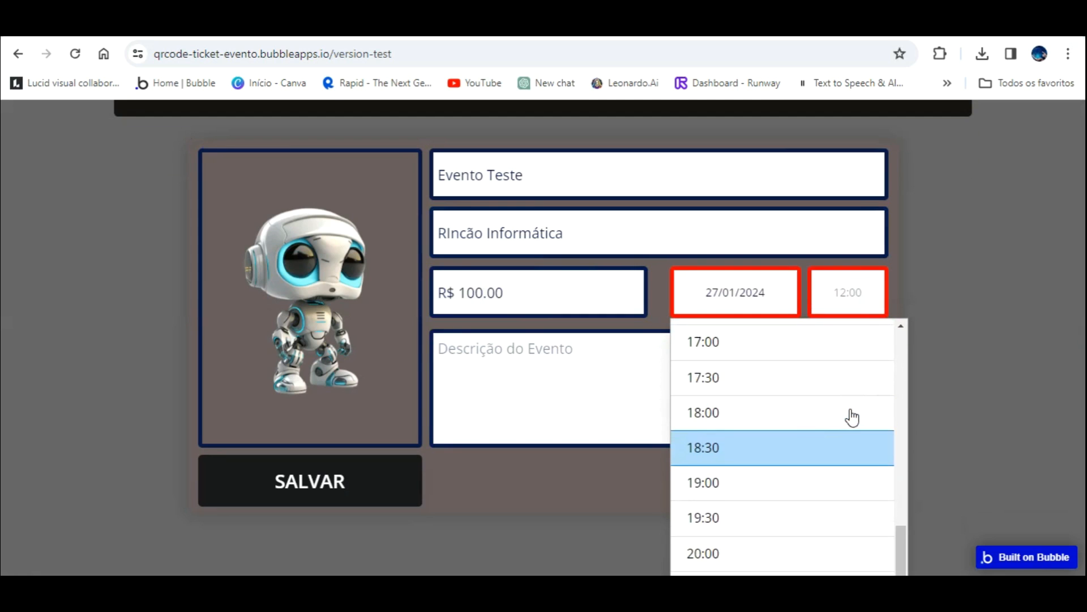
left_click(761, 454)
Step: Enter the description "Evente de test" and save the second event
left_click(566, 396)
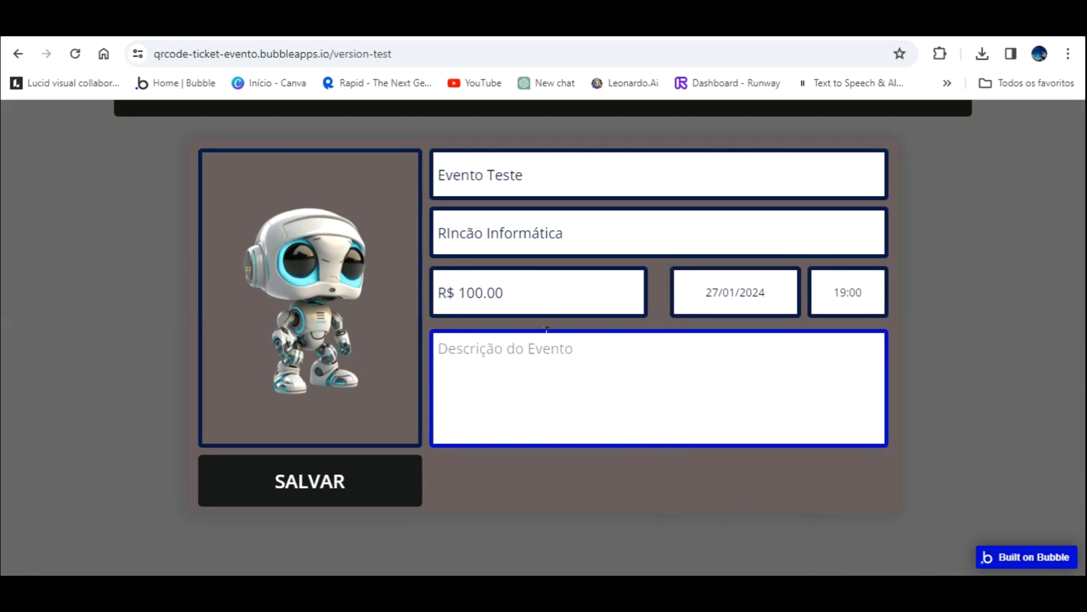
type("Evente d")
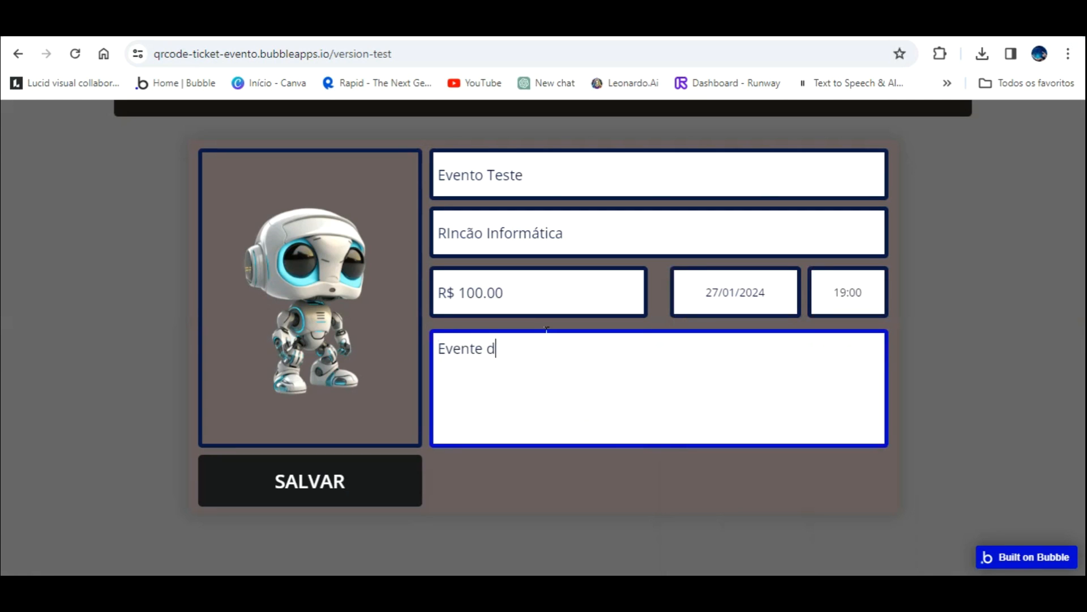
type("e test")
left_click(344, 478)
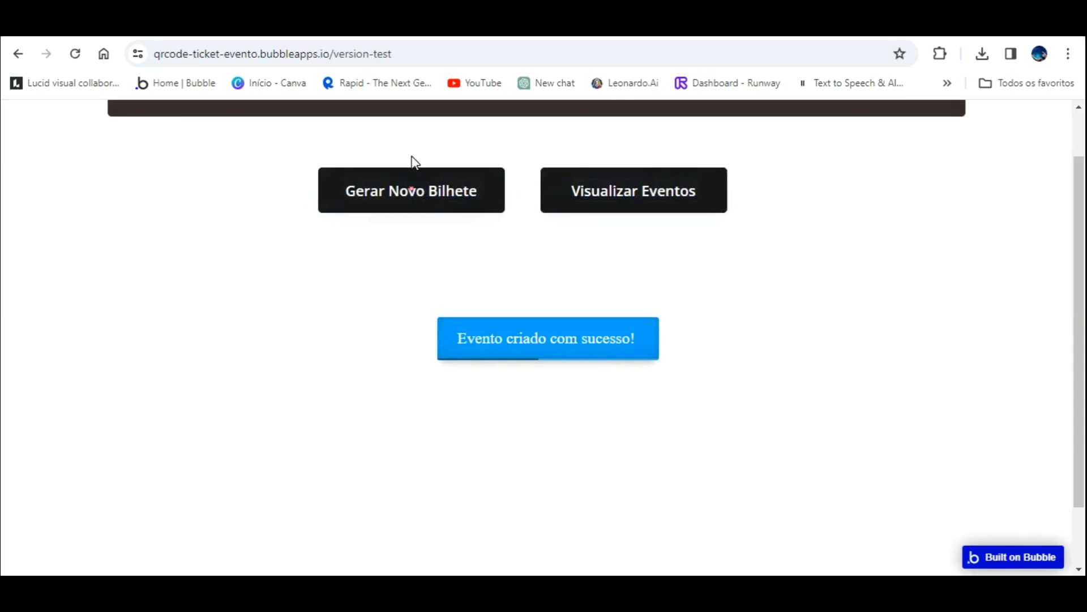
Step: Start a third event with the curly-haired girl picture and name it "Festa de Lançamento Ebook" followed by the character's name
left_click(414, 173)
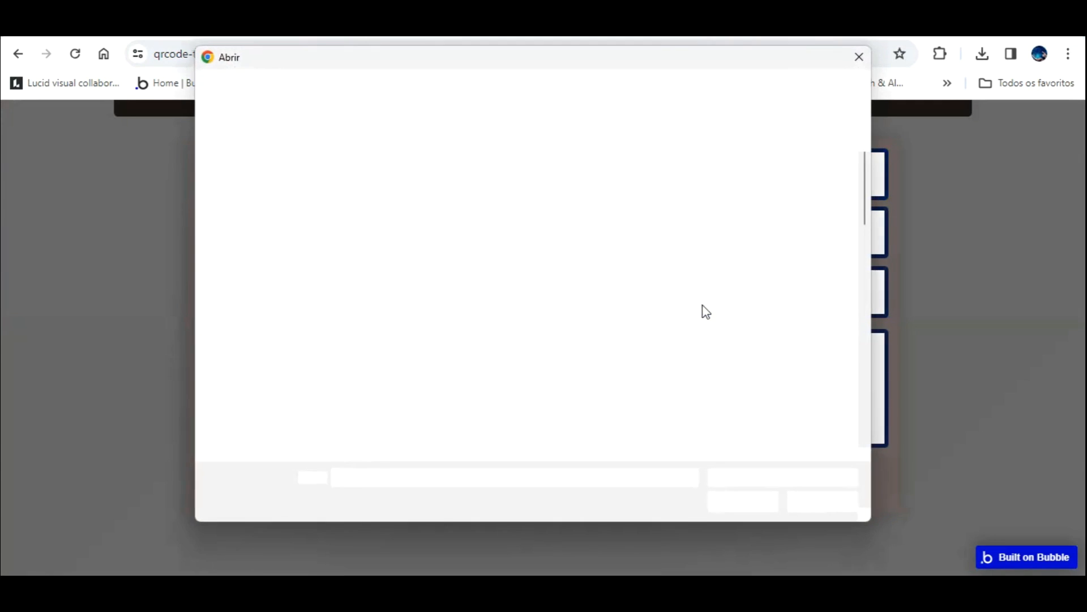
double_click(453, 146)
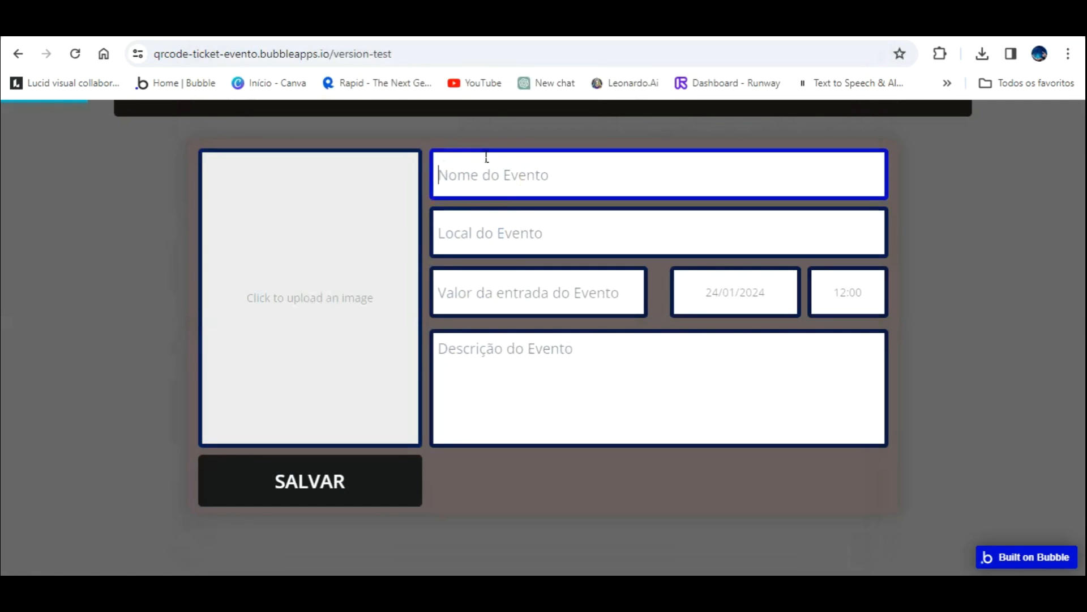
type("Festa de ")
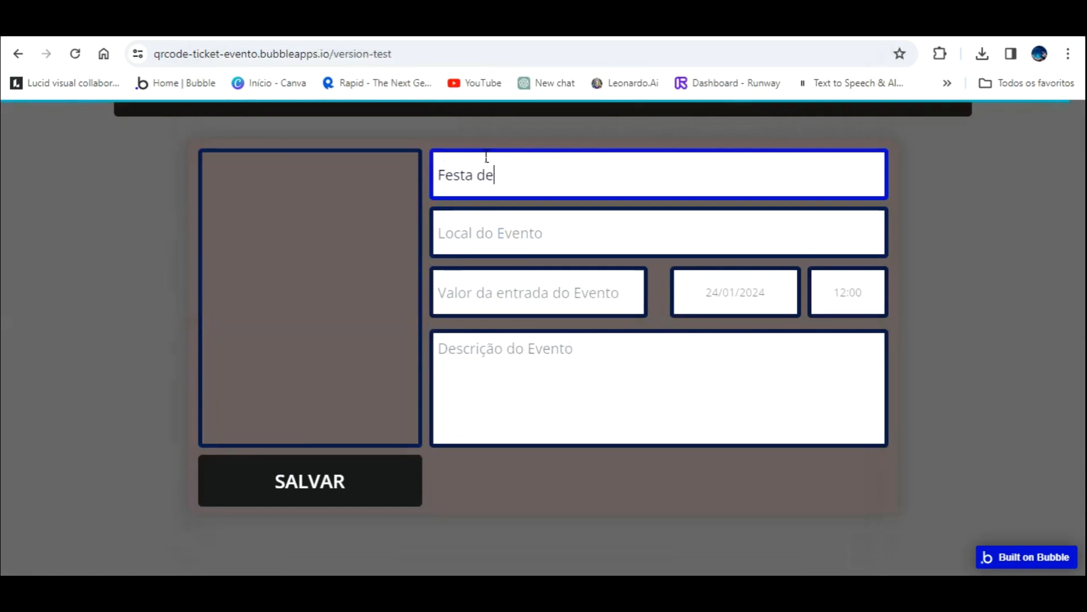
type("Lançamento Ebook Ana")
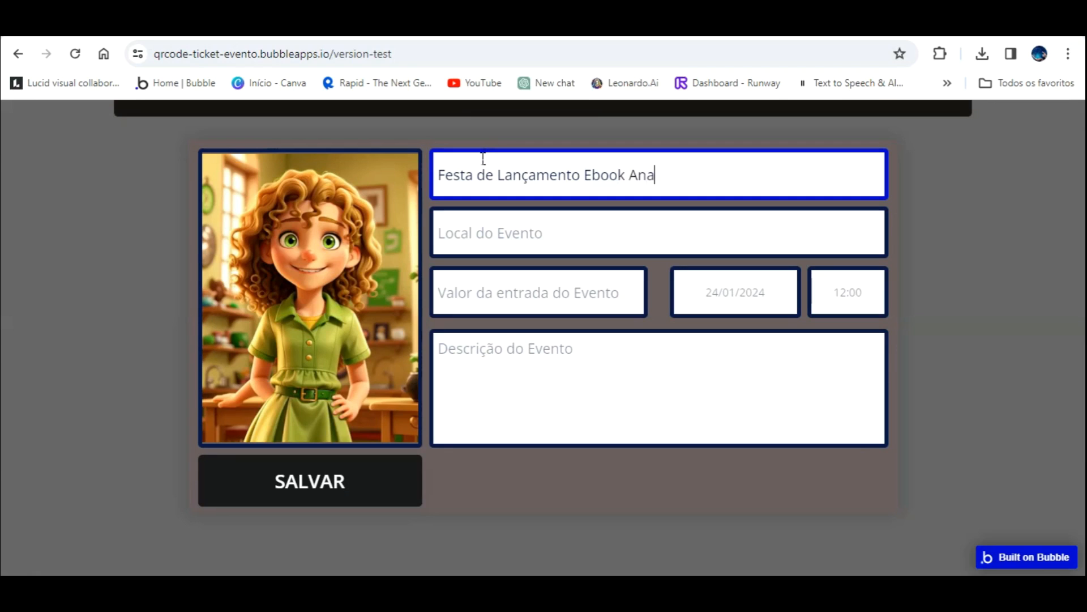
type(" Beatriz")
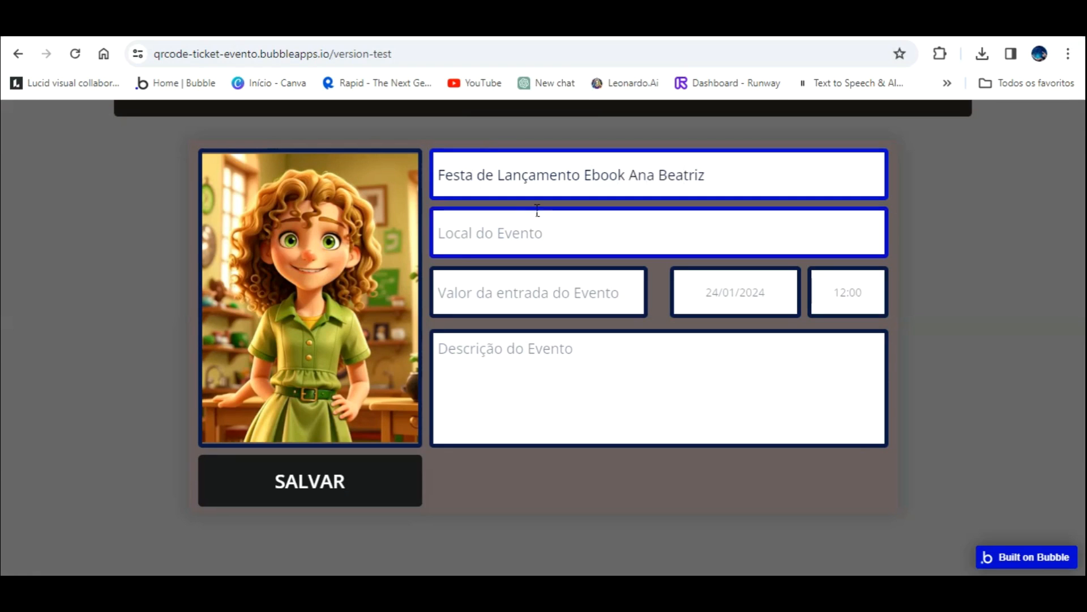
Step: Set the third event's location to "Magic Hall" and its entry price to R$ 30.00
left_click(579, 216)
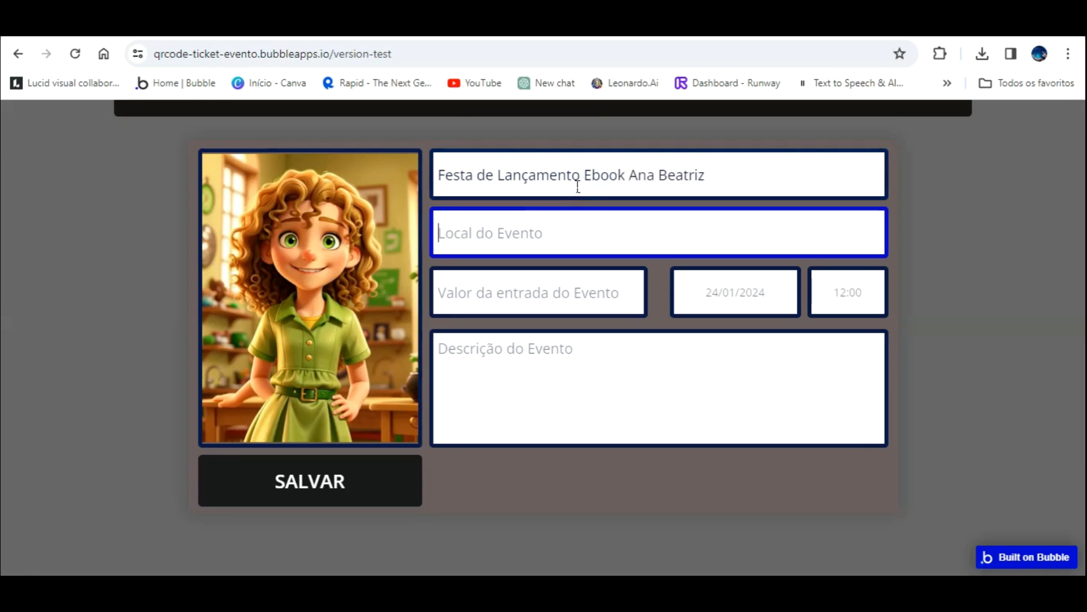
type("Magic Hall")
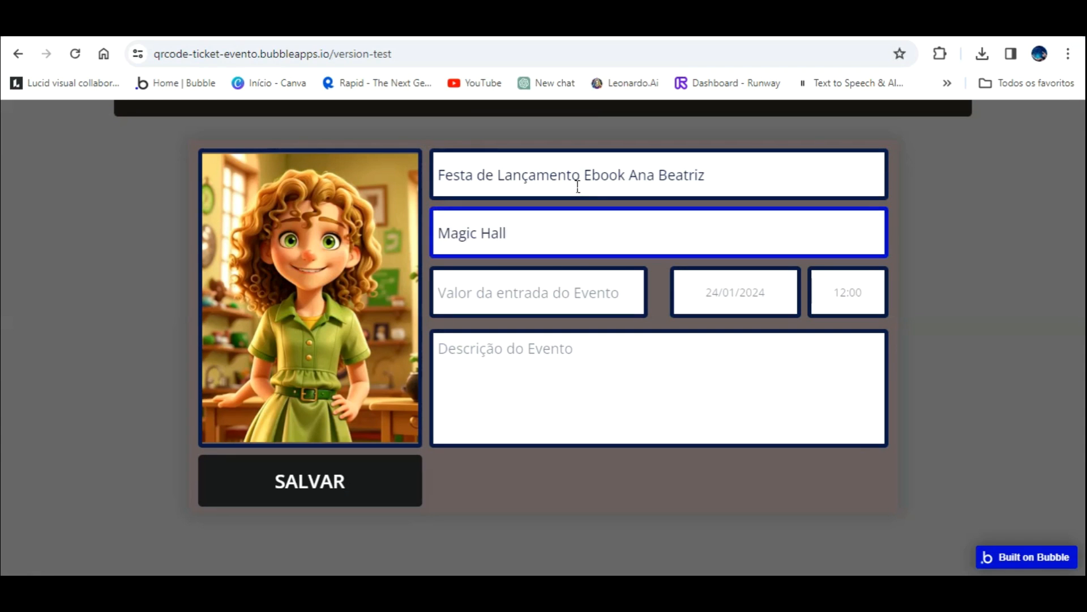
left_click(522, 297)
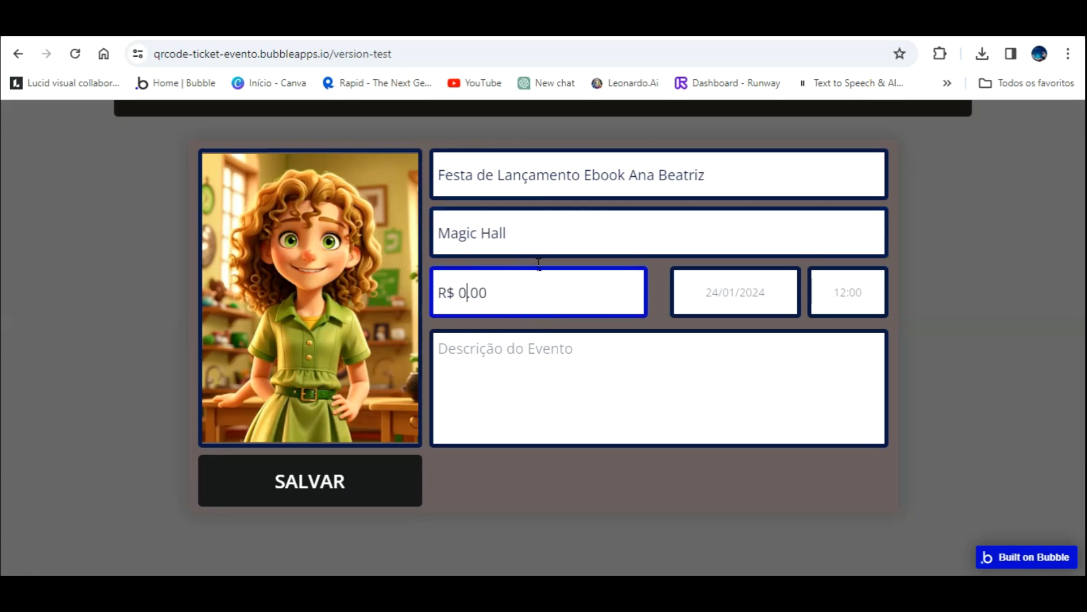
type("30")
Step: Set the third event's date to 31/01/2024 and its time to 16:00
left_click(733, 276)
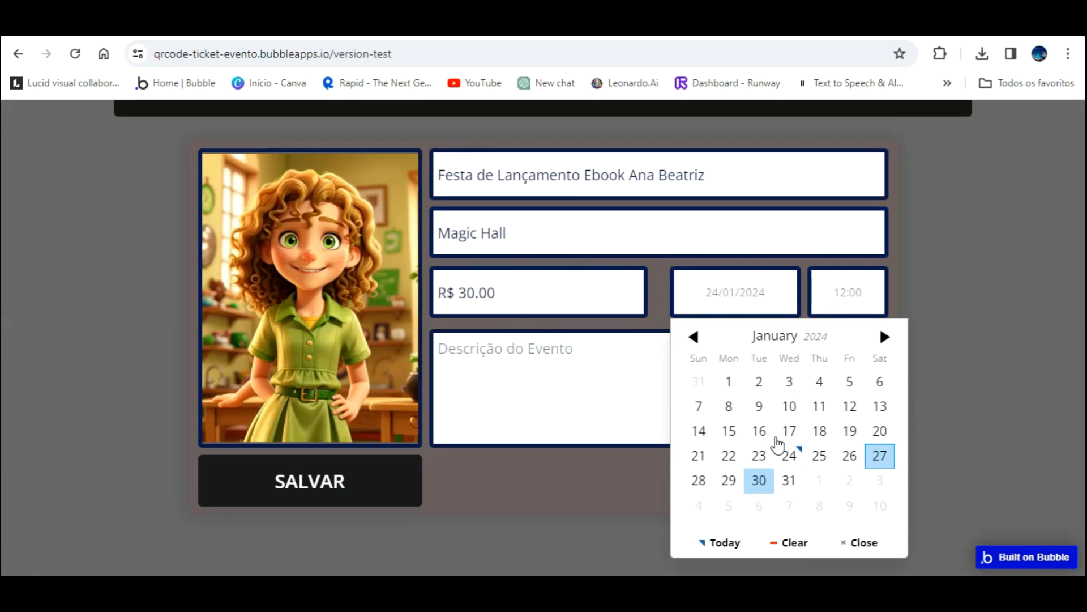
key("Left")
key("Right")
key("Right")
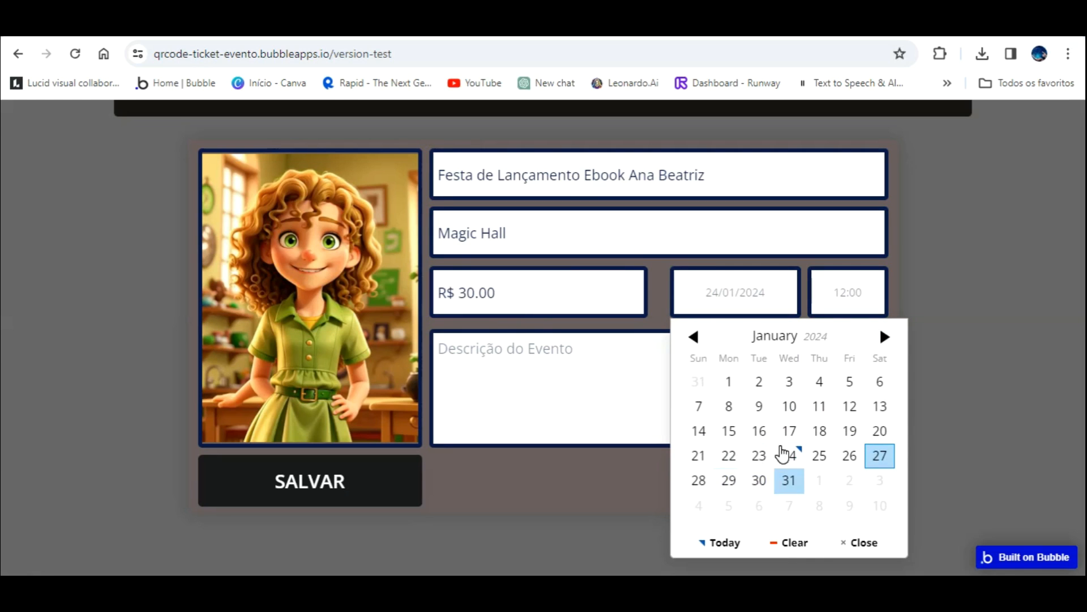
left_click(784, 479)
left_click(855, 283)
scroll(858, 340, "down", 3)
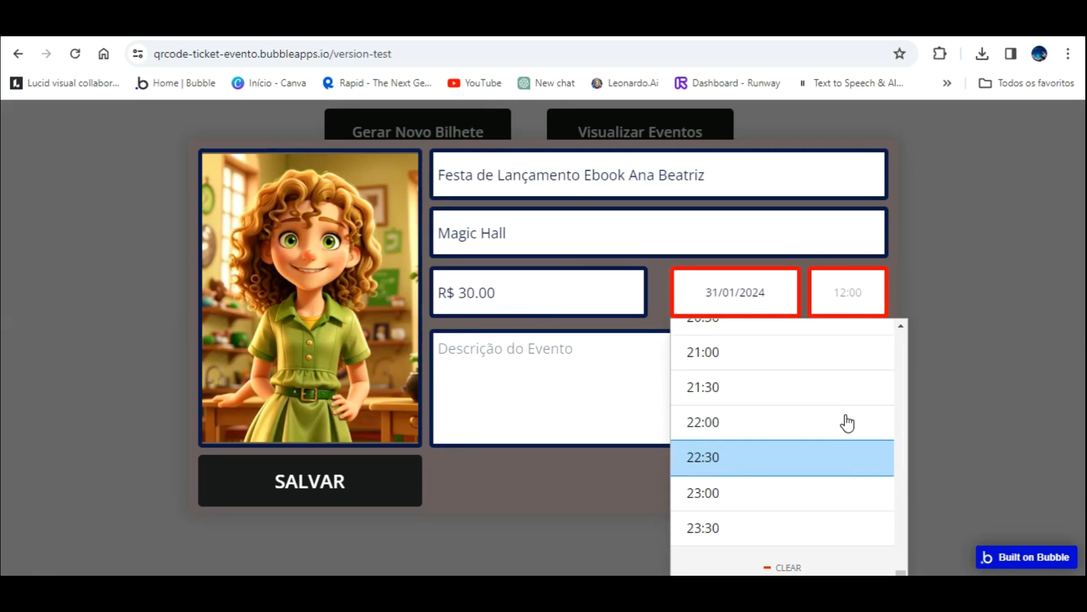
scroll(817, 379, "up", 6)
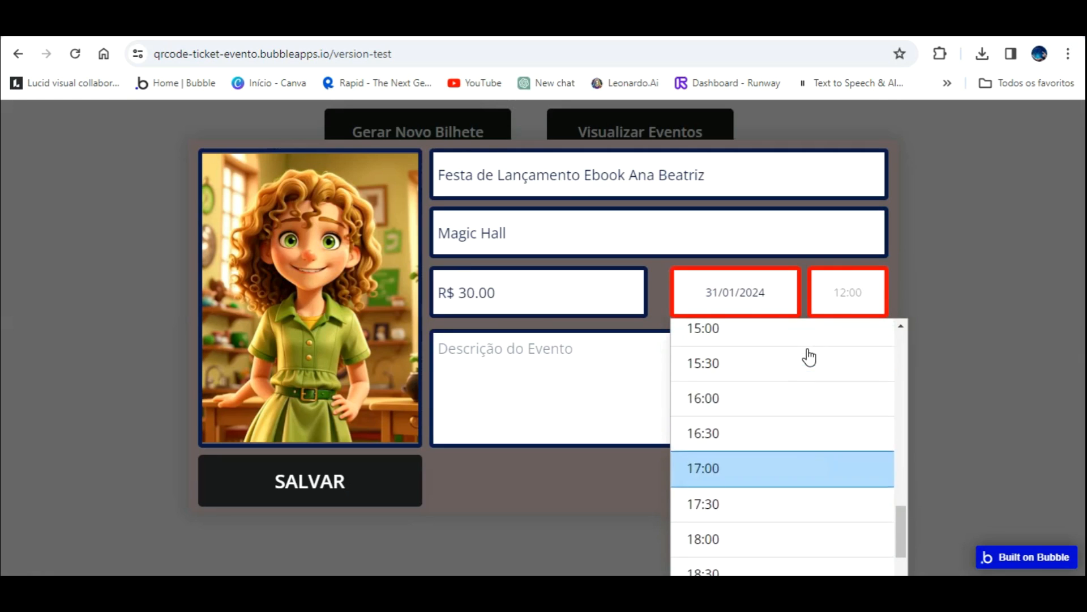
left_click(800, 391)
Step: Describe the third event as "Festa de lançamento do ebook de histórias infantis da" followed by the character's name
left_click(548, 341)
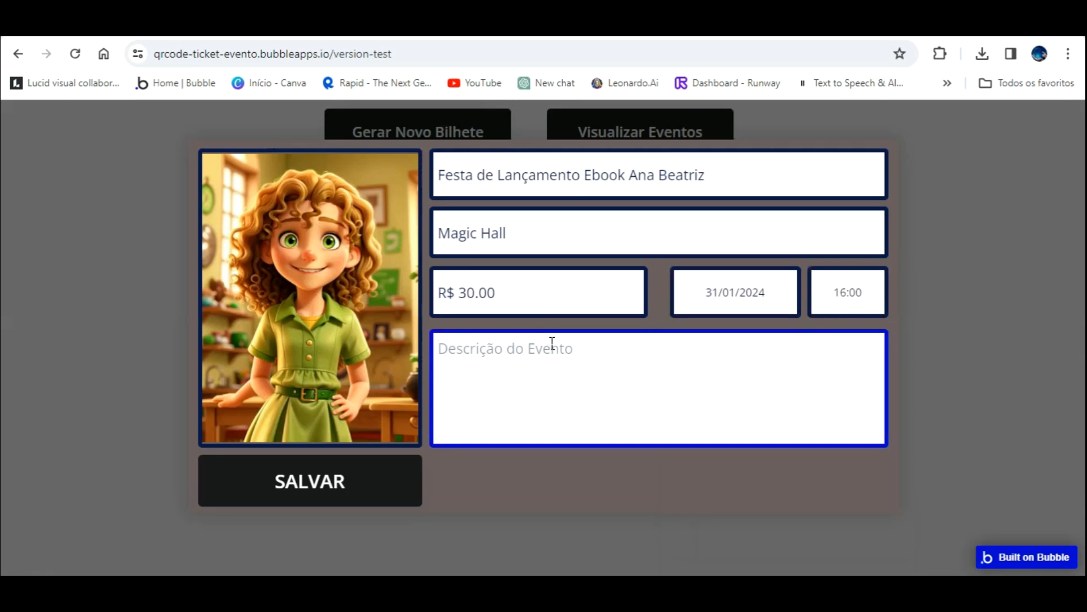
type("Festa de lançamento do ebook")
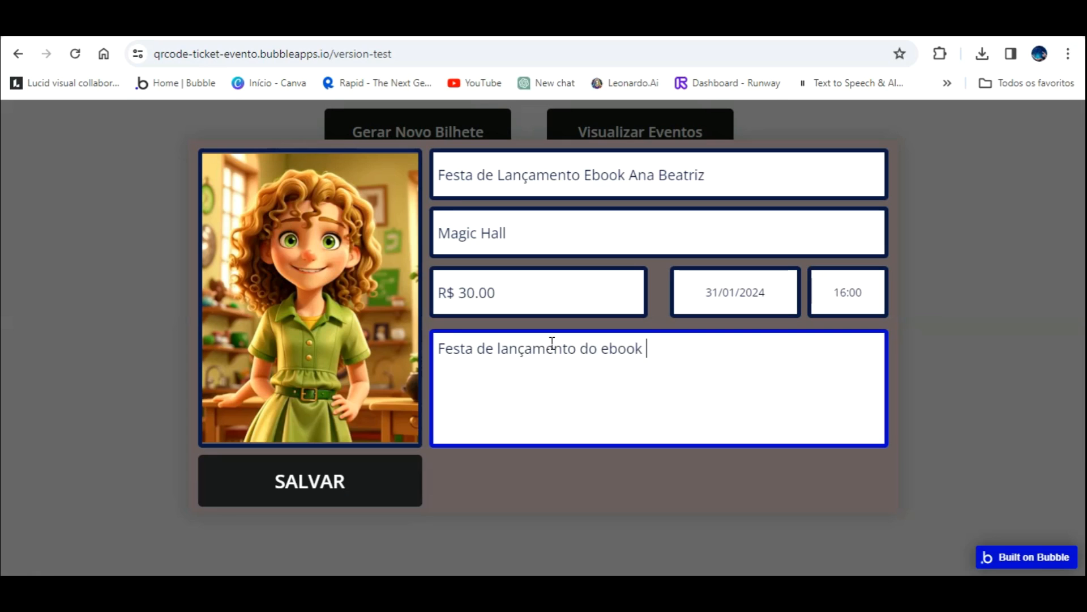
type(" de histórias inf")
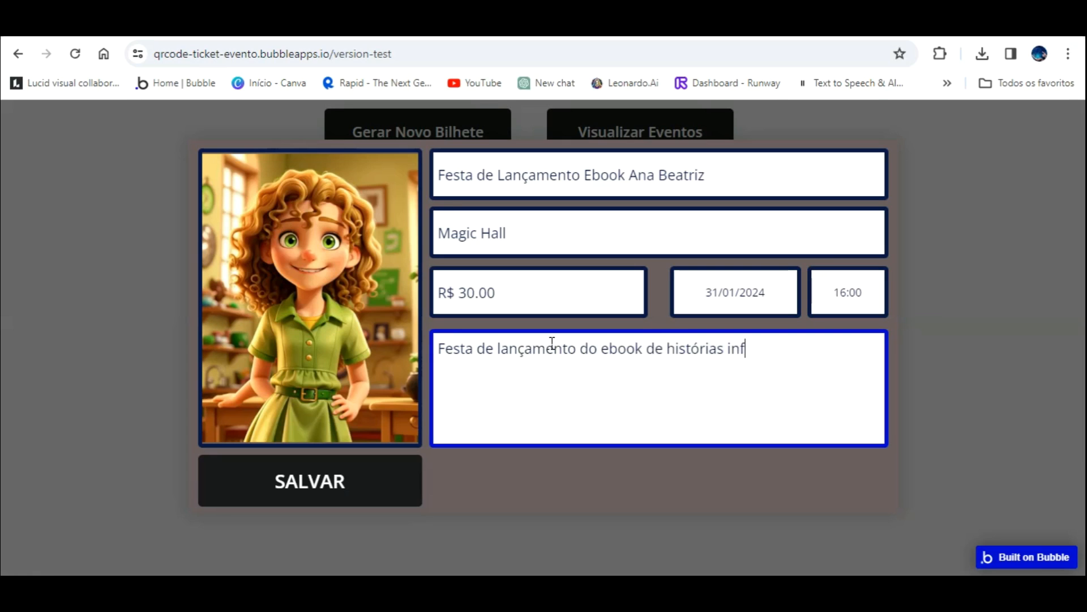
type("antis da Ana Beatriz")
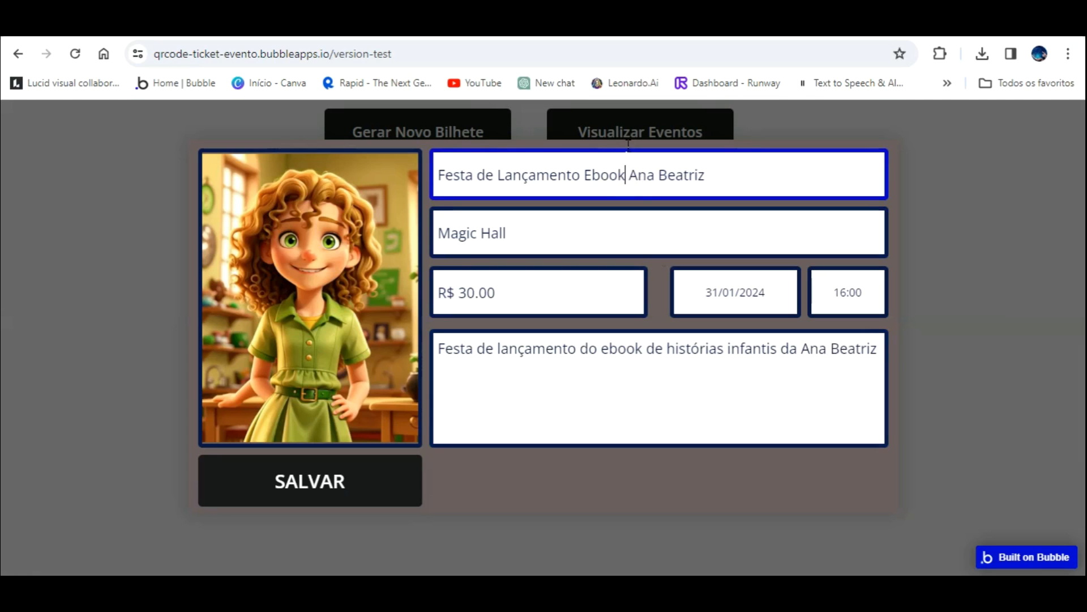
Step: Insert "Histórias Infantis" after "Ebook" in the third event's name and save the event
type("Hist")
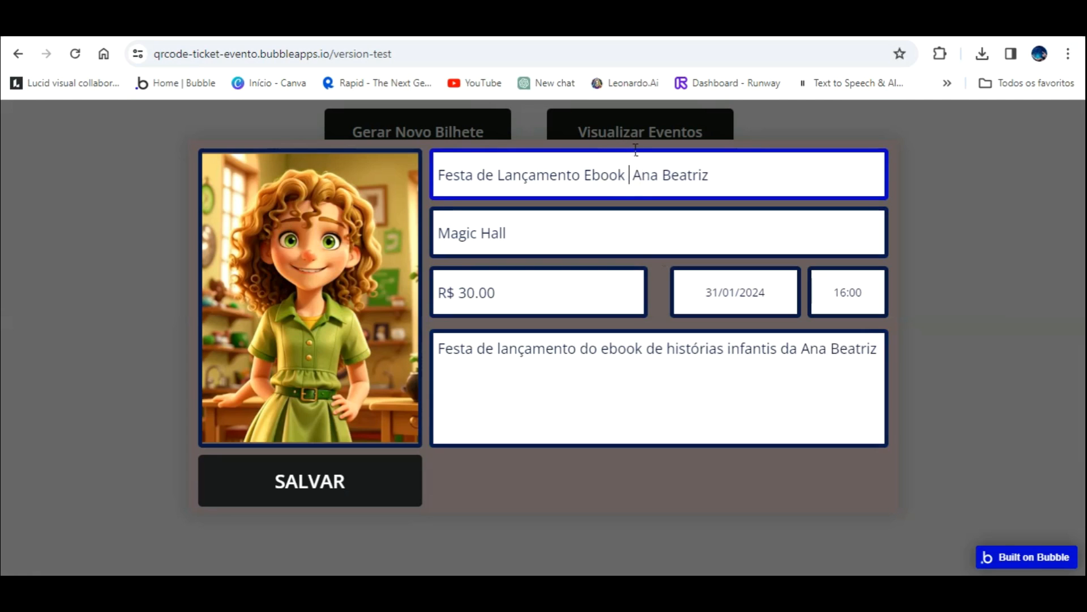
type("órias")
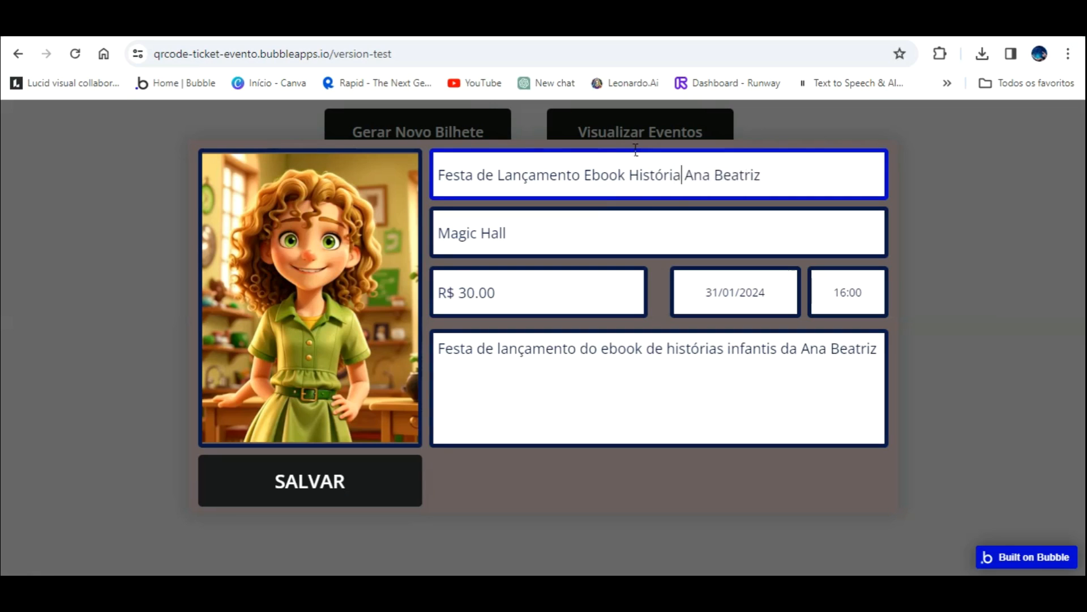
type(" Infanti")
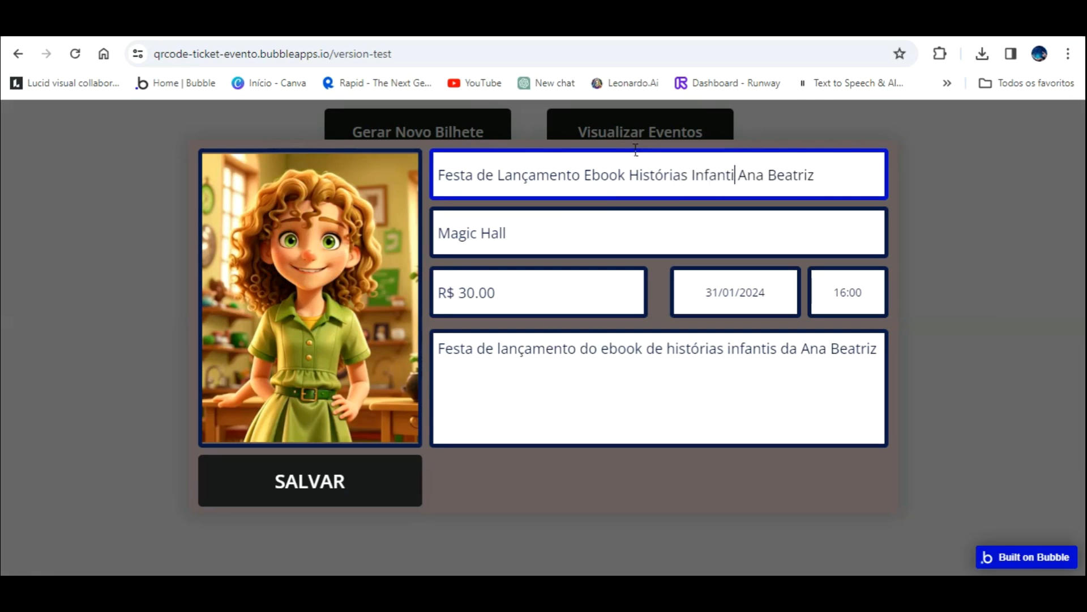
type("s")
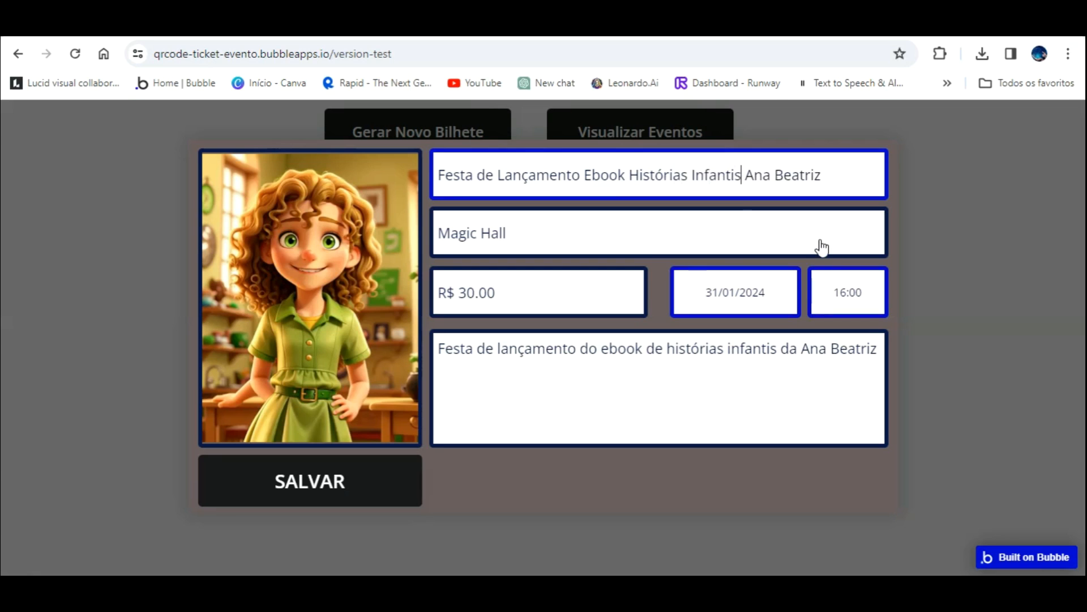
left_click(343, 462)
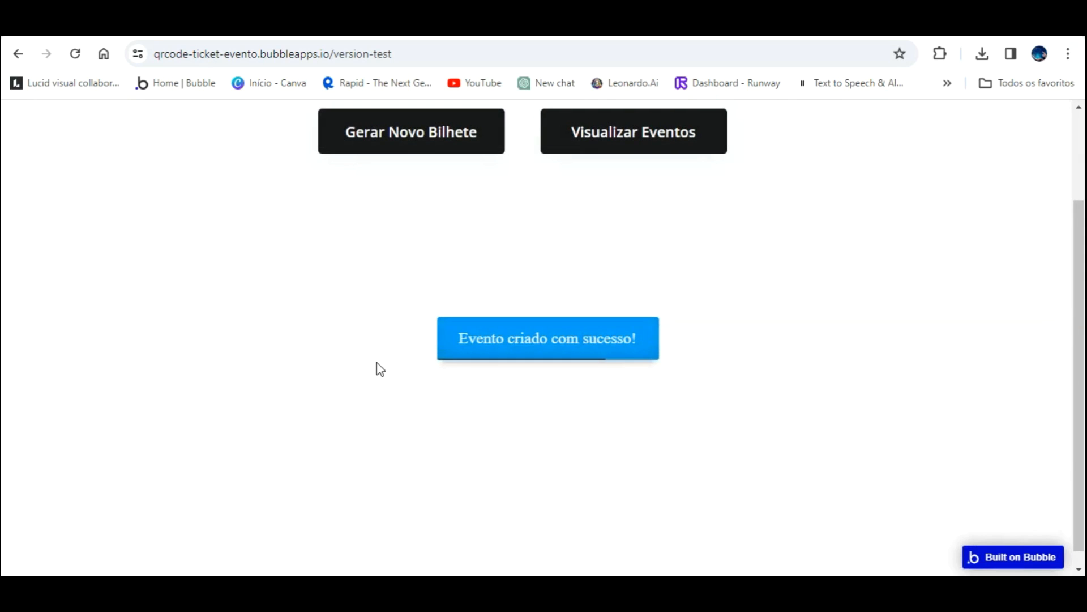
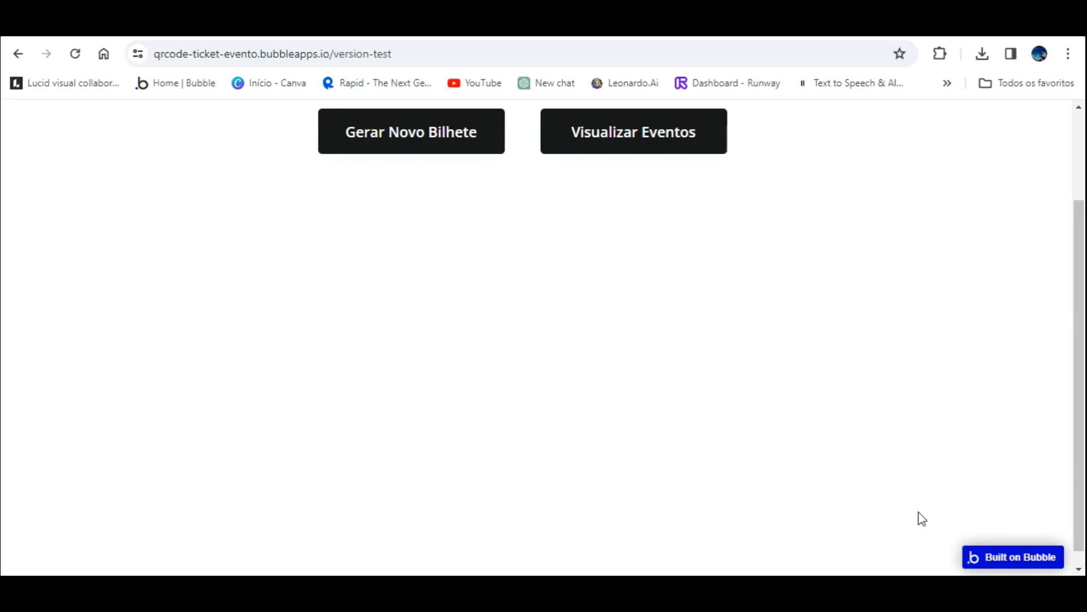
Step: Switch from the running app preview back to the index page in the Bubble editor
scroll(1058, 531, "up", 3)
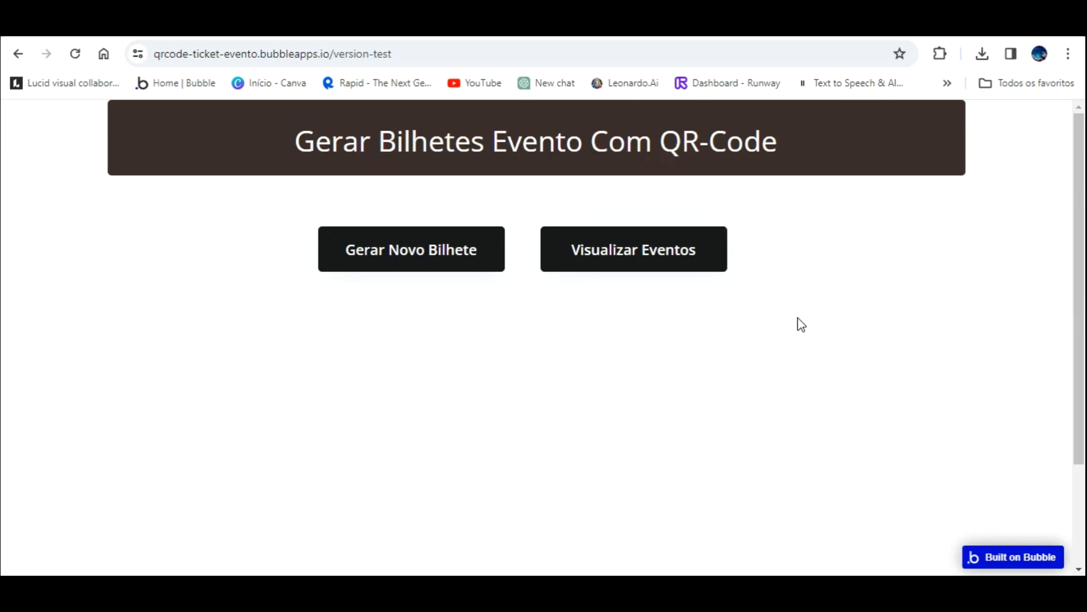
left_click(141, 40)
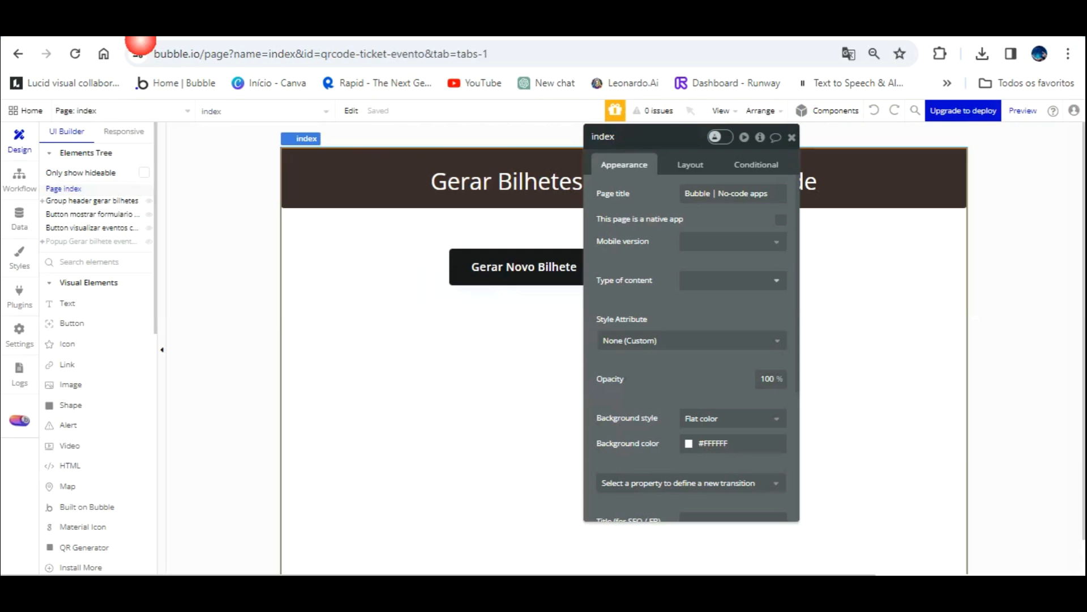
Step: Create a new page named venda_de_bilhetes_evento
left_click(173, 110)
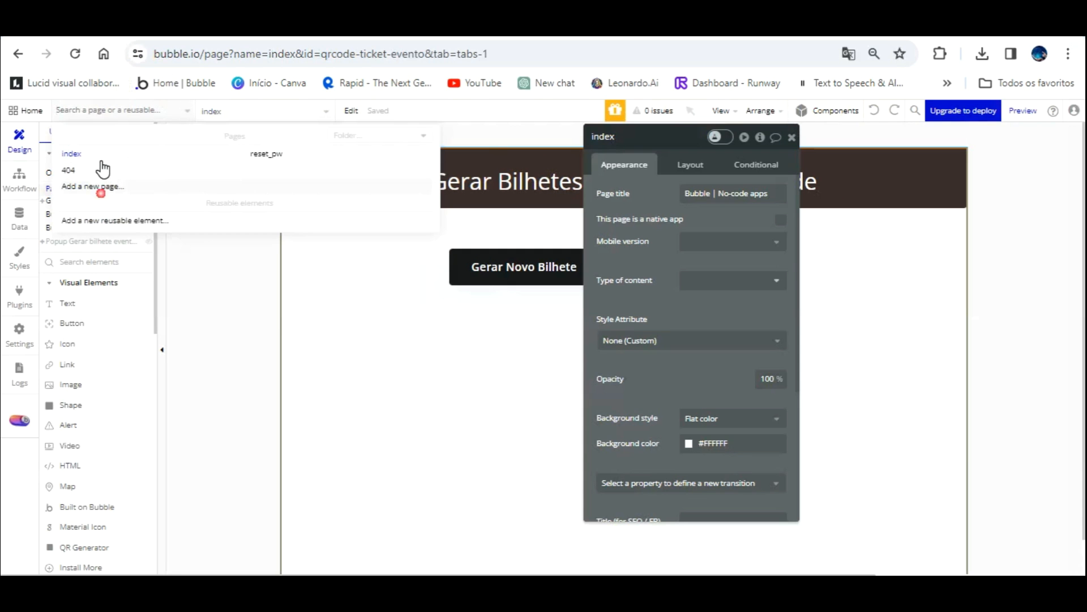
left_click(98, 189)
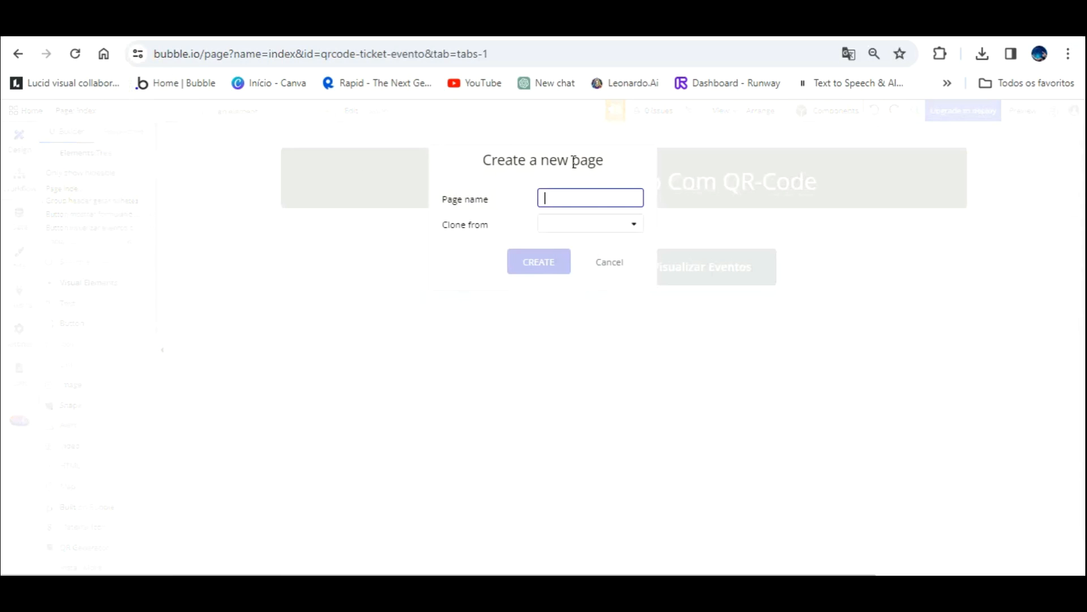
type("venda_de_bilhetes")
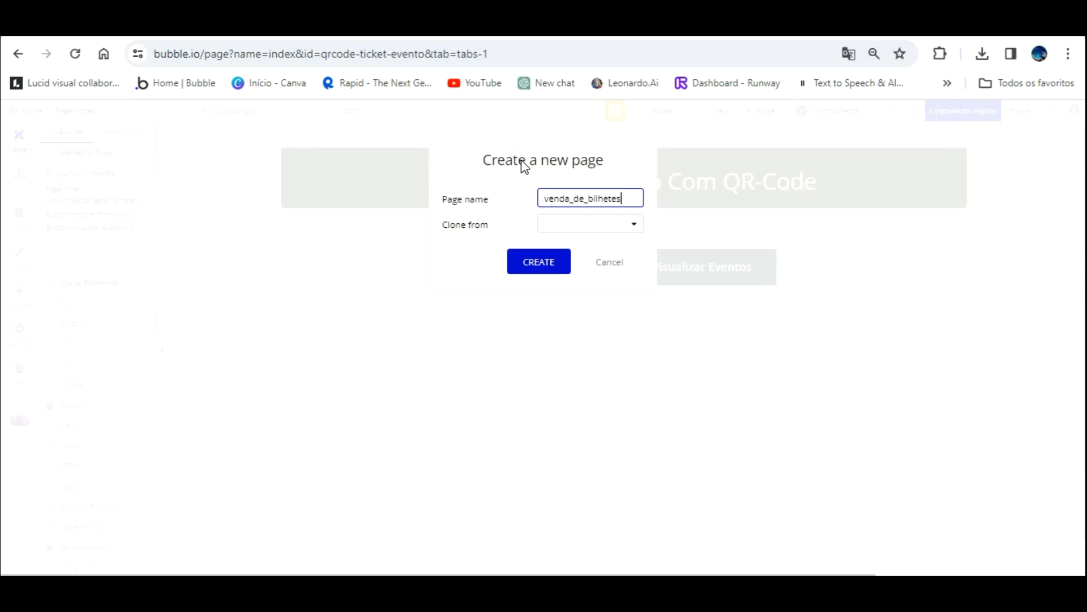
type("ento")
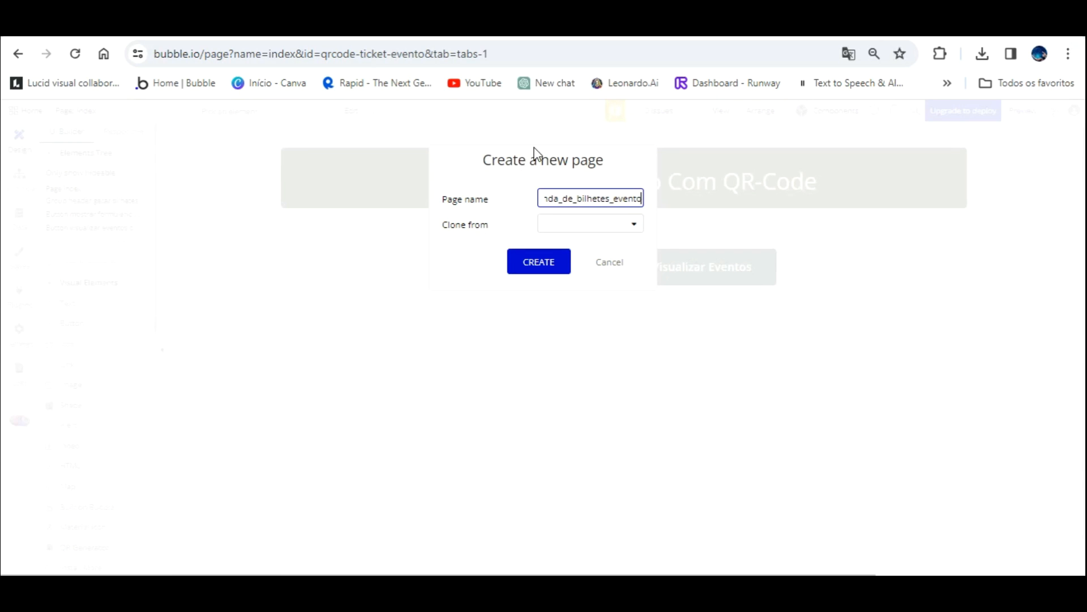
key("Return")
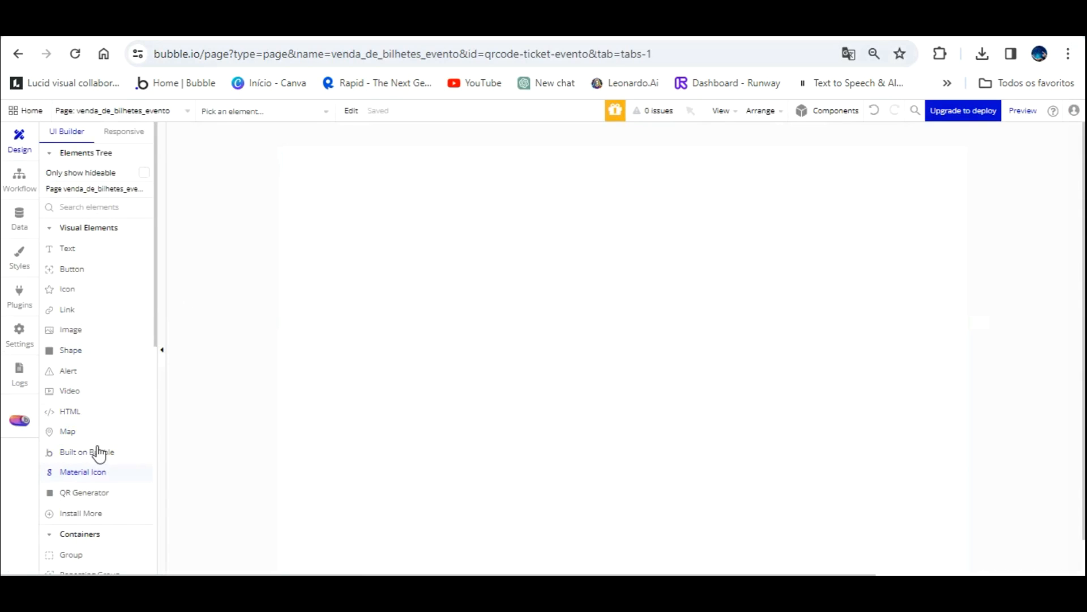
Step: Draw a group about 415 px tall across the upper part of the page and name it "Group venda bilhetes"
left_click(71, 555)
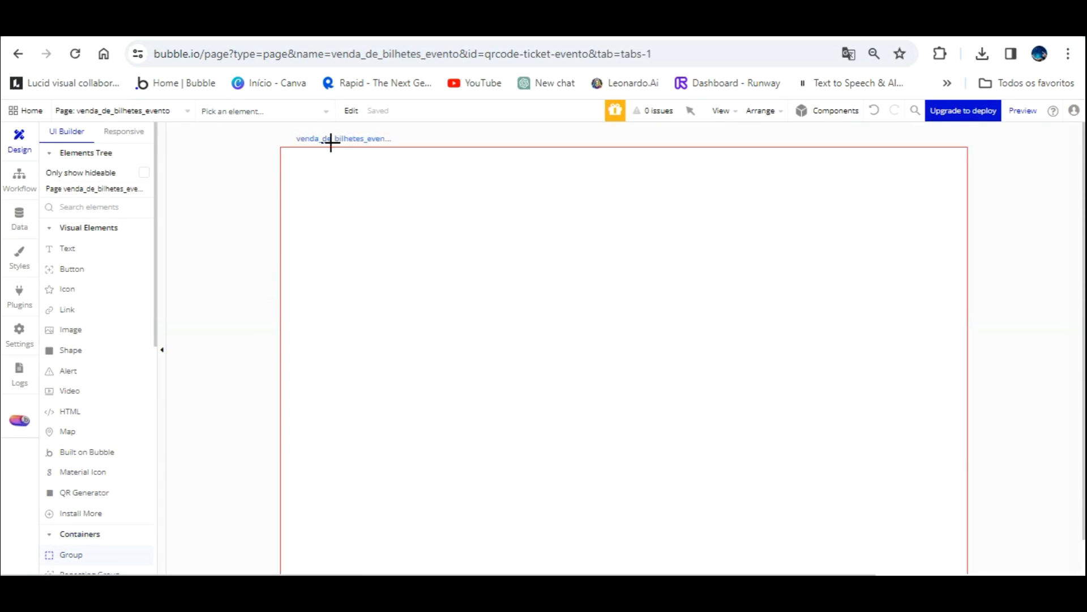
mouse_move(325, 163)
left_mouse_down()
mouse_move(833, 323)
mouse_move(935, 393)
left_mouse_up()
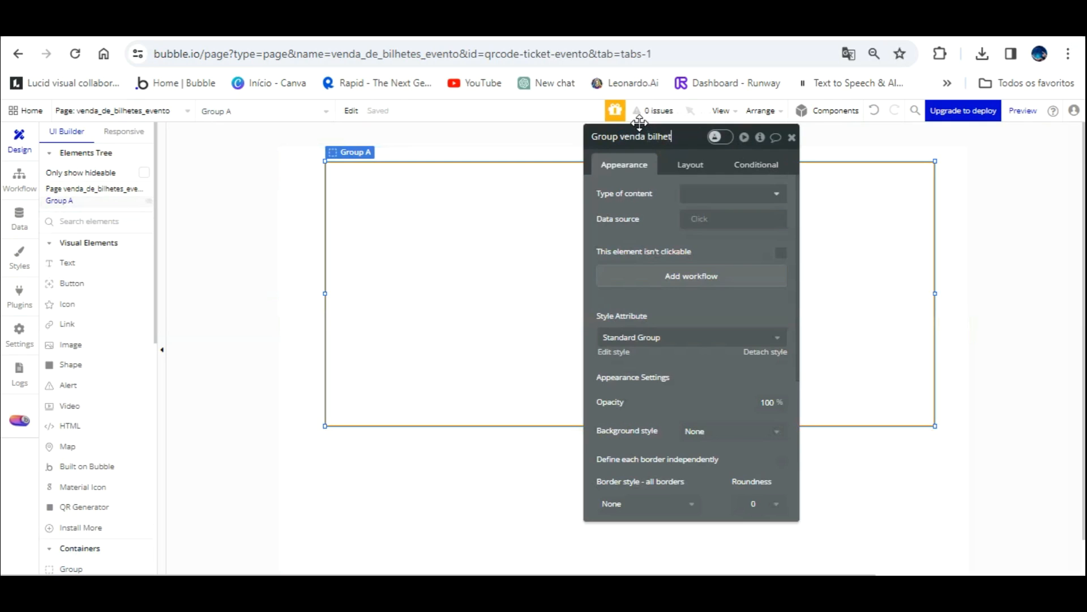
left_click(545, 241)
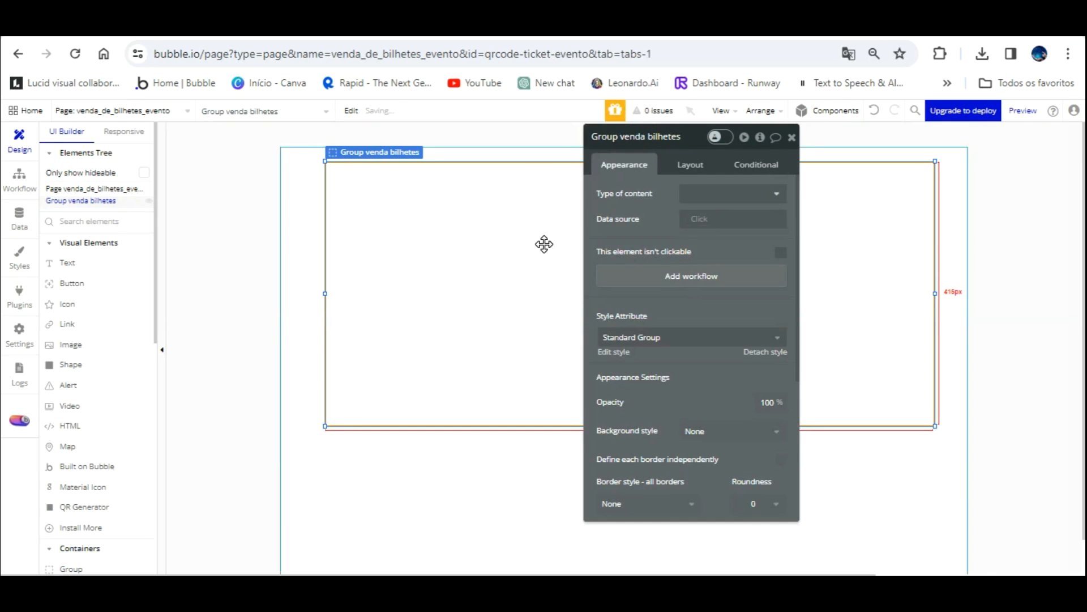
Step: Detach the group's style and give it a flat background color of #433939
left_click(766, 351)
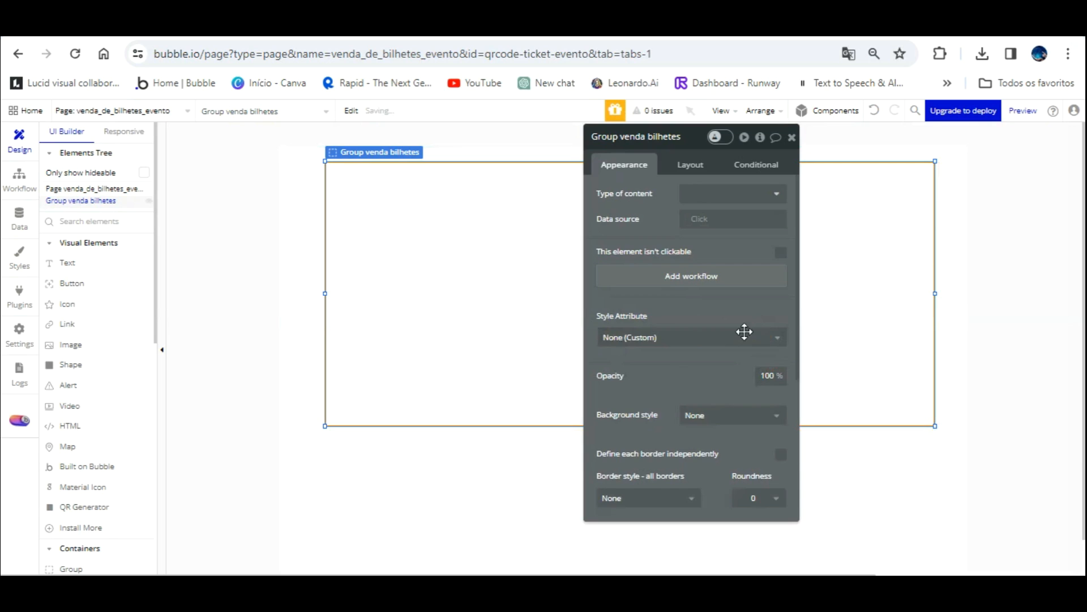
scroll(744, 331, "down", 2)
left_click(735, 337)
left_click(701, 373)
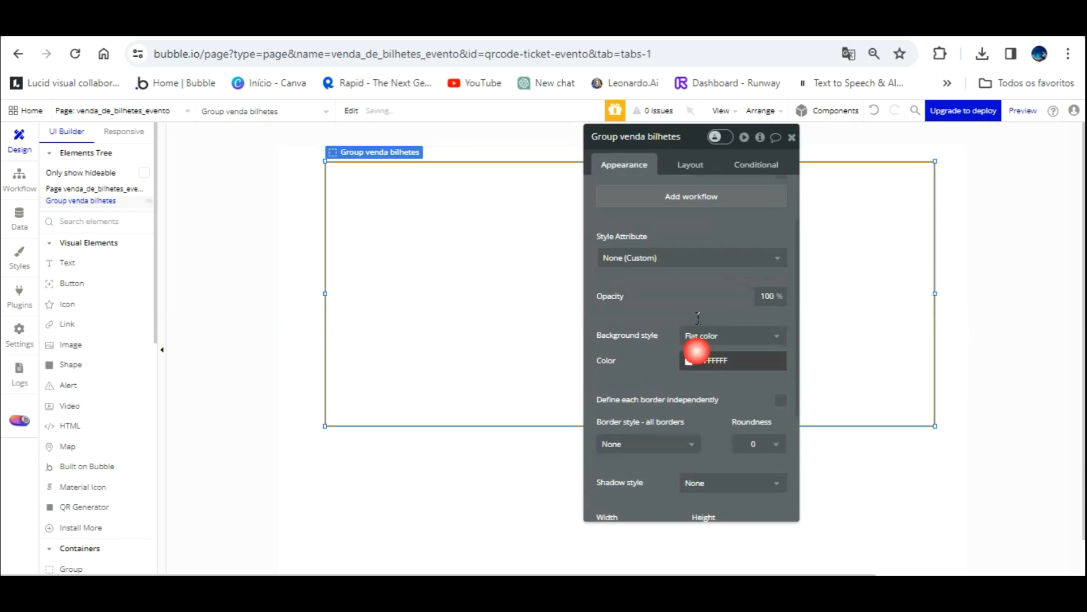
left_click(691, 357)
left_click_drag(716, 376, 700, 440)
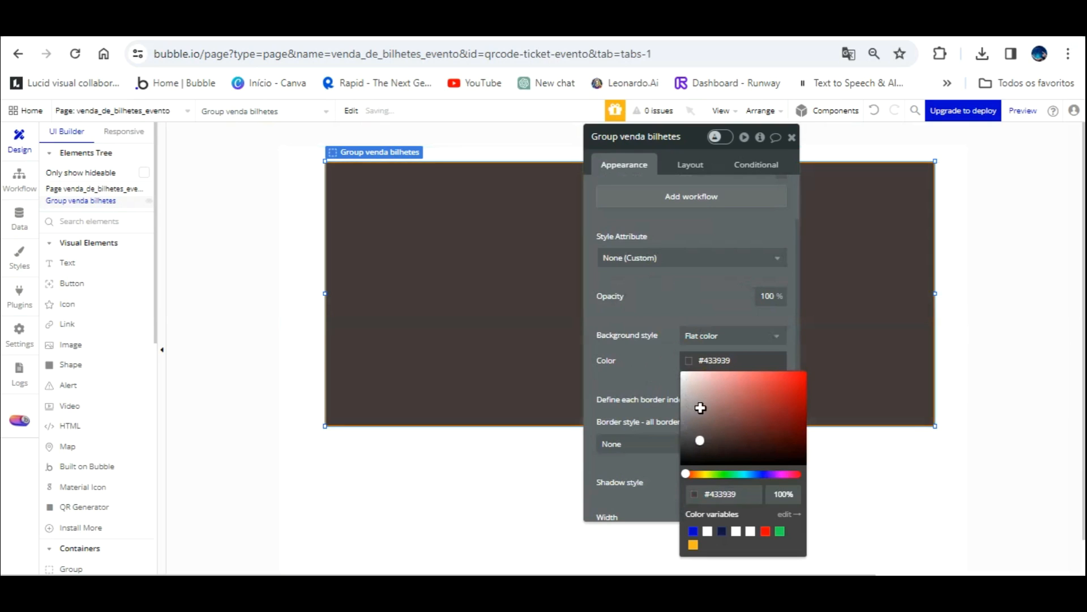
left_click(391, 255)
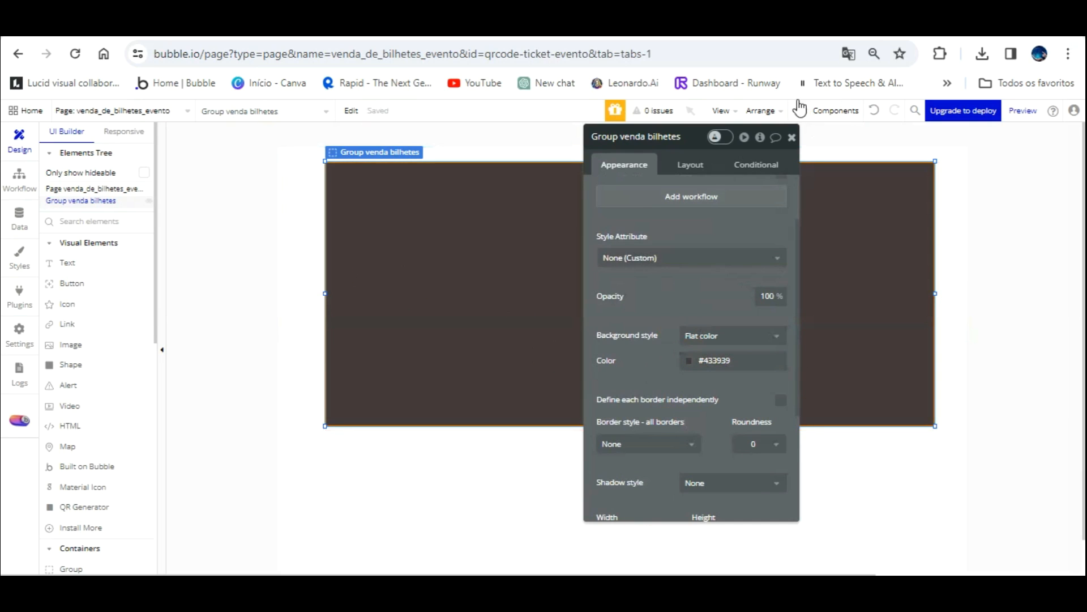
left_click(792, 137)
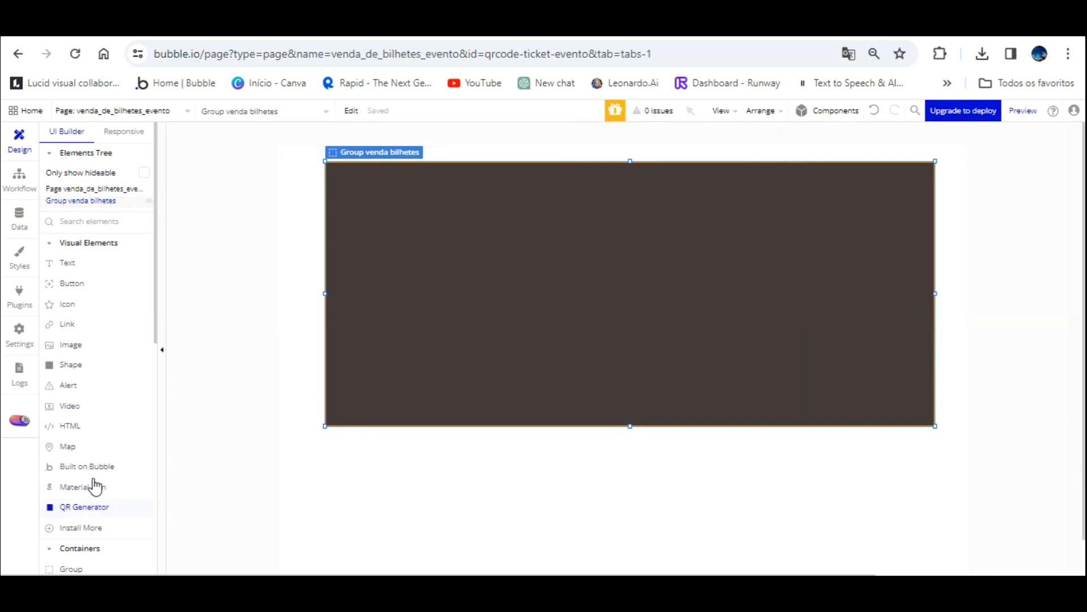
Step: Draw a repeating group inside the dark group and name it "RepeatingGroup Bilhetes eventos"
scroll(95, 486, "down", 4)
left_click(96, 329)
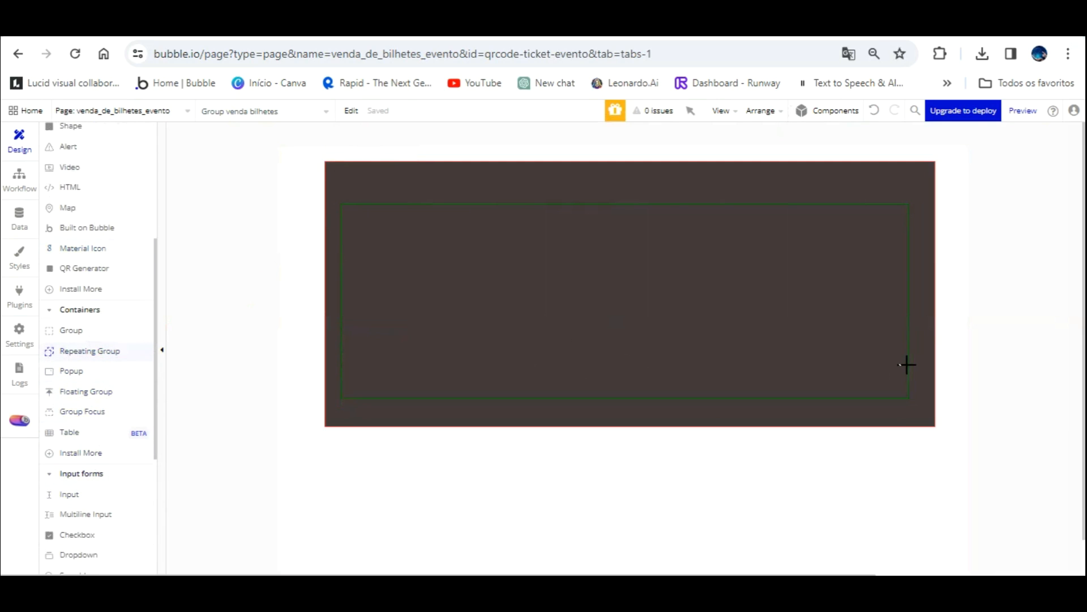
left_click_drag(914, 373, 915, 374)
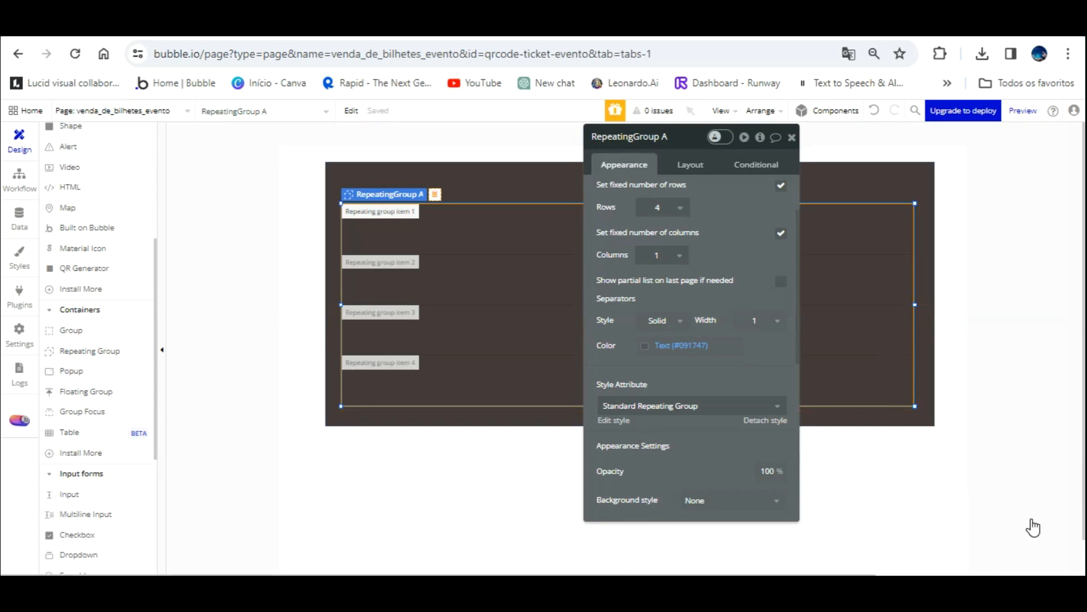
double_click(665, 136)
type("Bilhetes eventos")
Step: Set the repeating group to 1 fixed row and detach its style
left_click(670, 206)
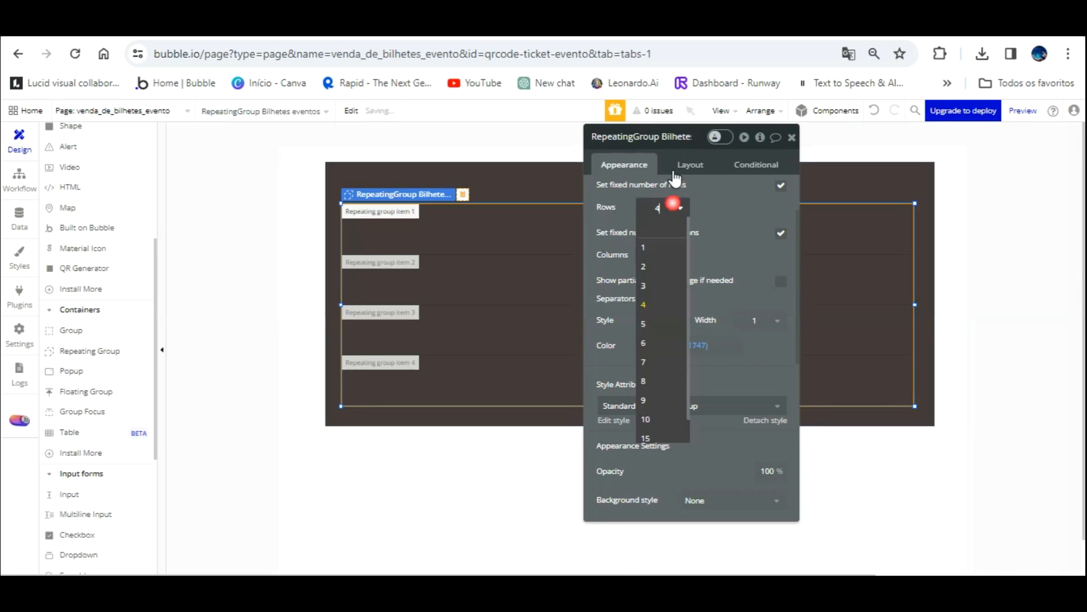
left_click(655, 237)
left_click(662, 205)
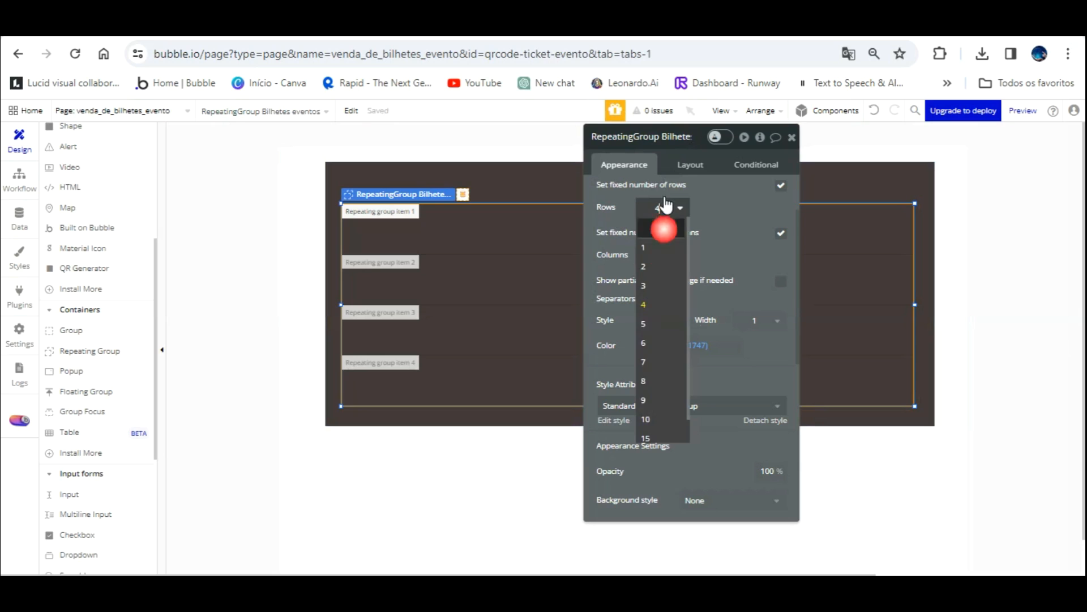
left_click(657, 219)
left_click(705, 198)
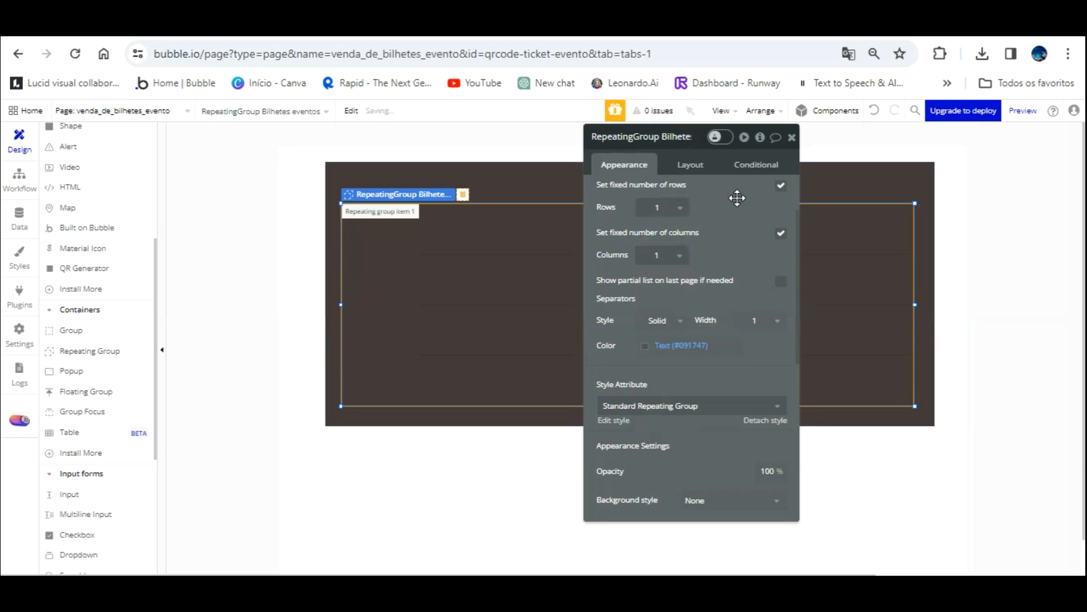
left_click(771, 420)
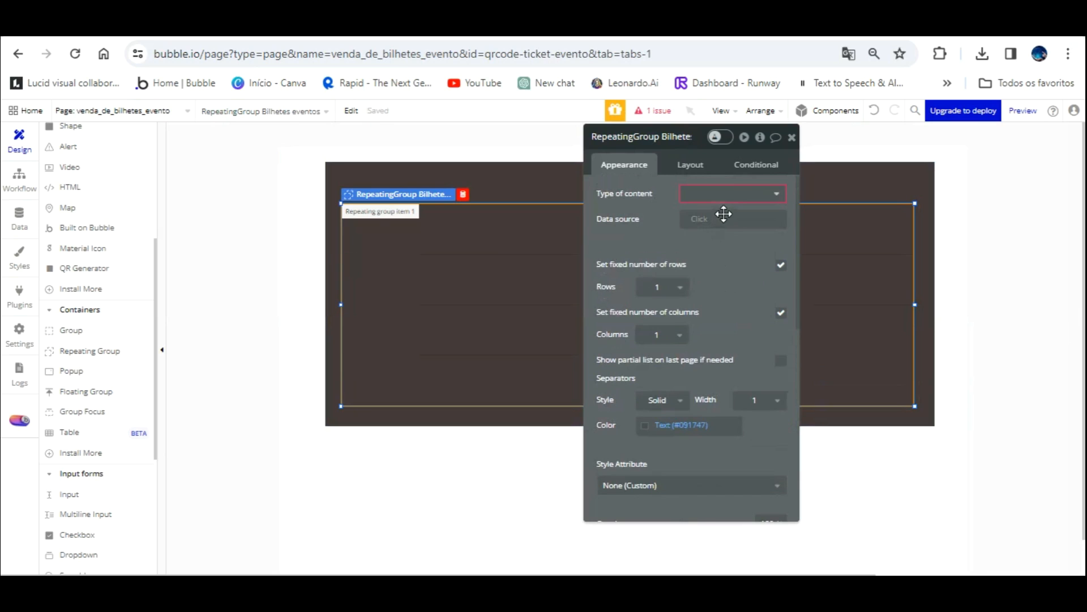
Step: Set the repeating group's content type to Eventos and its data source to a search for Eventos
left_click(732, 194)
left_click(719, 260)
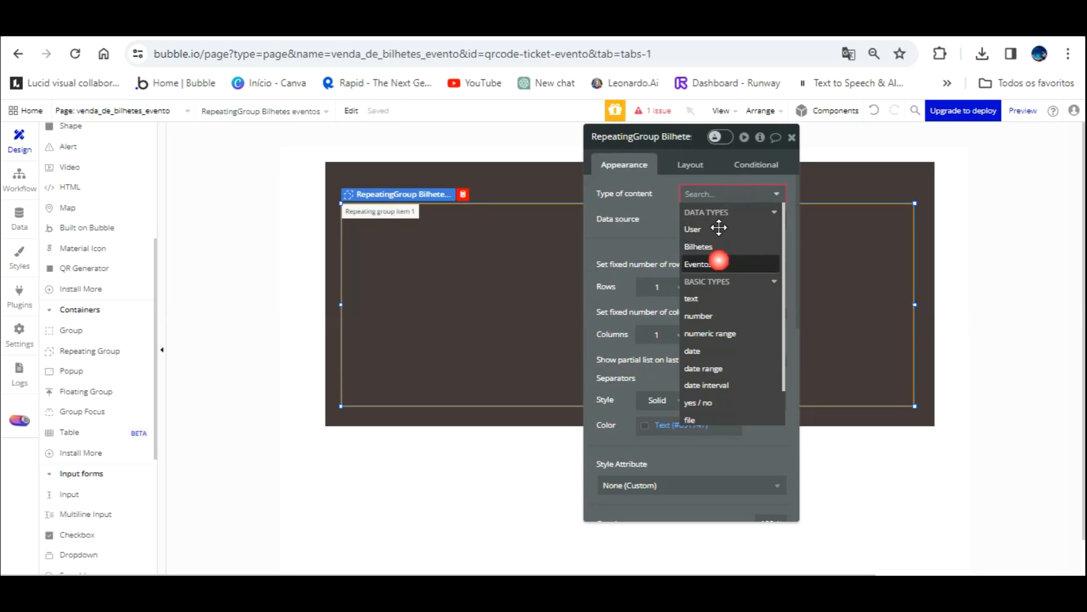
left_click(705, 220)
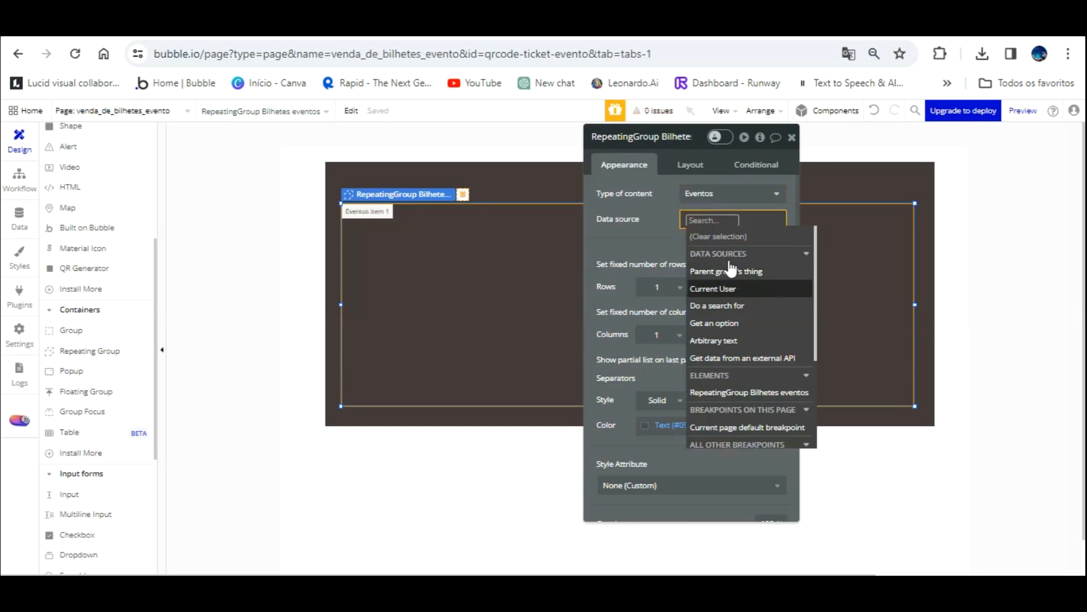
left_click(718, 306)
left_click(526, 167)
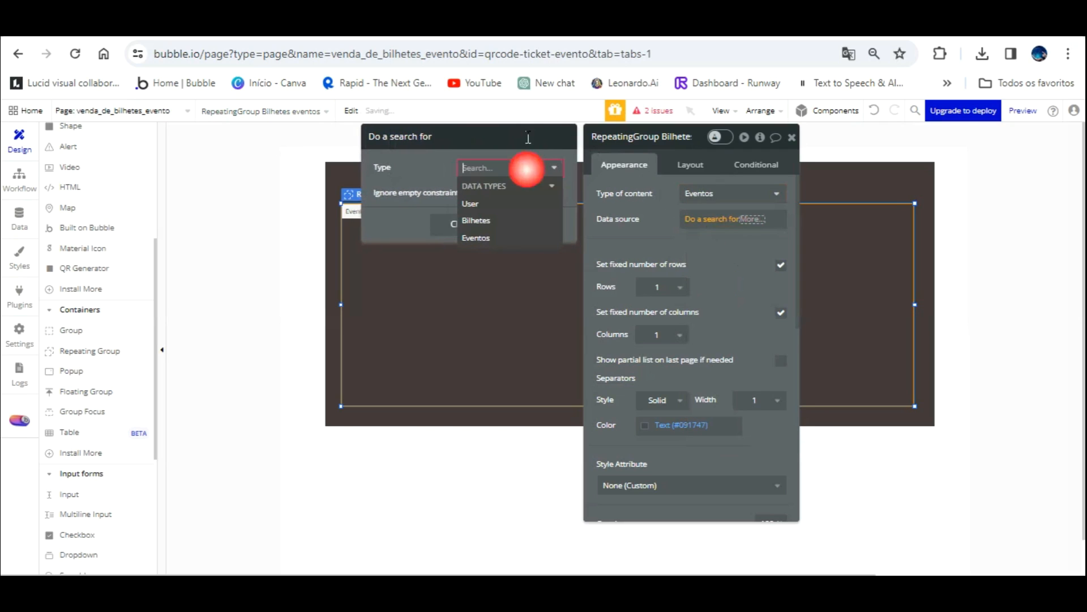
left_click(475, 238)
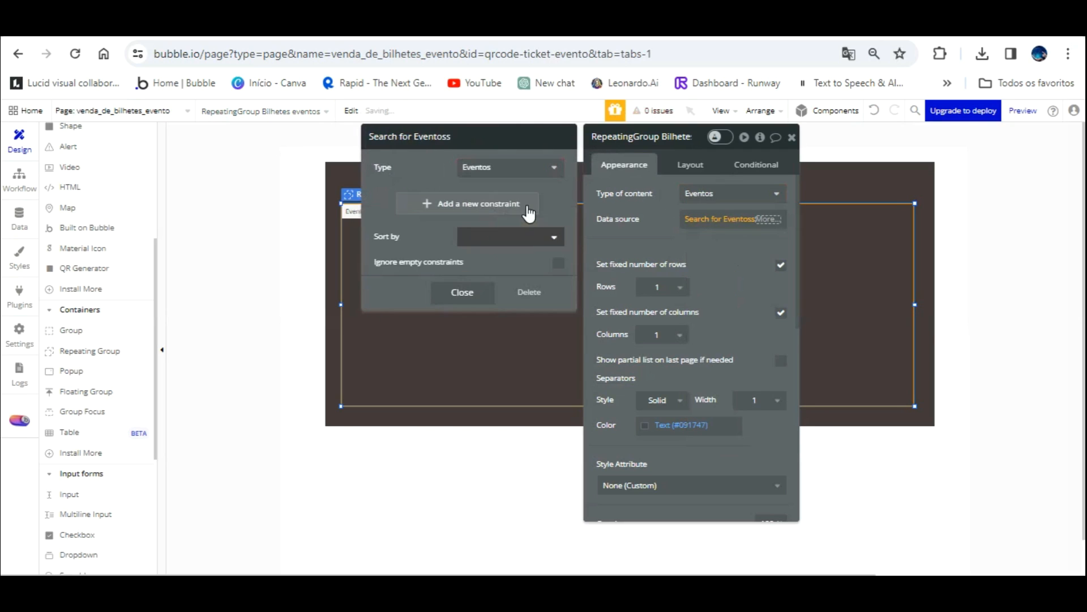
left_click(651, 208)
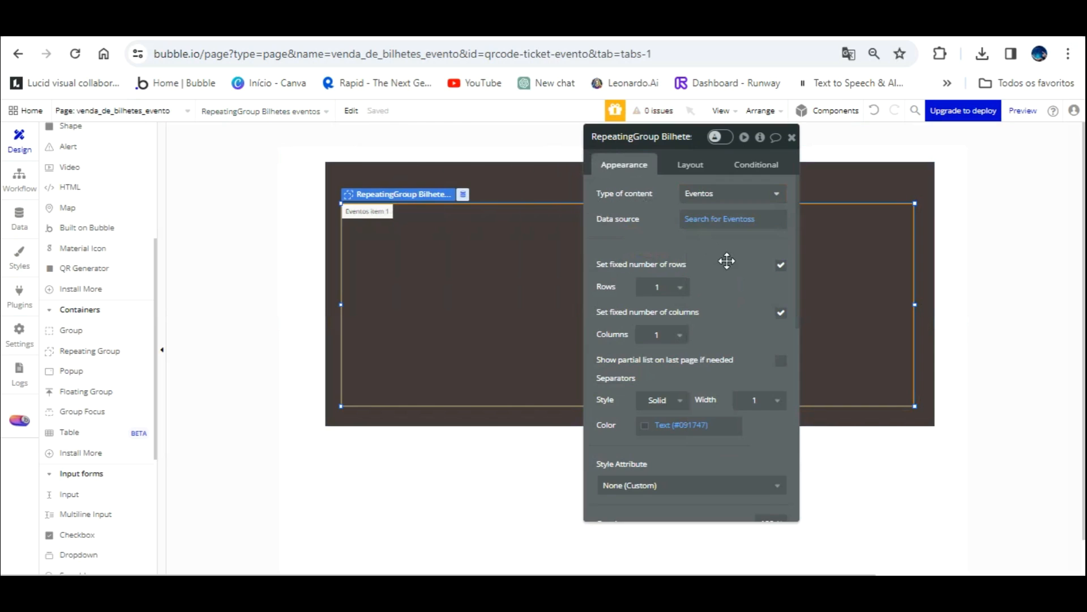
Step: Give the repeating group a flat white (#FFFFFF) background
scroll(746, 270, "down", 5)
left_click(731, 324)
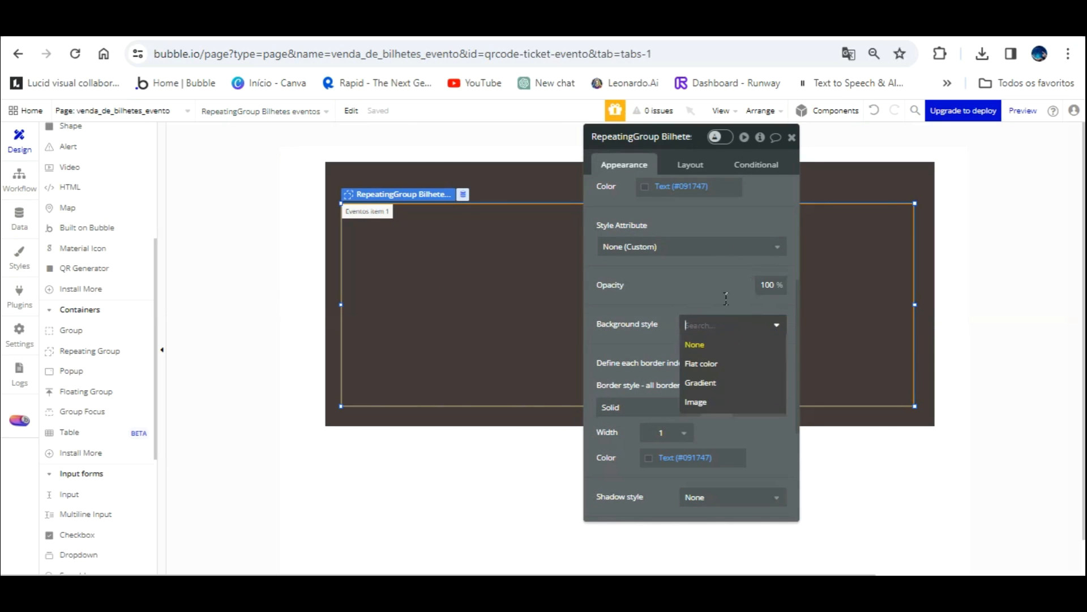
left_click(702, 362)
left_click(625, 225)
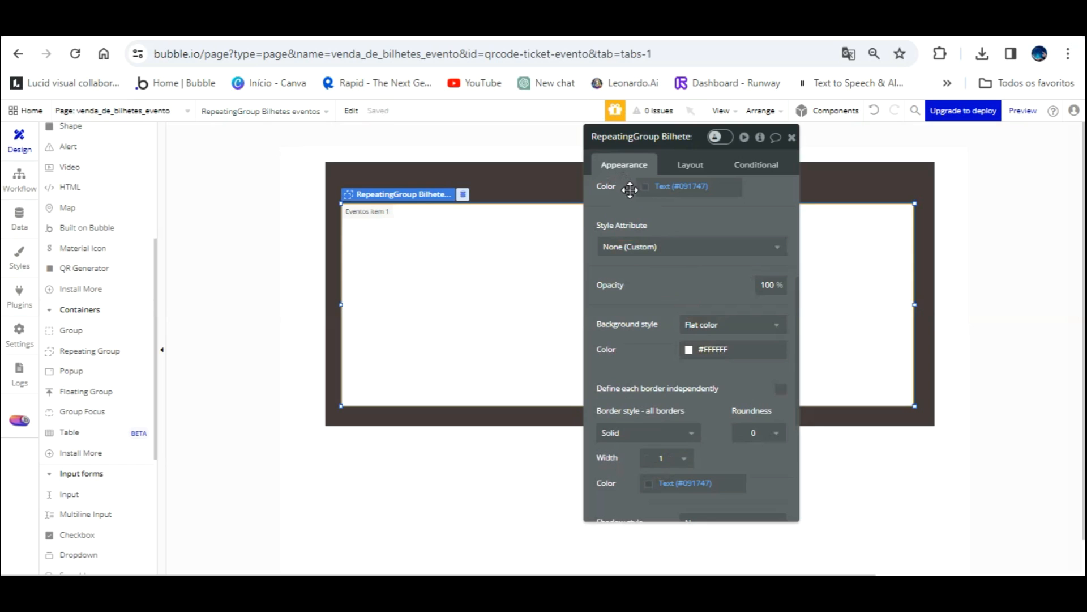
Step: Extend the repeating group's top edge upward to a height of about 370 px, moving the property editor out of the way
left_click_drag(651, 286, 95, 251)
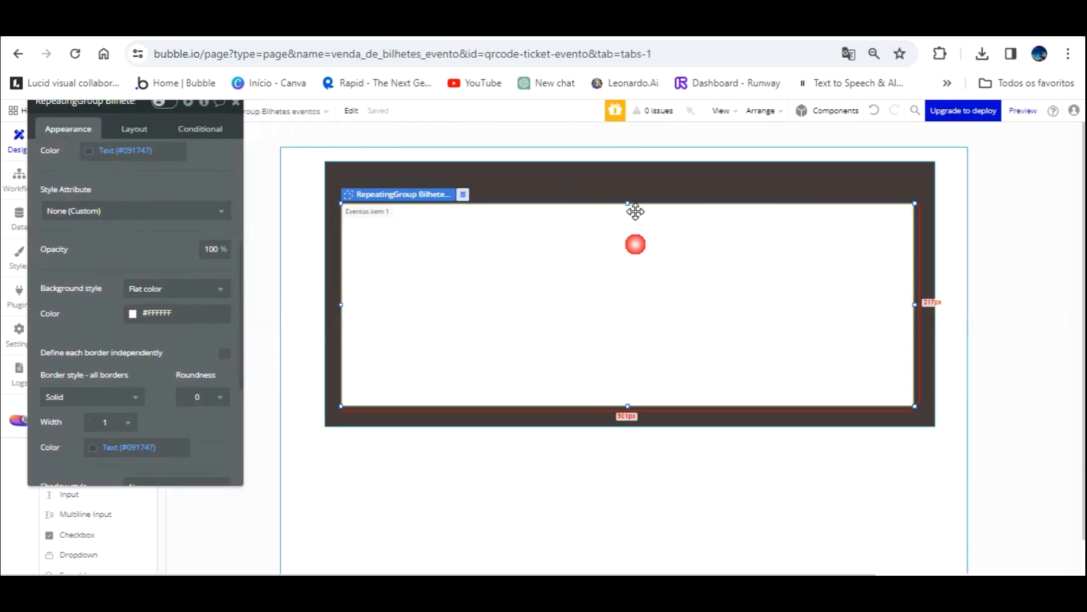
left_click_drag(627, 172, 630, 139)
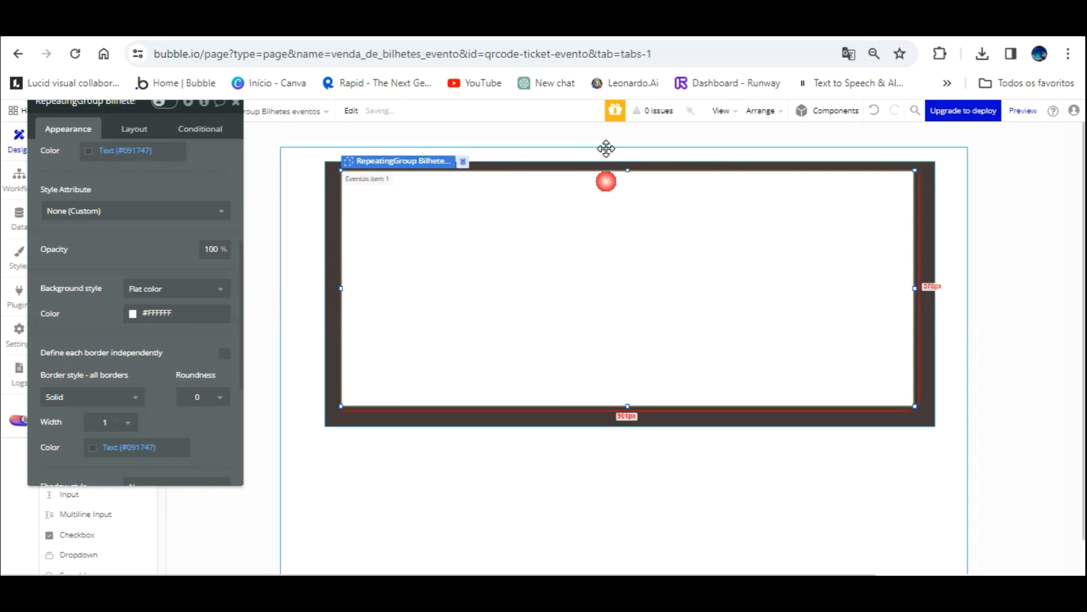
left_click_drag(215, 129, 288, 211)
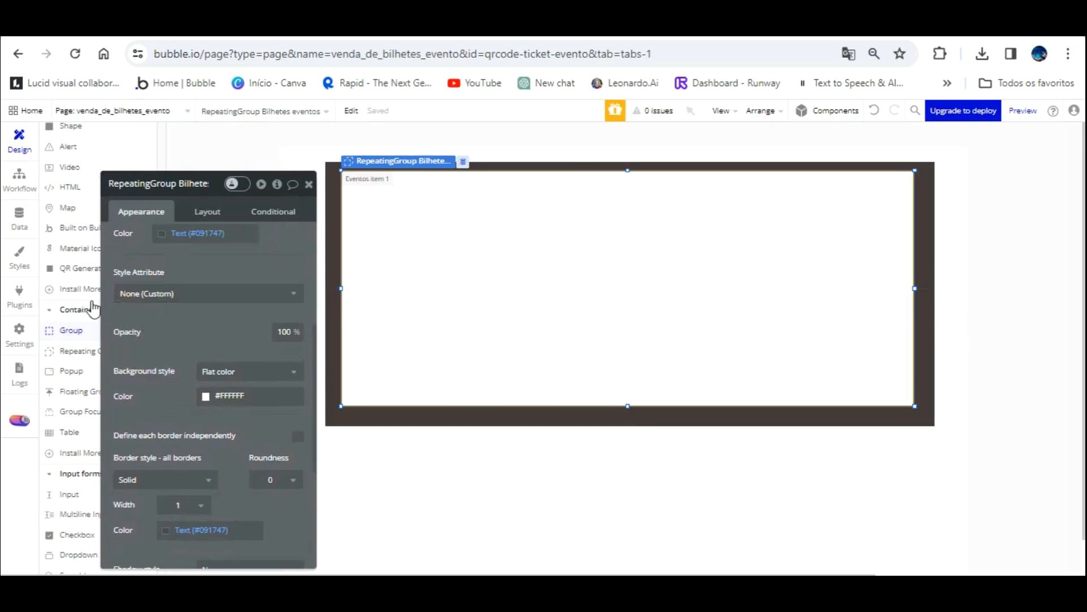
Step: Draw a group about 830 by 262 px inside the repeating group and center it horizontally
left_click(71, 330)
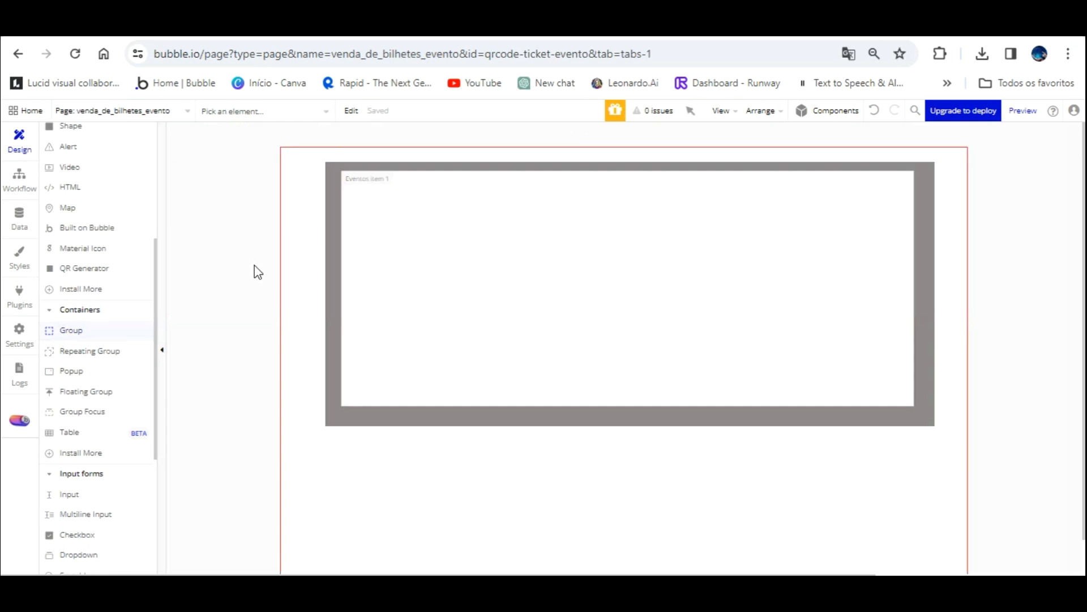
mouse_move(353, 215)
left_mouse_down()
mouse_move(495, 318)
mouse_move(774, 317)
mouse_move(891, 344)
mouse_move(882, 351)
left_mouse_up()
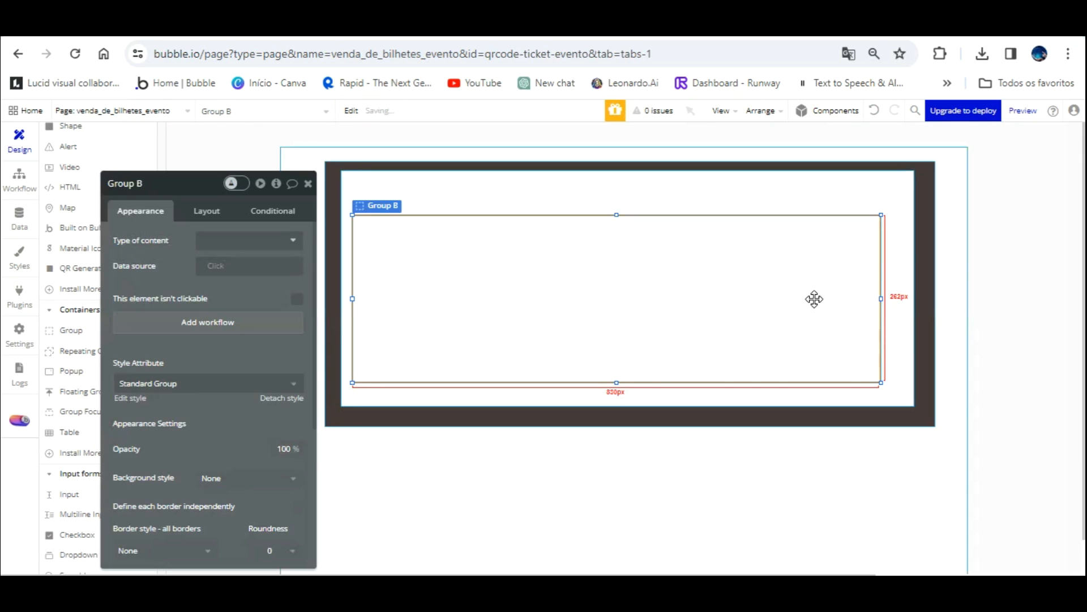
key("ctrl+e")
left_click(797, 323)
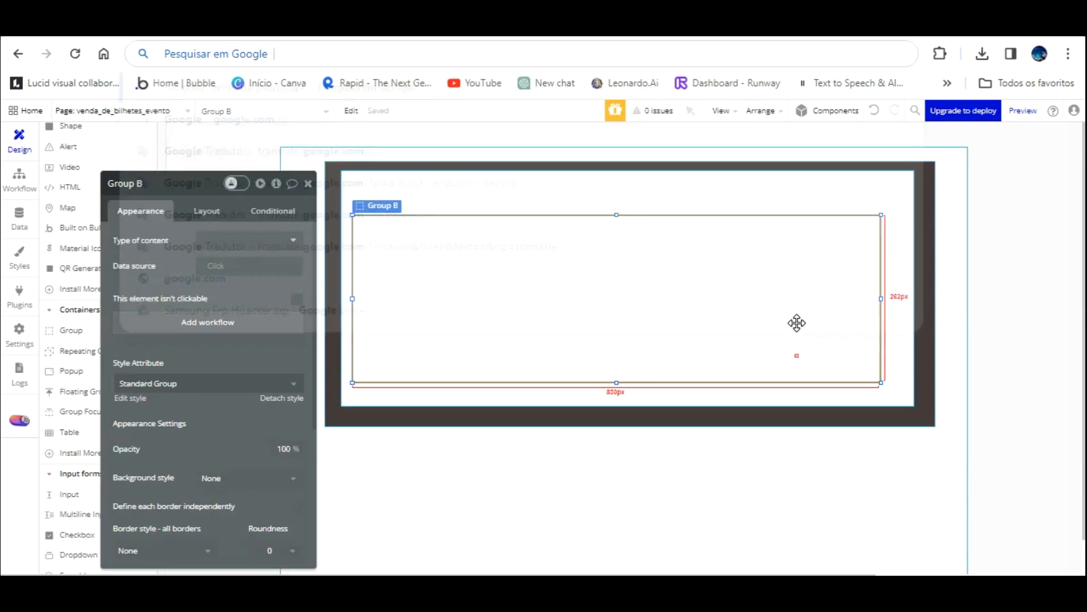
key("ctrl+e")
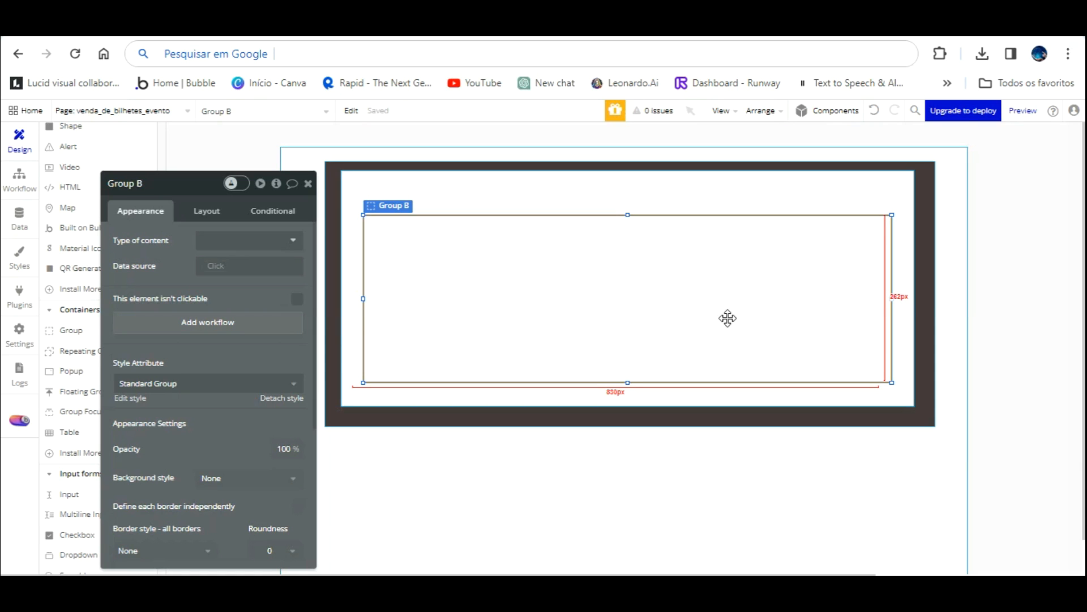
Step: Rename the inner group "Group Eventos"
left_click(176, 180)
double_click(176, 180)
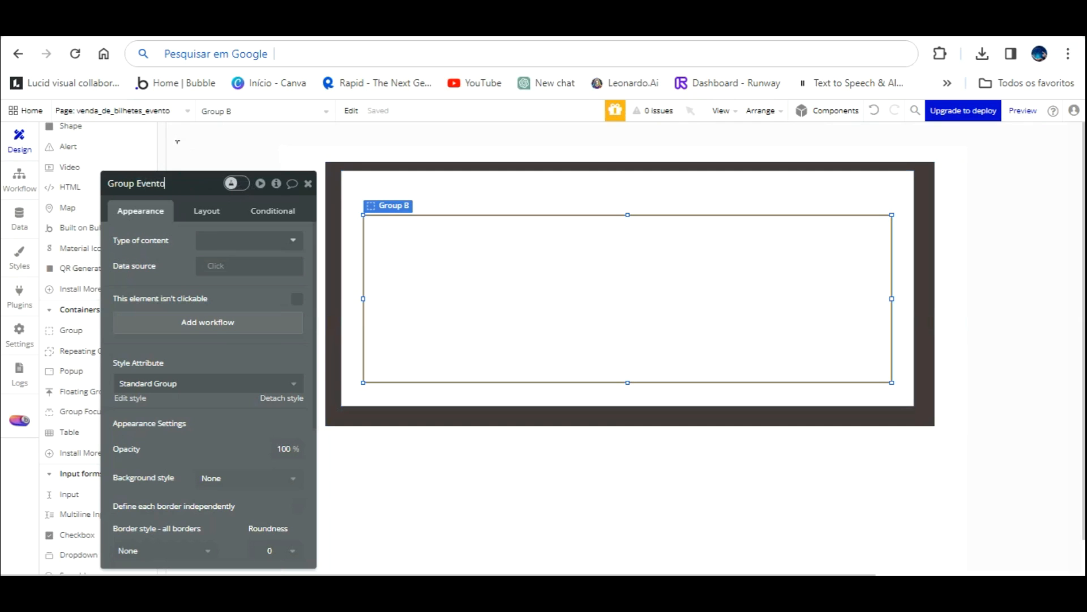
type("Eventos")
left_click(213, 258)
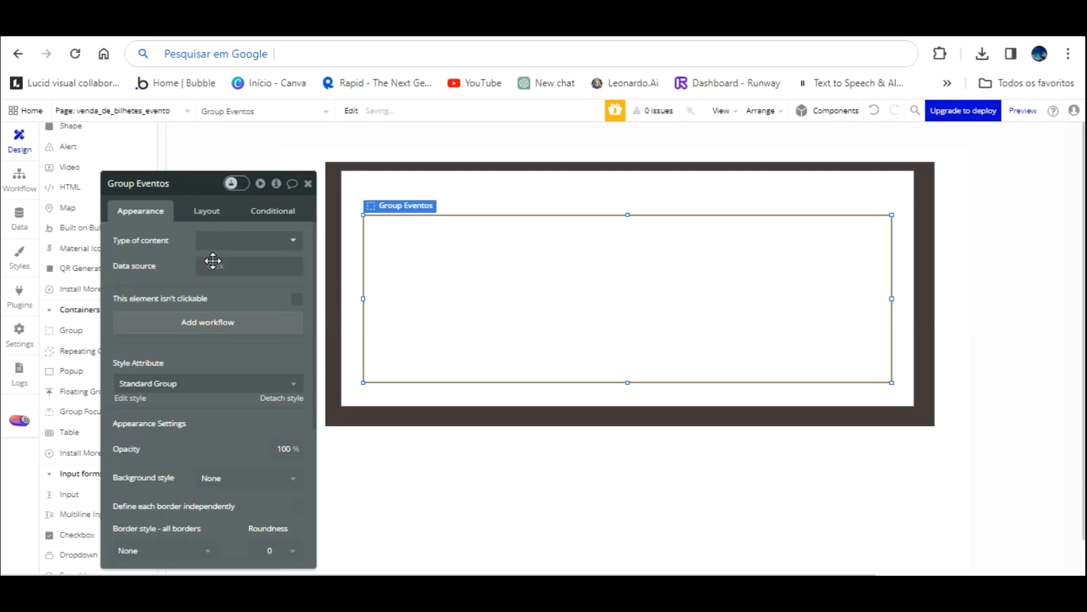
Step: Set Group Eventos' type of content to Eventos and its data source to Current cell's Eventos
left_click(279, 240)
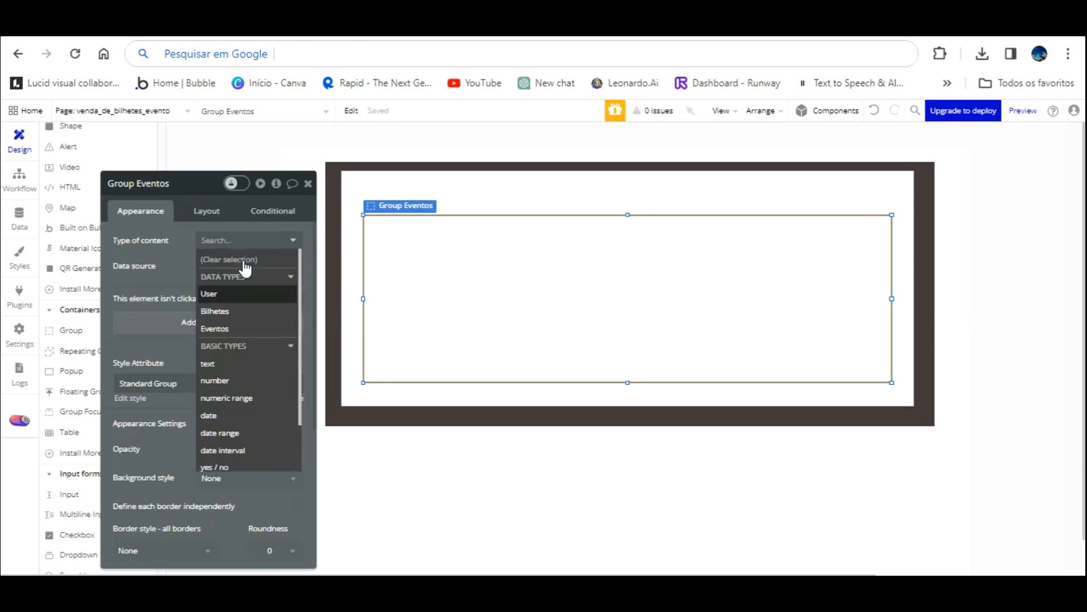
left_click(242, 328)
left_click(219, 263)
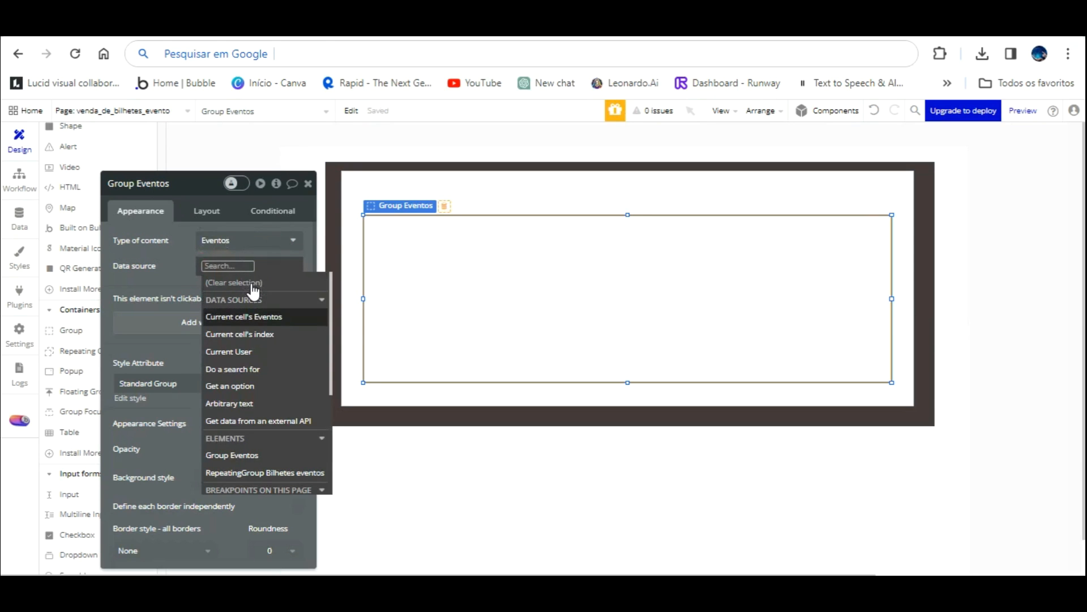
left_click(243, 316)
left_click(179, 225)
Step: Detach the style from Group Eventos and set its background style to Image
left_click(281, 398)
left_click_drag(257, 328, 247, 275)
left_click(232, 409)
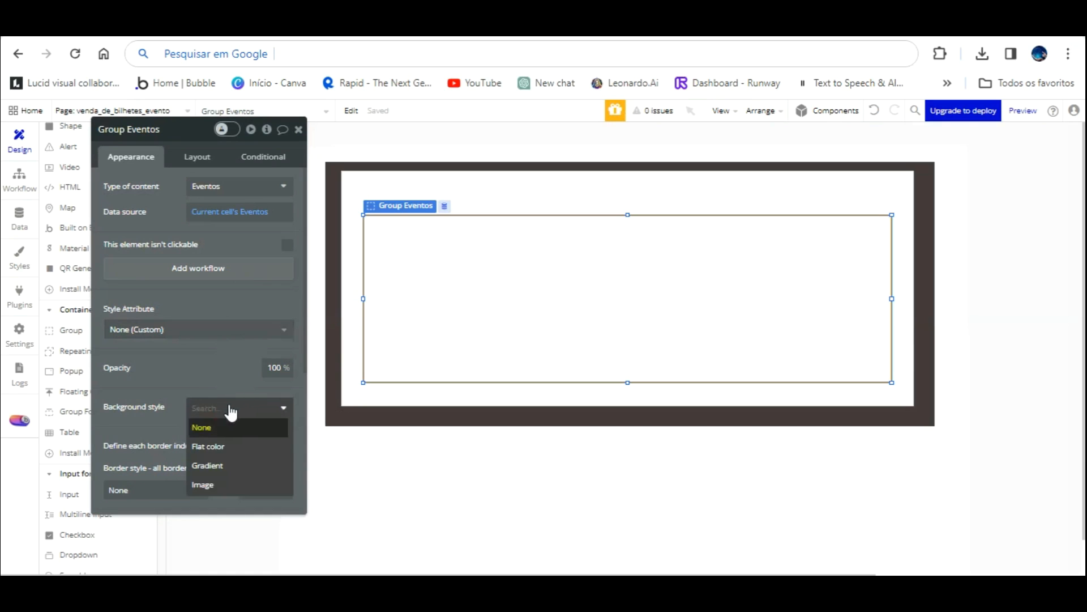
left_click(224, 484)
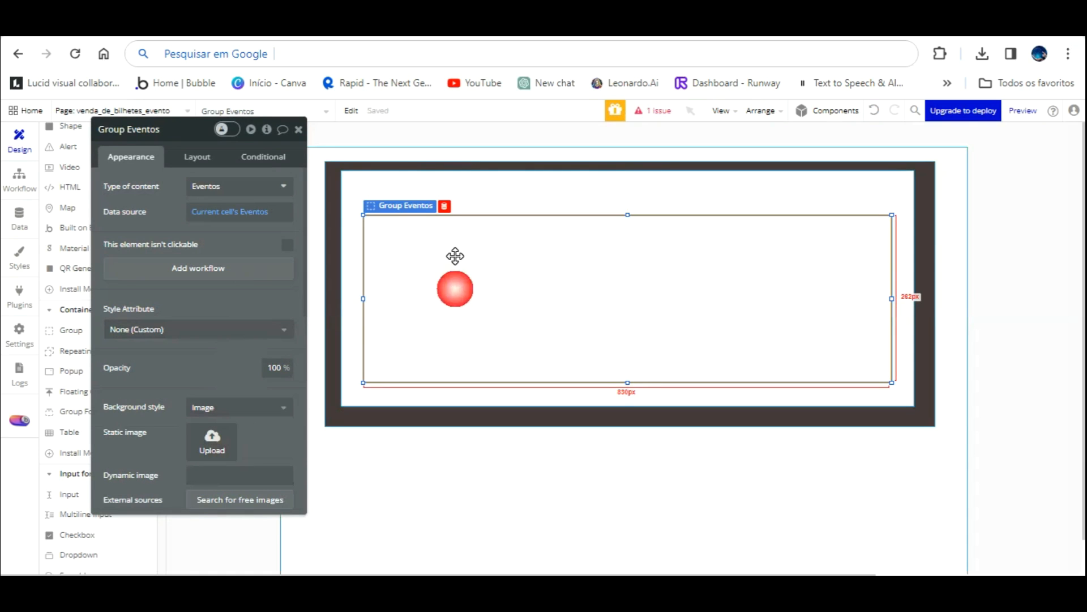
Step: Upload the blue Pngtree conference event image from the Downloads folder as the group's static background image
left_click(223, 429)
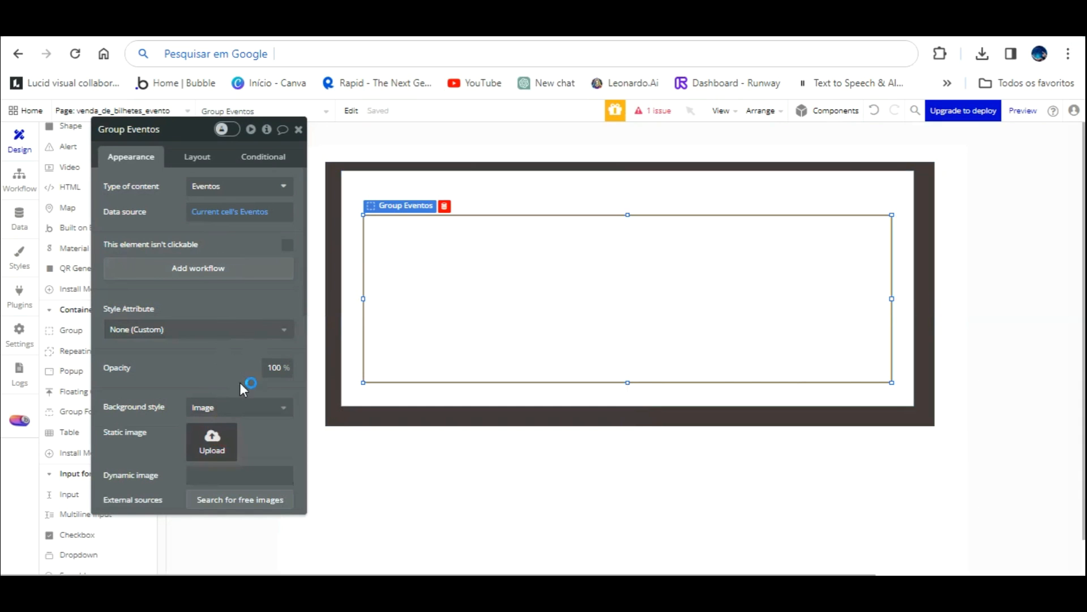
scroll(661, 236, "down", 3)
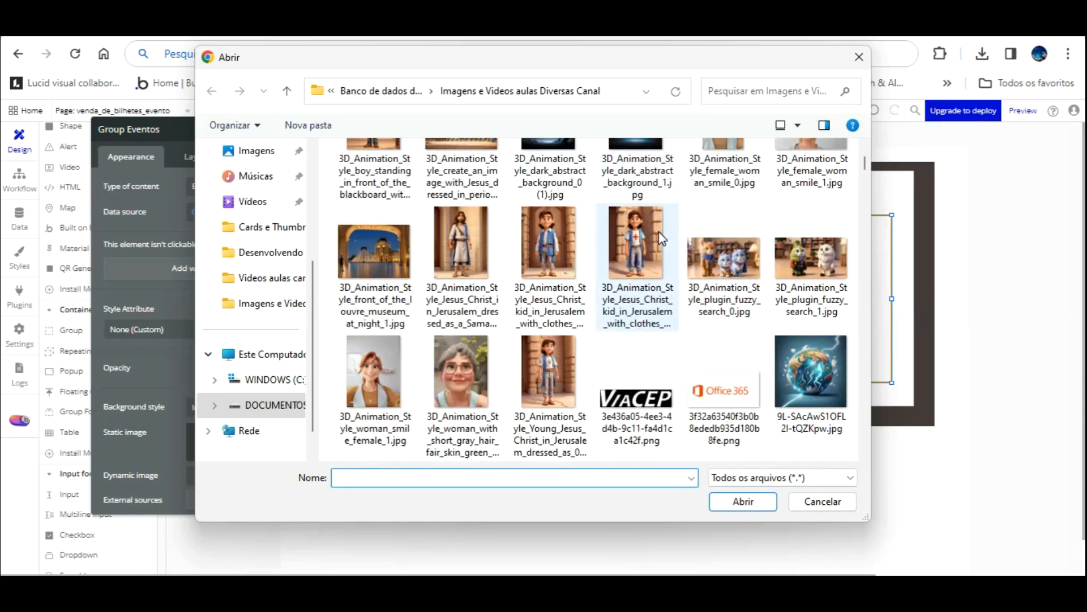
scroll(661, 238, "down", 4)
scroll(661, 237, "up", 6)
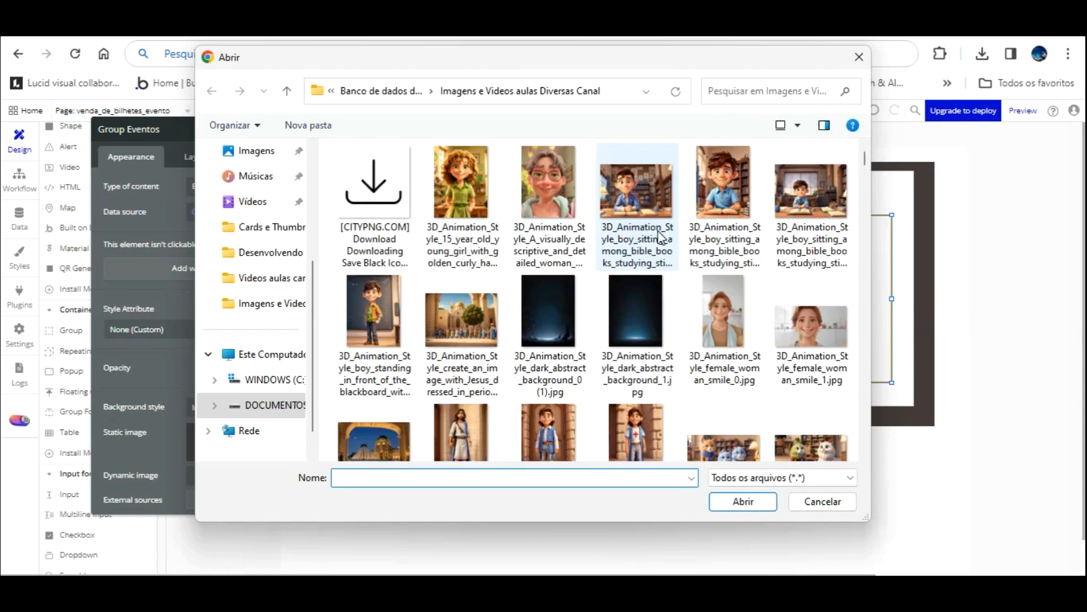
scroll(662, 238, "down", 6)
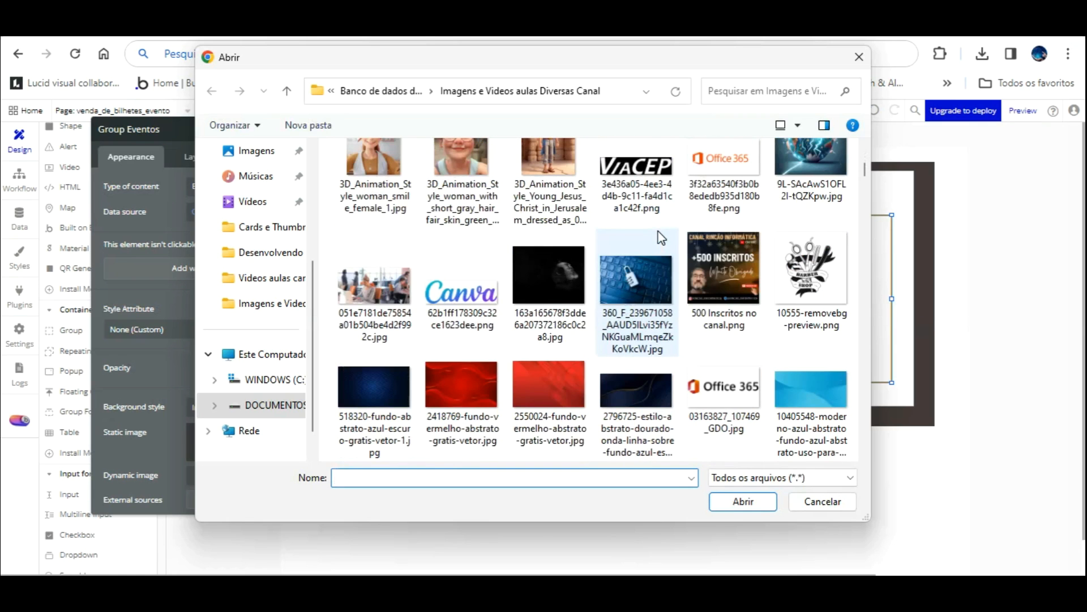
scroll(662, 237, "down", 4)
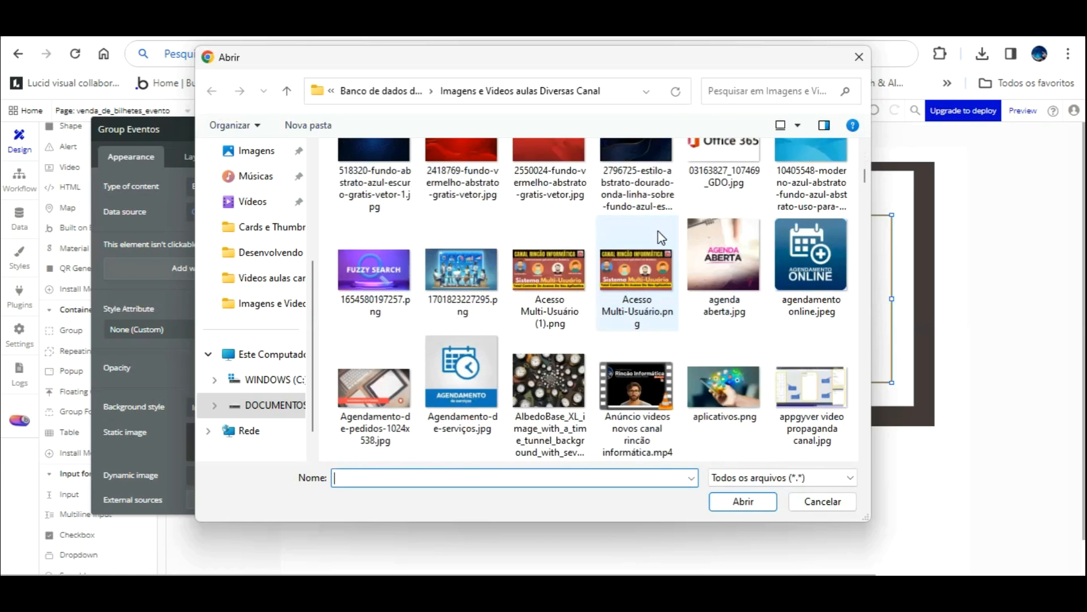
scroll(660, 237, "down", 2)
scroll(657, 230, "down", 2)
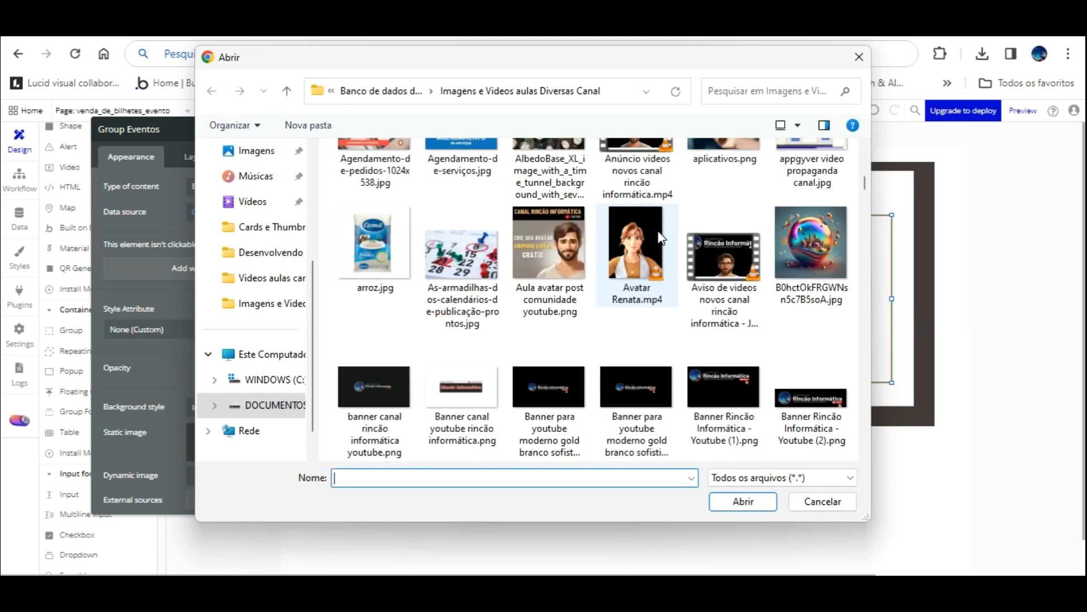
scroll(661, 236, "down", 8)
scroll(660, 237, "down", 8)
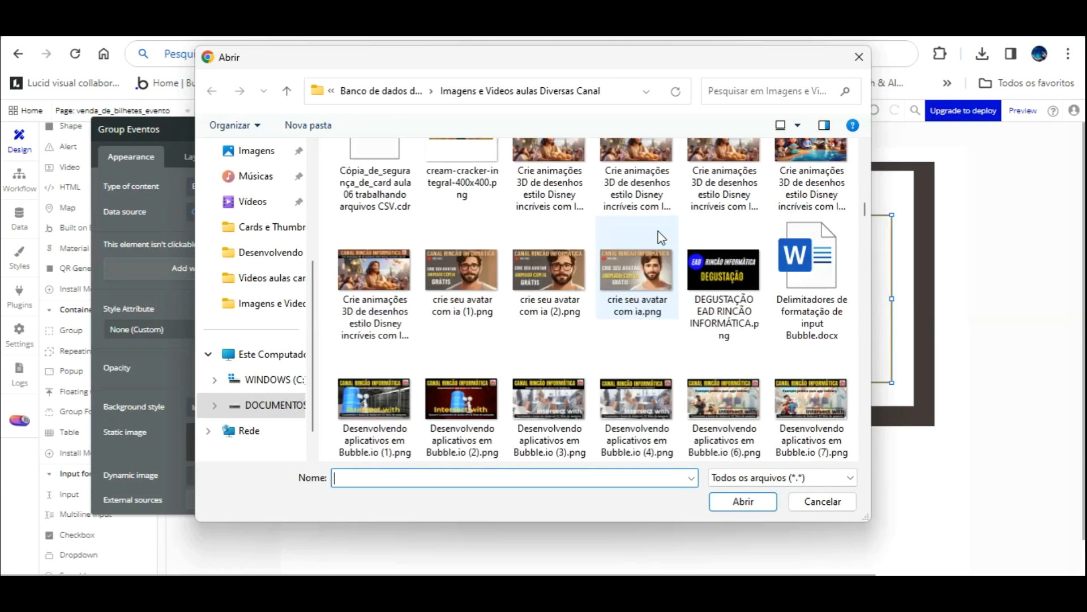
scroll(661, 237, "down", 8)
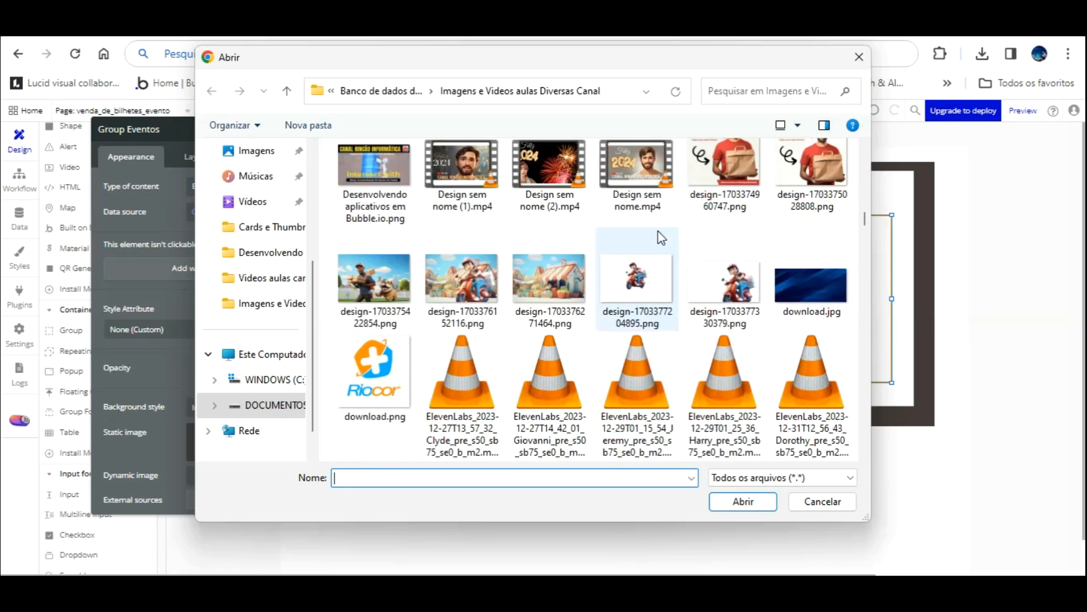
scroll(661, 237, "down", 8)
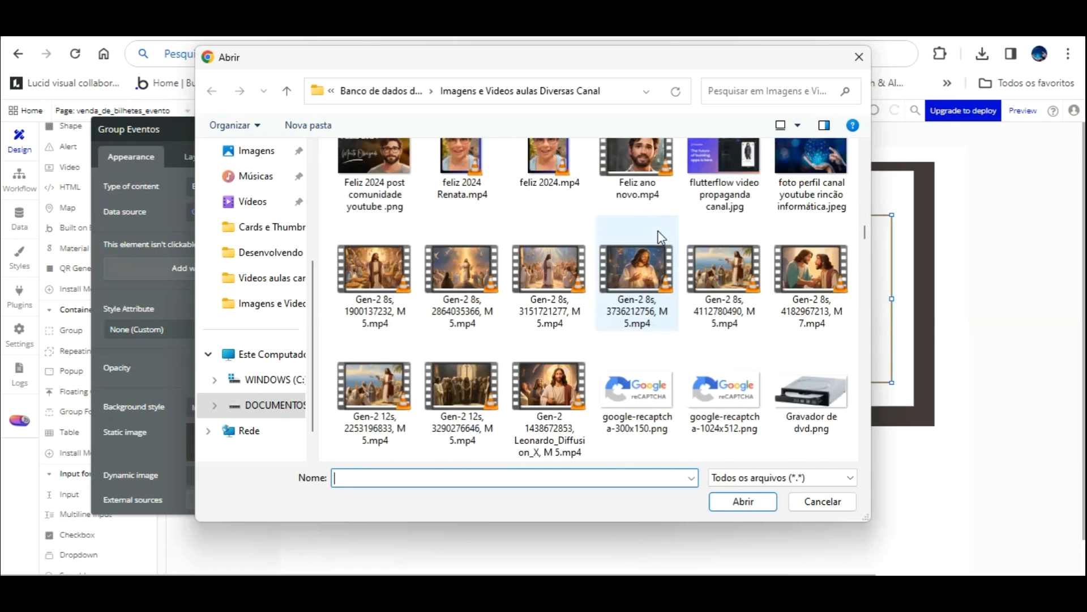
scroll(661, 237, "down", 2)
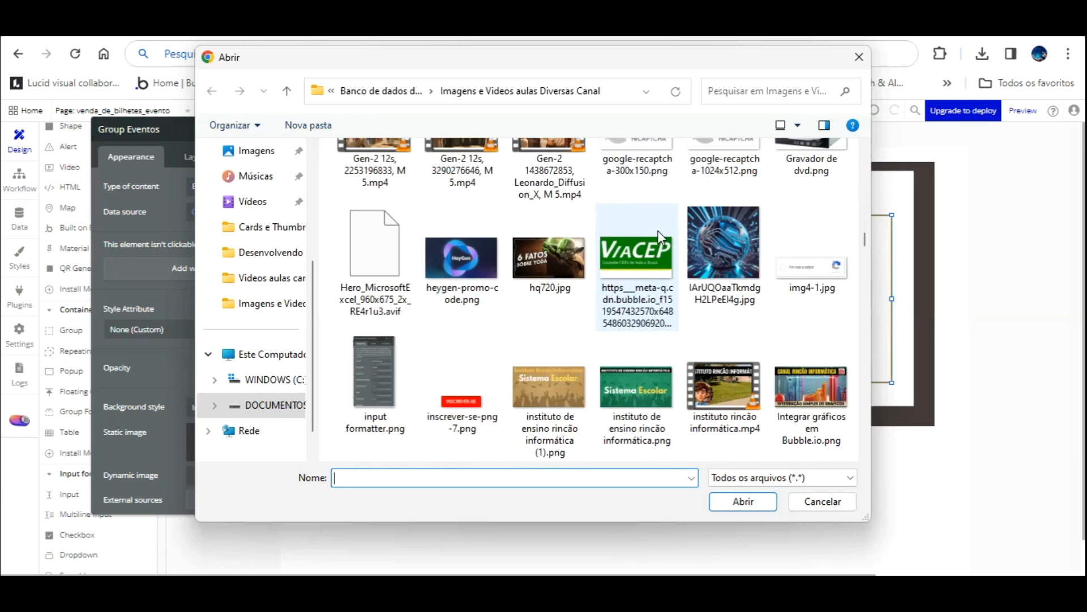
scroll(659, 235, "down", 10)
scroll(658, 230, "down", 10)
scroll(657, 229, "down", 10)
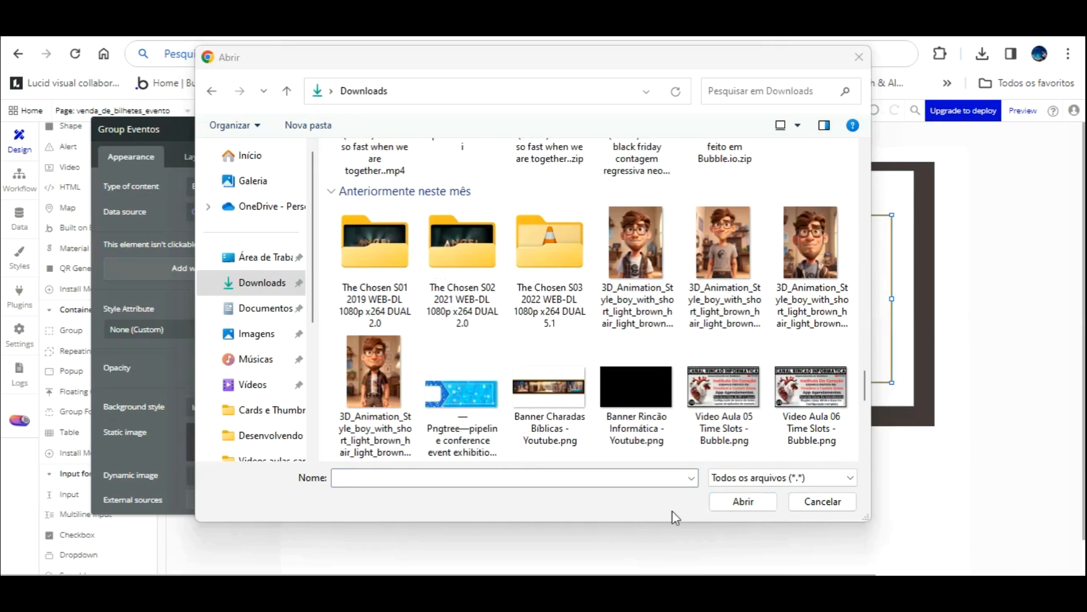
double_click(463, 372)
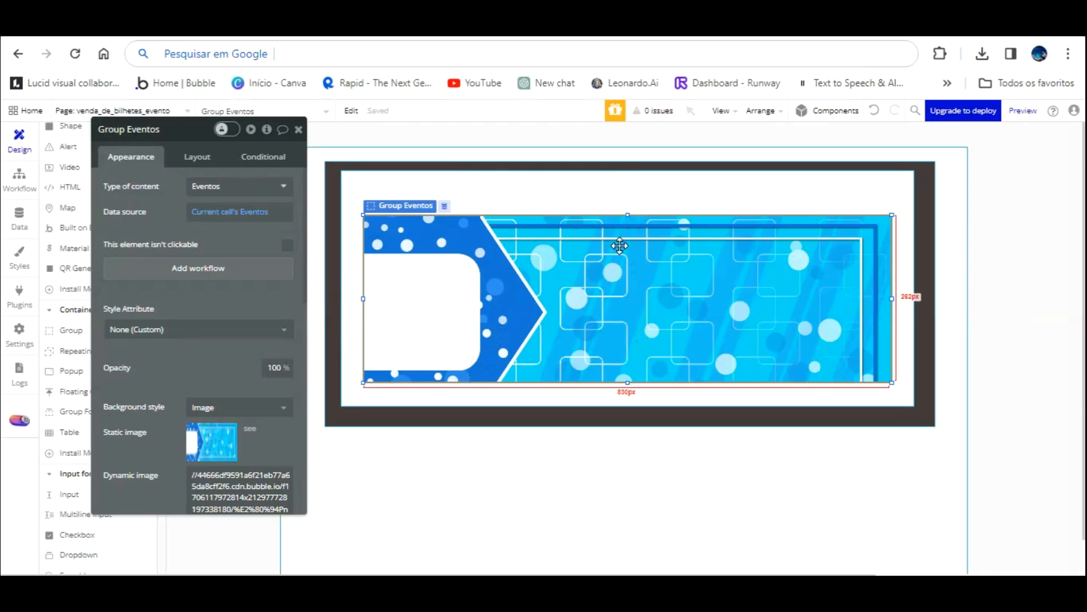
Step: Enlarge Group Eventos to a height of about 296 px and reposition it vertically inside the repeating group
left_click_drag(620, 245, 619, 227)
left_click_drag(627, 333, 626, 355)
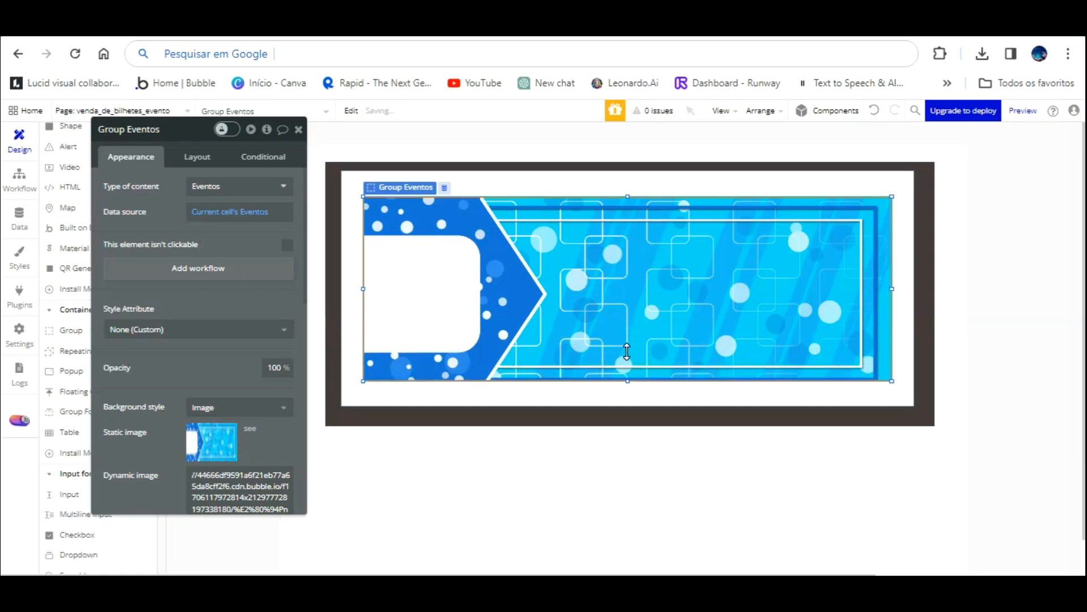
left_click_drag(631, 314, 631, 325)
left_click(631, 324)
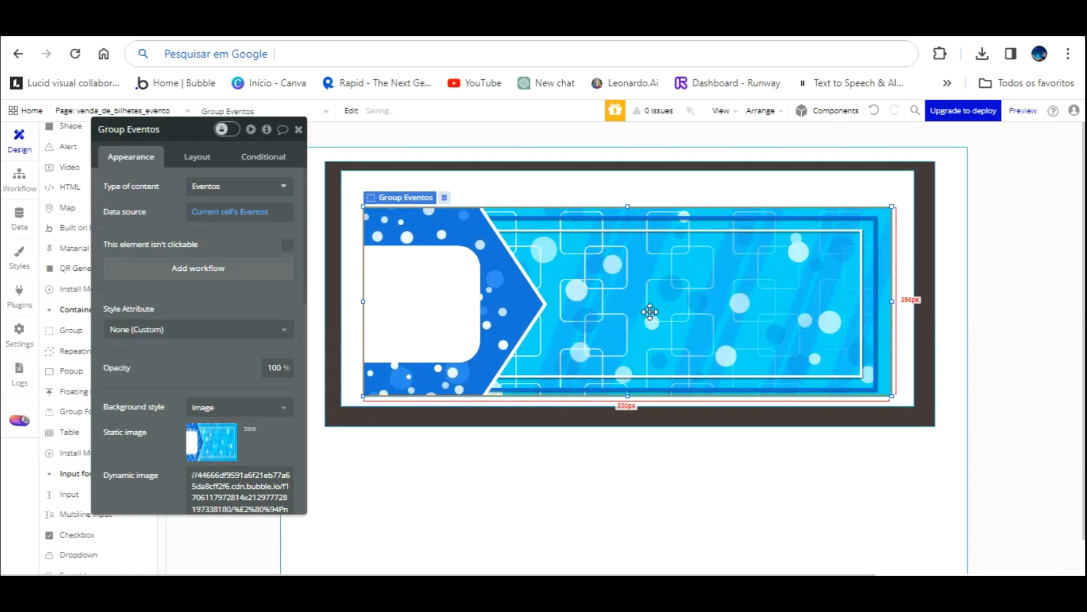
Step: Extend the bottom edge of Group venda bilhetes downward to a height of about 460 px
left_click(653, 424)
left_click(633, 429)
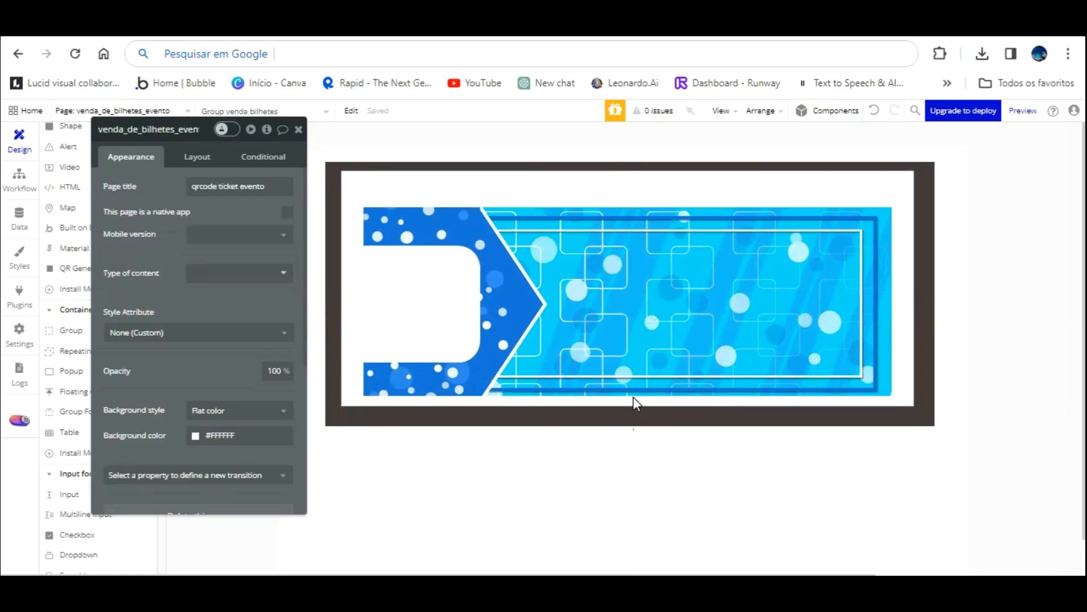
left_click(629, 422)
left_click_drag(631, 427, 632, 454)
left_click(634, 409)
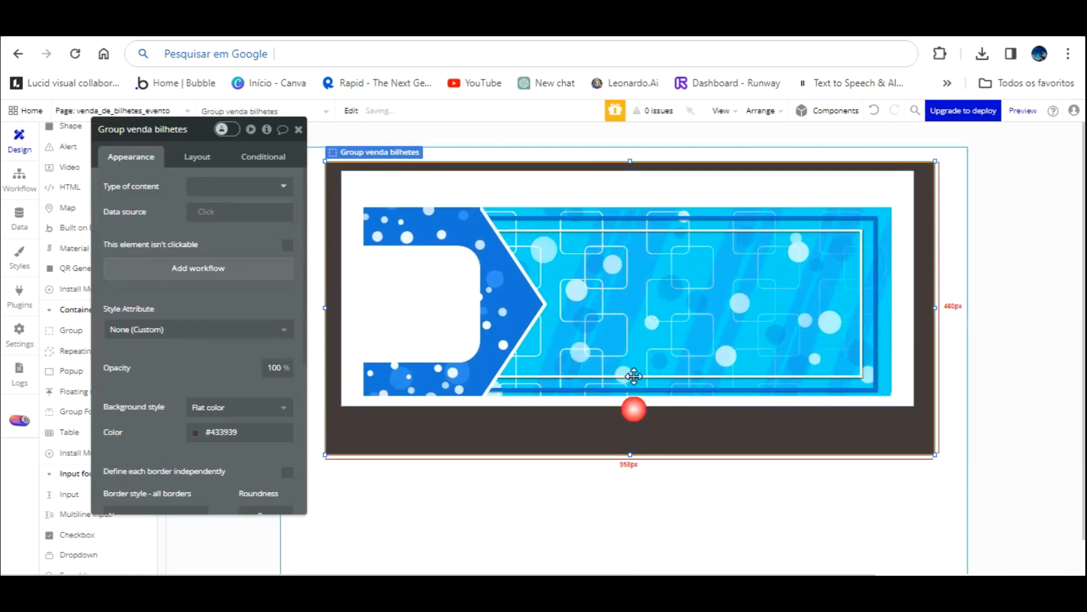
Step: Extend the RepeatingGroup Bilhetes eventos downward inside Group venda bilhetes
left_click(634, 404)
mouse_move(630, 406)
left_mouse_down()
mouse_move(630, 422)
mouse_move(628, 396)
left_mouse_up()
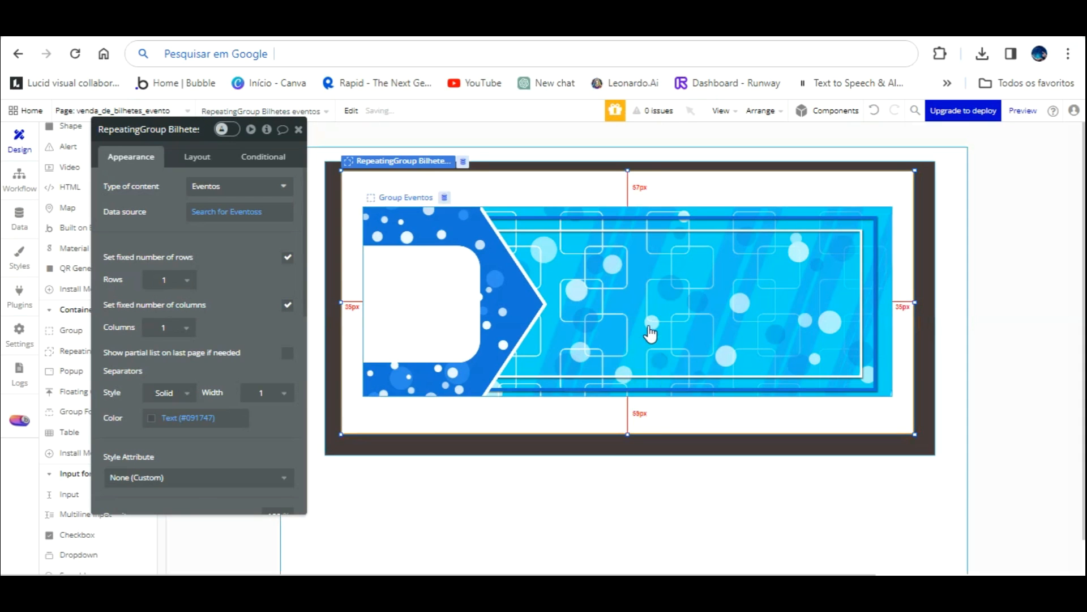
Step: Resize Group Eventos to about 811 by 291 px and center it horizontally in the lower part of the repeating group
left_click(648, 324)
key("Down")
key("Down")
key("Down")
key("Down")
key("Down")
key("Down")
key("Down")
key("Down")
key("Down")
key("Down")
key("Down")
key("Down")
key("Down")
key("Down")
key("Down")
key("Down")
key("Down")
key("Down")
key("Down")
key("Down")
key("Up")
key("Up")
key("Up")
key("Up")
key("Up")
key("Up")
key("Up")
key("Up")
key("Up")
key("Up")
key("Up")
key("Up")
key("Up")
key("Up")
key("Up")
key("Up")
key("Up")
key("Up")
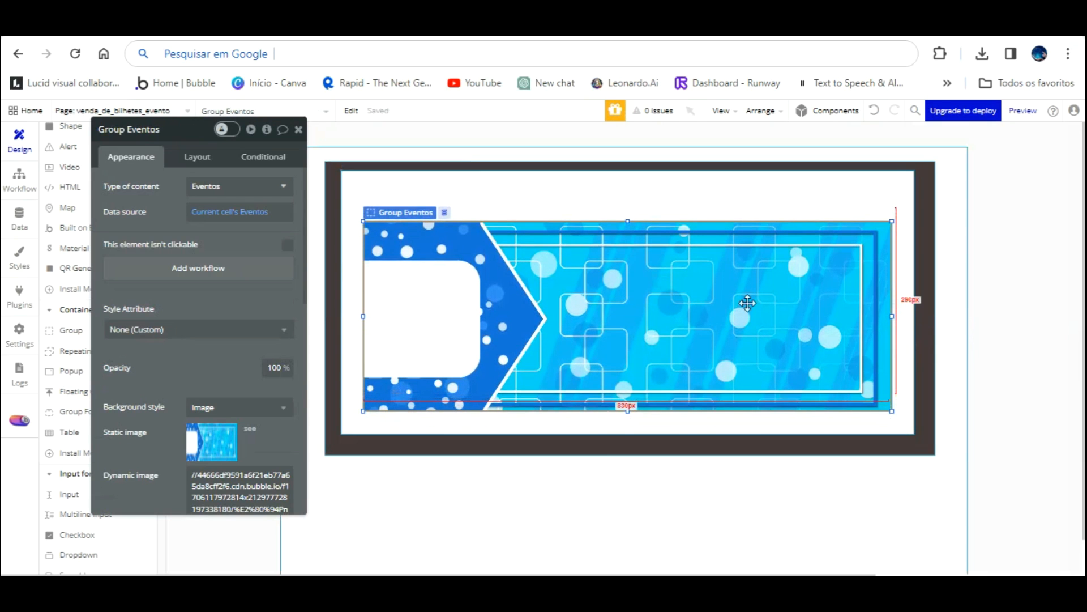
left_click_drag(894, 188, 881, 189)
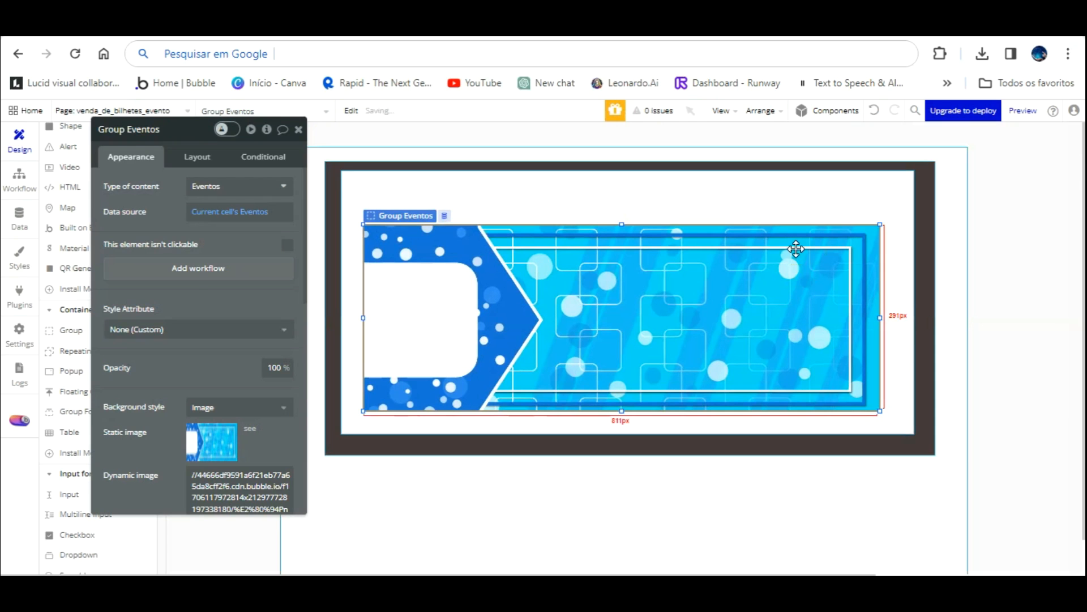
left_click_drag(796, 249, 790, 251)
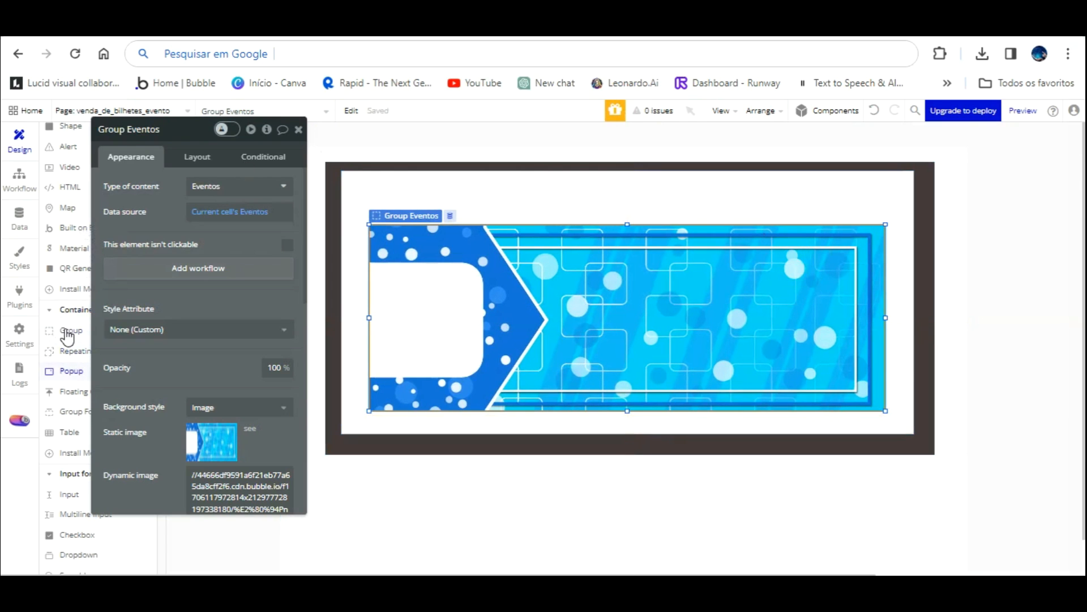
Step: Add a button labelled "Comprar Ticket" in the repeating group, above the right end of Group Eventos
scroll(71, 353, "down", 2)
scroll(73, 363, "up", 3)
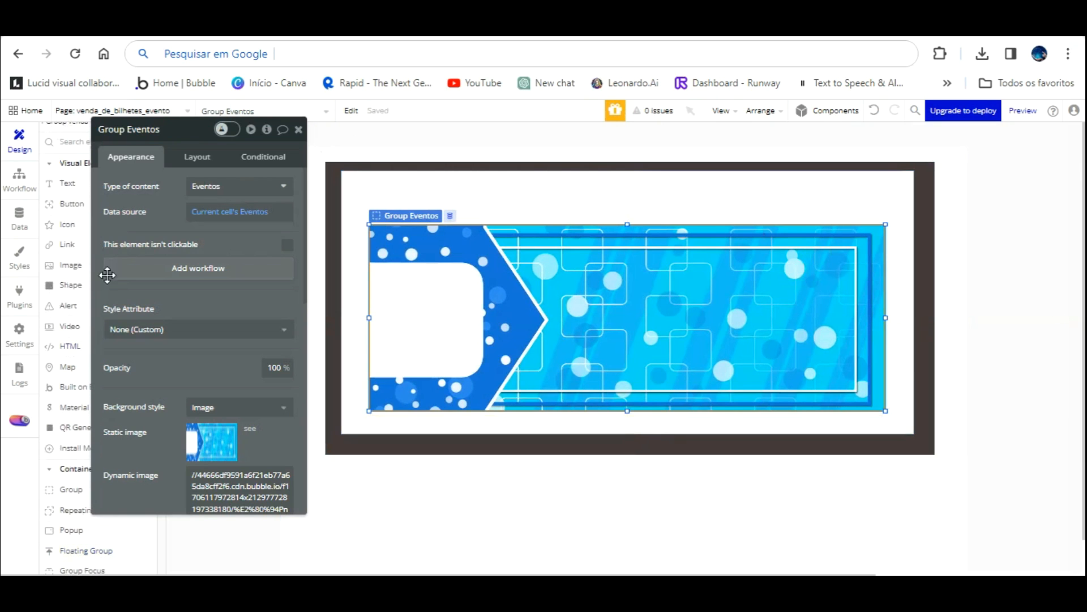
left_click(298, 130)
scroll(111, 272, "down", 1)
scroll(112, 272, "up", 2)
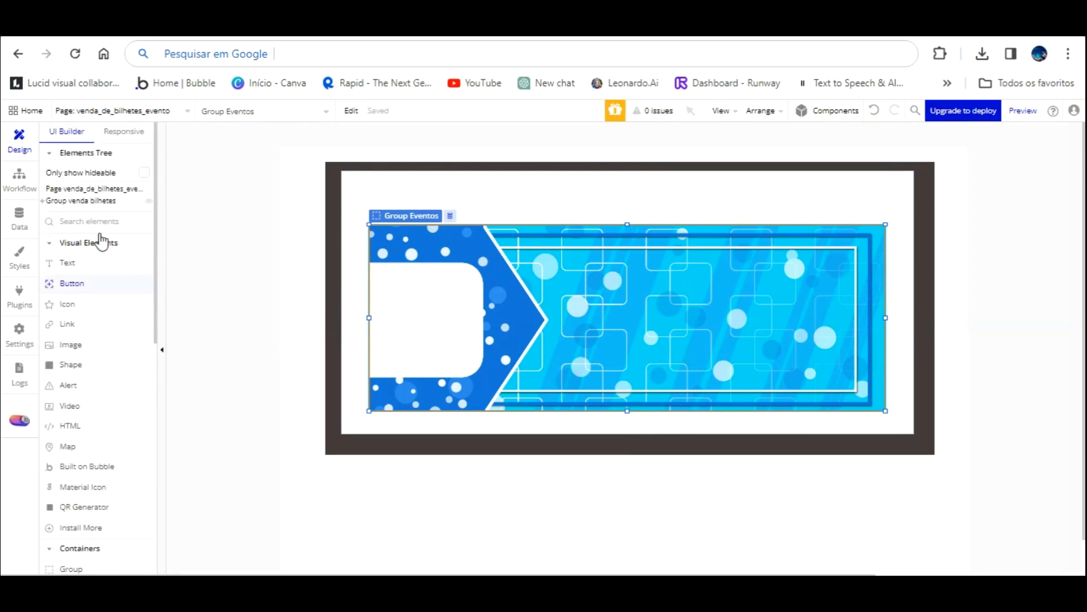
left_click(72, 263)
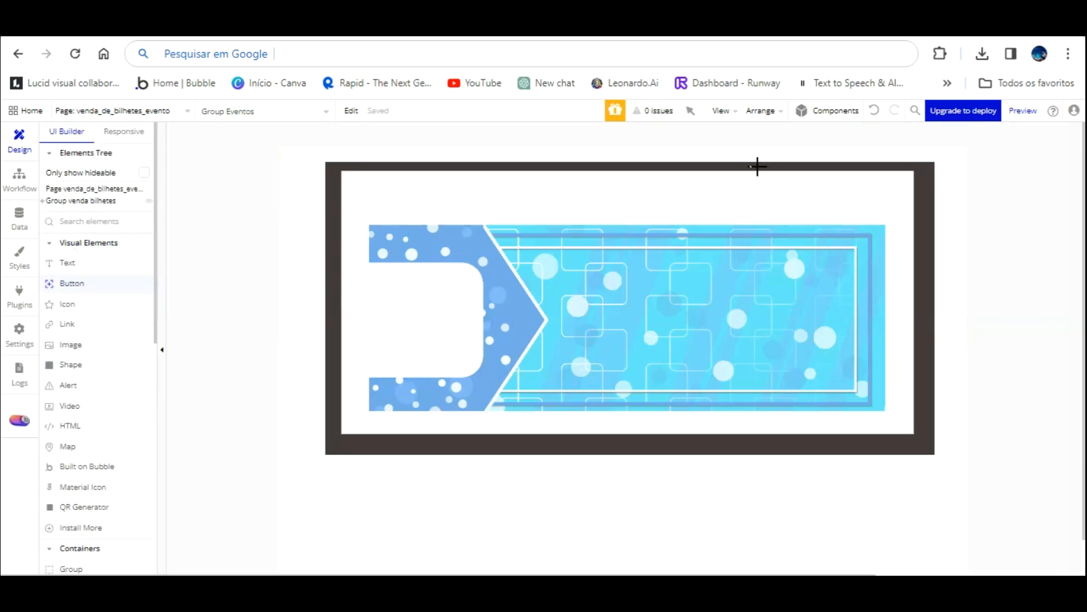
left_click_drag(765, 210, 876, 179)
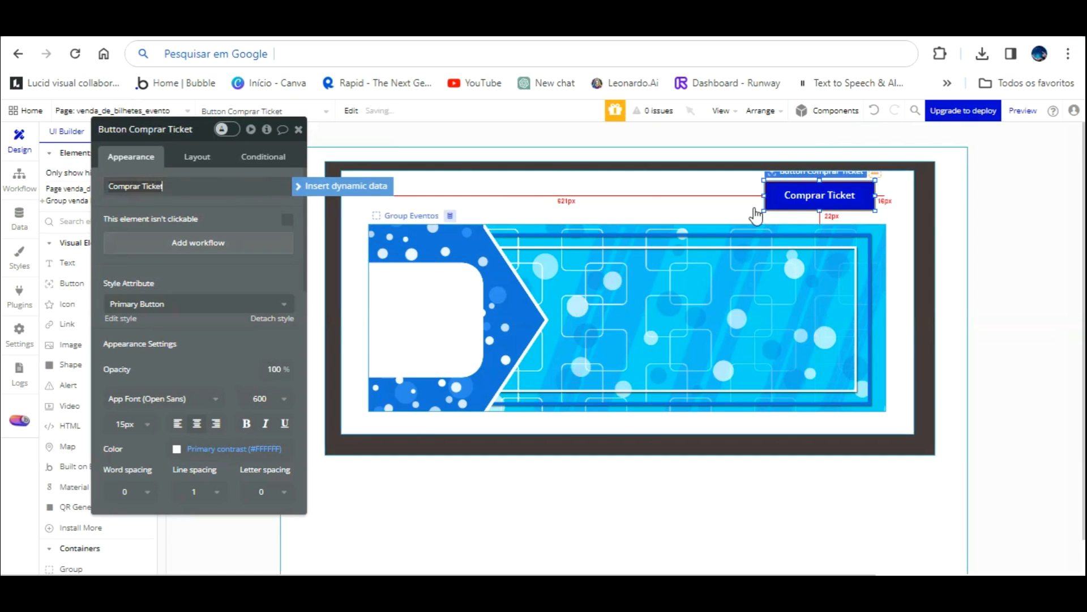
Step: Detach the Comprar Ticket button from its Primary Button style and remove its inherited condition
scroll(238, 329, "down", 3)
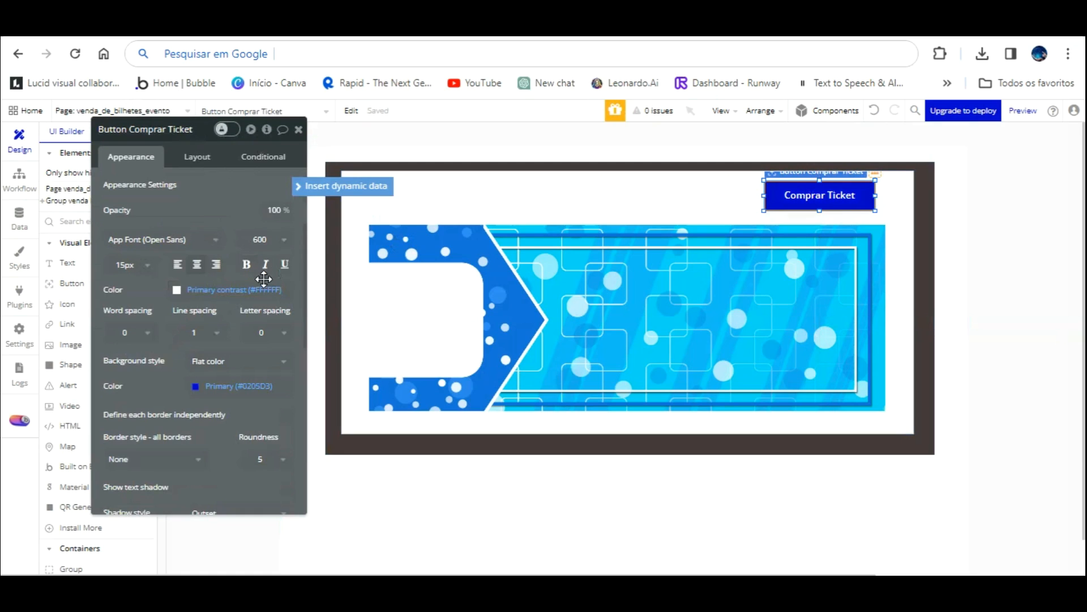
scroll(263, 279, "up", 3)
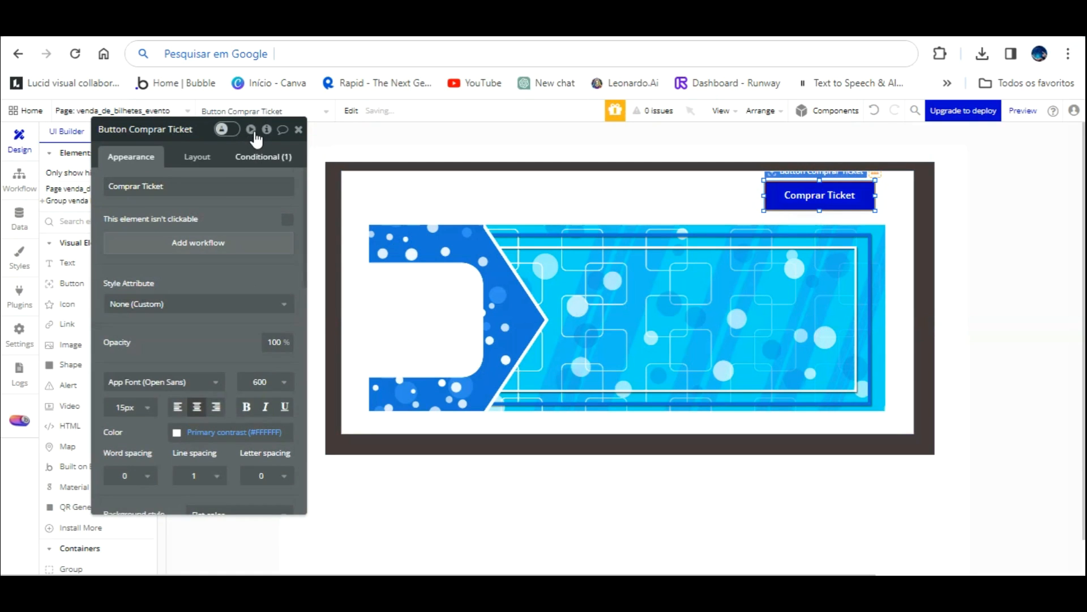
left_click(256, 157)
left_click(232, 175)
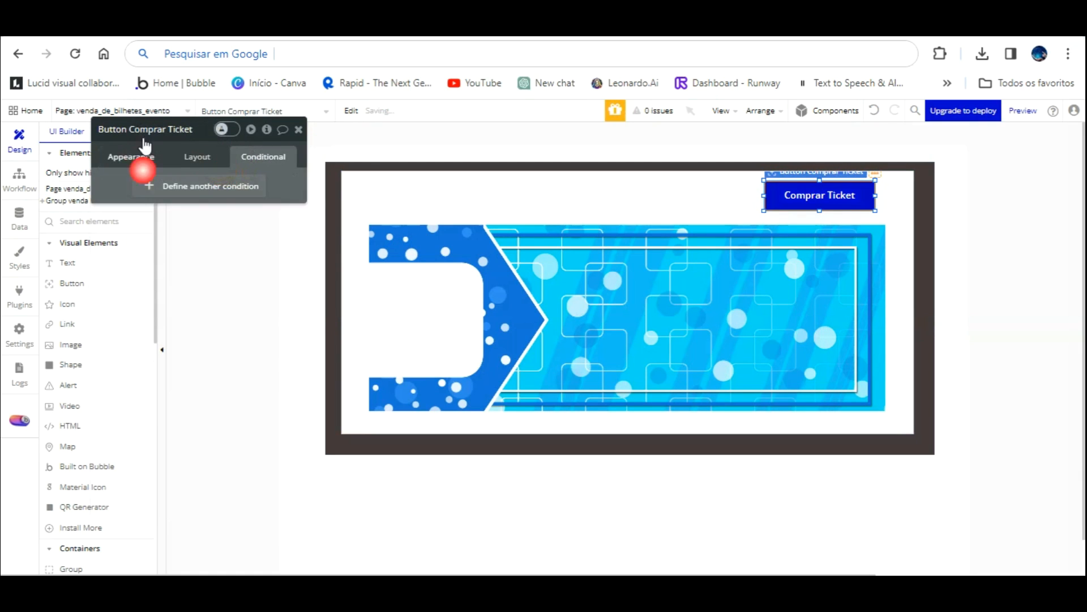
Step: Set the Comprar Ticket button's flat background color to #202027
left_click(144, 152)
left_click(195, 382)
left_click_drag(211, 423, 213, 442)
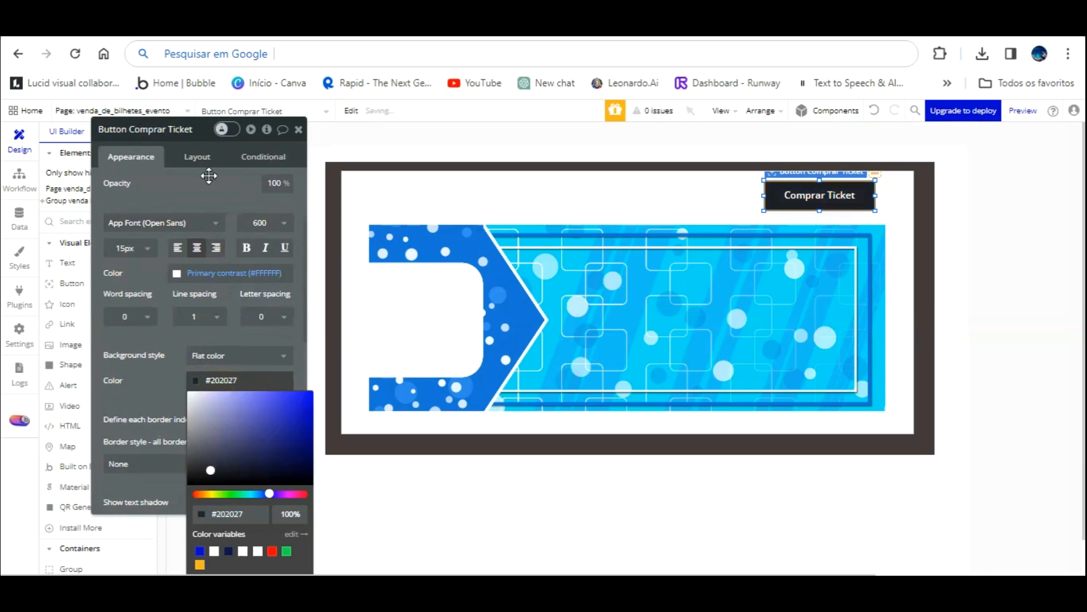
left_click(208, 192)
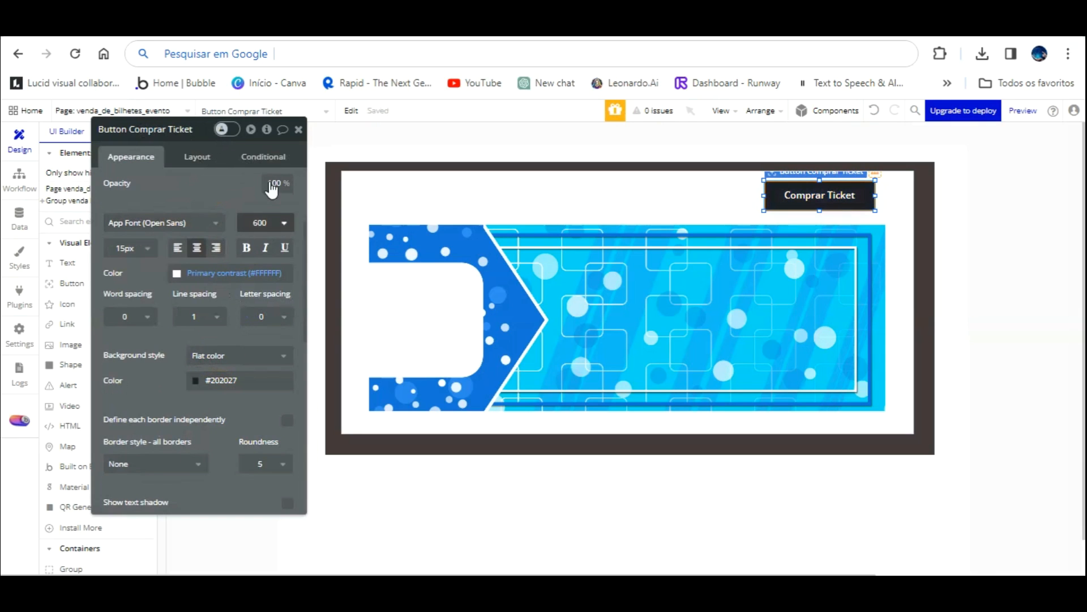
Step: Add a text element about 377 px wide above Group Eventos, beside the Comprar Ticket button
left_click(672, 264)
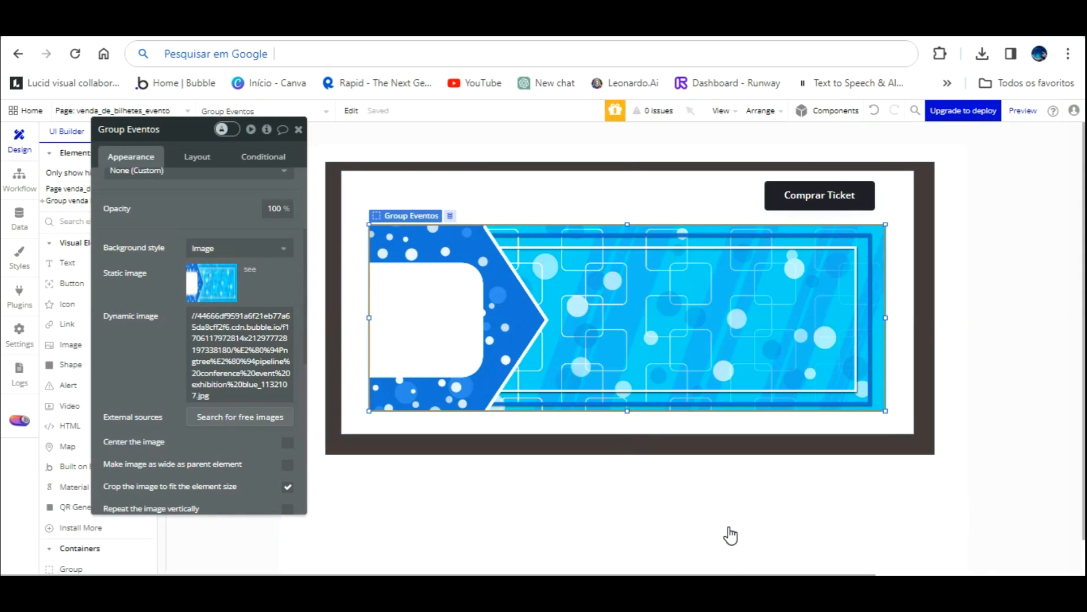
left_click(677, 519)
left_click(760, 478)
left_click(909, 525)
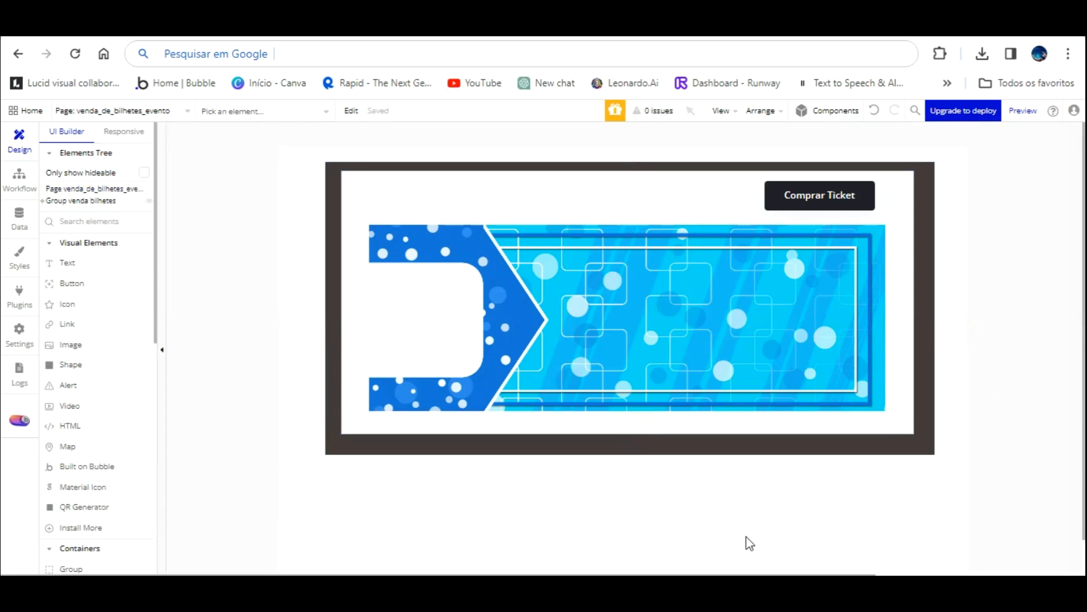
left_click(67, 262)
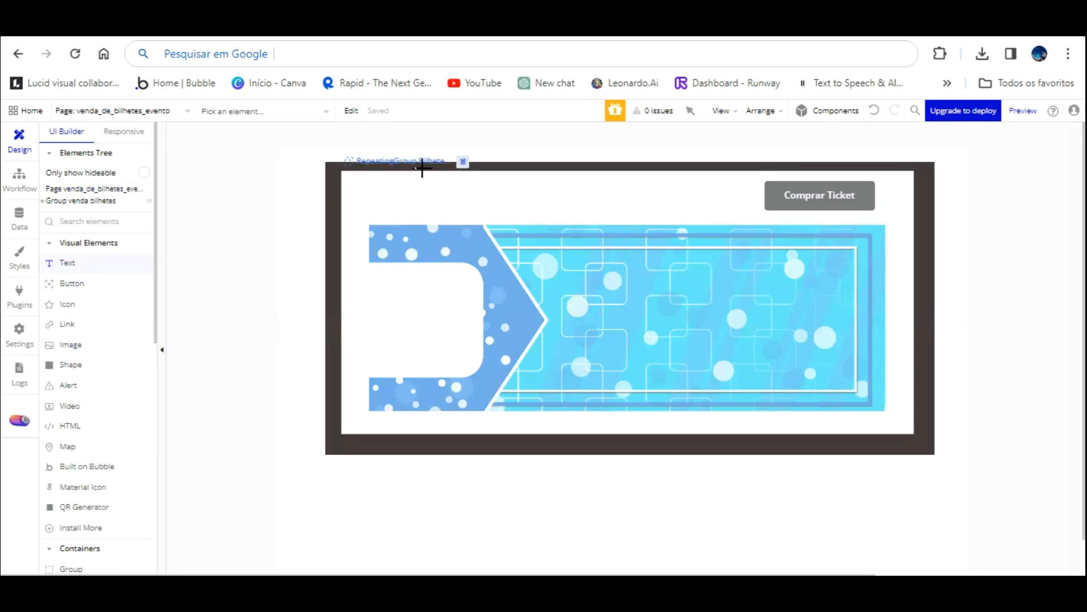
left_click_drag(507, 146, 749, 164)
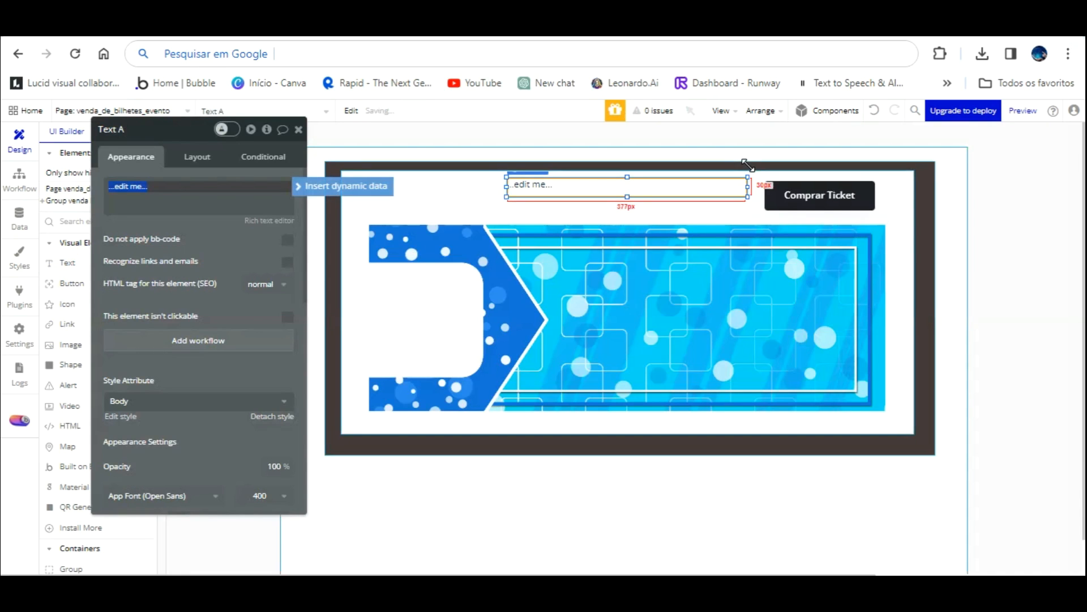
key("ctrl+l")
left_click(615, 362)
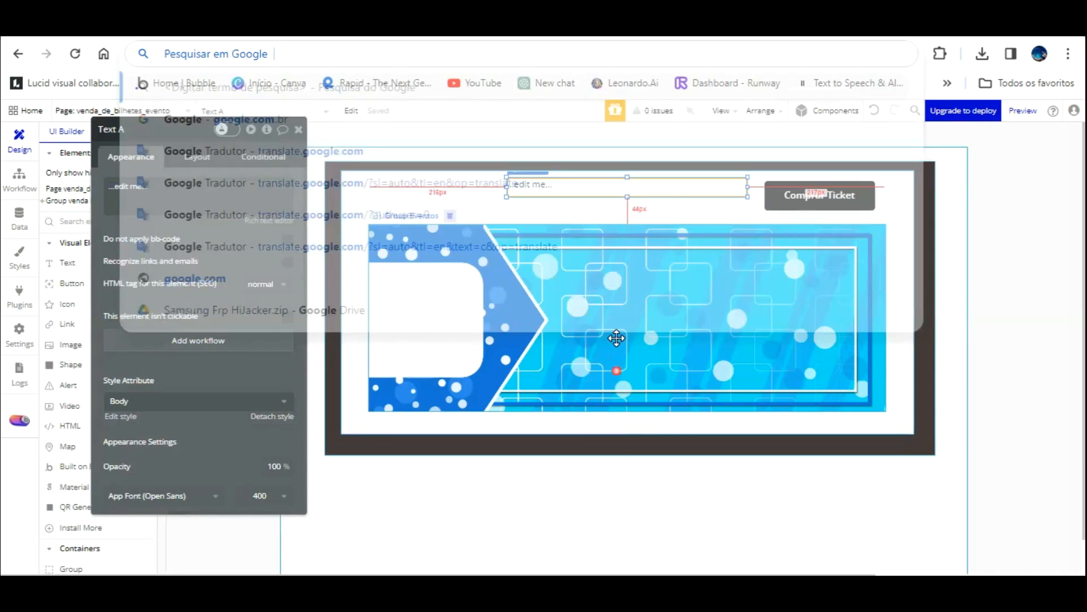
left_click(622, 150)
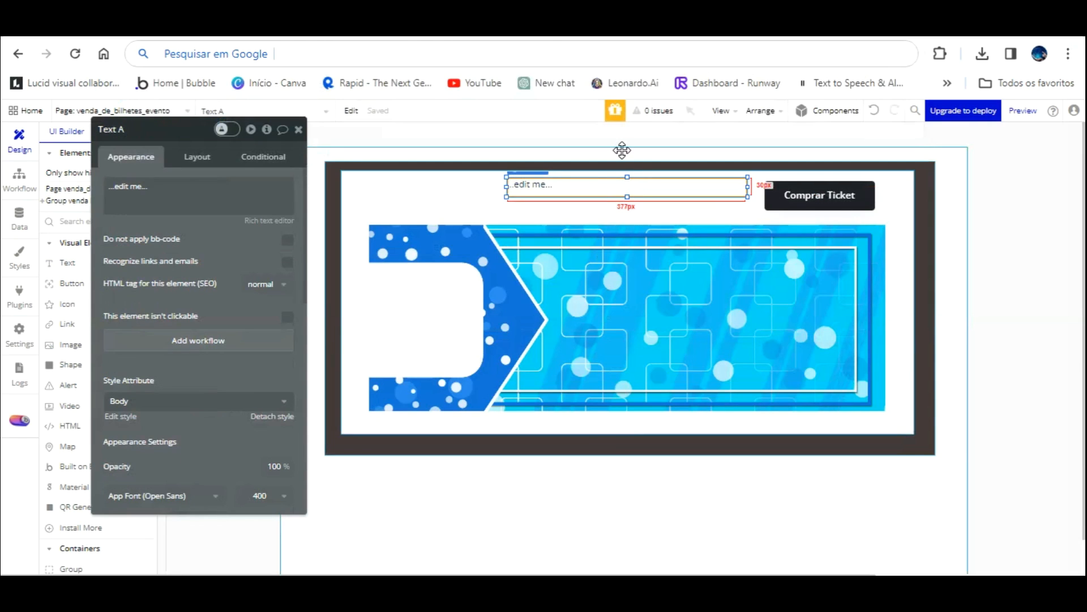
Step: Set the text to "Eventos; " followed by the dynamic expression RepeatingGroup Bilhetes eventos's List of Eventoses:count
triple_click(249, 181)
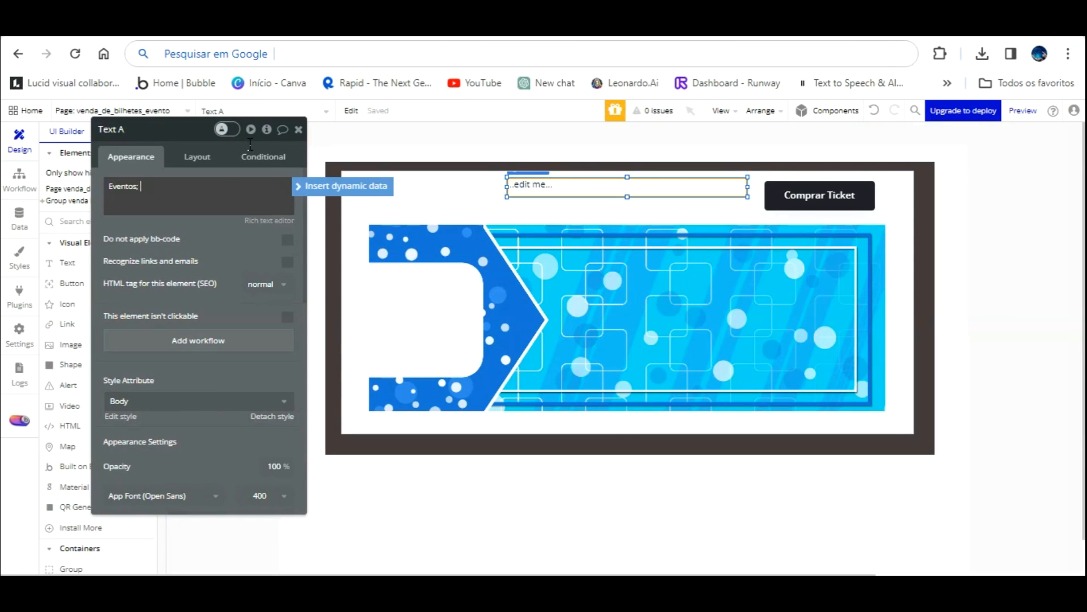
type("Eventos;")
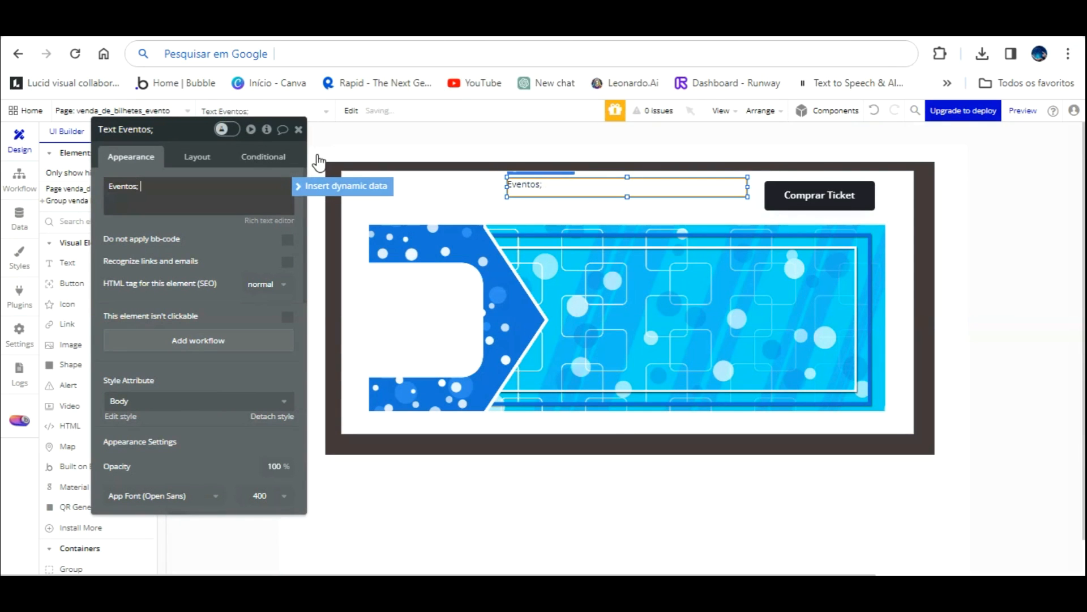
left_click(317, 187)
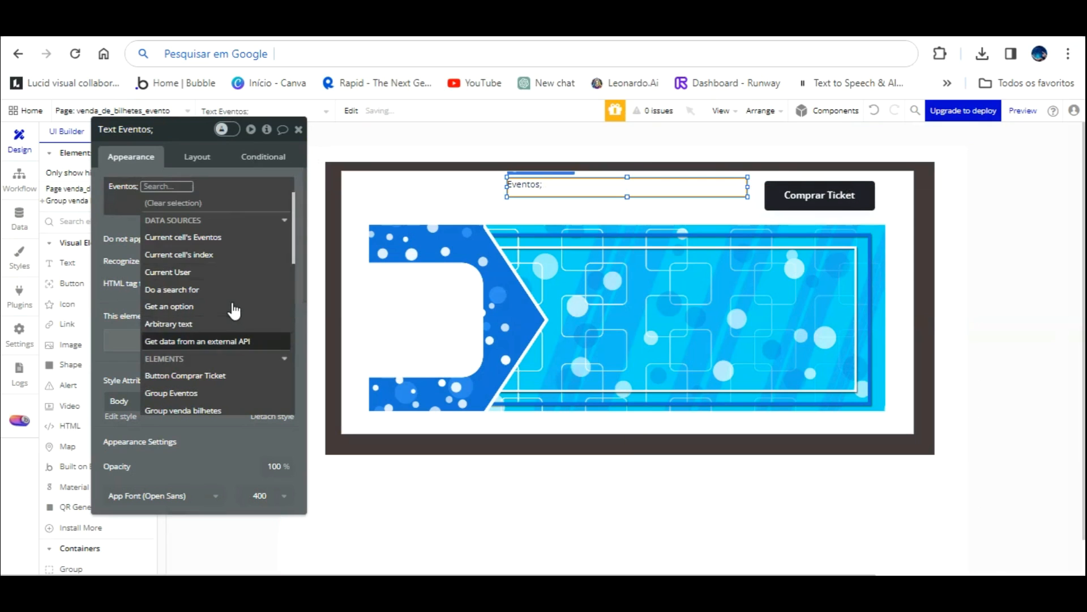
scroll(234, 308, "down", 3)
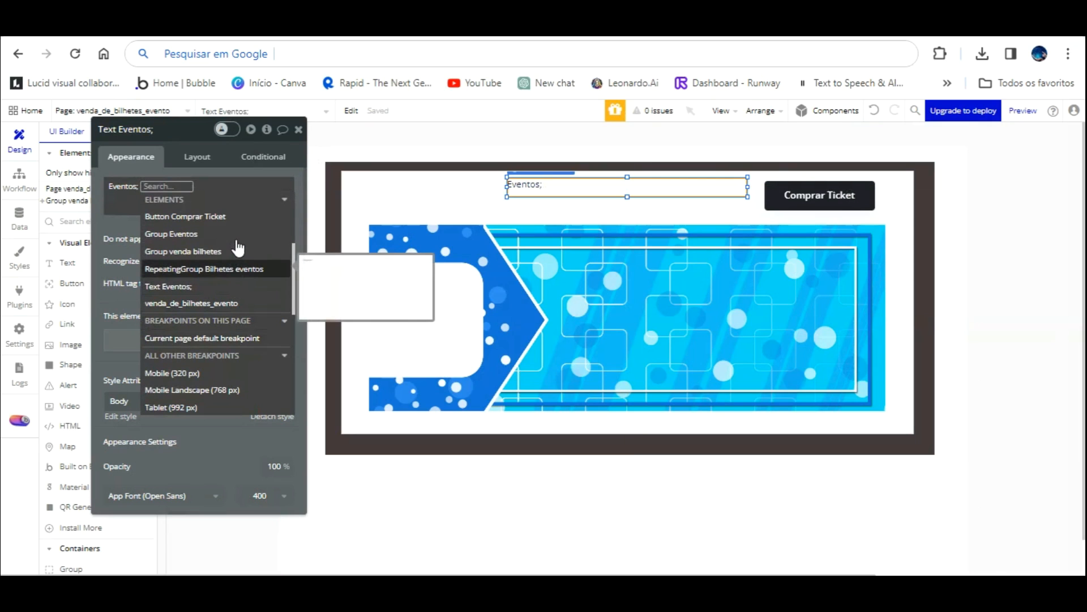
left_click(236, 269)
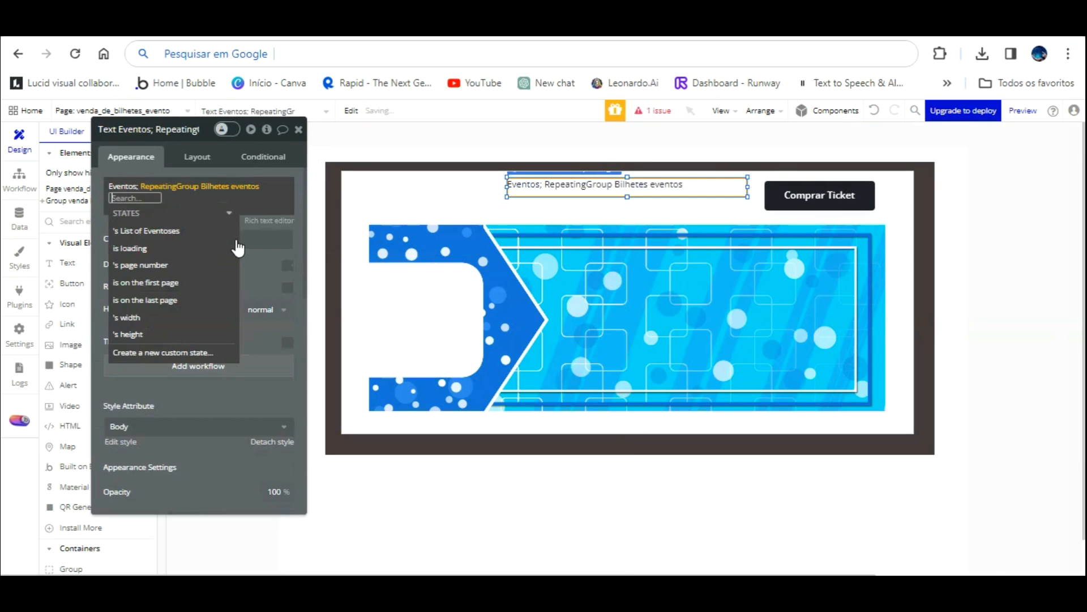
left_click(202, 231)
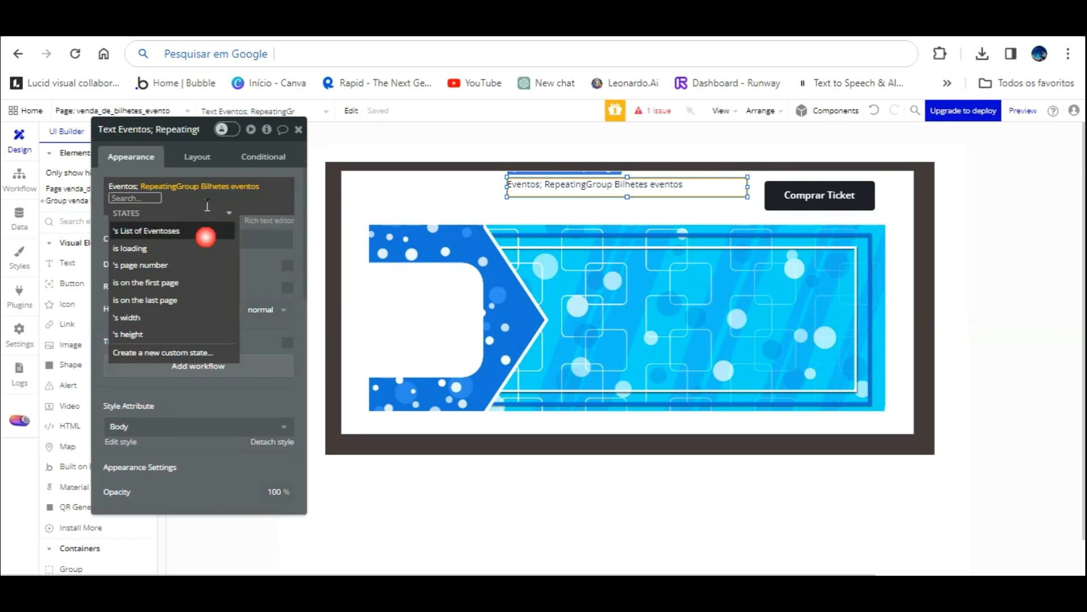
left_click(185, 231)
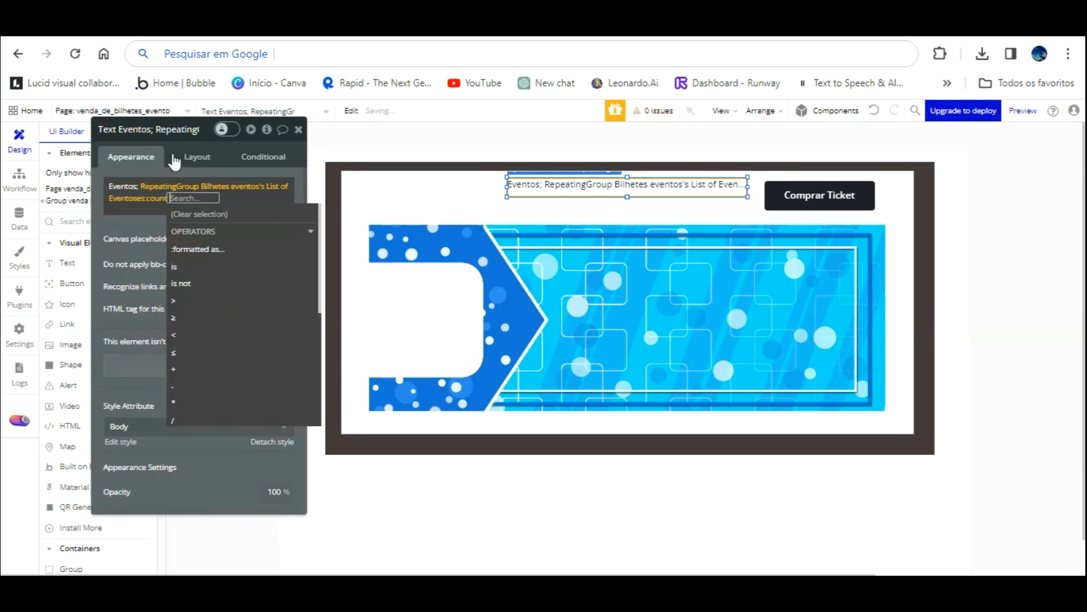
left_click(153, 165)
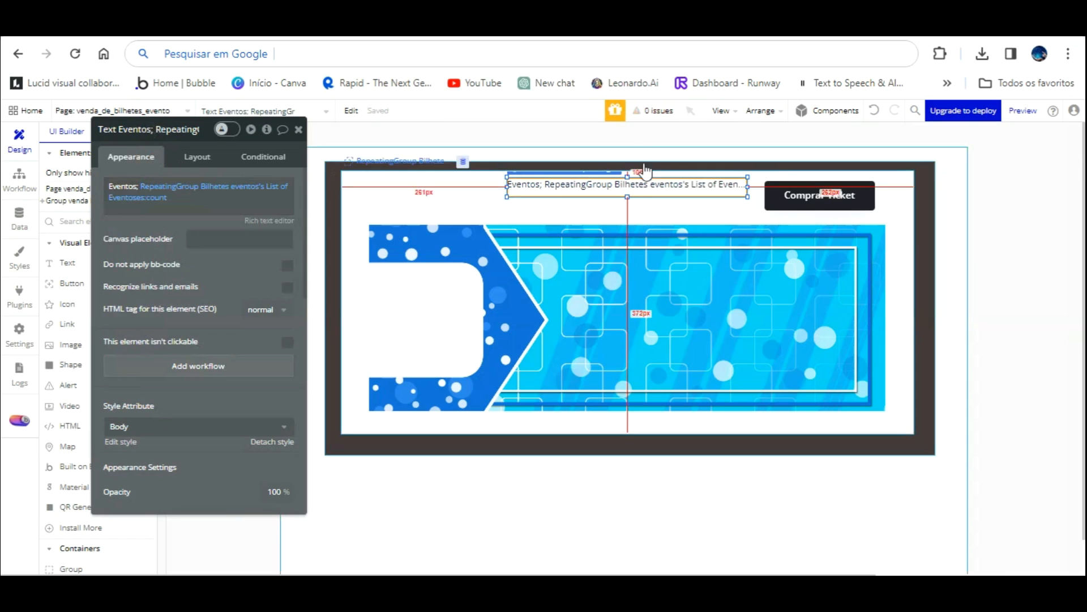
Step: Make the word "Eventos;" bold in the rich text editor and save the formatting
left_click(286, 190)
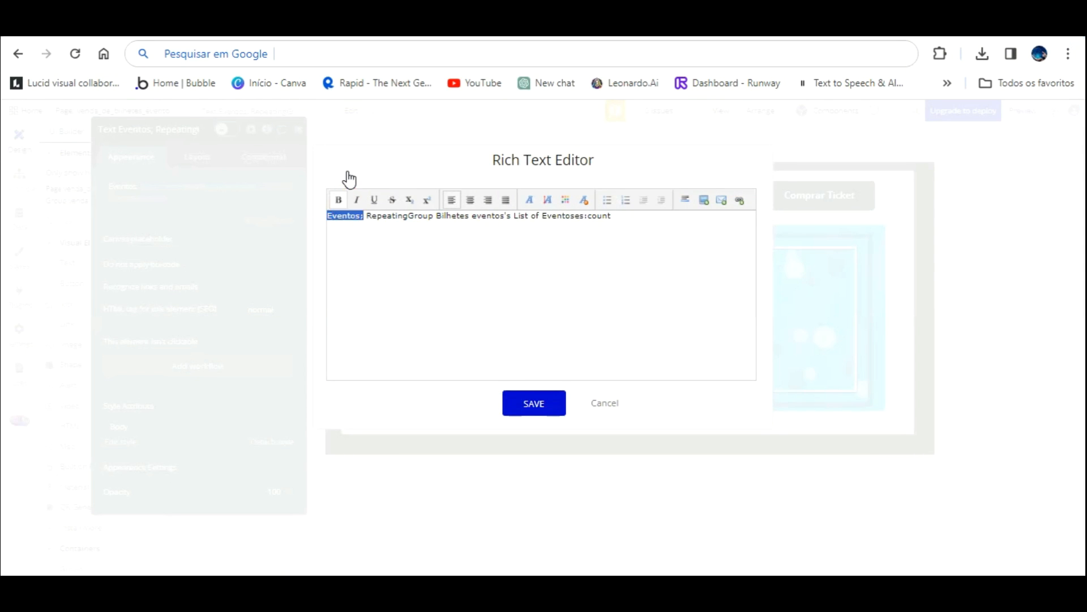
left_click(338, 199)
left_click(553, 378)
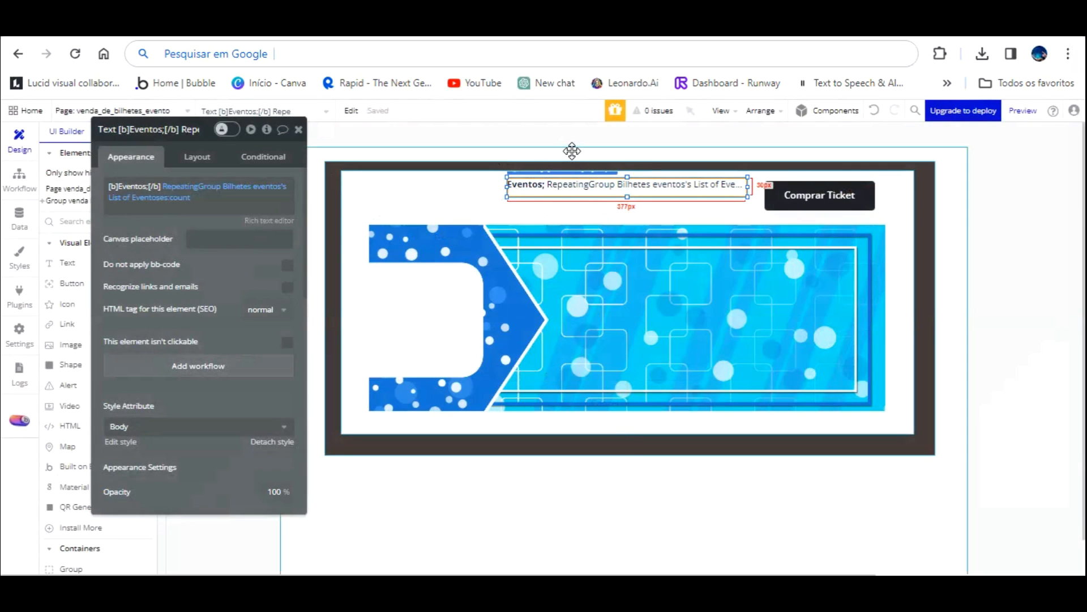
Step: Duplicate the Eventos text directly below the original and replace the copy's content with "Bilhetes pagos: "
left_click_drag(580, 164, 574, 172)
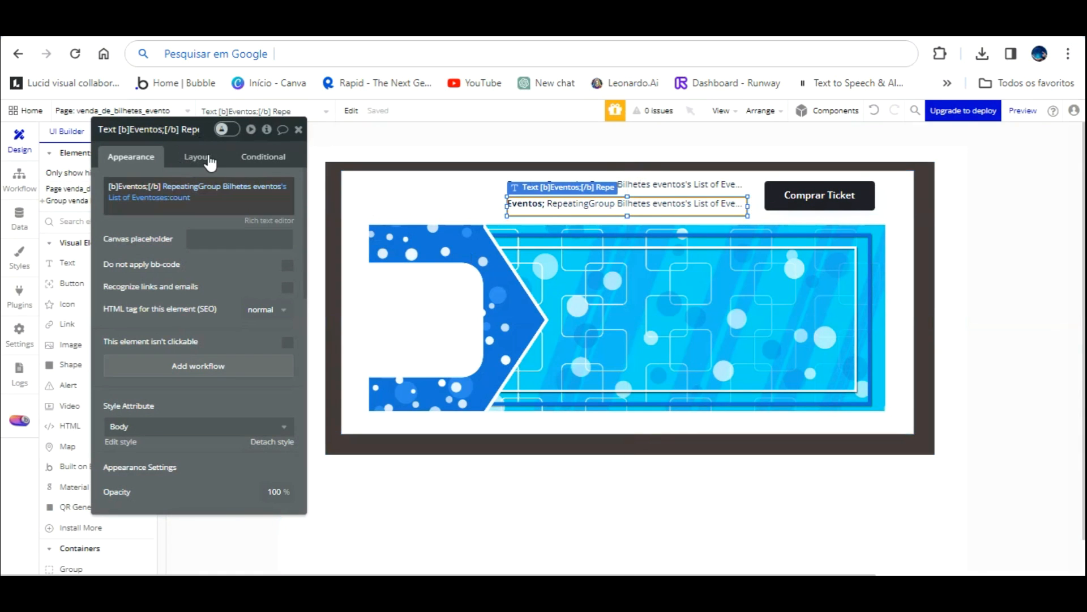
right_click(212, 183)
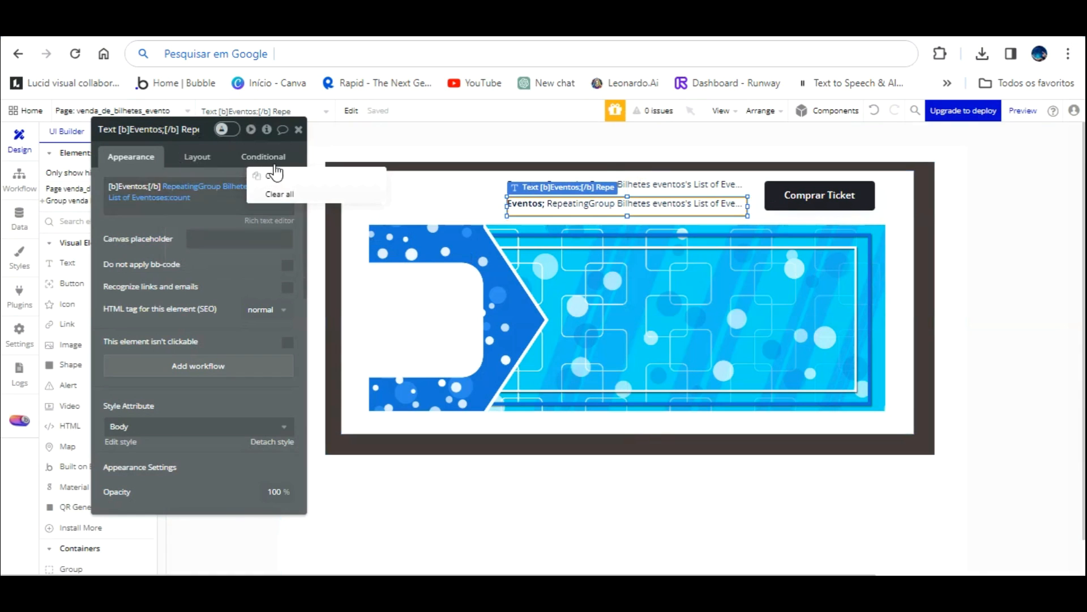
left_click(275, 194)
left_click(176, 188)
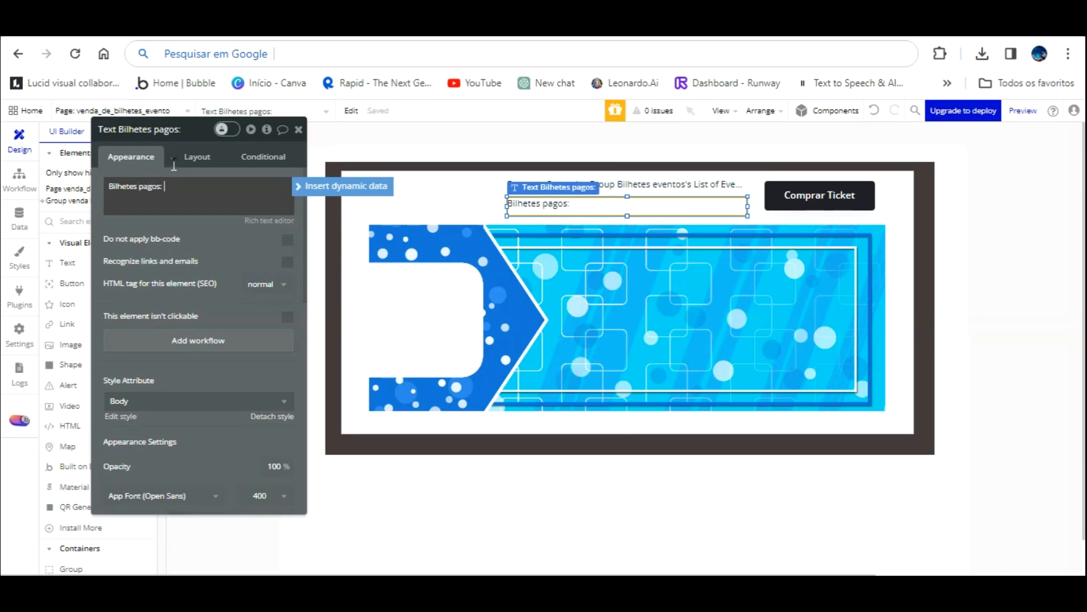
Step: Insert a dynamic search for Bilhetes after "Bilhetes pagos:", constrained to Status compra bilhete = "yes"
left_click(340, 186)
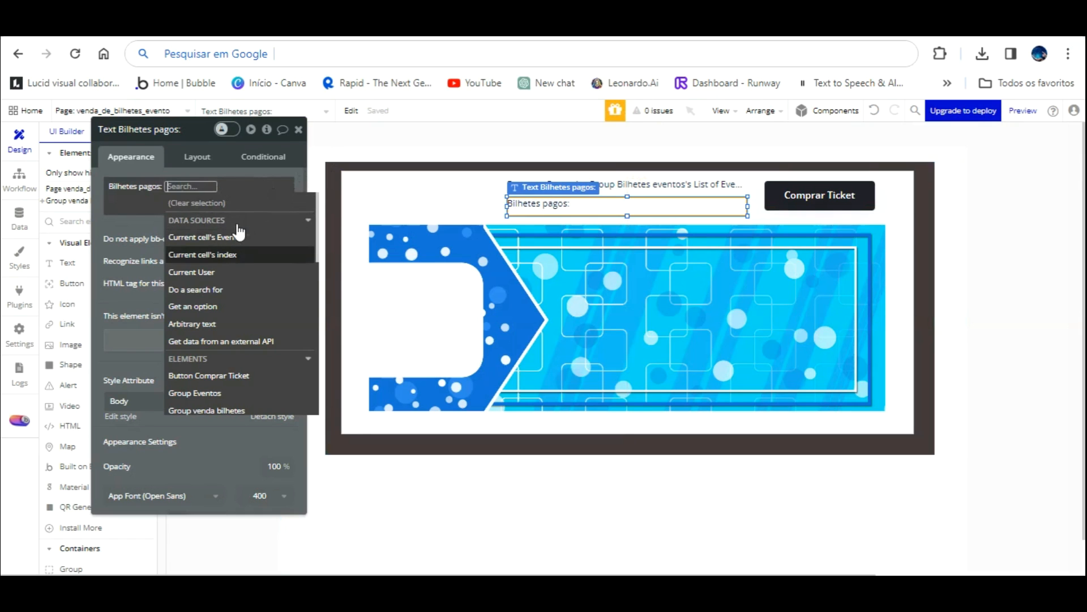
left_click(226, 290)
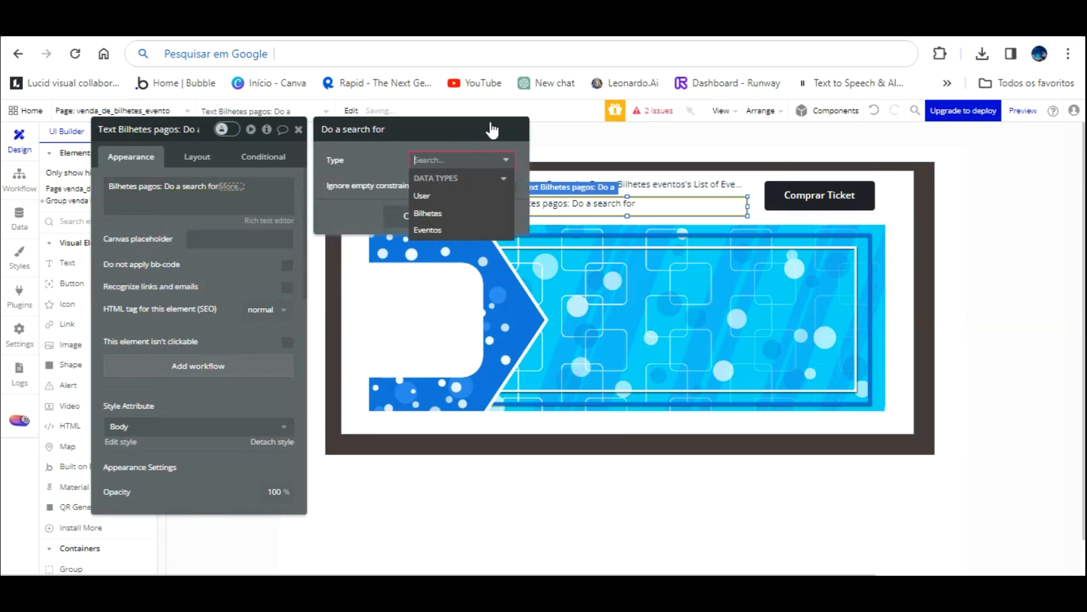
left_click(429, 210)
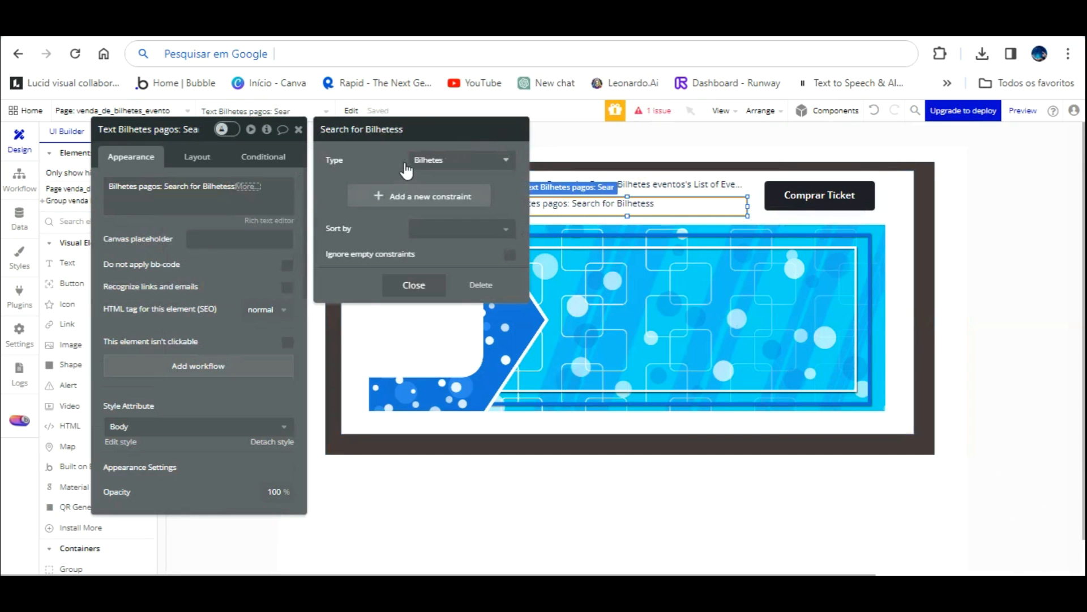
left_click(406, 195)
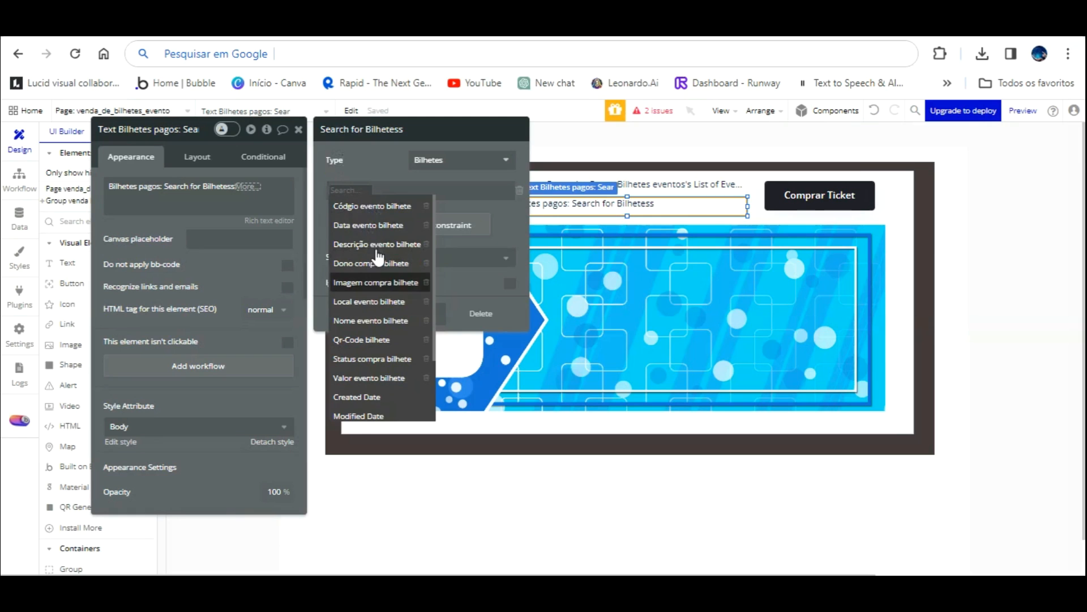
left_click(381, 358)
left_click(421, 191)
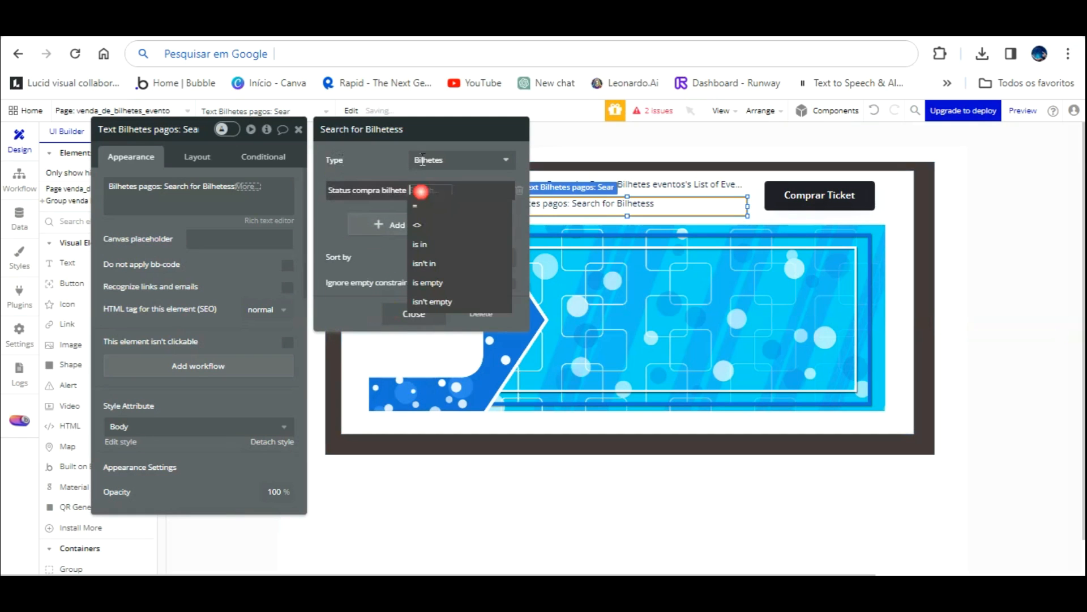
left_click(415, 208)
left_click(431, 189)
left_click(433, 222)
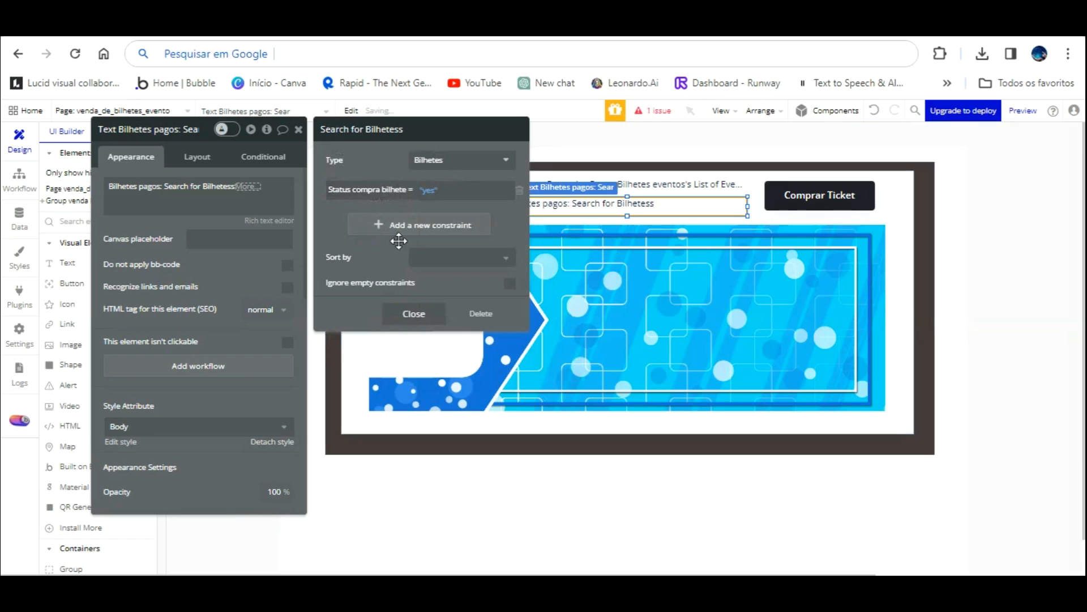
left_click(412, 313)
Step: Append the :count operator to the Bilhetes search in the paid-tickets text
left_click(248, 186)
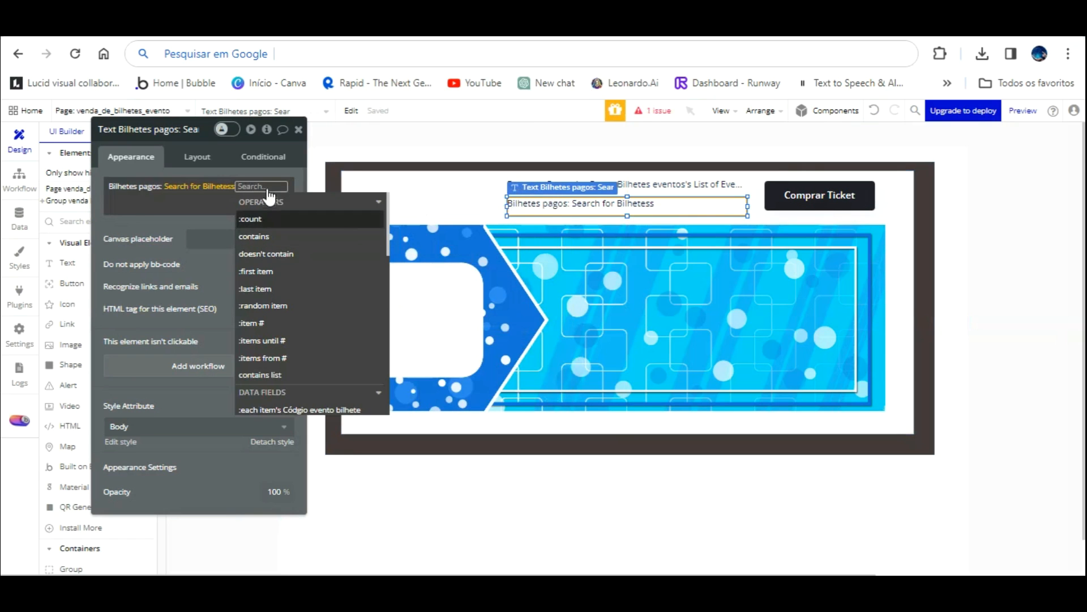
left_click(249, 218)
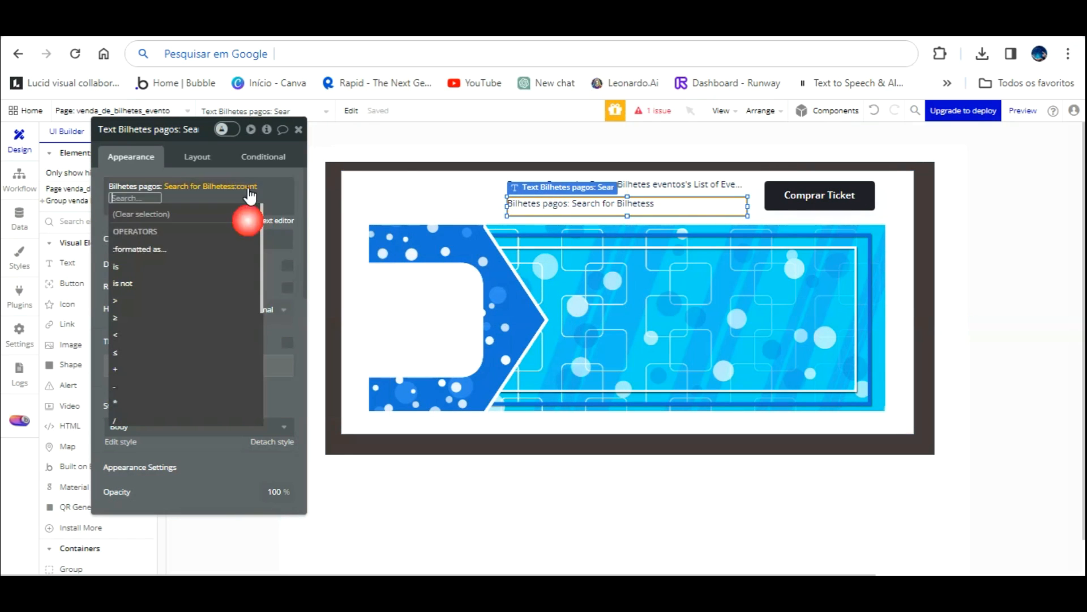
left_click(281, 298)
Step: Make "Bilhetes pagos:" bold in the rich text editor and save the formatting
left_click(271, 220)
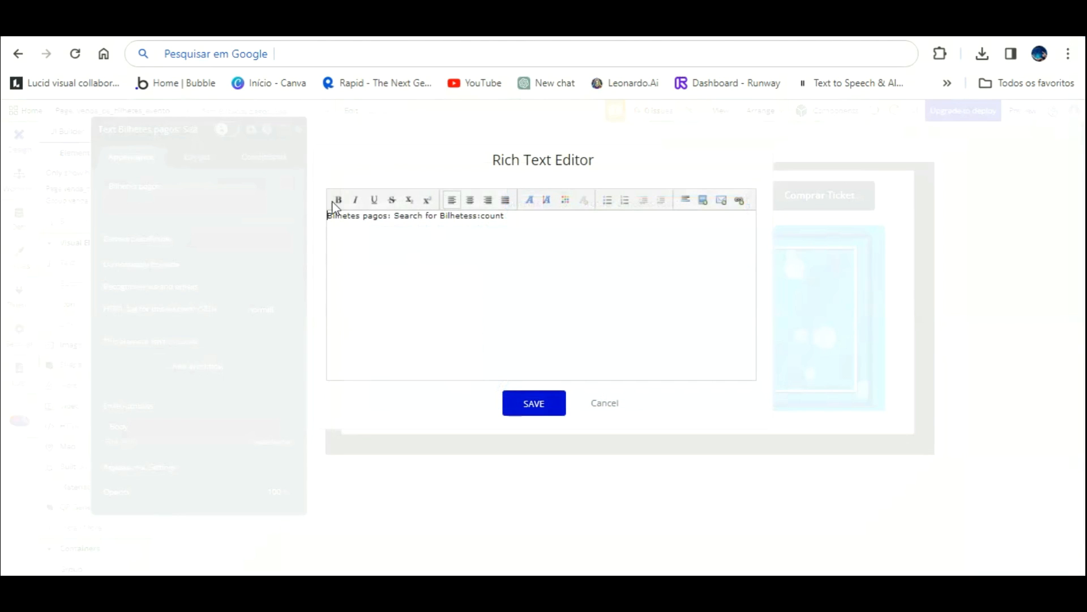
left_click_drag(392, 186, 308, 192)
left_click(338, 199)
left_click(534, 403)
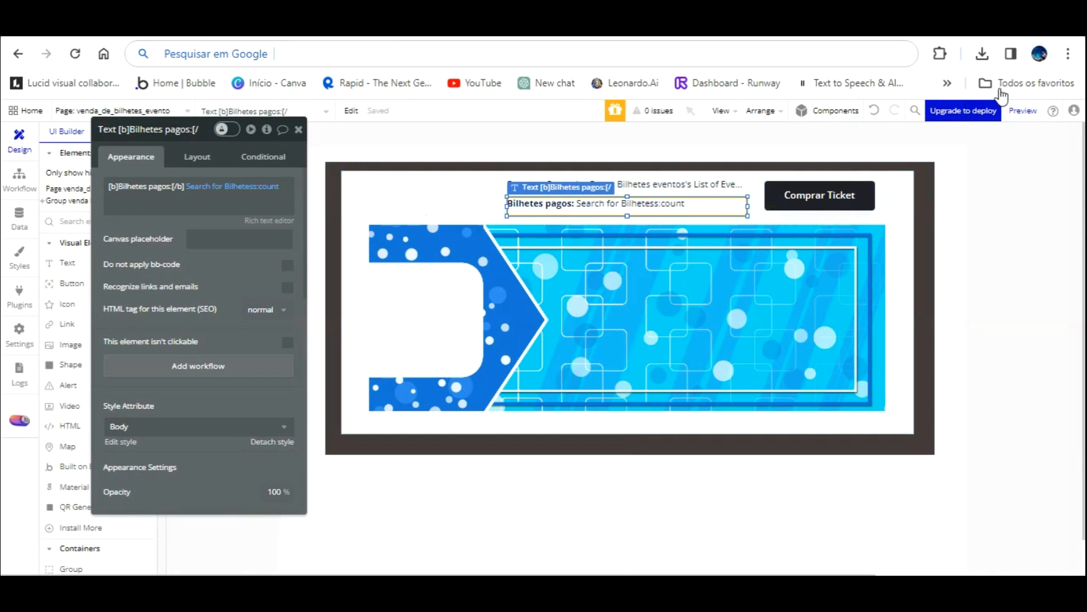
Step: Preview the venda_de_bilhetes_evento page with debug_mode=false, check the two count texts, and return to the editor
left_click(1025, 106)
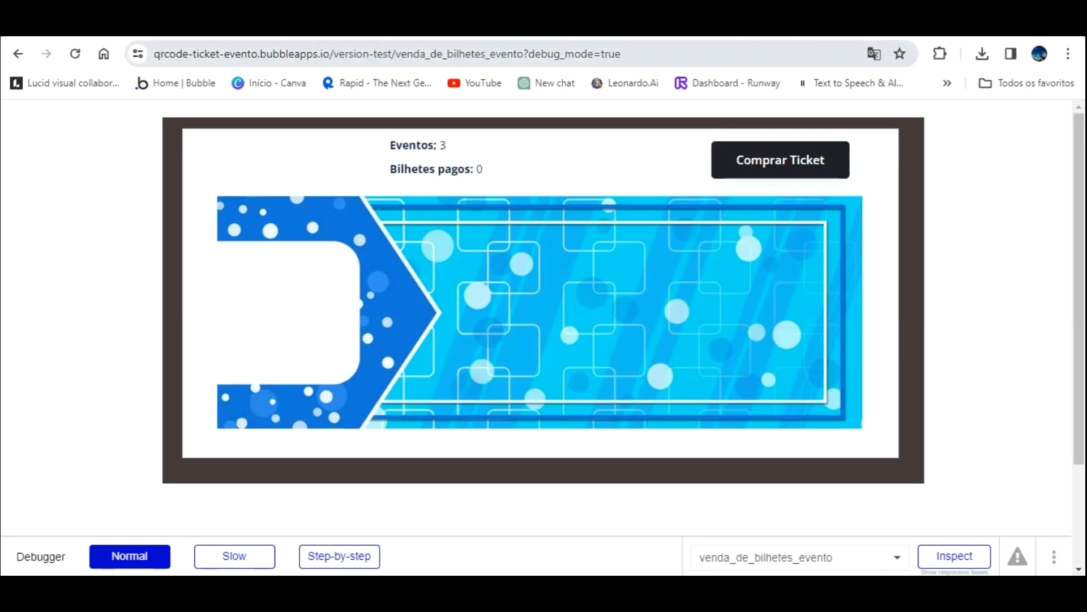
left_click(642, 54)
left_click_drag(637, 54, 706, 45)
type("false")
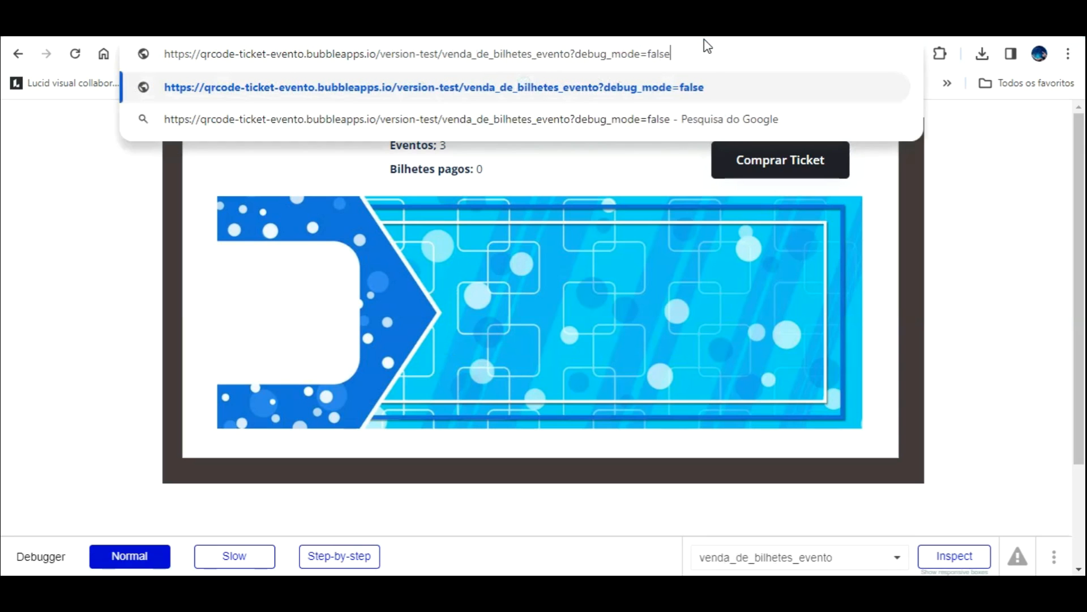
key("Return")
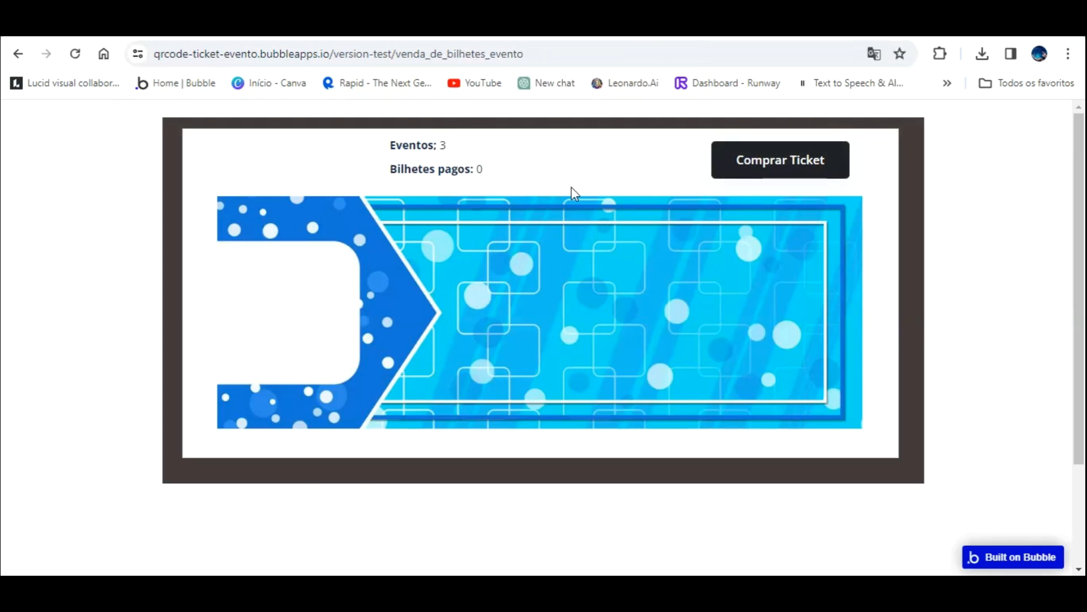
left_click(227, 26)
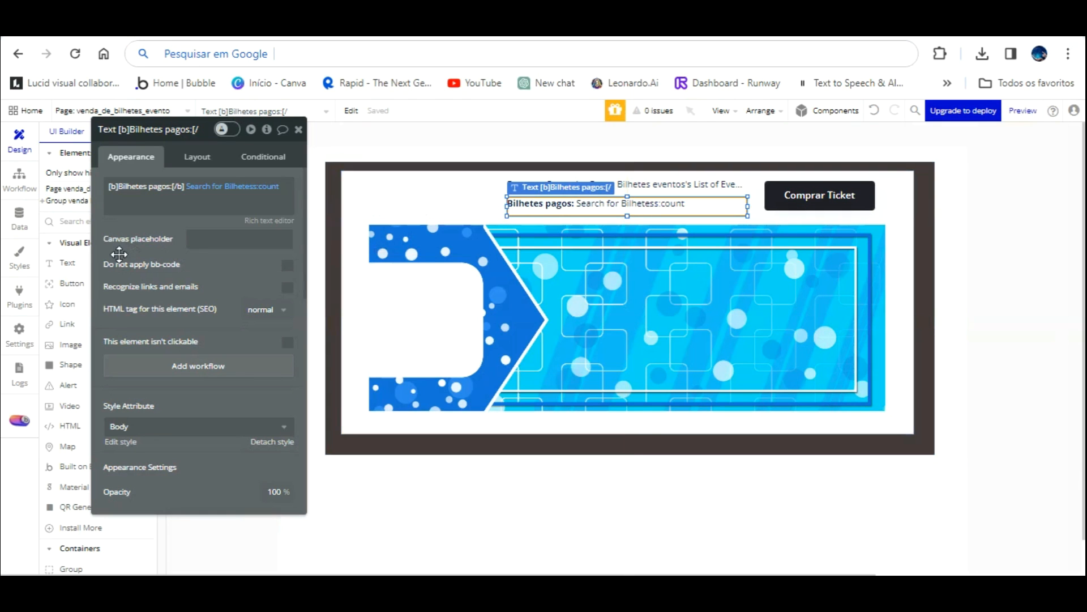
Step: Add a left-angle icon (fa-angle-left) beside the left edge of Group Eventos, sized about 30 × 56 px
left_click(72, 304)
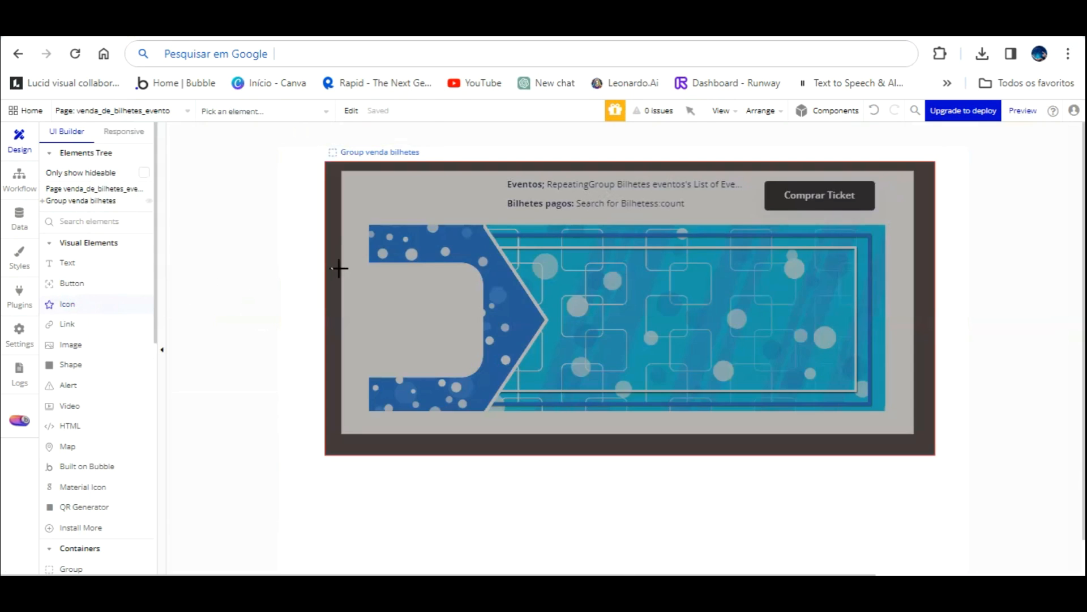
left_click(358, 301)
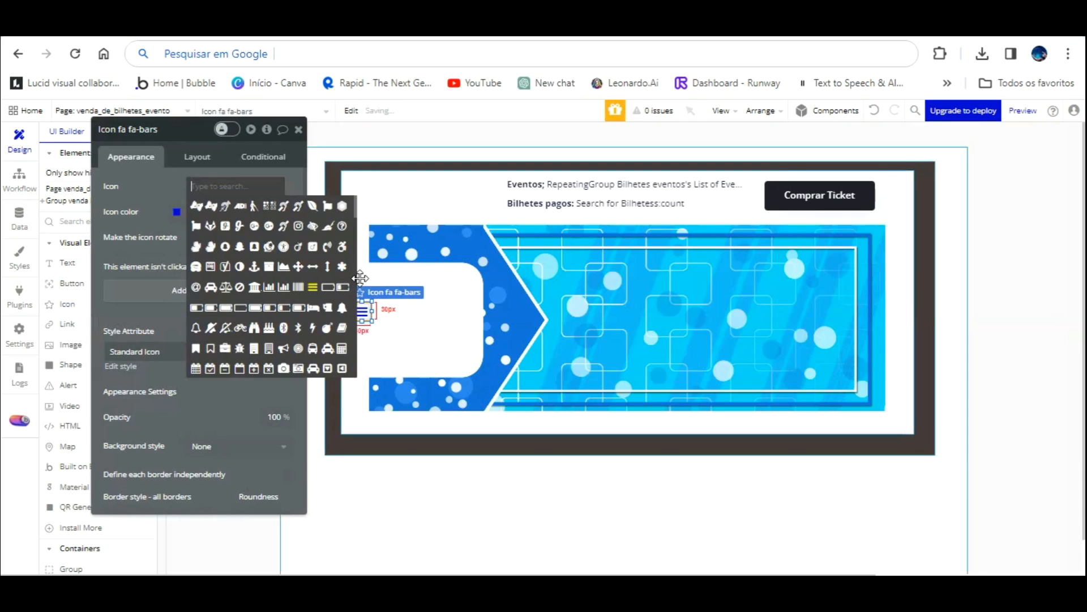
type("left")
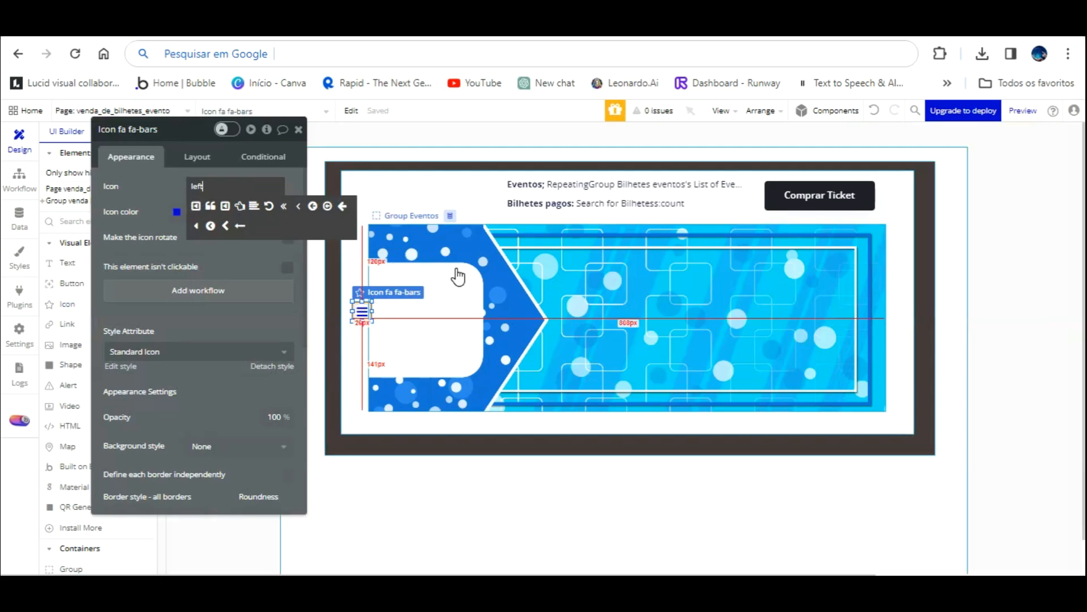
left_click(298, 205)
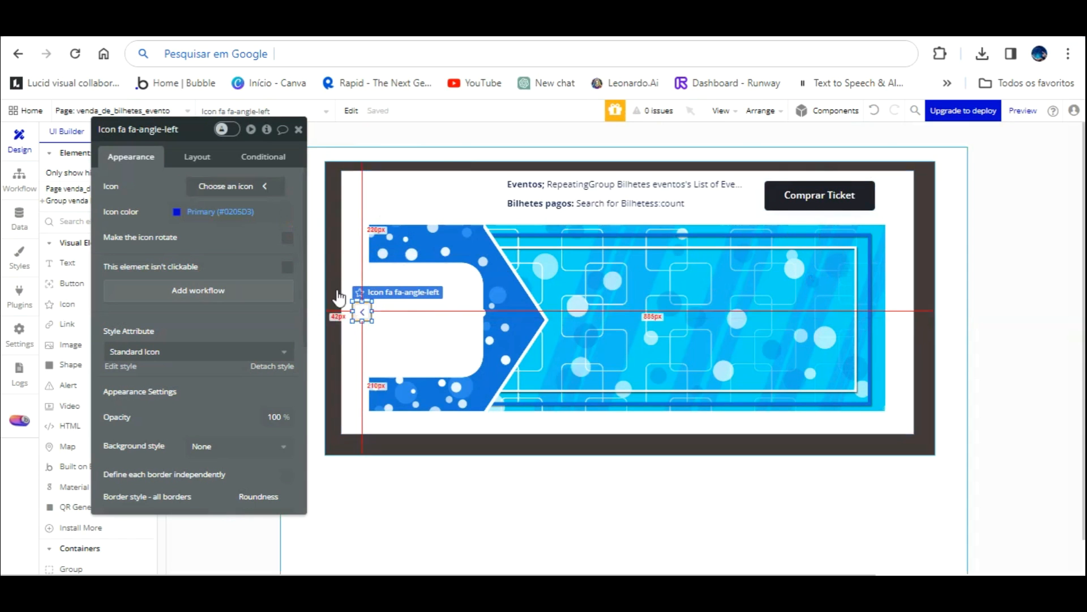
mouse_move(356, 273)
left_mouse_down()
mouse_move(348, 274)
mouse_move(355, 254)
left_mouse_up()
left_click(355, 303)
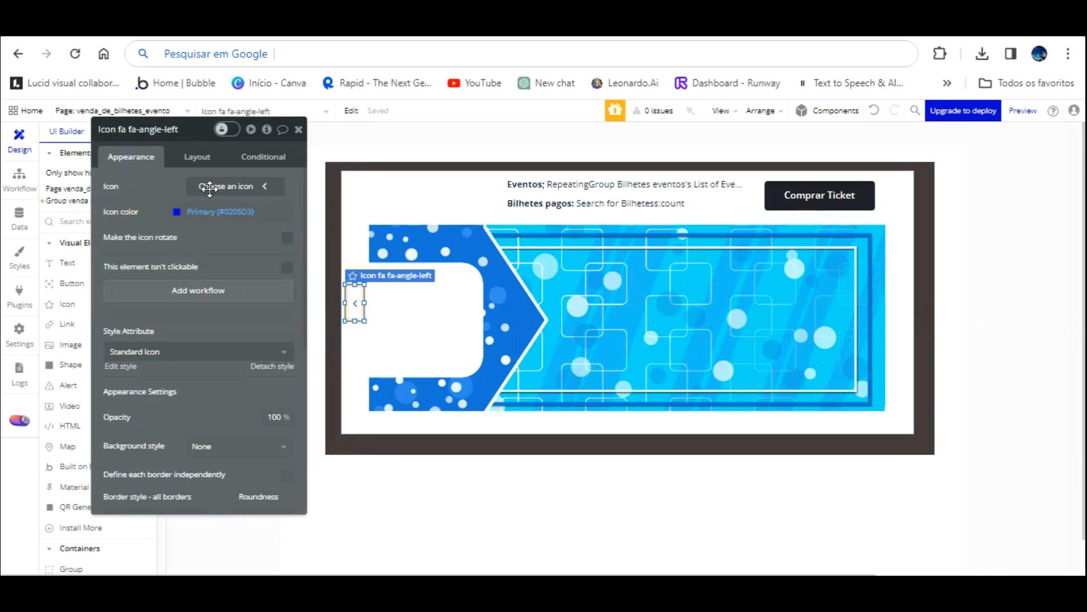
Step: Set the left arrow icon's color to Text (#091747) and detach it from the Standard Icon style
left_click(179, 210)
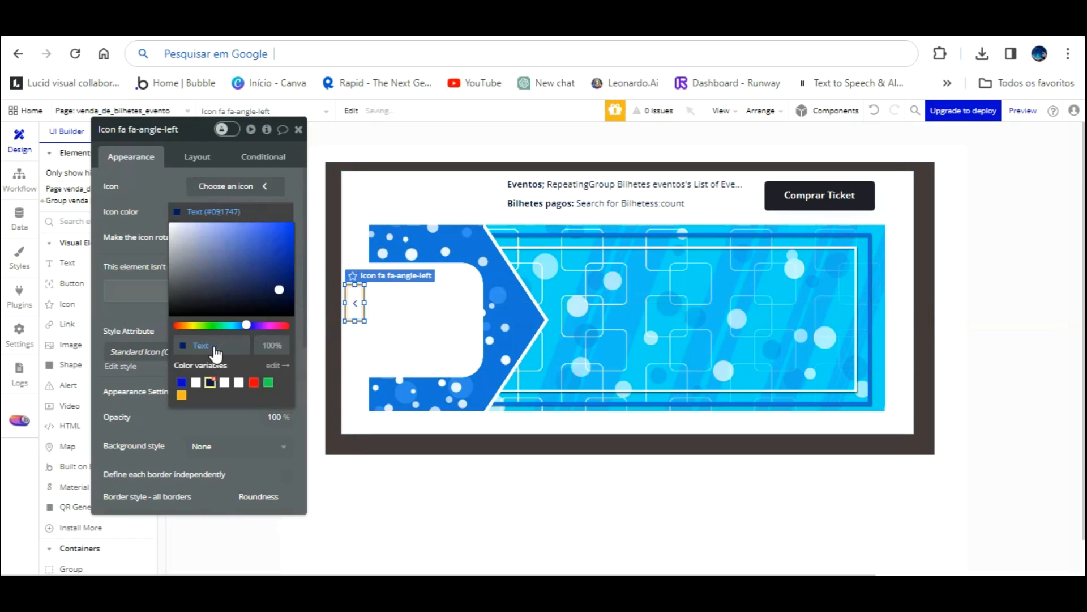
left_click(365, 292)
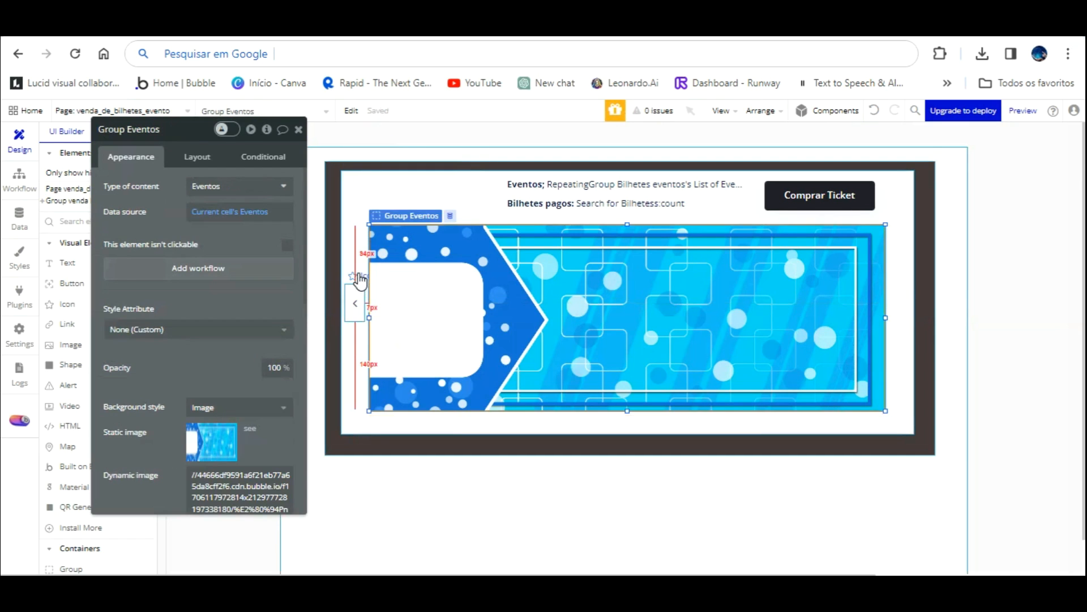
left_click(357, 295)
left_click(281, 367)
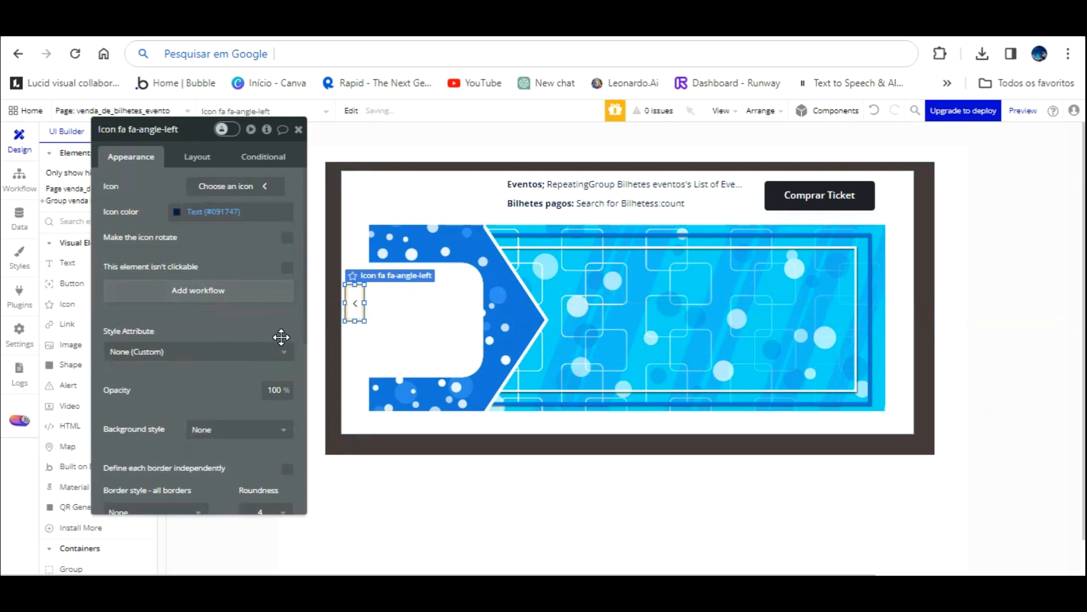
scroll(247, 356, "down", 2)
scroll(232, 369, "up", 3)
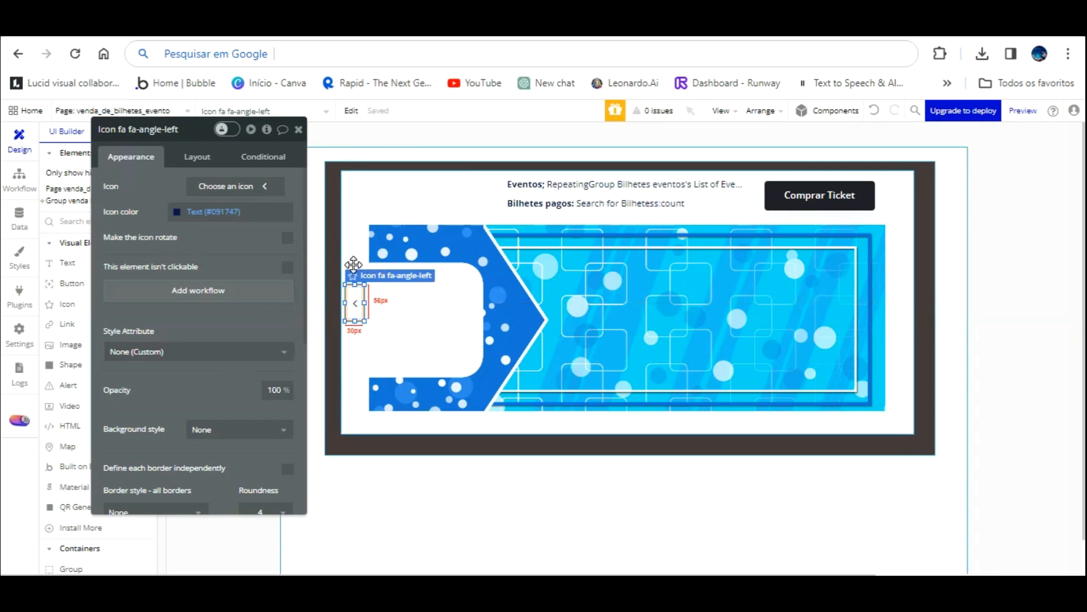
Step: Duplicate the arrow icon and place the copy beside the right edge of Group Eventos, level with the original
key("ctrl+v")
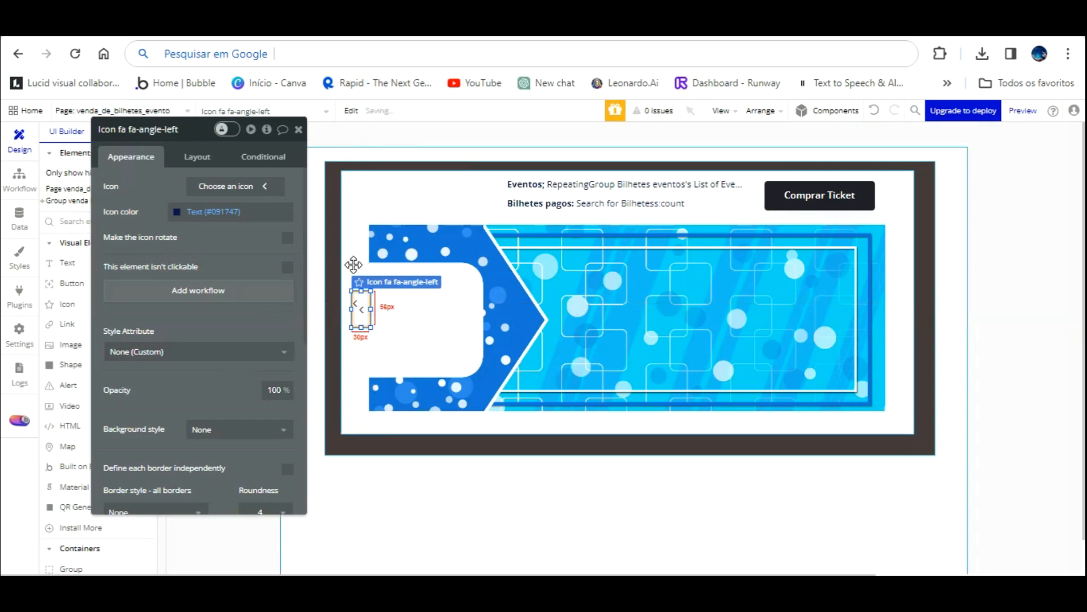
left_click_drag(358, 270, 369, 262)
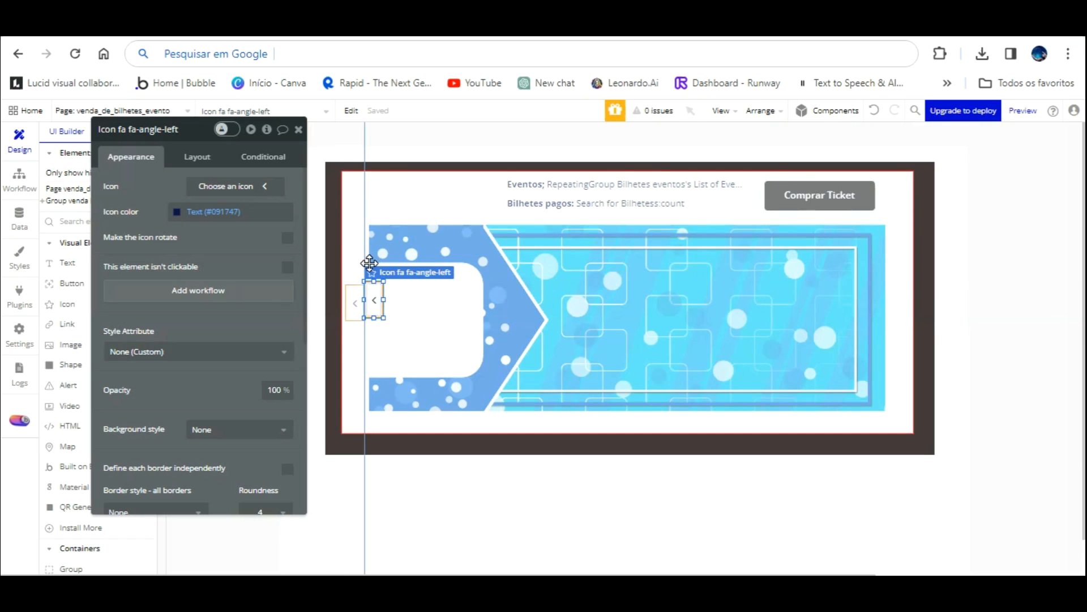
left_click_drag(371, 264, 897, 295)
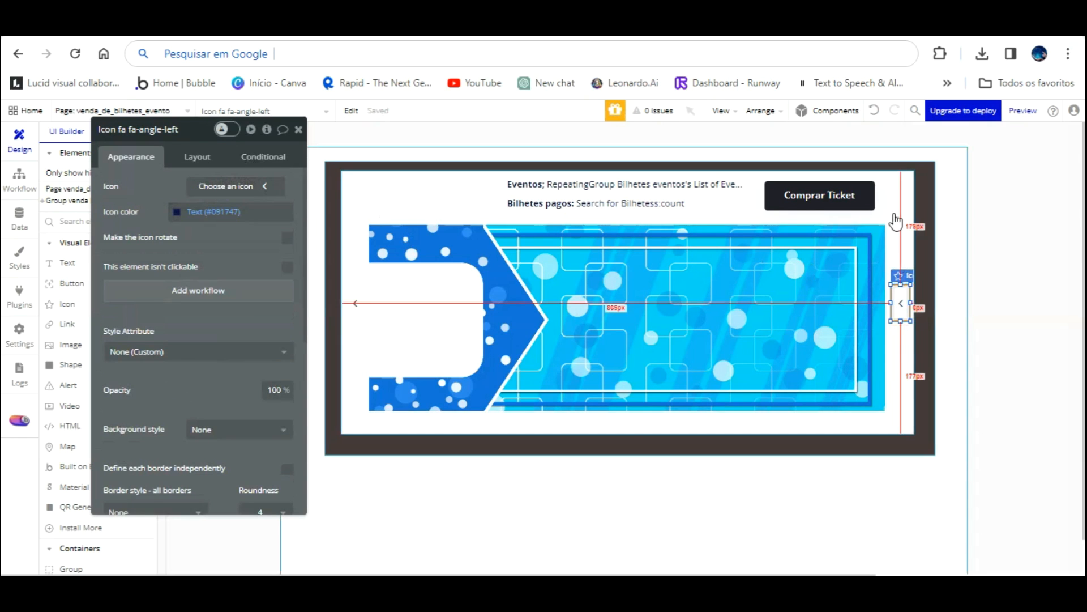
left_click(899, 263)
left_click(892, 297)
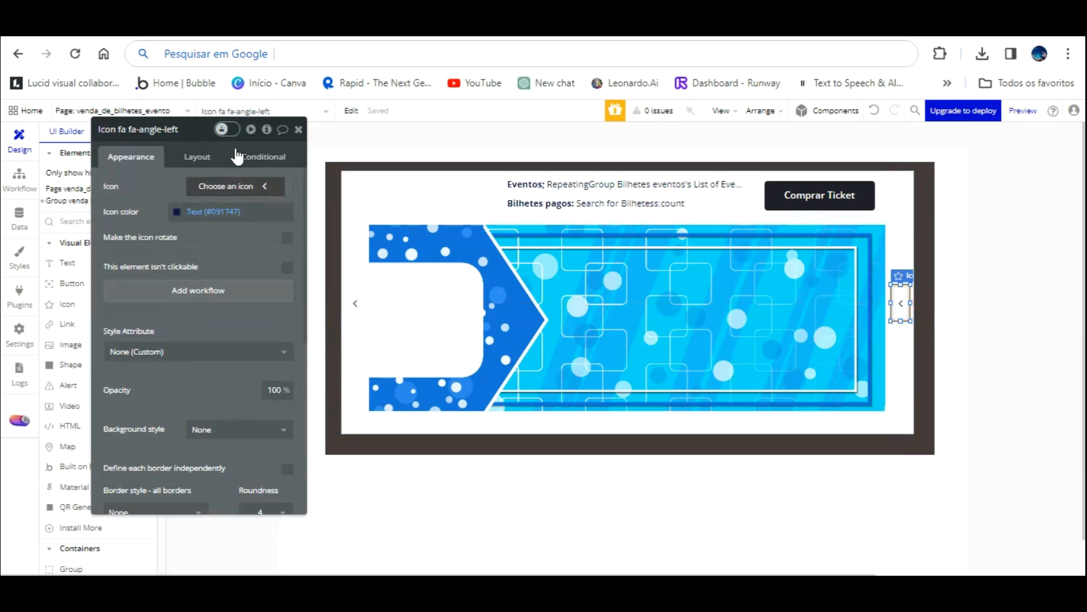
Step: Change the symbol of the icon on the right of Group Eventos to fa-chevron-right
left_click(233, 186)
type("r")
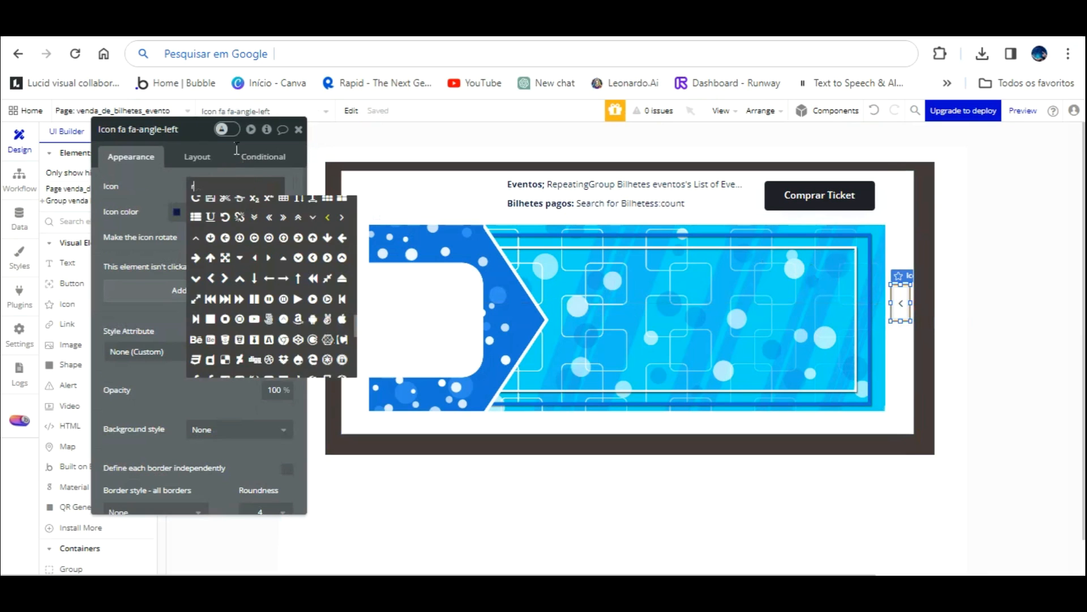
type("ig")
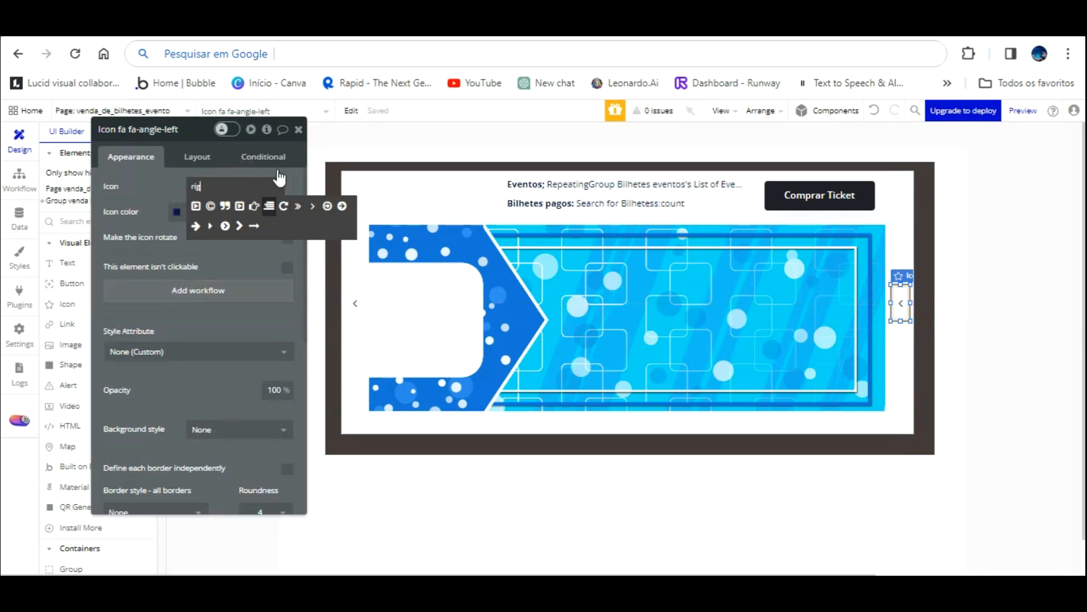
left_click(239, 226)
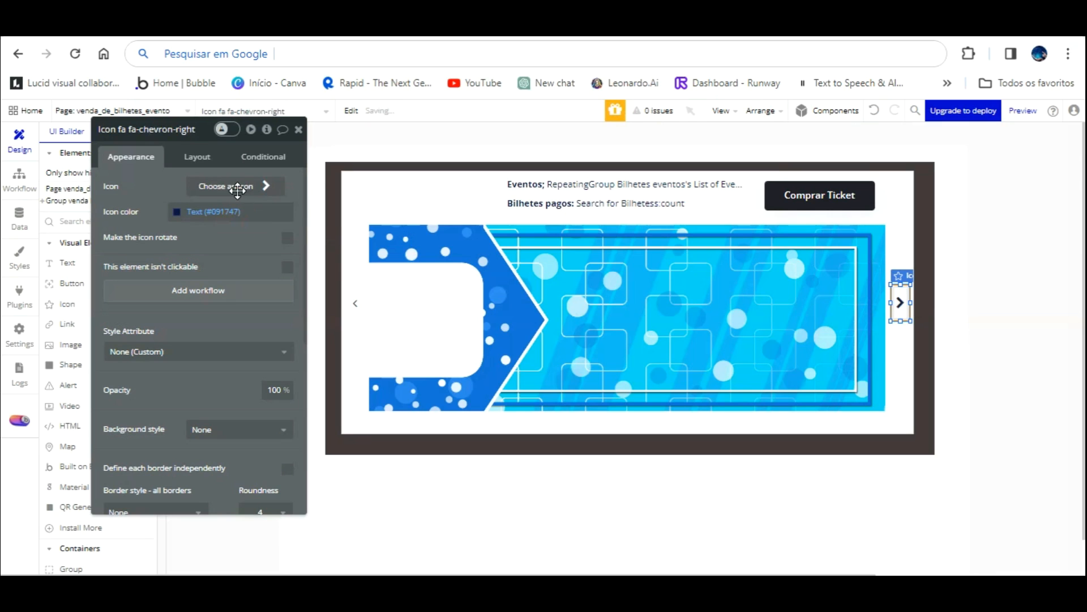
Step: Change the symbol of the icon on the left of Group Eventos to fa-chevron-left
left_click(355, 303)
left_click(264, 187)
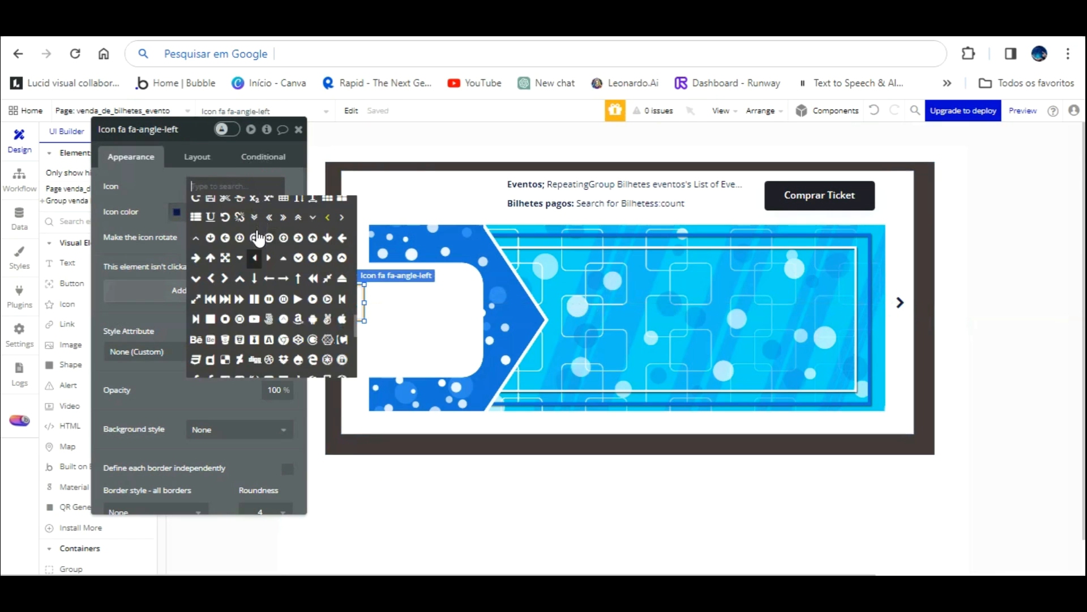
left_click(210, 278)
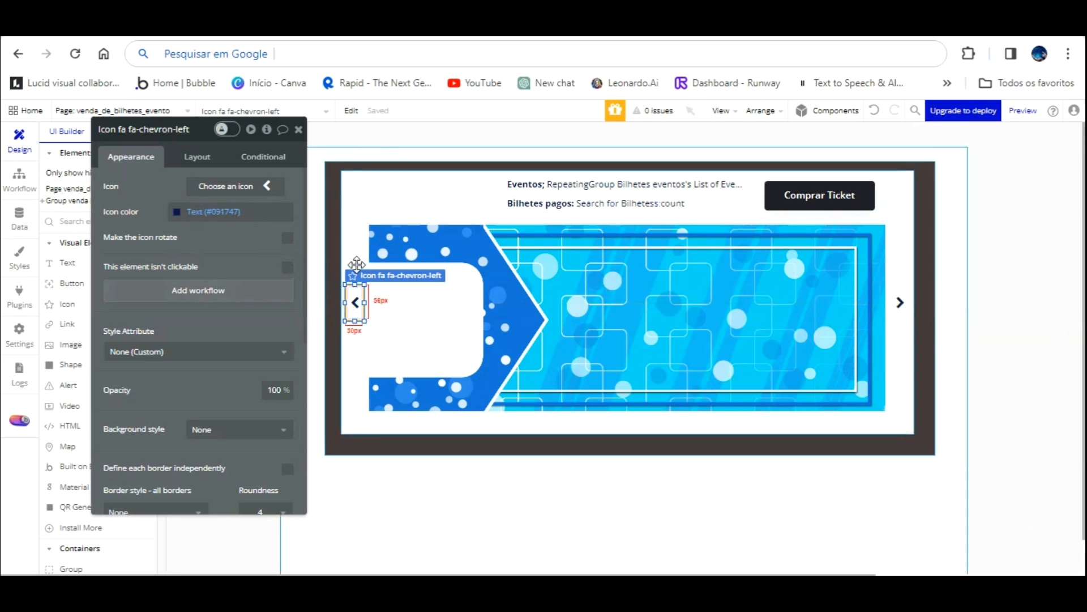
Step: Add a click workflow to the chevron-left icon with the Show previous action for RepeatingGroup Bilhetes eventos
left_click(272, 291)
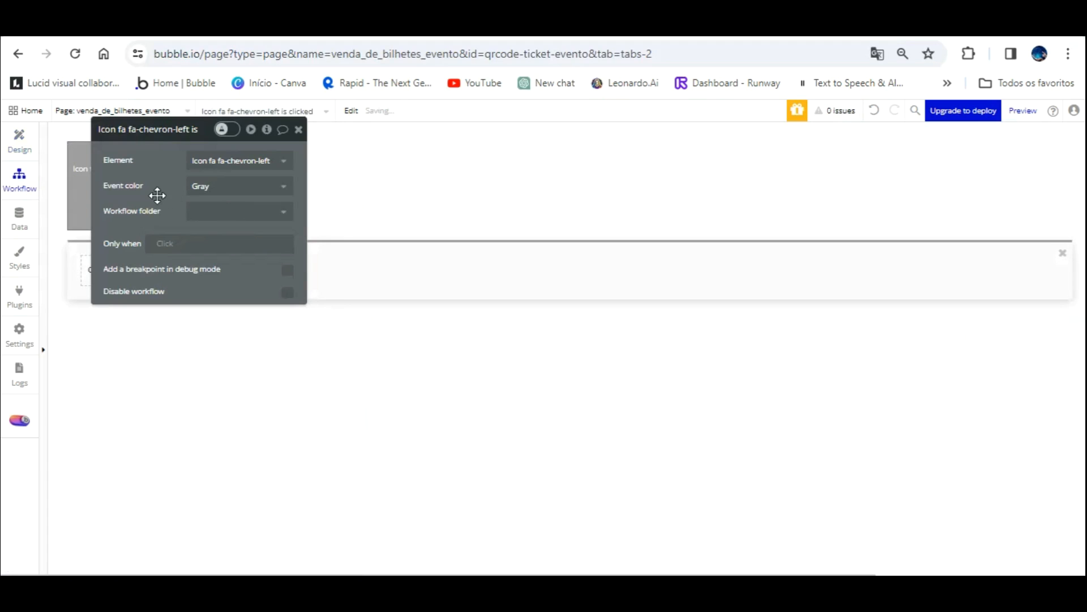
left_click_drag(146, 180, 488, 260)
left_click(135, 262)
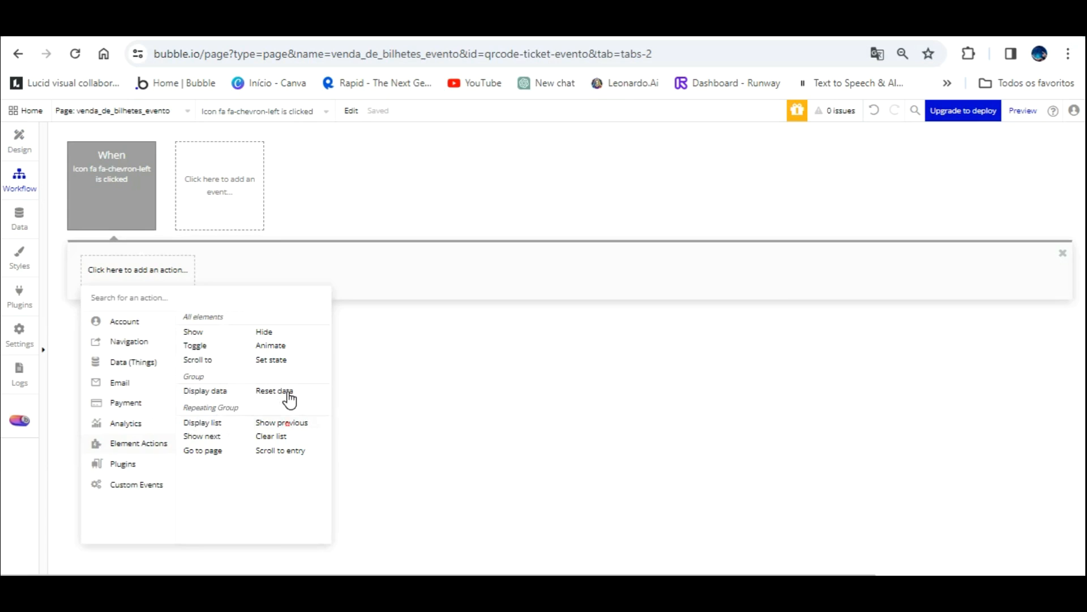
left_click(282, 424)
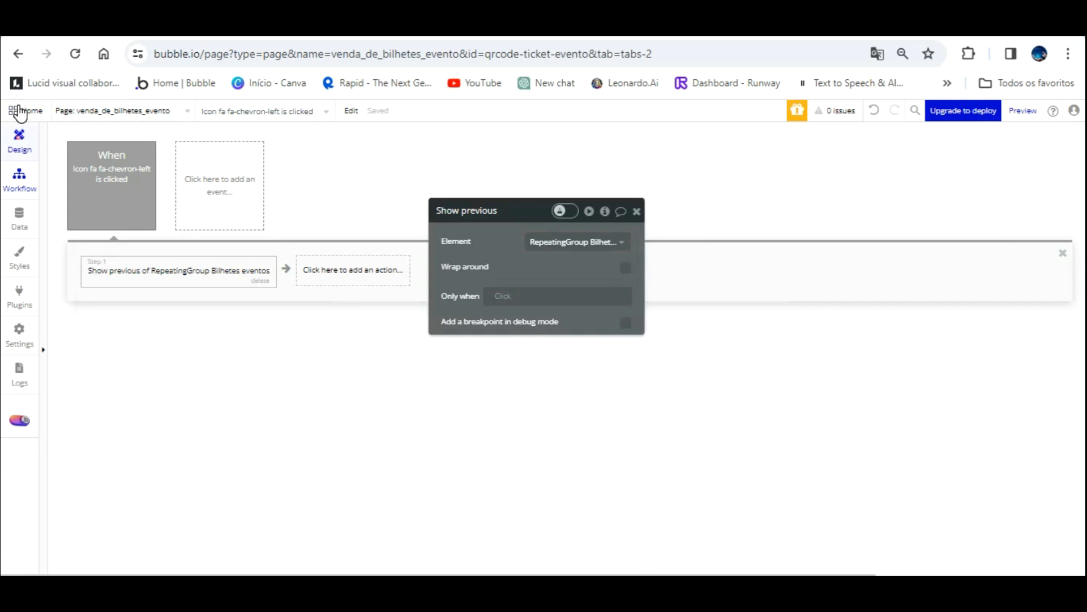
Step: Add a click workflow to the chevron-right icon with the Show next action for RepeatingGroup Bilhetes eventos
left_click(19, 138)
left_click(901, 303)
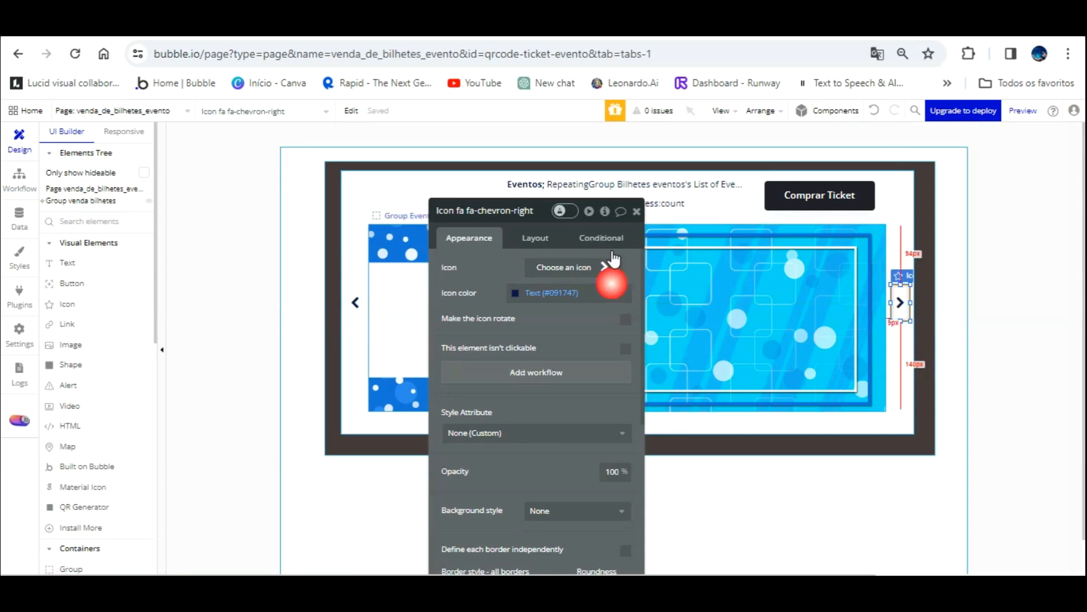
left_click(569, 372)
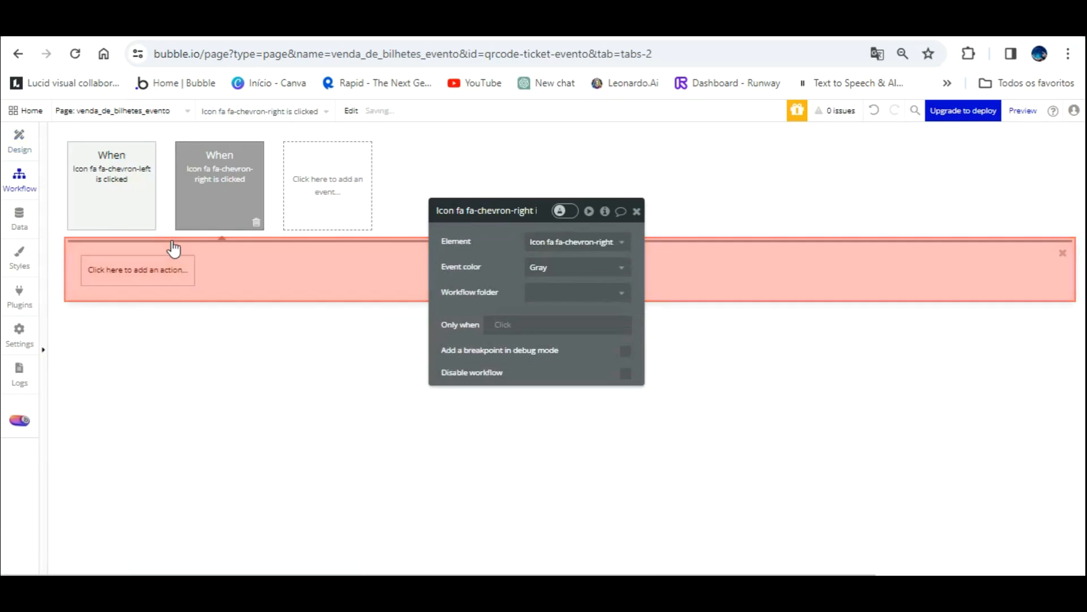
left_click(164, 268)
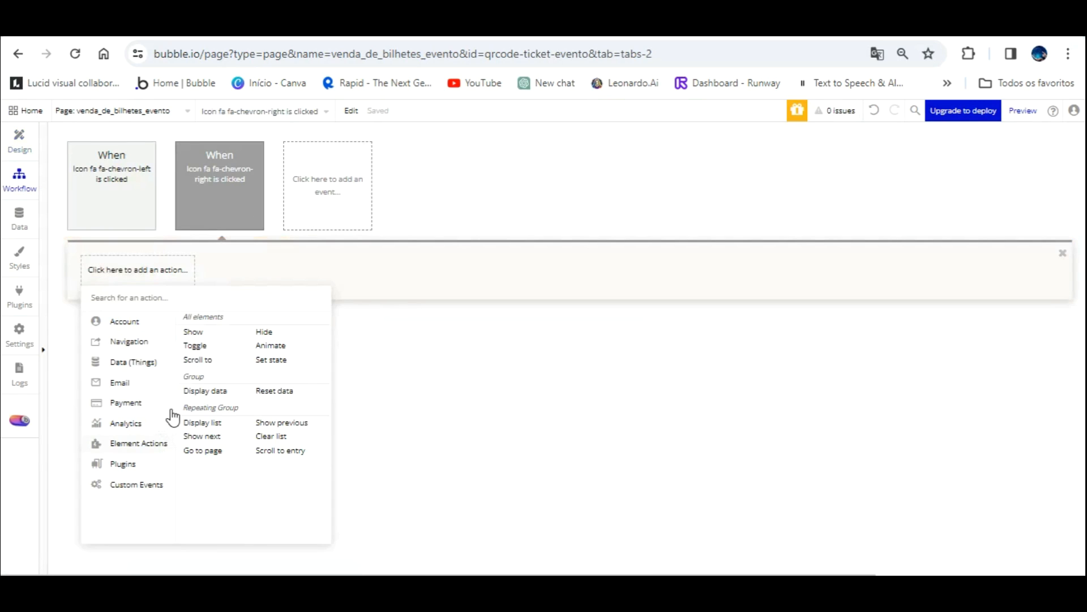
left_click(202, 435)
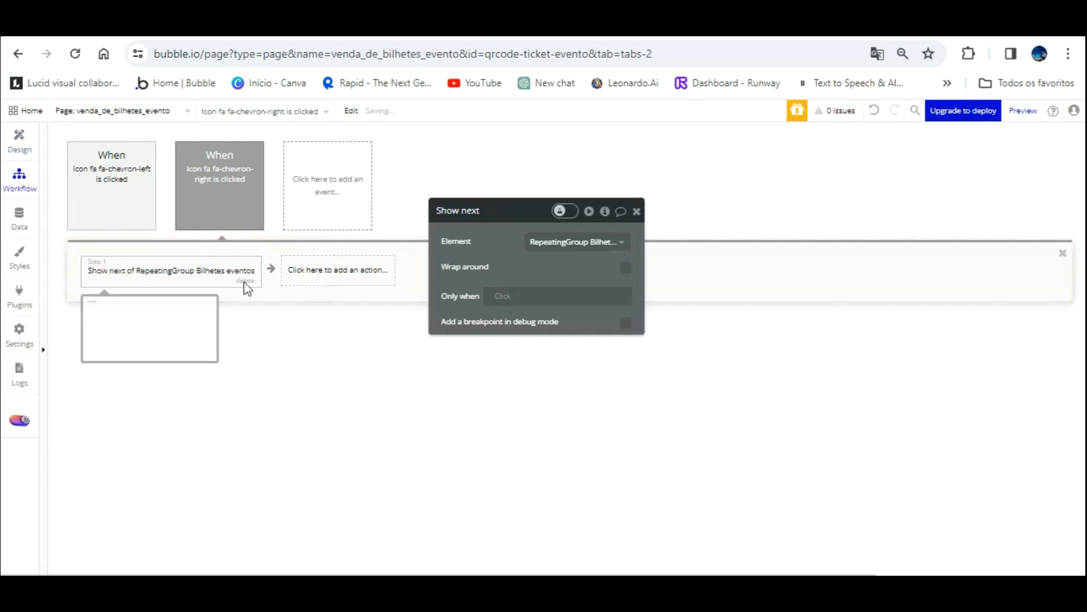
Step: Refresh the page preview and compare the arrow icons beside the ticket with their placement in the page design
key("ctrl+Tab")
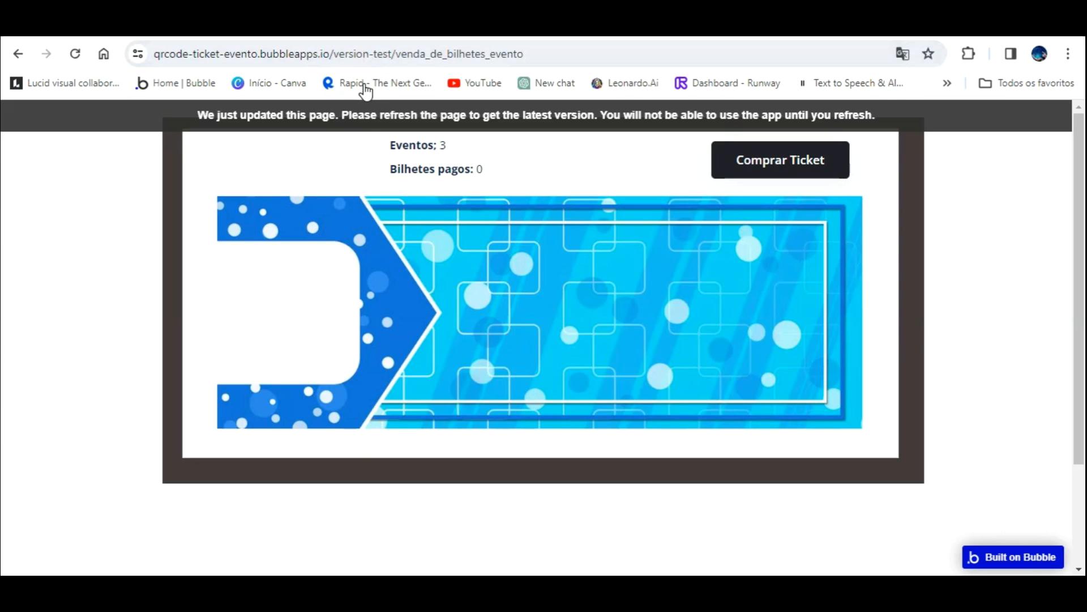
key("F5")
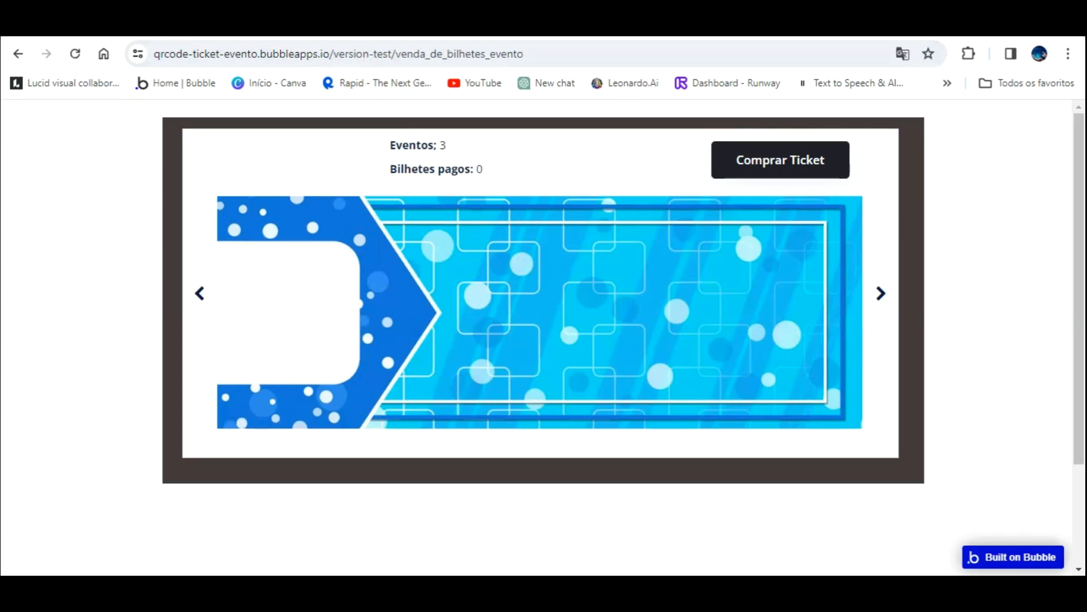
key("ctrl+Tab")
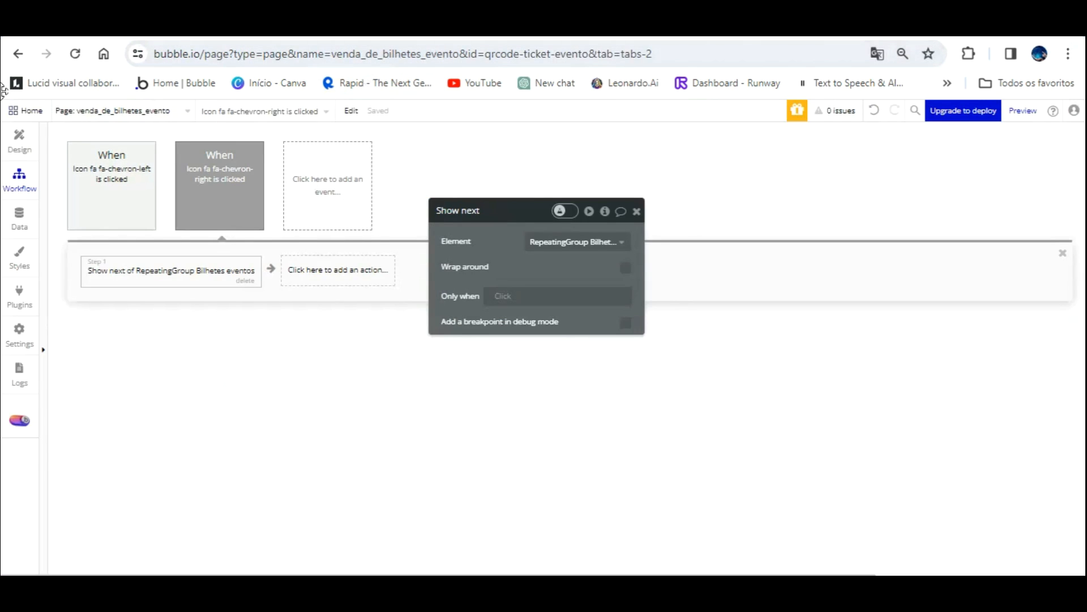
left_click(20, 141)
left_click_drag(571, 295, 206, 205)
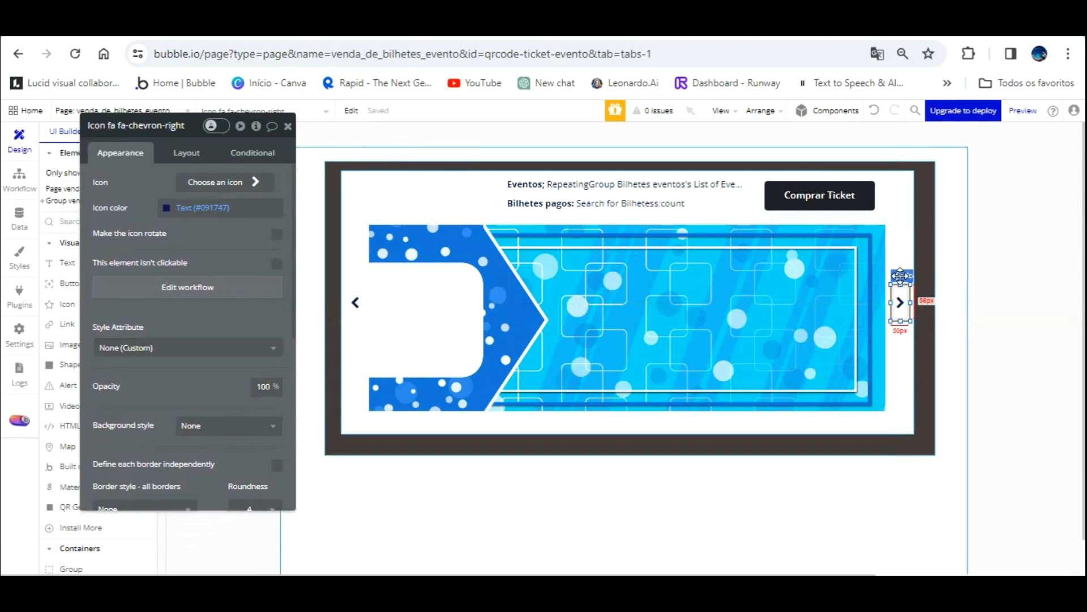
left_click(384, 40)
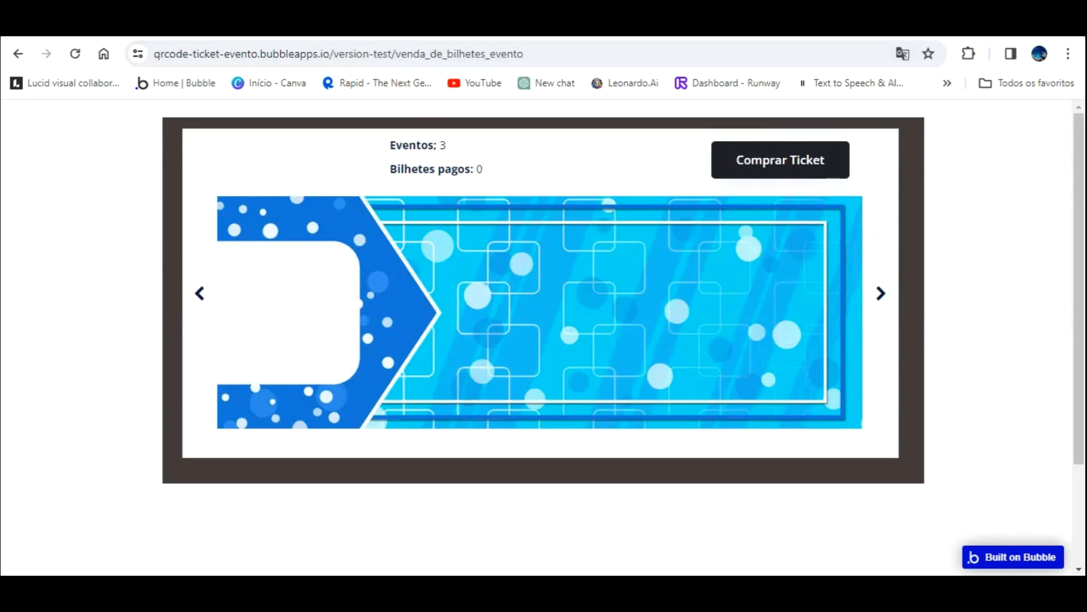
left_click(237, 38)
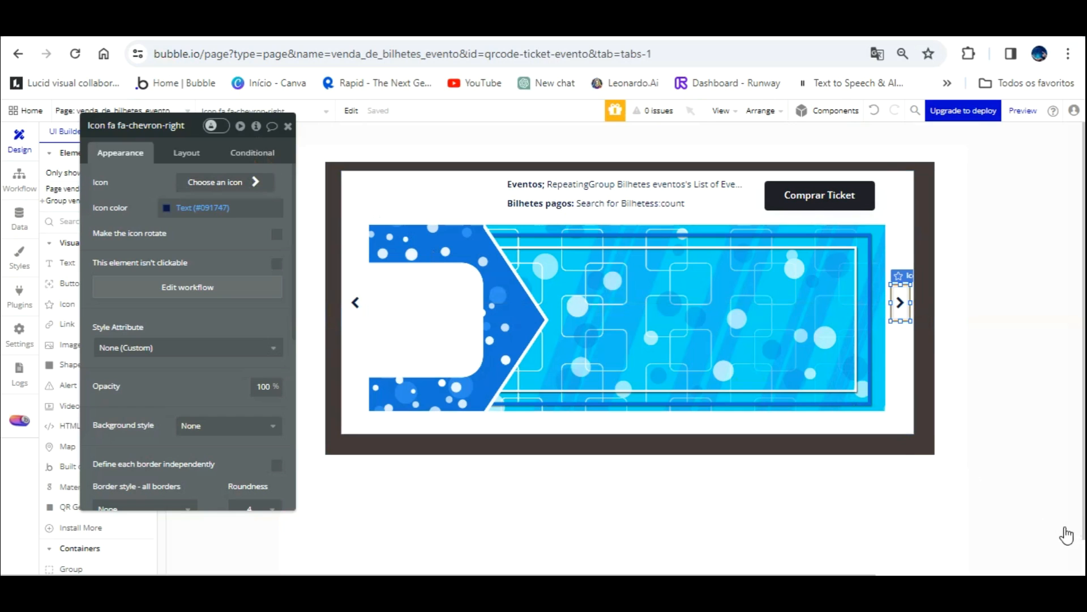
Step: Draw an image element in the white area of Group Eventos and set its dynamic image to Parent group's Eventos's Imagem evento
left_click(1066, 535)
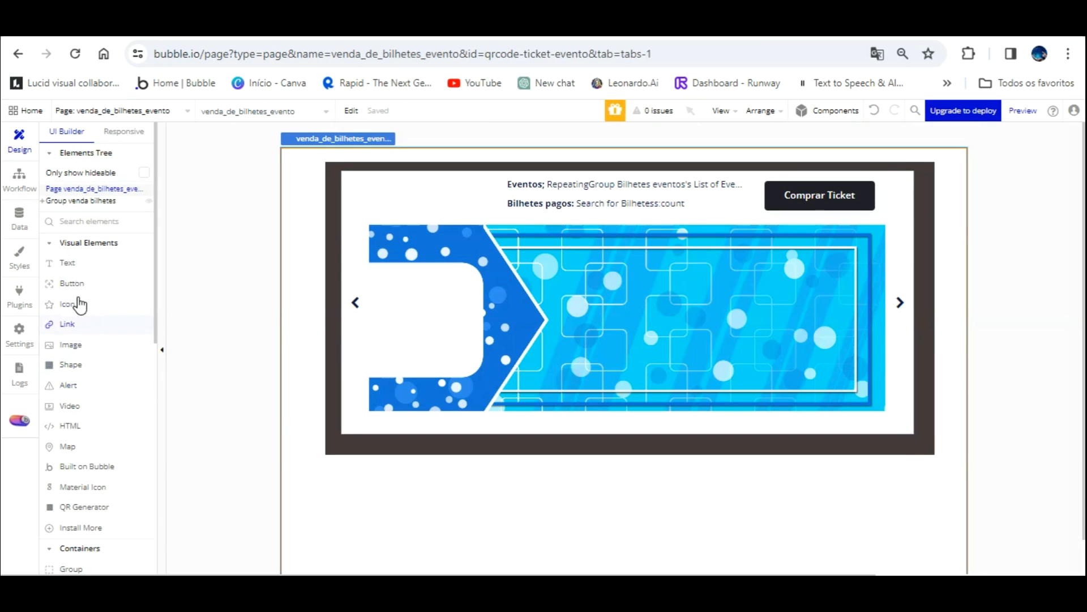
left_click(72, 345)
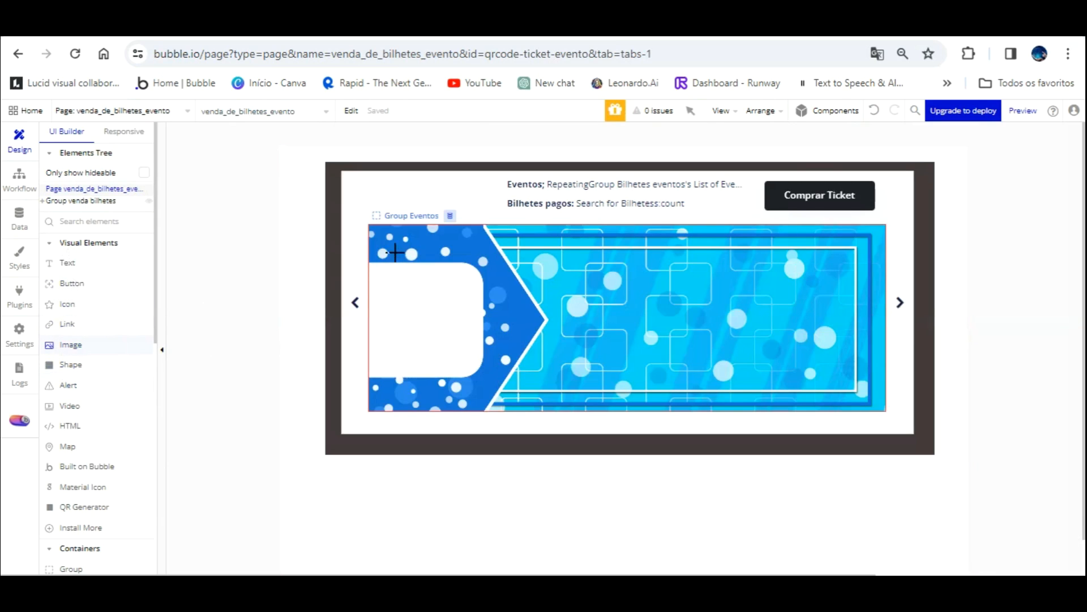
left_click_drag(379, 269, 466, 332)
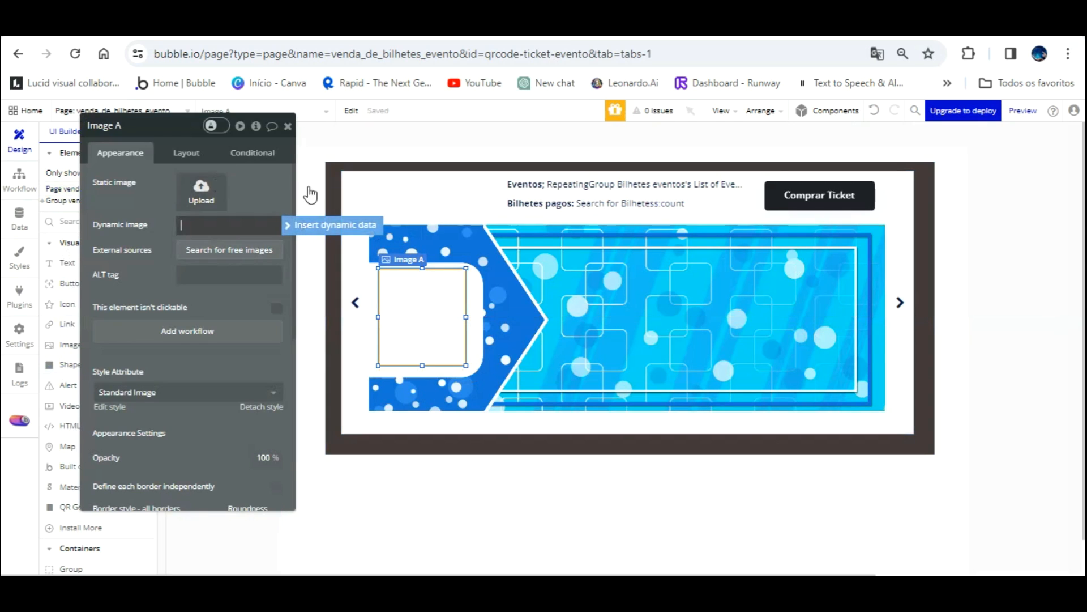
left_click(318, 221)
left_click(259, 279)
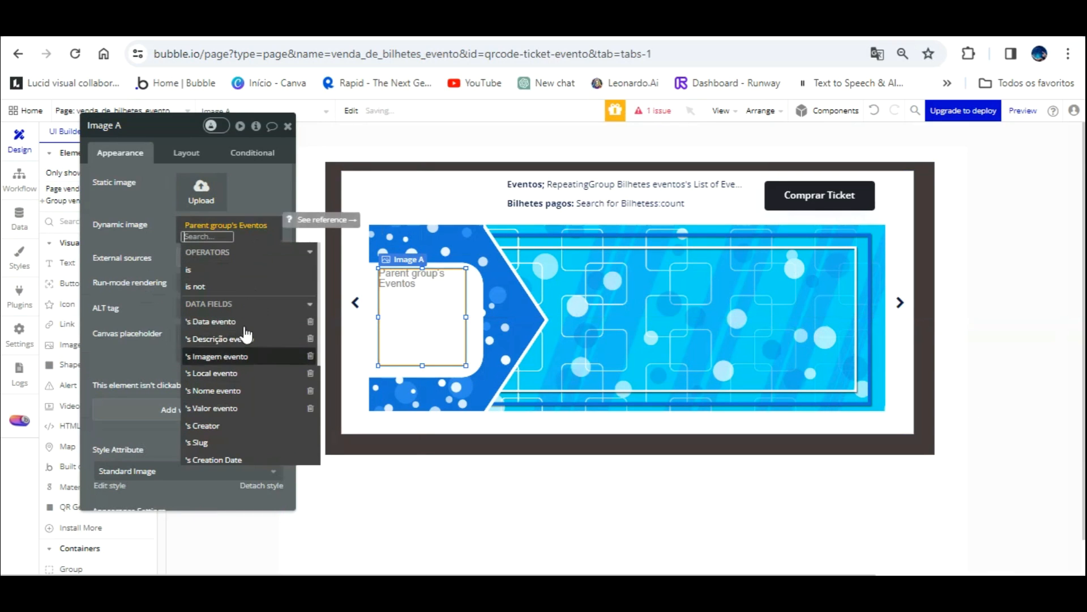
left_click(244, 331)
left_click(155, 164)
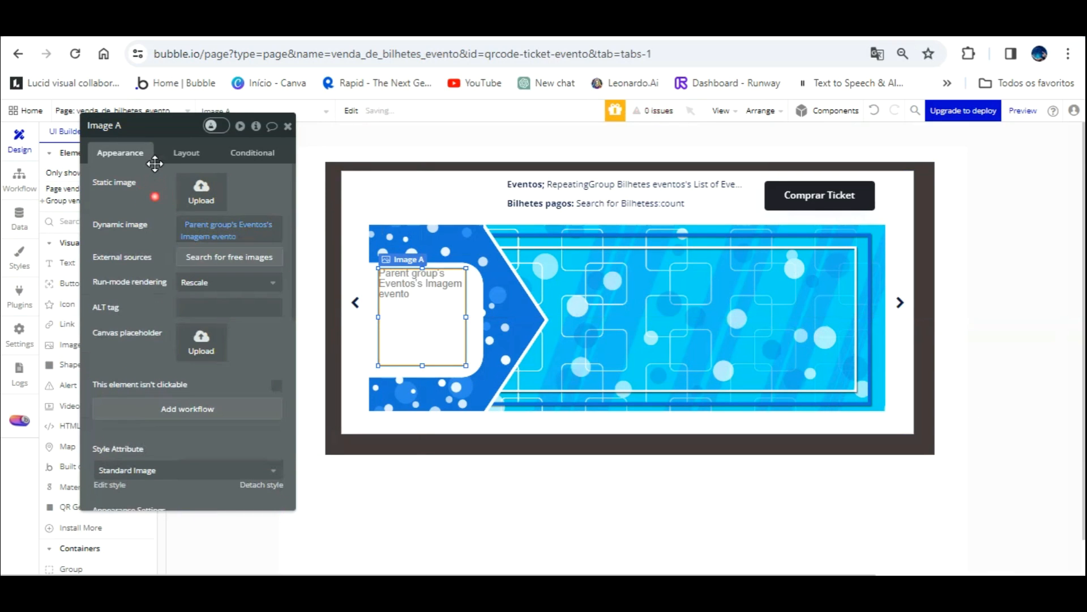
Step: Set the run-mode rendering of the event image to Stretch
left_click(240, 277)
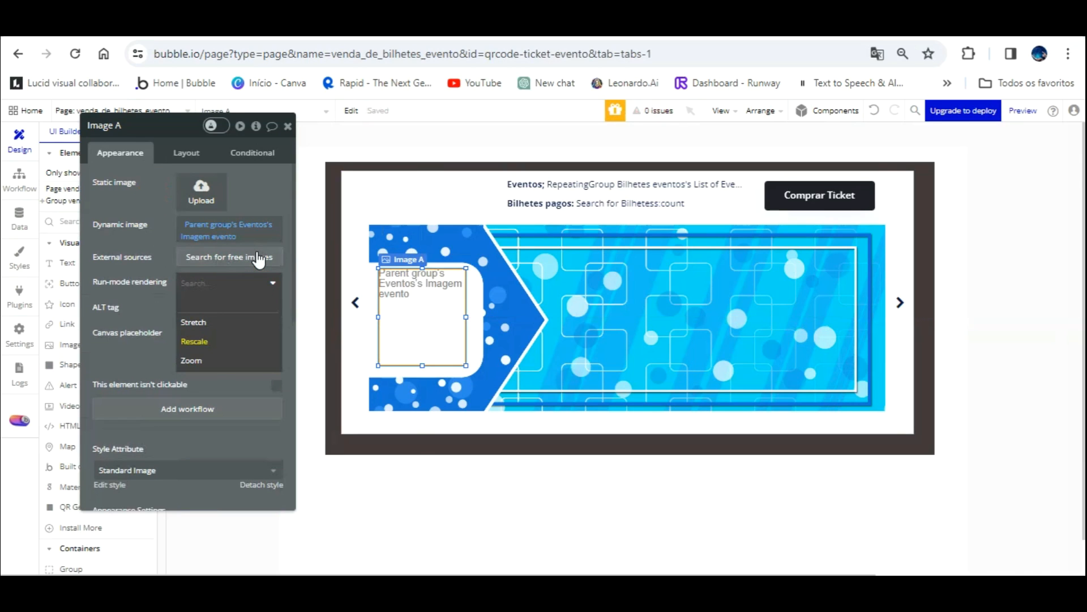
left_click(255, 281)
left_click(255, 282)
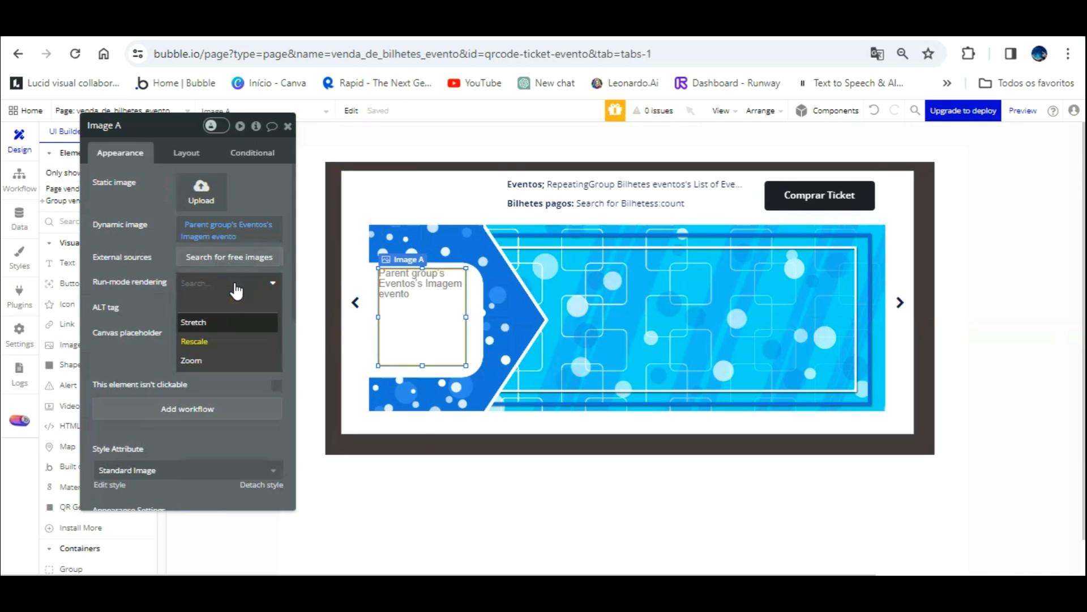
left_click(234, 322)
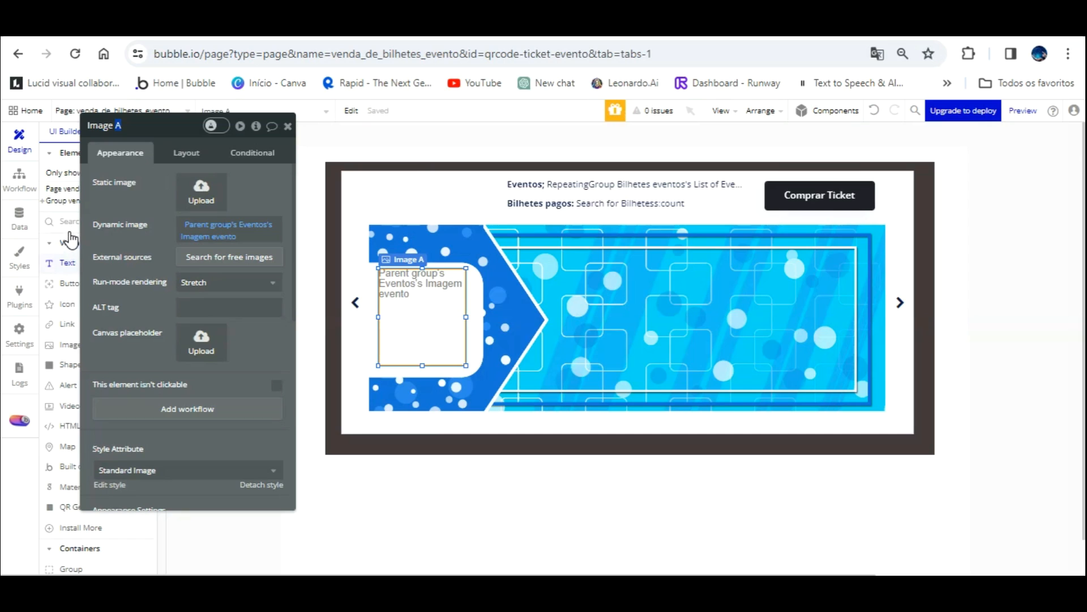
Step: Draw a one-line text element across the upper part of the ticket's framed area in Group Eventos and detach its style
left_click(67, 262)
mouse_move(563, 223)
left_mouse_down()
mouse_move(778, 253)
mouse_move(843, 248)
left_mouse_up()
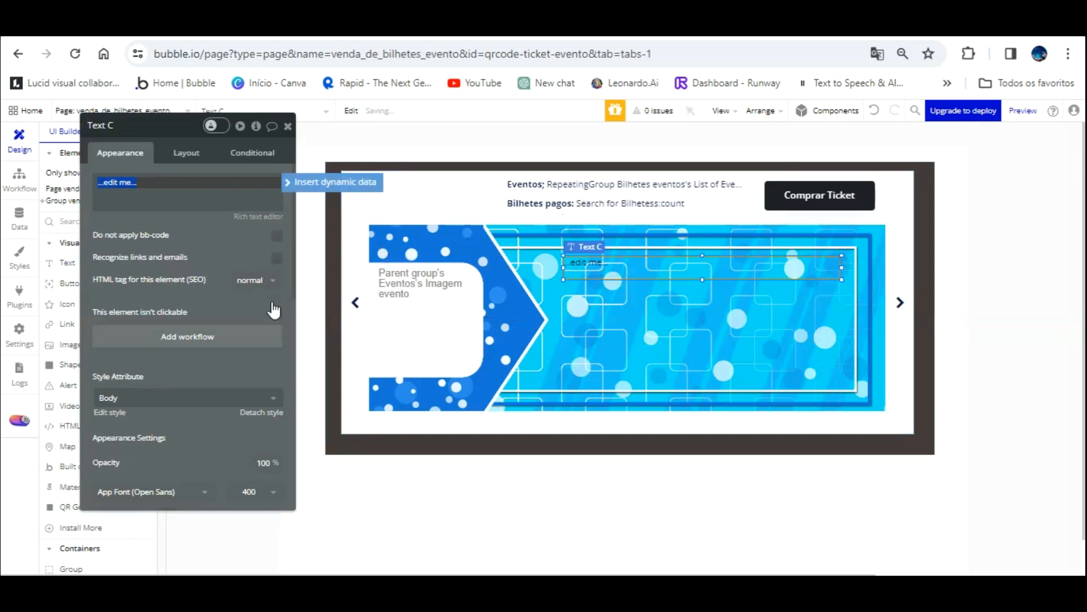
left_click(261, 410)
Step: Give the new text element a flat color background and a border roundness of 10
scroll(235, 320, "down", 3)
scroll(231, 324, "down", 2)
left_click(215, 404)
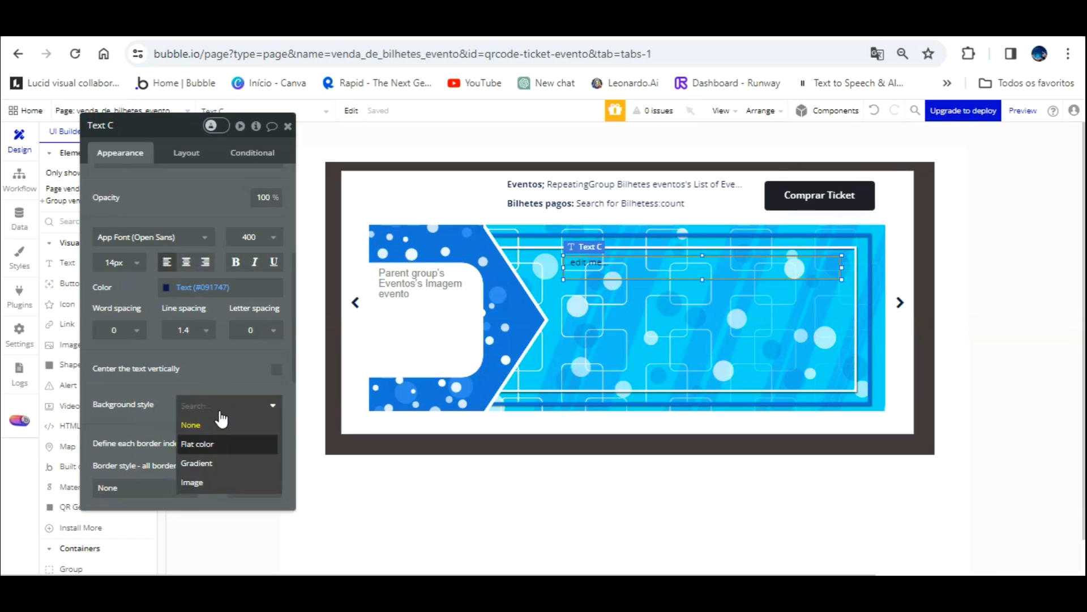
left_click(218, 444)
scroll(226, 368, "down", 2)
left_click(276, 436)
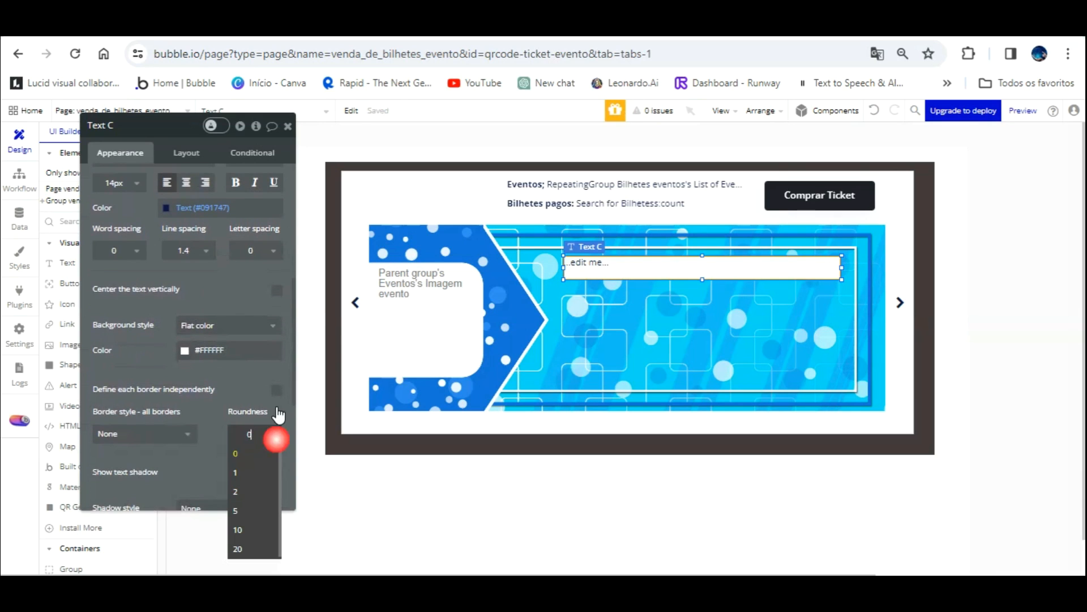
left_click(254, 529)
left_click(615, 343)
left_click(569, 264)
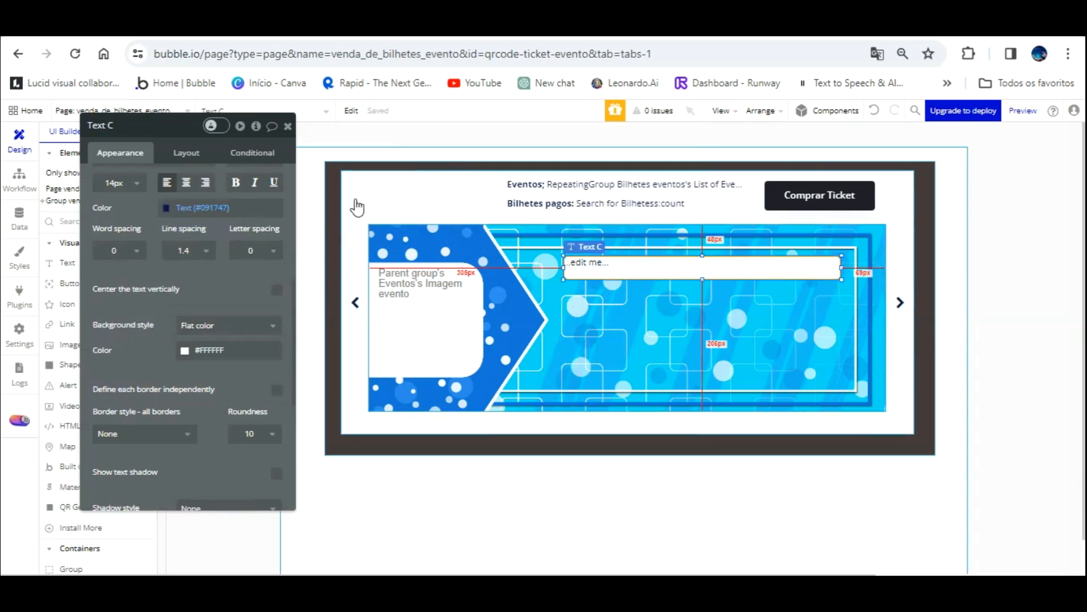
Step: Replace the text element's placeholder content with the dynamic value Parent group's Eventos's Nome evento
scroll(184, 170, "up", 6)
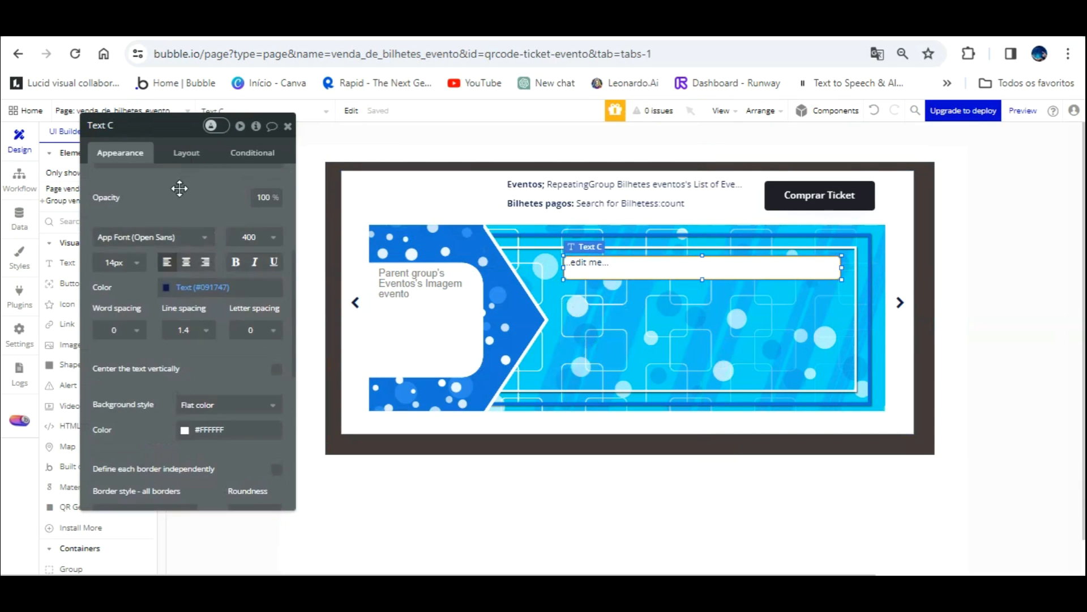
left_click(225, 198)
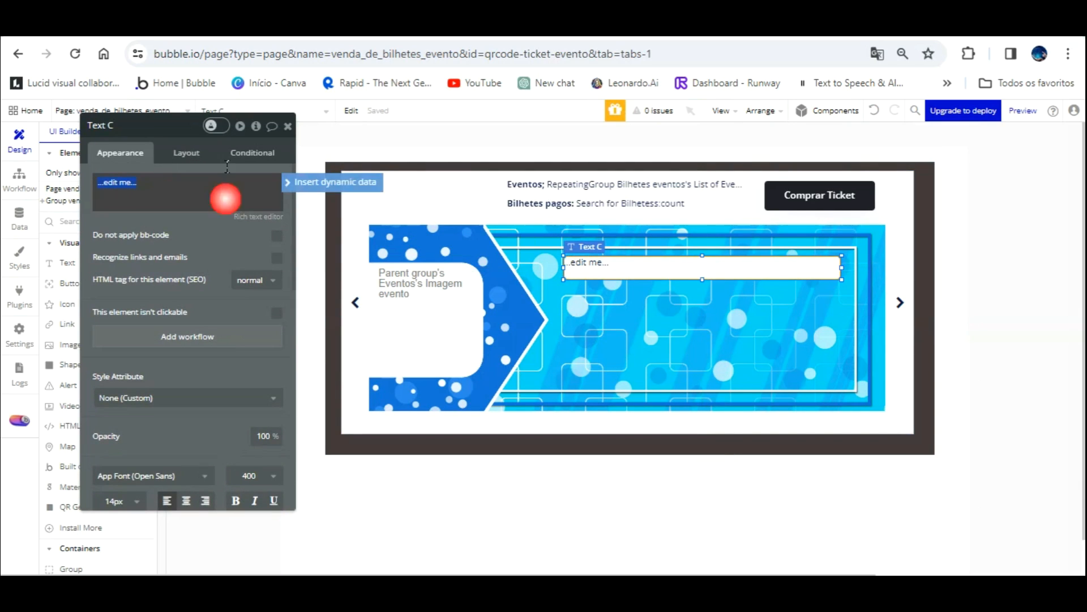
left_click(345, 182)
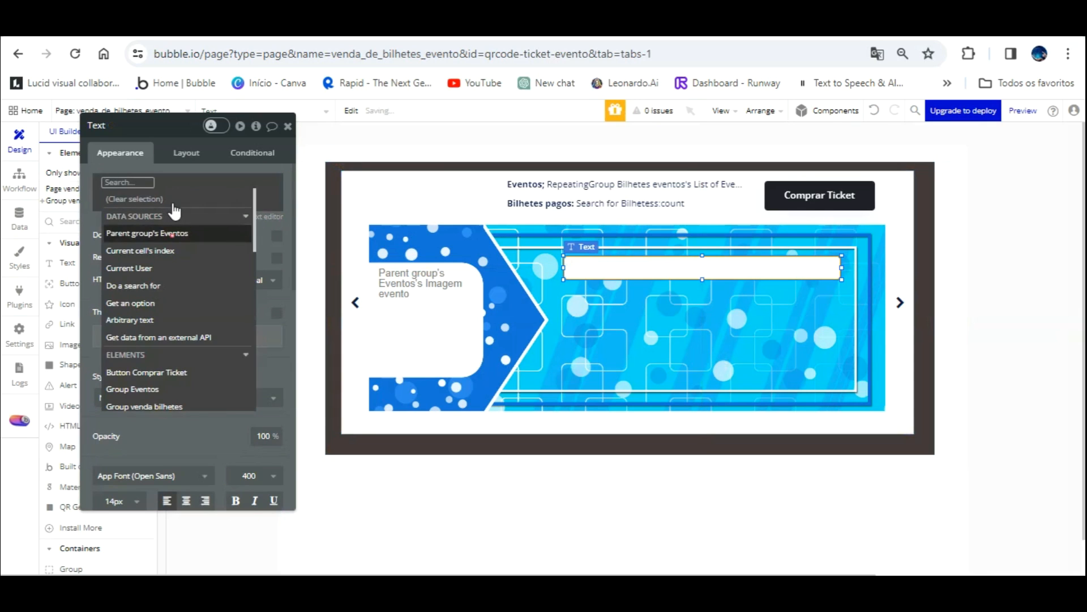
left_click(170, 233)
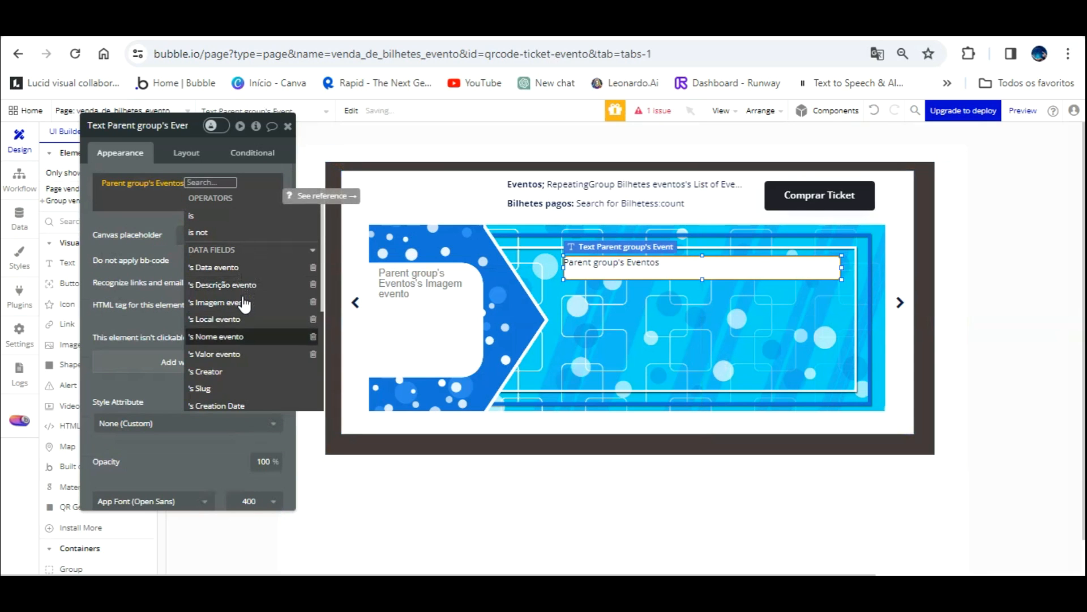
left_click(226, 336)
left_click(284, 147)
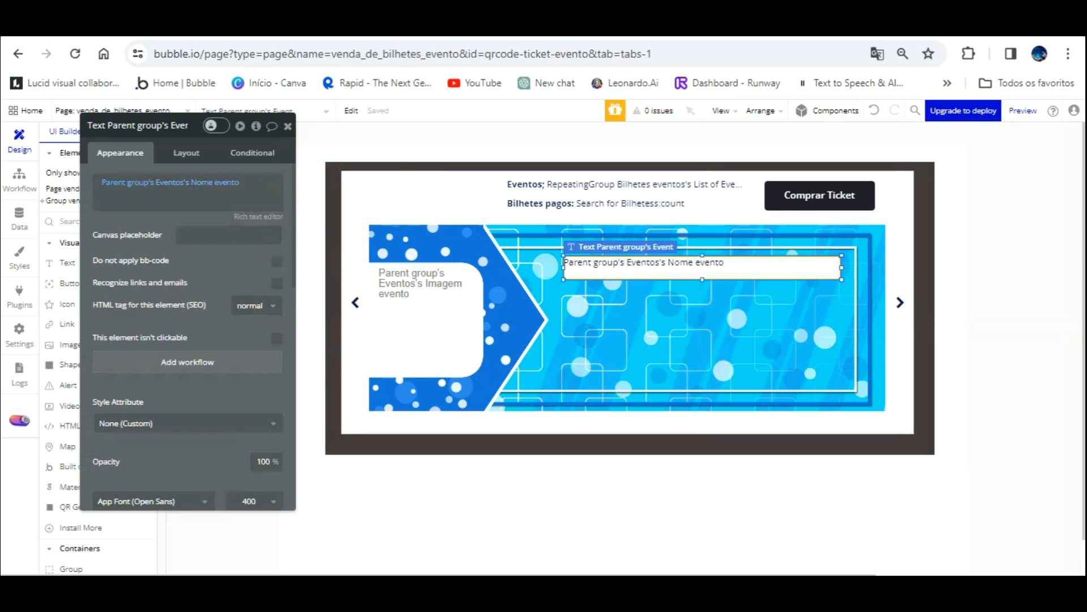
Step: Center the event name text both horizontally and vertically within its box
scroll(203, 298, "down", 3)
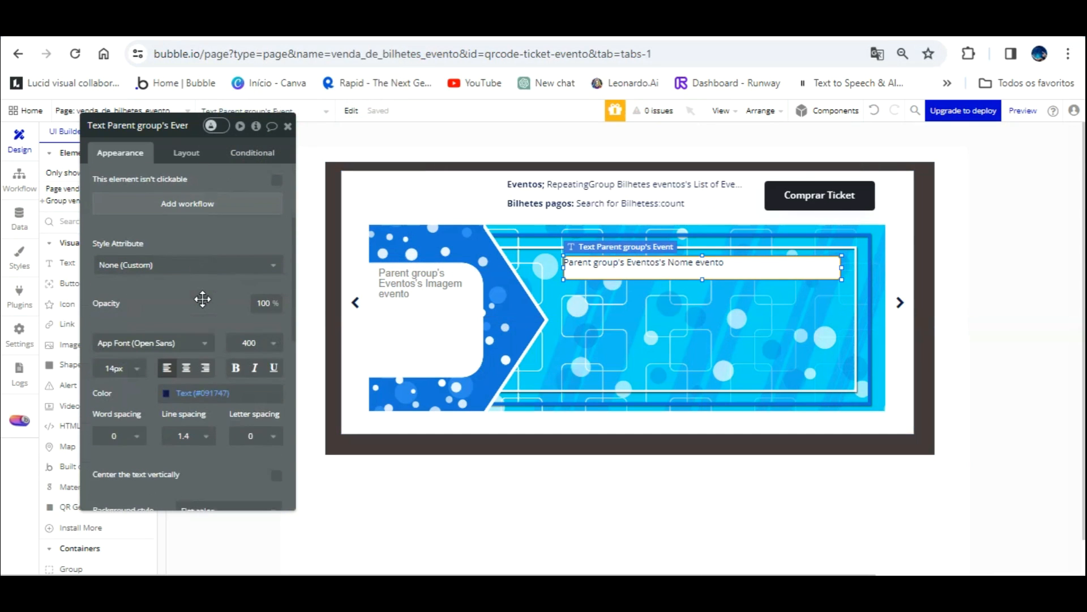
left_click(186, 368)
scroll(187, 345, "down", 3)
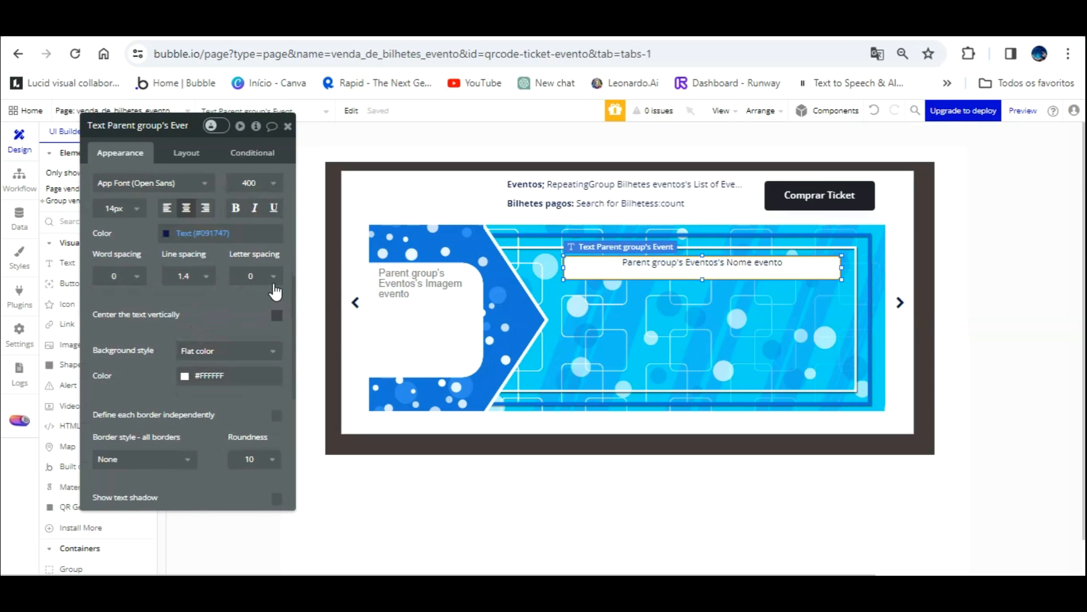
left_click(276, 315)
Step: Refresh the page preview and step forward through the events to check each image and event name
left_click(326, 26)
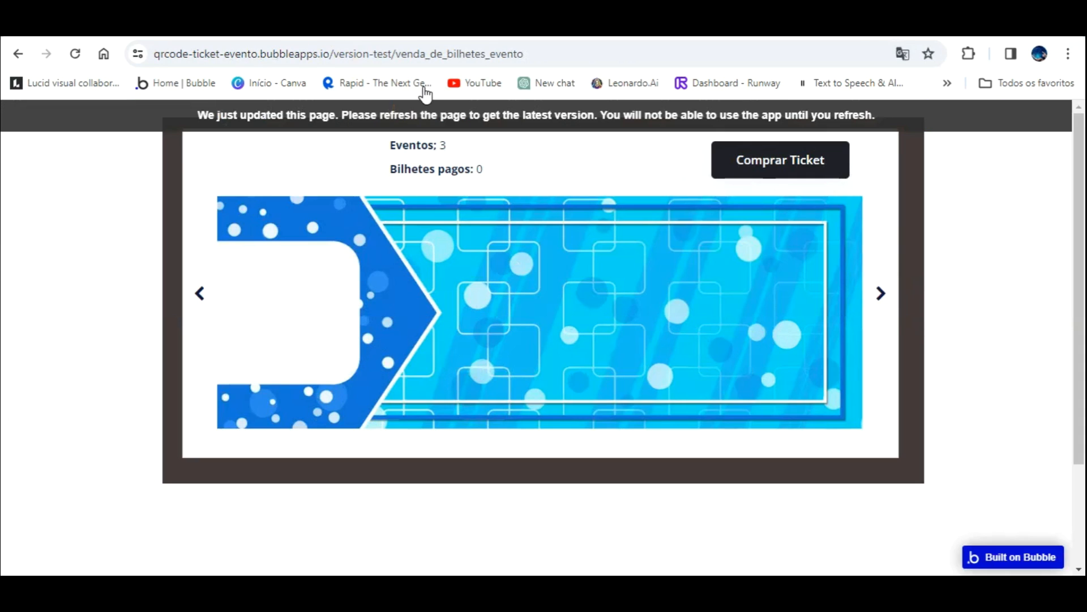
left_click(425, 114)
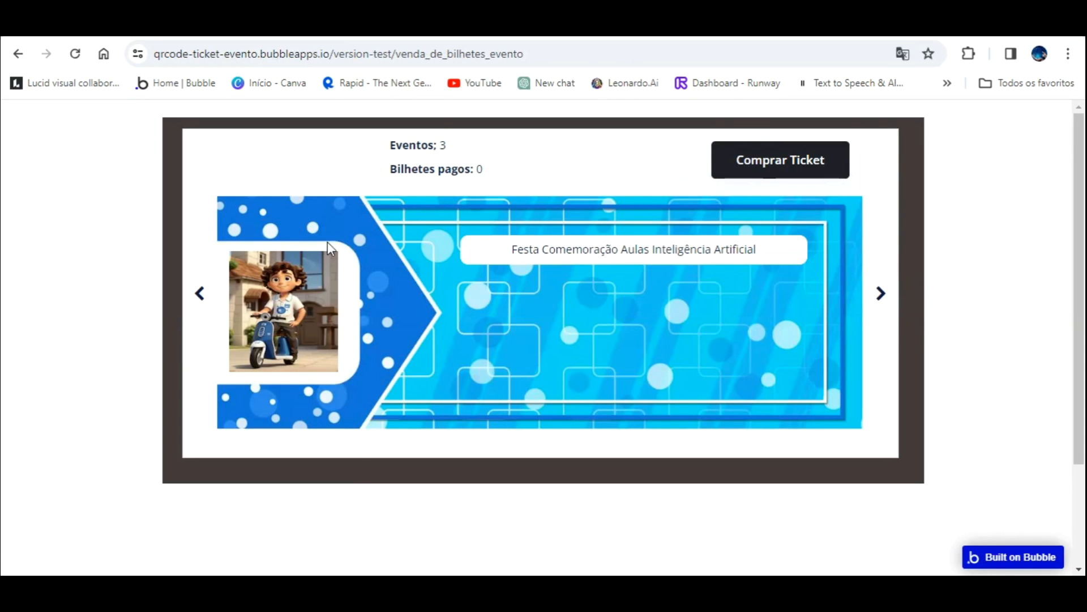
left_click(881, 271)
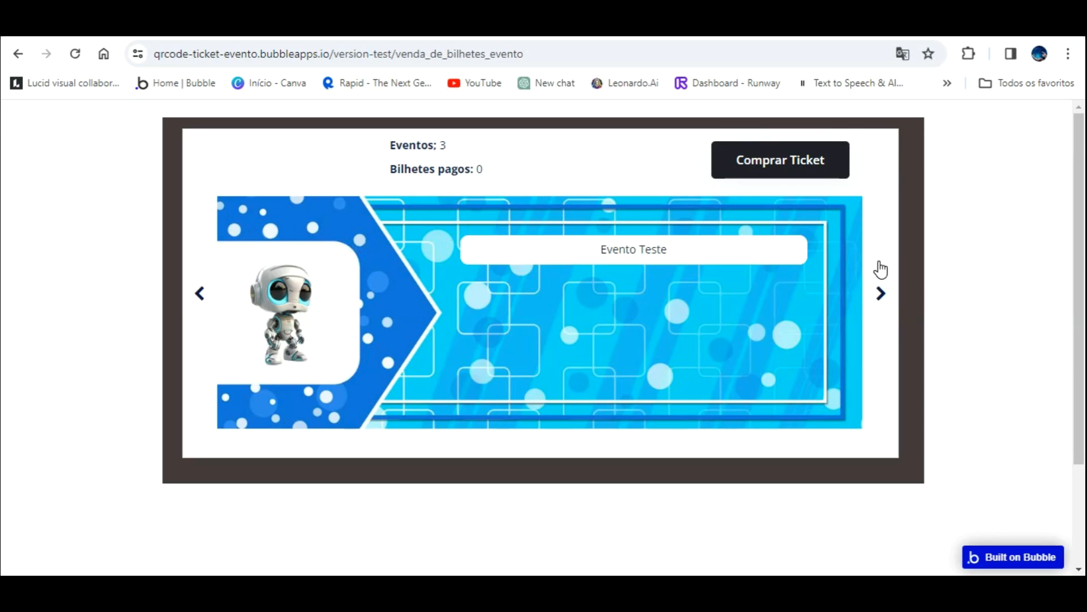
left_click(880, 270)
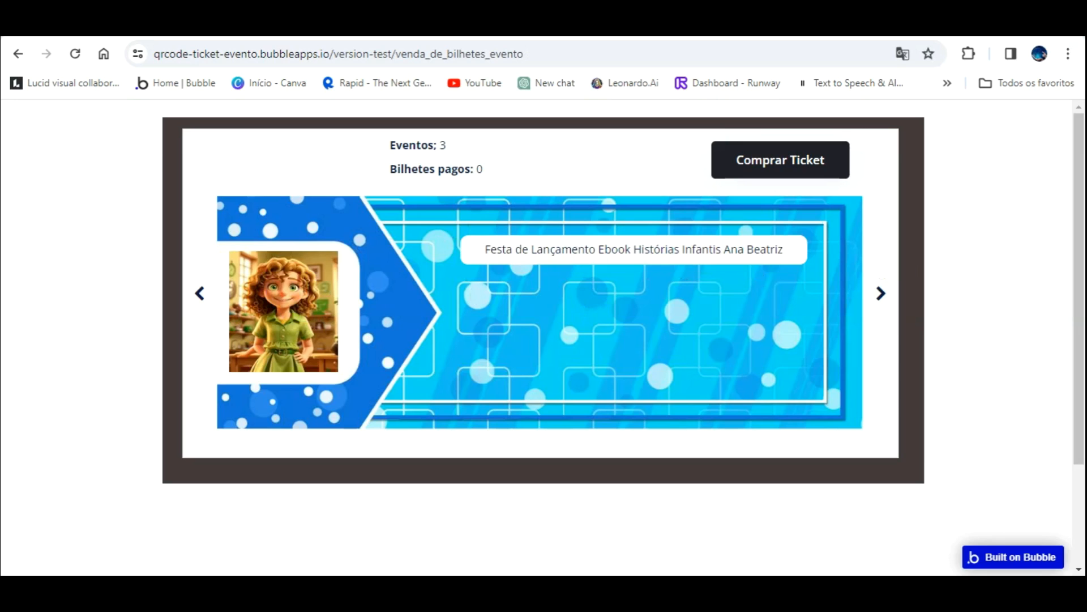
Step: Return to the page design and nudge the event name text up by 2 px
left_click(419, 24)
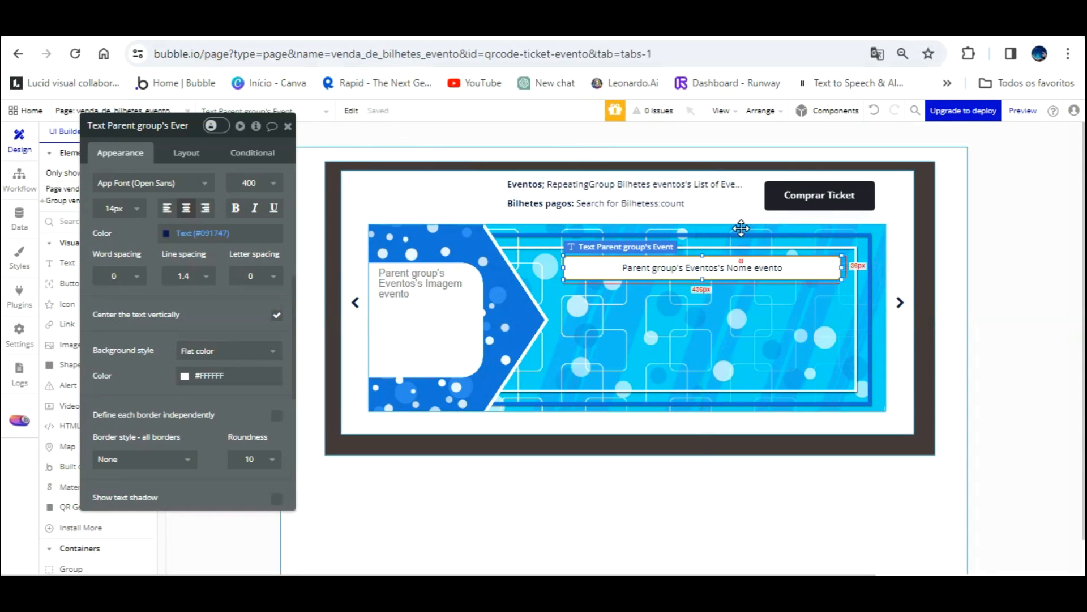
key("Up")
key("Up")
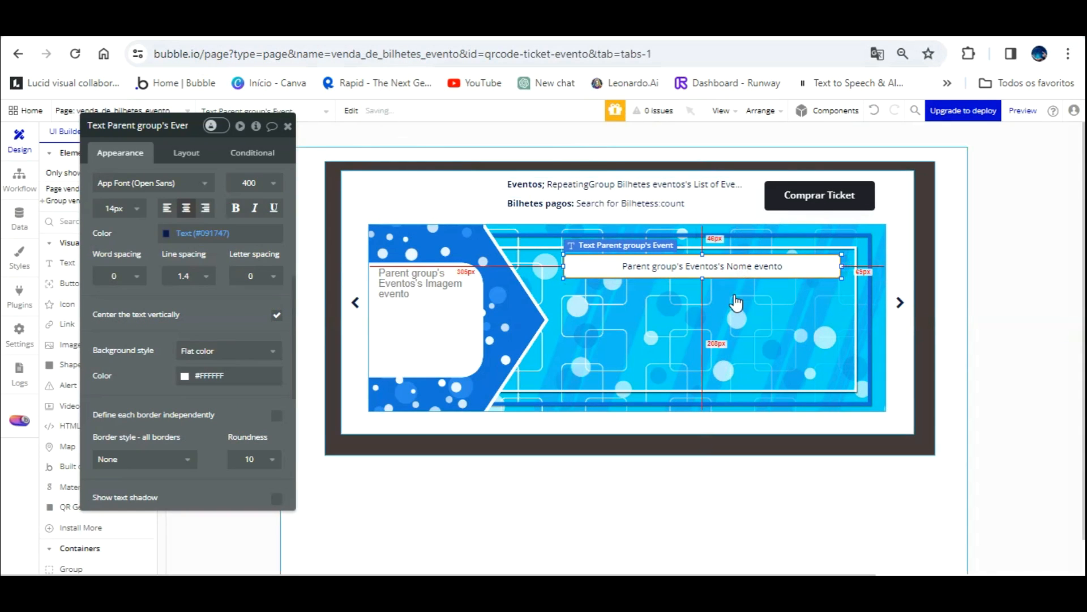
Step: Duplicate the event name text, place the copy directly below the original, and narrow it to less than half its width
left_click(704, 267)
key("ctrl+v")
left_click_drag(704, 267, 697, 299)
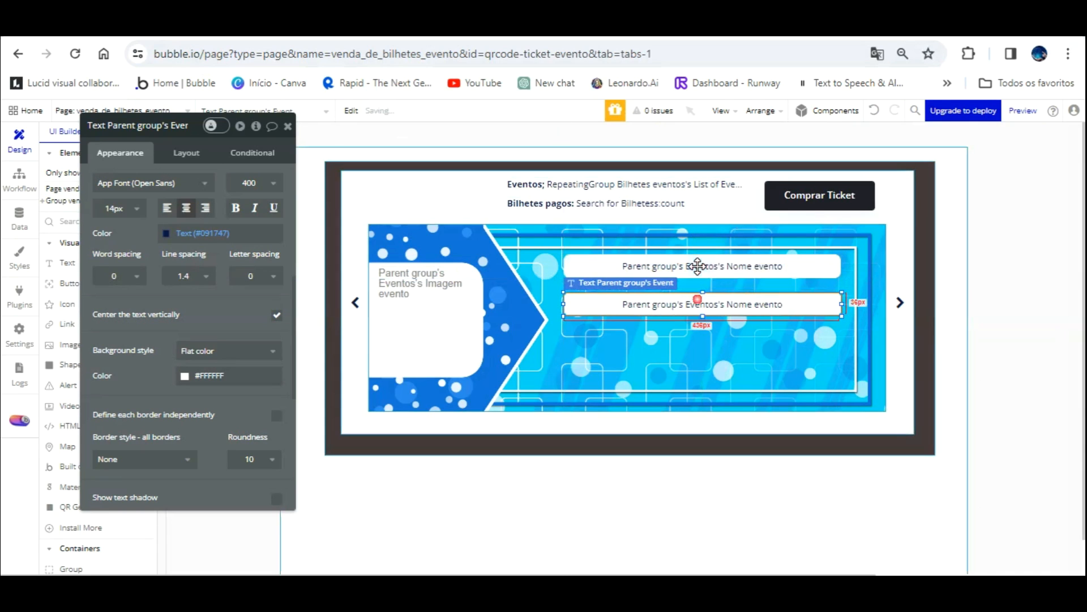
left_click_drag(841, 272, 672, 272)
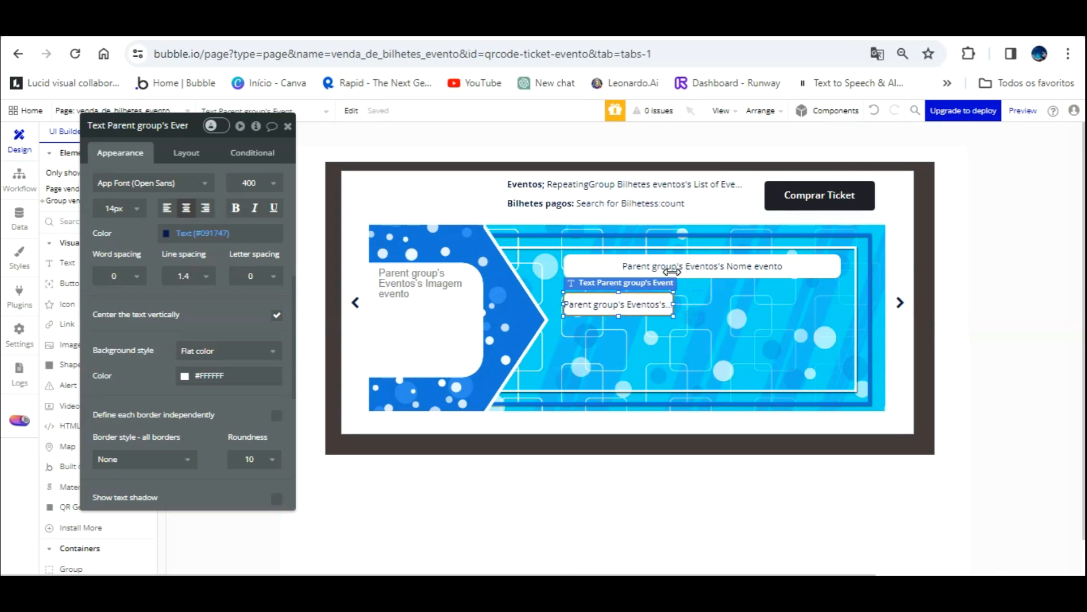
Step: Change the copied text's dynamic value to Parent group's Eventos's Data evento with the formatted as 1/24/24 operator
left_click(670, 303)
scroll(159, 209, "up", 4)
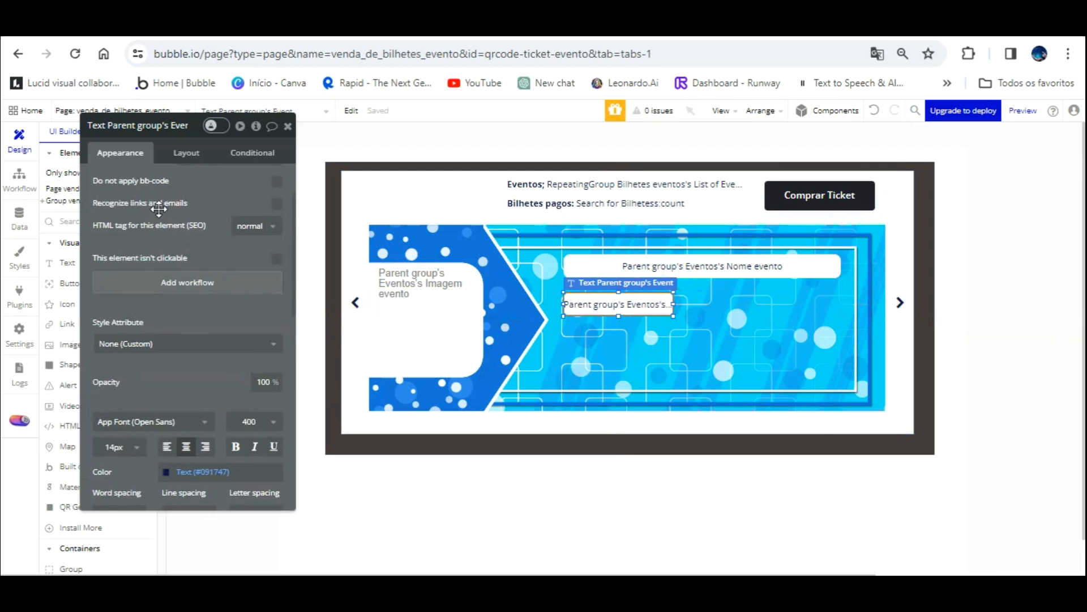
scroll(159, 210, "up", 2)
left_click(218, 183)
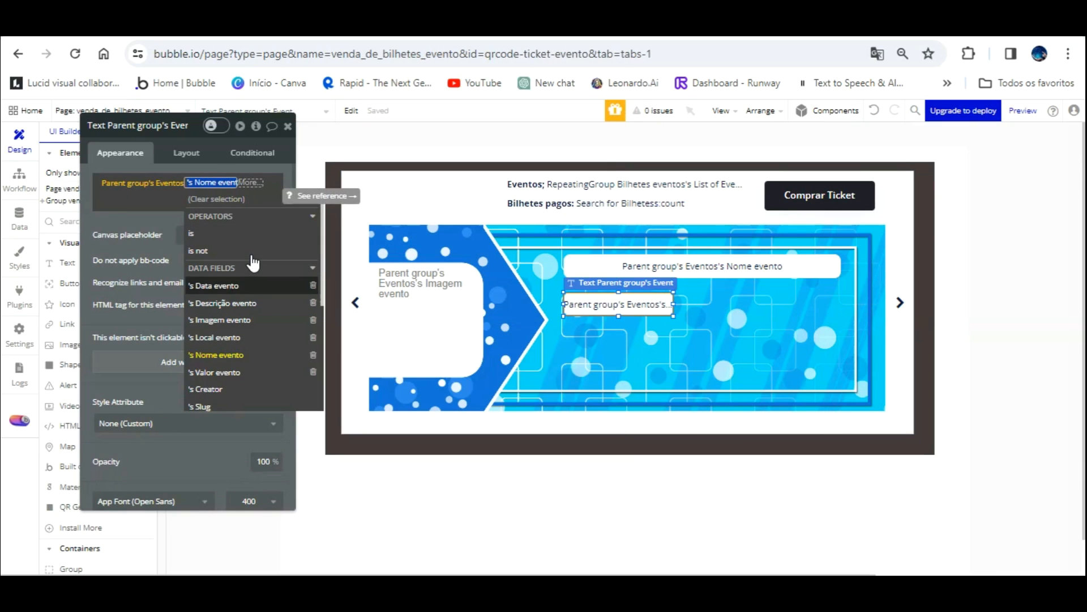
left_click(249, 286)
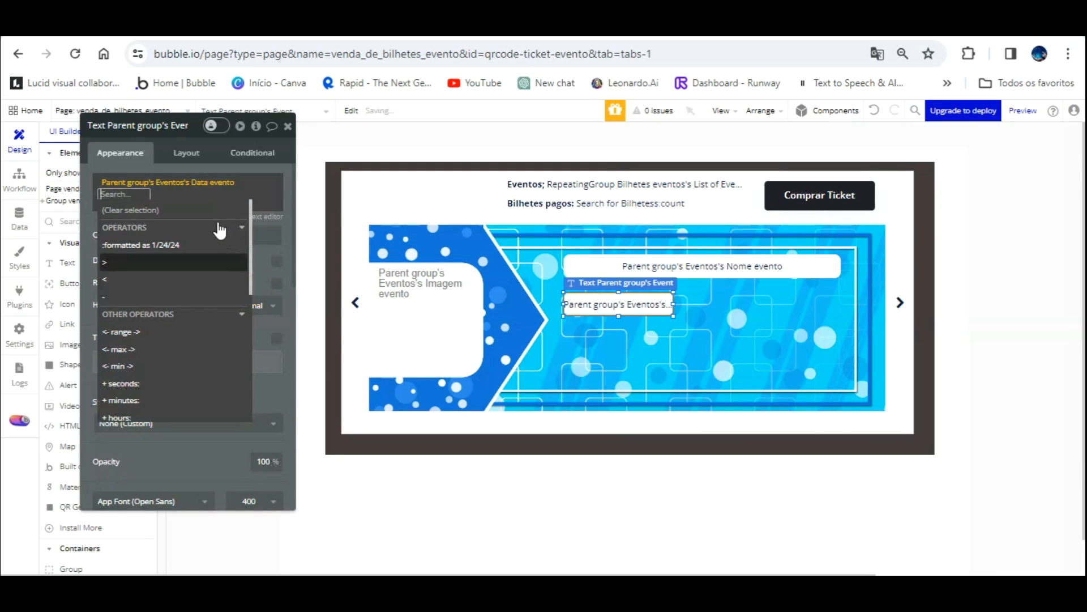
left_click(177, 245)
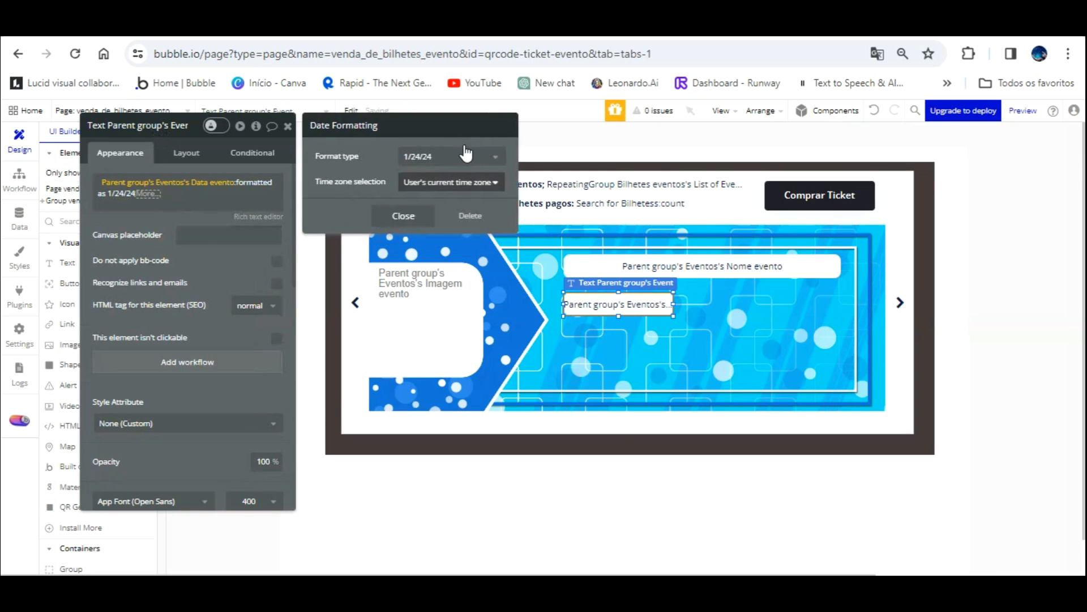
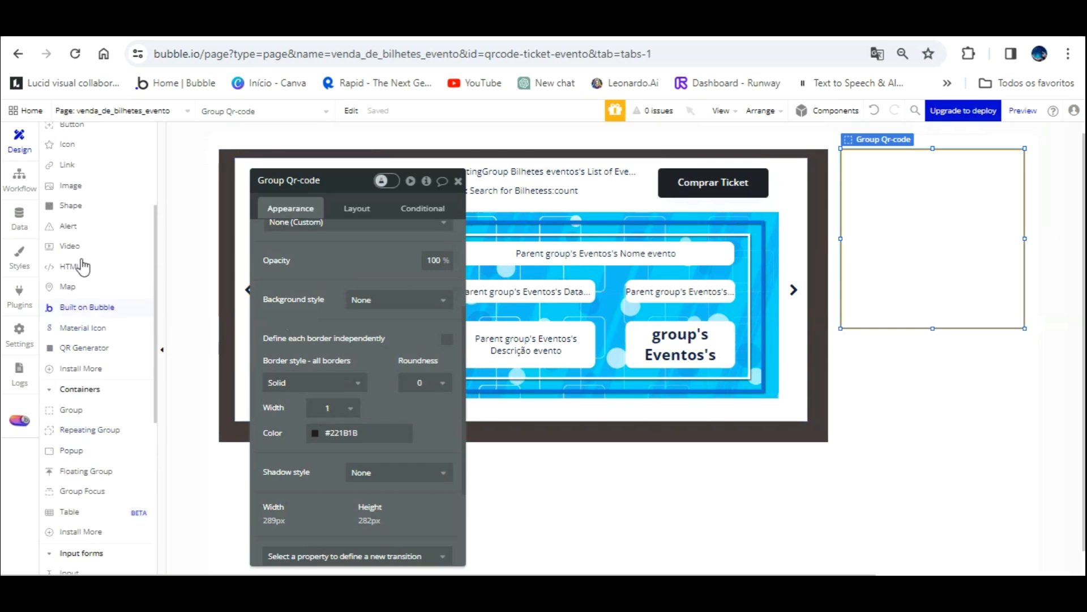
Step: Add an HTML element inside Group Qr-code, sized 200 by 200 and placed at X 36, Y 24
left_click(70, 267)
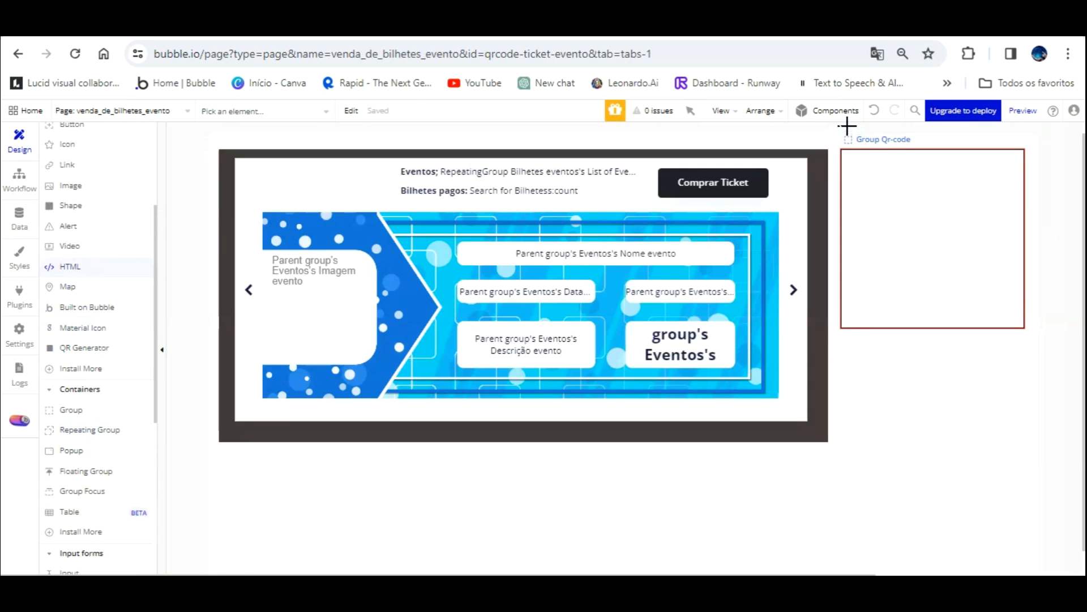
left_click_drag(847, 155, 1012, 258)
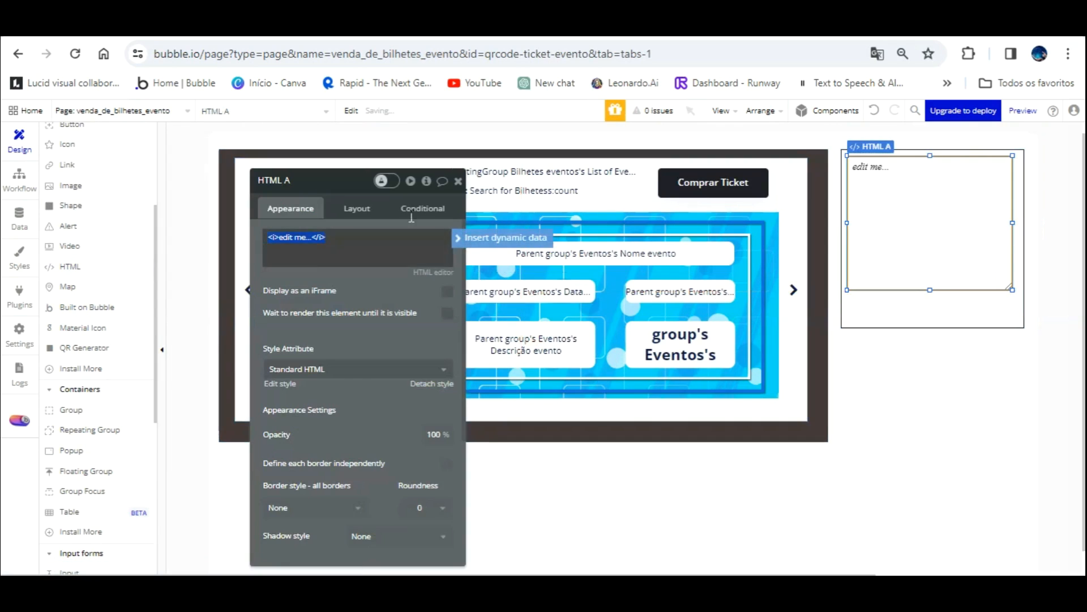
left_click(357, 208)
left_click(302, 268)
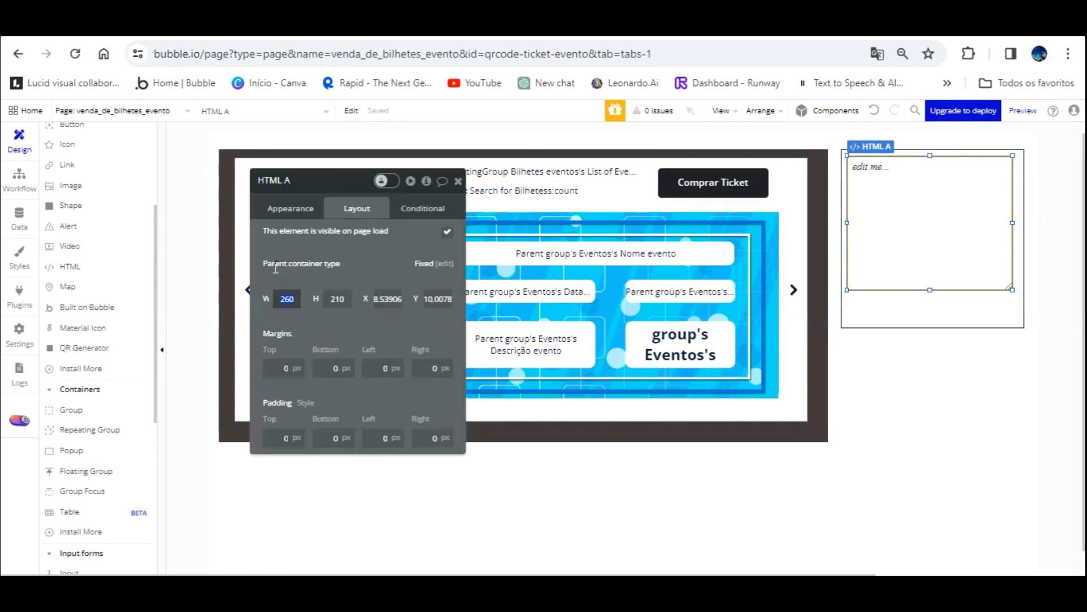
type("200")
key("Tab")
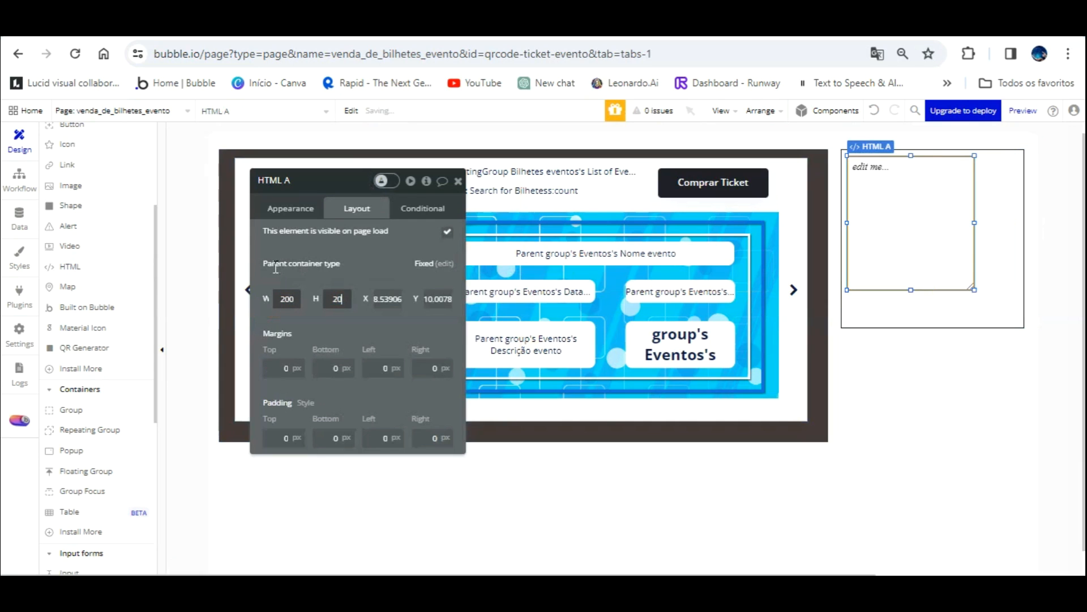
left_click_drag(916, 179, 933, 188)
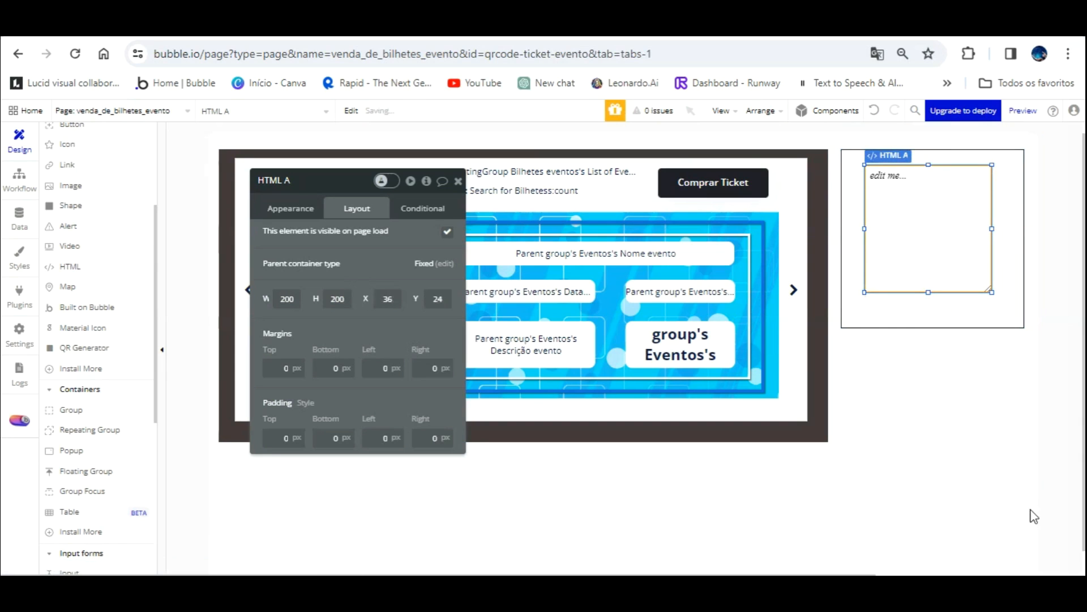
Step: Rename the HTML element HTML QR-Code and set its content to Current User's Qr-Code-B
left_click(300, 181)
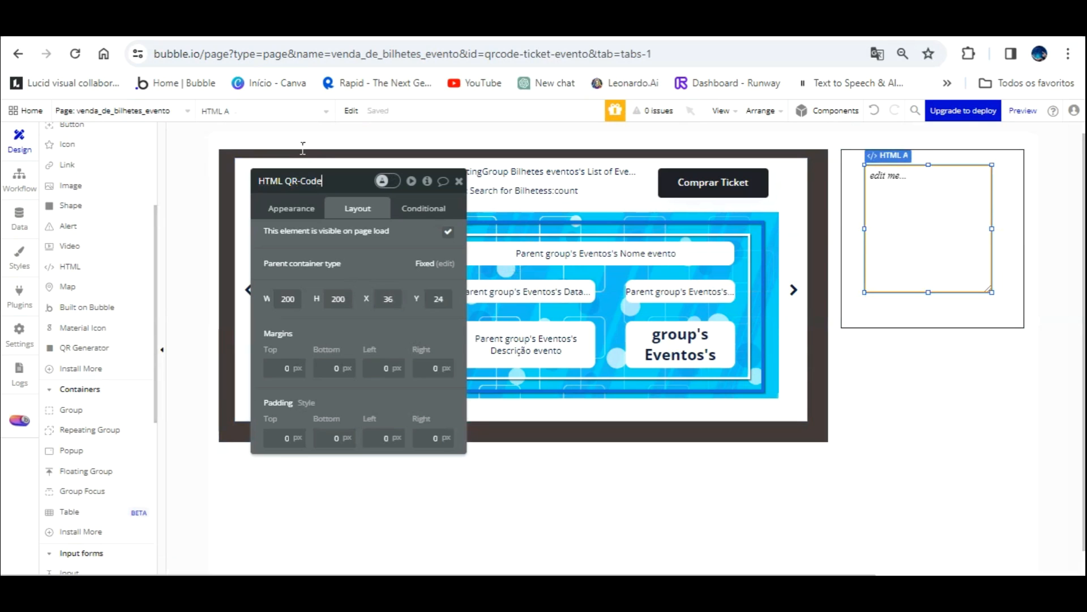
left_click(293, 206)
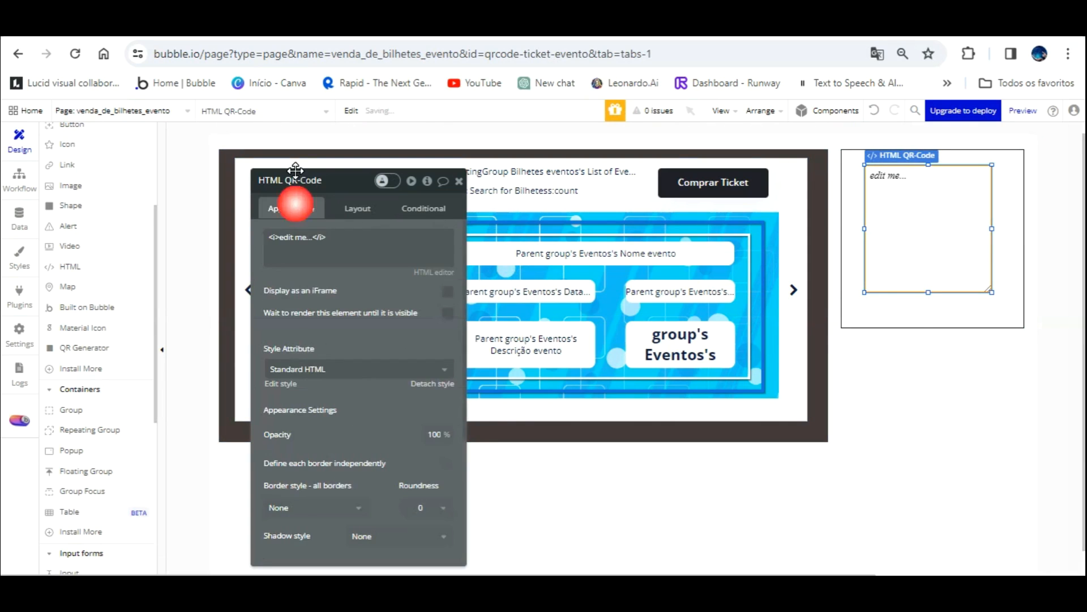
left_click(316, 235)
left_click(501, 238)
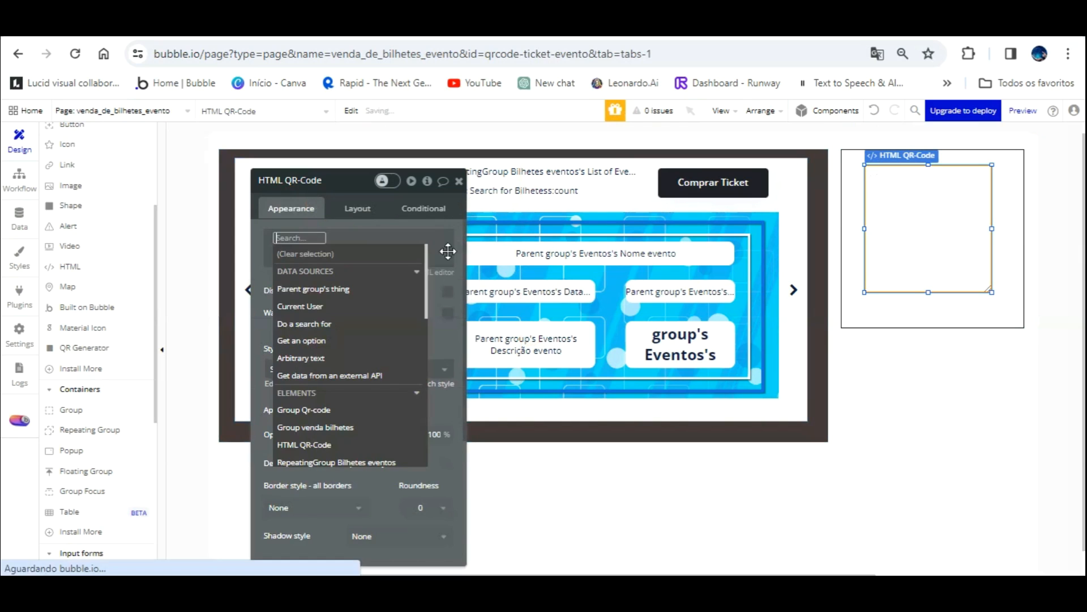
left_click(345, 306)
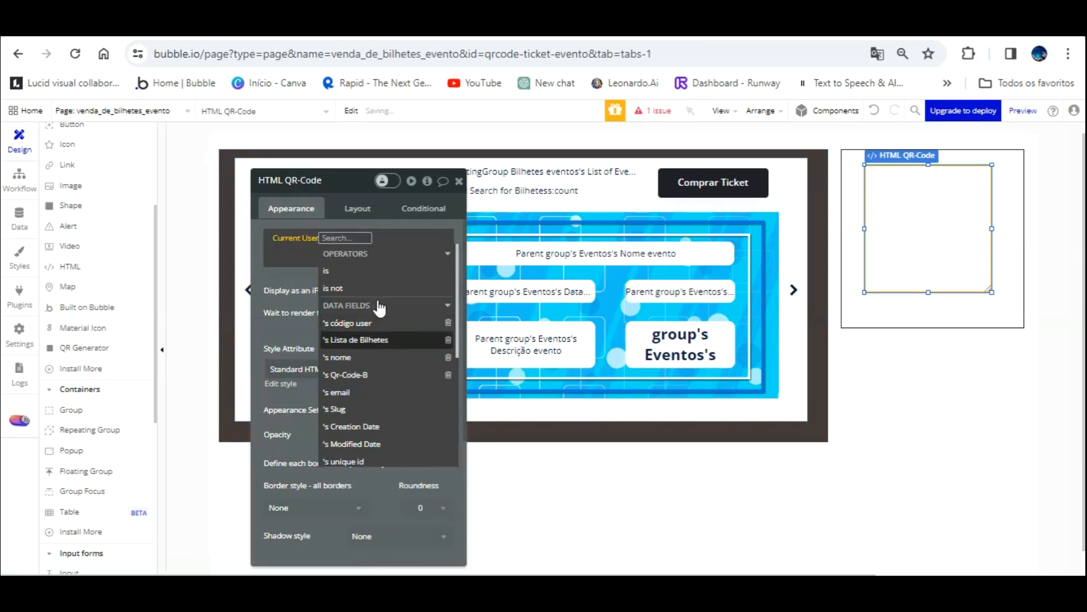
left_click(353, 375)
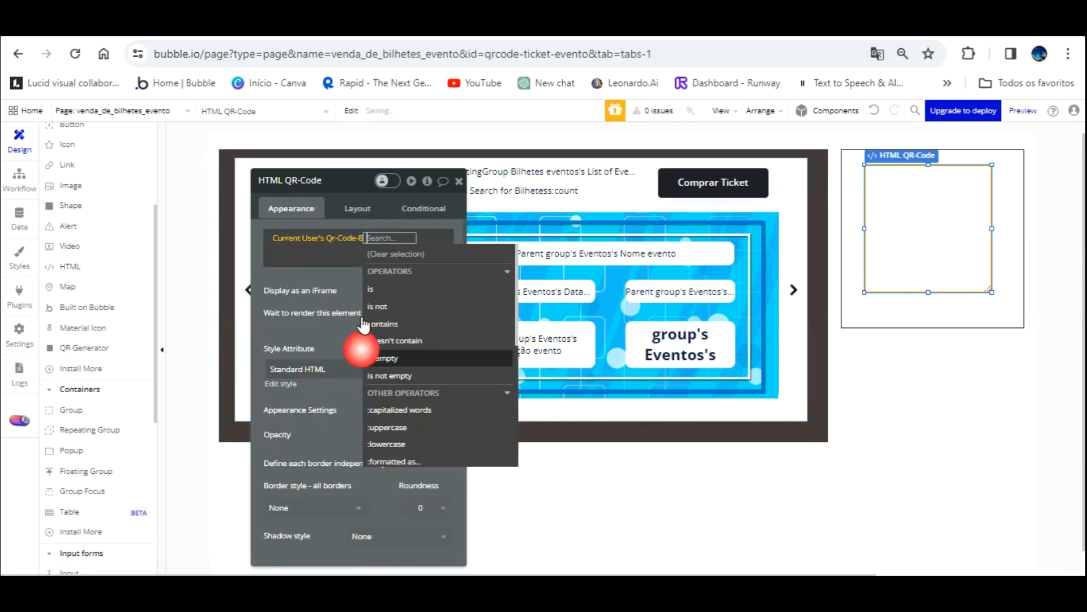
left_click(324, 246)
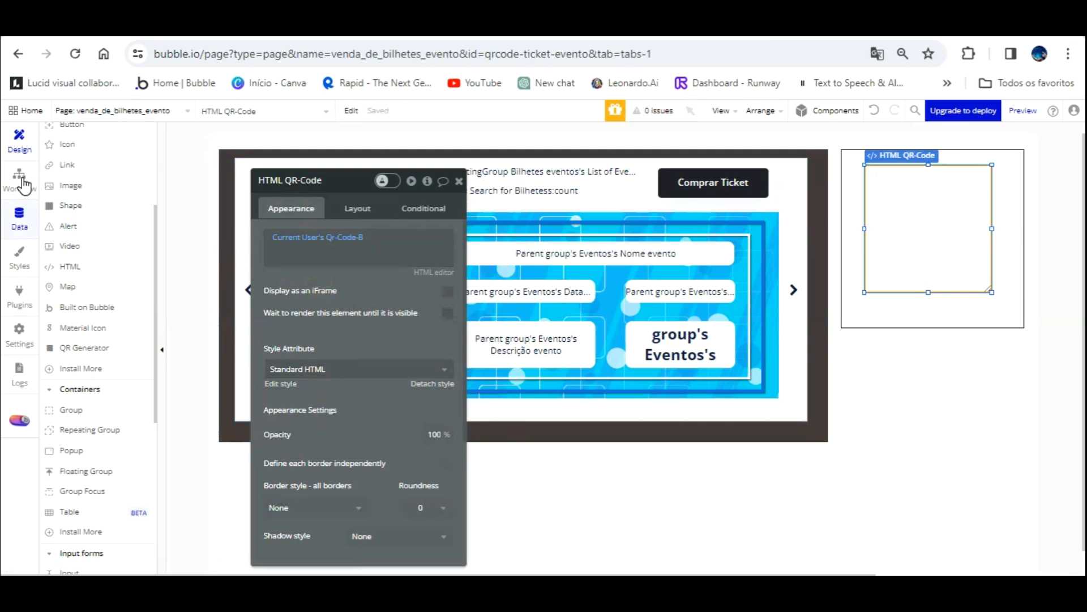
Step: Create a User entry in the app data, filling in the Nome and Email fields with the user's name and e-mail
left_click(19, 216)
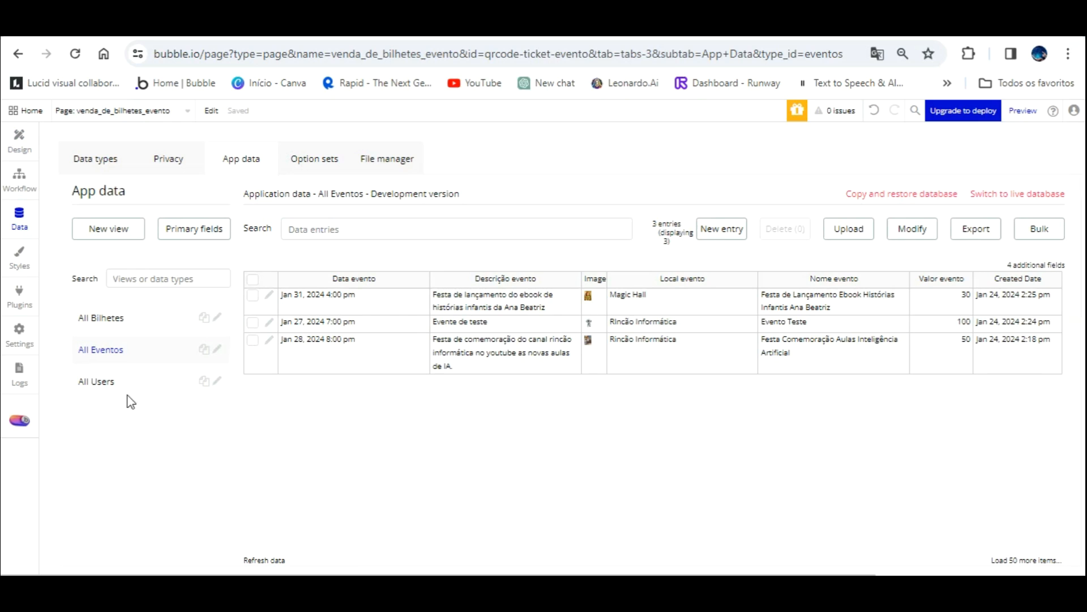
left_click(100, 385)
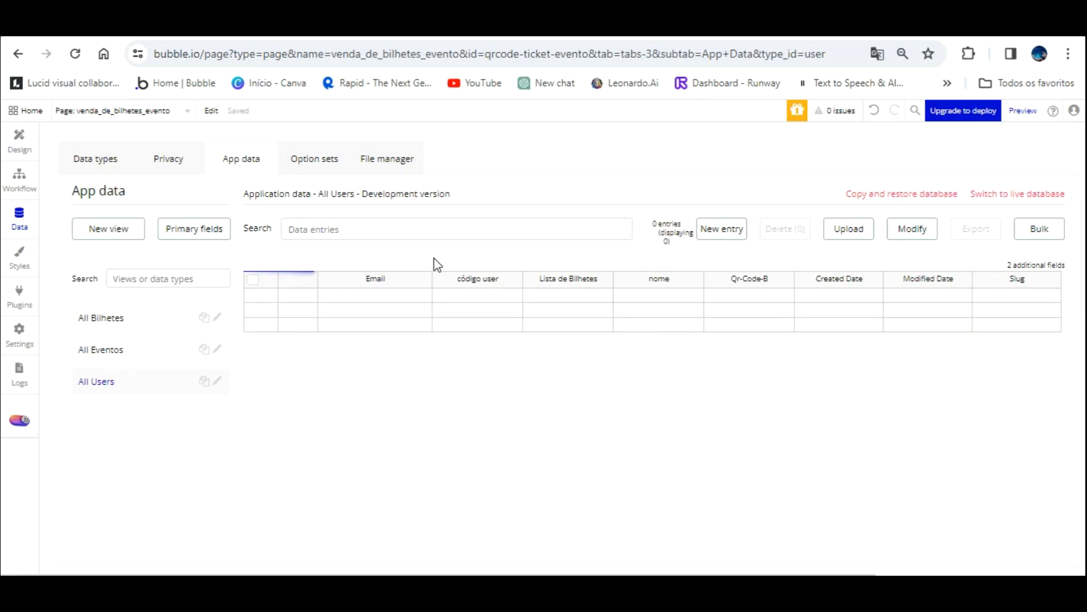
left_click(721, 227)
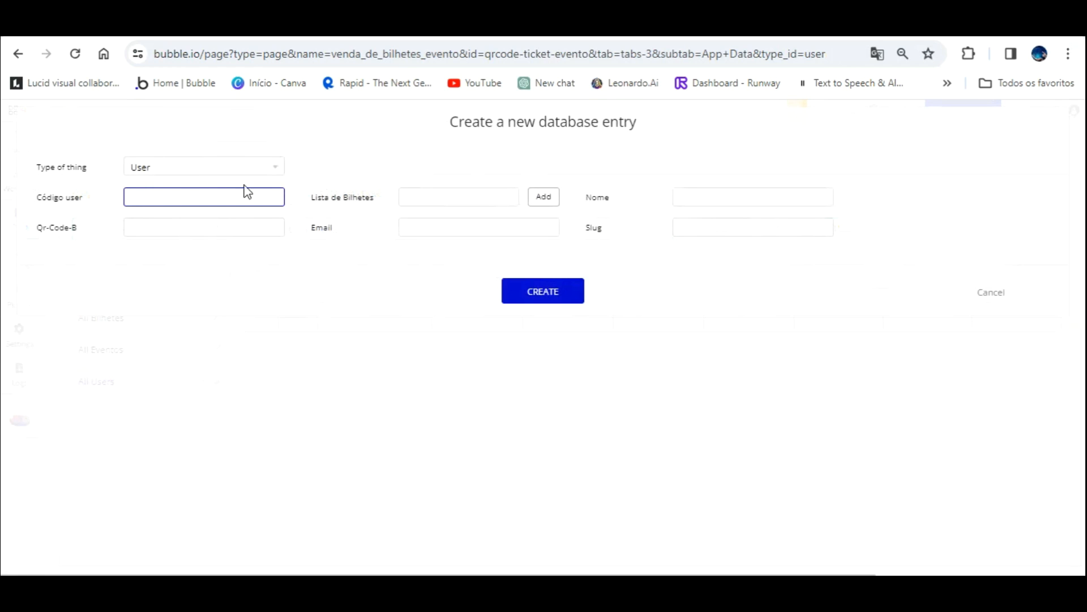
left_click(708, 196)
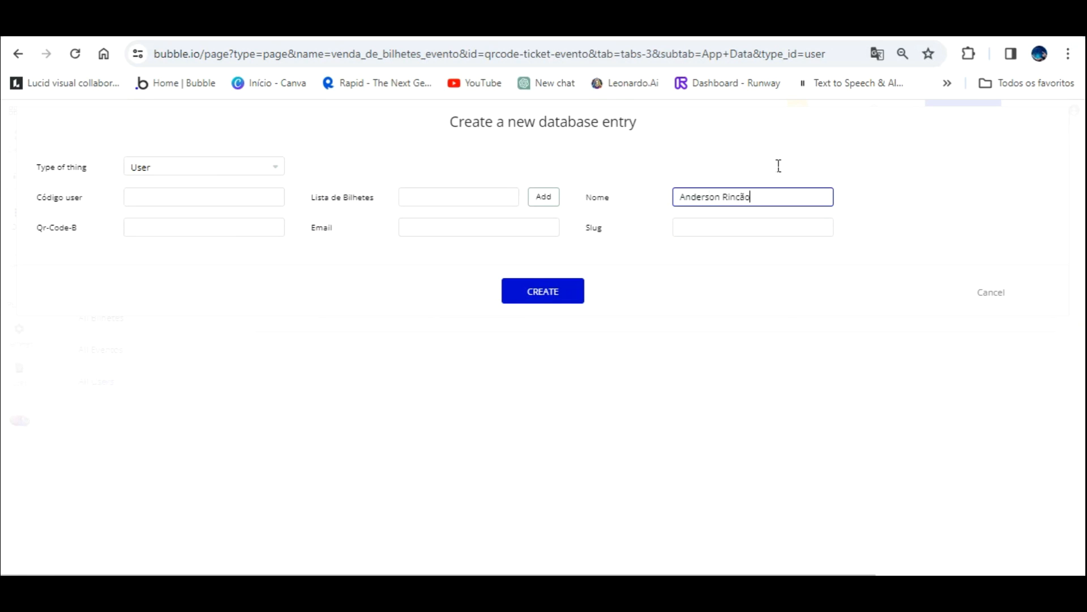
left_click(489, 220)
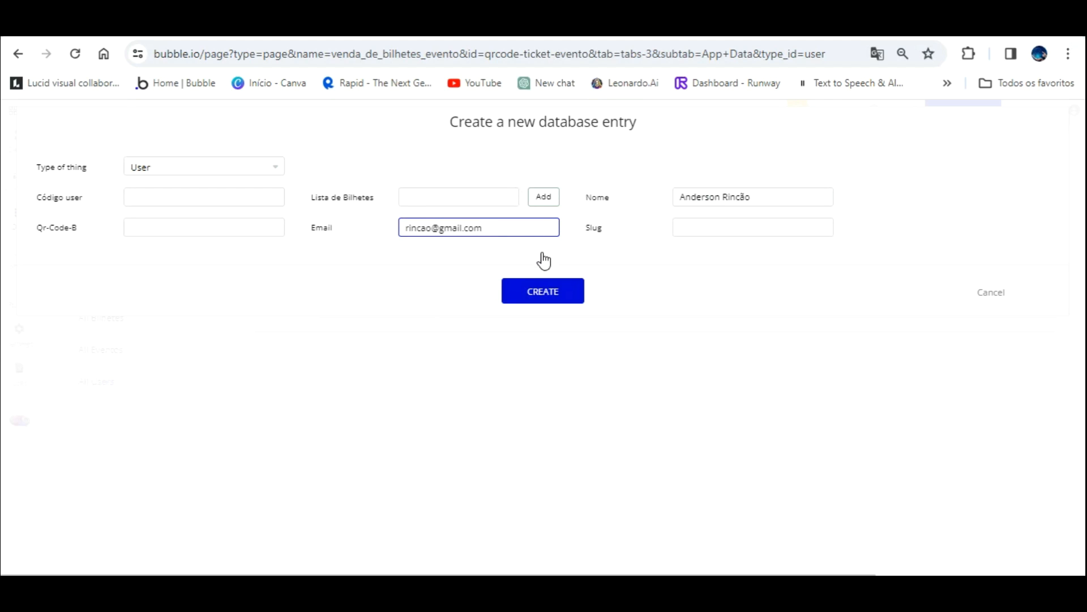
left_click(533, 290)
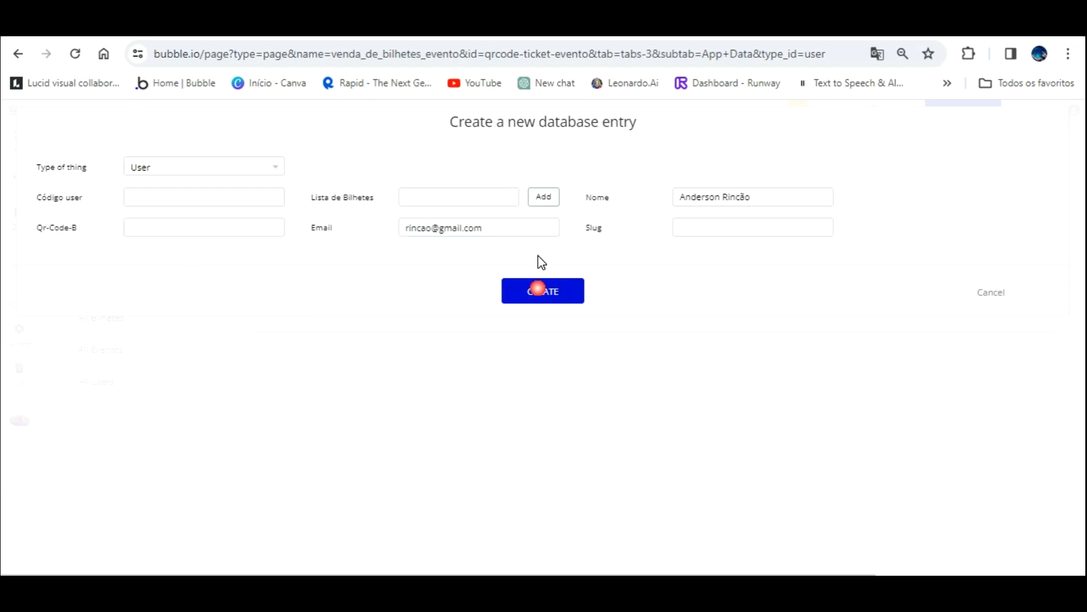
left_click(547, 261)
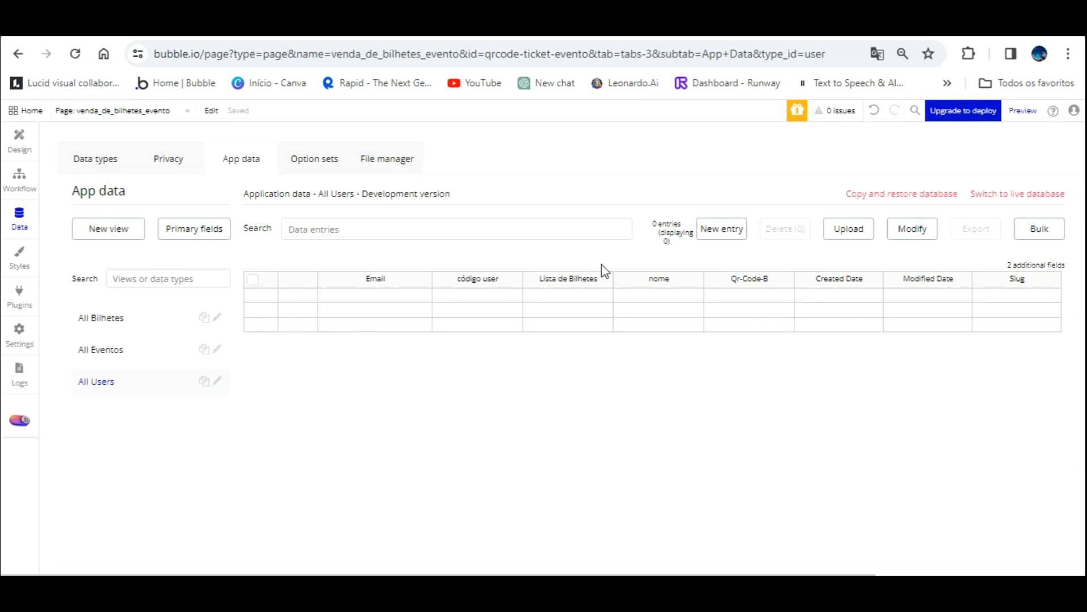
Step: Reload the editor, run the app as the new user to check the sales page, and return to the editor
left_click(76, 53)
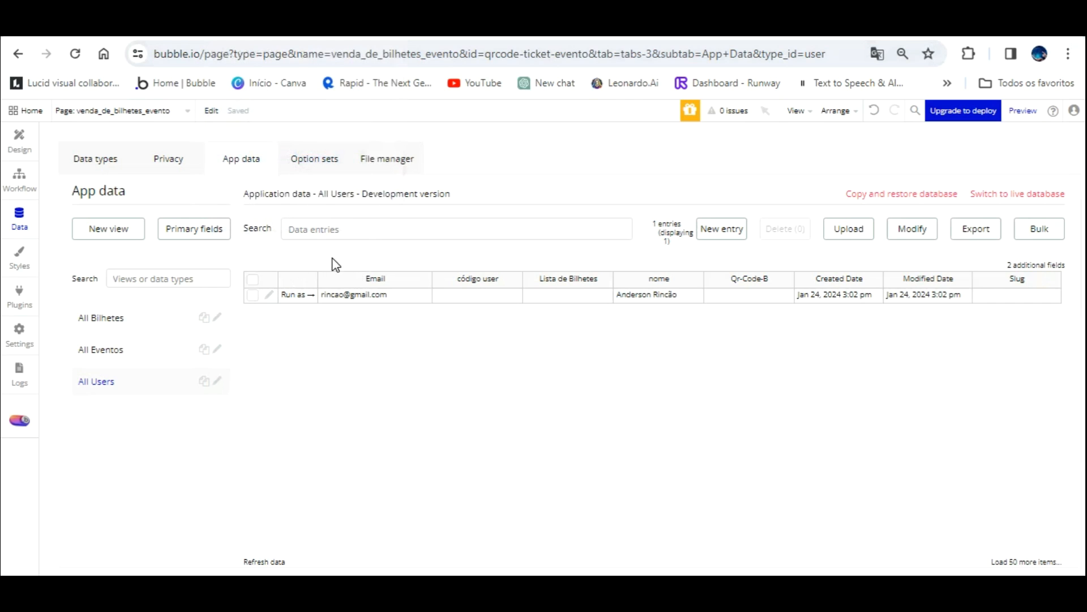
left_click(296, 294)
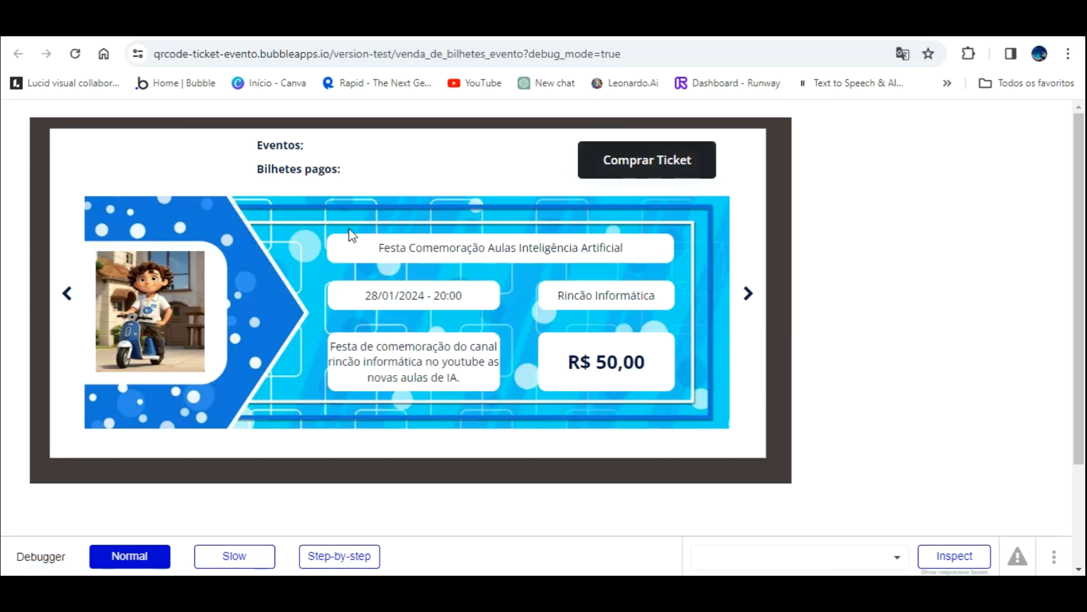
left_click(114, 27)
Step: Add a text element above the event banner, beside the Eventos count, showing the dynamic value Current User's nome
left_click(19, 141)
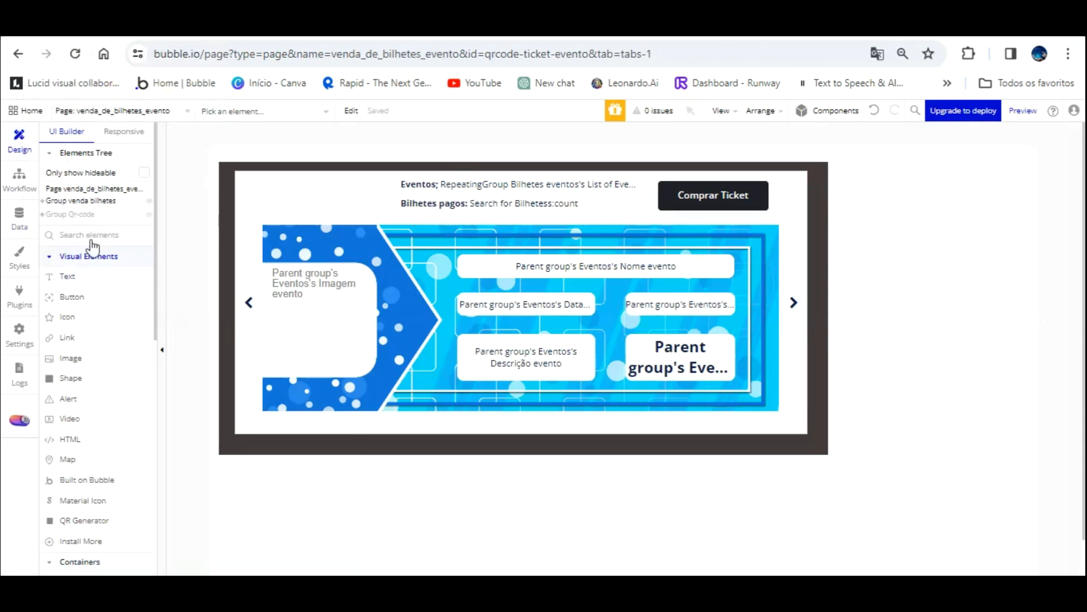
left_click(79, 276)
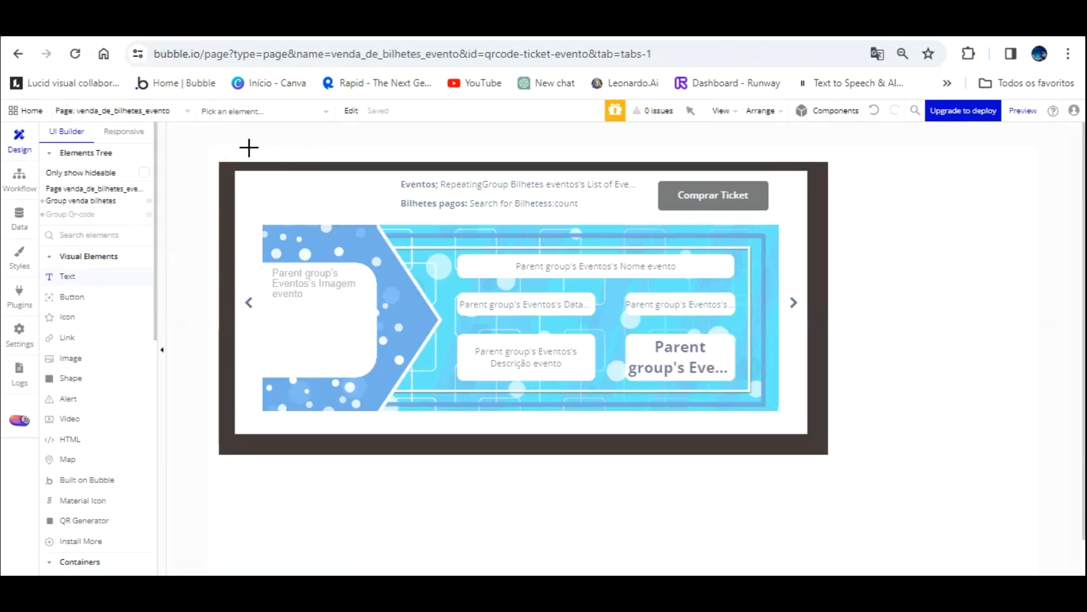
left_click_drag(247, 146, 371, 163)
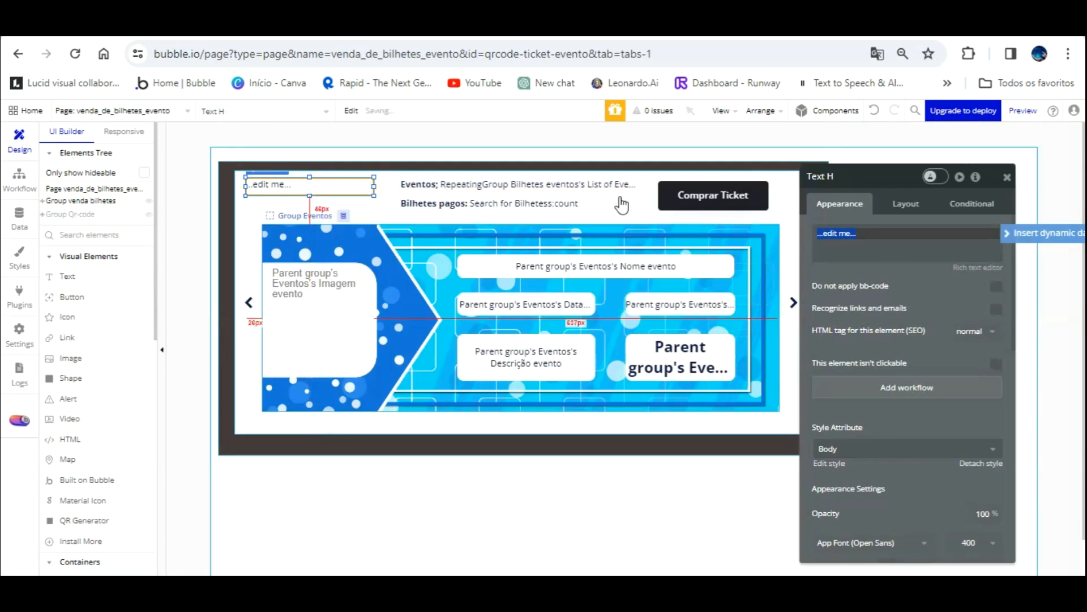
left_click(1011, 233)
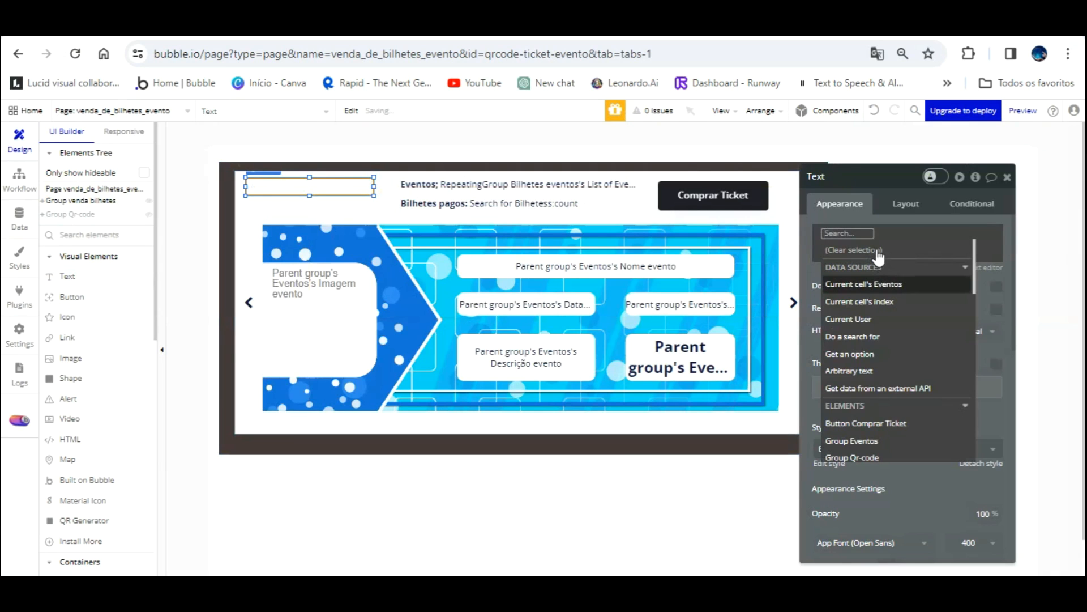
left_click(880, 318)
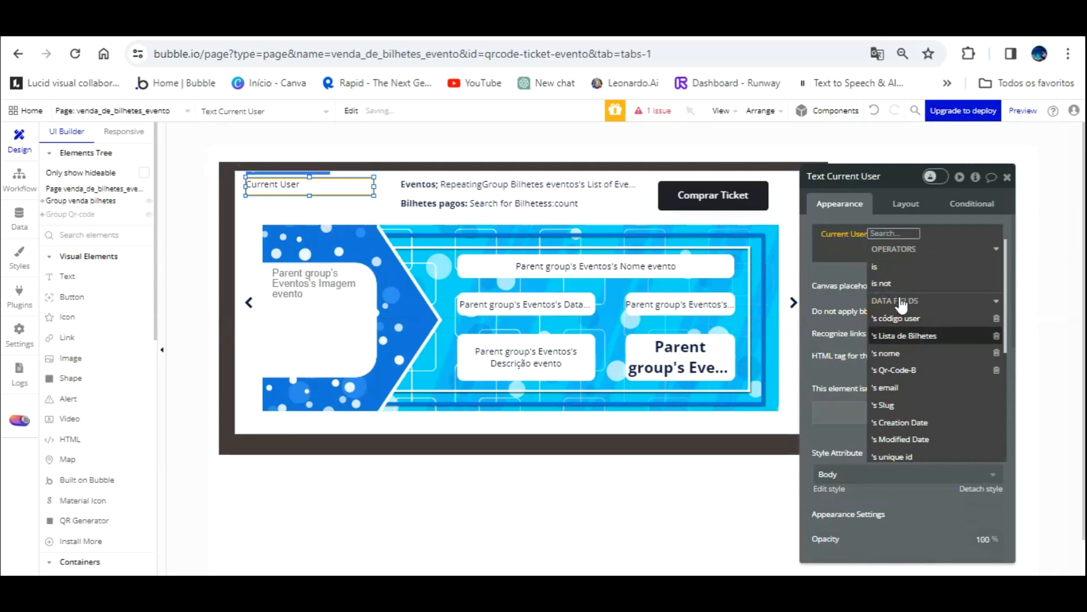
left_click(887, 353)
left_click(811, 274)
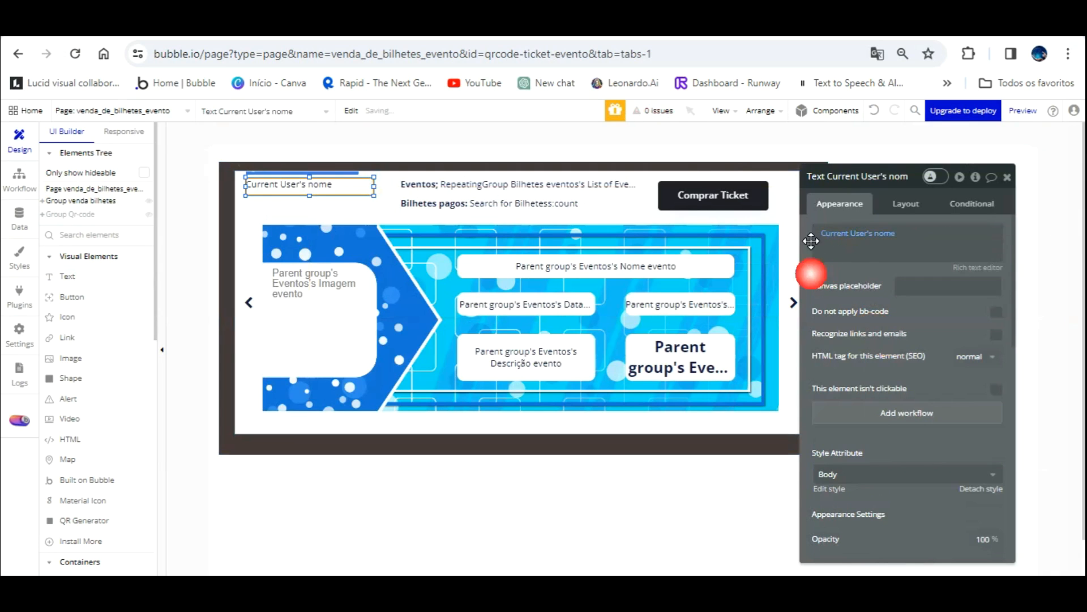
Step: Center the current user's name text horizontally within its box
scroll(903, 409, "down", 3)
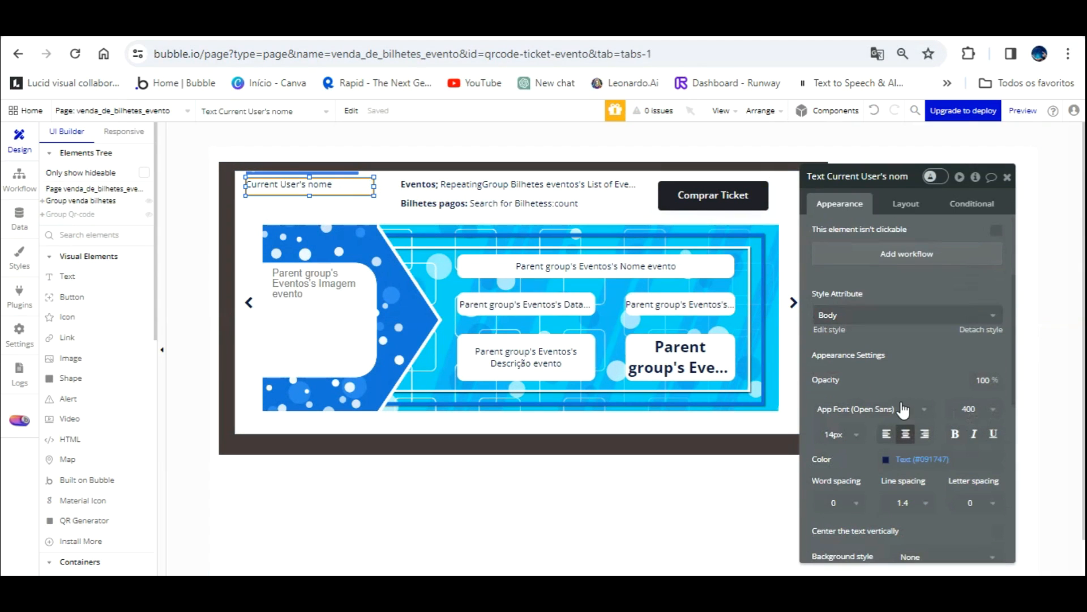
left_click(898, 434)
scroll(904, 414, "down", 2)
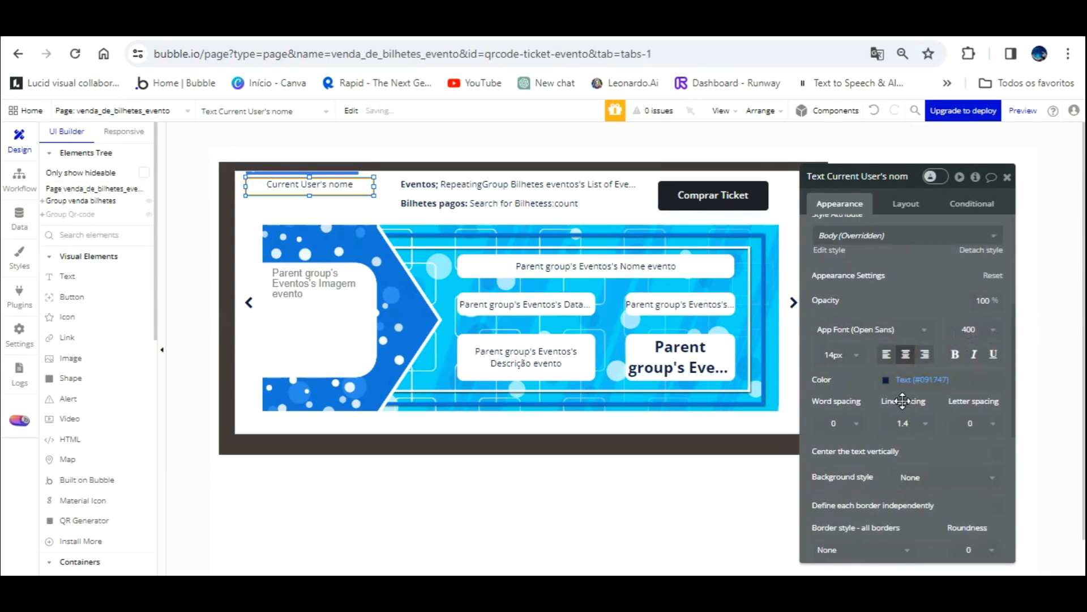
Step: Center the current user's name text vertically within its box
left_click(996, 451)
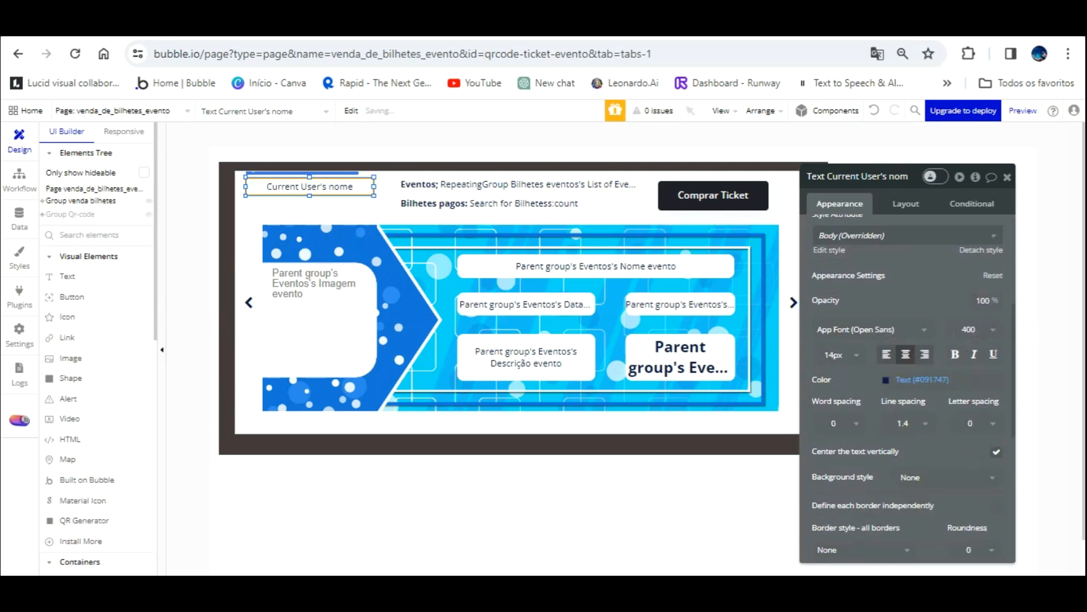
left_click(248, 32)
left_click(248, 115)
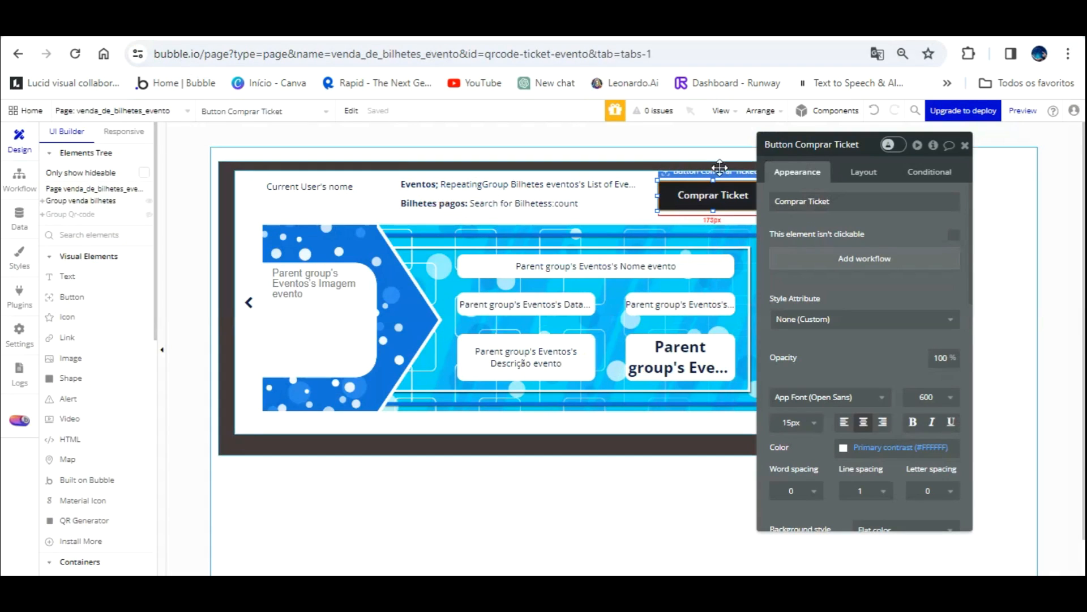
Step: Add a workflow to the Comprar Ticket button that creates a new Bilhetes thing, and list all of its fields
left_click(844, 258)
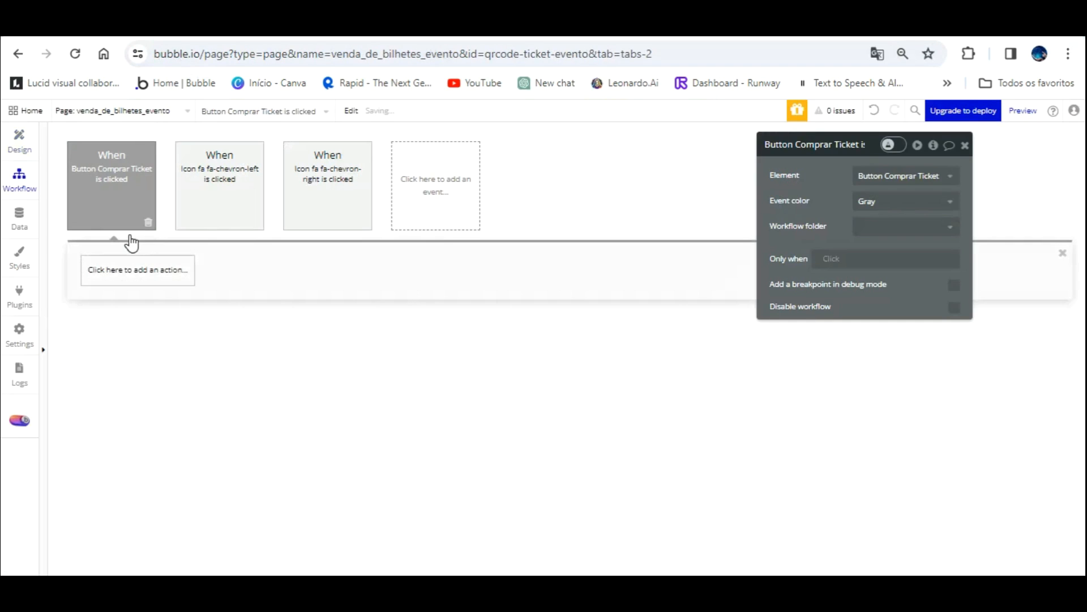
left_click(141, 270)
mouse_move(142, 360)
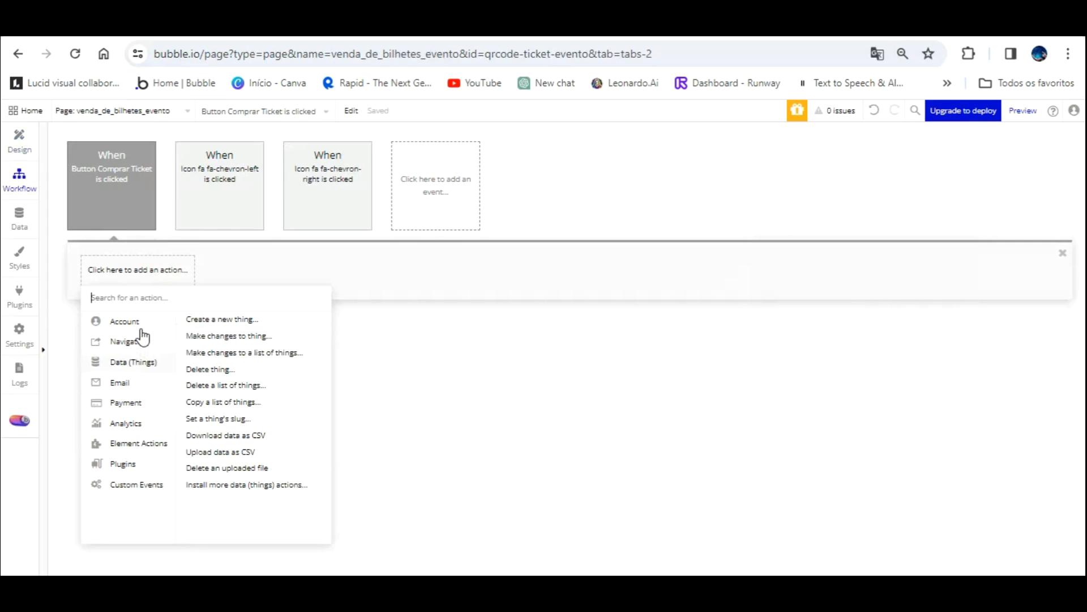
left_click(220, 319)
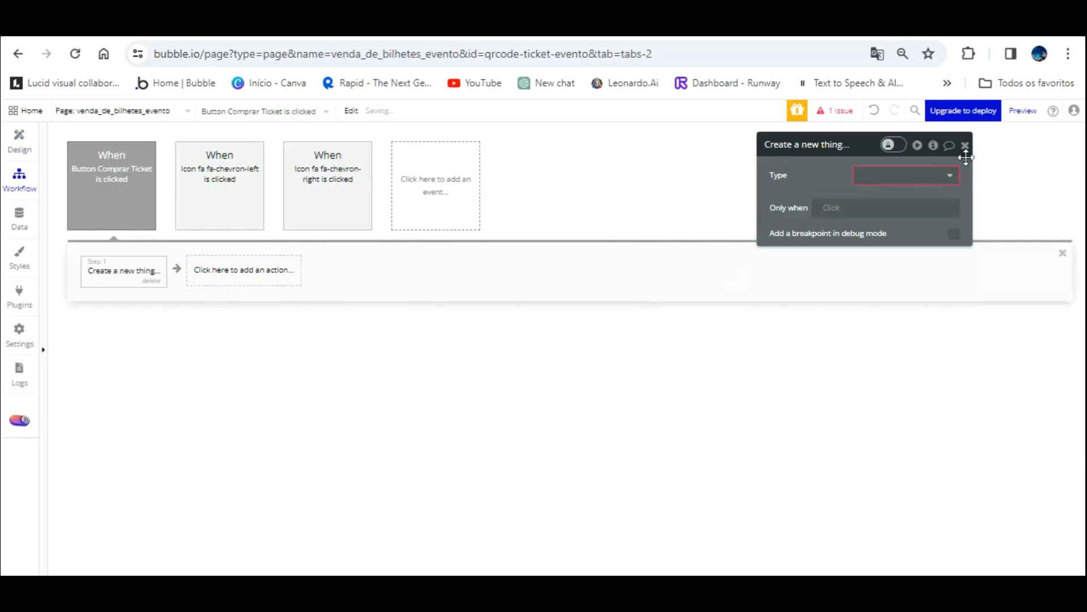
left_click(923, 176)
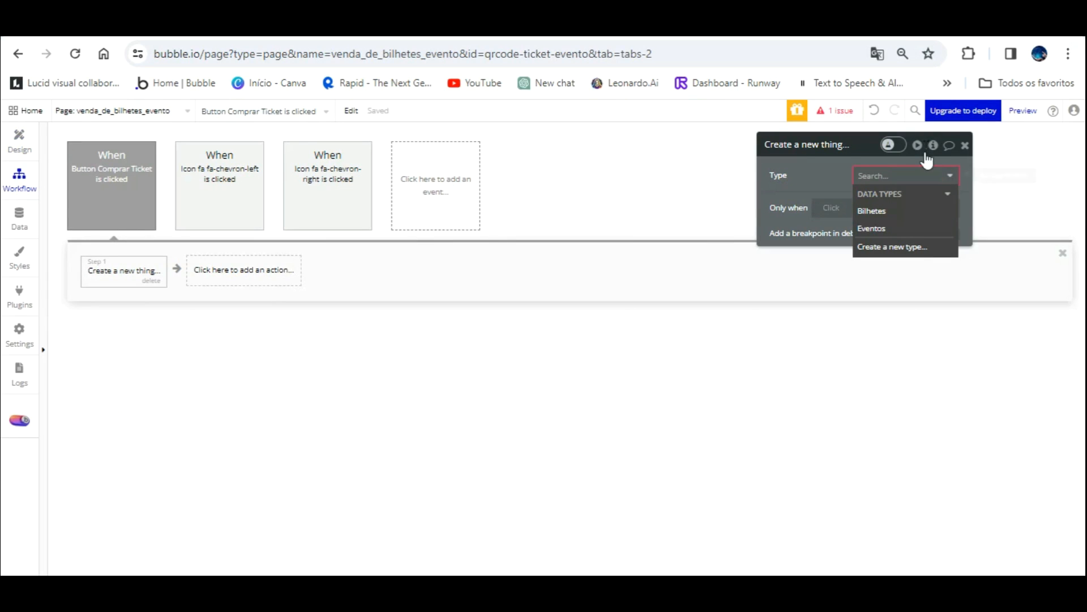
left_click(915, 210)
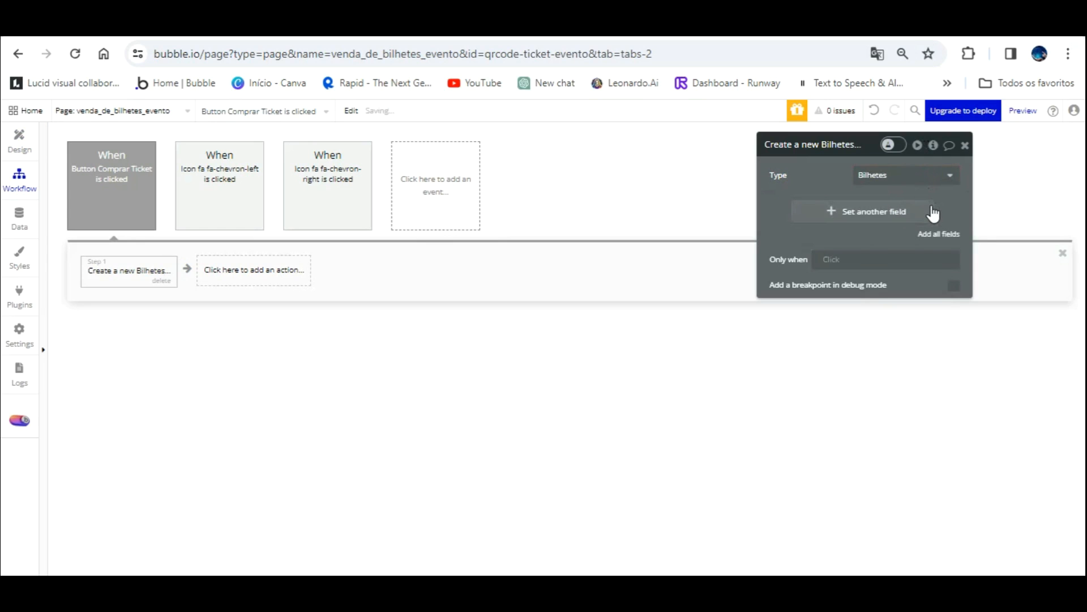
left_click(935, 234)
Step: Set the ticket's event code field to a Generate random string formula of 8 characters using letters and numbers
left_click(878, 206)
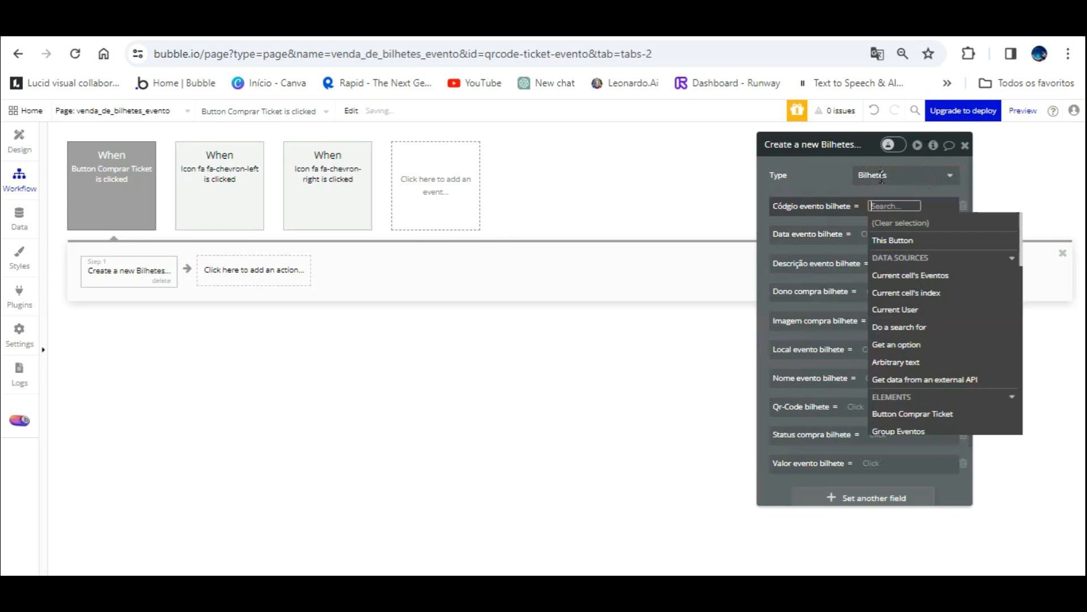
type("ca")
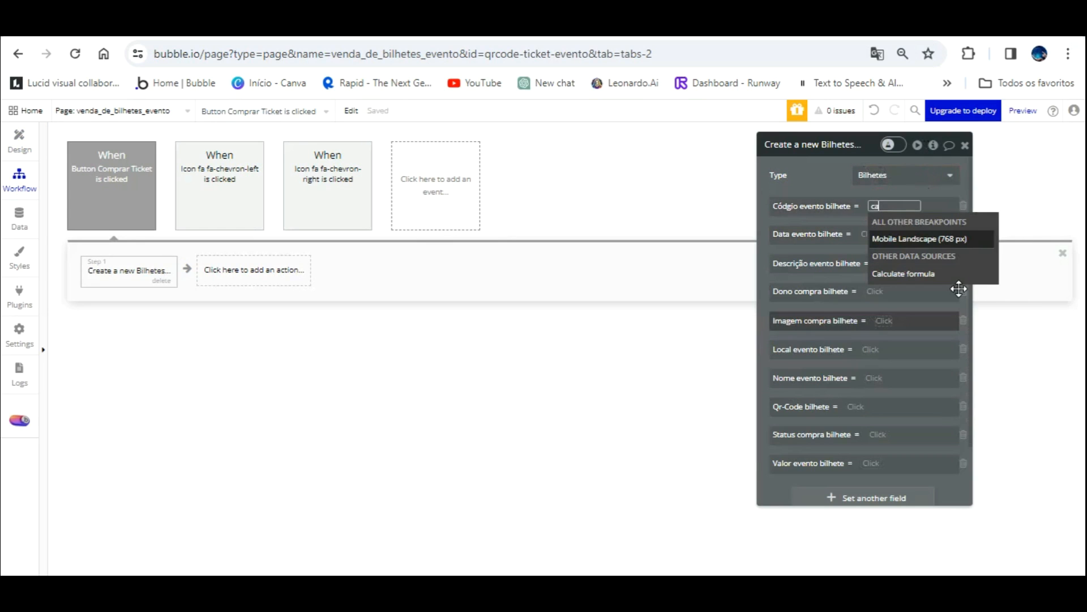
left_click(913, 274)
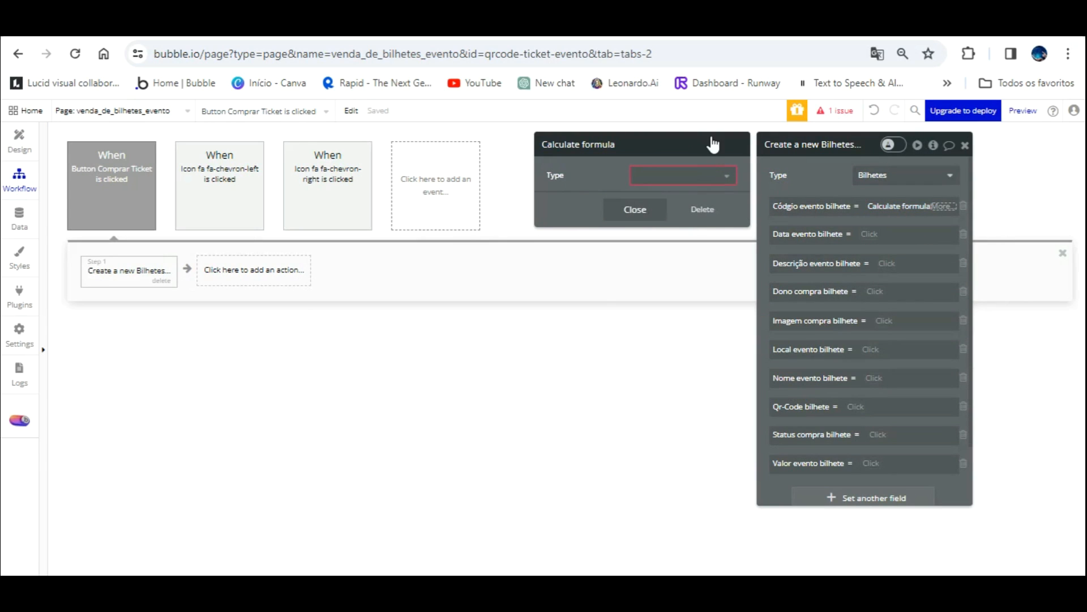
left_click(710, 174)
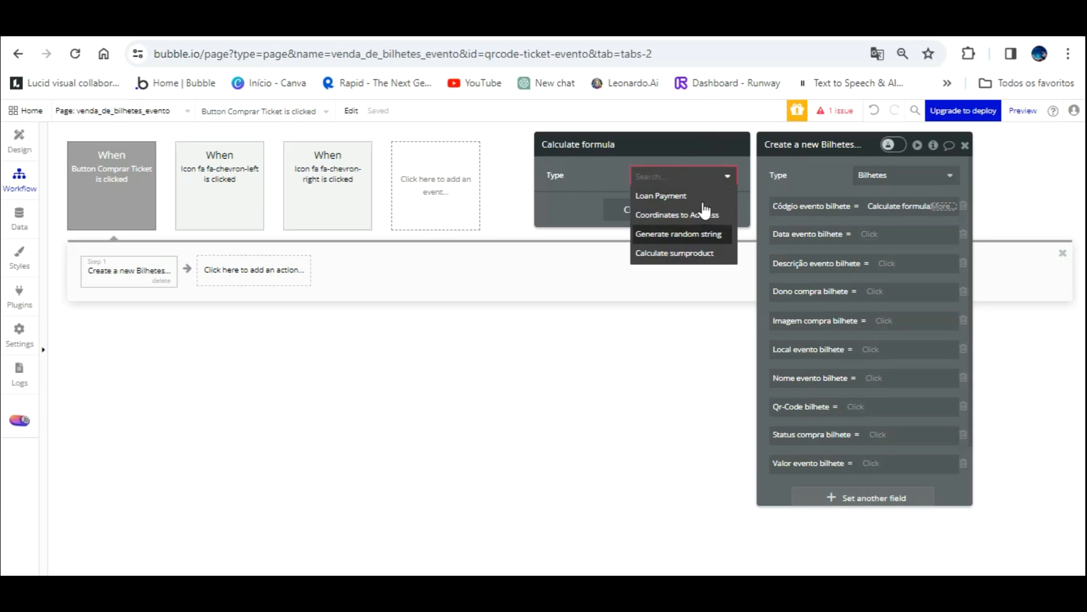
left_click(705, 234)
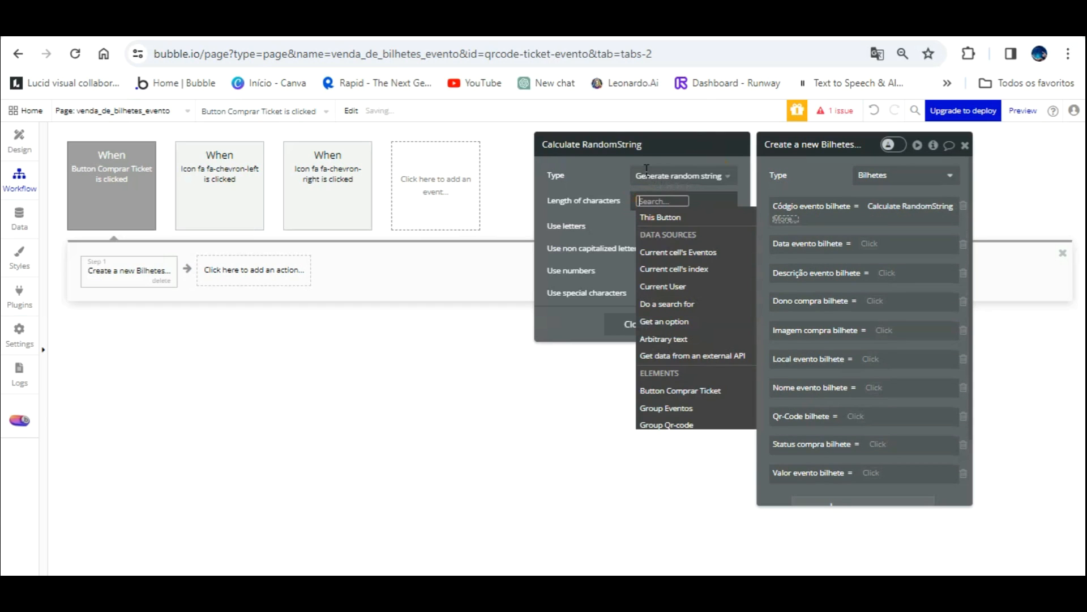
type("8")
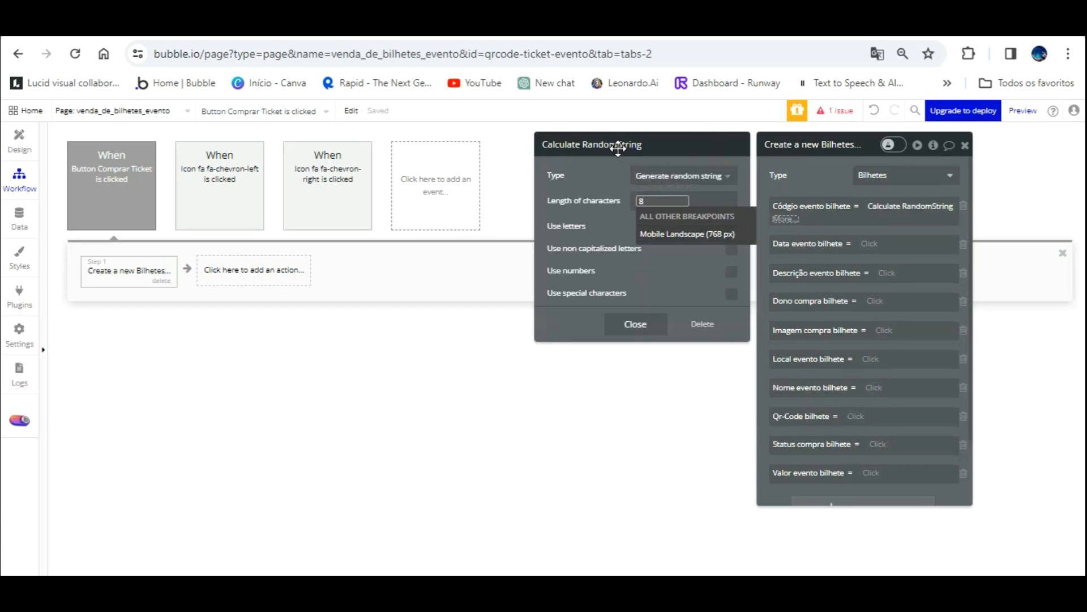
left_click(619, 175)
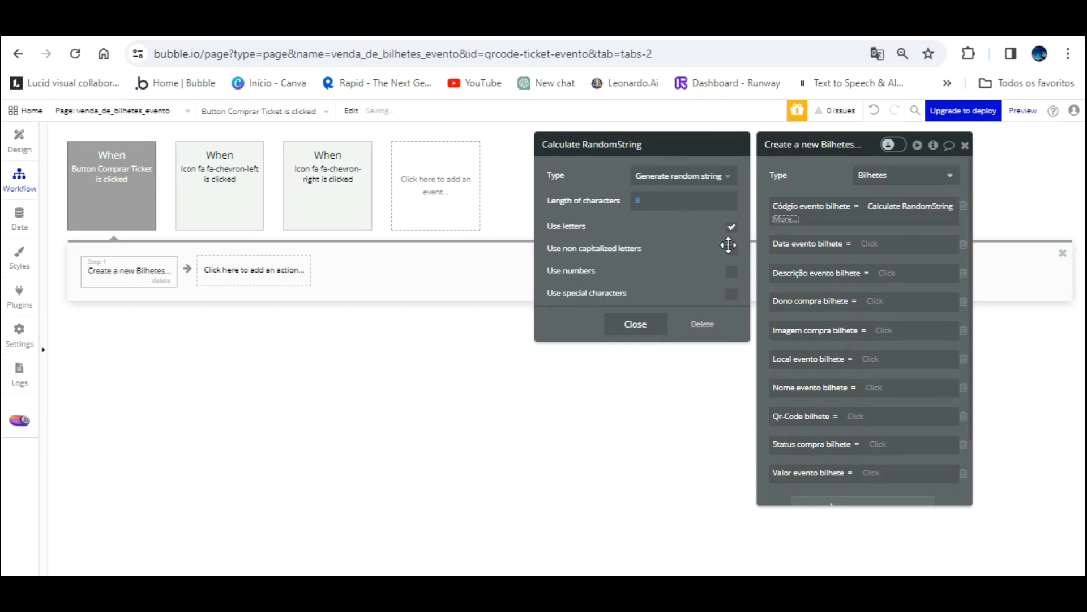
left_click(731, 271)
left_click(635, 324)
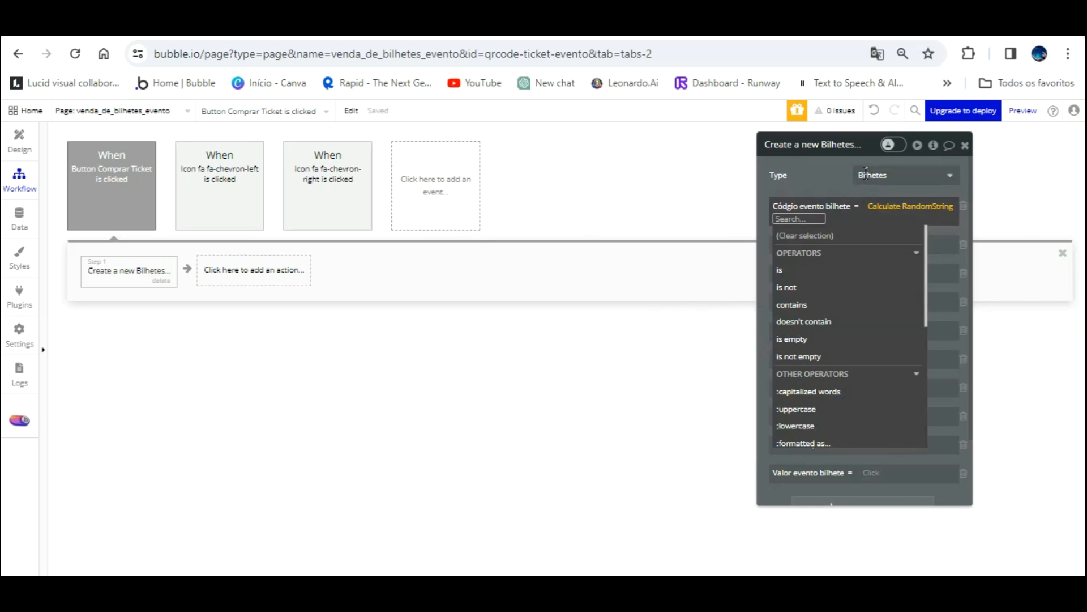
Step: Prefix the random string in the ticket's event code field with "#"
key("Escape")
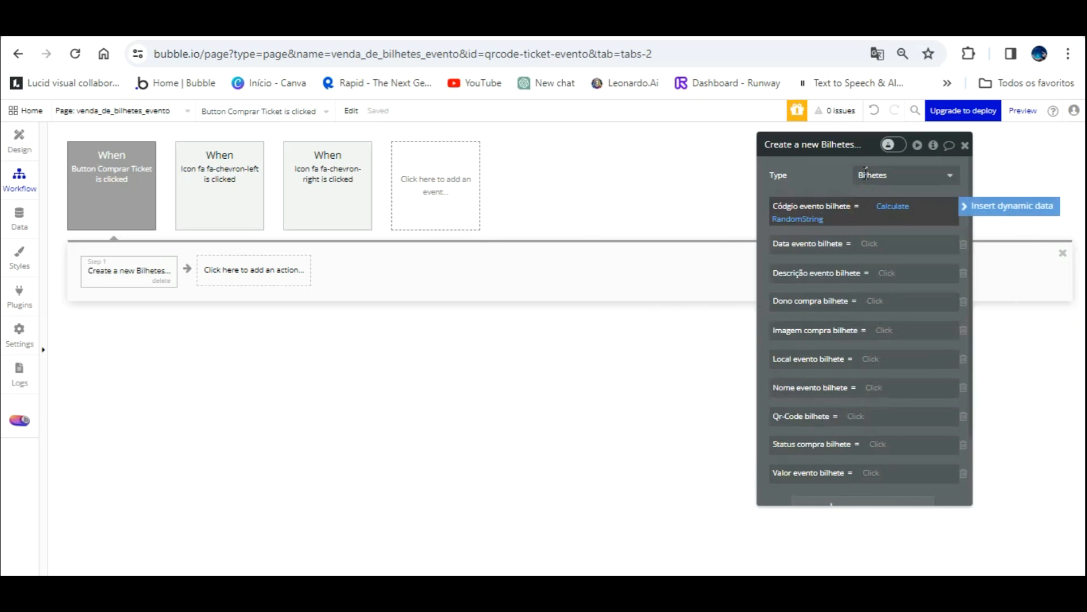
key("BackSpace")
type("#")
left_click(822, 144)
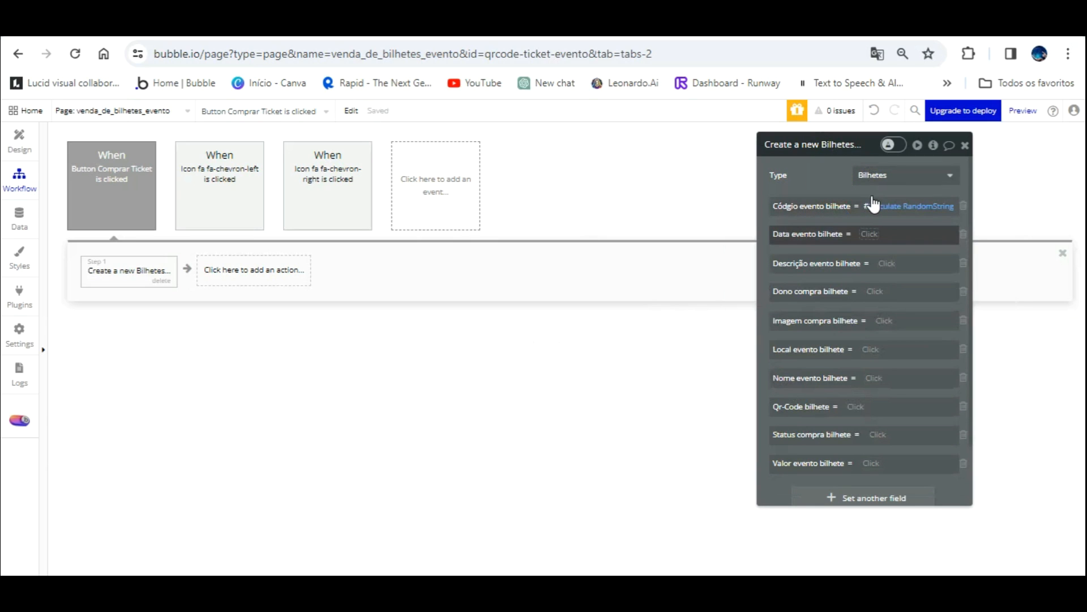
Step: Set Data evento bilhete and Descrição evento bilhete to Current cell's Eventos's Data evento and Descrição evento respectively
left_click(870, 234)
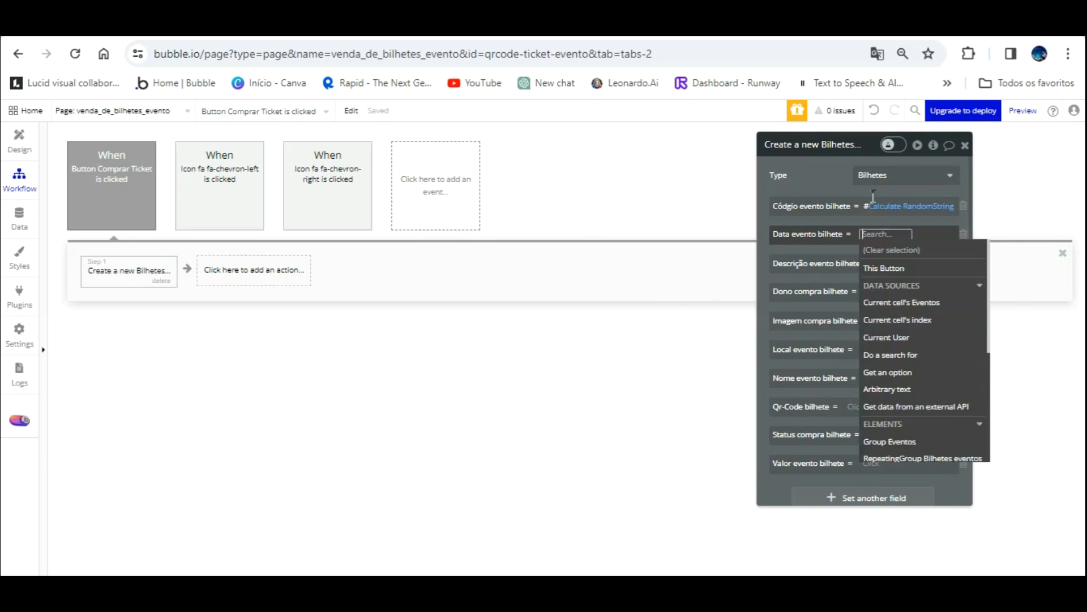
left_click(928, 302)
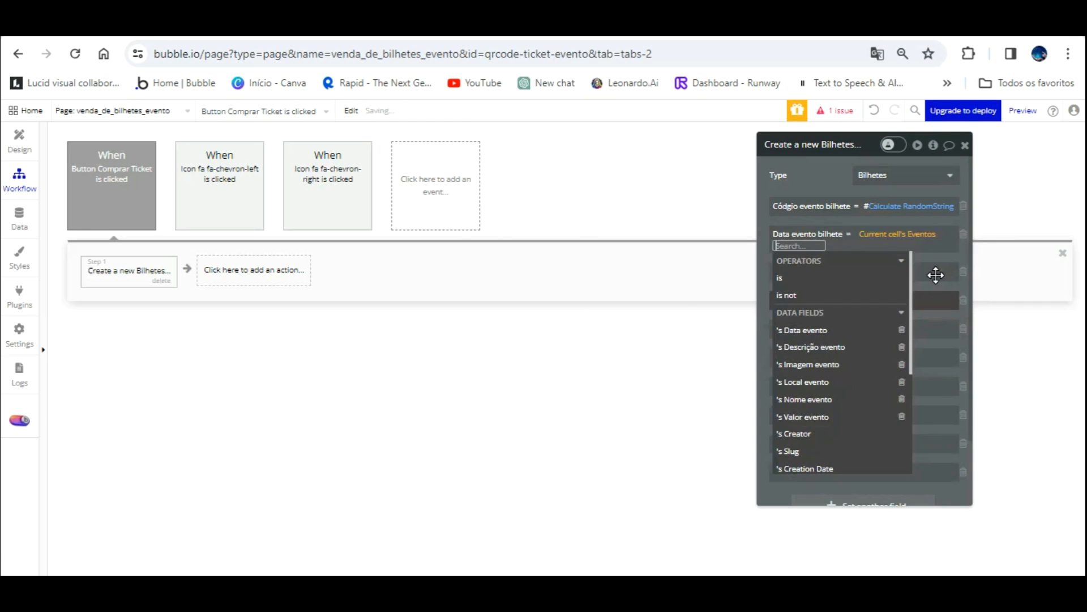
left_click(805, 329)
left_click_drag(809, 152, 595, 77)
left_click(664, 195)
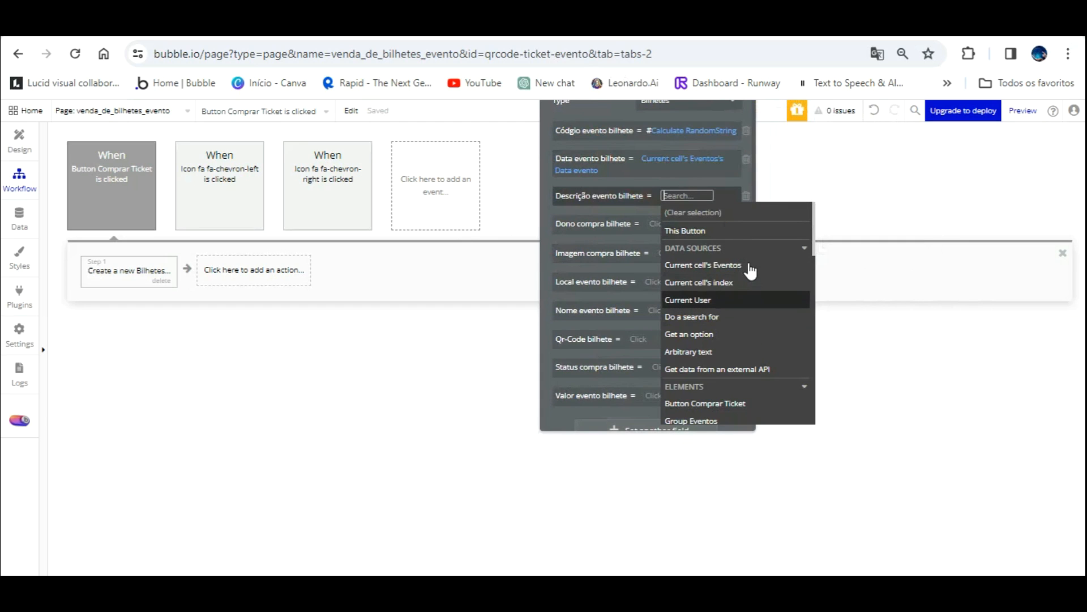
left_click(731, 265)
left_click(604, 287)
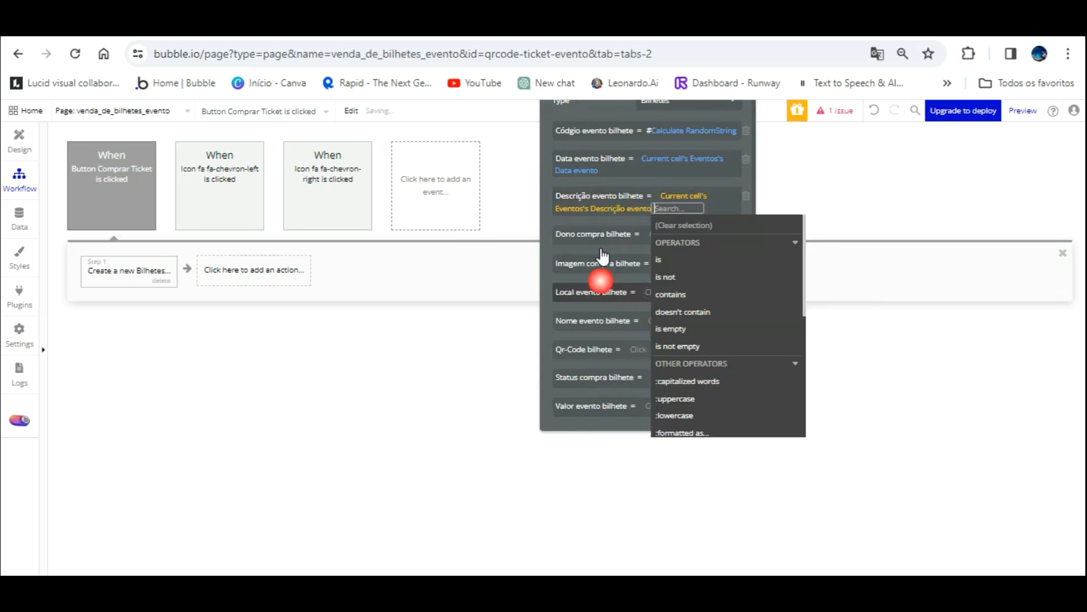
left_click(549, 173)
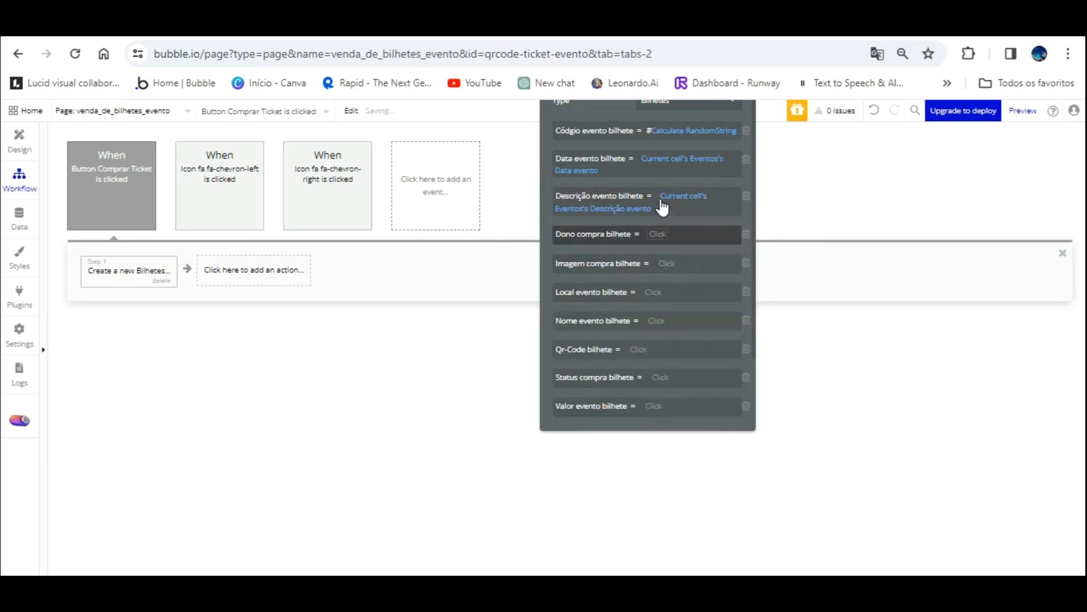
Step: Set the Dono compra bilhete field to Current User
left_click(659, 234)
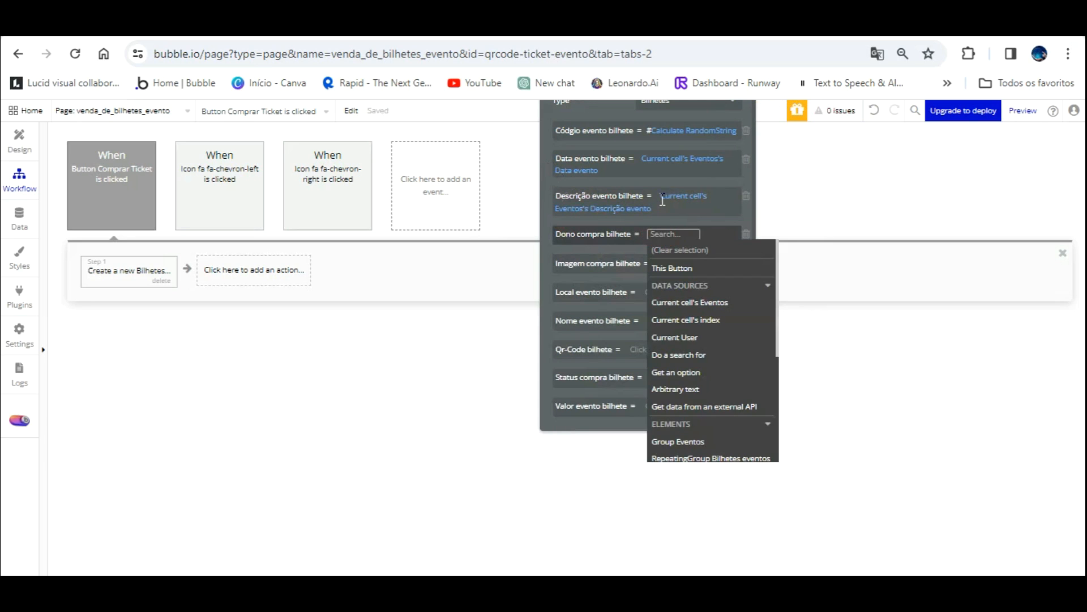
left_click(676, 337)
left_click_drag(549, 204, 551, 260)
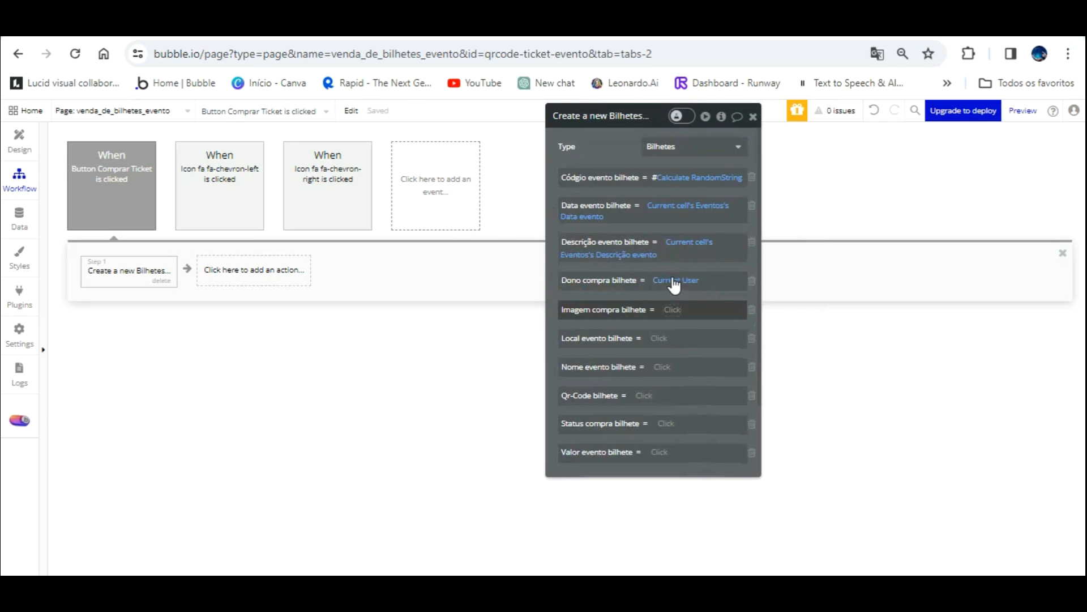
Step: Set Imagem compra bilhete and Local evento bilhete to Current cell's Eventos's Imagem evento and Local evento respectively
left_click(672, 309)
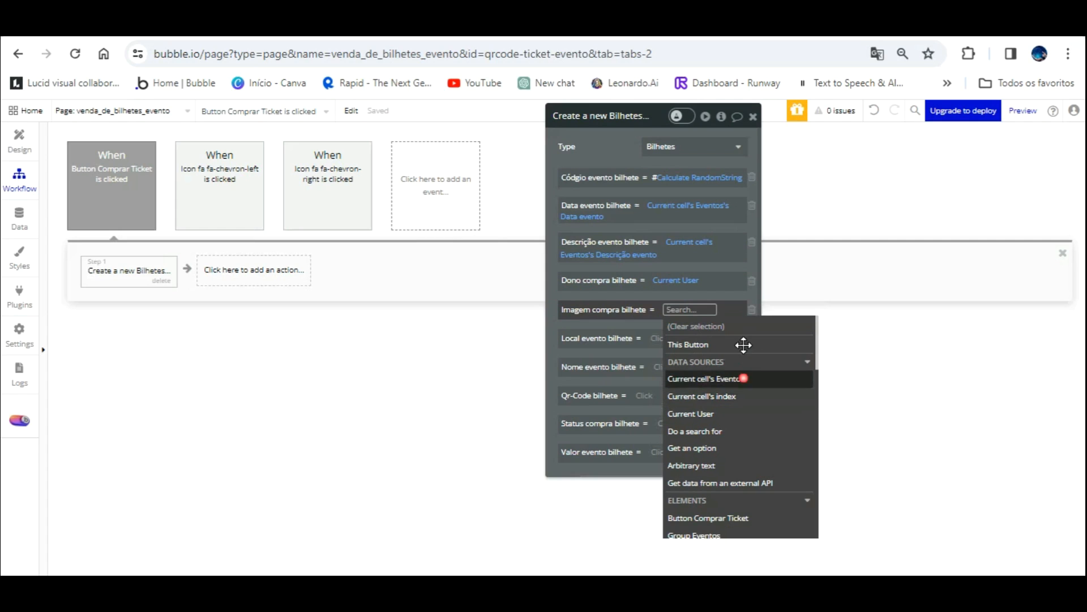
left_click(741, 378)
left_click(617, 442)
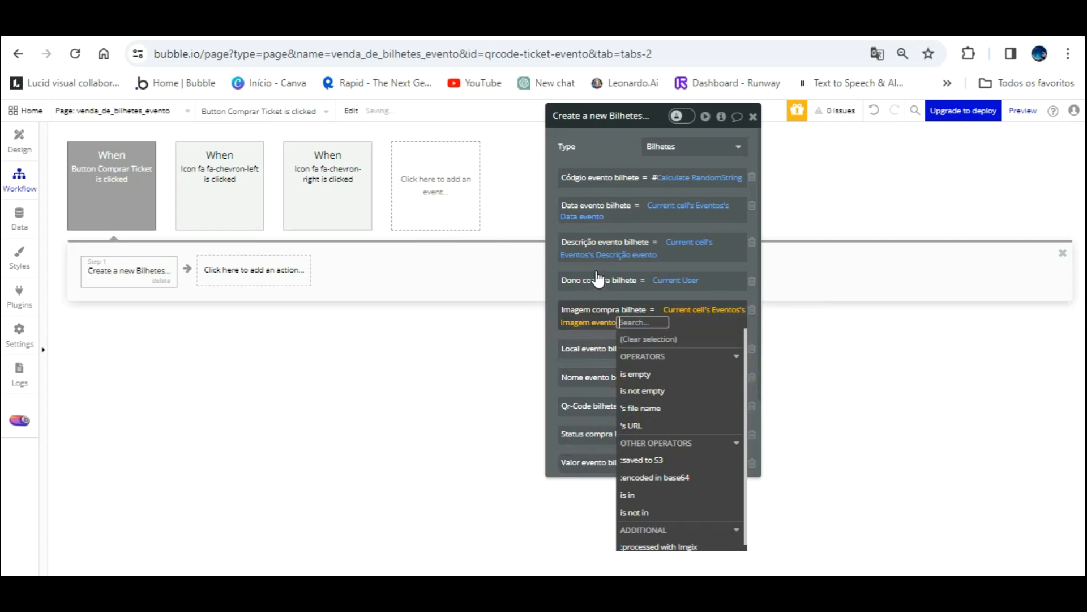
left_click(563, 292)
left_click(658, 349)
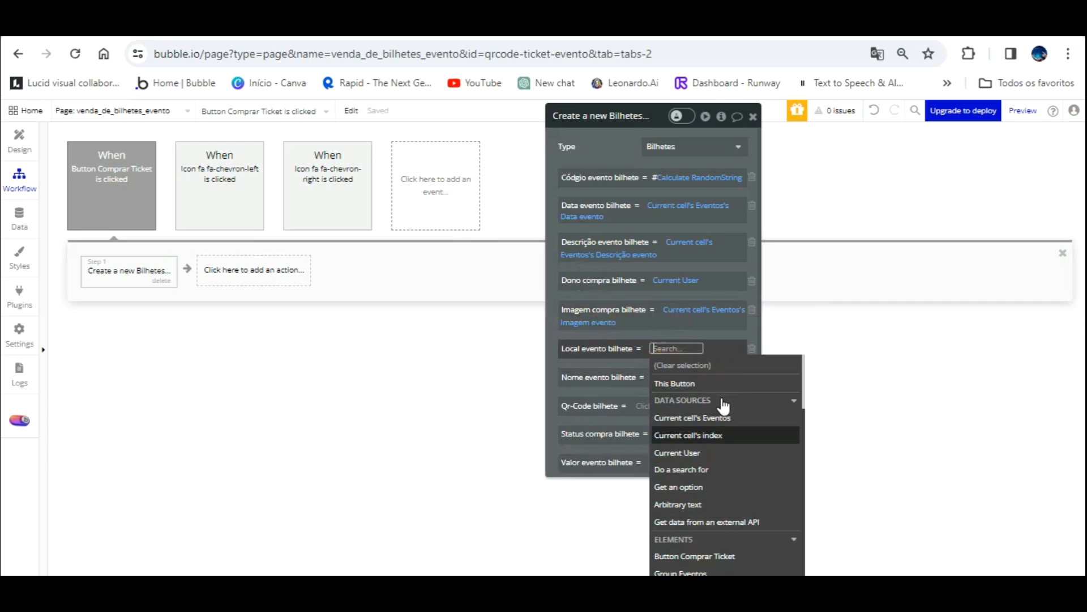
left_click(731, 415)
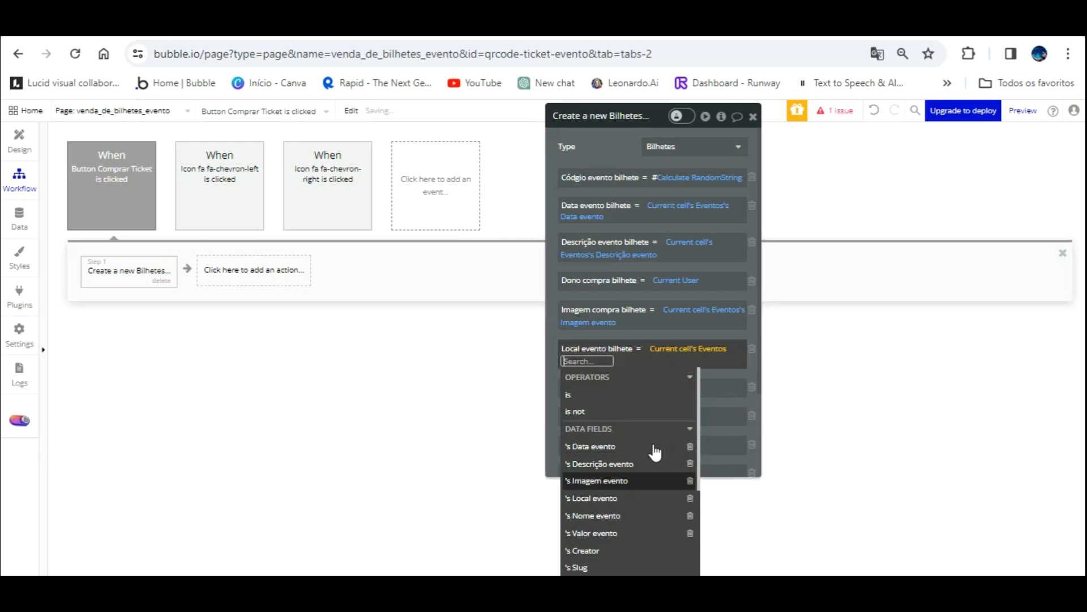
left_click(652, 498)
left_click(566, 364)
Step: Set Nome evento bilhete to Current cell's Eventos's Nome evento and Status compra bilhete to "yes"
scroll(614, 288, "down", 1)
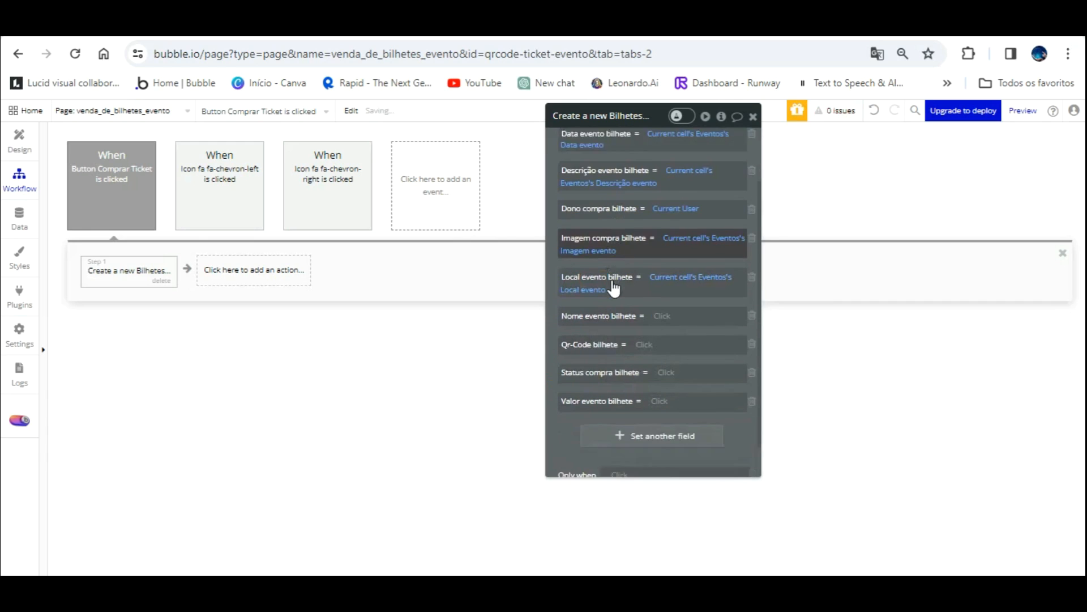
scroll(613, 288, "down", 1)
left_click(663, 278)
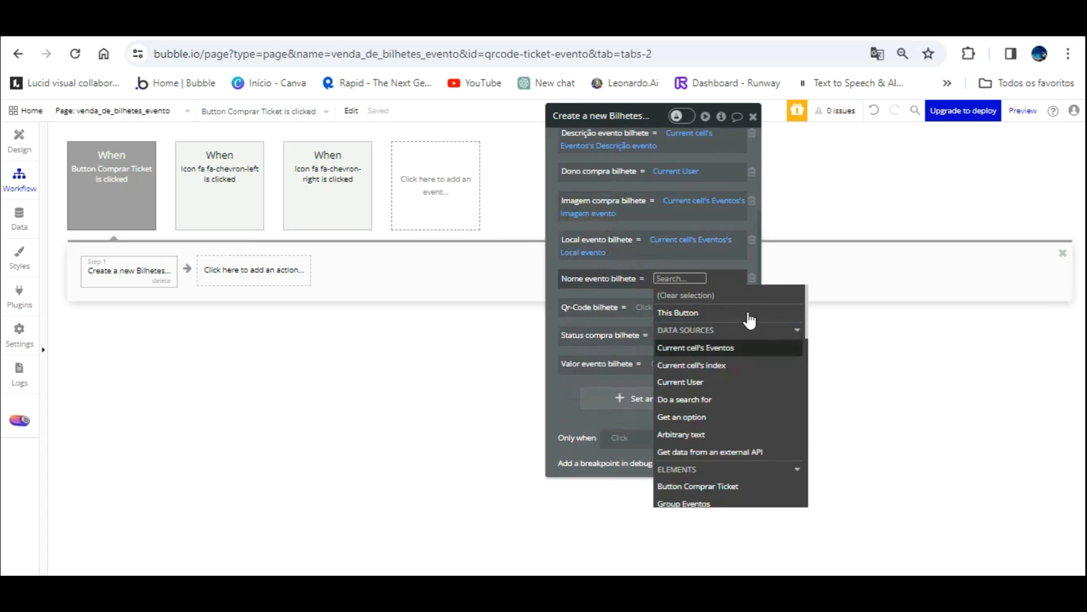
key("Return")
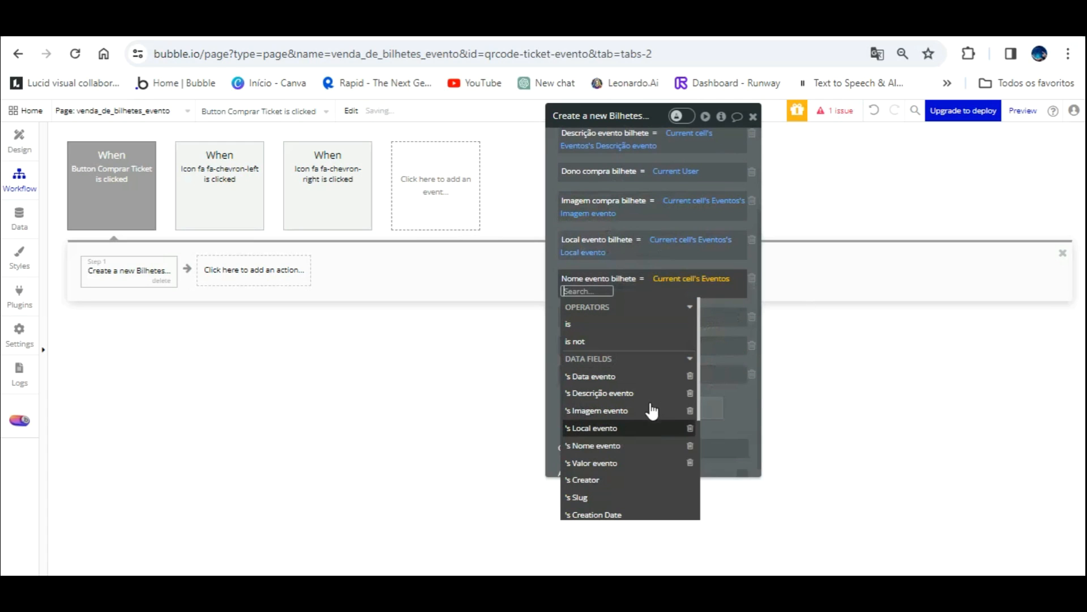
key("Down")
key("Return")
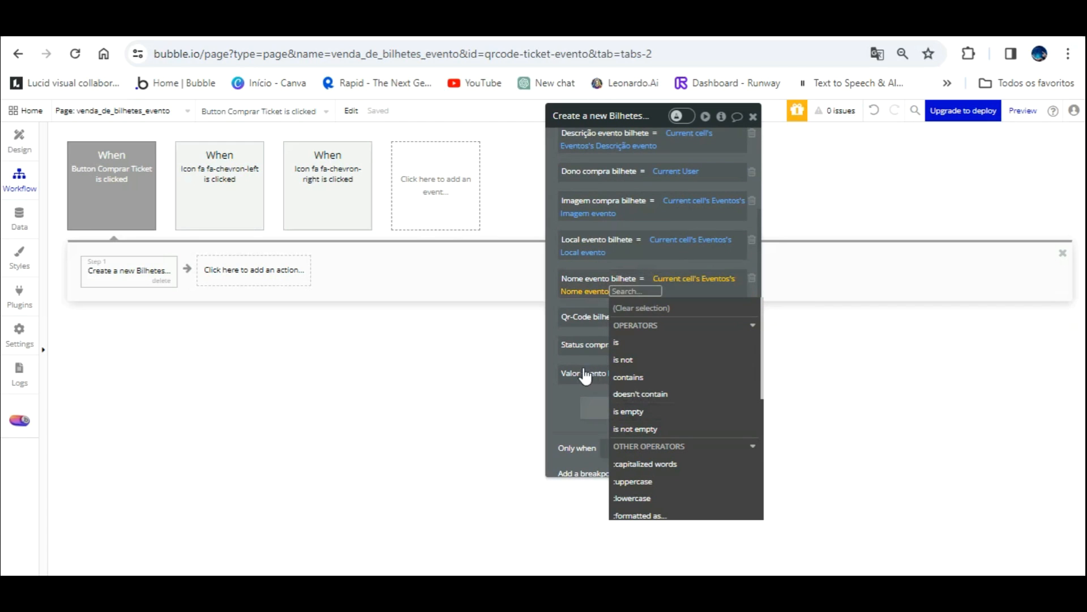
left_click(558, 374)
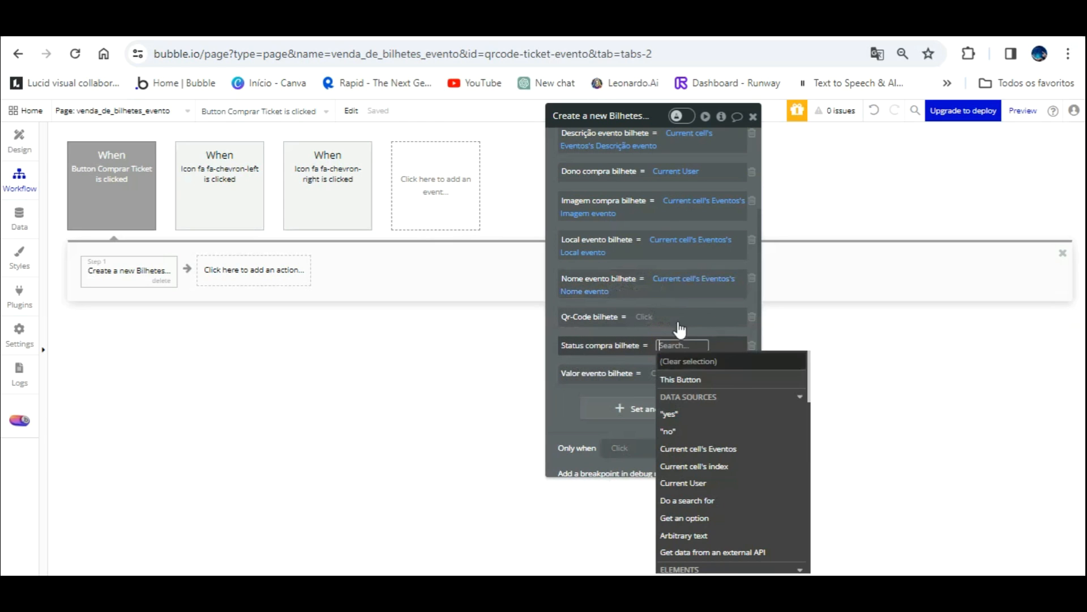
left_click(674, 414)
left_click(571, 382)
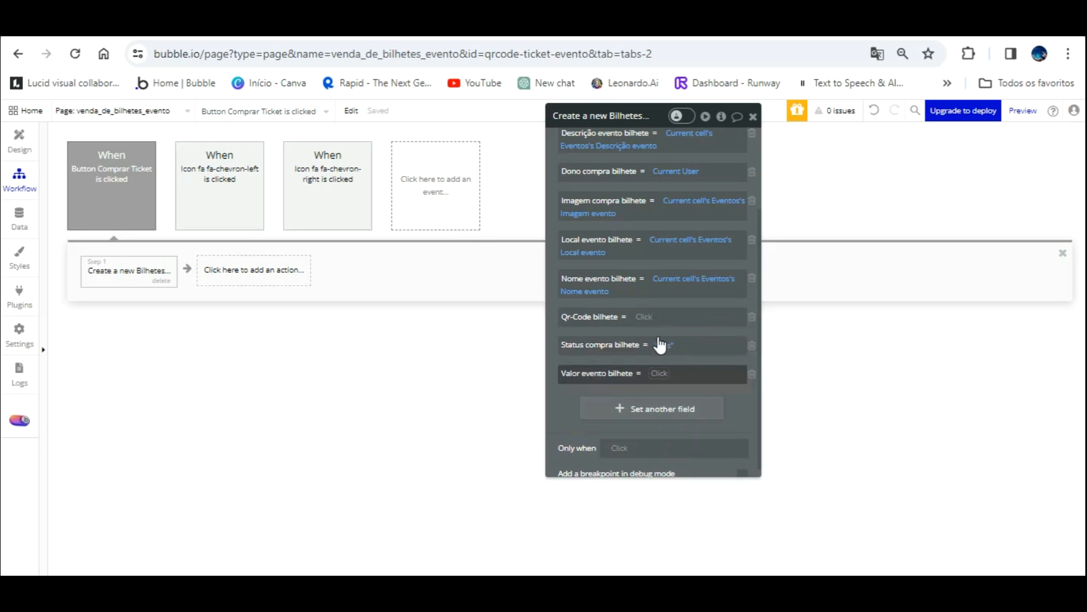
Step: Set the Valor evento bilhete field to Current cell's Eventos's Valor evento
left_click(659, 373)
left_click(727, 442)
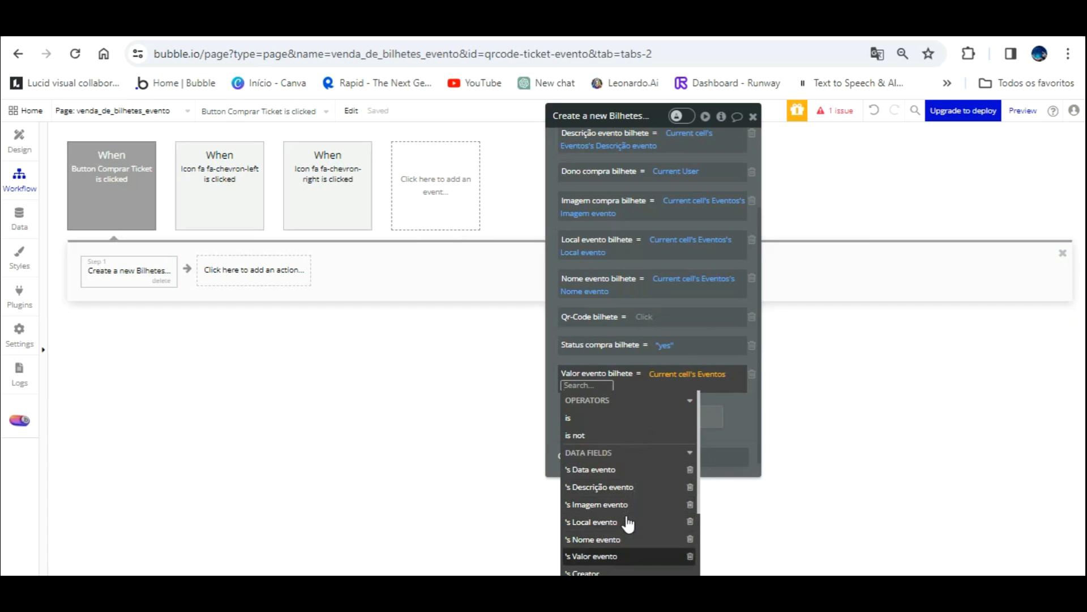
left_click(623, 553)
left_click(566, 383)
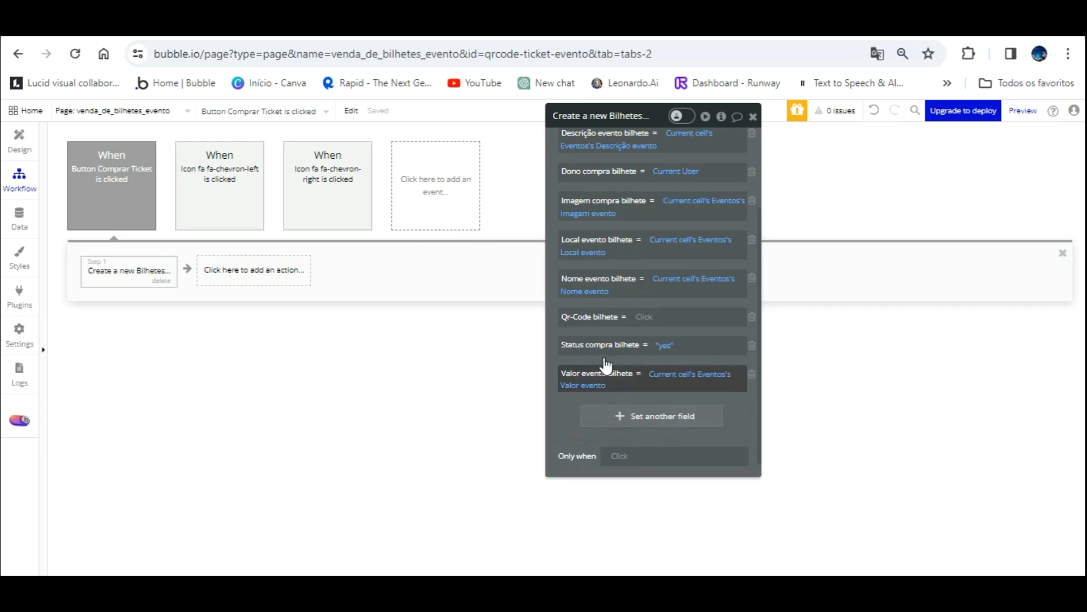
Step: Set the Qr-Code bilhete field to a search for things of type User
left_click(644, 315)
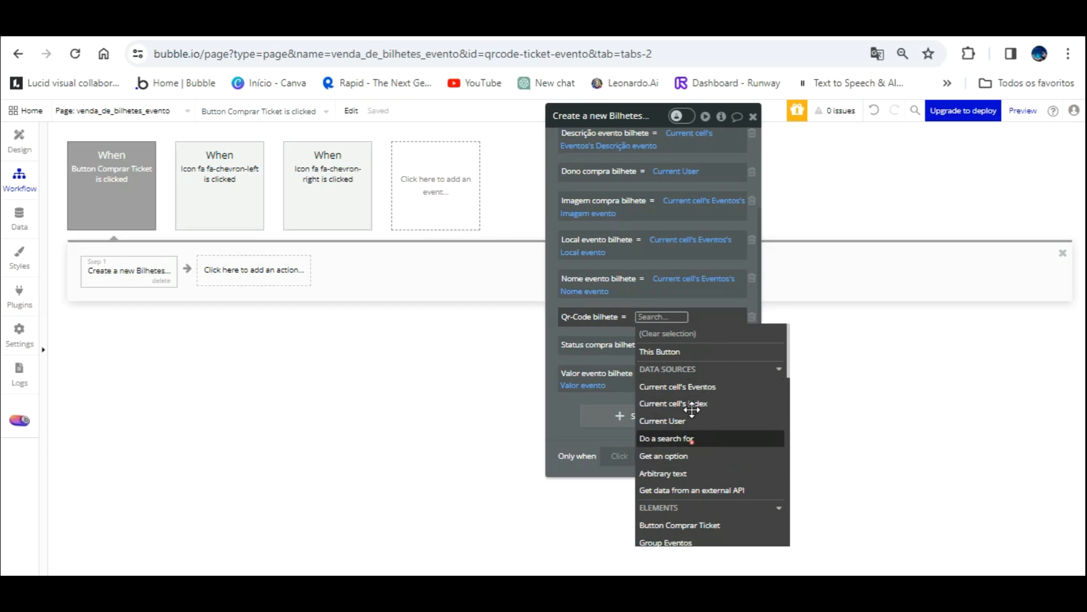
left_click(688, 437)
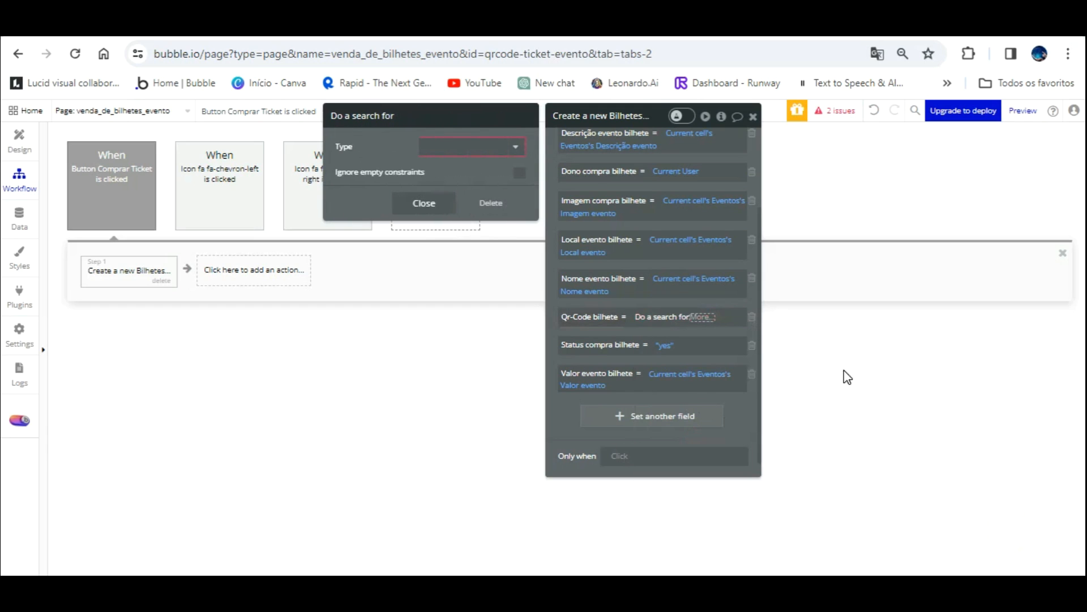
left_click(507, 146)
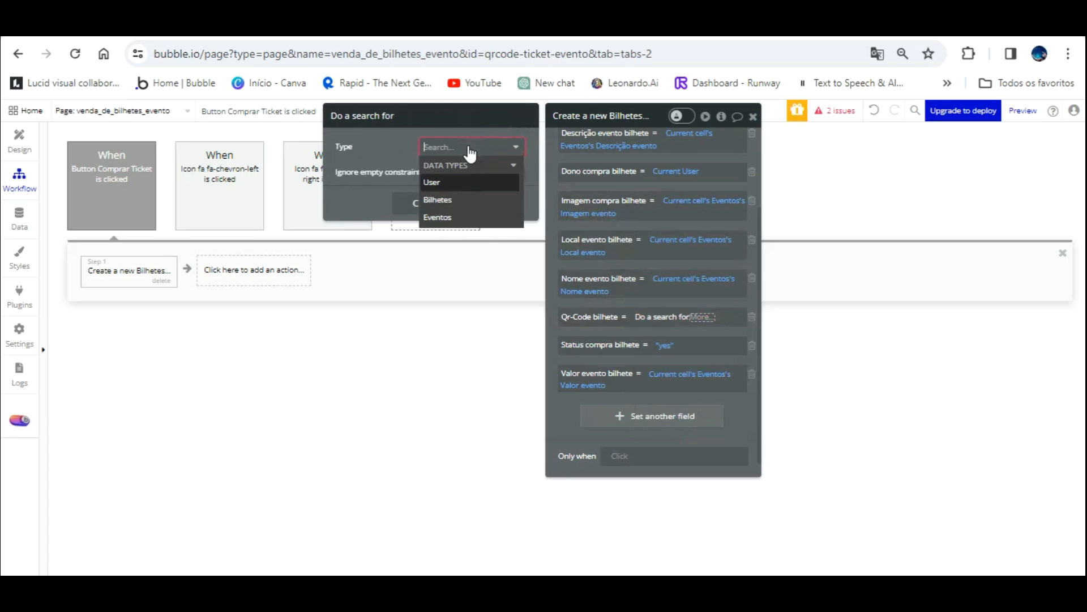
left_click(469, 180)
left_click(436, 181)
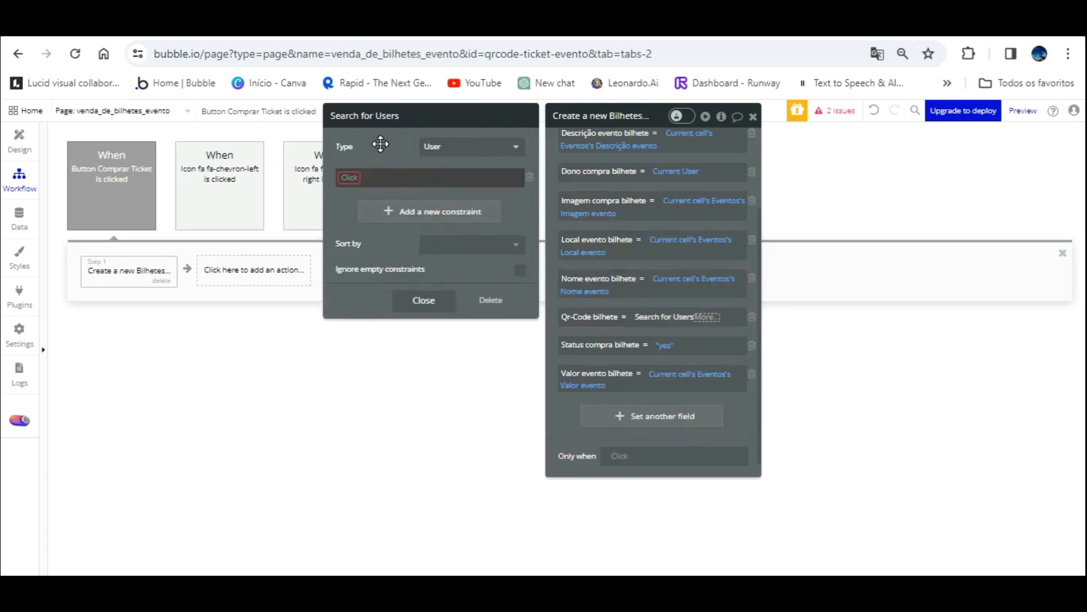
Step: Constrain the user search to Qr-Code-B = Get data from page URL, using the text parameter named "token"
left_click(339, 178)
left_click(408, 268)
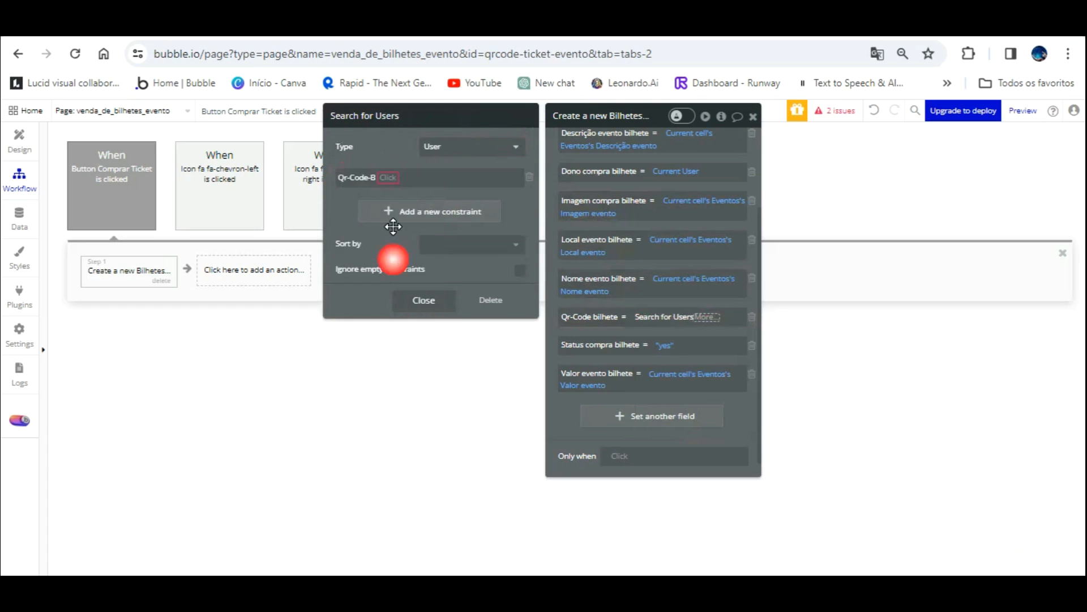
left_click(387, 177)
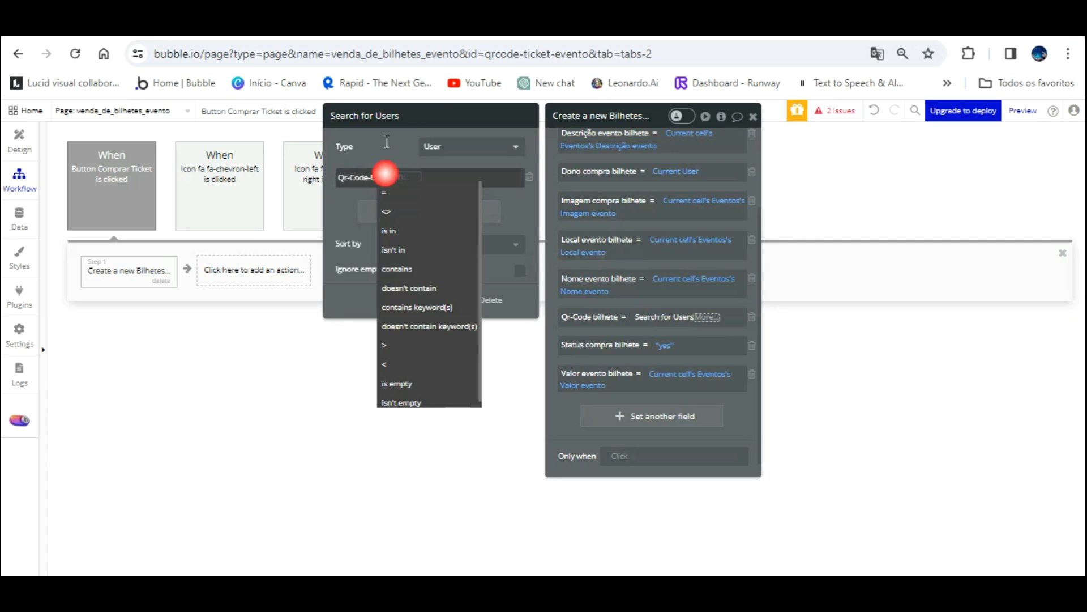
type("g")
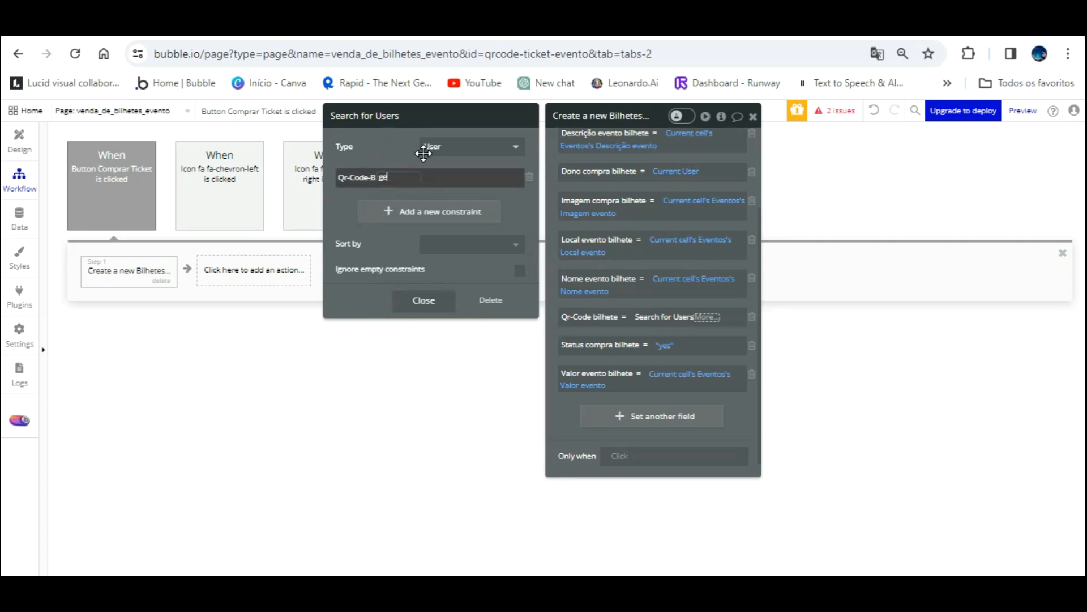
key("BackSpace")
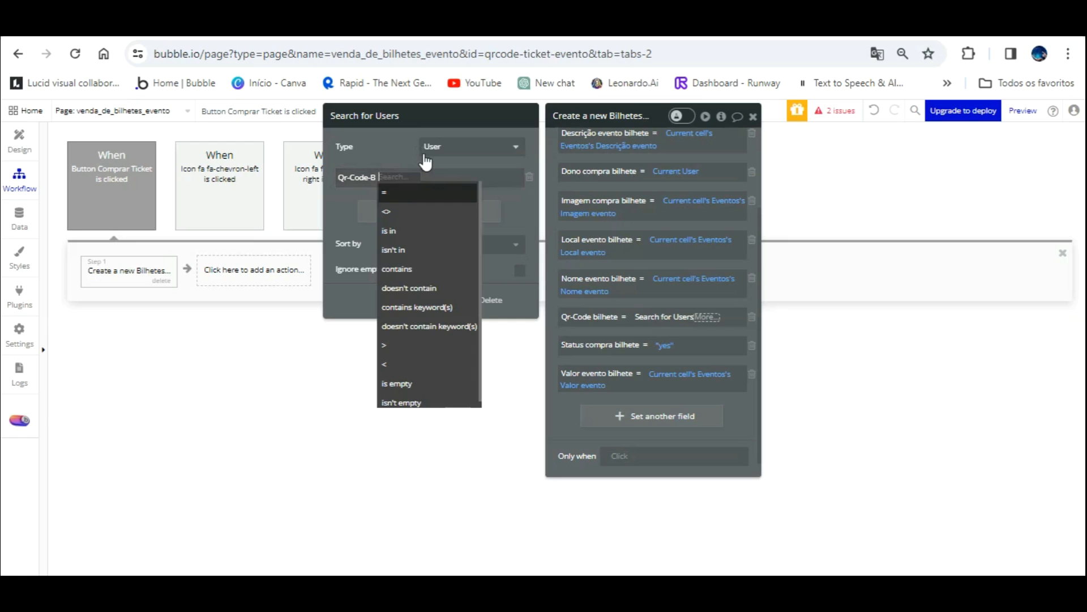
key("Return")
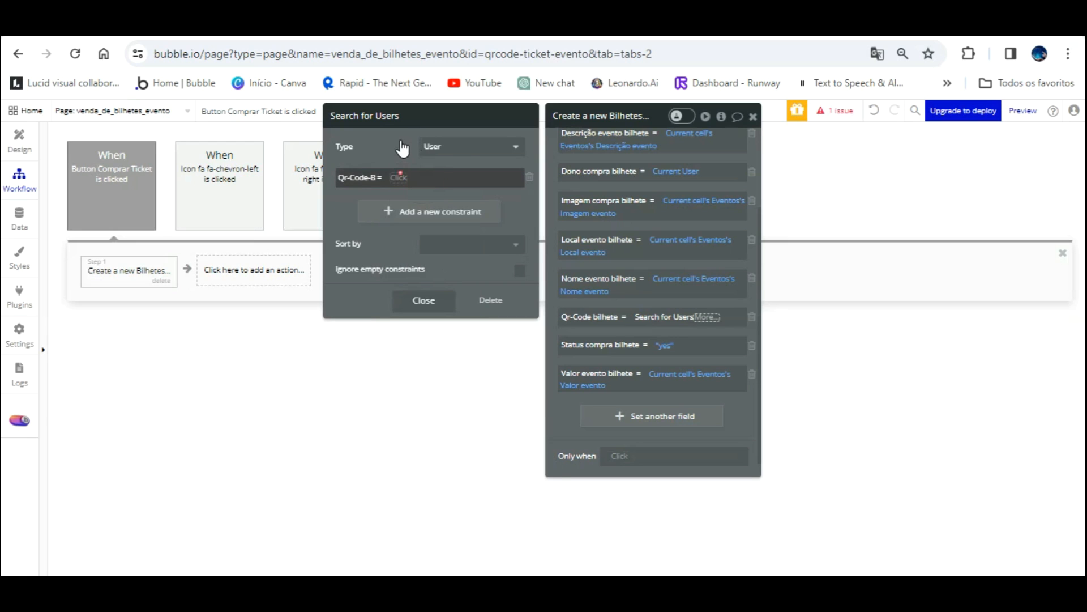
type("get")
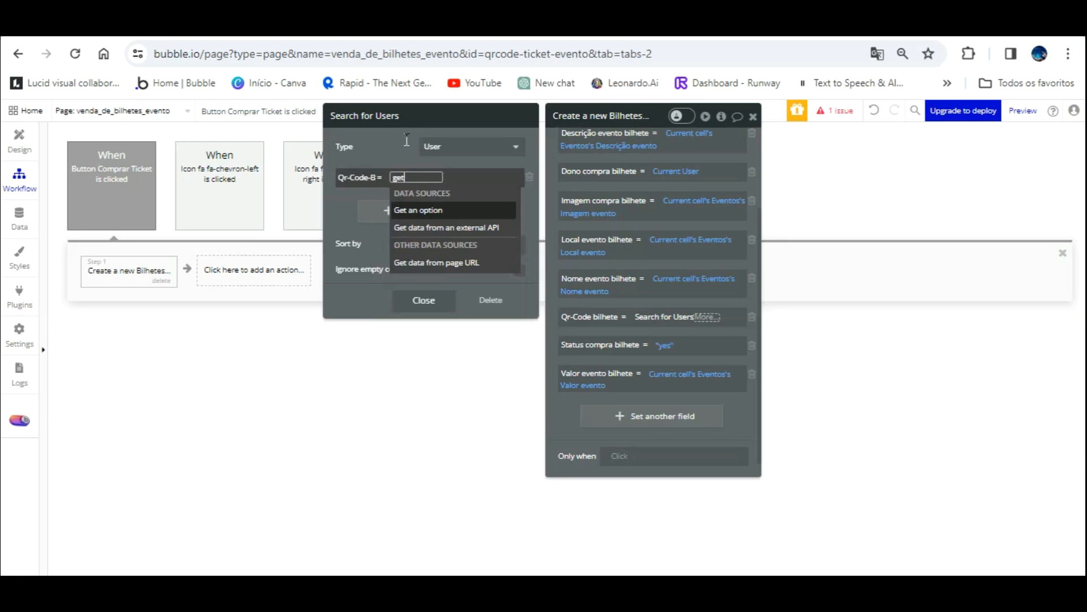
key("Down")
key("Down")
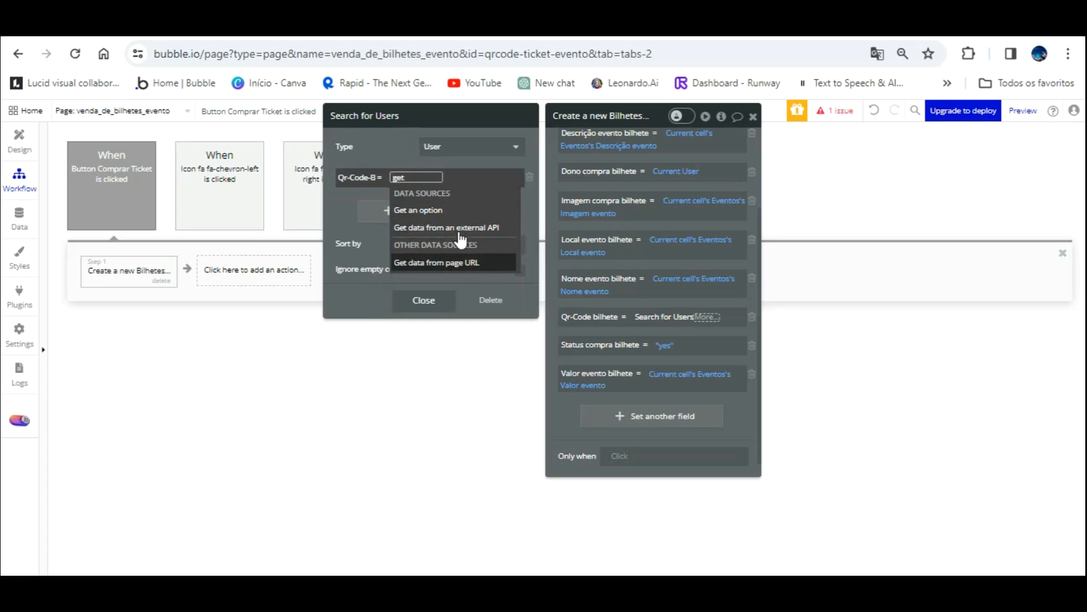
key("Return")
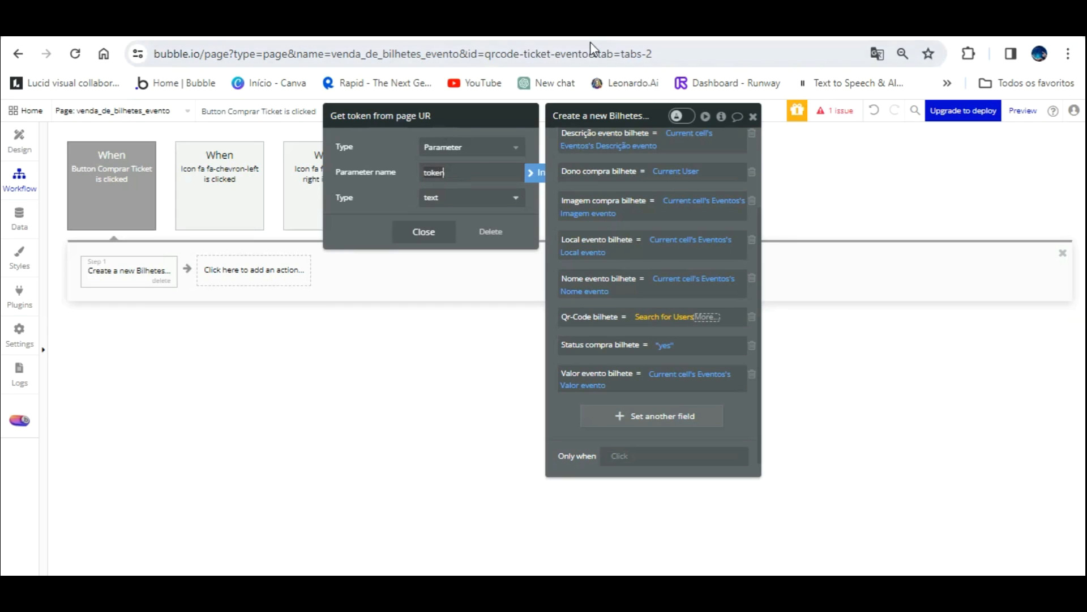
left_click(431, 232)
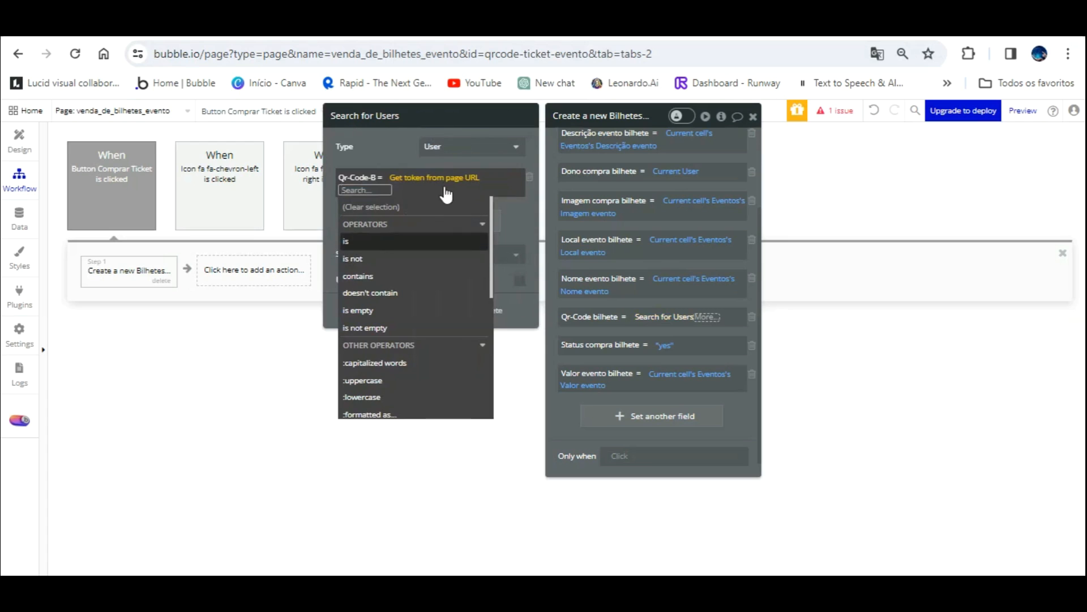
left_click(391, 115)
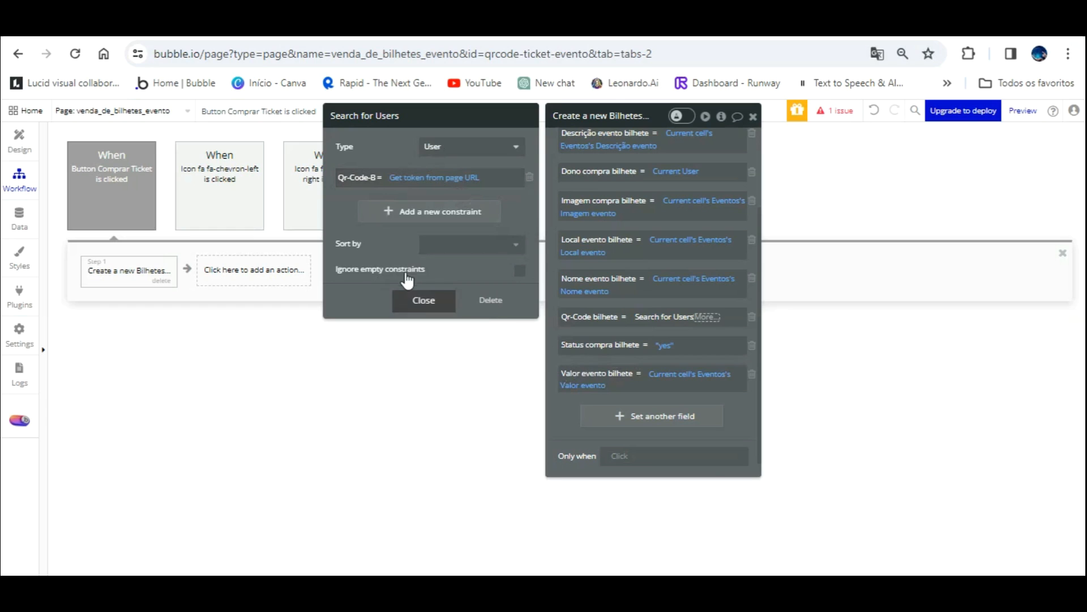
Step: Complete the Qr-Code bilhete expression with the user search's first item's Qr-Code-B
left_click(422, 300)
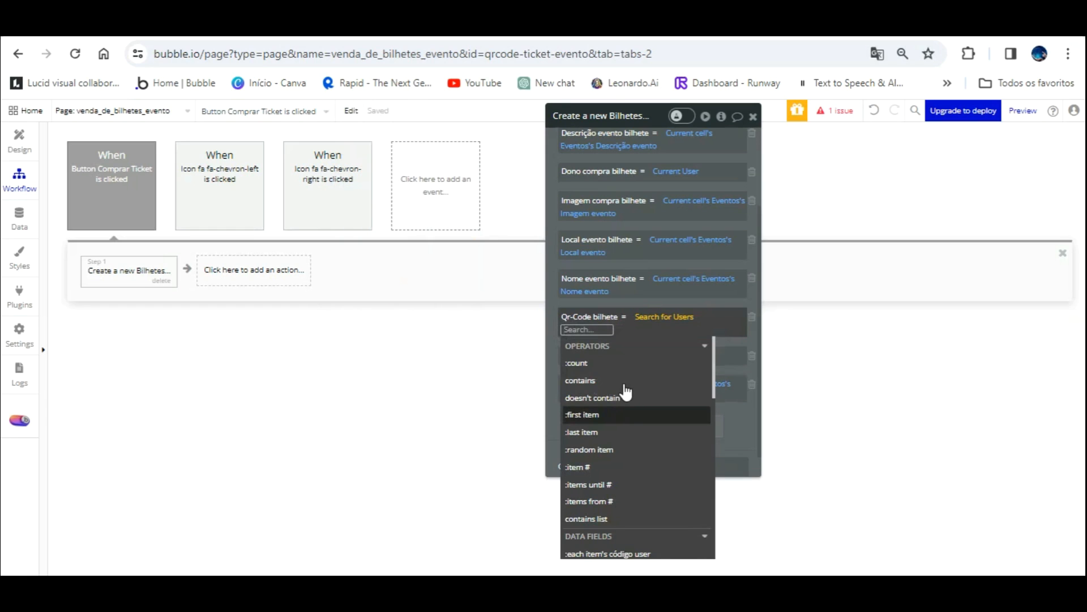
left_click(623, 414)
left_click(589, 467)
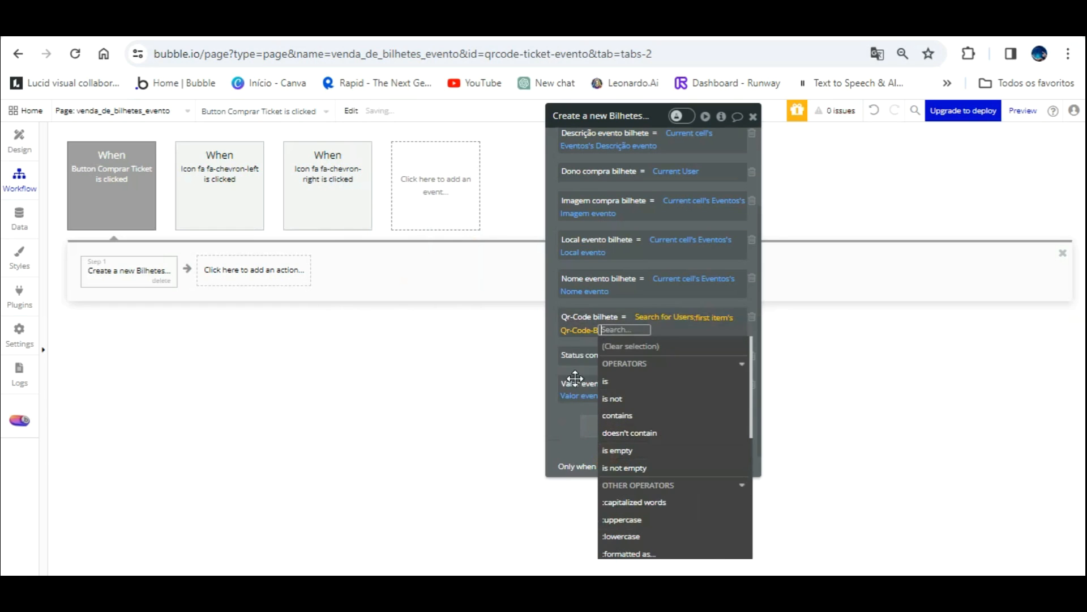
left_click(557, 393)
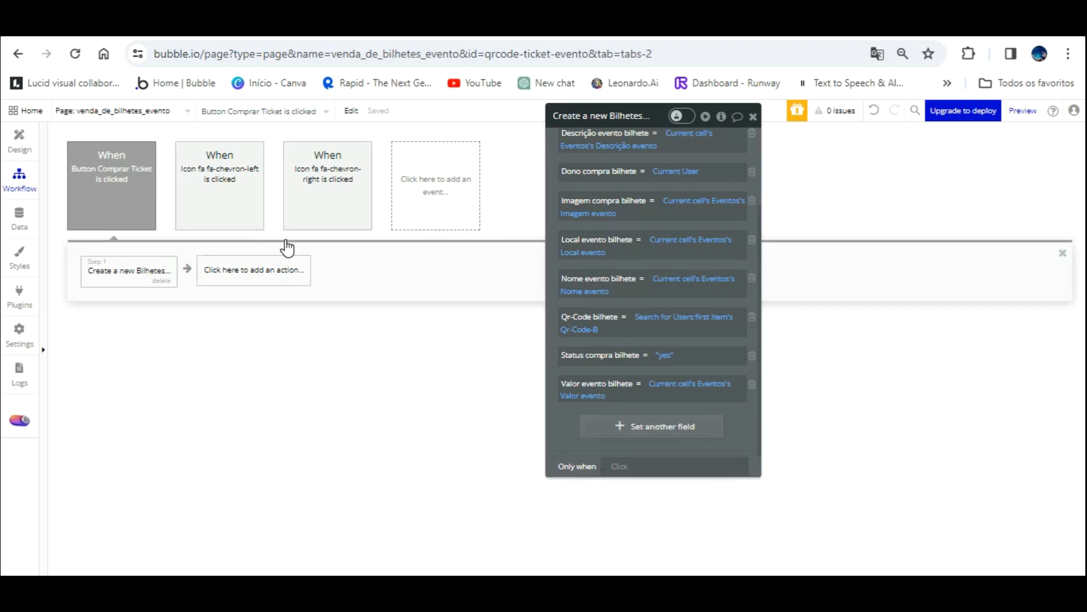
Step: Add a BEP Toast Alert action after the ticket creation with the message "Bilhete comprado com sucesso!"
left_click(285, 270)
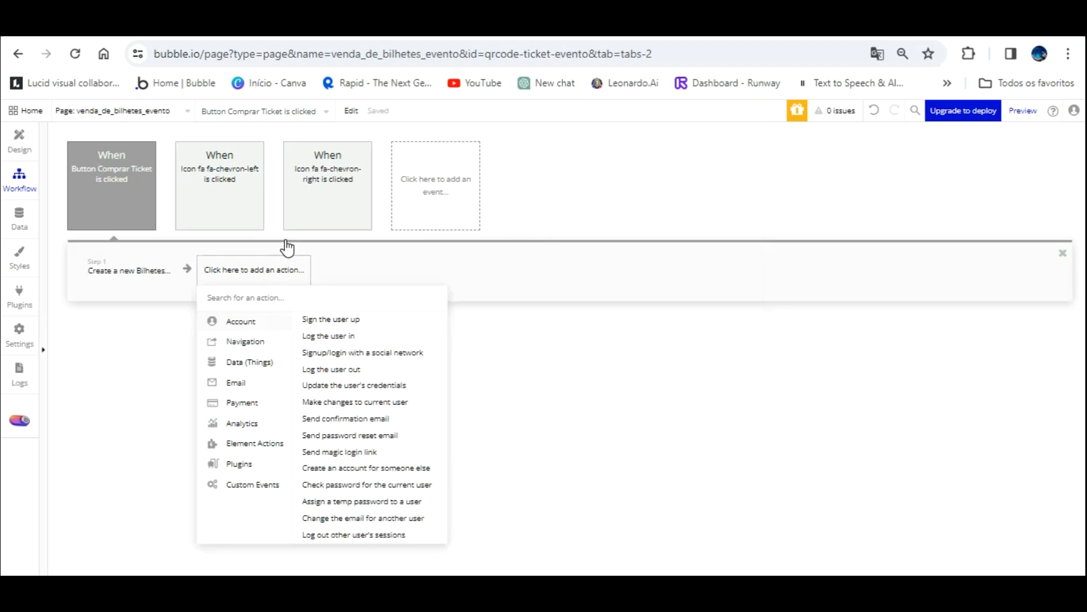
type("toas")
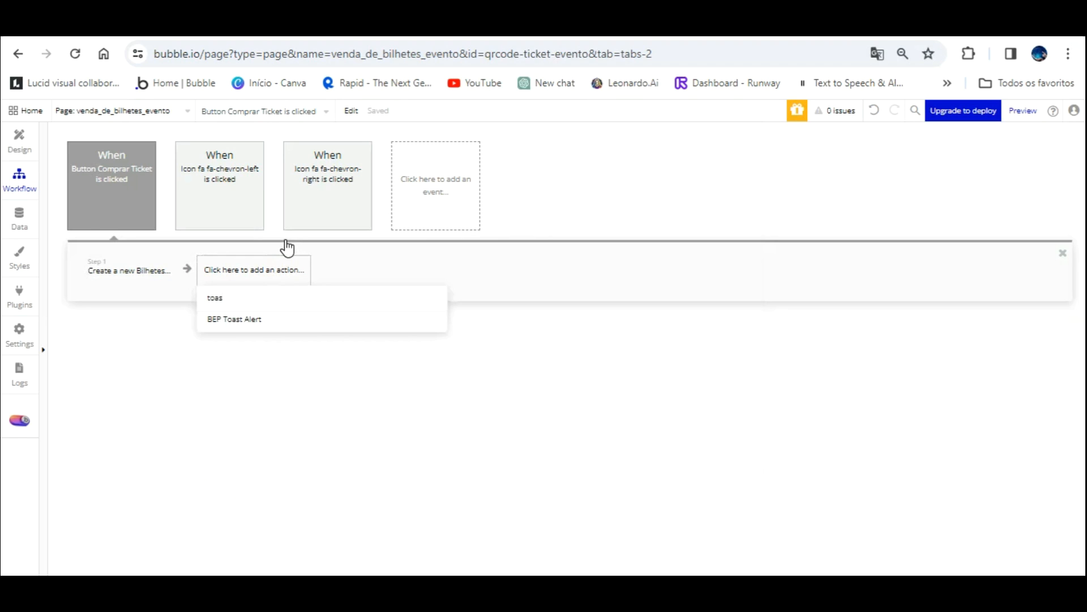
left_click(235, 319)
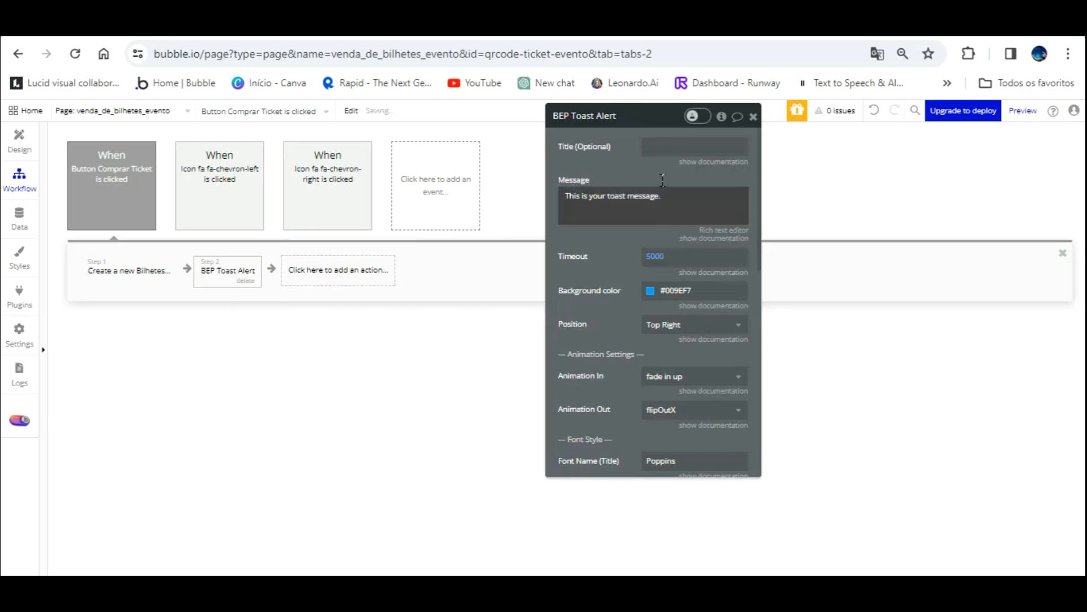
left_click(640, 193)
scroll(638, 189, "down", 2)
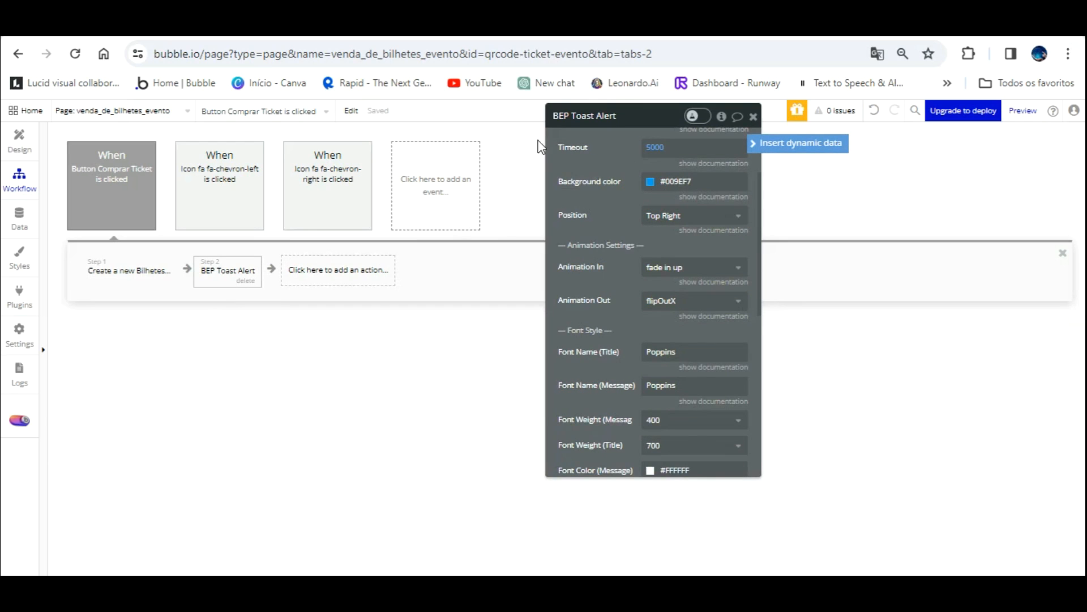
scroll(674, 144, "up", 2)
type("Bilhete comprado com sucesso")
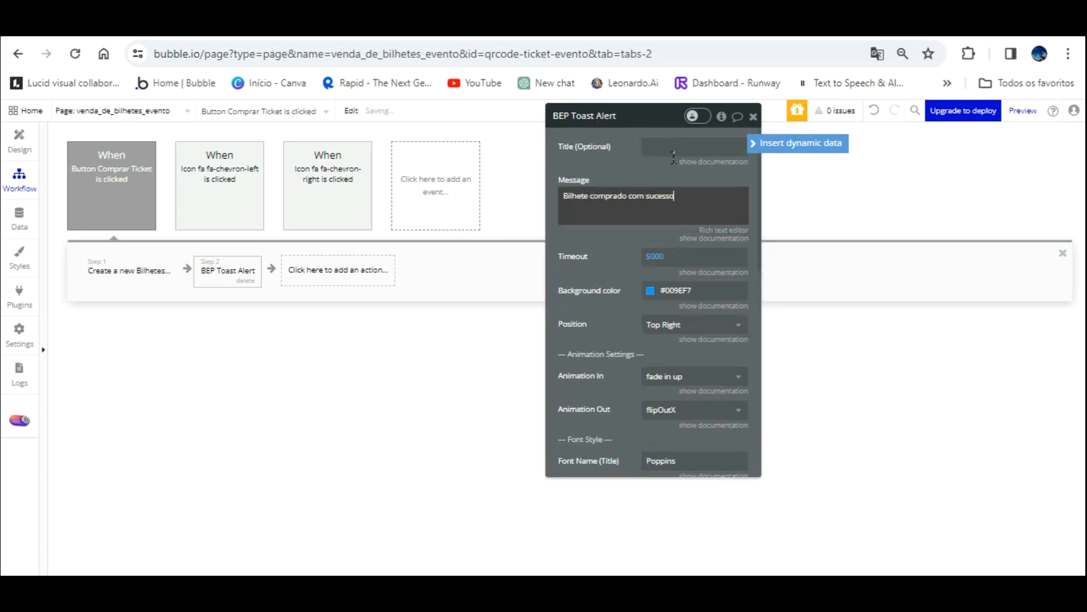
Step: Set the toast alert's timeout to 2500
left_click(674, 259)
key("BackSpace")
key("BackSpace")
key("BackSpace")
key("BackSpace")
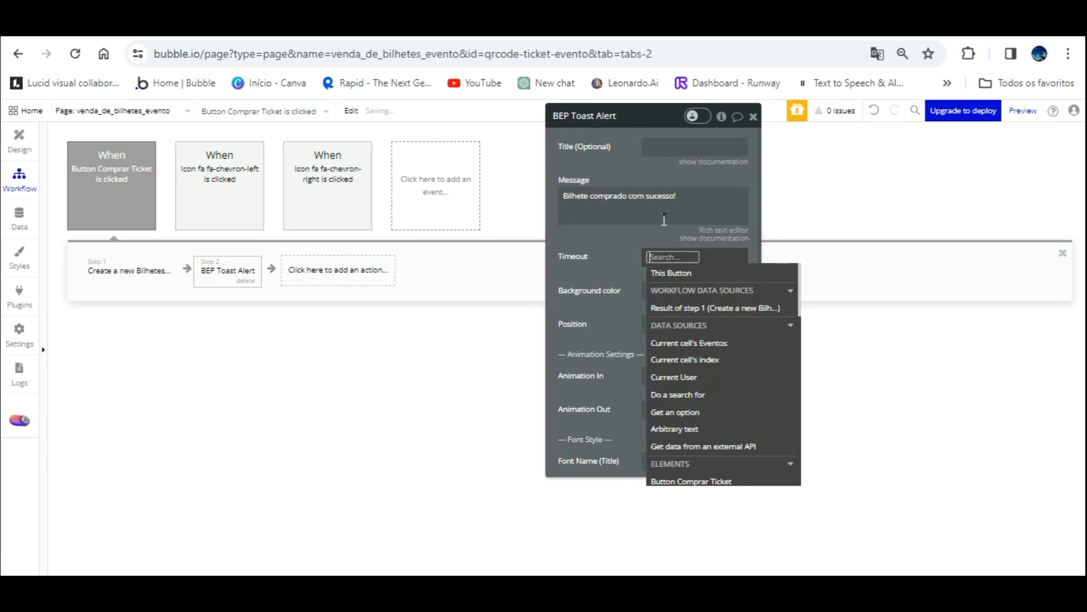
type("2500")
left_click(623, 249)
Step: Set the toast alert's background color to Success (#17DB4E) and its position to Center
left_click(650, 290)
left_click(741, 461)
left_click(631, 300)
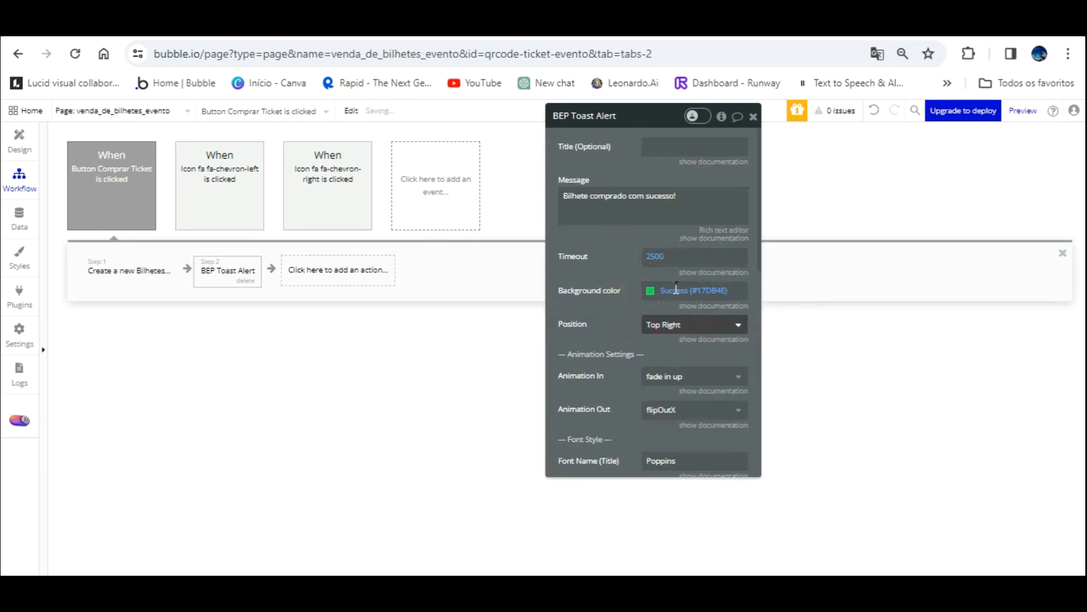
left_click(667, 326)
left_click(662, 343)
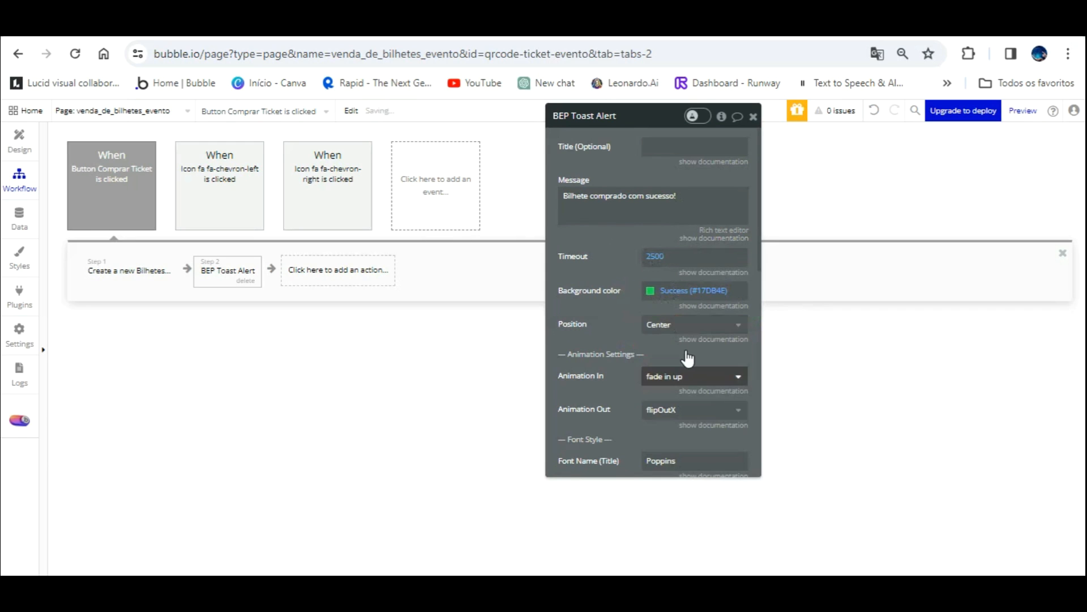
Step: Set the toast alert's message font size to 20 px
scroll(688, 357, "down", 5)
left_click(655, 312)
key("BackSpace")
key("BackSpace")
type("20")
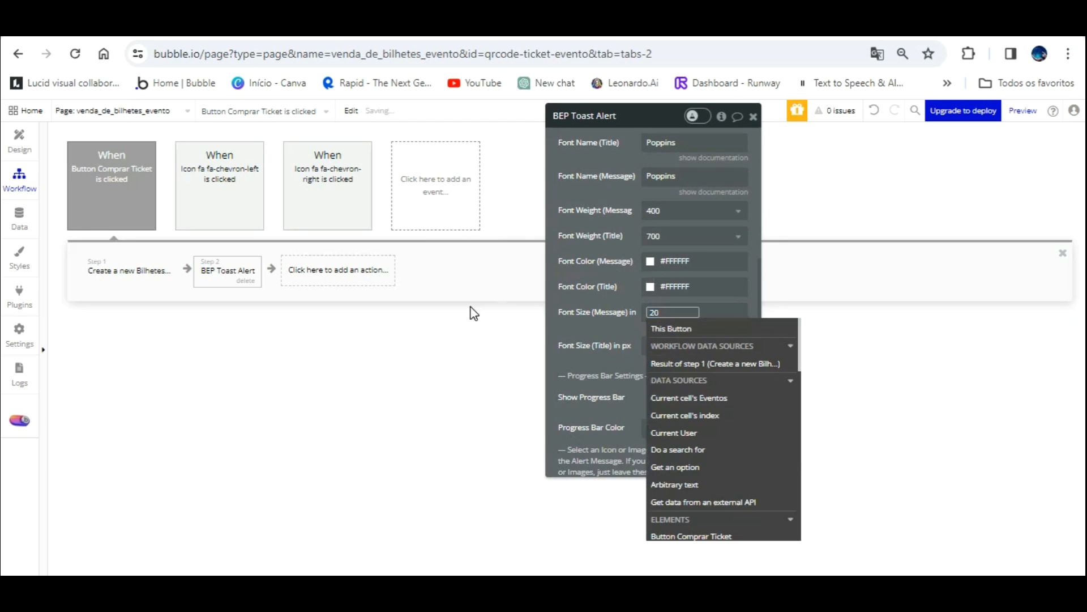
left_click(476, 312)
left_click(445, 311)
Step: Add a Generate QR action as the third workflow step with its Data set to Website home URL
left_click(372, 272)
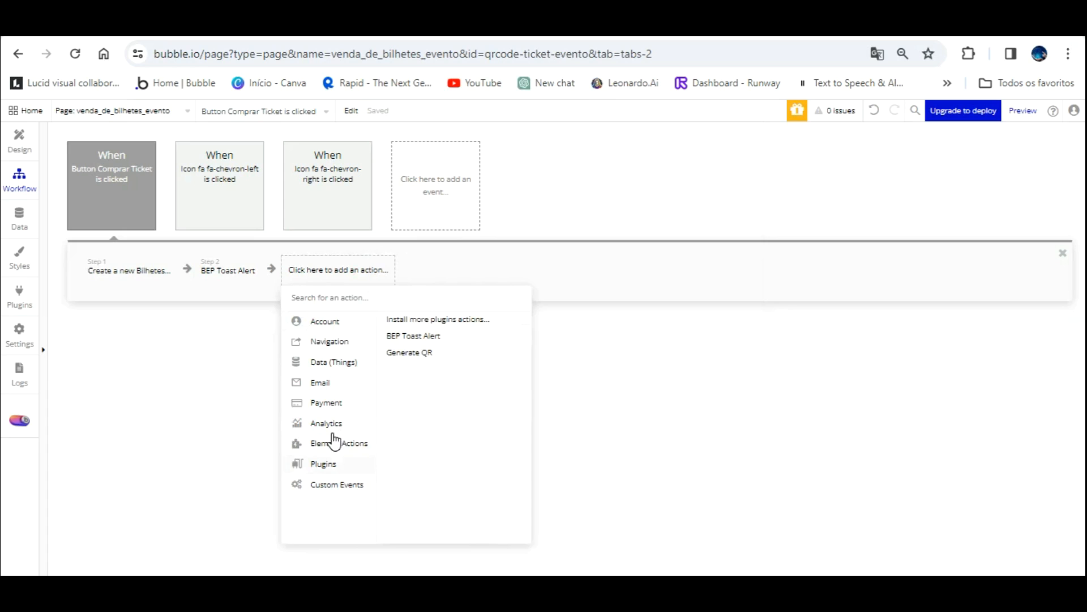
left_click(426, 352)
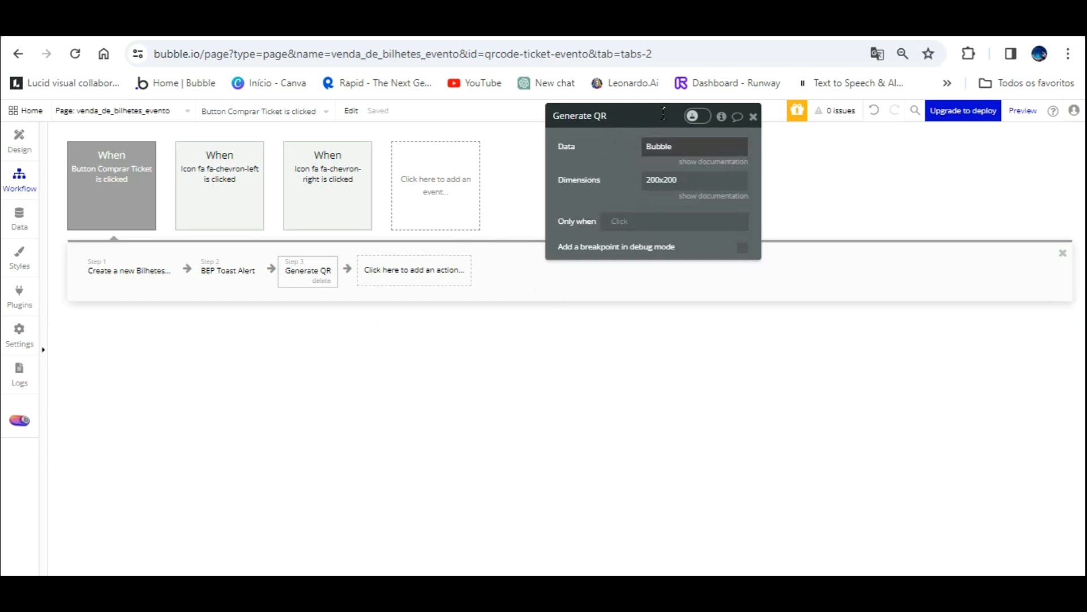
left_click(662, 141)
left_click(774, 147)
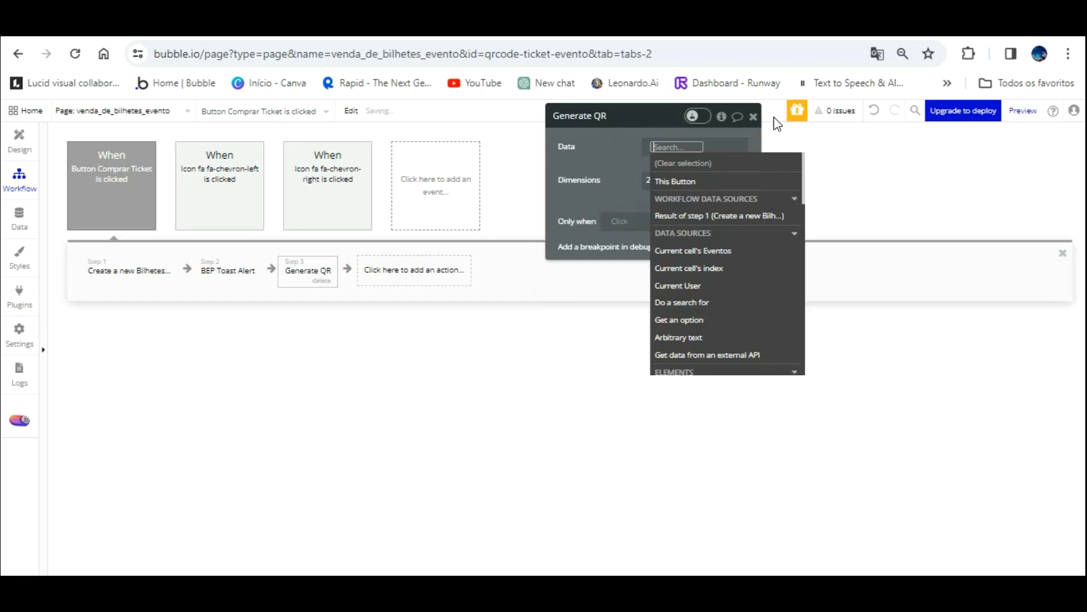
type("we")
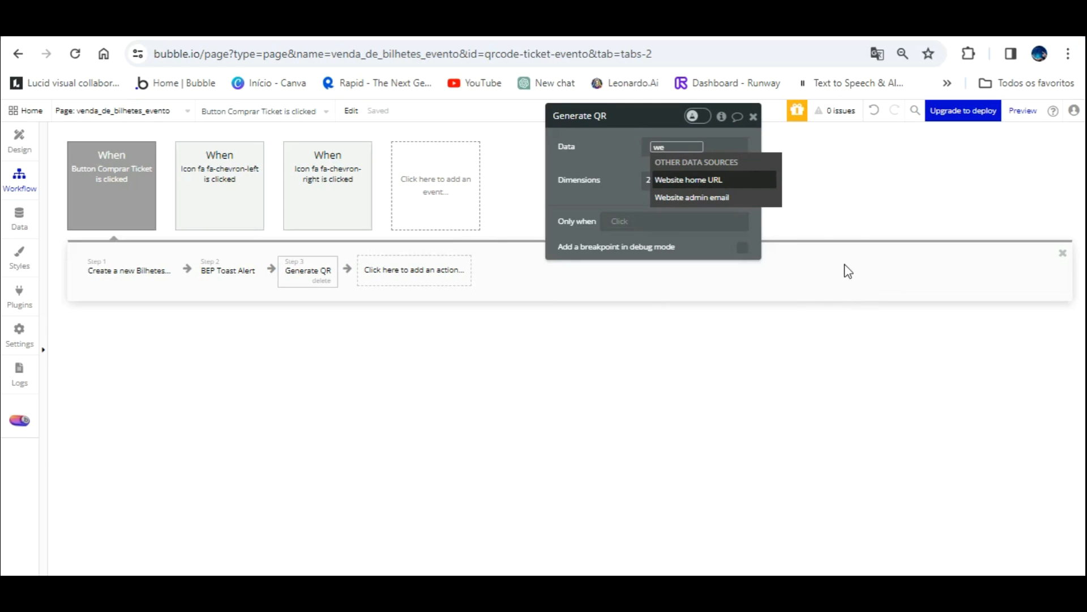
left_click(705, 179)
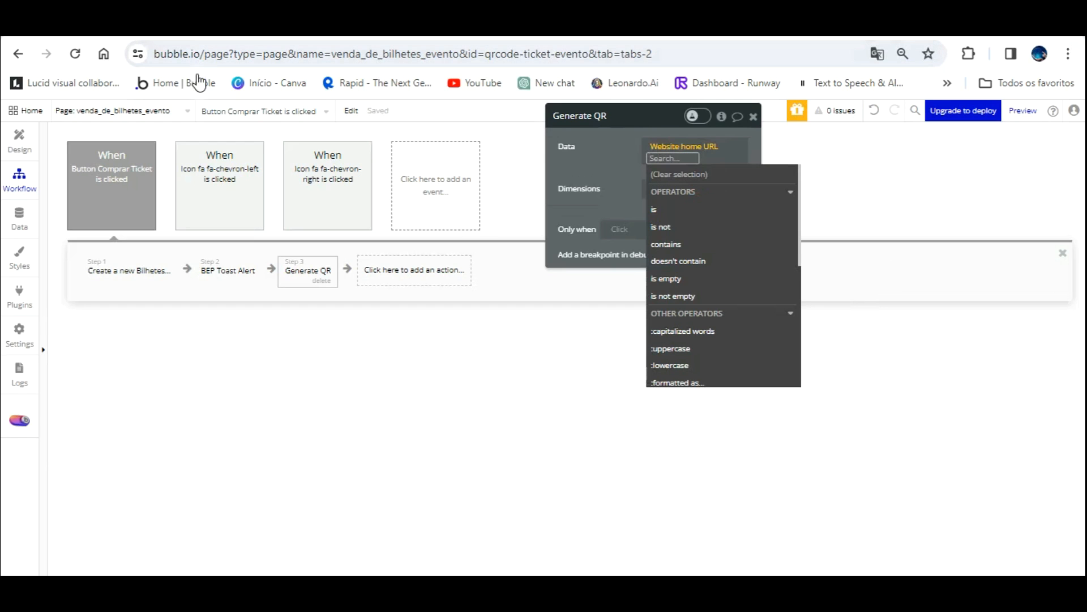
left_click(563, 363)
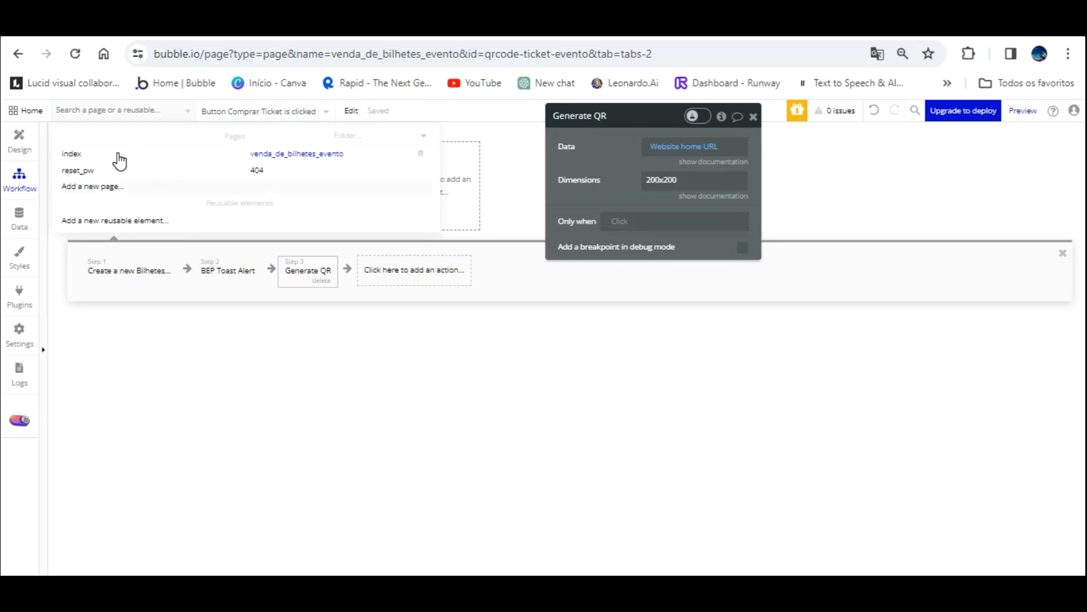
Step: Create a new blank page named visualizar and show its design view
left_click(136, 184)
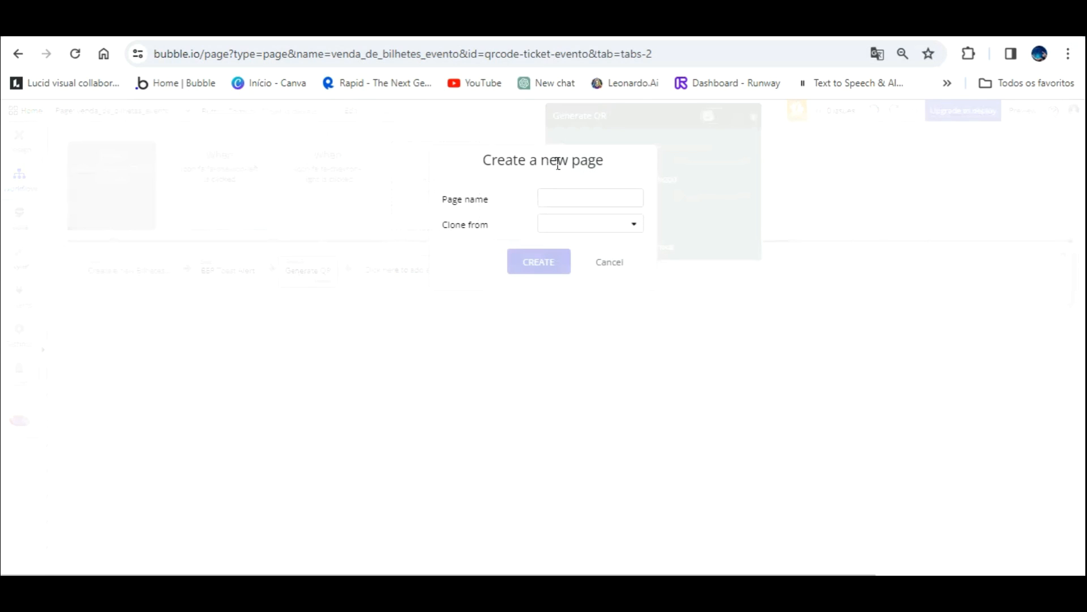
left_click(555, 196)
type("visualizar")
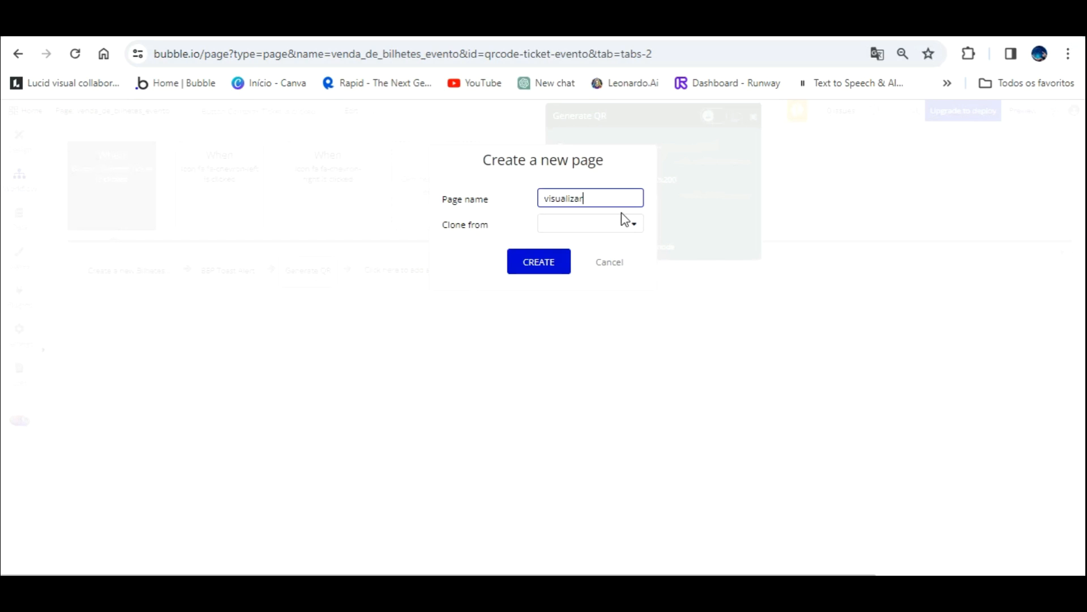
left_click(553, 257)
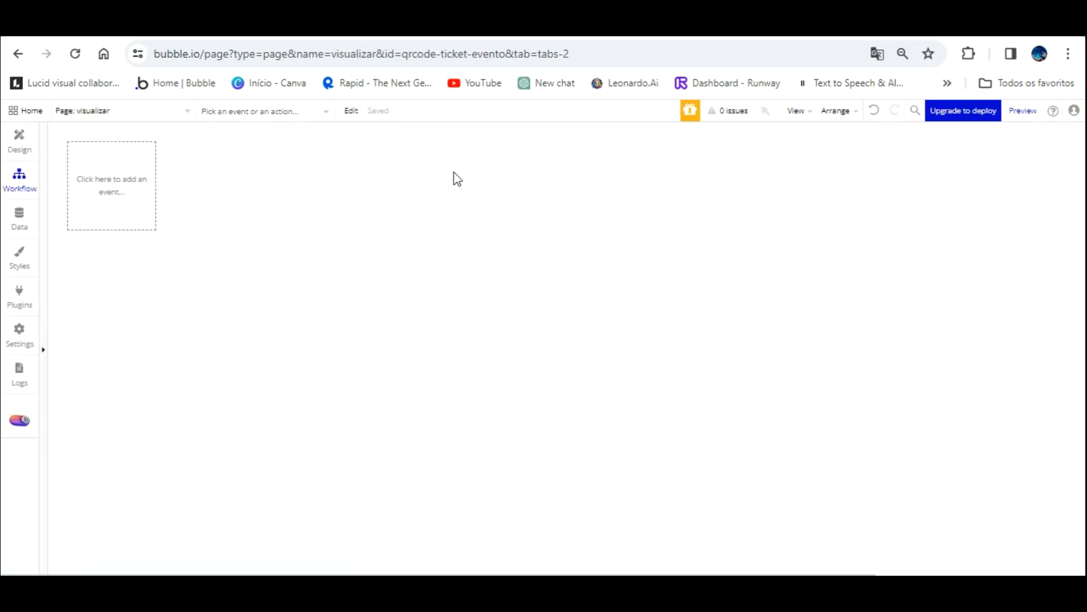
left_click(19, 137)
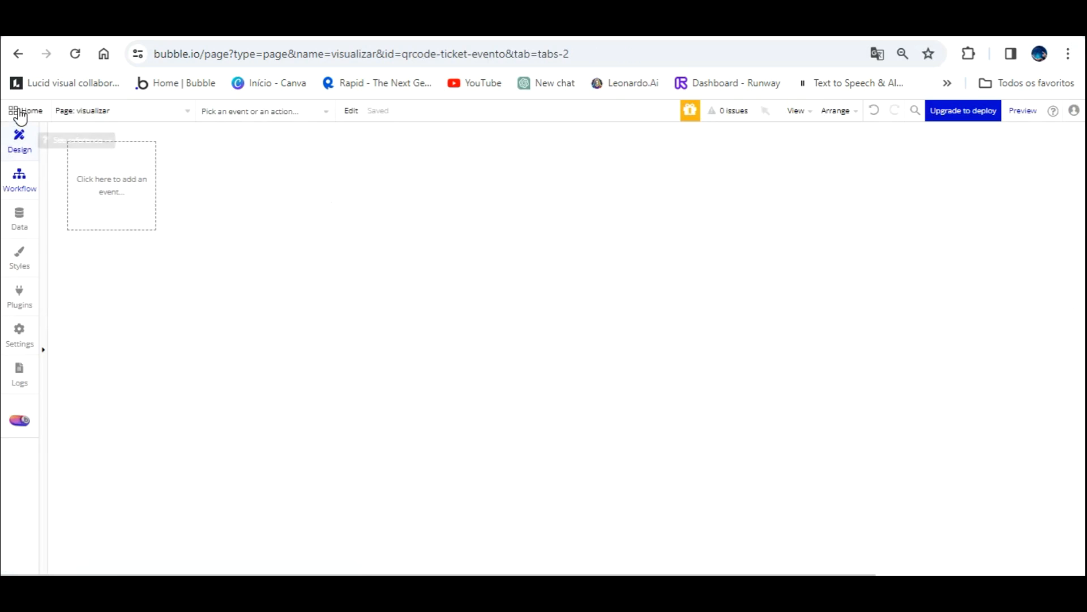
Step: Return to the venda_de_bilhetes_evento page's workflows and open the Generate QR action of the Button Comprar Ticket event
left_click(164, 109)
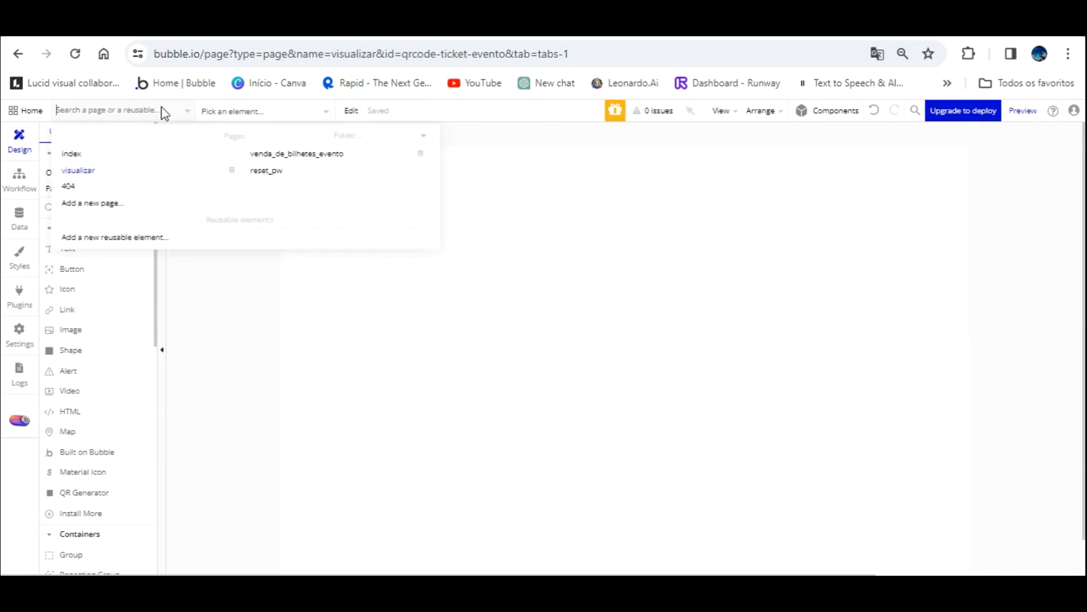
left_click(296, 153)
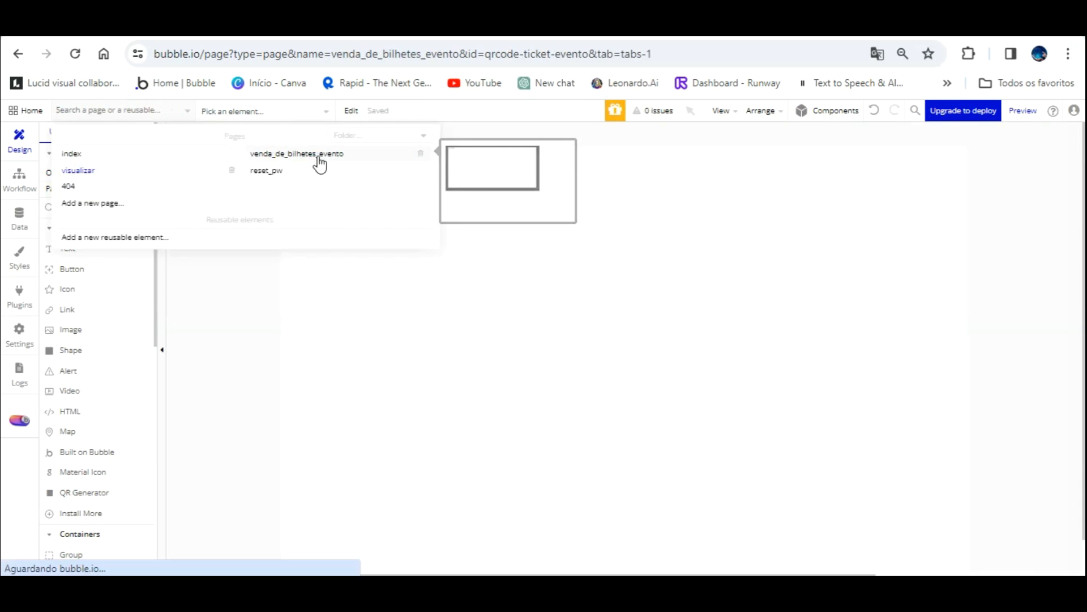
left_click(19, 176)
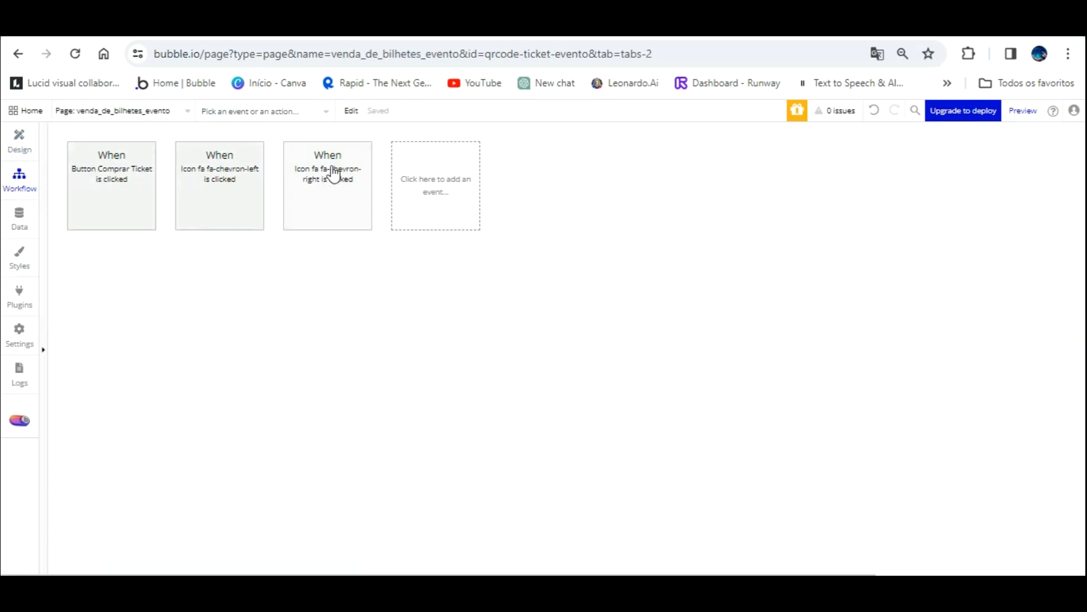
left_click(332, 166)
left_click(117, 165)
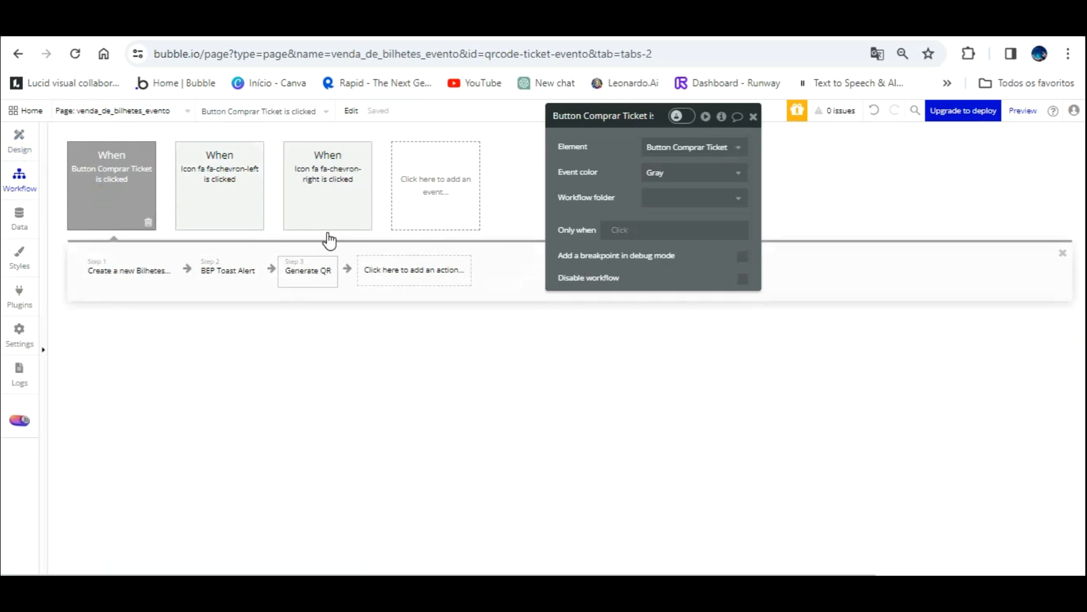
left_click(310, 270)
Step: Append visualizar?token= followed by Current User's código user to the Website home URL in the Generate QR action's Data
left_click(720, 146)
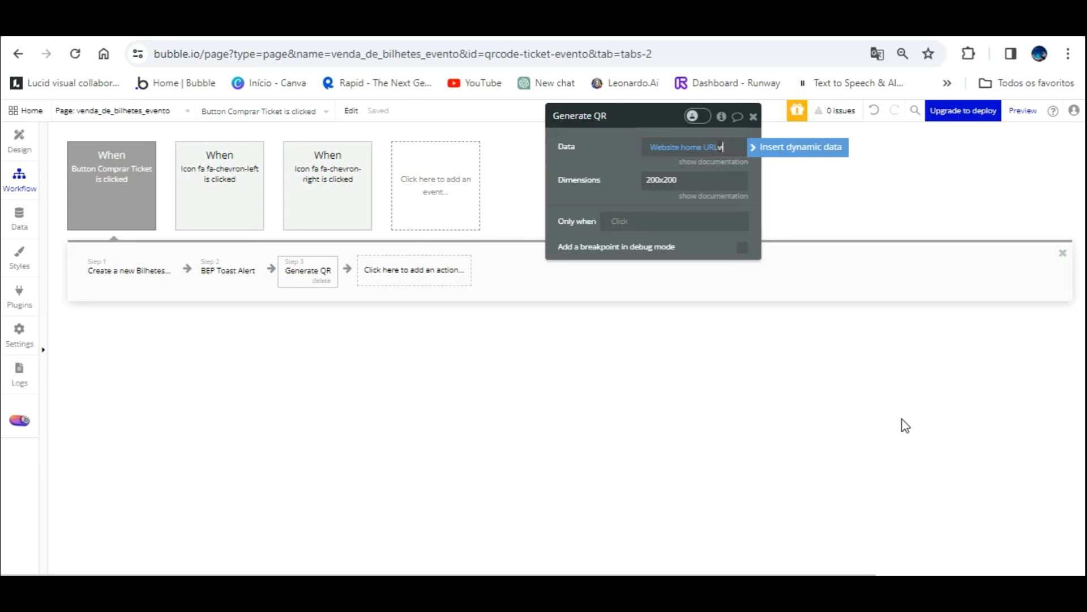
type("visualizar?token=")
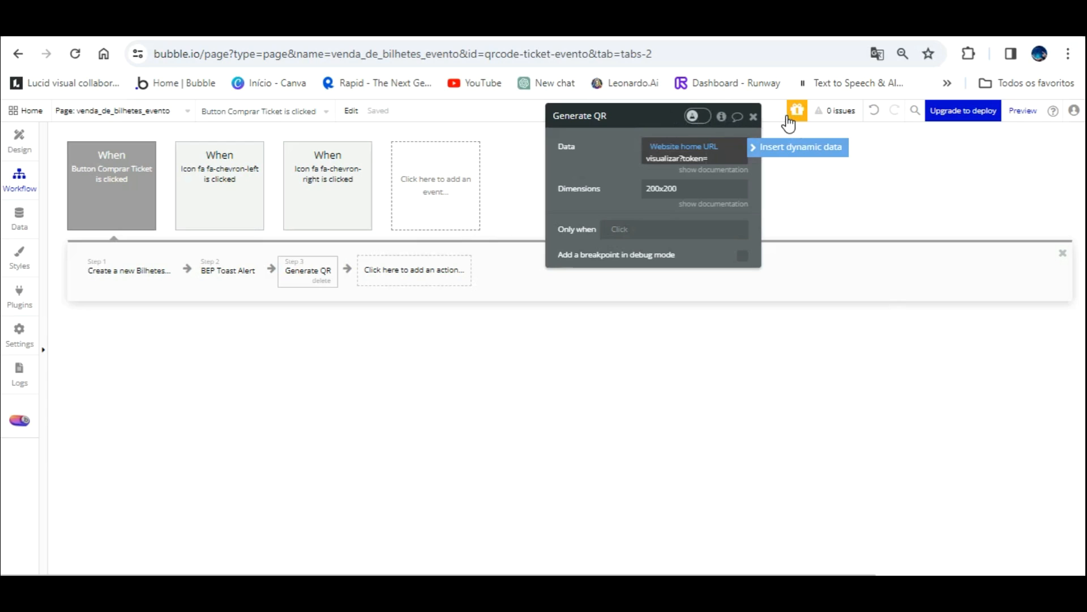
left_click(793, 149)
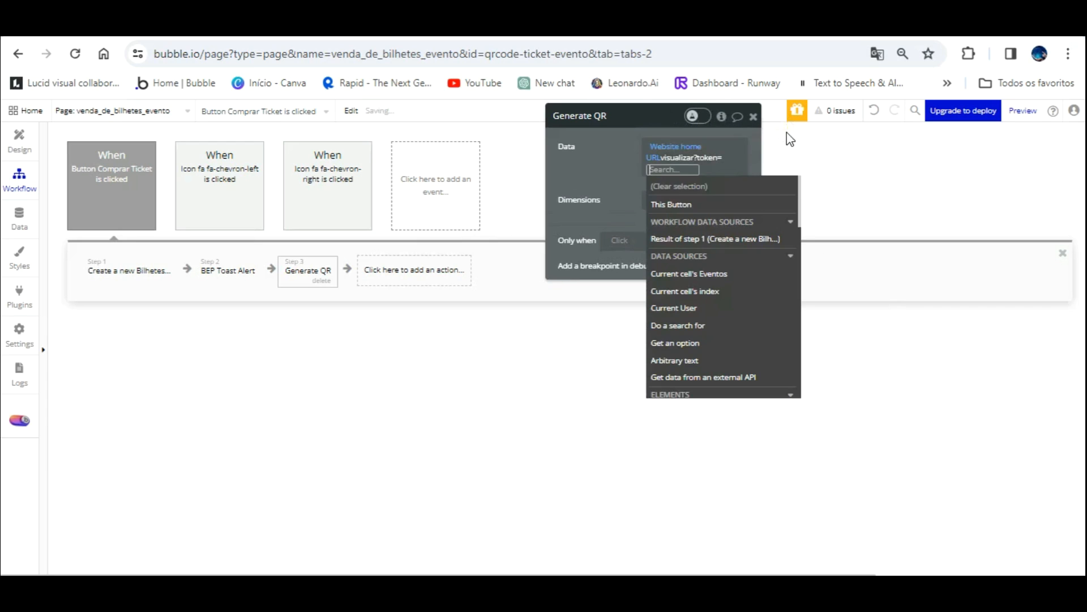
key("Return")
left_click(706, 265)
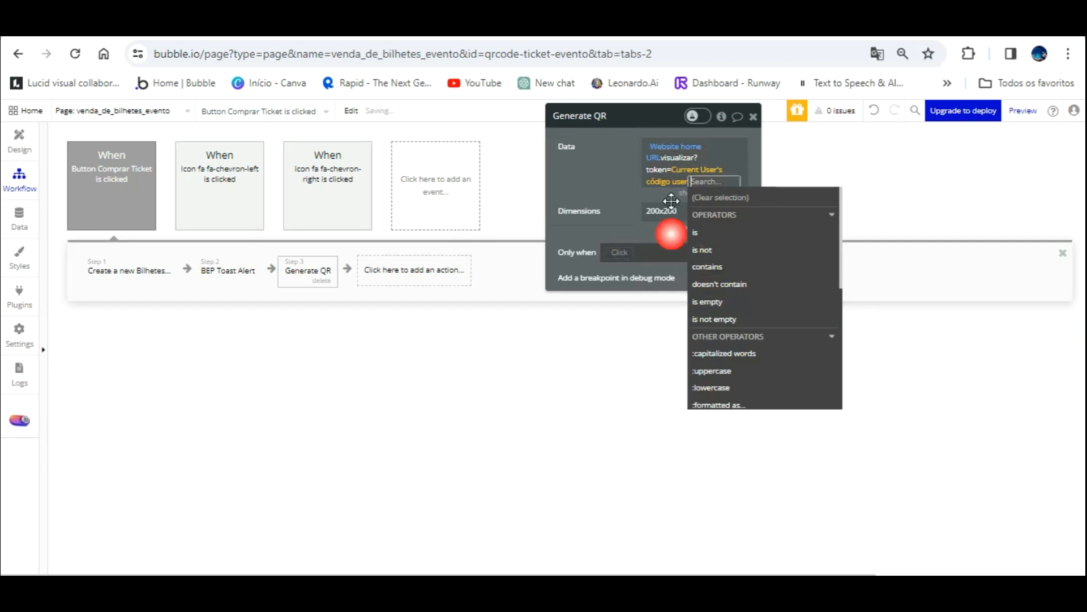
left_click(612, 171)
left_click_drag(621, 179, 646, 352)
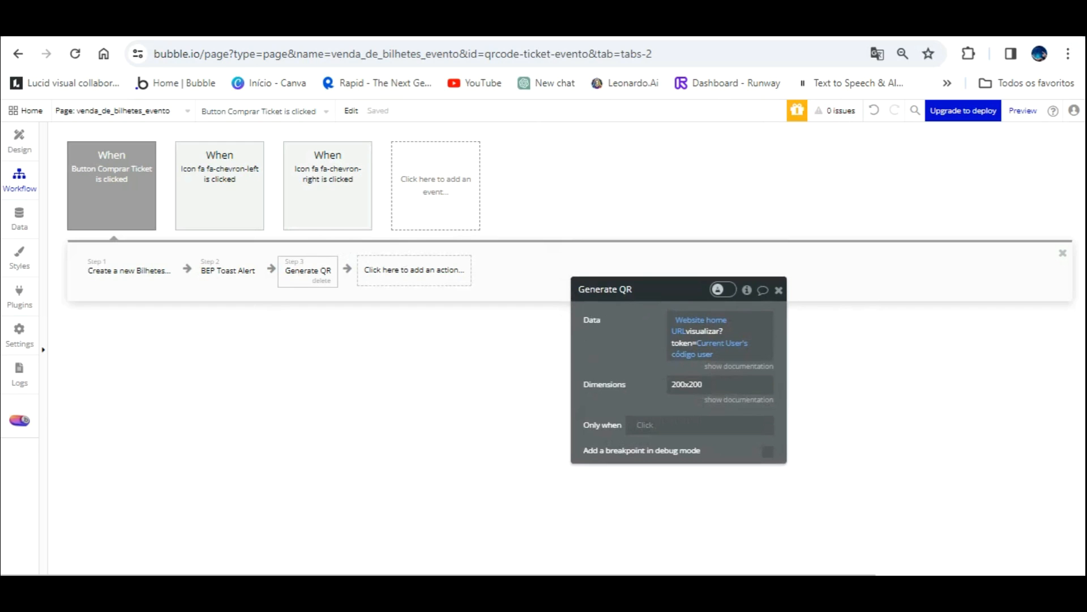
left_click(180, 110)
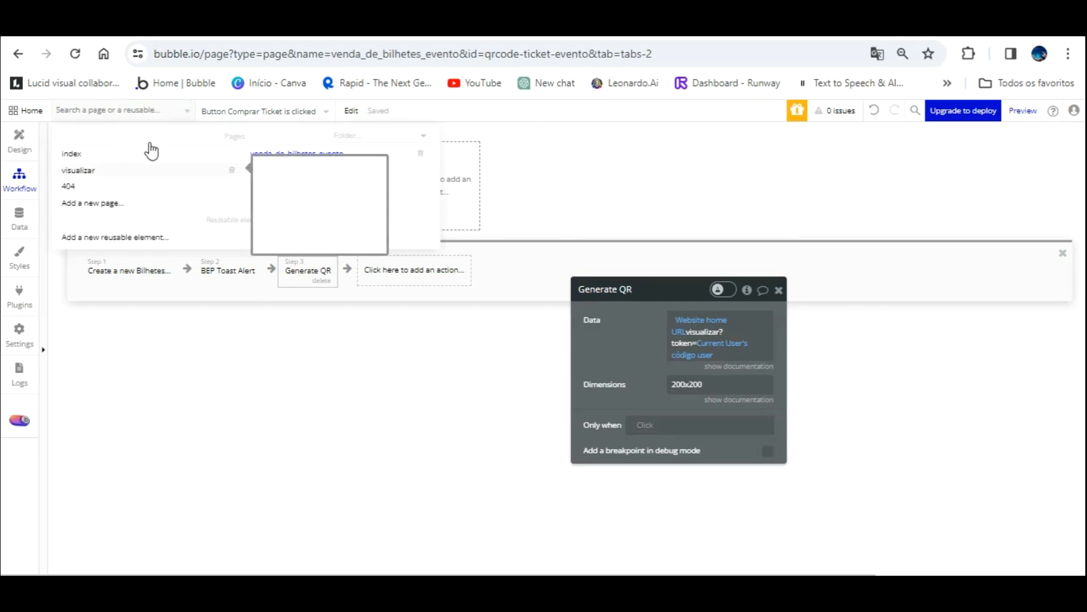
left_click(347, 108)
left_click(265, 307)
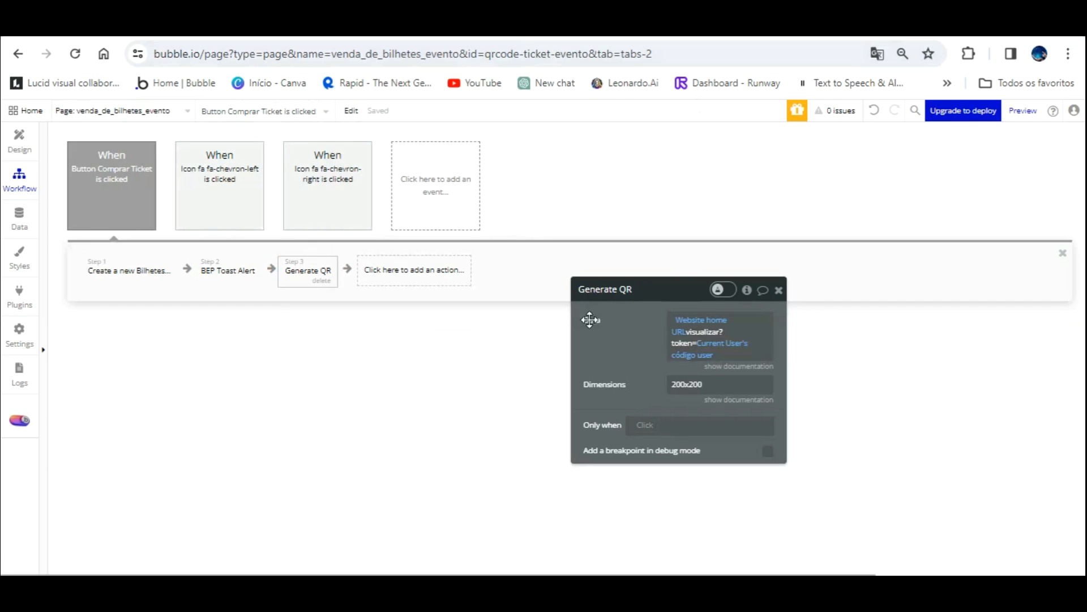
Step: Add a Make changes to thing action as the fourth workflow step with Current User as the thing to change
left_click(382, 262)
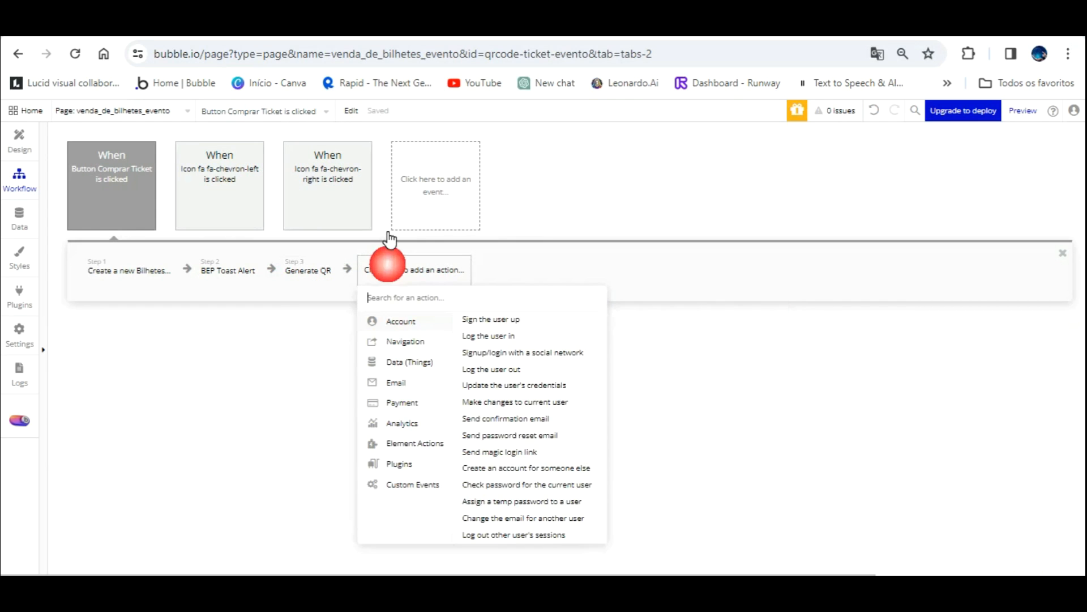
mouse_move(409, 362)
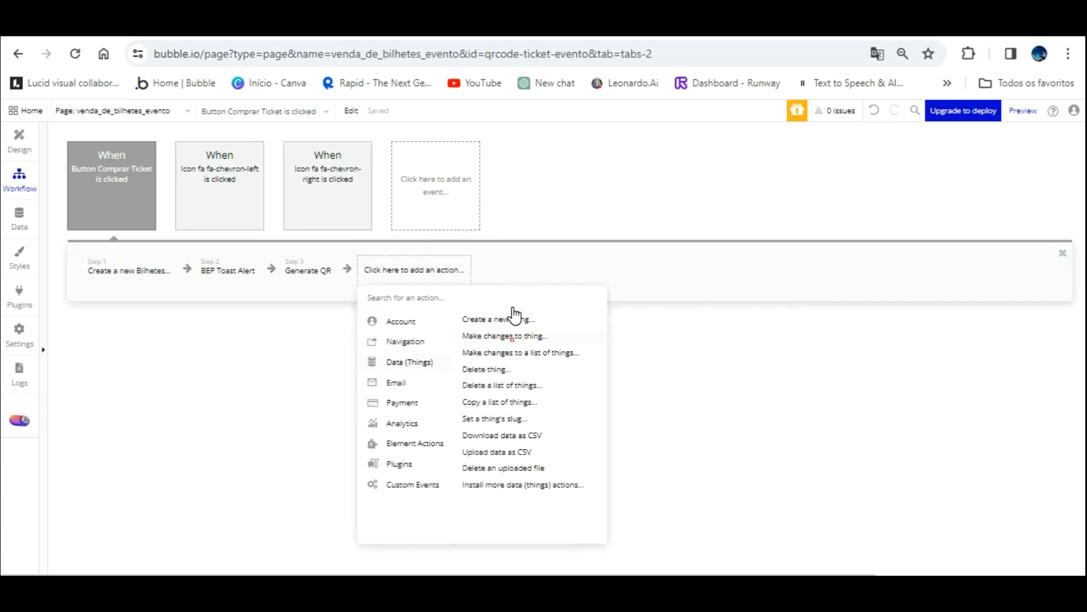
left_click(512, 337)
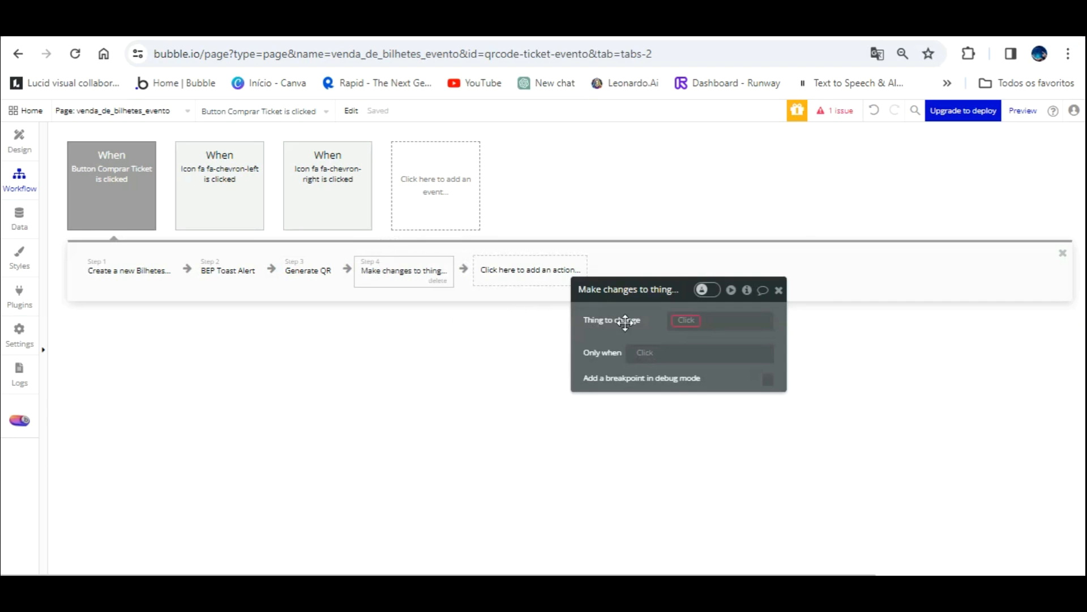
left_click_drag(651, 294, 669, 188)
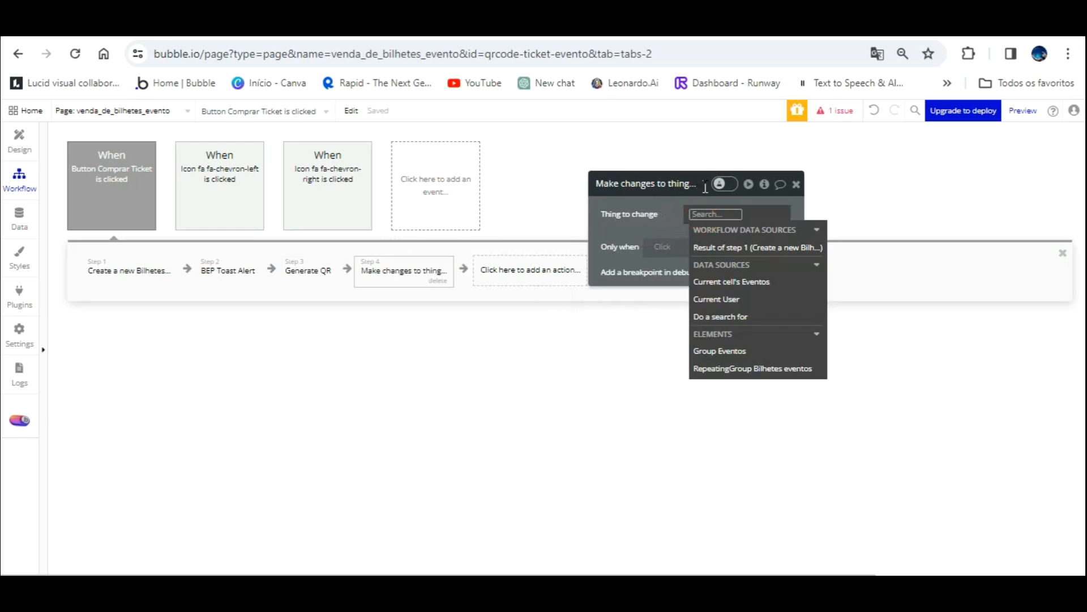
left_click(739, 297)
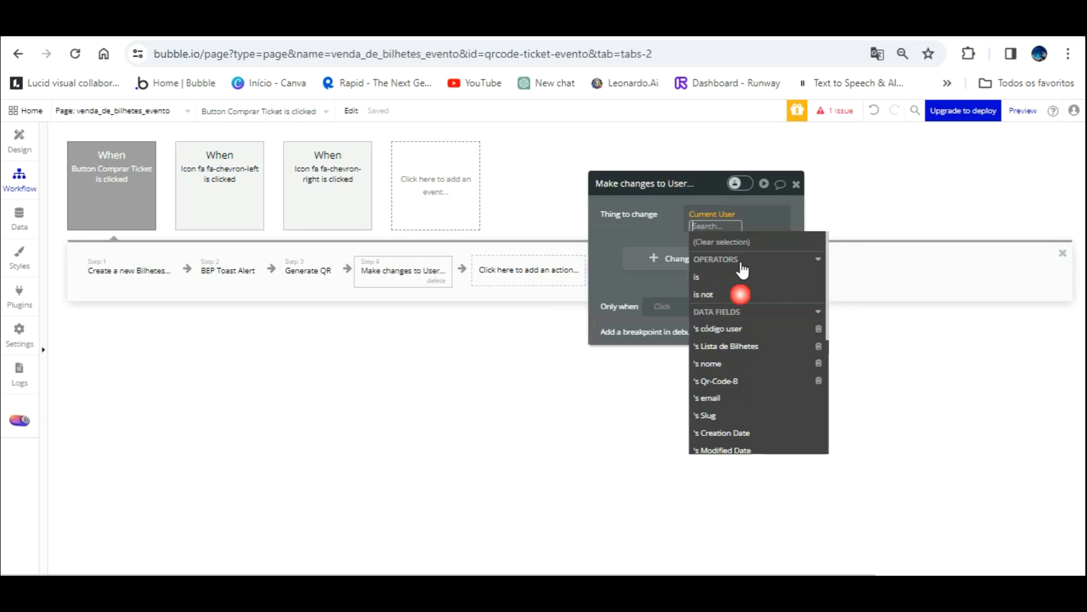
left_click(673, 202)
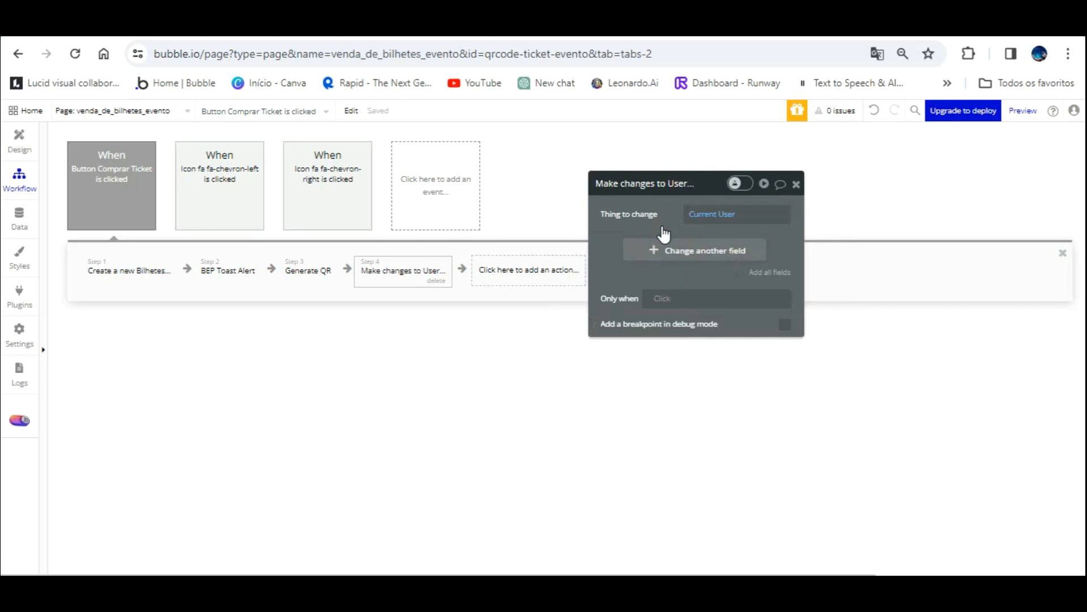
Step: Make the user change add the Result of step 1 (the newly created ticket) to the Lista de Bilhetes field
left_click(668, 249)
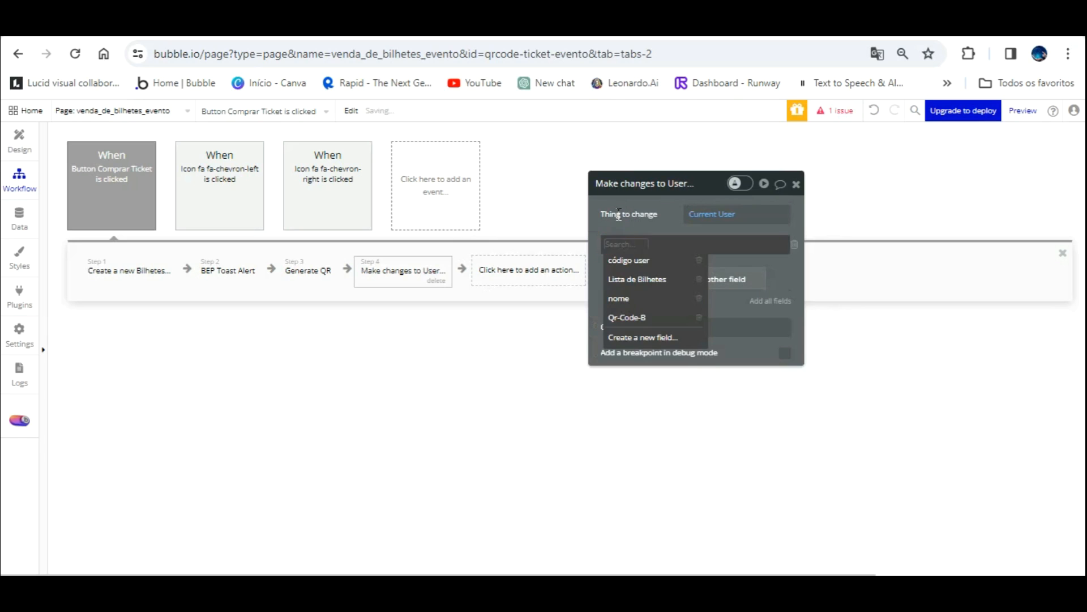
left_click(637, 279)
left_click(671, 243)
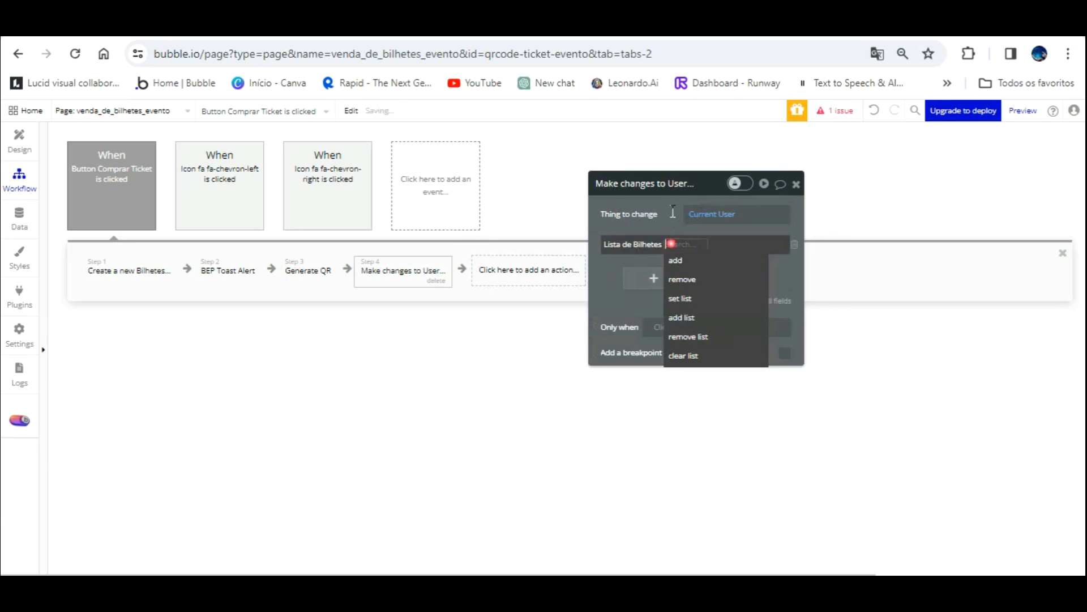
left_click(675, 260)
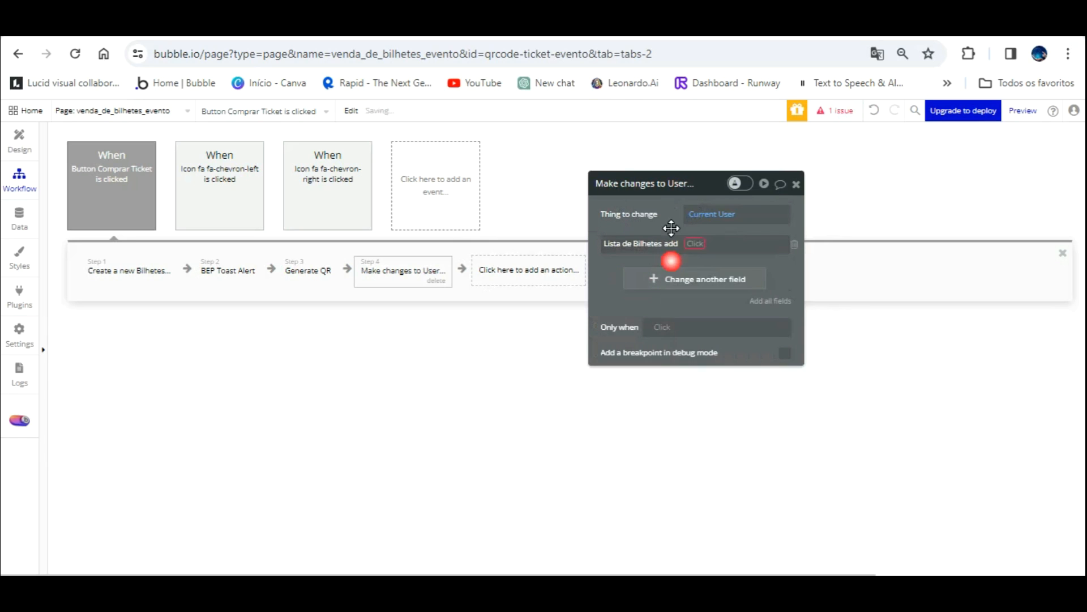
left_click(695, 243)
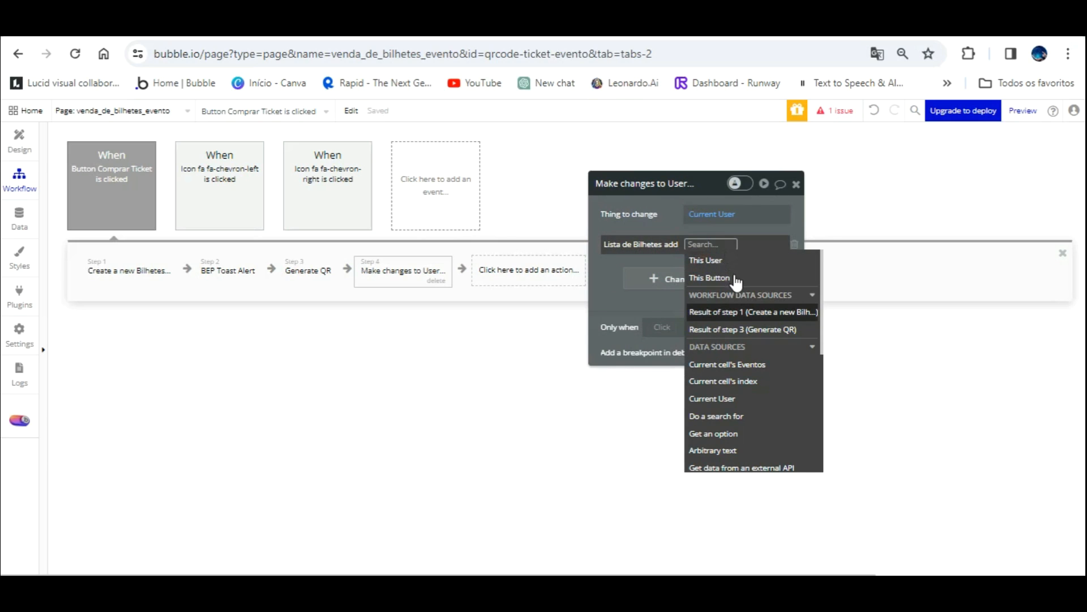
key("Return")
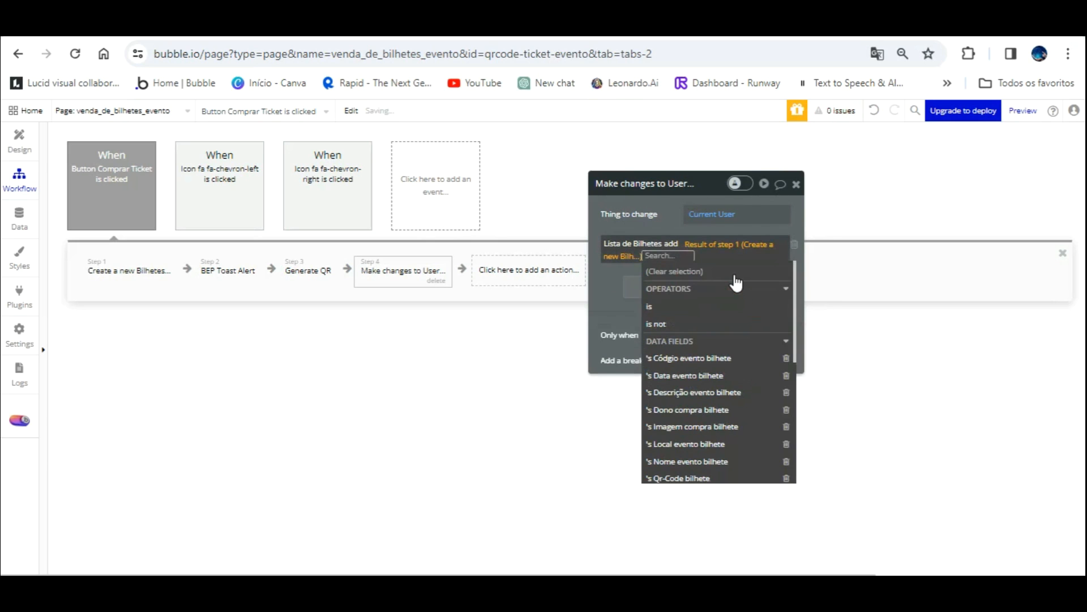
left_click(665, 220)
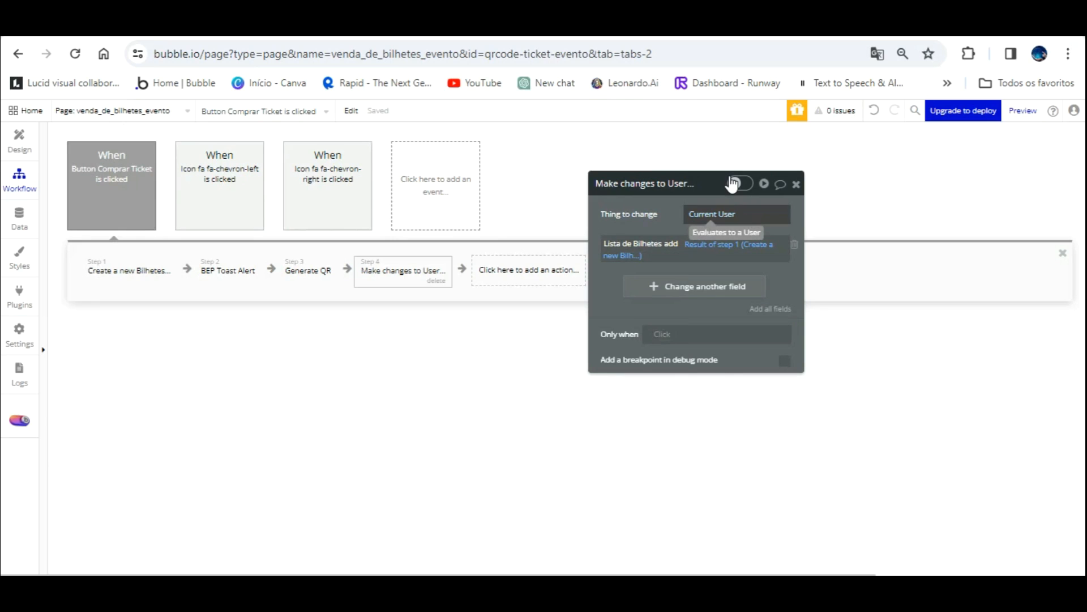
Step: Add the Qr-Code-B field to the user change and set it to Result of step 3 (Generate QR)'s SVG
left_click(660, 285)
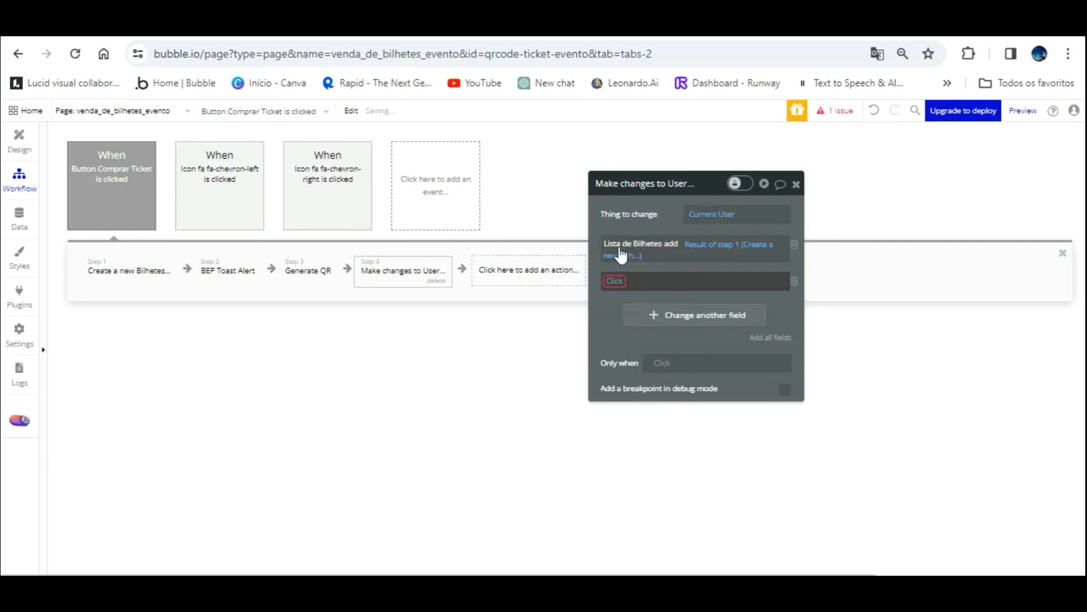
left_click(614, 279)
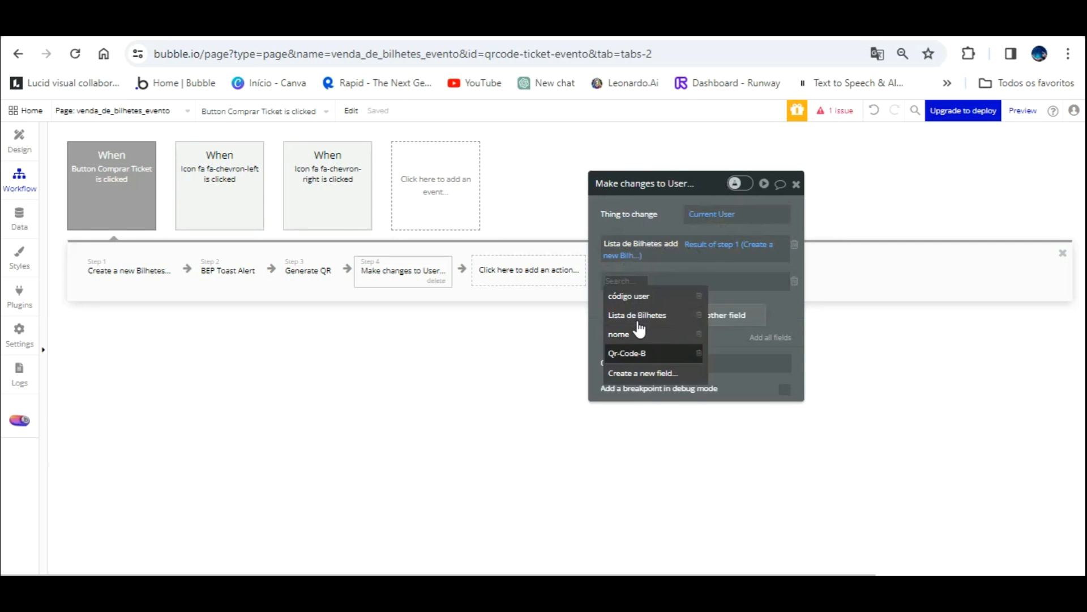
left_click(628, 353)
left_click(668, 279)
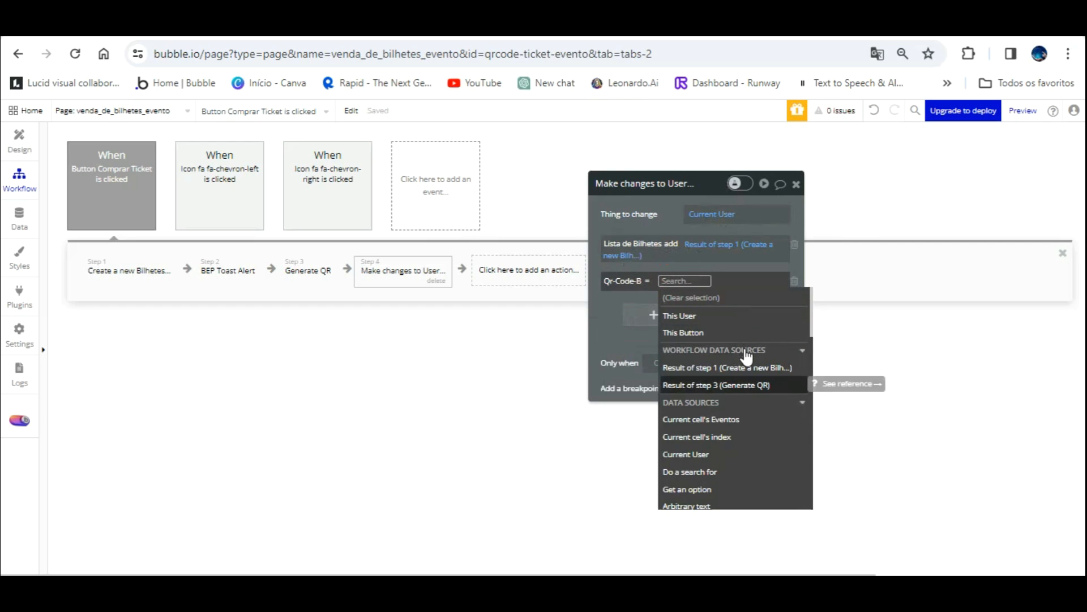
left_click(748, 385)
left_click(745, 371)
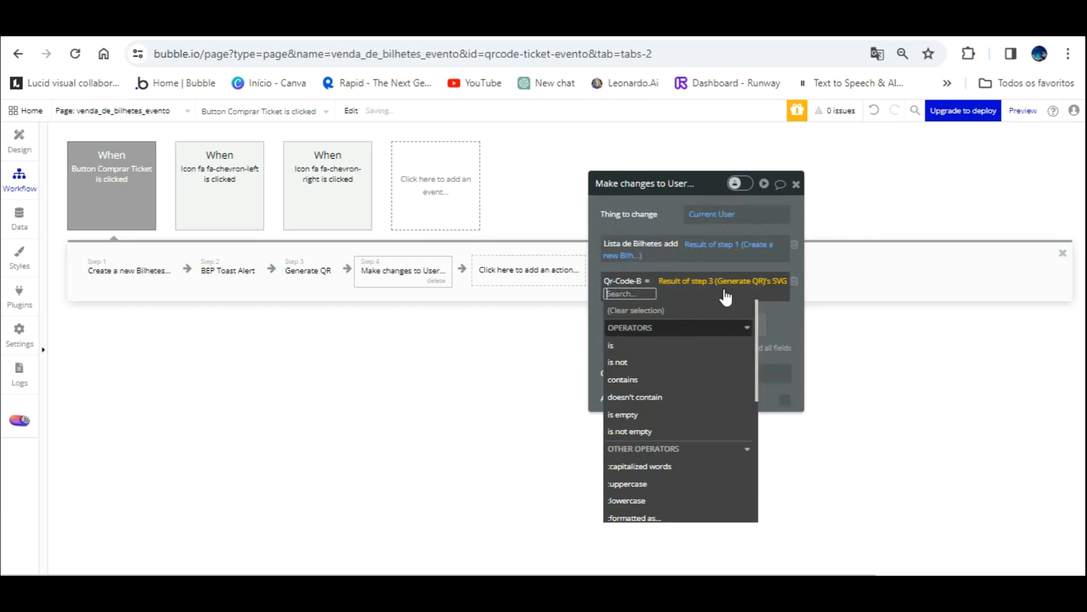
left_click(707, 232)
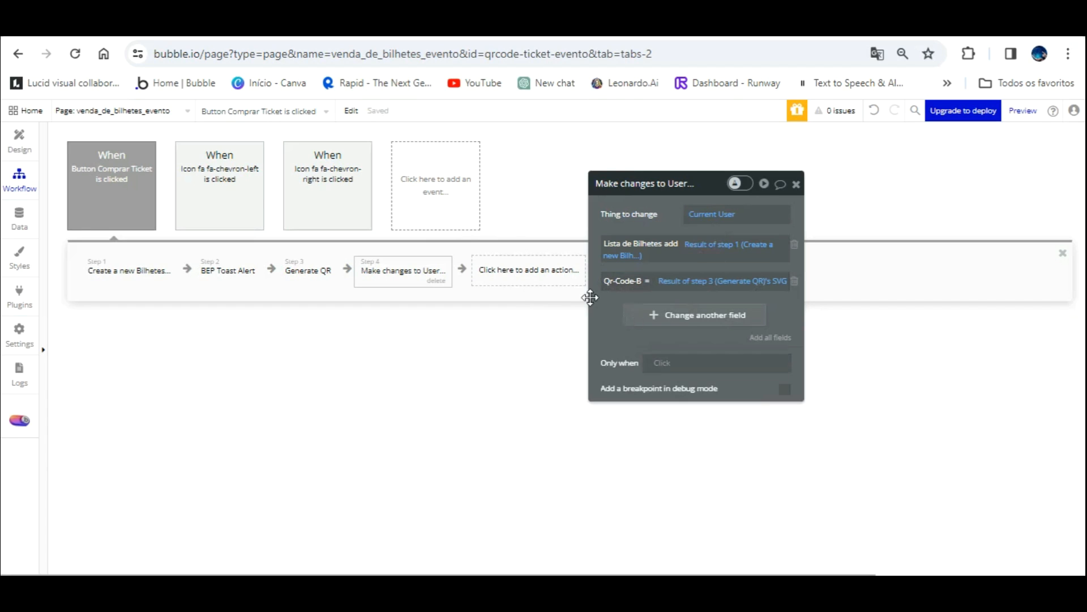
Step: Add a Show element action as the fifth workflow step and set its element to Group Qr-code
left_click(498, 264)
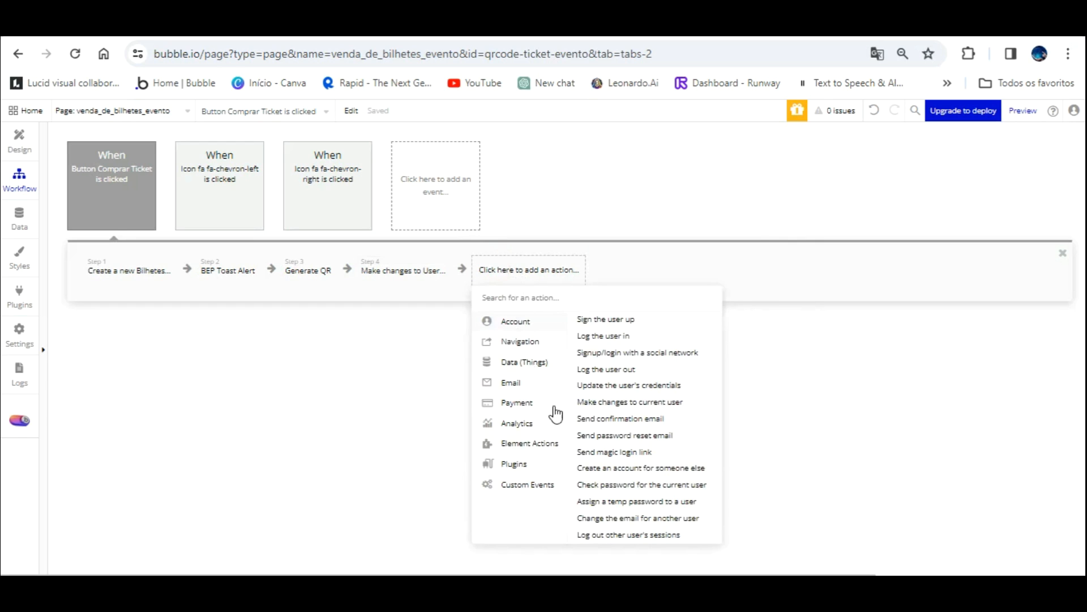
mouse_move(557, 419)
left_click(586, 331)
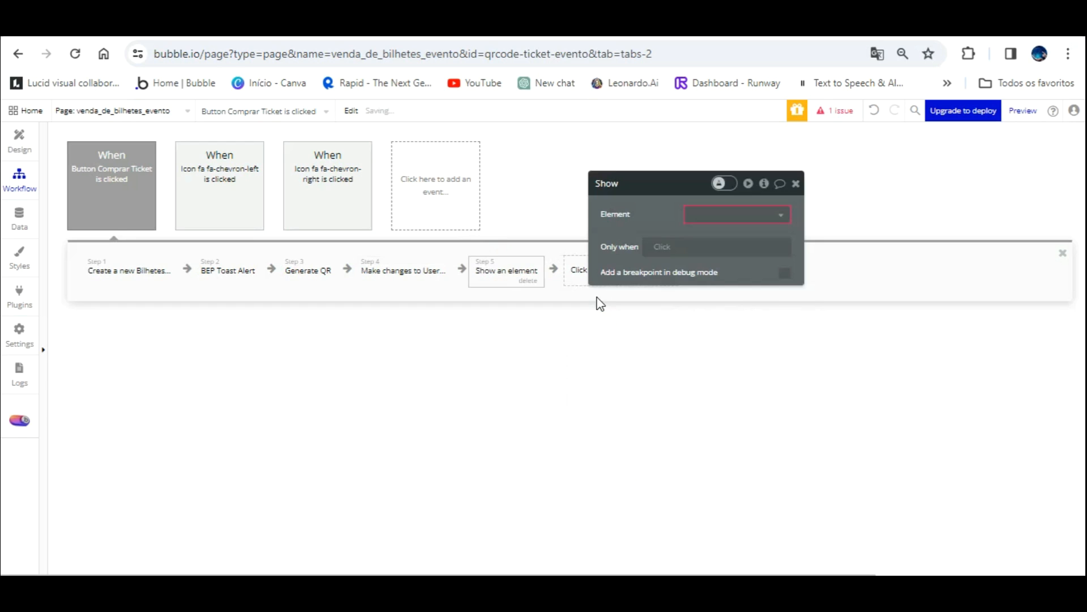
left_click(711, 217)
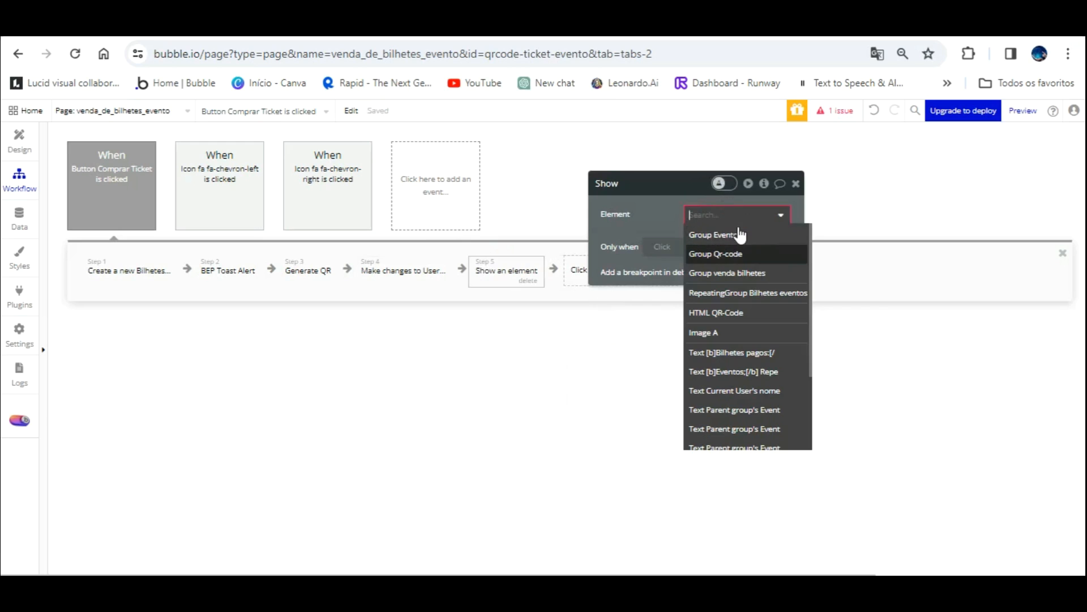
left_click(730, 253)
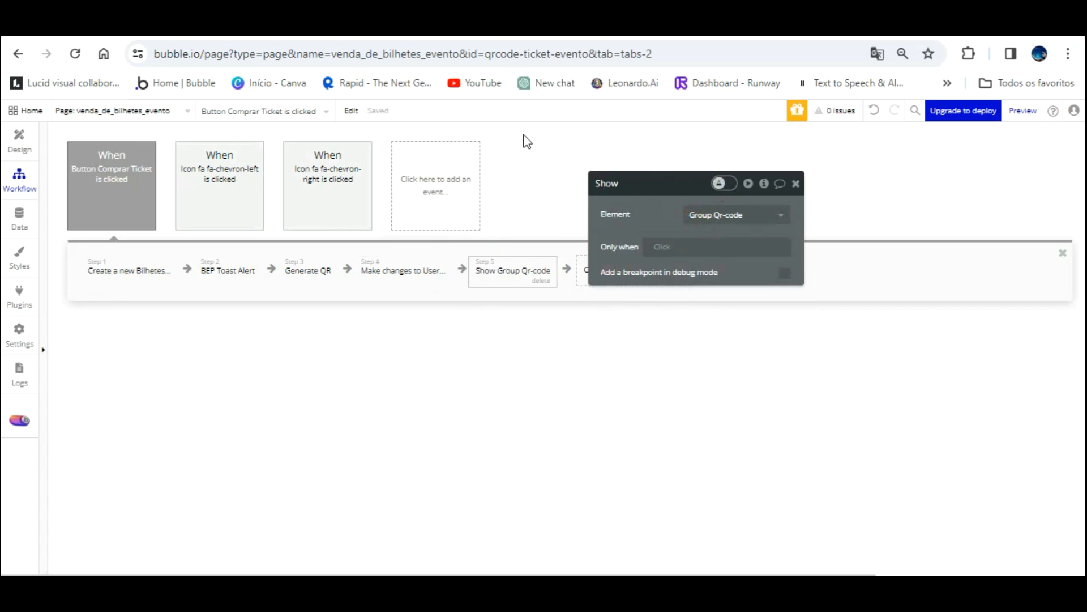
Step: Reload the ticket sales page preview, browse to the R$ 30,00 ebook launch event at Magic Hall, and buy its ticket
left_click(645, 27)
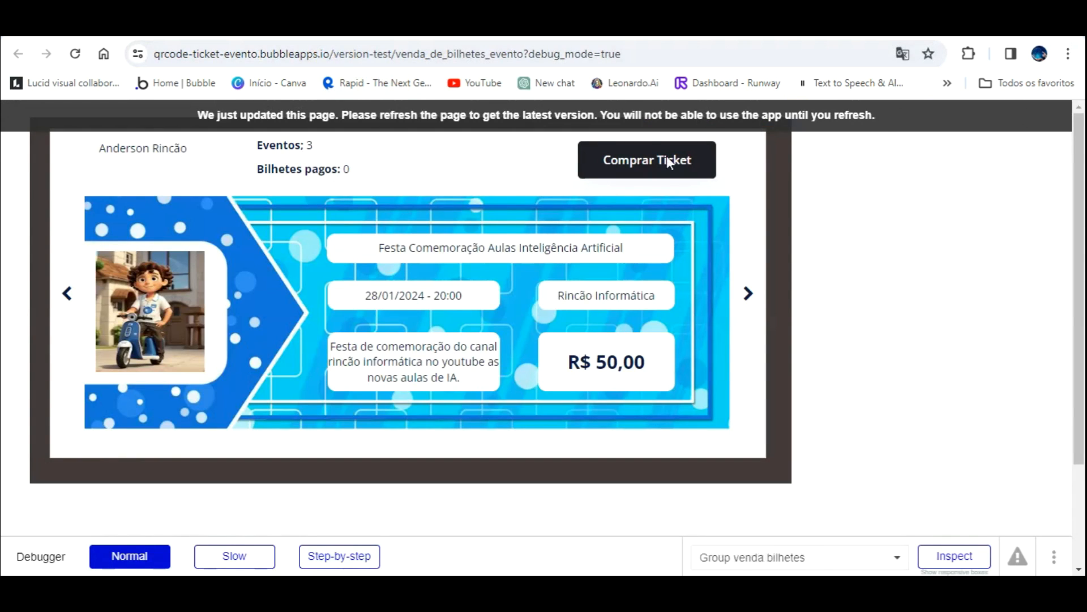
key("F5")
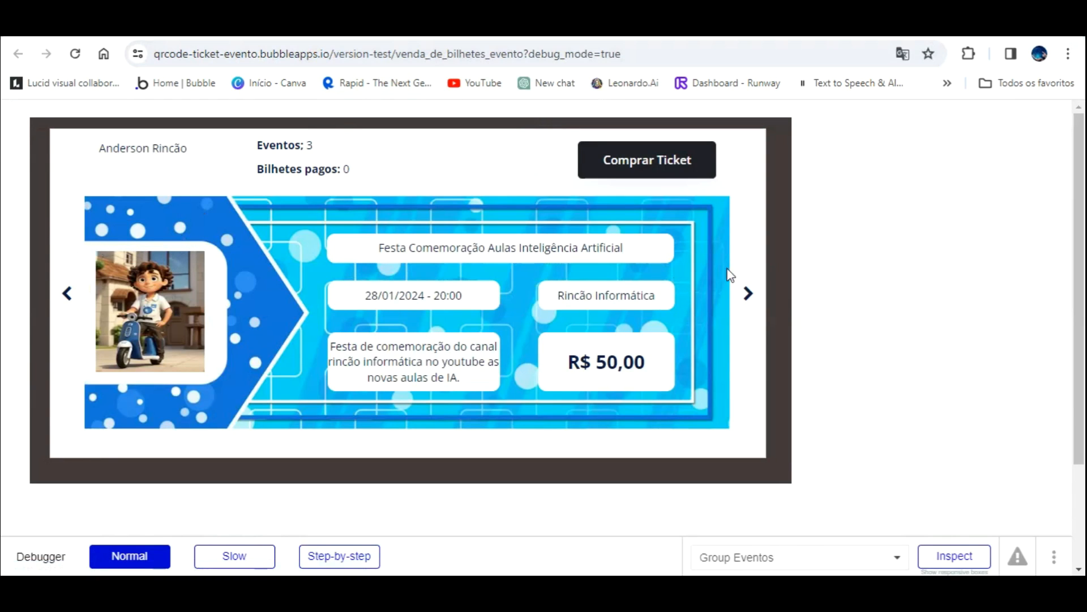
left_click(752, 270)
left_click(752, 271)
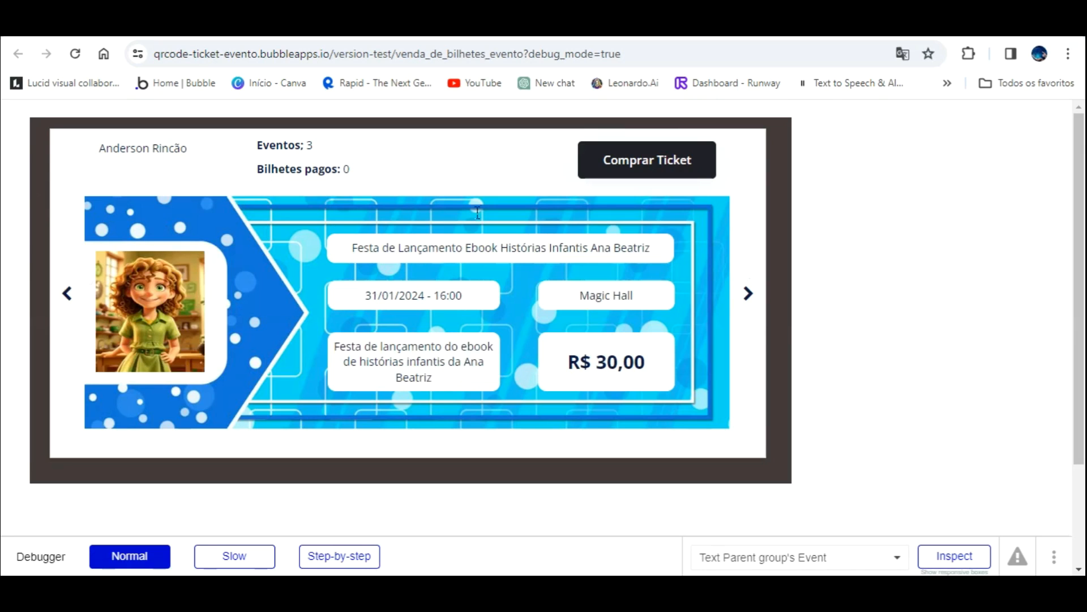
left_click(603, 154)
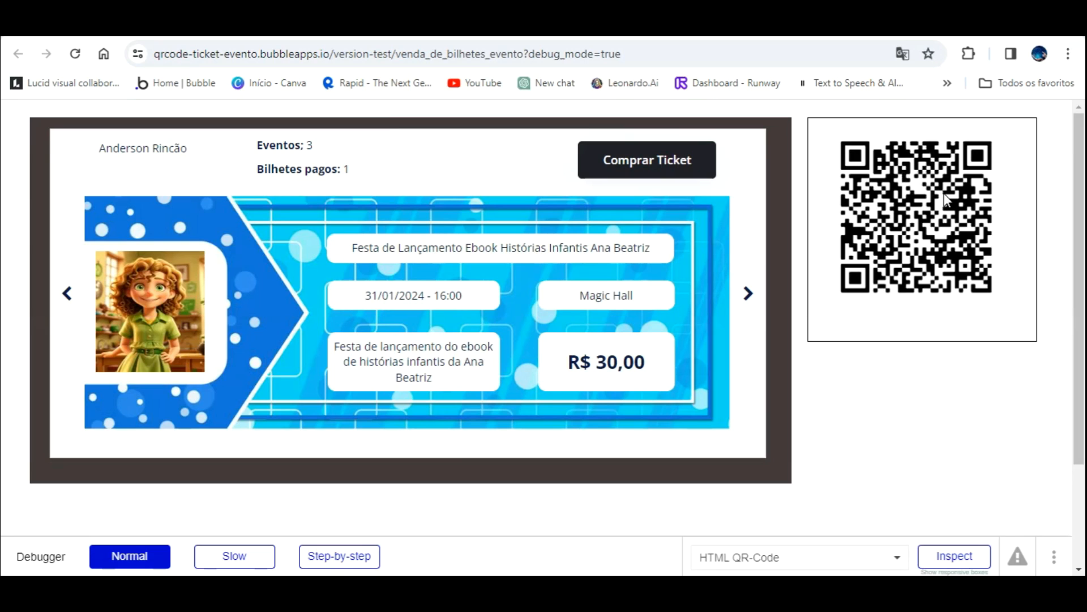
Step: Return to the editor and examine the All Users app data for the saved ticket and QR code, reloading the editor
left_click(680, 23)
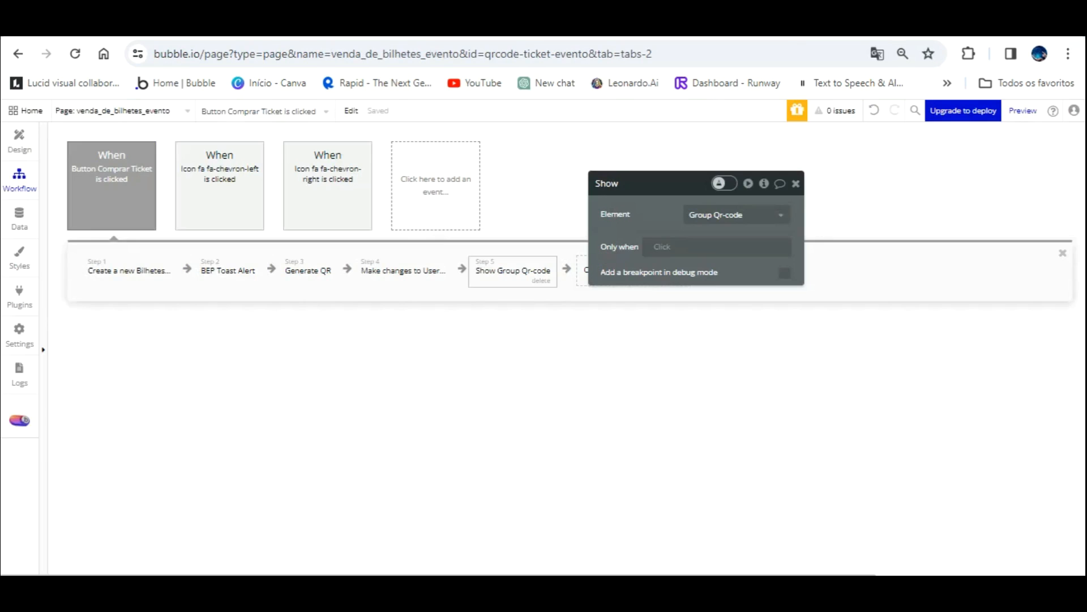
left_click(170, 109)
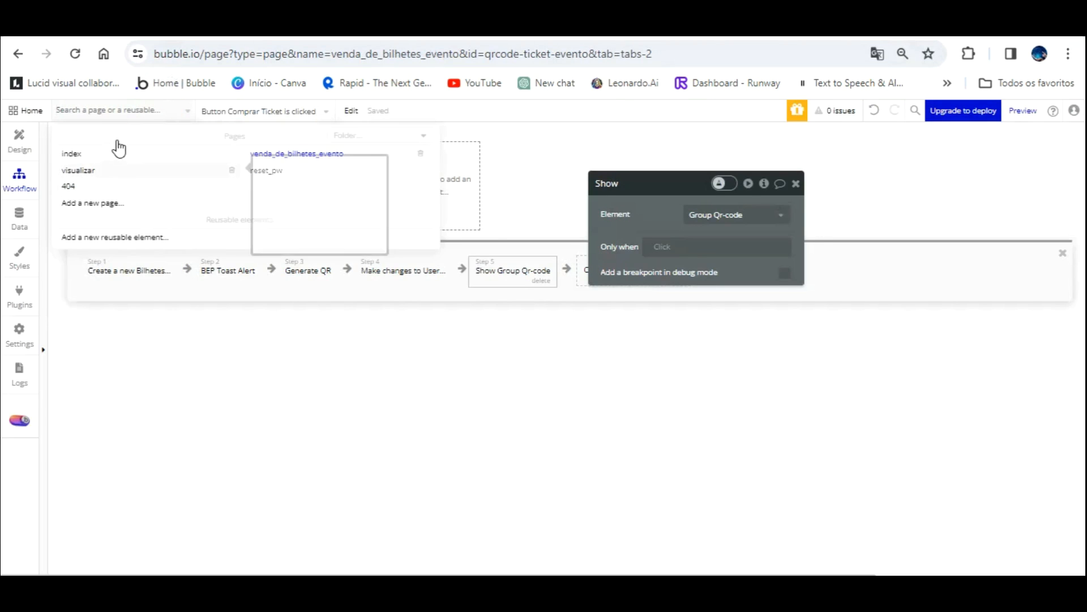
left_click(792, 24)
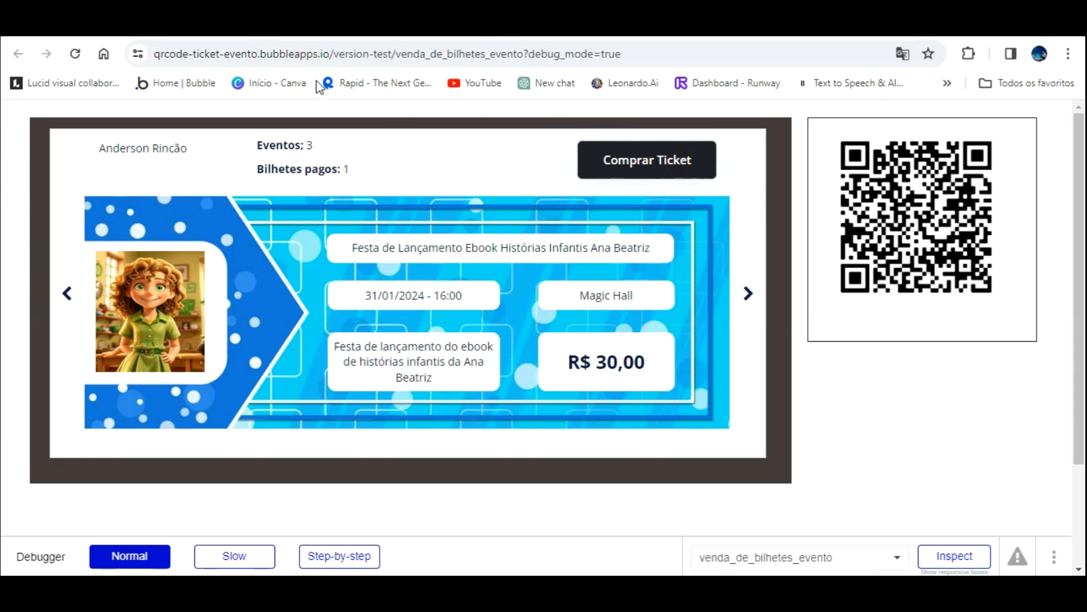
left_click(255, 24)
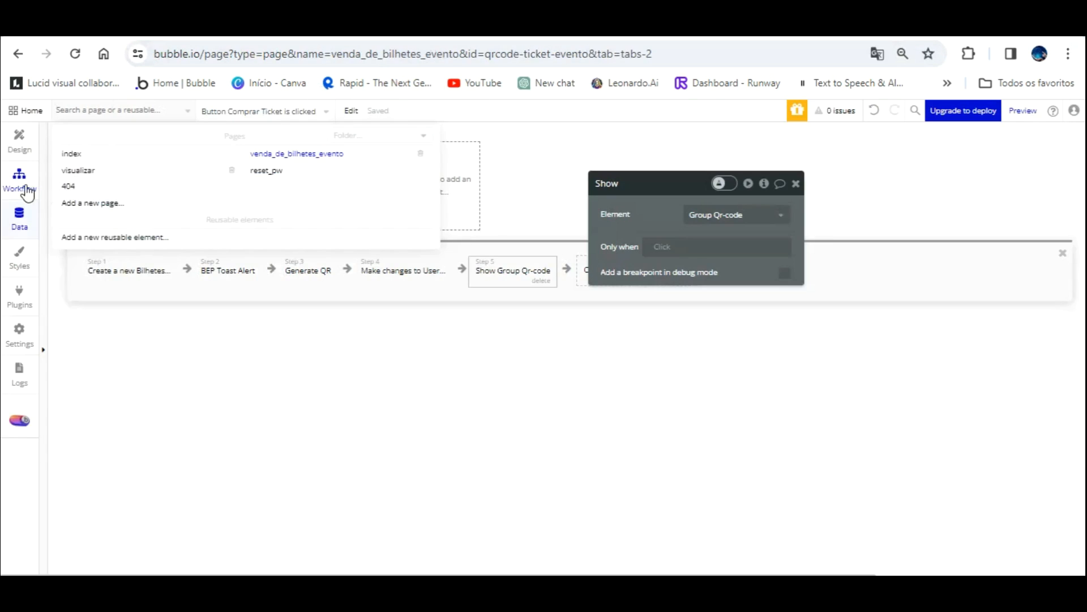
left_click(19, 217)
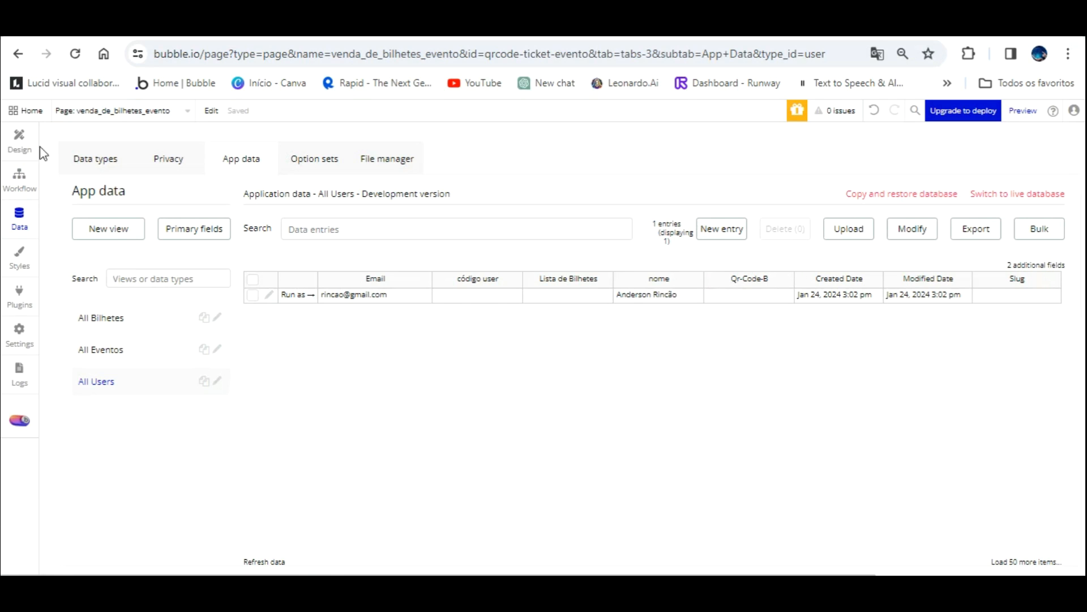
left_click(19, 177)
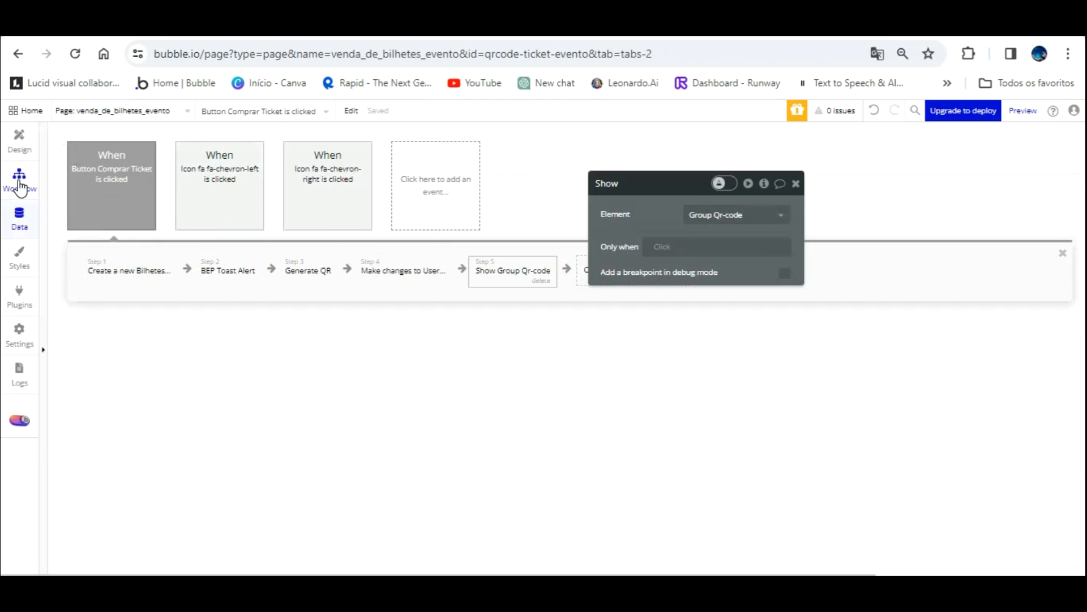
left_click(20, 218)
left_click(75, 53)
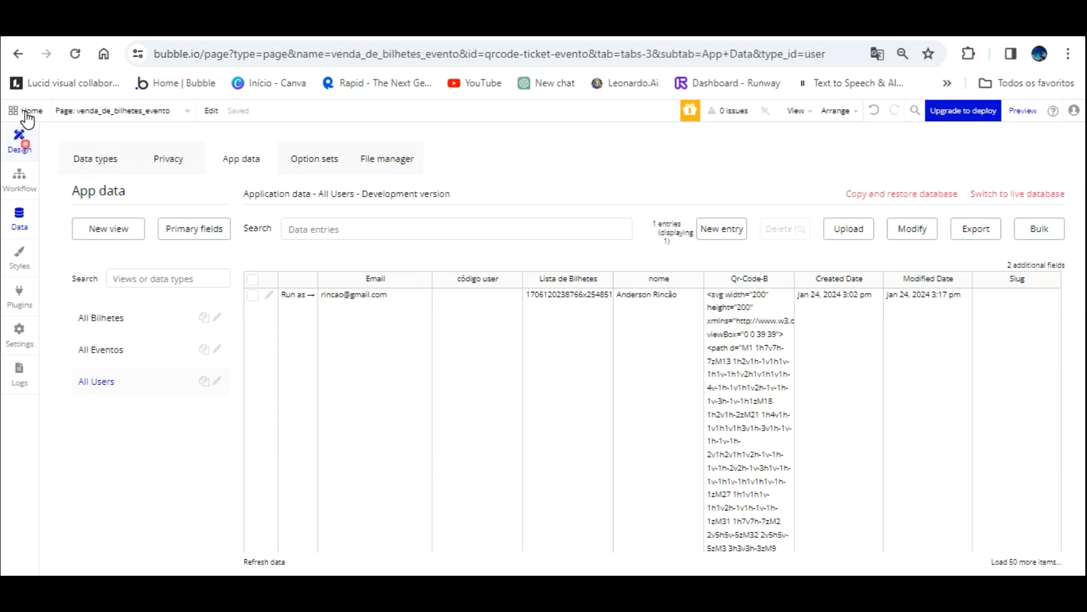
Step: Open the visualizar page for design and draw a group about 1013 by 439 px across its upper part
left_click(20, 133)
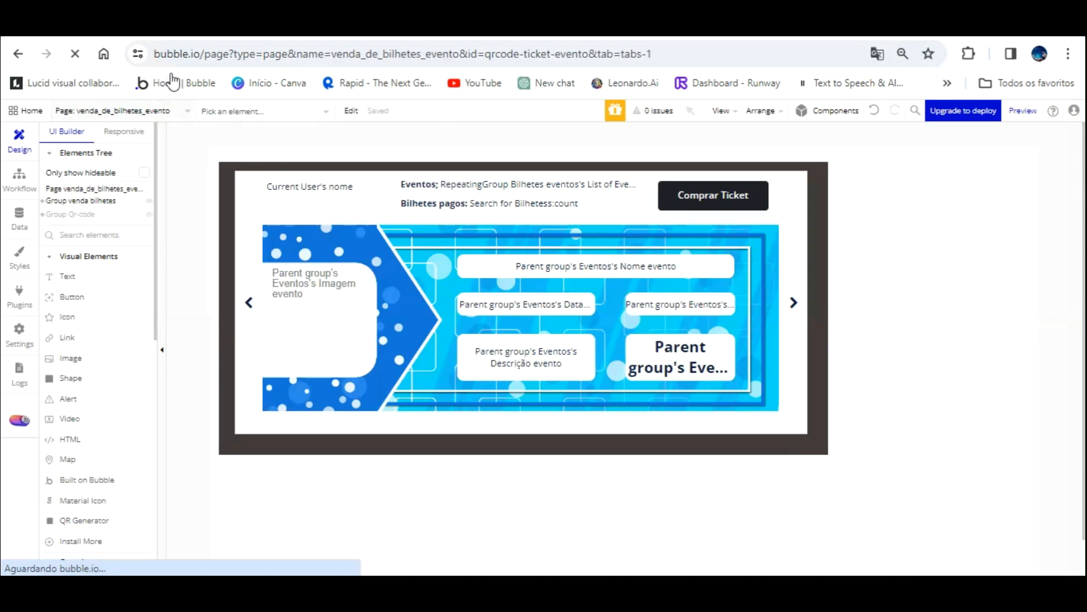
left_click(172, 109)
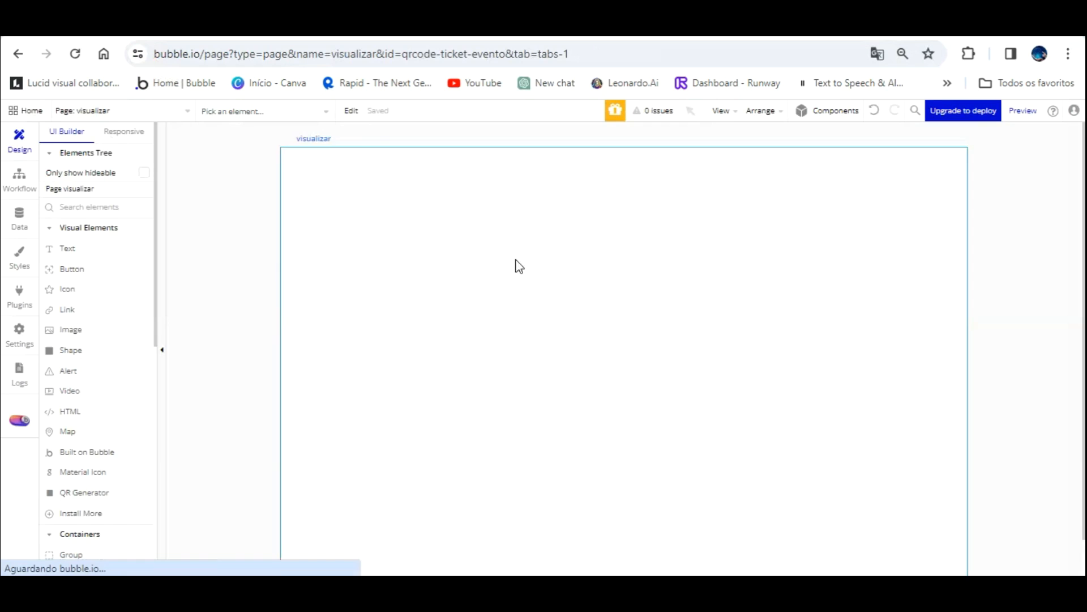
left_click(701, 291)
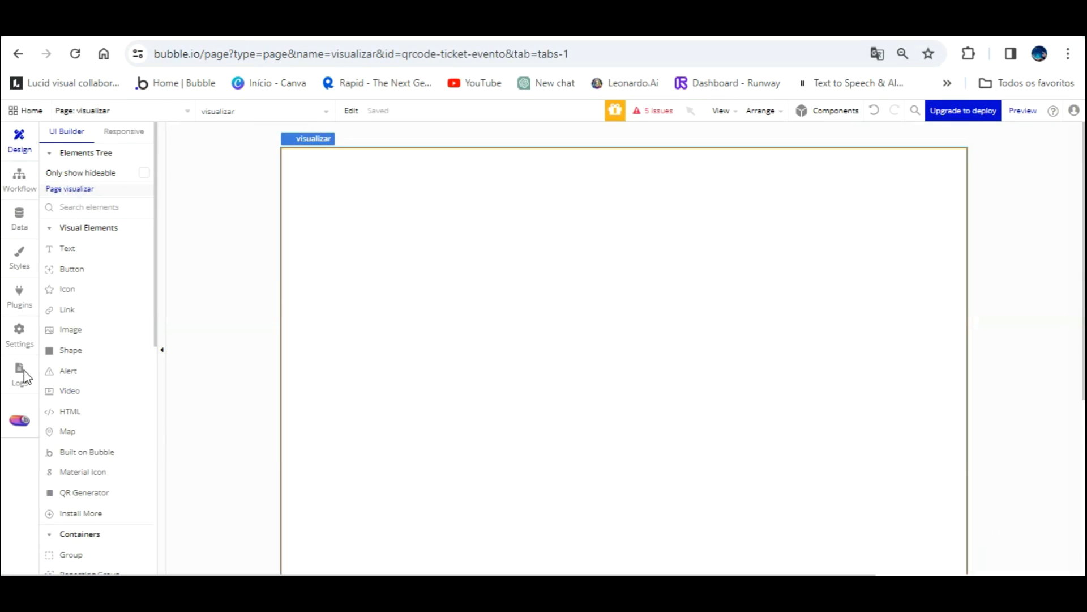
scroll(107, 427, "down", 2)
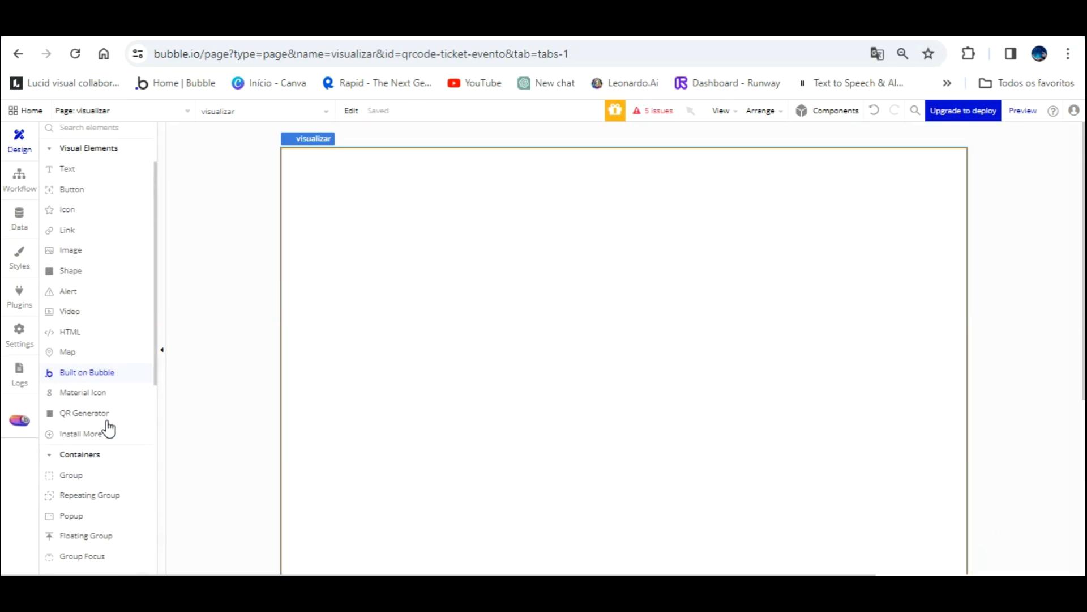
mouse_move(302, 162)
left_mouse_down()
mouse_move(558, 308)
mouse_move(946, 408)
mouse_move(947, 440)
left_mouse_up()
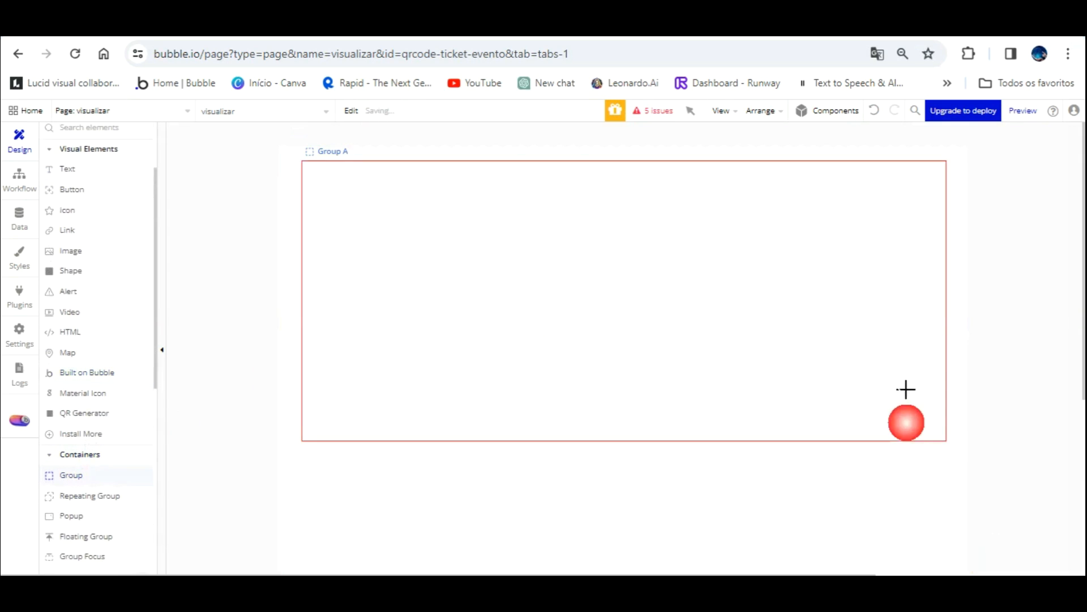
Step: Add a text element at the top of the group reading "Ticket Evento: Por favor , confira os dados do seu ticket!" on two lines
left_click(68, 168)
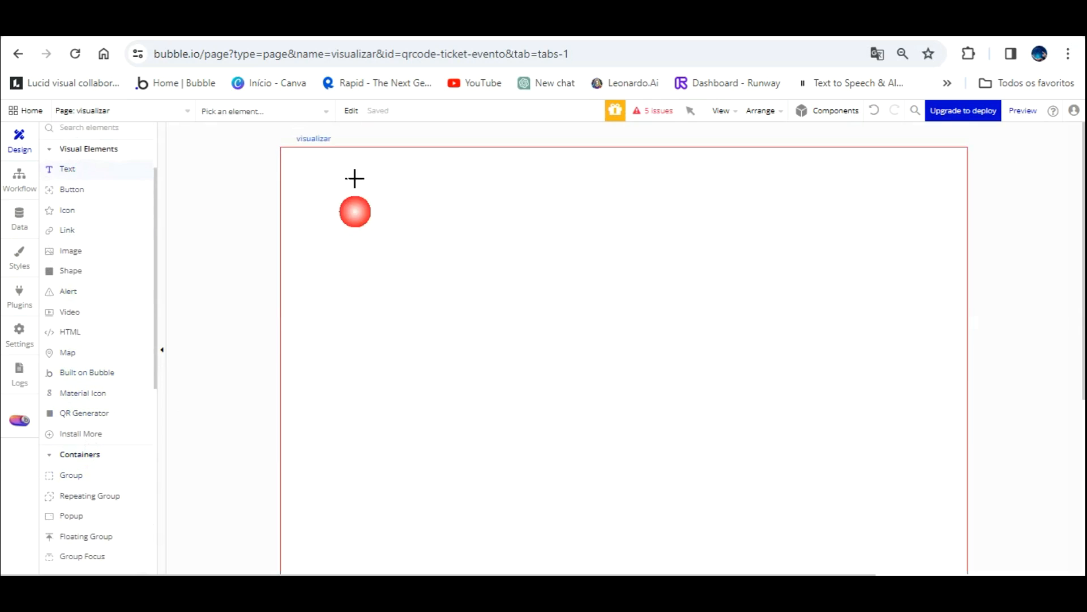
left_click_drag(472, 164, 810, 170)
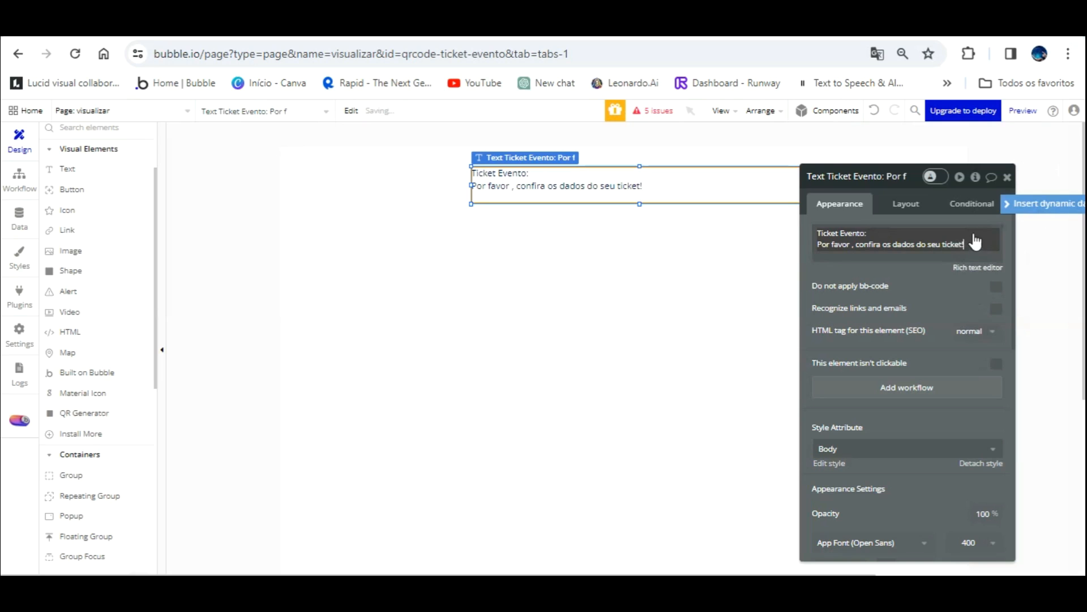
Step: Bold the "Ticket Evento:" line and center both lines in the rich text editor, saving the formatting
left_click(978, 266)
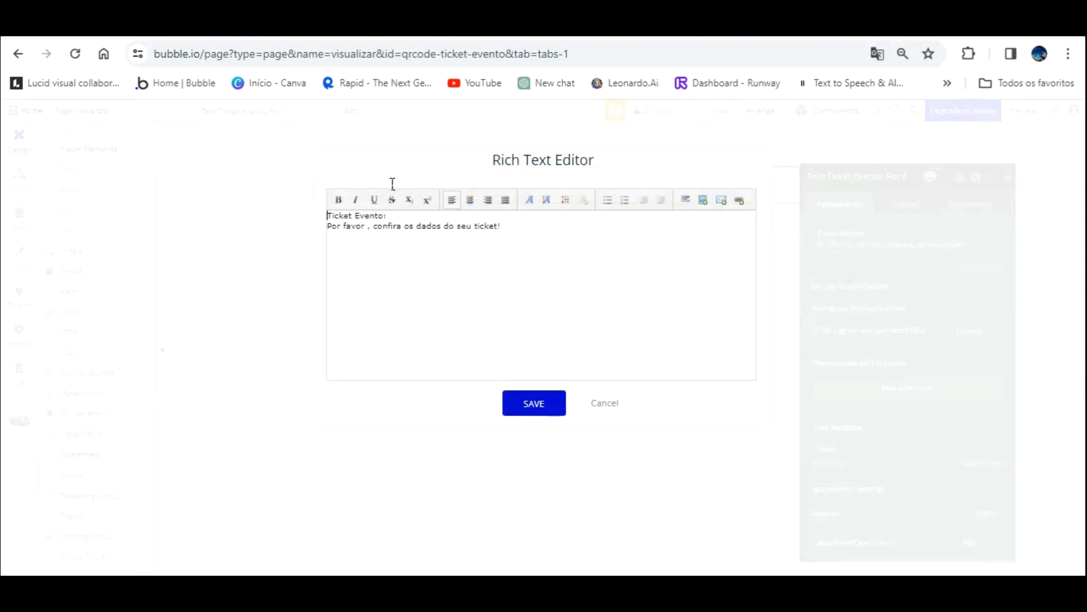
left_click_drag(393, 184, 337, 187)
key("ctrl+b")
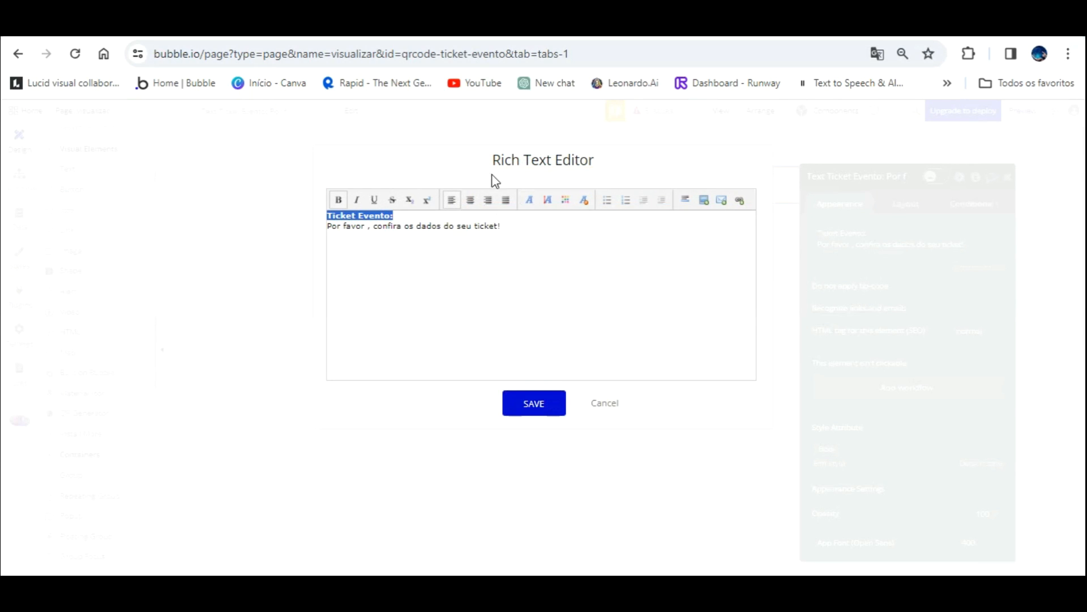
left_click_drag(501, 226, 318, 191)
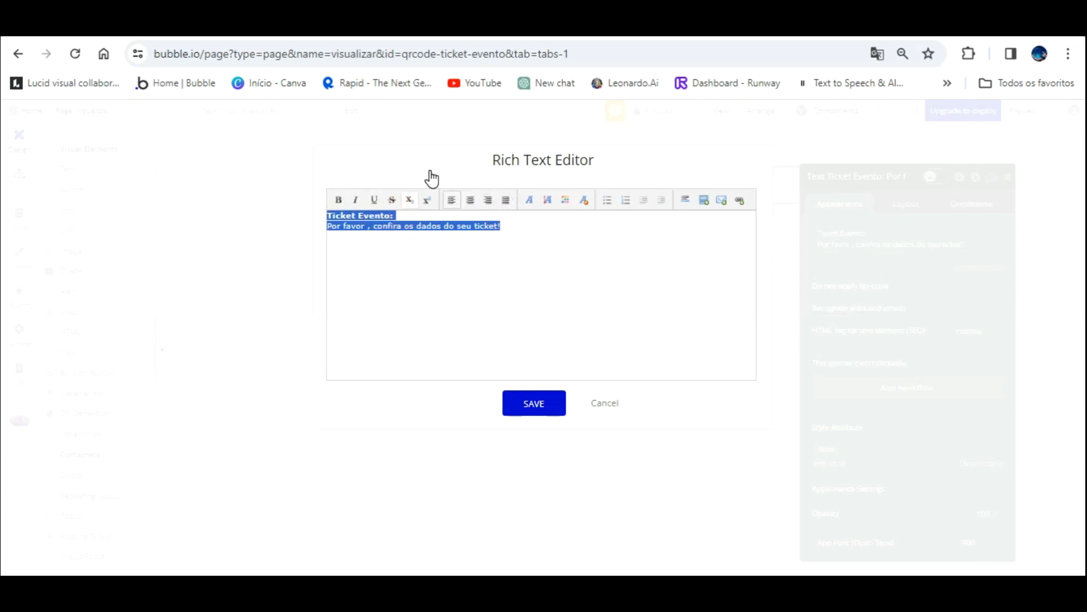
left_click(470, 200)
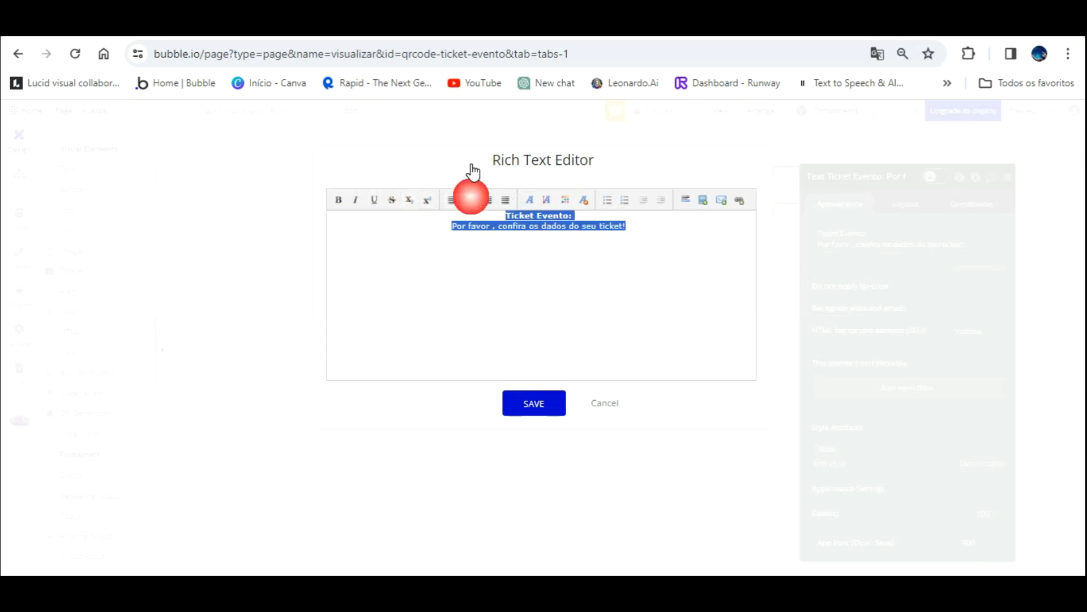
left_click(543, 402)
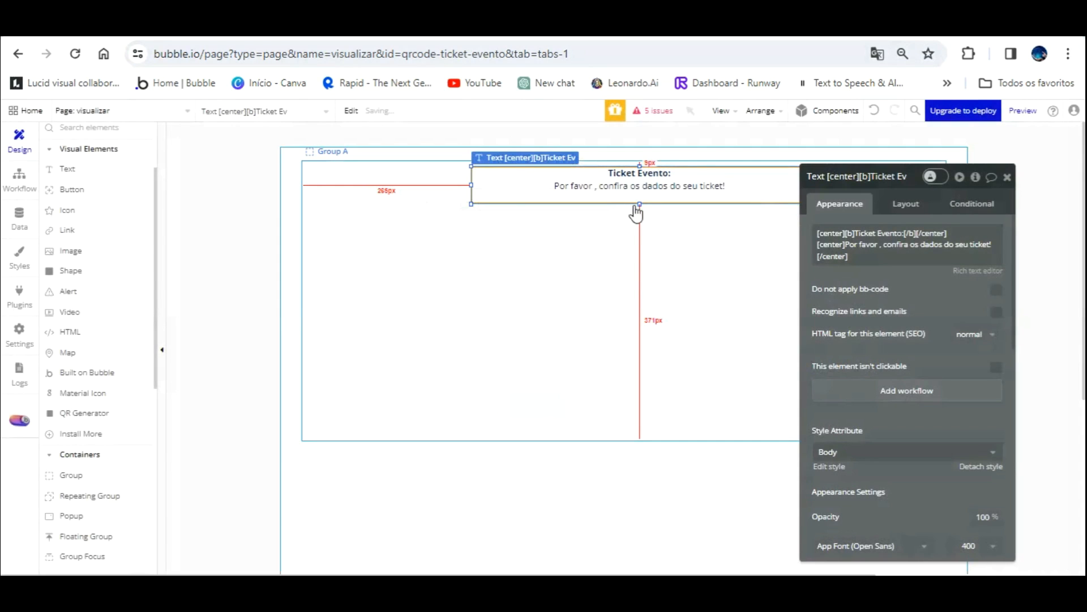
Step: Center the heading text vertically within its element
scroll(963, 288, "down", 3)
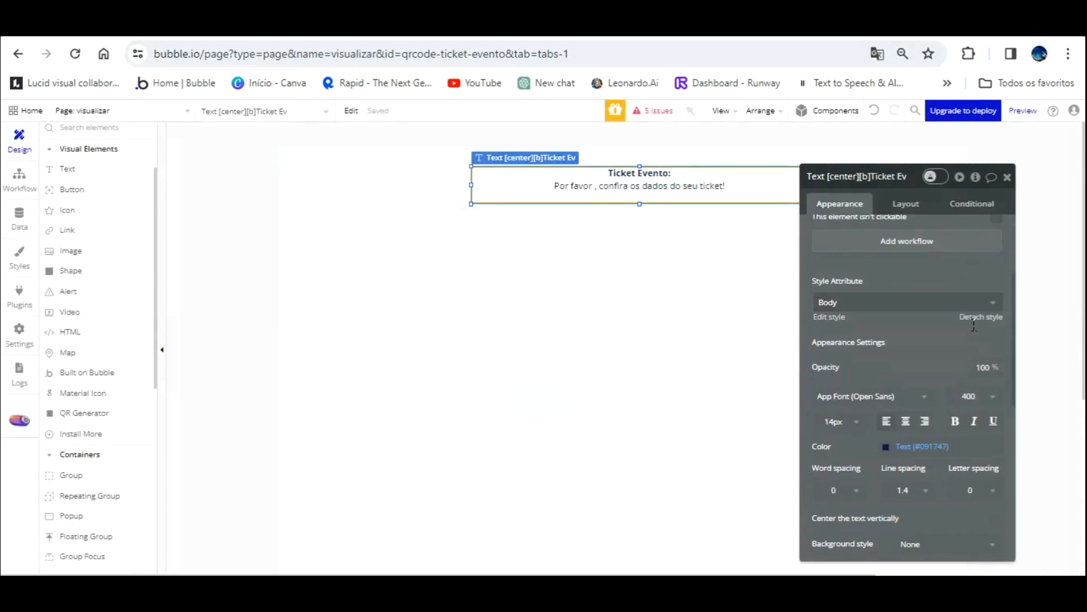
scroll(934, 416, "down", 2)
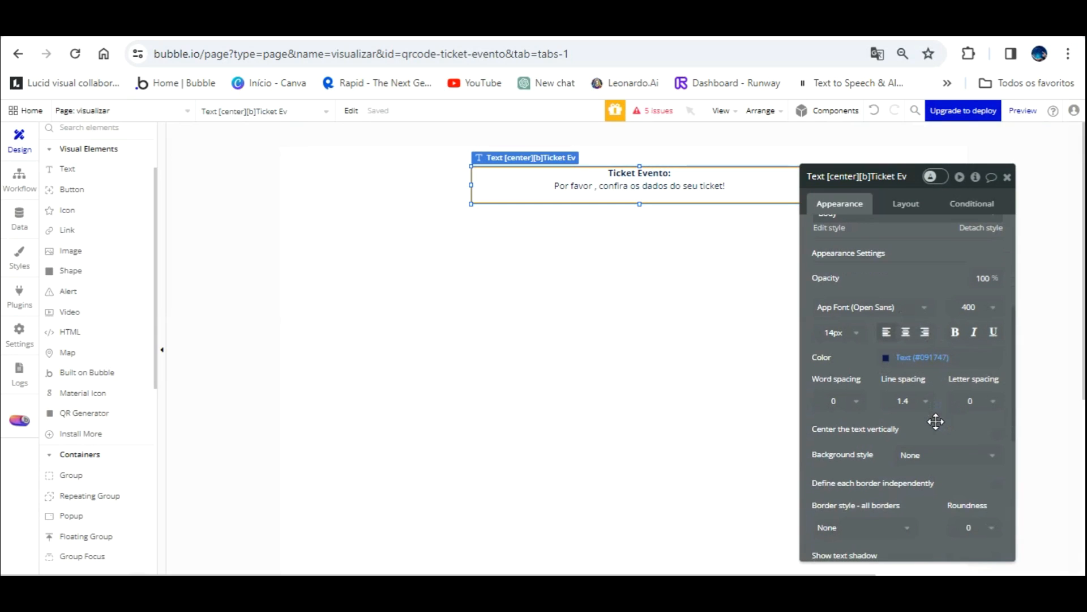
left_click(996, 430)
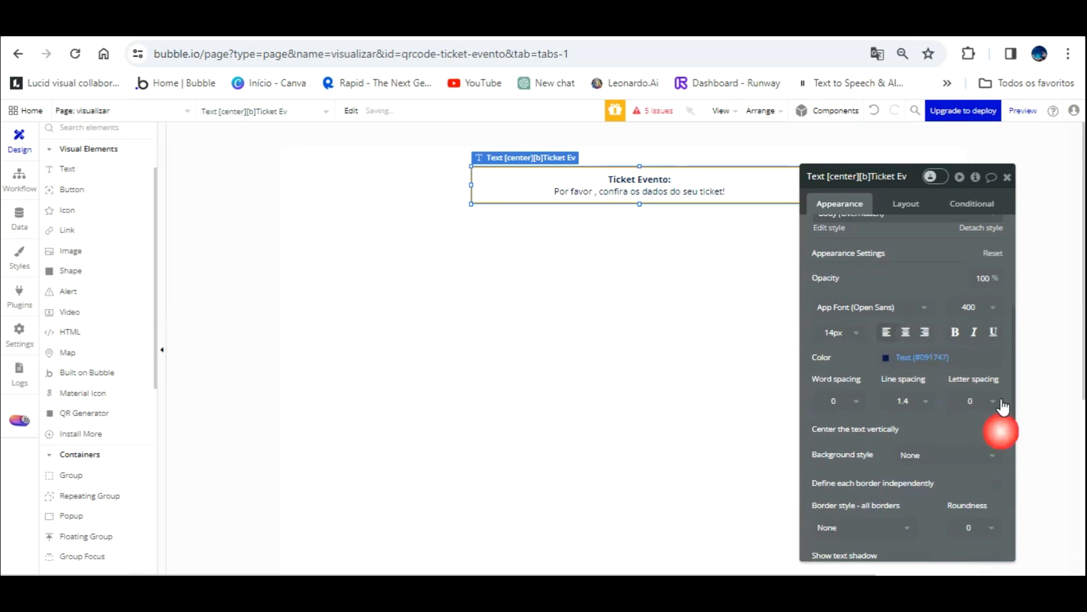
Step: Extend Group A downward to a height of about 506 px
left_click(594, 238)
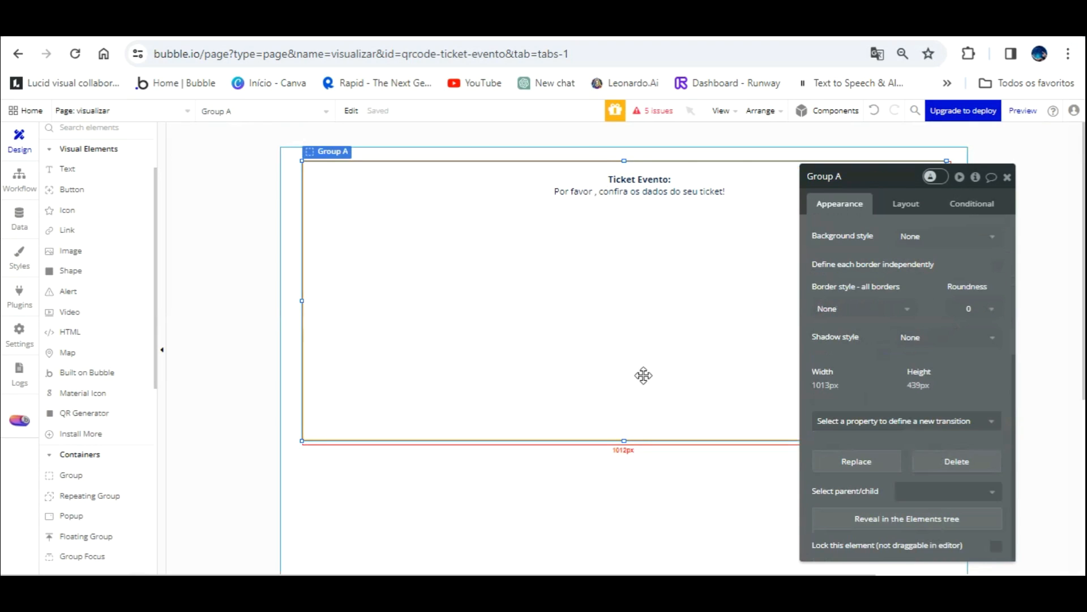
left_click_drag(623, 409, 623, 451)
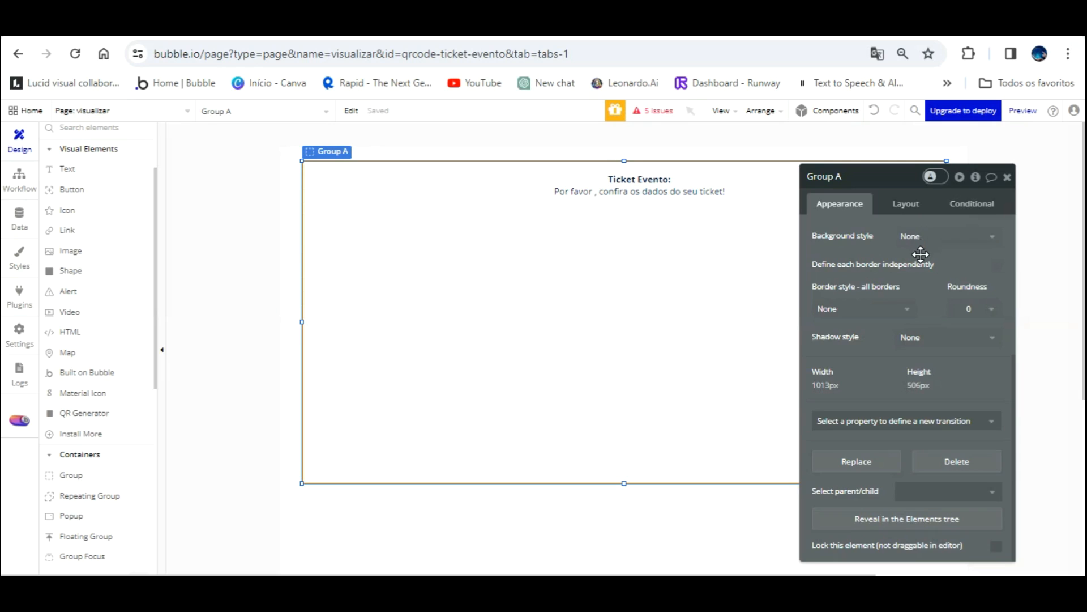
Step: Detach Group A from its Standard Group style and give it a flat background color of #685C5C
scroll(921, 254, "up", 3)
scroll(951, 308, "up", 2)
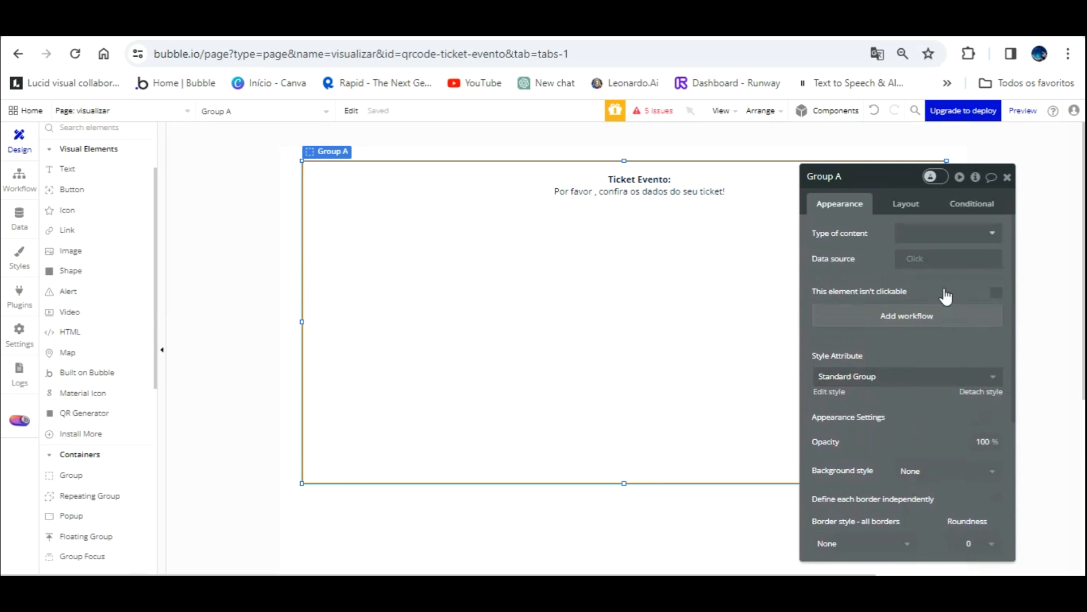
left_click(965, 390)
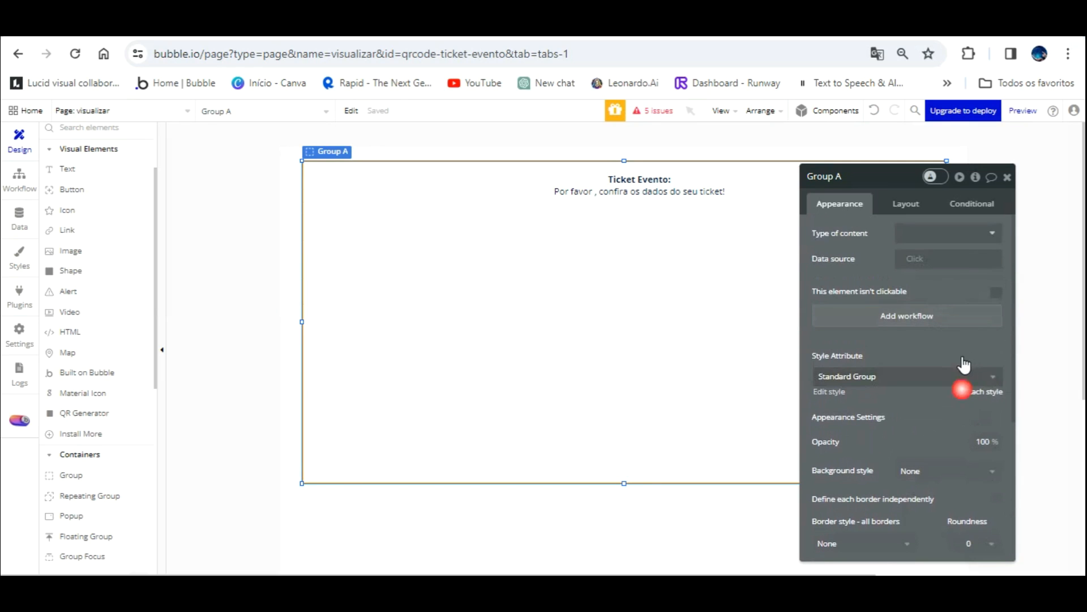
scroll(951, 340, "down", 3)
left_click(929, 295)
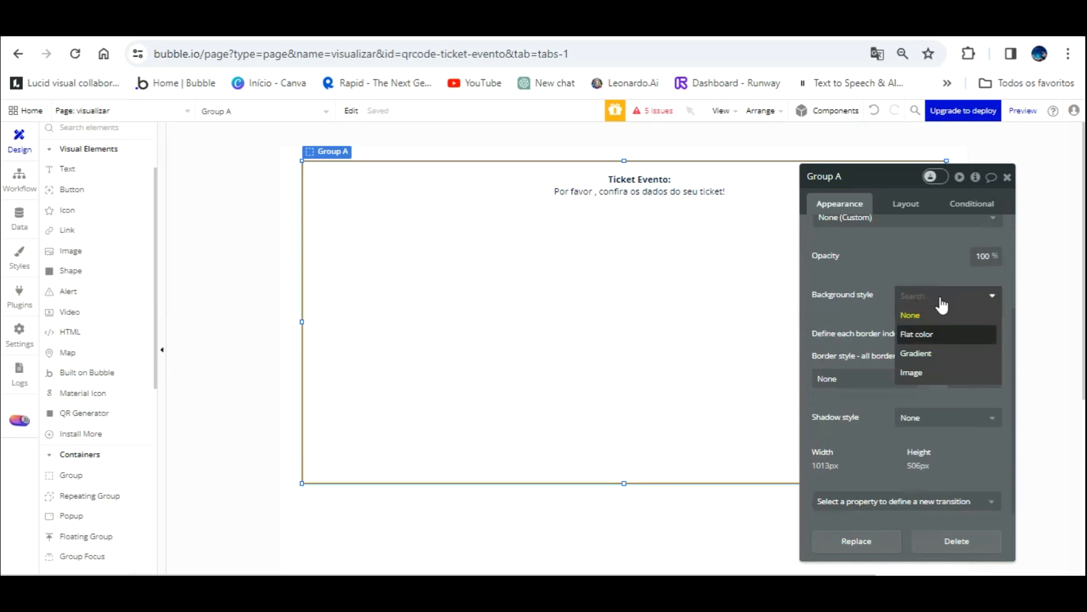
left_click(920, 333)
left_click(940, 320)
mouse_move(906, 340)
left_mouse_down()
mouse_move(905, 391)
mouse_move(906, 349)
mouse_move(913, 355)
left_mouse_up()
left_click_drag(521, 298, 525, 295)
Step: Rename Group A as "Group Visualizar Ticket Comprado"
double_click(875, 177)
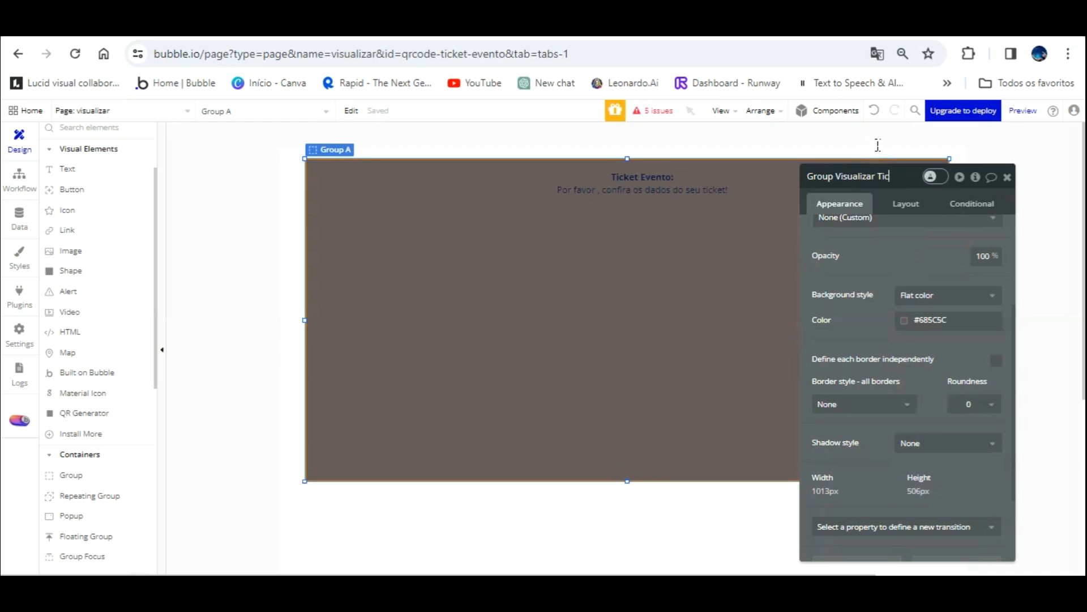
type("Visualizar Ticket COmprado")
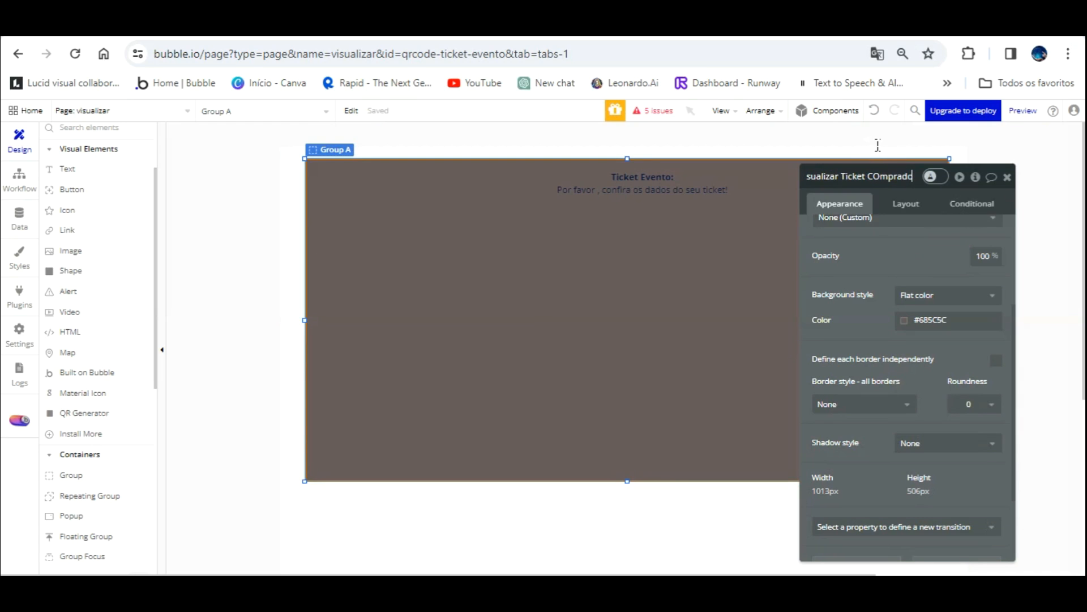
key("Left")
key("Left")
key("Left")
key("Left")
key("Left")
key("Left")
key("Left")
key("Delete")
type("o")
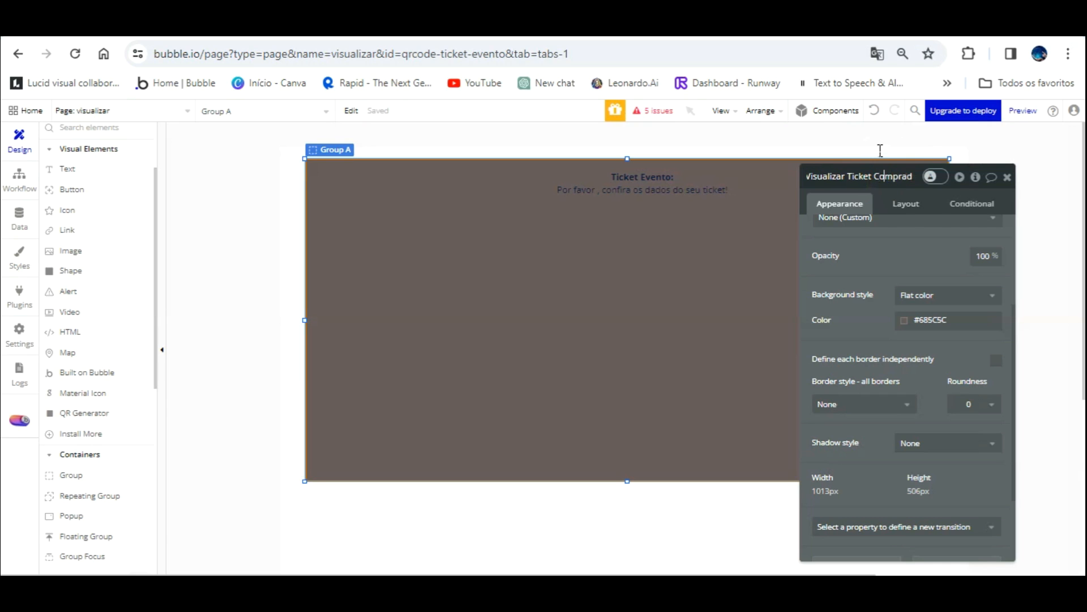
key("Return")
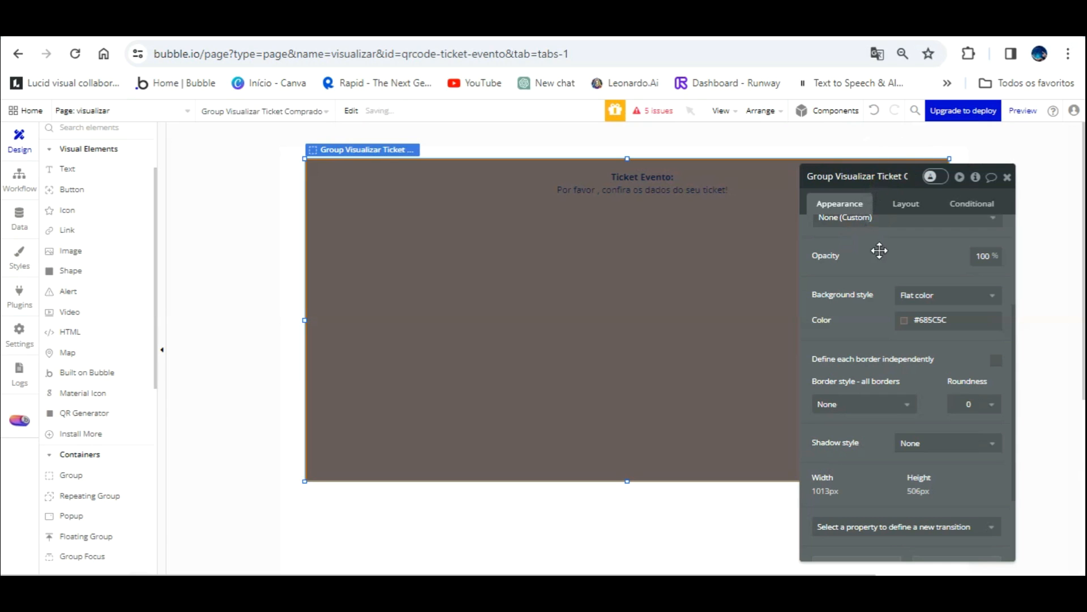
Step: Set the group's type of content to User and its data source to a search for User entries
scroll(1020, 499, "up", 3)
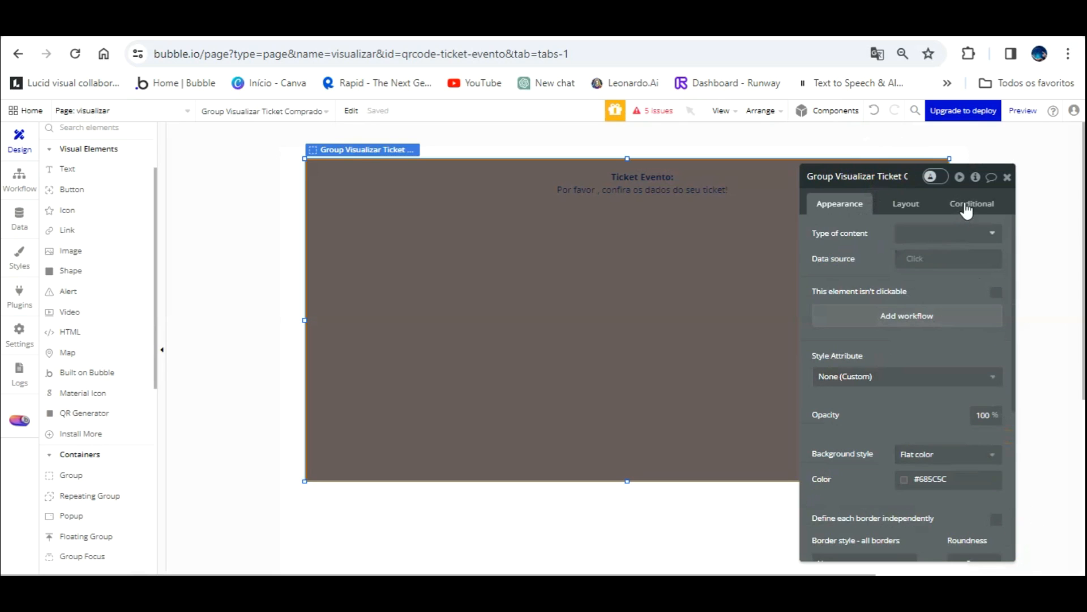
left_click(966, 233)
left_click(932, 284)
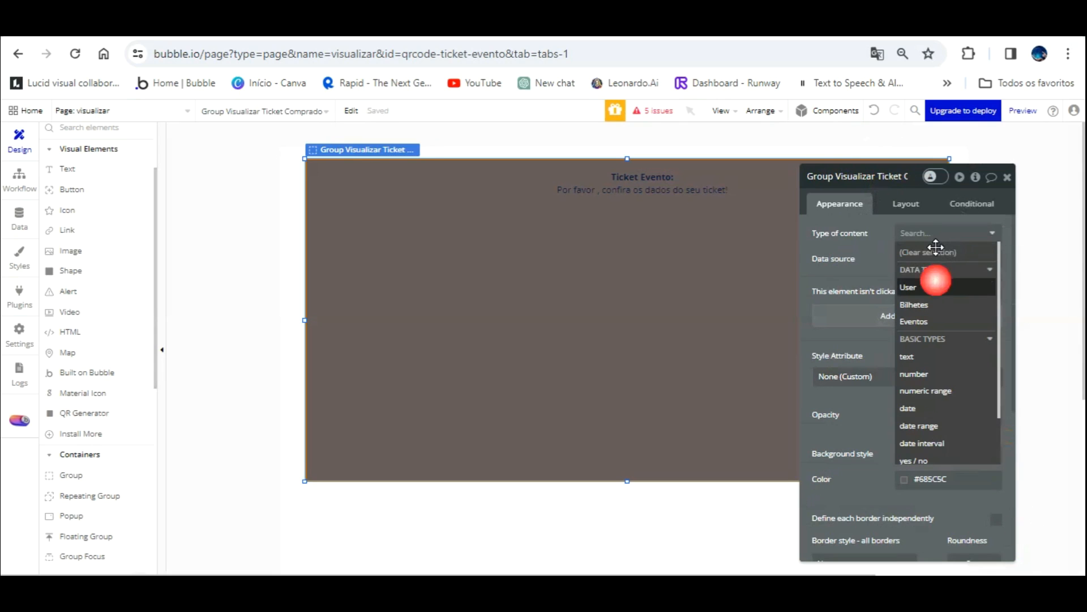
left_click(915, 258)
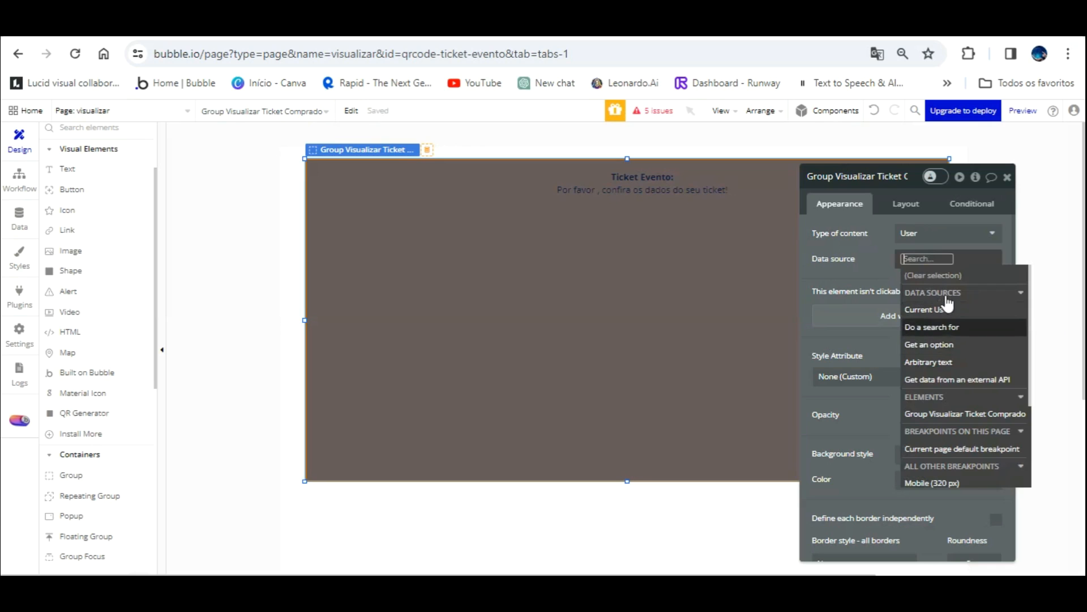
left_click(921, 324)
left_click(687, 208)
Step: Add a search constraint requiring Qr-Code-B to equal the text parameter "token" taken from the page URL
left_click(679, 238)
left_click(603, 237)
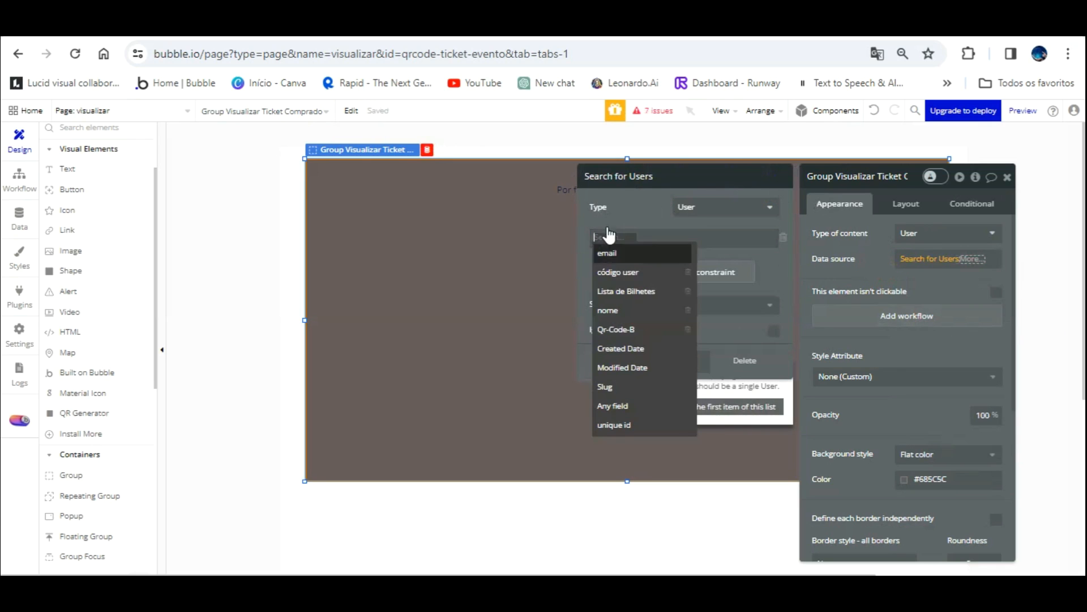
left_click(633, 322)
left_click(643, 237)
left_click(644, 251)
left_click(656, 237)
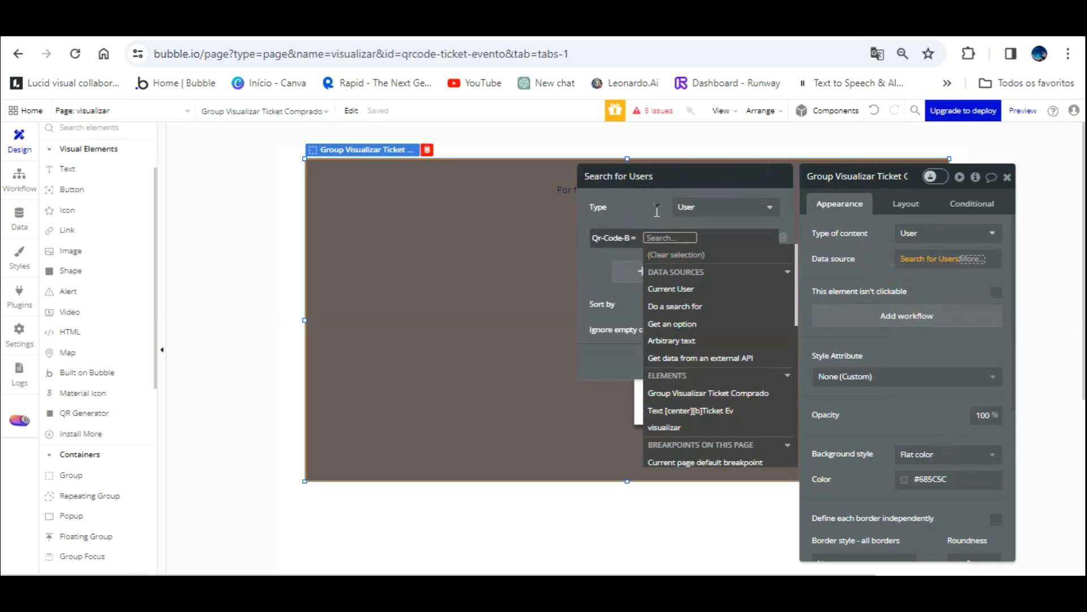
type("get")
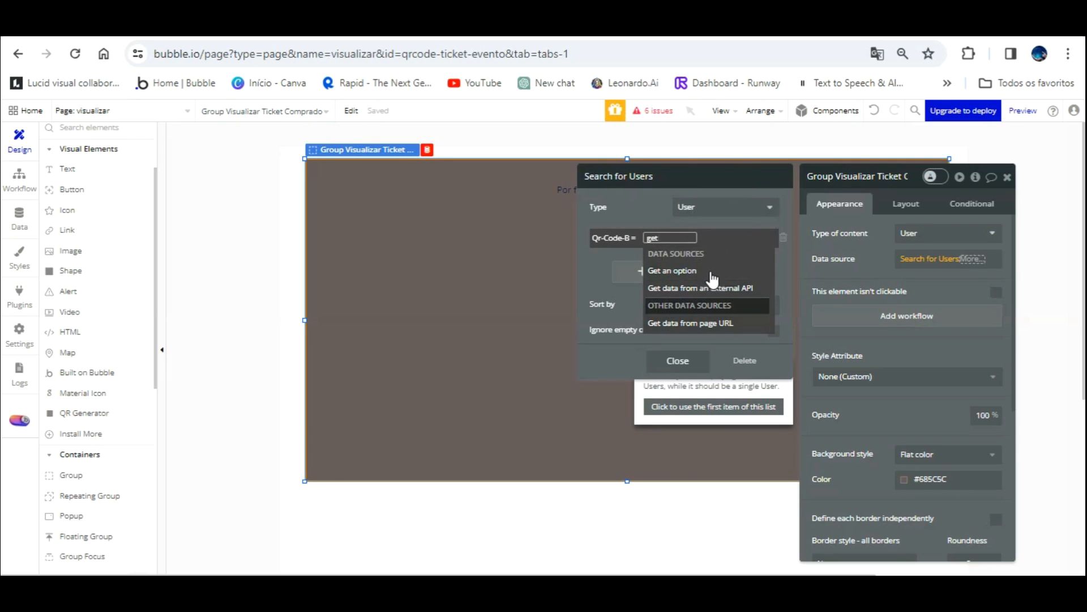
left_click(691, 323)
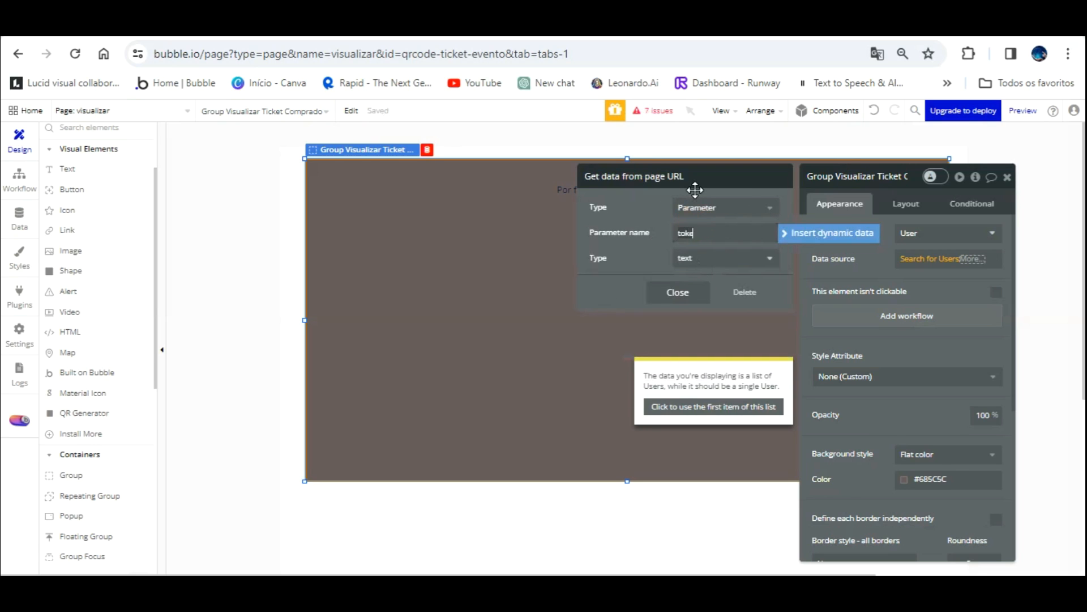
left_click(678, 291)
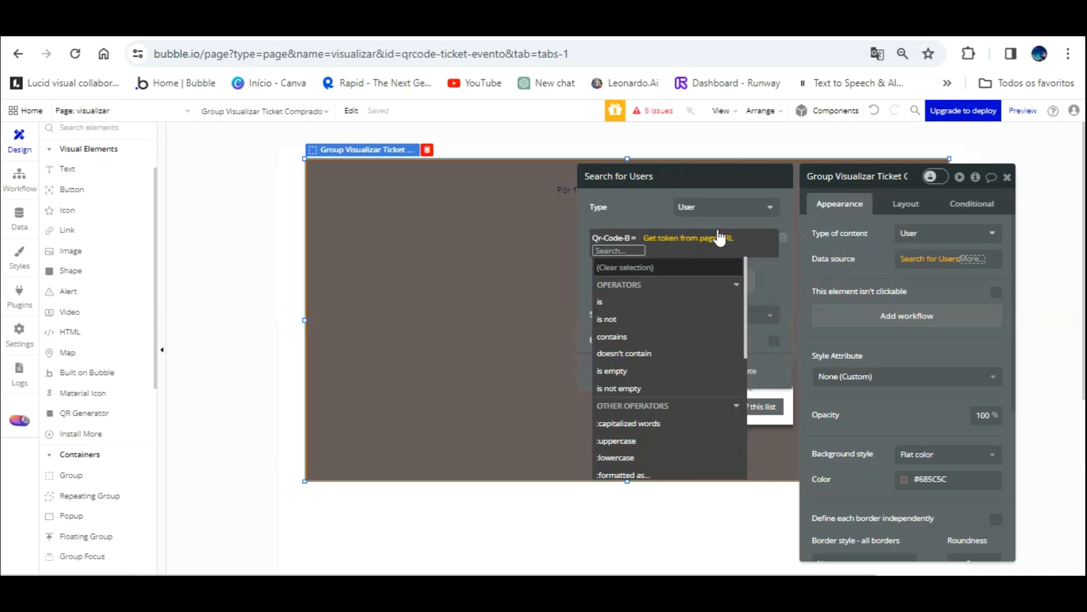
left_click(652, 177)
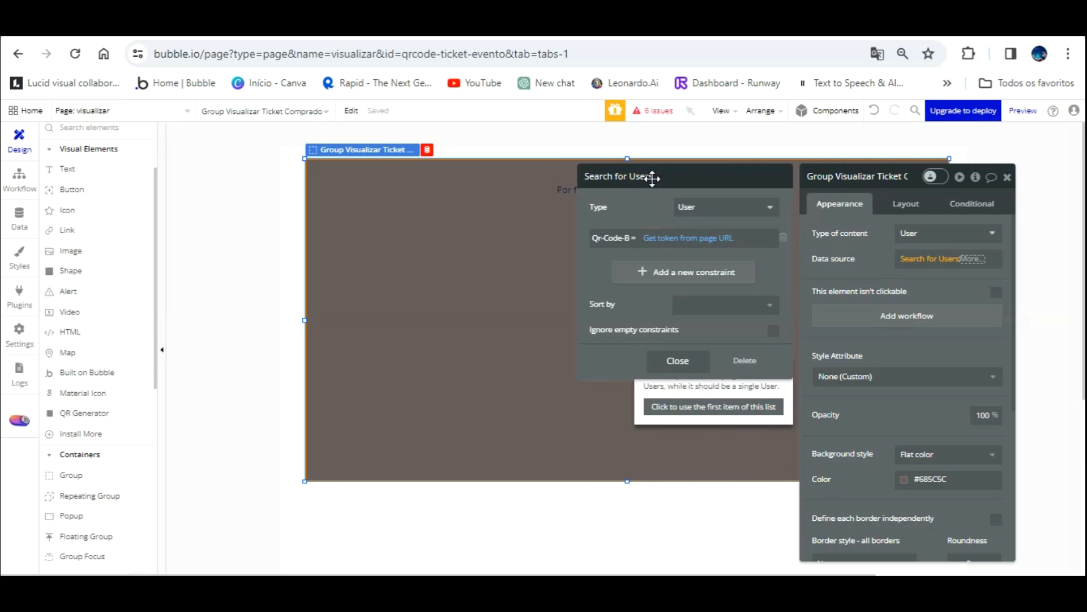
left_click(683, 359)
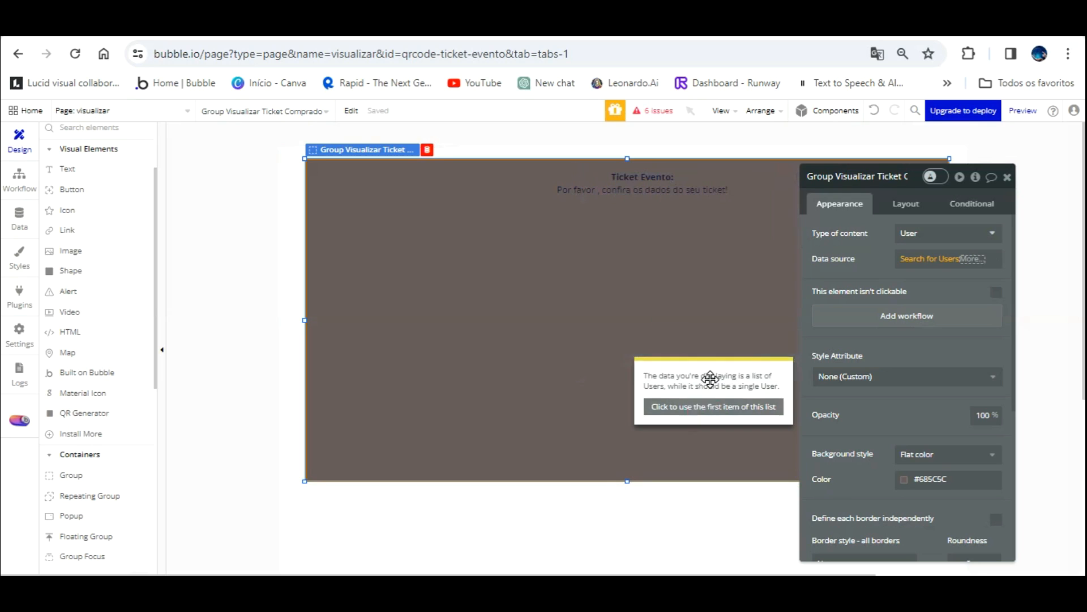
Step: Limit the group's Users search to its first item
left_click(941, 258)
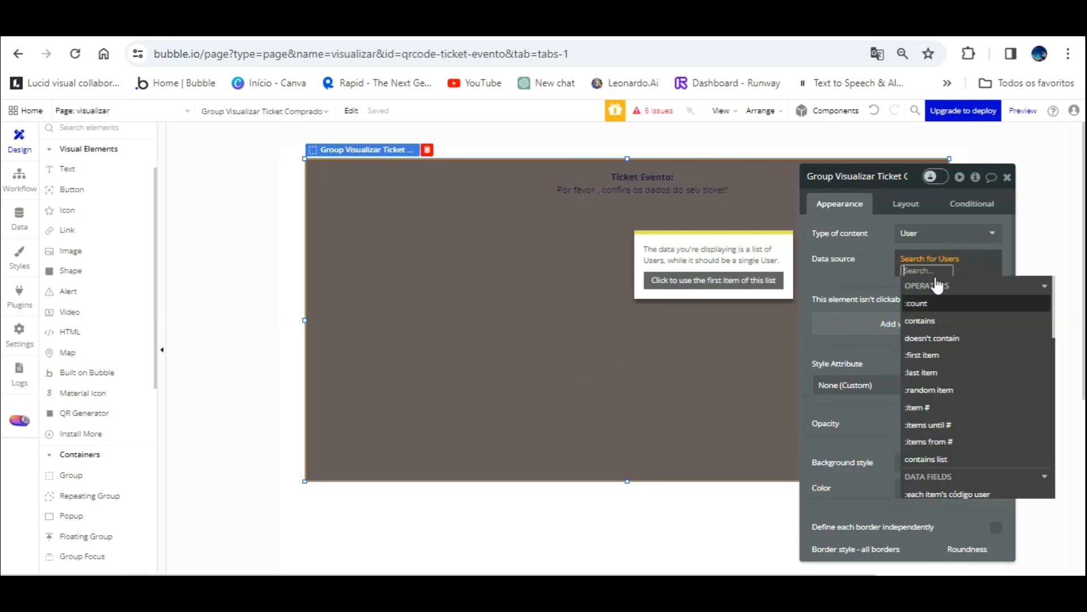
left_click(929, 355)
left_click(877, 250)
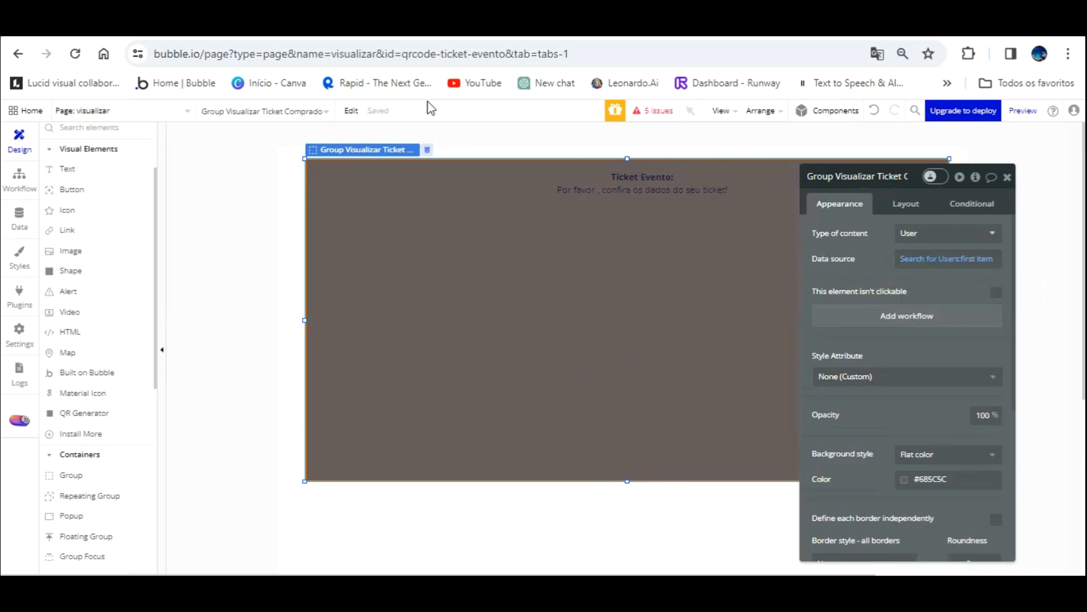
Step: Switch to the venda_de_bilhetes_evento page and copy its Group Eventos element
left_click(168, 111)
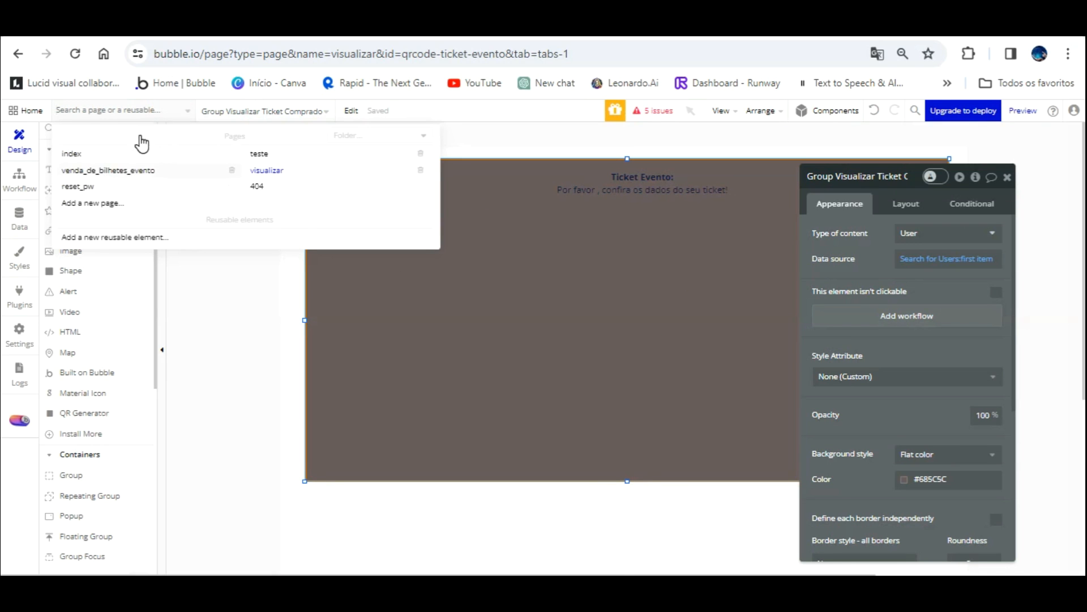
left_click(142, 170)
left_click(448, 262)
right_click(448, 263)
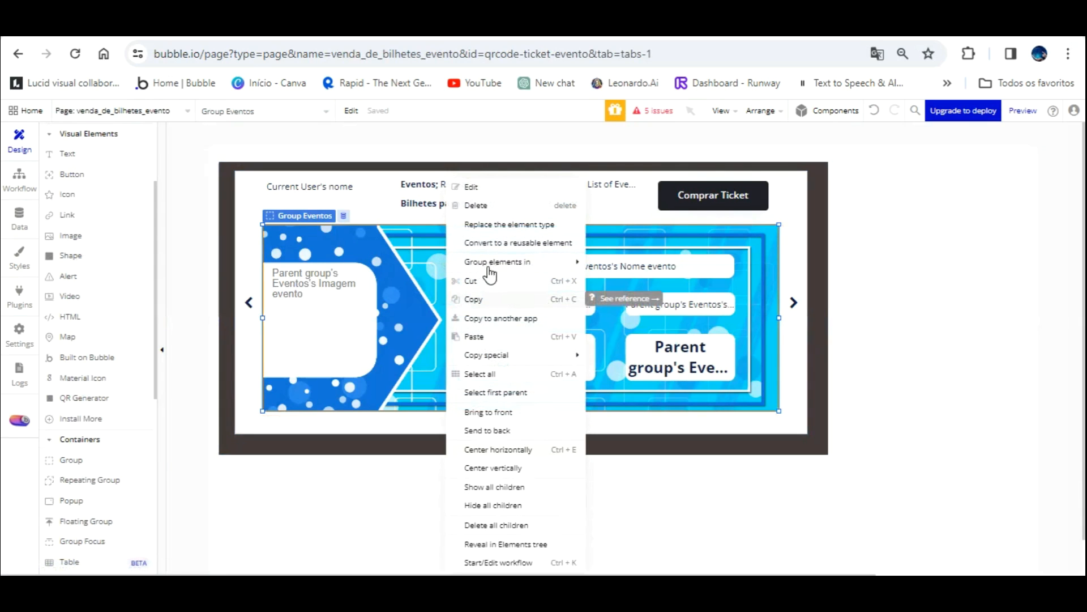
left_click(432, 238)
left_click(129, 107)
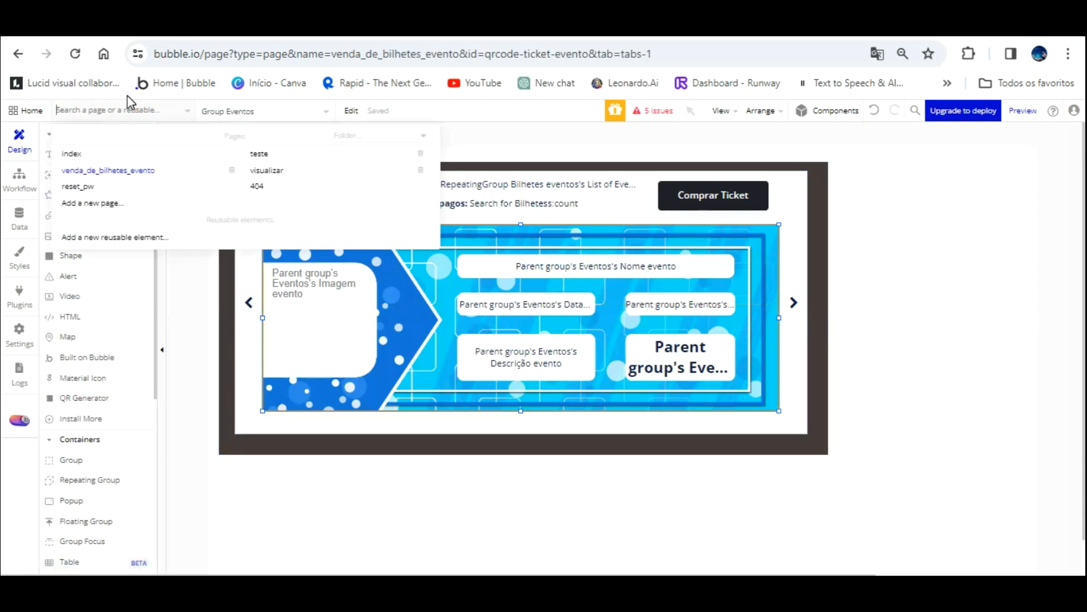